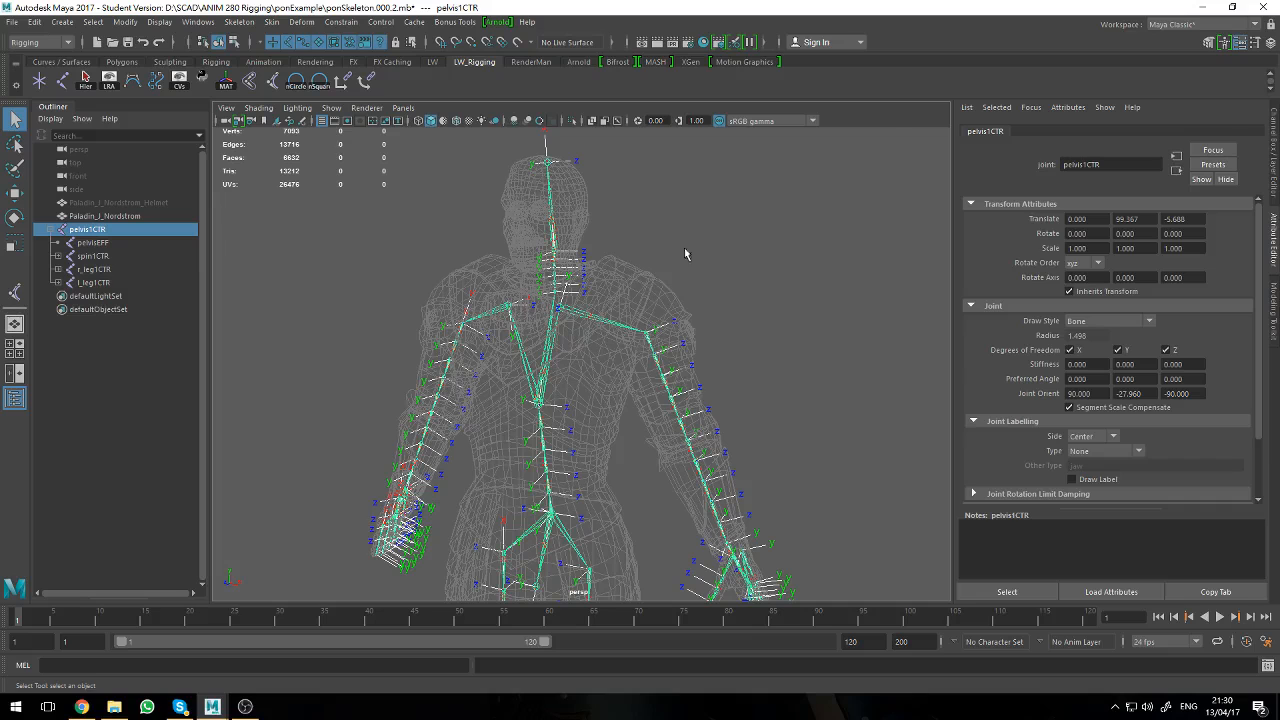
# - Examine the character's full joint skeleton, including the left arm chain from l_arm2CTR
pyautogui.keyDown('alt'); pyautogui.moveTo(700, 265); pyautogui.dragTo(718, 264); pyautogui.keyUp('alt')
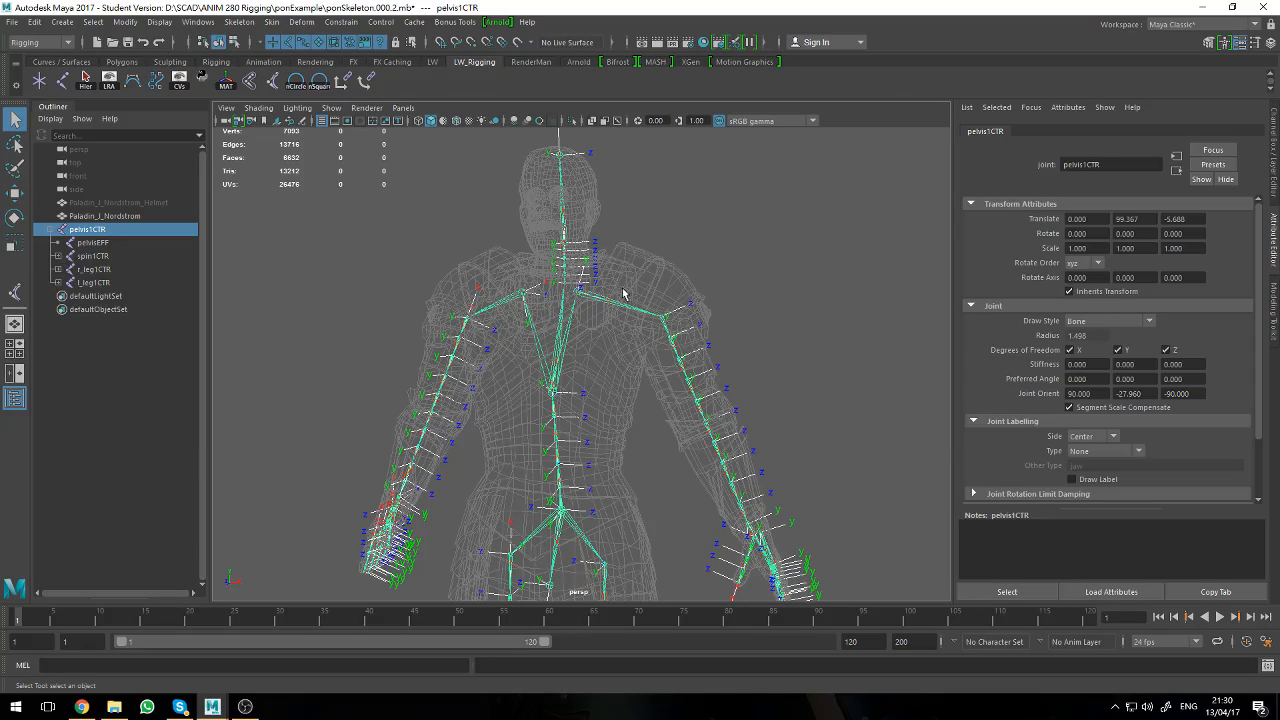
pyautogui.keyDown('alt'); pyautogui.moveTo(623, 297); pyautogui.dragTo(619, 330); pyautogui.keyUp('alt')
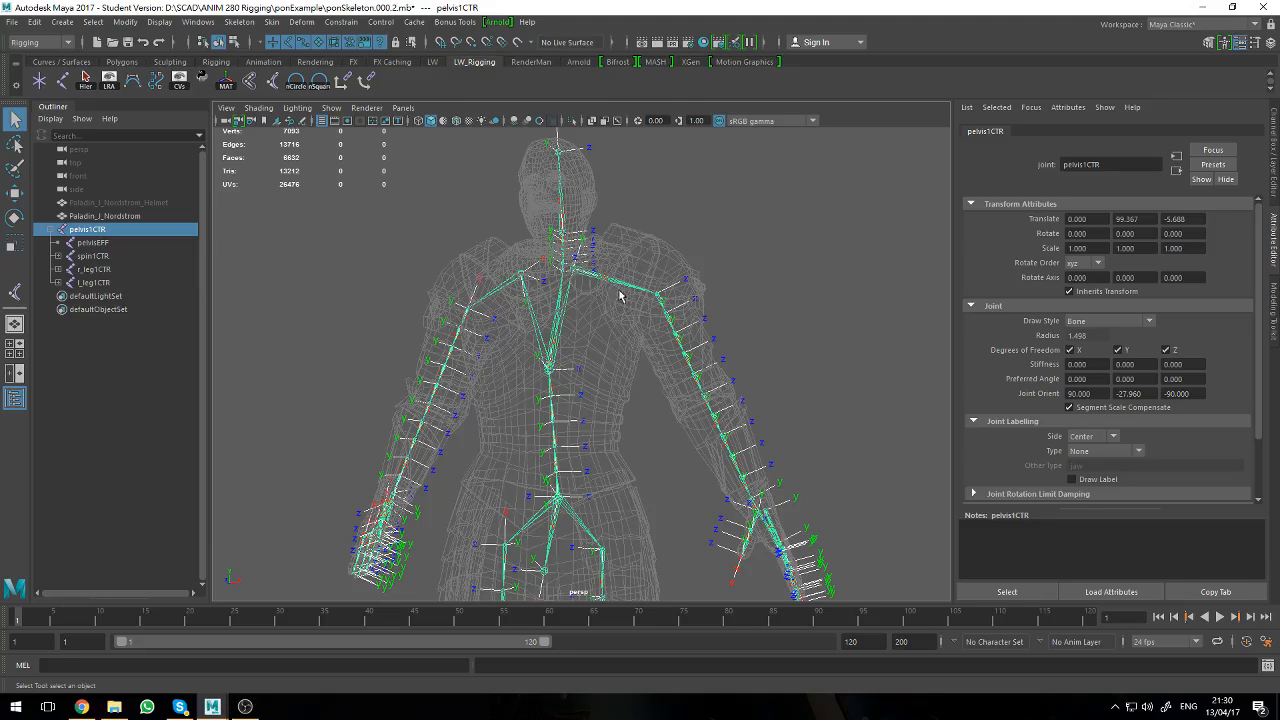
pyautogui.scroll(-2, 626, 302)
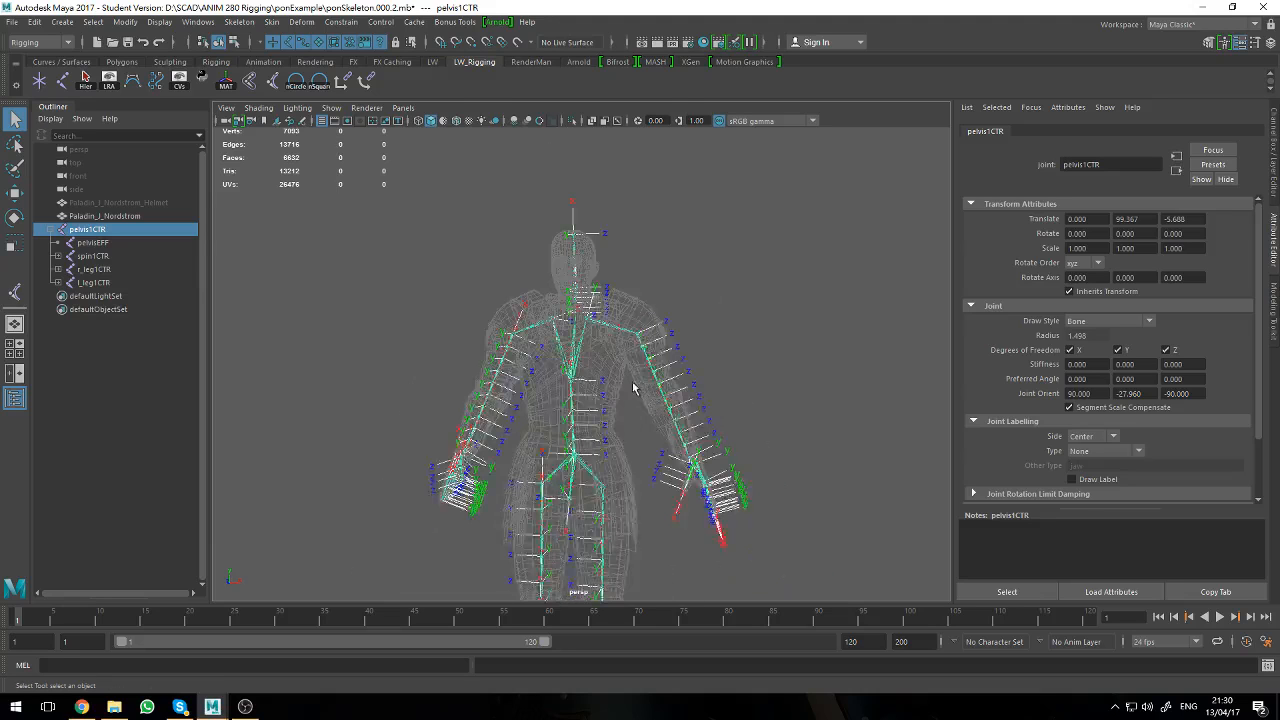
pyautogui.keyDown('alt'); pyautogui.moveTo(633, 388); pyautogui.dragTo(627, 344); pyautogui.keyUp('alt')
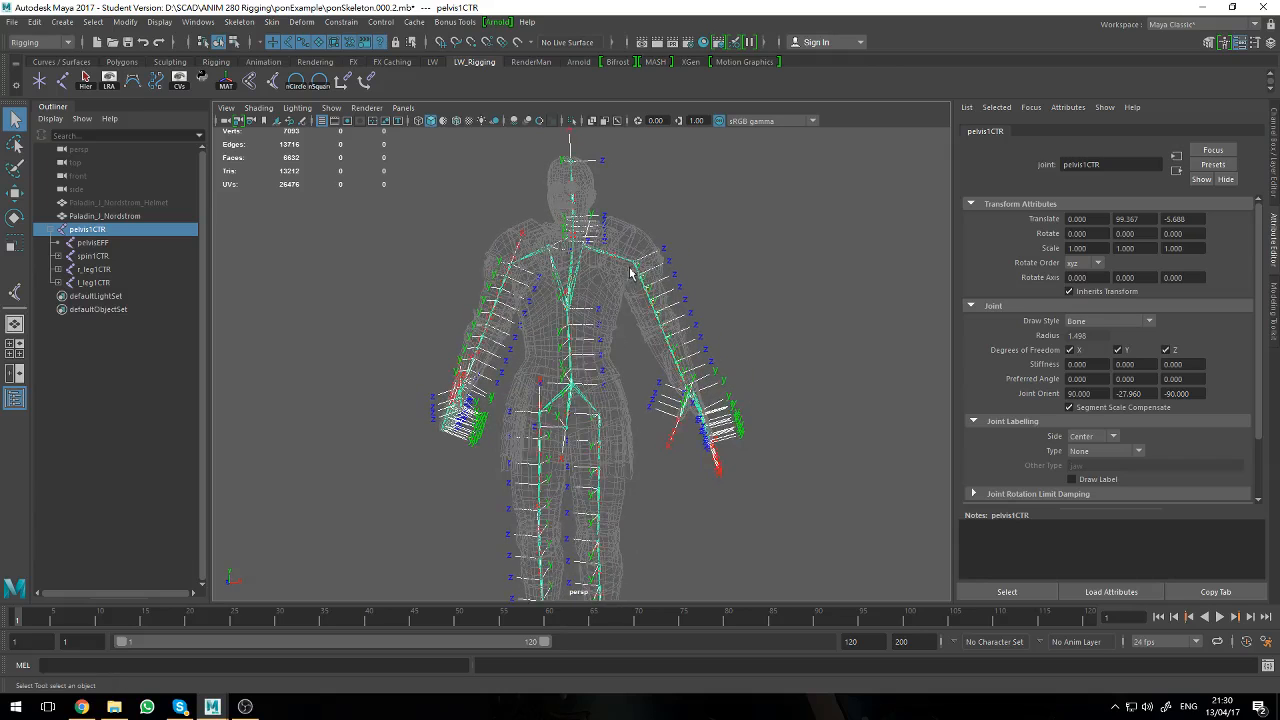
pyautogui.click(641, 282)
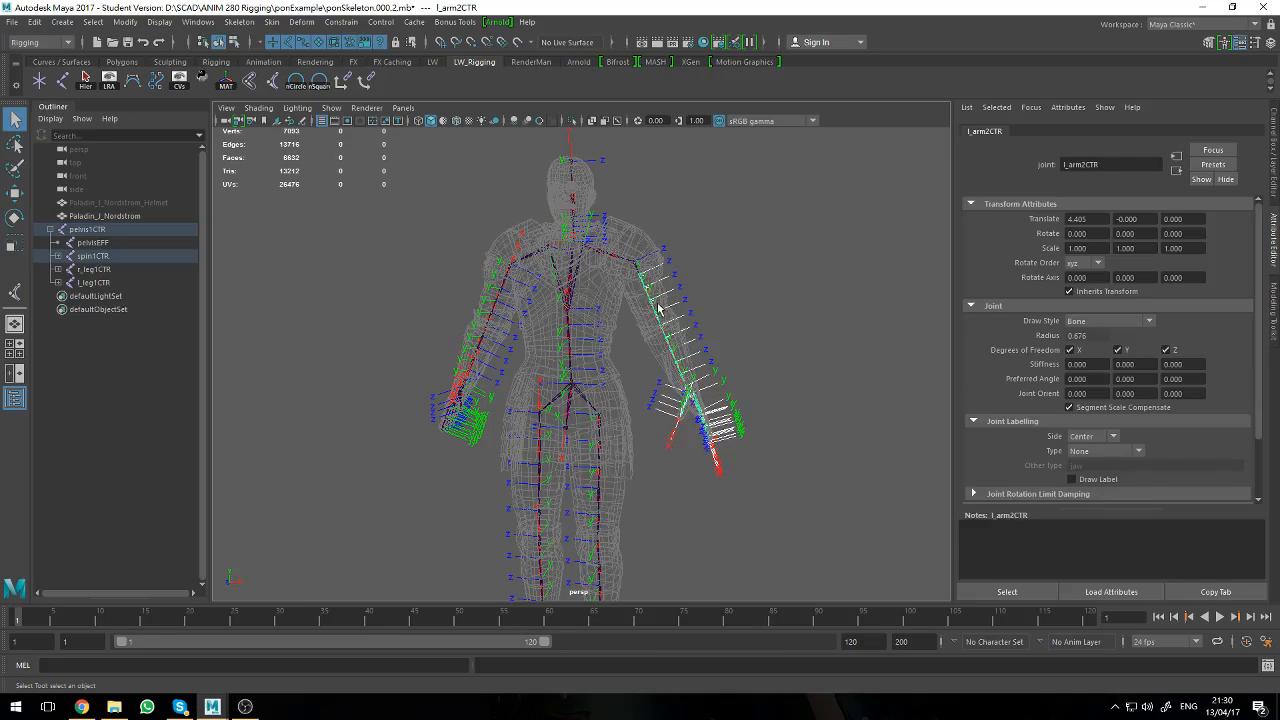
pyautogui.click(706, 304)
pyautogui.click(652, 305)
pyautogui.click(625, 331)
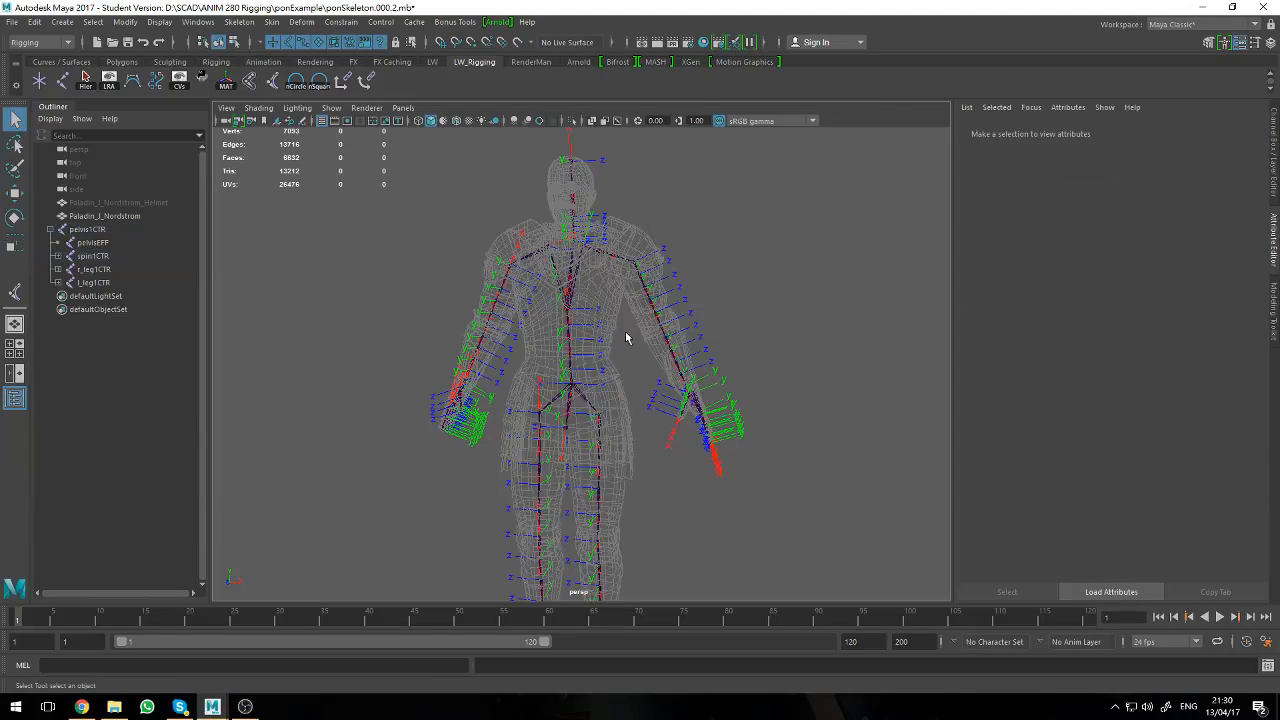
pyautogui.keyDown('alt'); pyautogui.moveTo(625, 331); pyautogui.dragTo(493, 350); pyautogui.keyUp('alt')
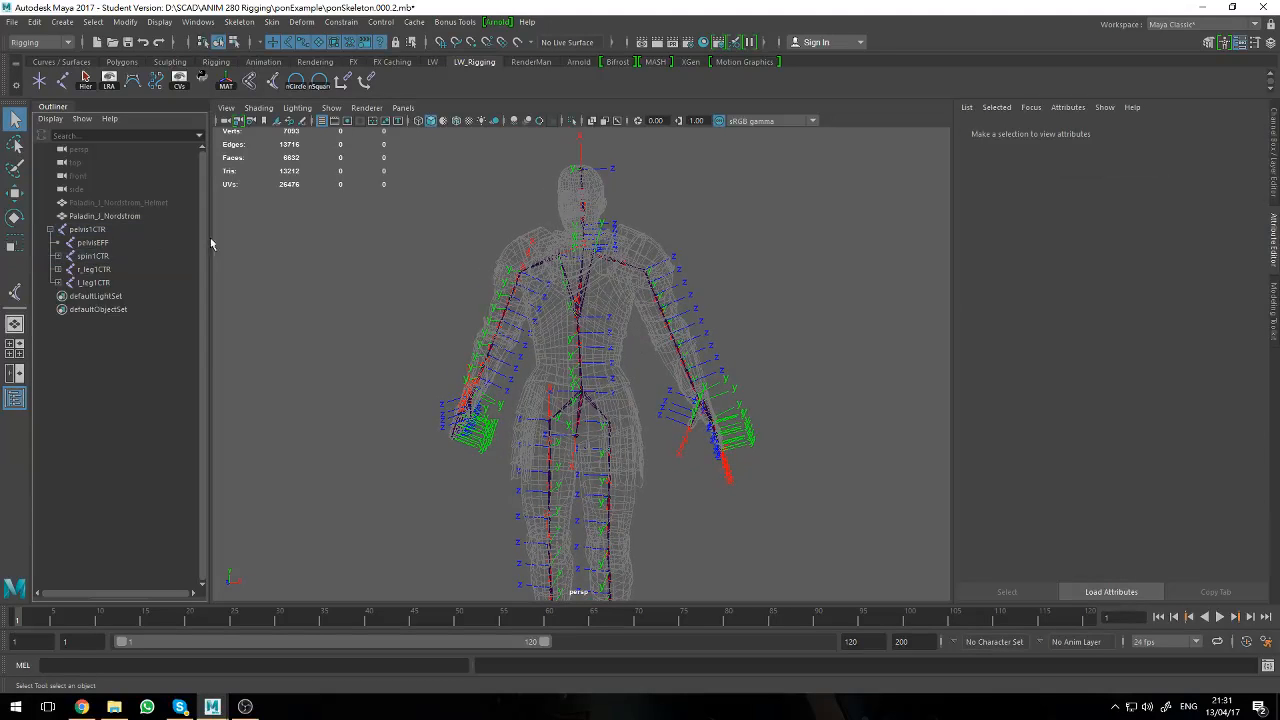
# - Delete both arm joint chains, starting at r_arm0CTR and l_arm0CTR
pyautogui.keyDown('alt'); pyautogui.moveTo(214, 238); pyautogui.dragTo(449, 357); pyautogui.keyUp('alt')
pyautogui.scroll(5, 477, 316)
pyautogui.keyDown('alt'); pyautogui.moveTo(536, 430); pyautogui.dragTo(558, 425); pyautogui.keyUp('alt')
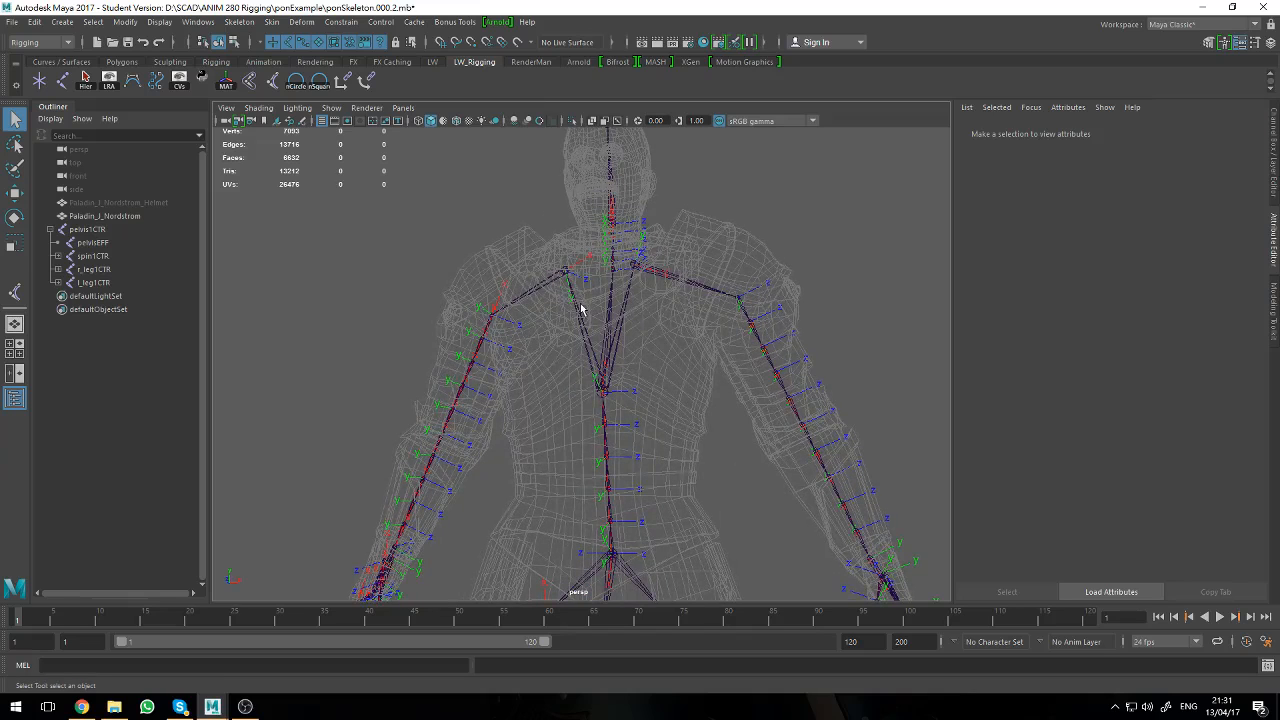
pyautogui.click(555, 280)
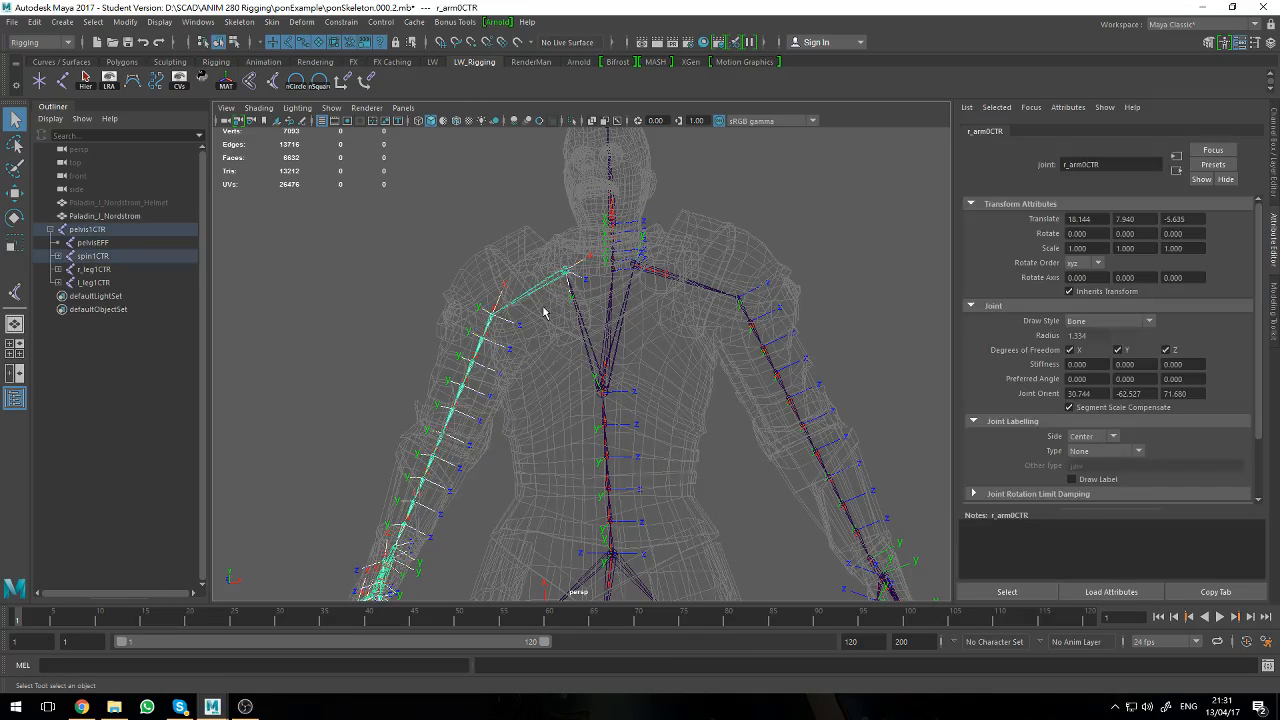
pyautogui.press('Delete')
pyautogui.click(677, 288)
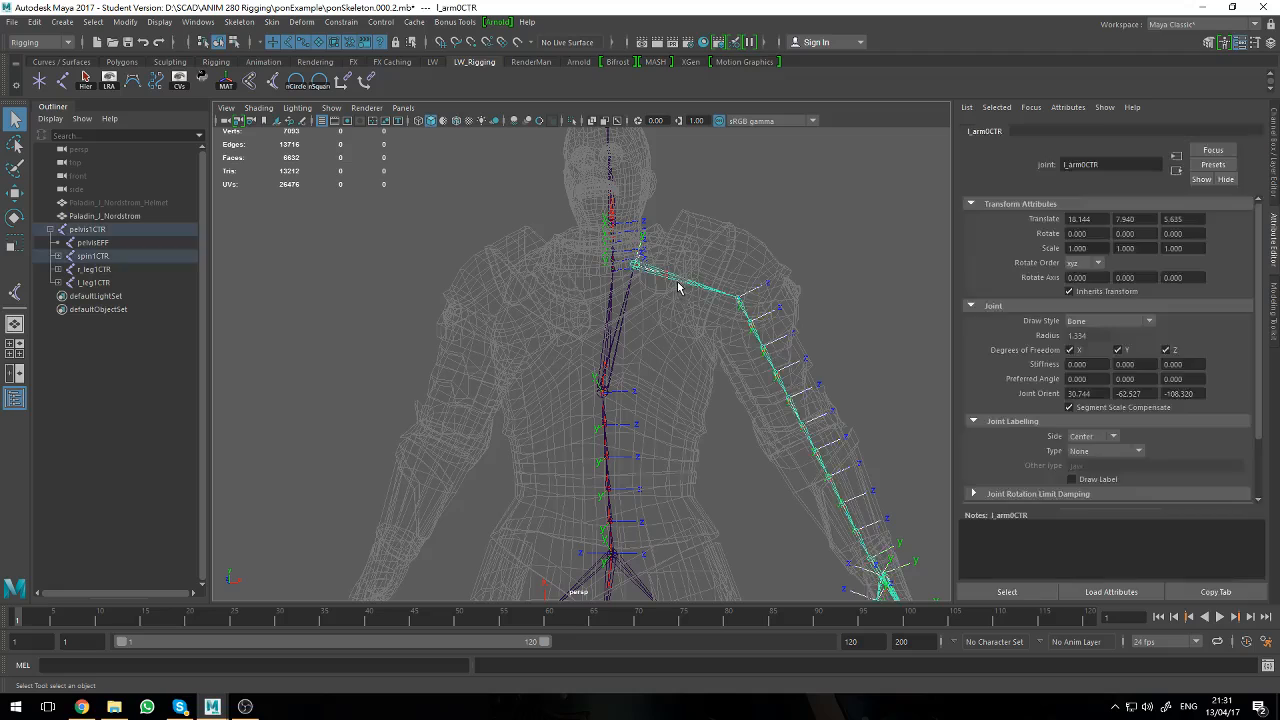
pyautogui.press('Delete')
# - Delete the leg joint chains r_leg1CTR and l_leg1CTR, and the pelvisEFF end joint
pyautogui.click(605, 413)
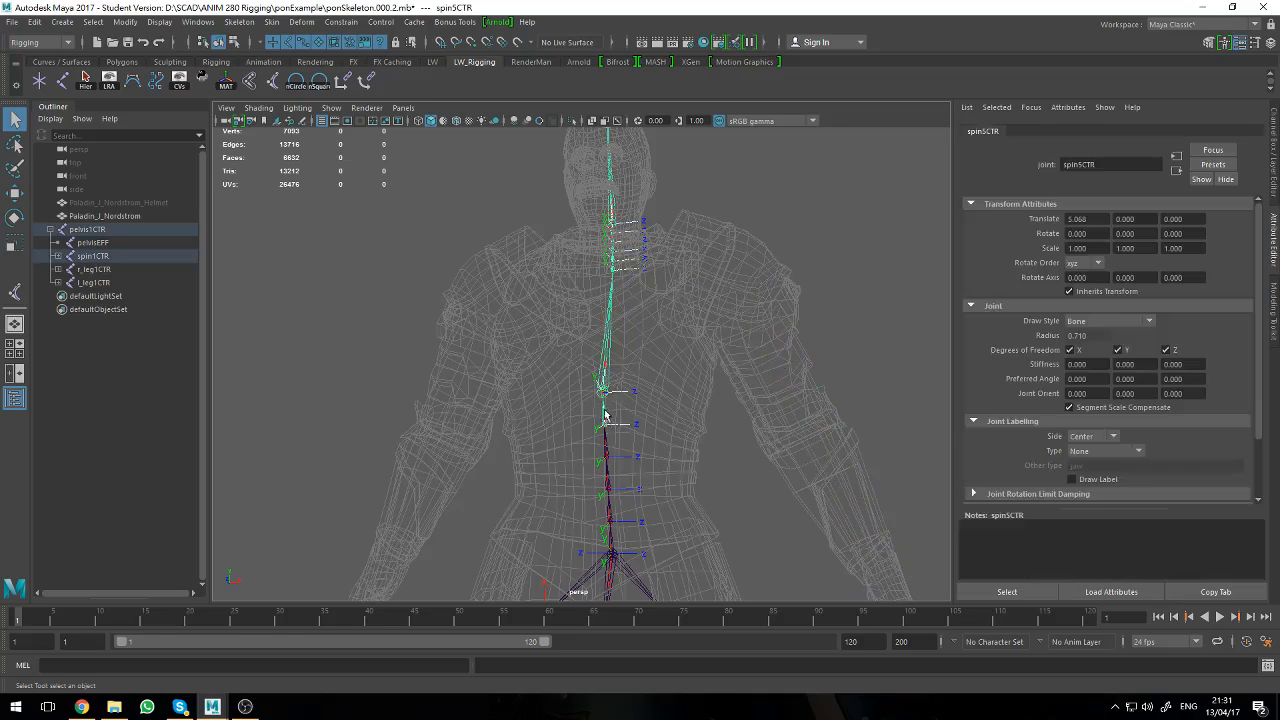
pyautogui.click(102, 271)
pyautogui.keyDown('shift'); pyautogui.click(106, 284); pyautogui.keyUp('shift')
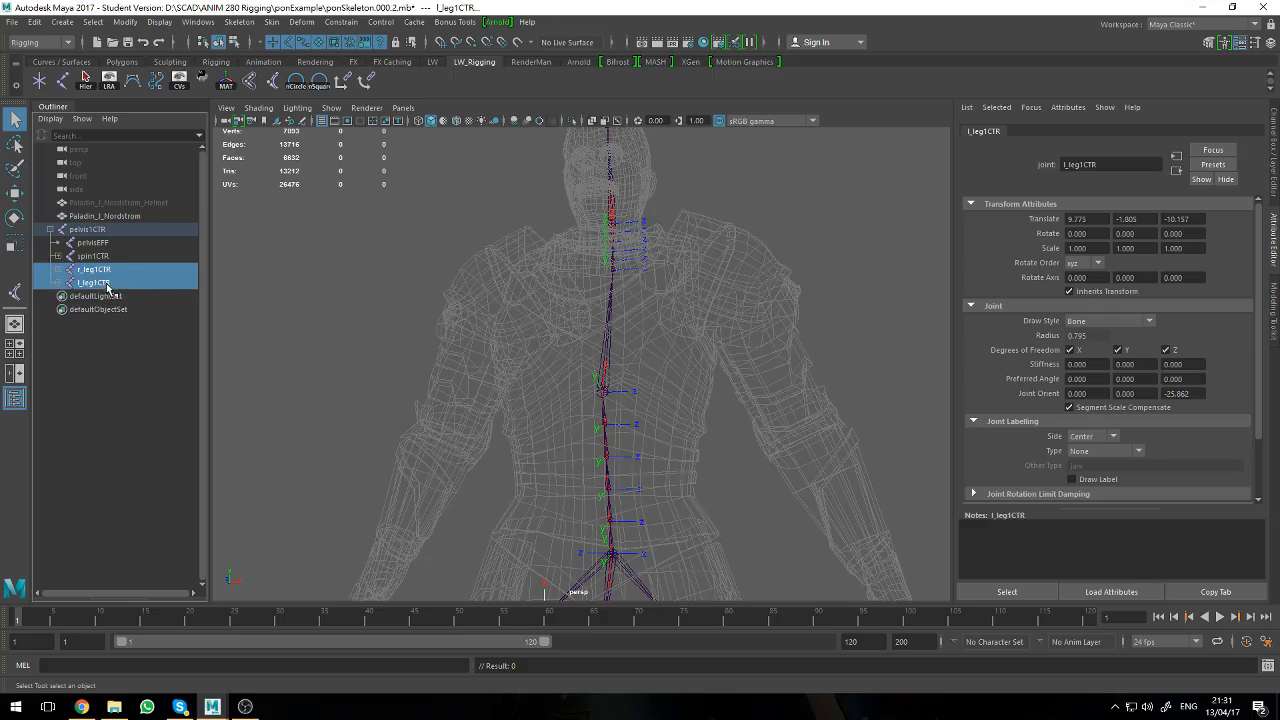
pyautogui.press('Delete')
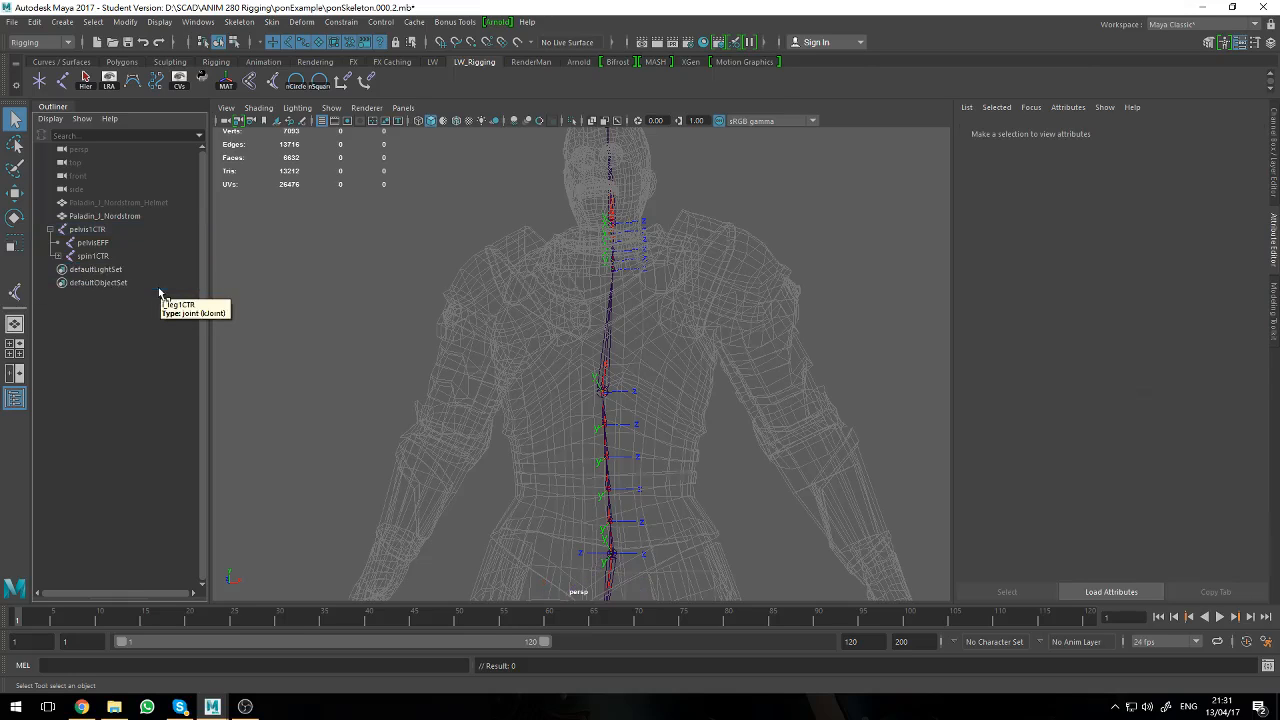
pyautogui.click(95, 257)
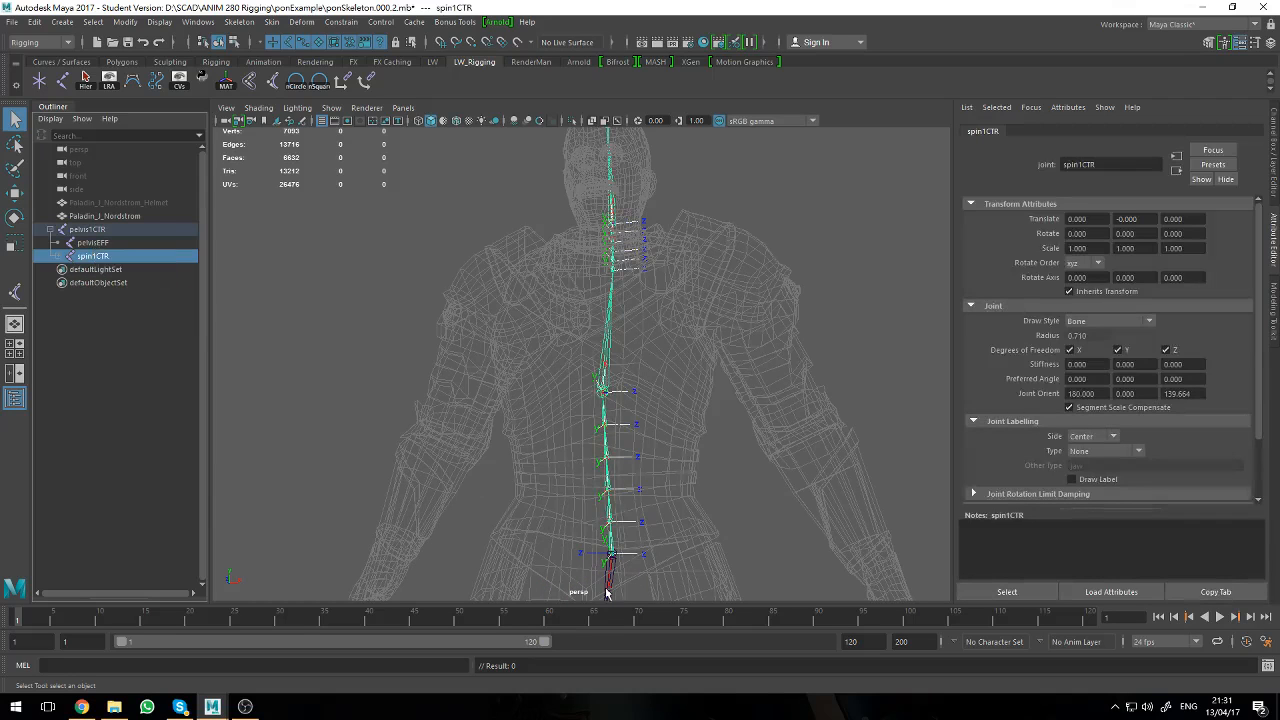
pyautogui.click(108, 245)
pyautogui.press('Delete')
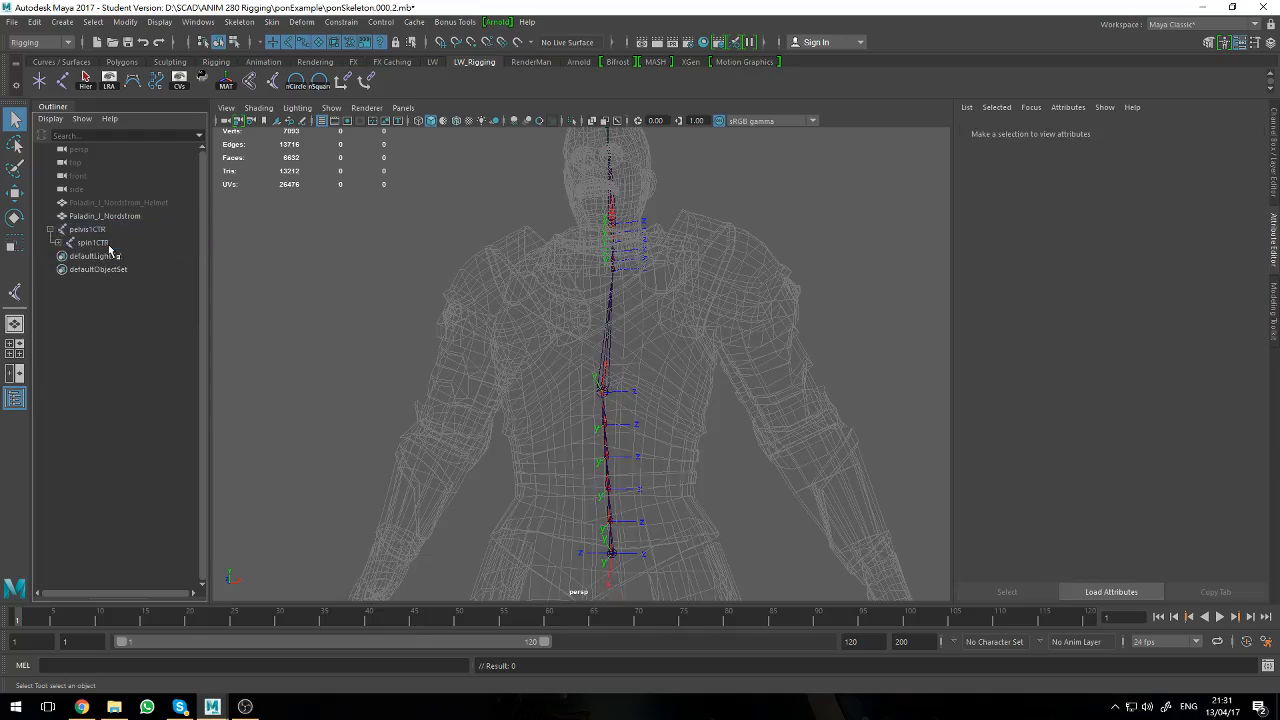
# - Expand the spine hierarchy and unparent the chast1CTR joint from spin5CTR
pyautogui.click(109, 247)
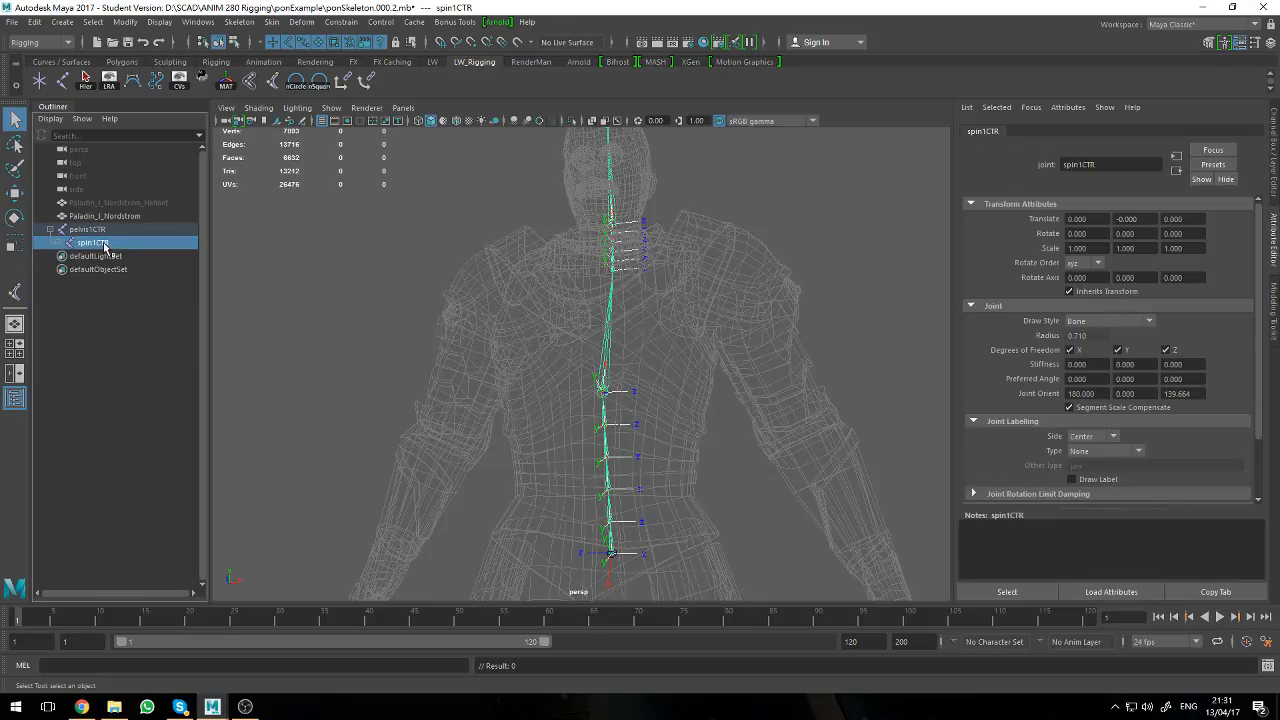
pyautogui.keyDown('shift'); pyautogui.click(62, 246); pyautogui.keyUp('shift')
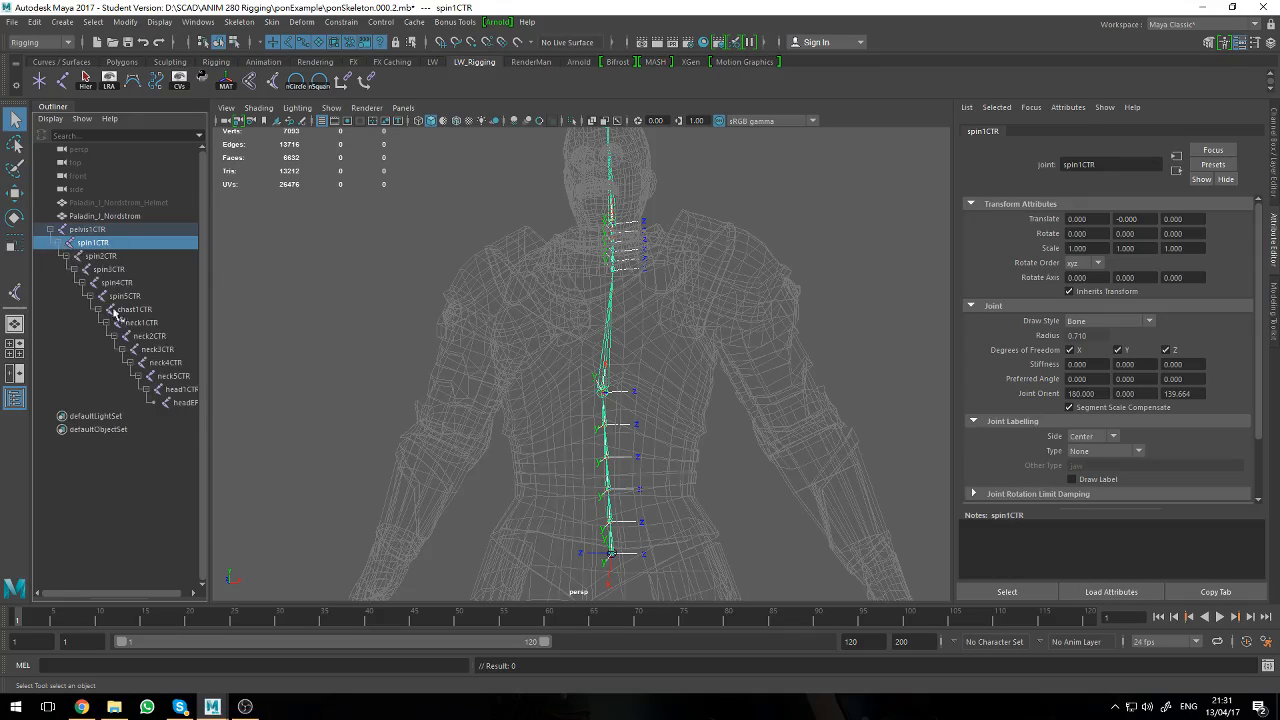
pyautogui.click(137, 311)
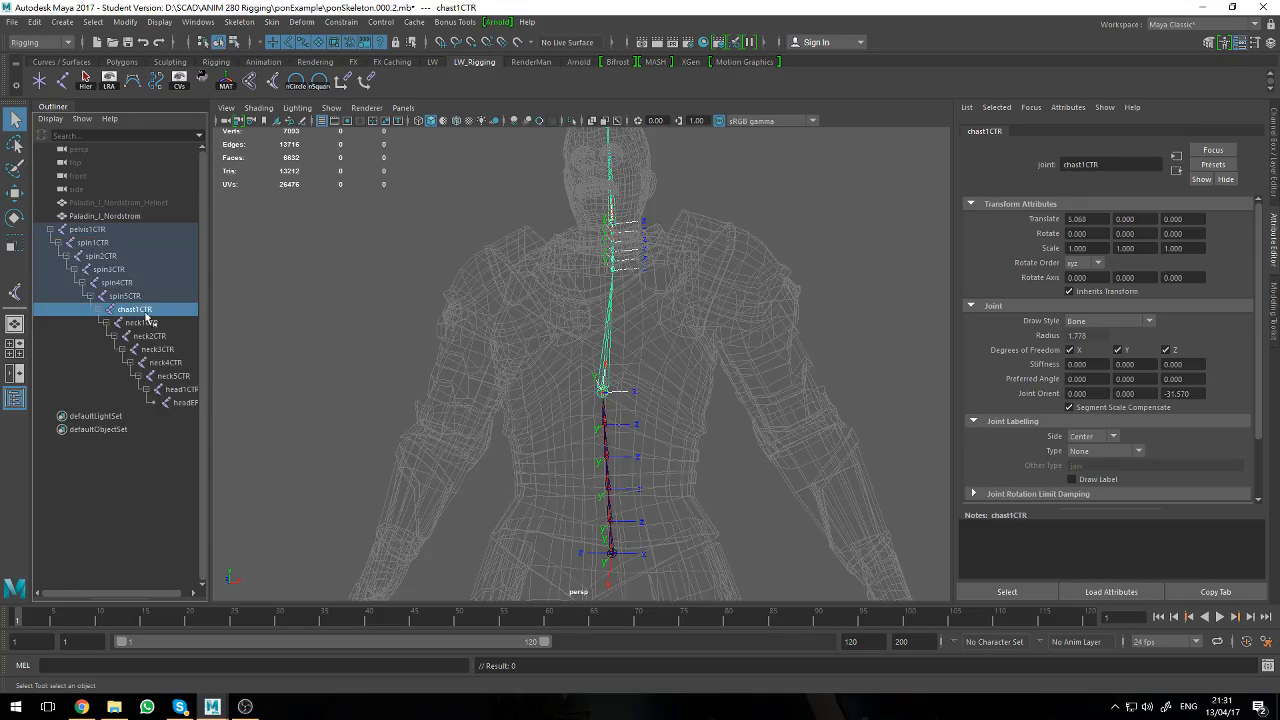
pyautogui.click(147, 323)
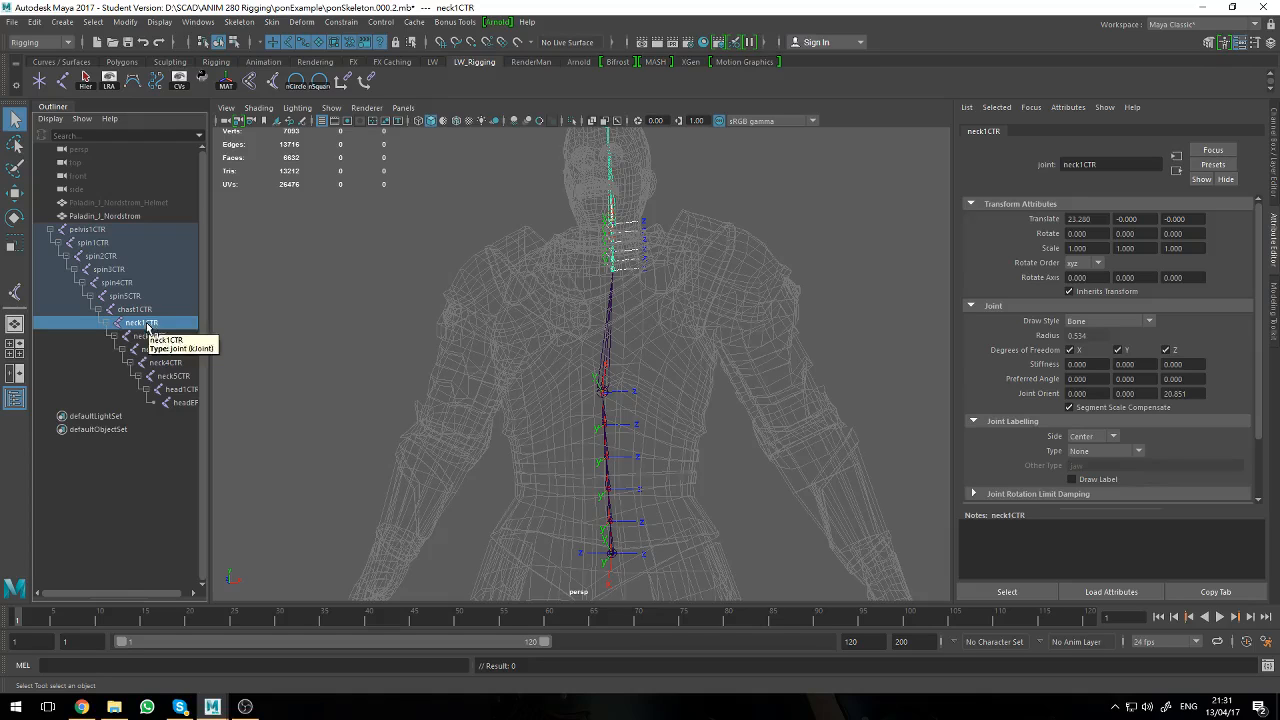
pyautogui.click(121, 310)
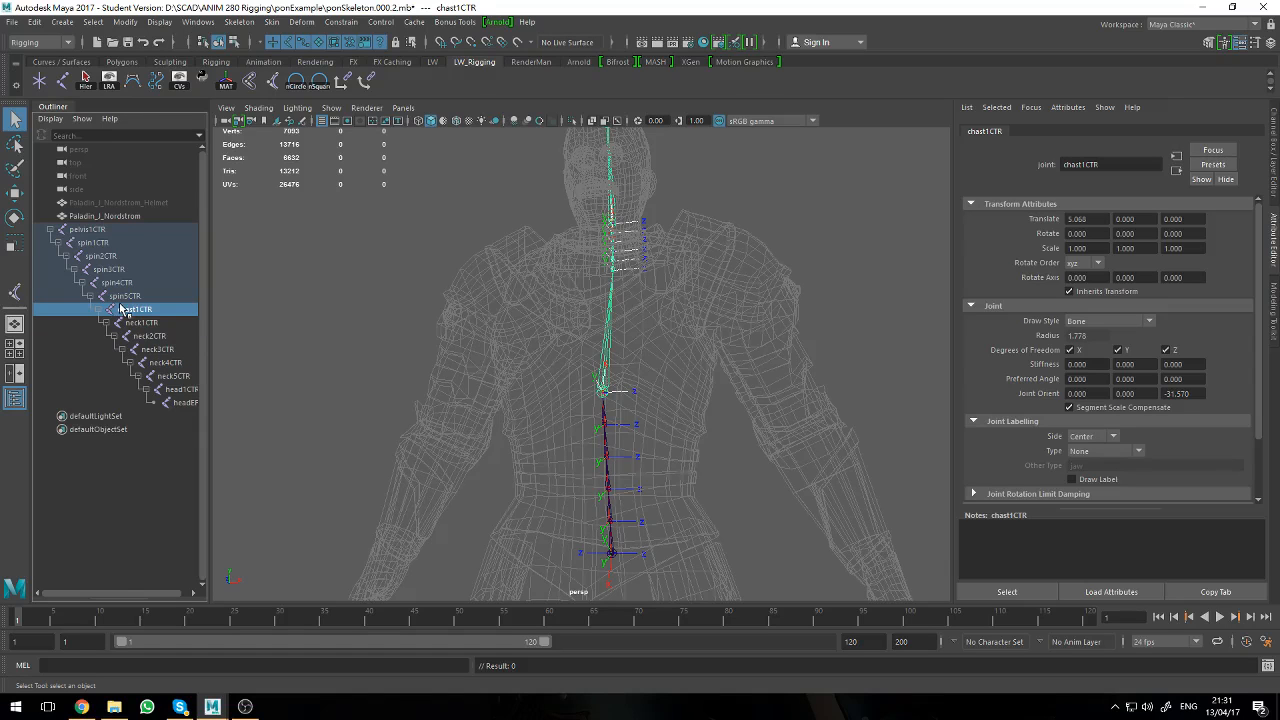
pyautogui.hotkey('shift', 'p')
# - Delete the pelvis1CTR joint together with the spine joints spin1CTR to spin5CTR
pyautogui.moveTo(117, 298); pyautogui.dragTo(108, 245)
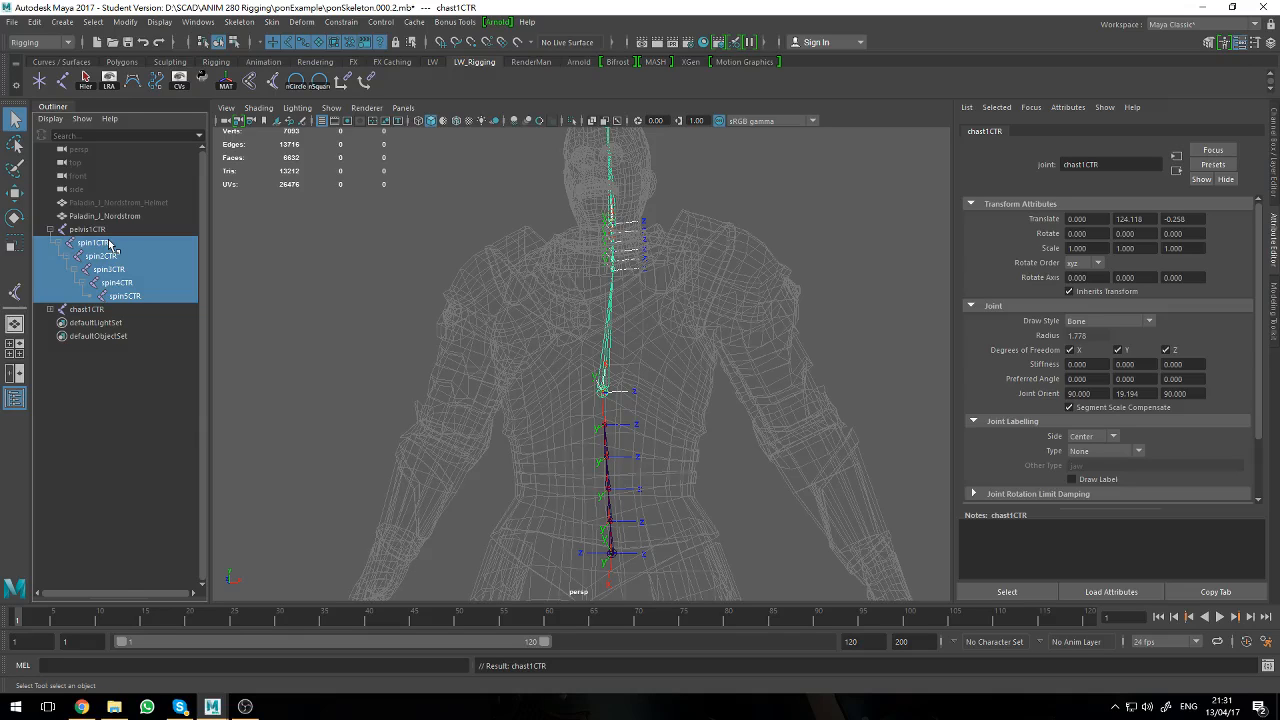
pyautogui.moveTo(110, 244); pyautogui.dragTo(104, 238)
pyautogui.press('Delete')
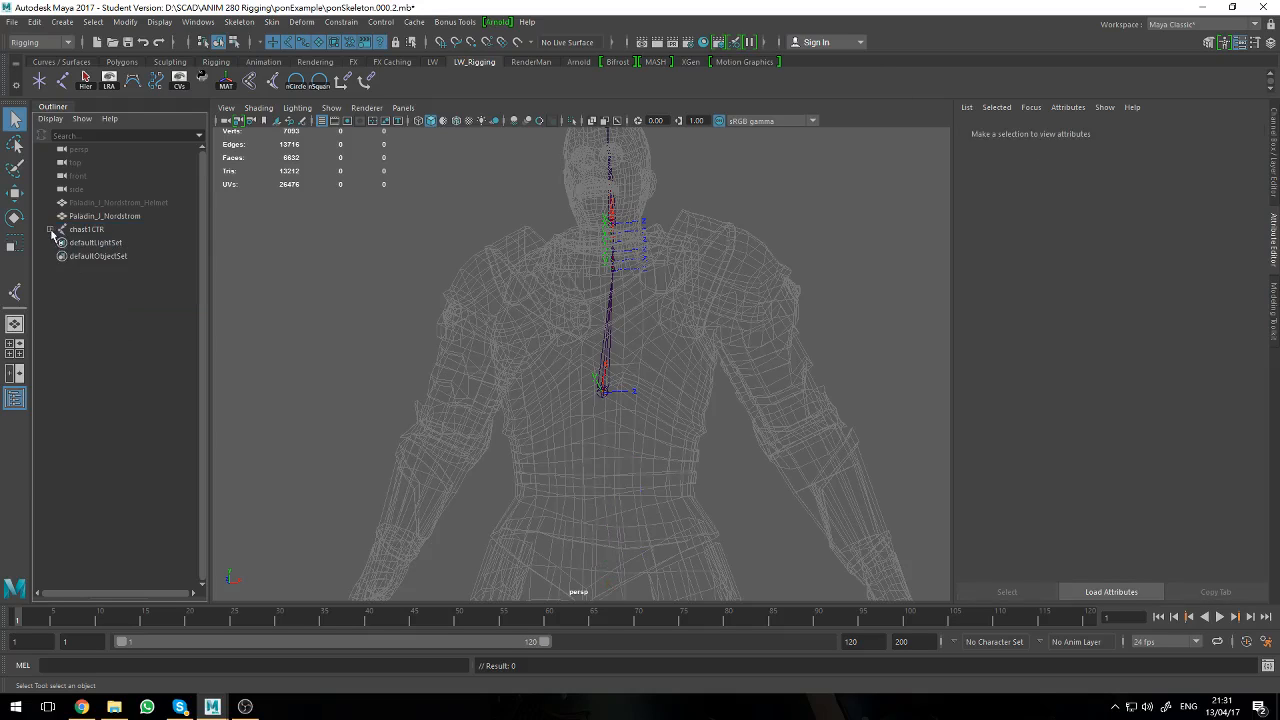
# - Expand the chest hierarchy and unparent the head1CTR joint from neck5CTR
pyautogui.click(50, 229)
pyautogui.keyDown('shift'); pyautogui.click(59, 243); pyautogui.keyUp('shift')
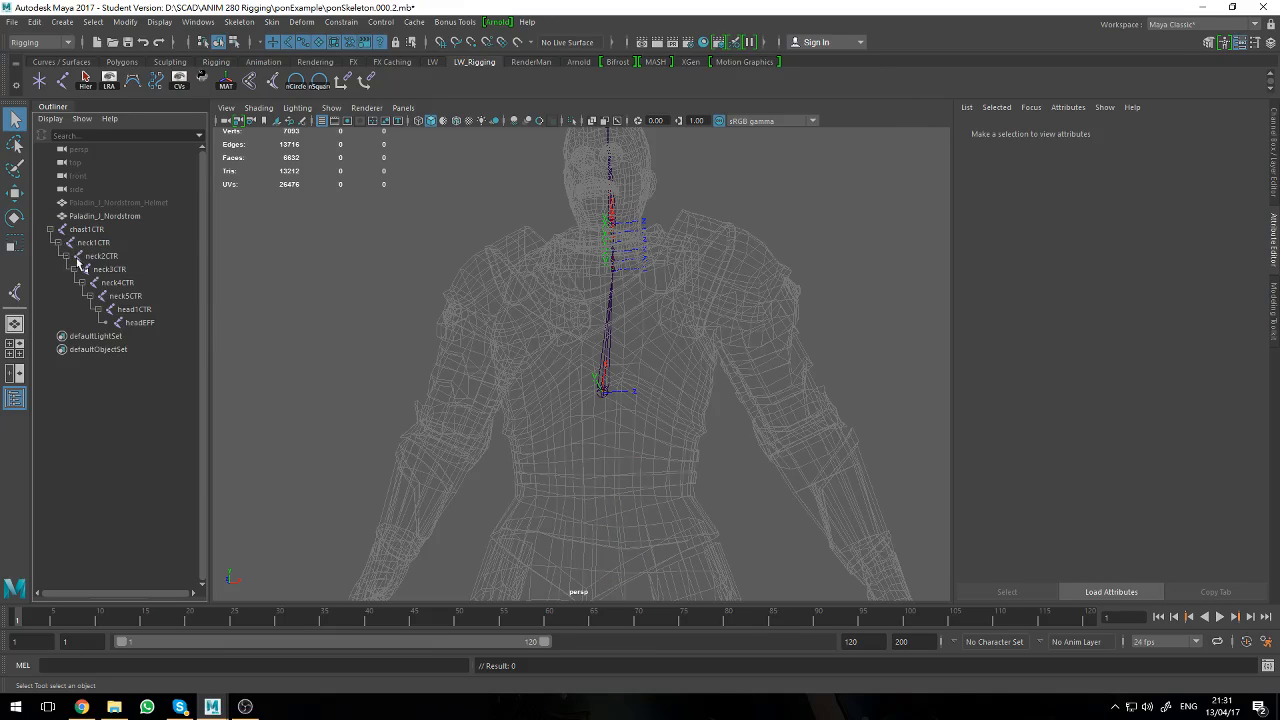
pyautogui.click(134, 309)
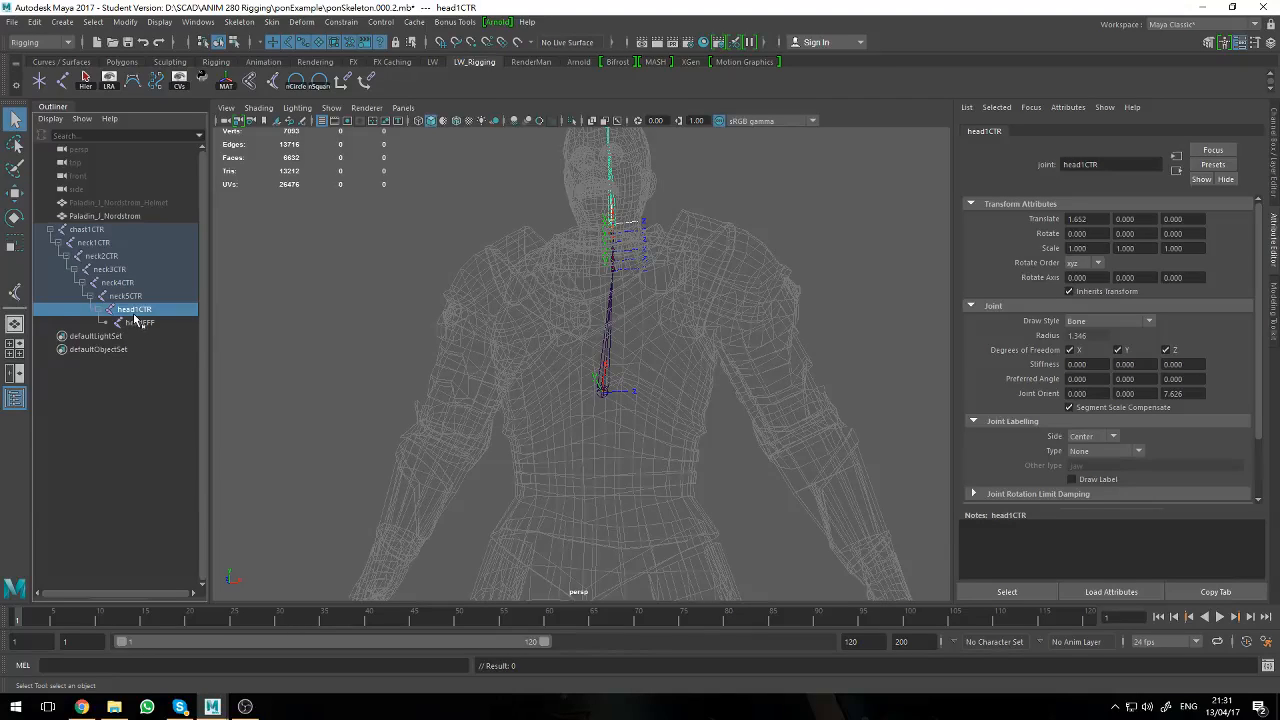
pyautogui.hotkey('shift', 'p')
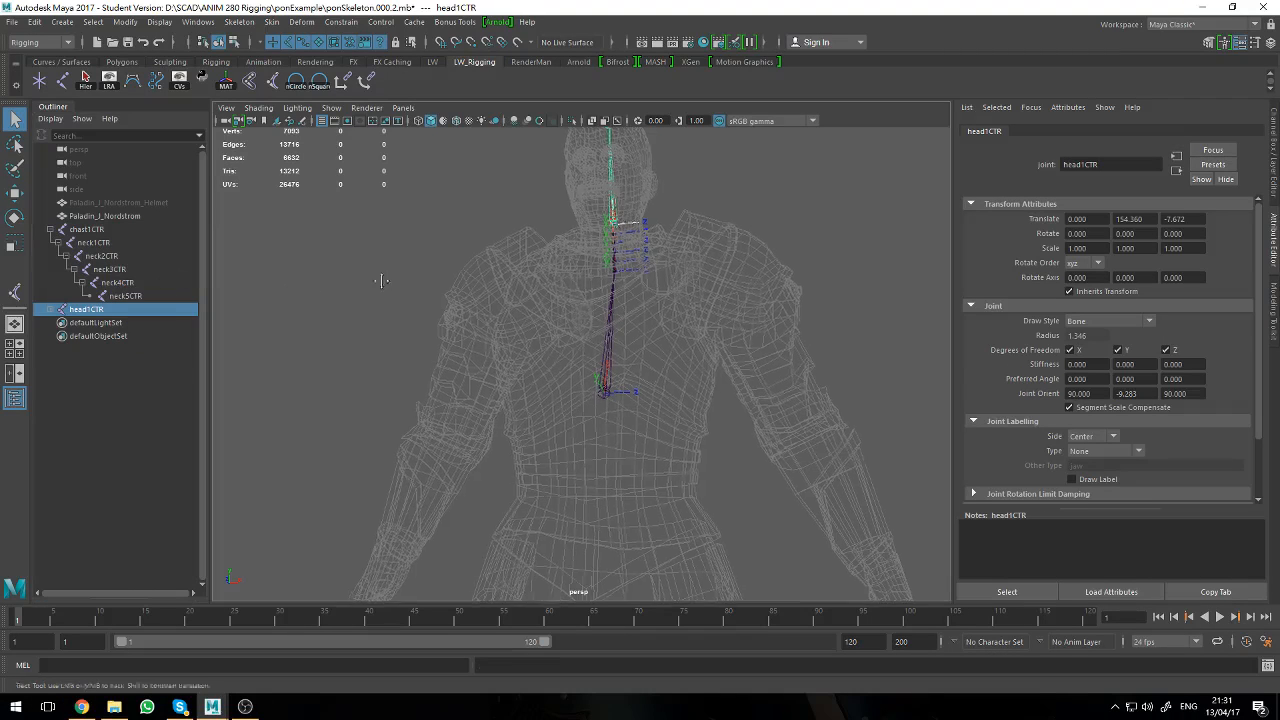
# - Unparent the neck1CTR joint chain from chast1CTR
pyautogui.keyDown('alt'); pyautogui.moveTo(380, 280); pyautogui.dragTo(354, 349, button='middle'); pyautogui.keyUp('alt')
pyautogui.scroll(3, 354, 348)
pyautogui.click(102, 242)
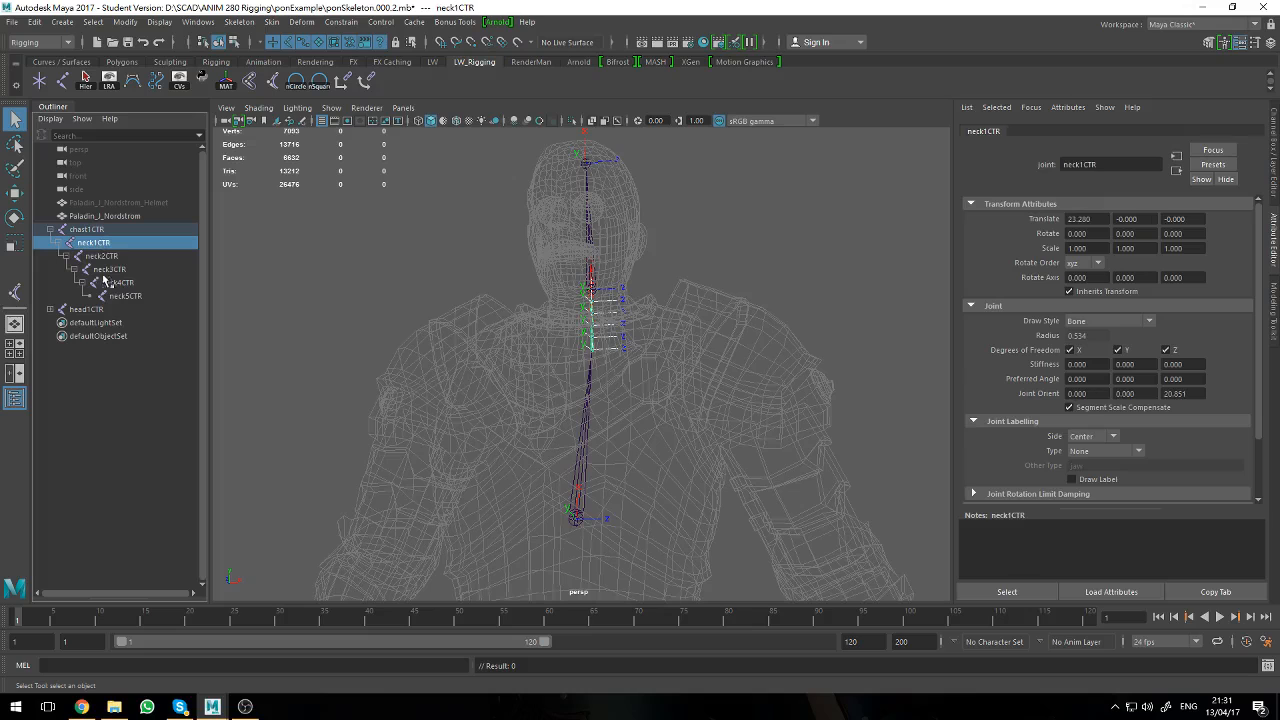
pyautogui.hotkey('shift', 'p')
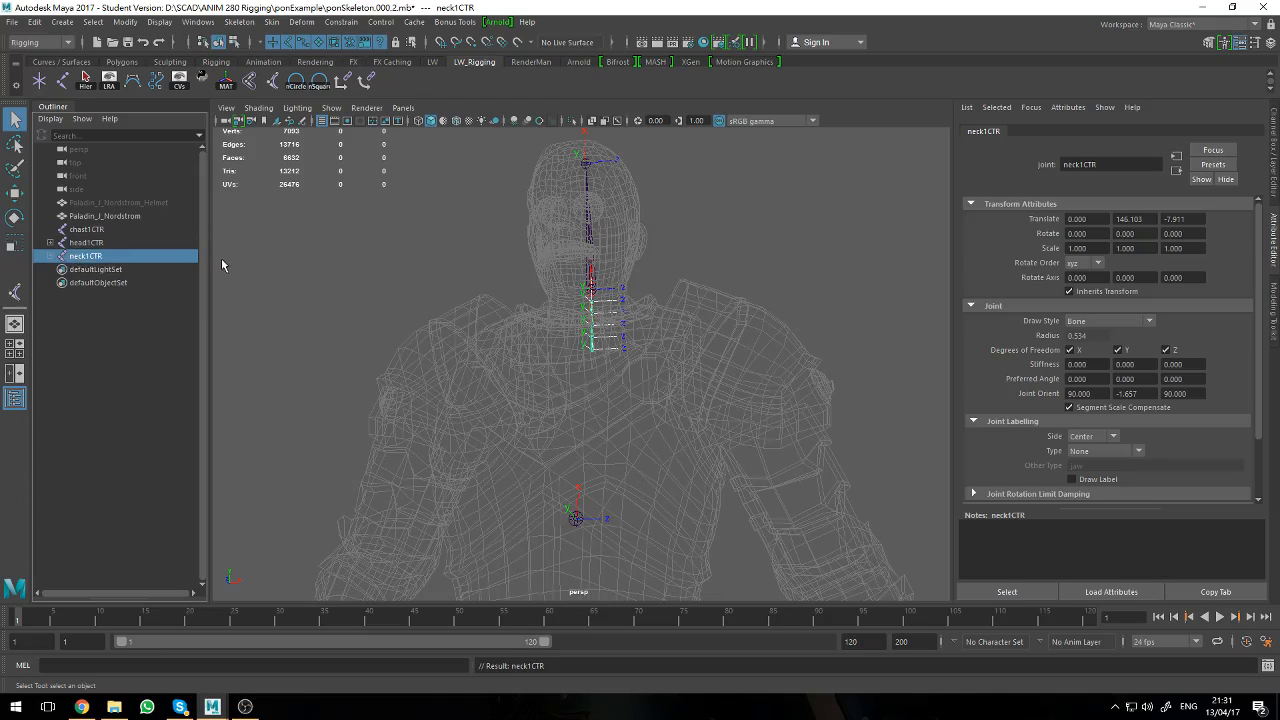
# - Inspect the separate chast1CTR, head1CTR and neck1CTR joints, including where the neck chain meets the head
pyautogui.keyDown('alt'); pyautogui.moveTo(337, 217); pyautogui.dragTo(520, 450); pyautogui.keyUp('alt')
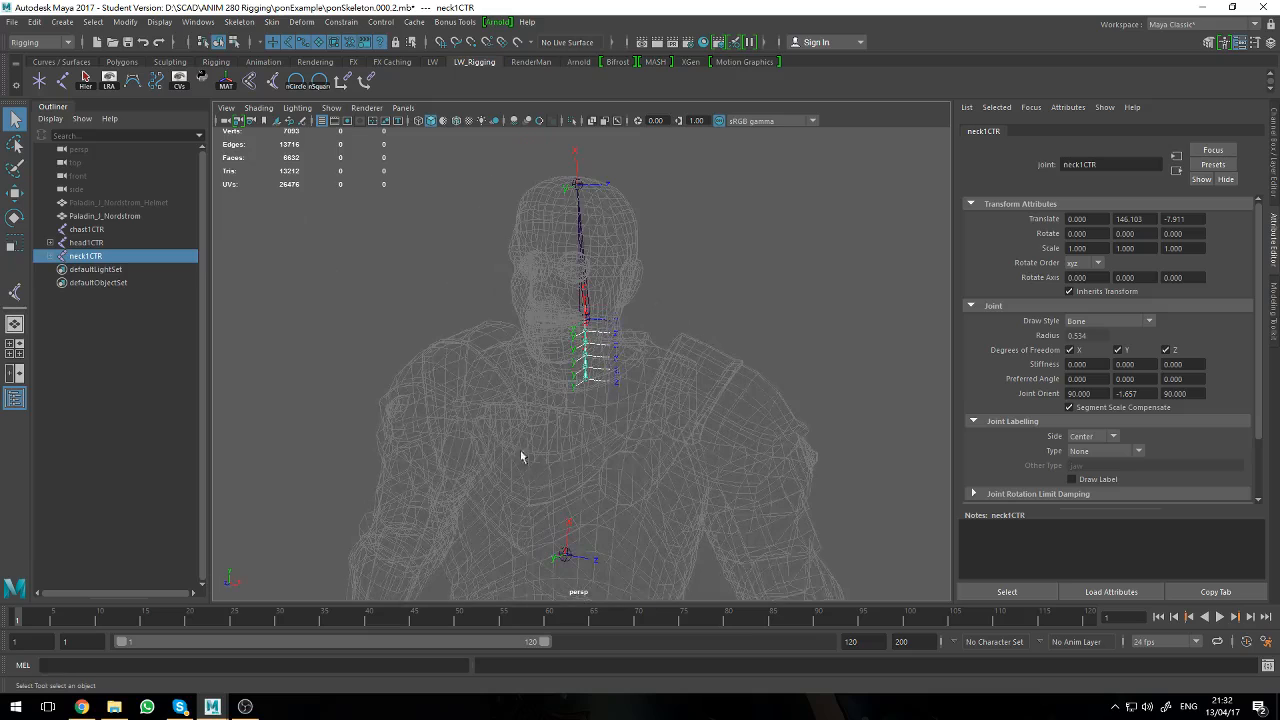
pyautogui.keyDown('alt'); pyautogui.moveTo(593, 318); pyautogui.dragTo(537, 378); pyautogui.keyUp('alt')
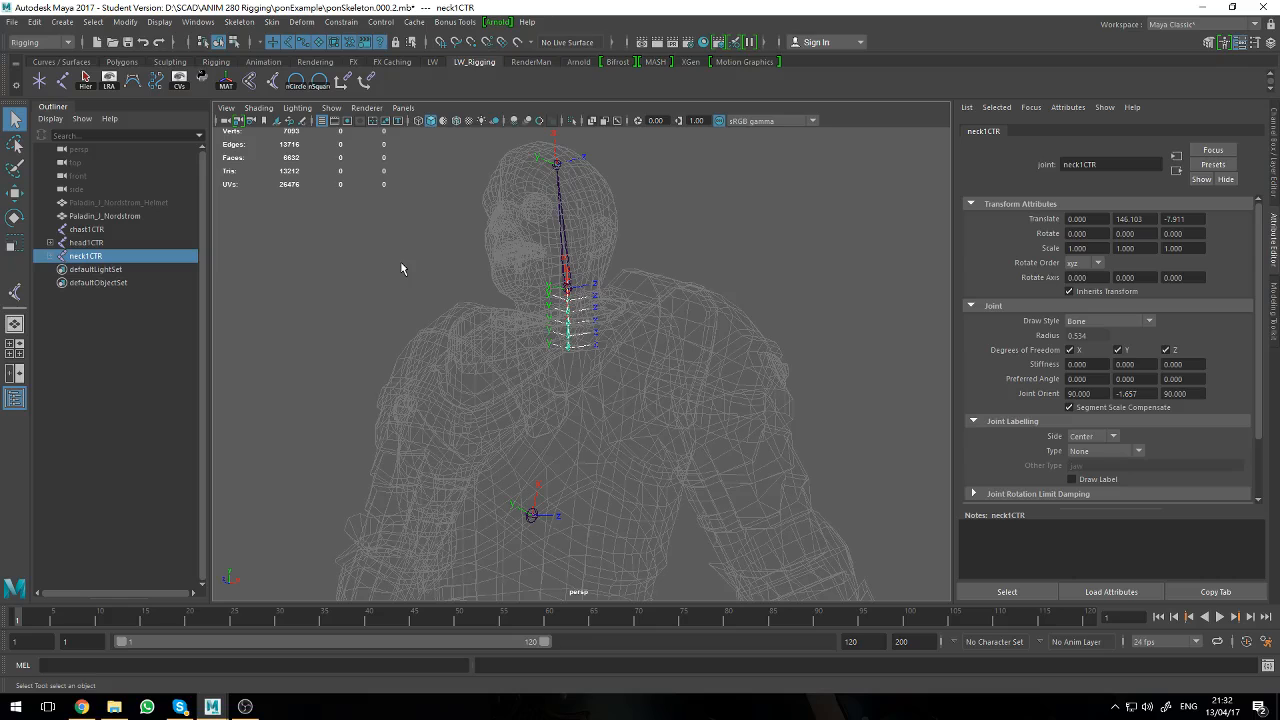
pyautogui.keyDown('alt'); pyautogui.moveTo(400, 268); pyautogui.dragTo(408, 271); pyautogui.keyUp('alt')
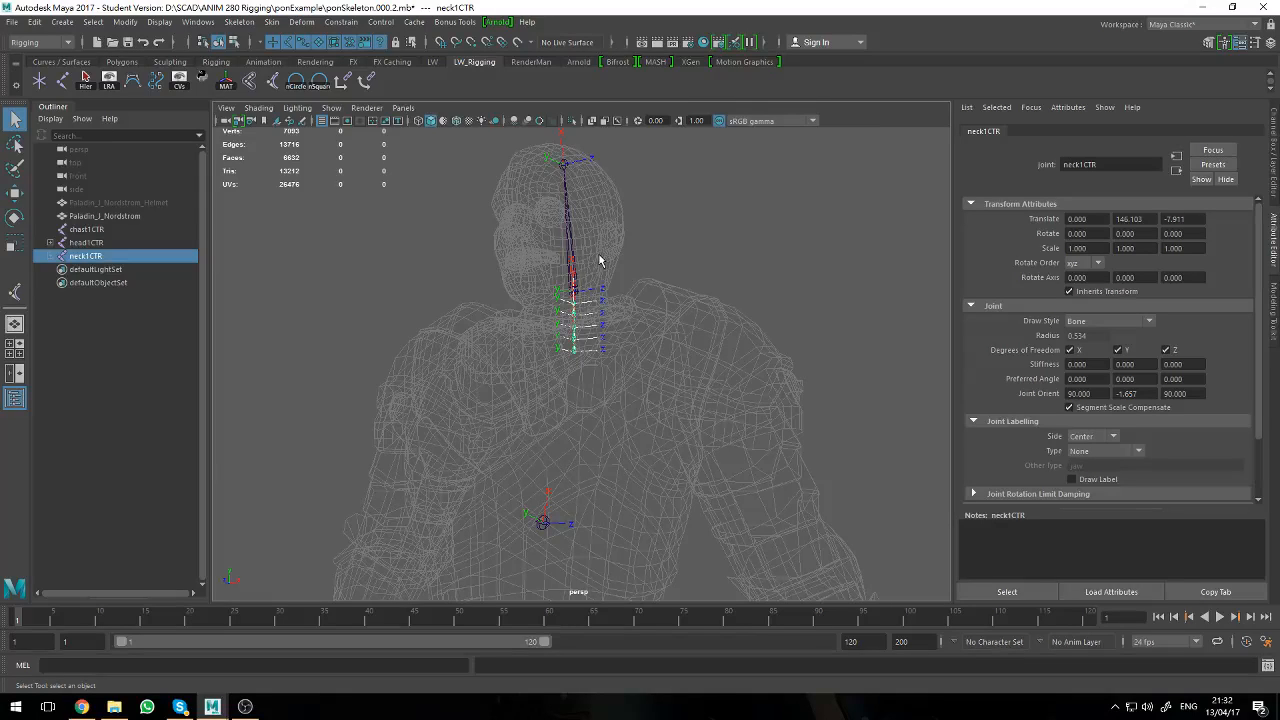
pyautogui.click(417, 283)
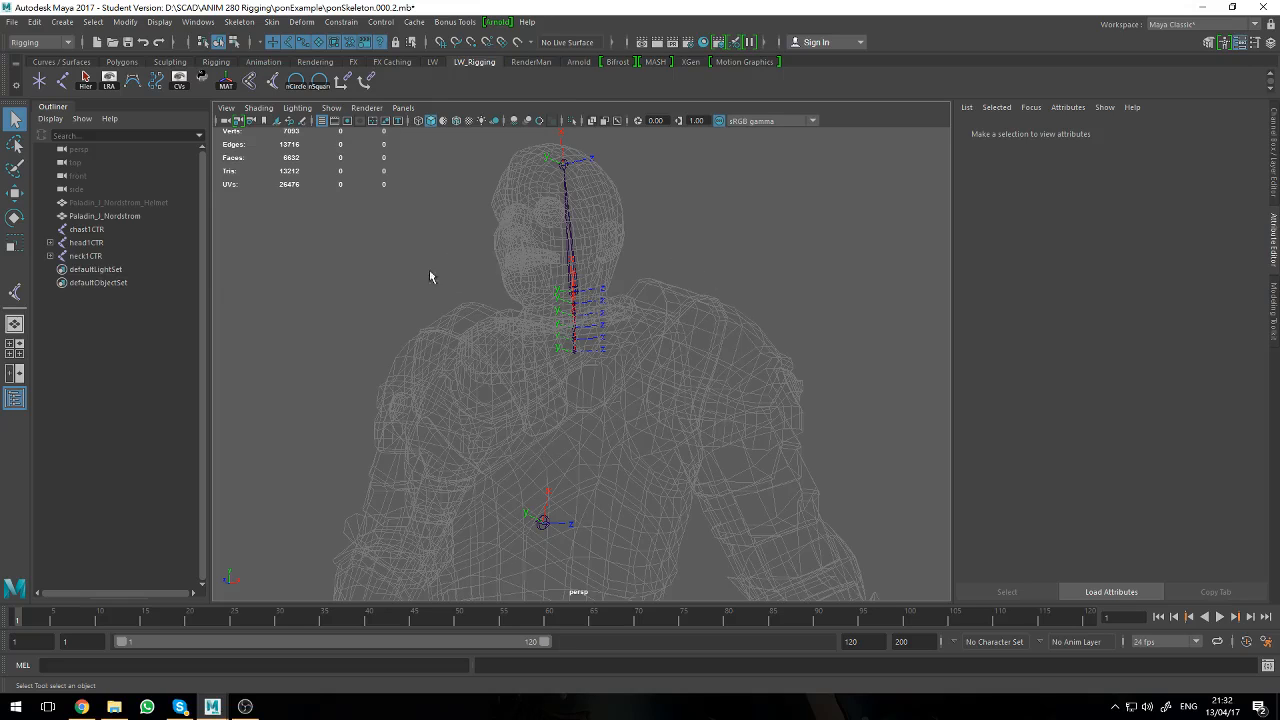
pyautogui.click(86, 231)
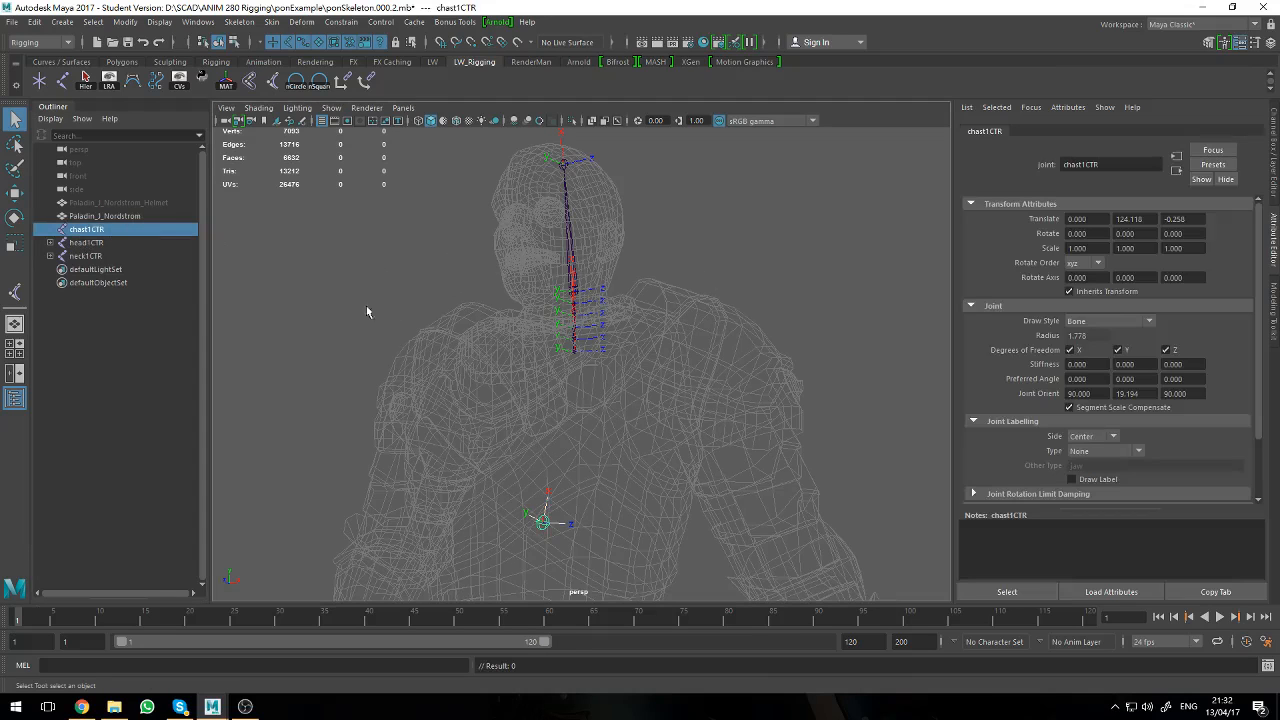
pyautogui.click(90, 244)
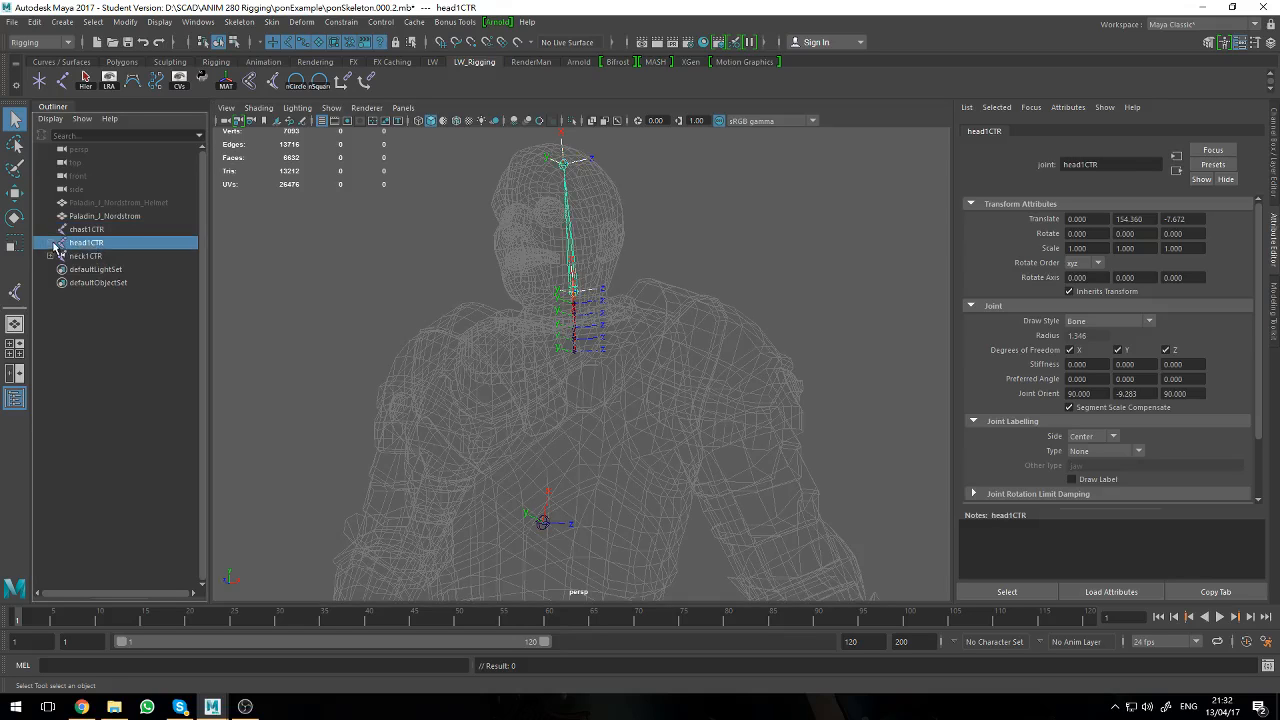
pyautogui.click(91, 258)
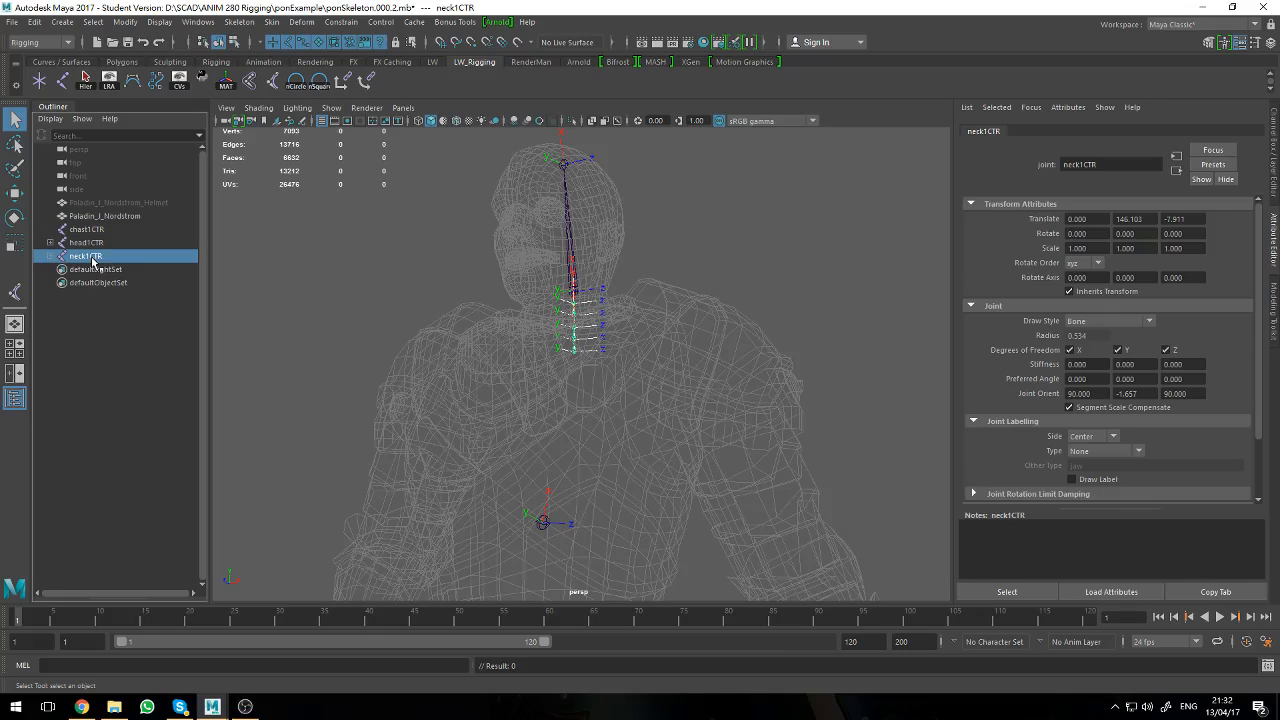
pyautogui.scroll(8, 376, 349)
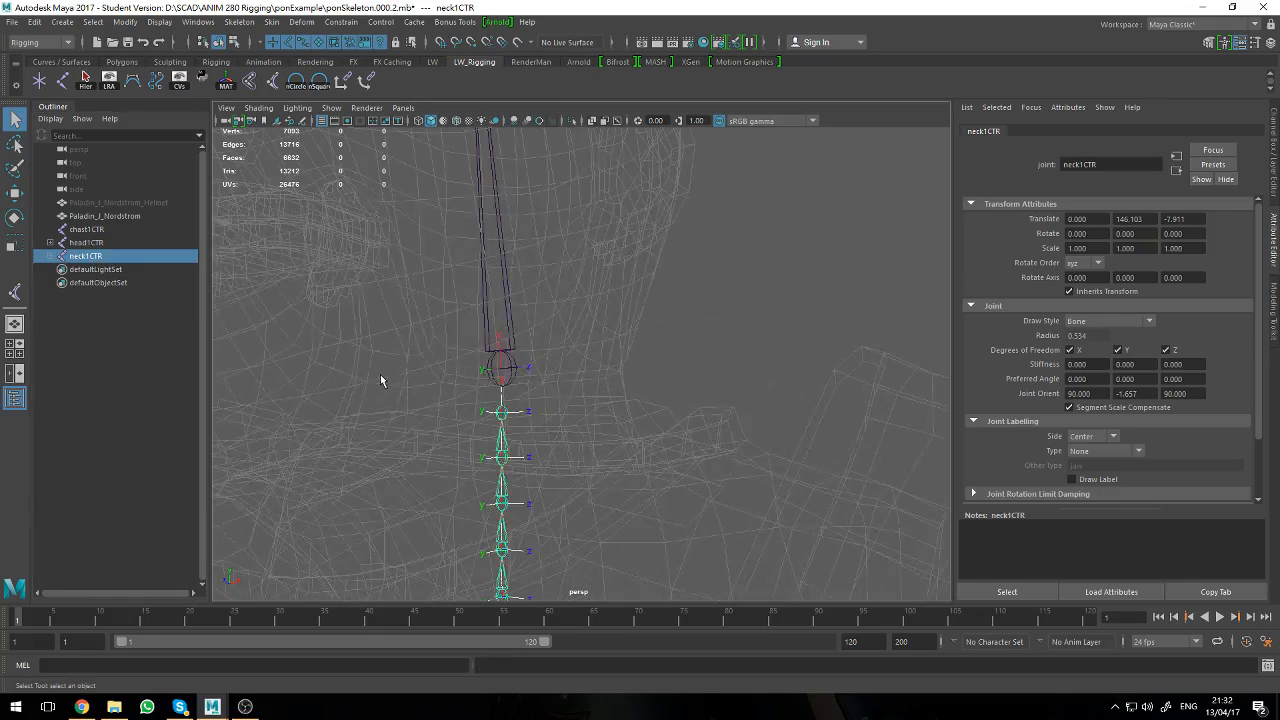
# - Examine how the head1CTR joint and the neck1CTR chain sit relative to the chest joint
pyautogui.keyDown('alt'); pyautogui.moveTo(372, 328); pyautogui.dragTo(400, 284, button='middle'); pyautogui.keyUp('alt')
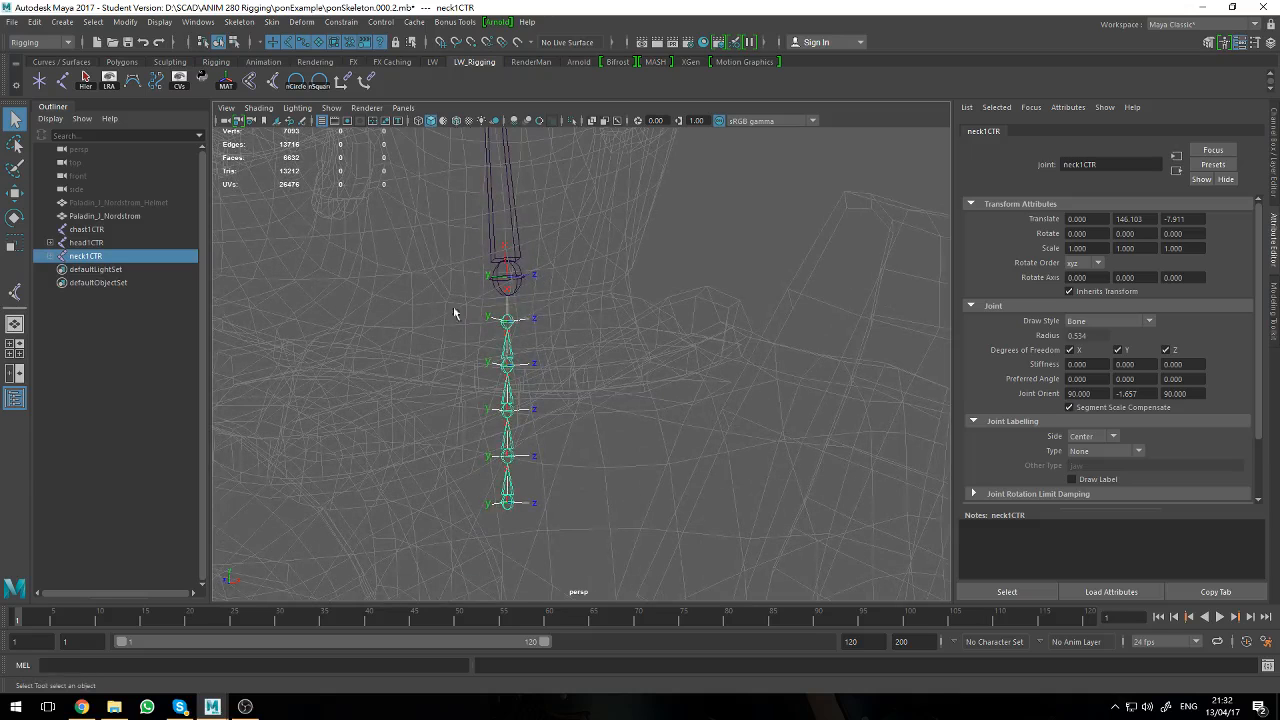
pyautogui.scroll(-5, 430, 330)
pyautogui.keyDown('alt'); pyautogui.moveTo(404, 348); pyautogui.dragTo(416, 286, button='middle'); pyautogui.keyUp('alt')
pyautogui.scroll(-3, 378, 334)
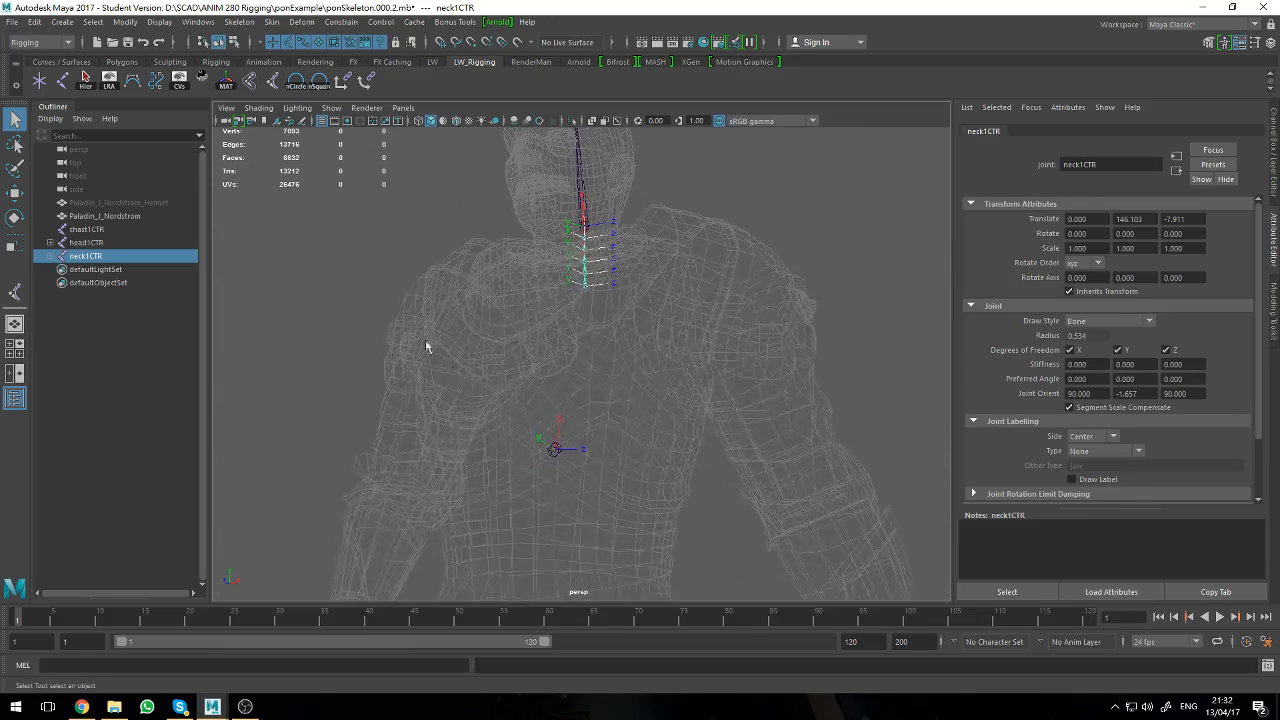
pyautogui.click(66, 310)
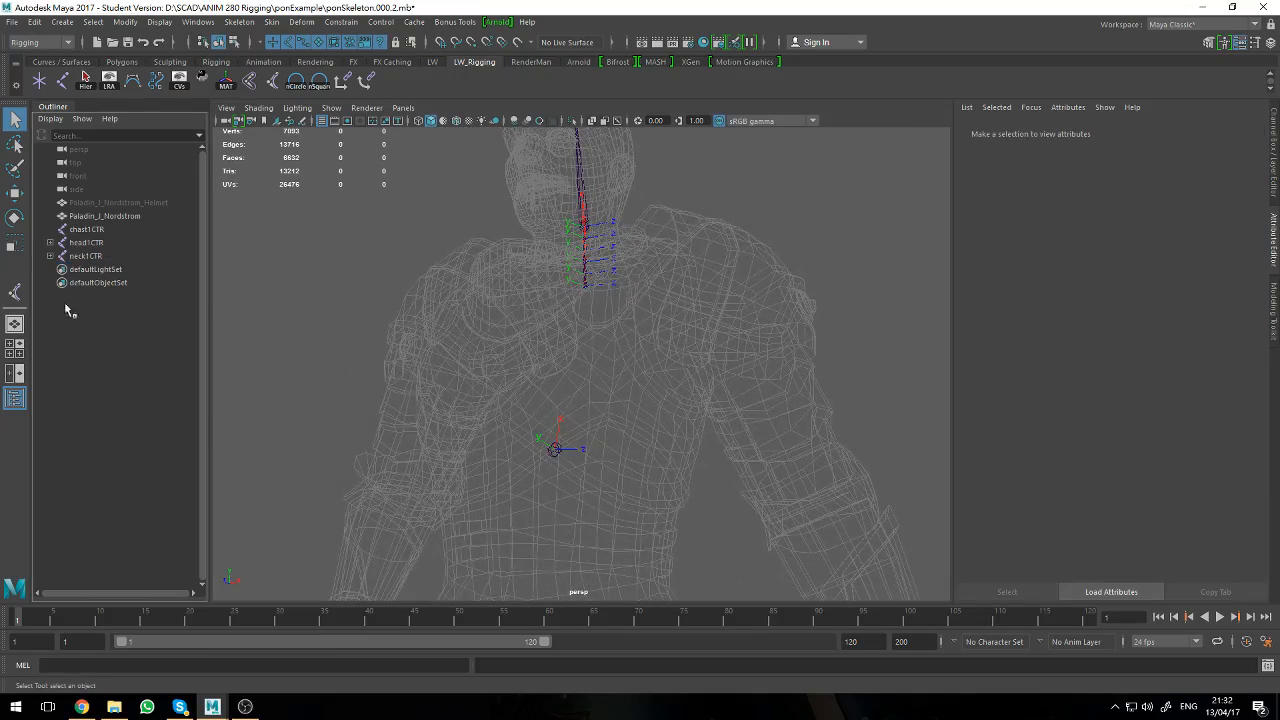
pyautogui.click(86, 242)
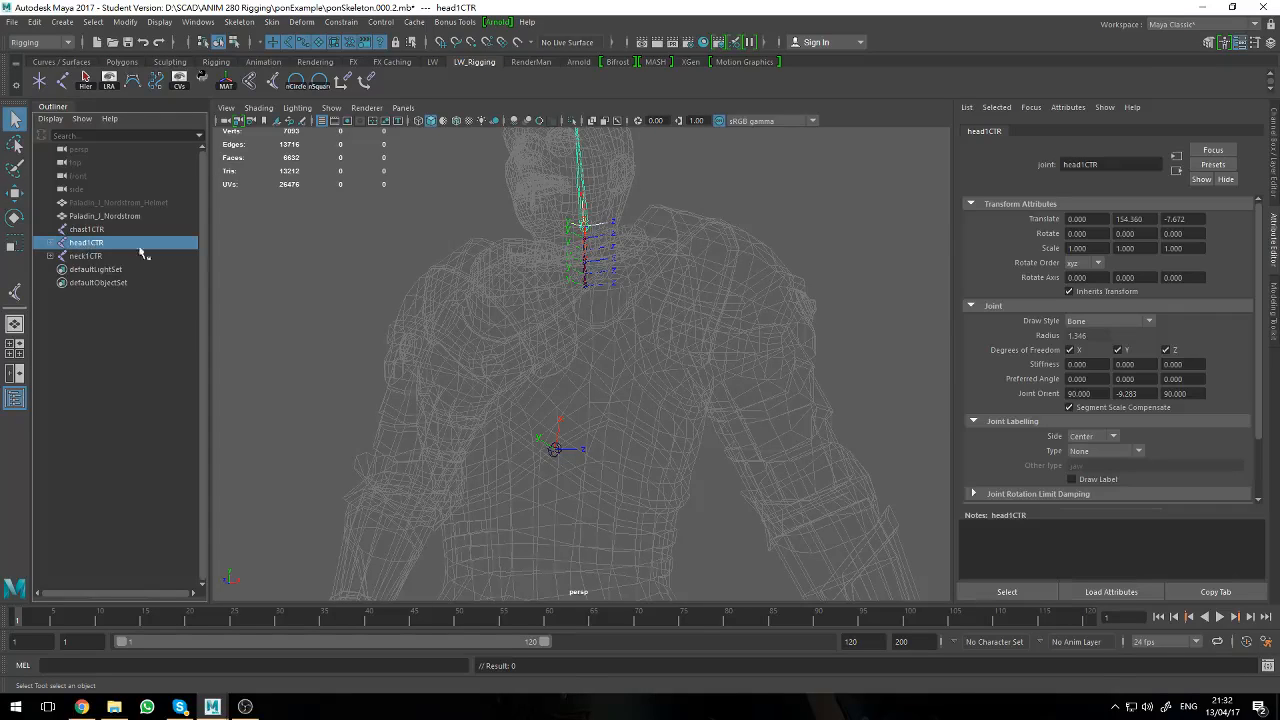
pyautogui.click(126, 259)
# - Expand the whole neck1CTR hierarchy and duplicate its last joint, neck5CTR
pyautogui.scroll(8, 445, 305)
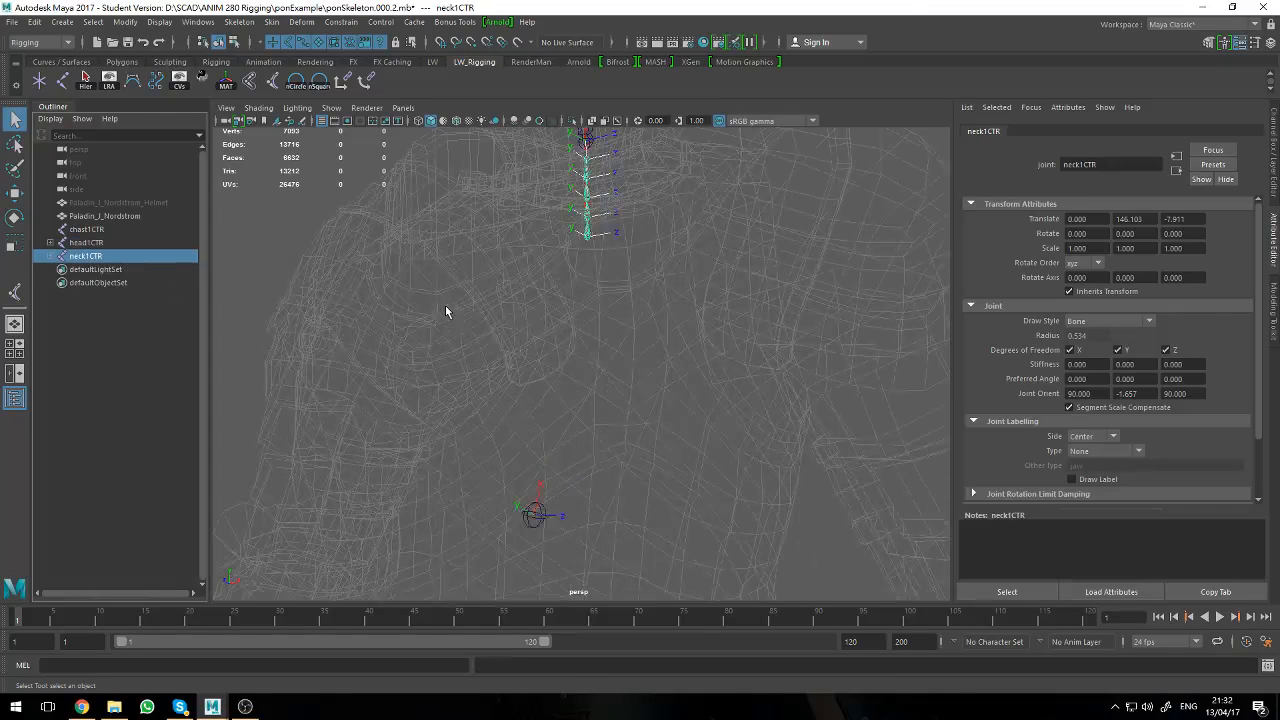
pyautogui.keyDown('alt'); pyautogui.moveTo(484, 302); pyautogui.dragTo(392, 514, button='middle'); pyautogui.keyUp('alt')
pyautogui.scroll(3, 420, 400)
pyautogui.keyDown('alt'); pyautogui.moveTo(400, 230); pyautogui.dragTo(535, 423, button='middle'); pyautogui.keyUp('alt')
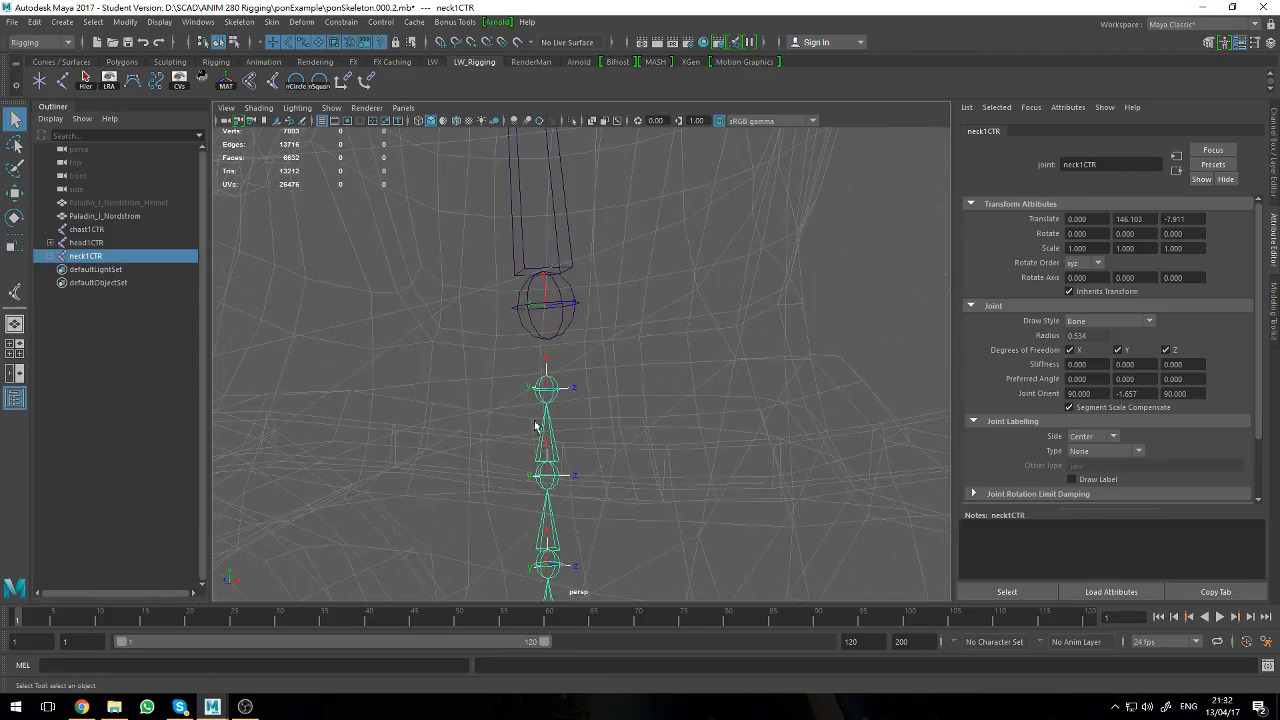
pyautogui.click(50, 257)
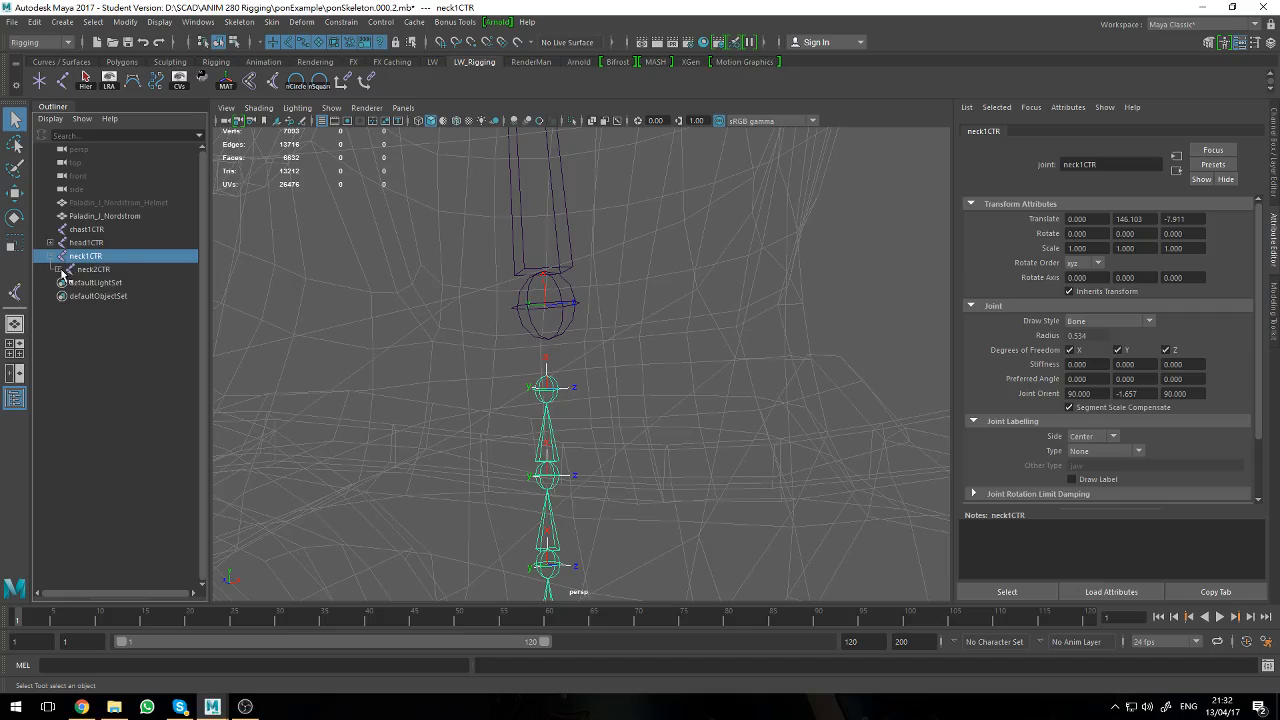
pyautogui.keyDown('shift'); pyautogui.click(58, 271); pyautogui.keyUp('shift')
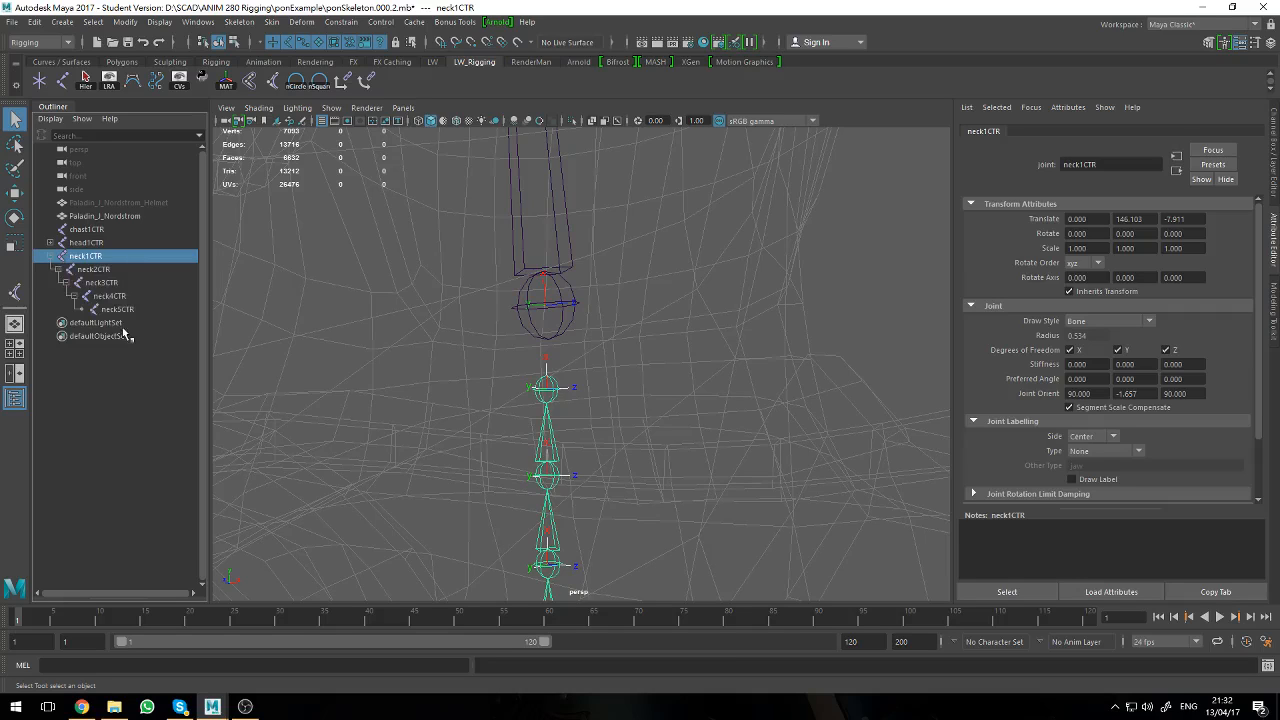
pyautogui.click(117, 309)
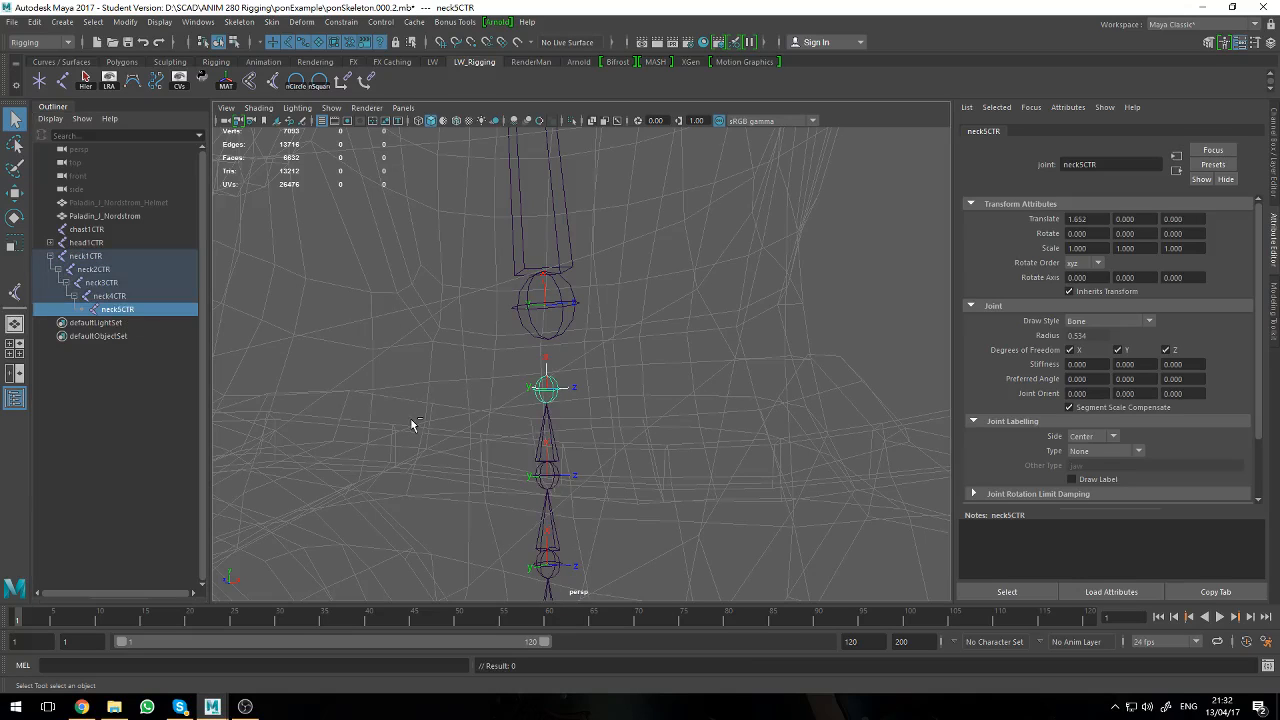
pyautogui.hotkey('ctrl', 'd')
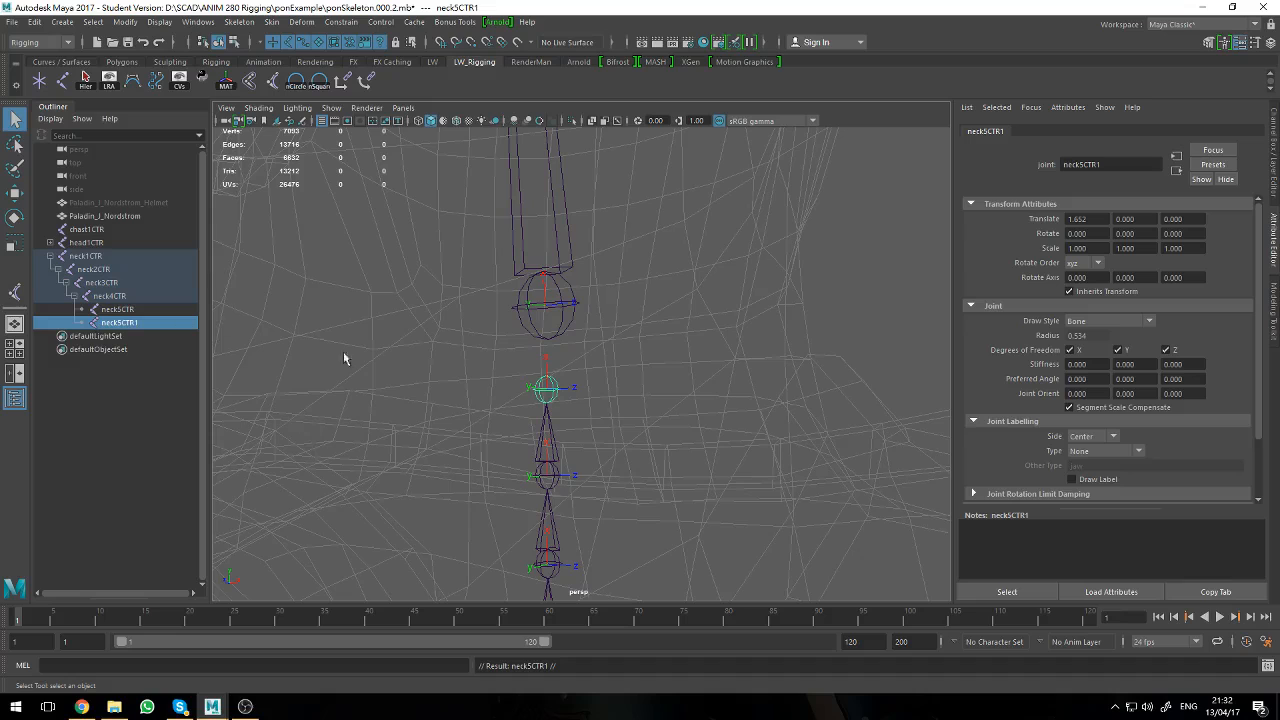
# - Move the duplicated neck5CTR1 joint along its X axis up to the head joint, at a Translate X of 3.304
pyautogui.moveTo(118, 324); pyautogui.dragTo(268, 323, button='middle')
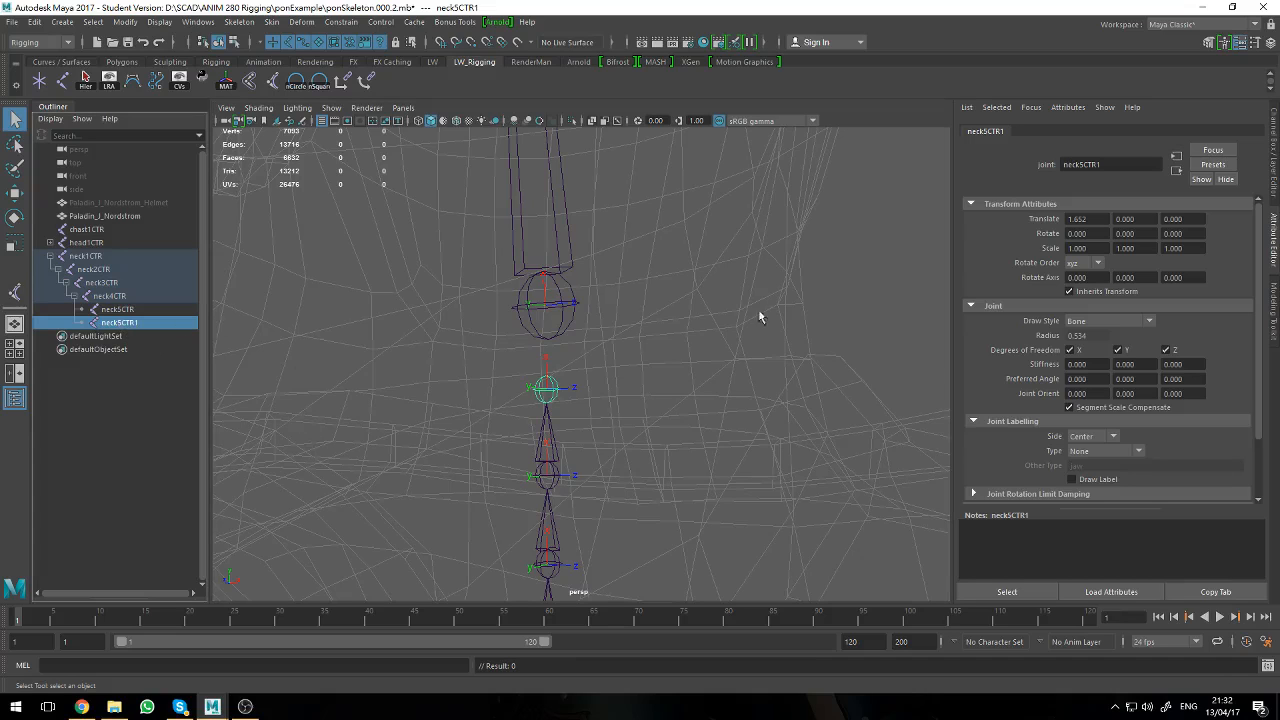
pyautogui.press('w')
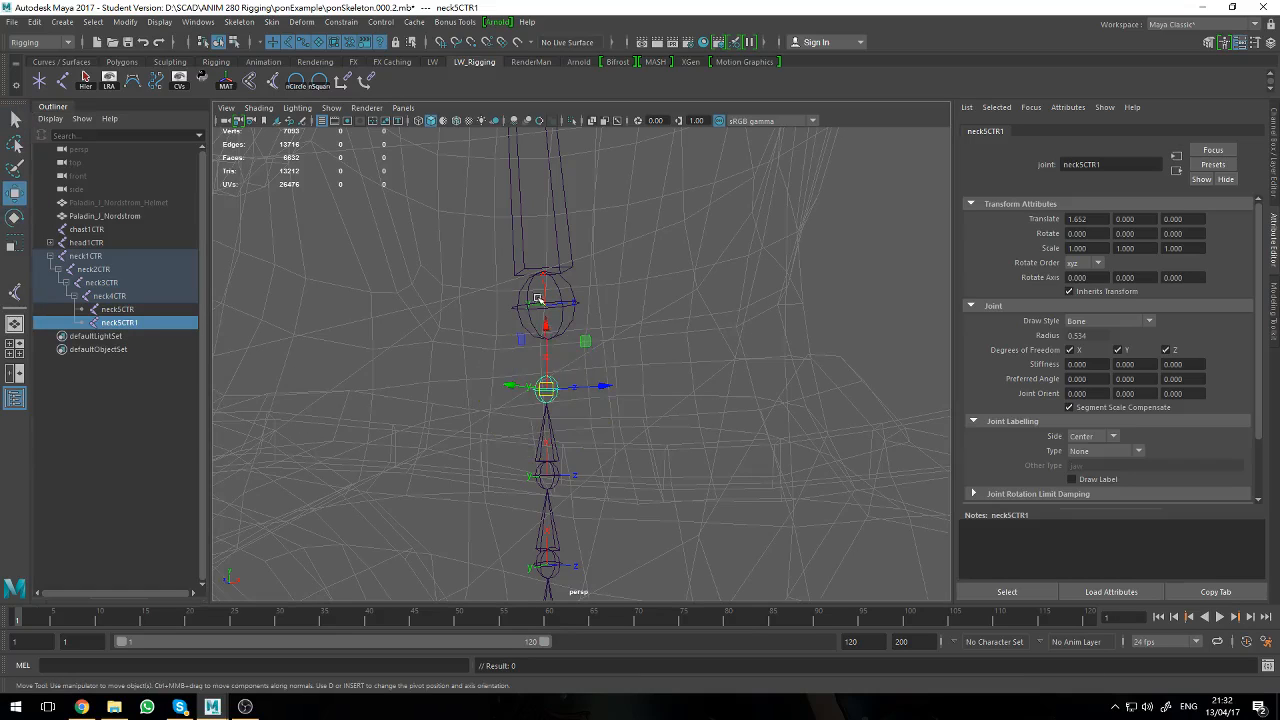
pyautogui.keyDown('alt'); pyautogui.moveTo(614, 337); pyautogui.dragTo(848, 344); pyautogui.keyUp('alt')
pyautogui.click(1256, 42)
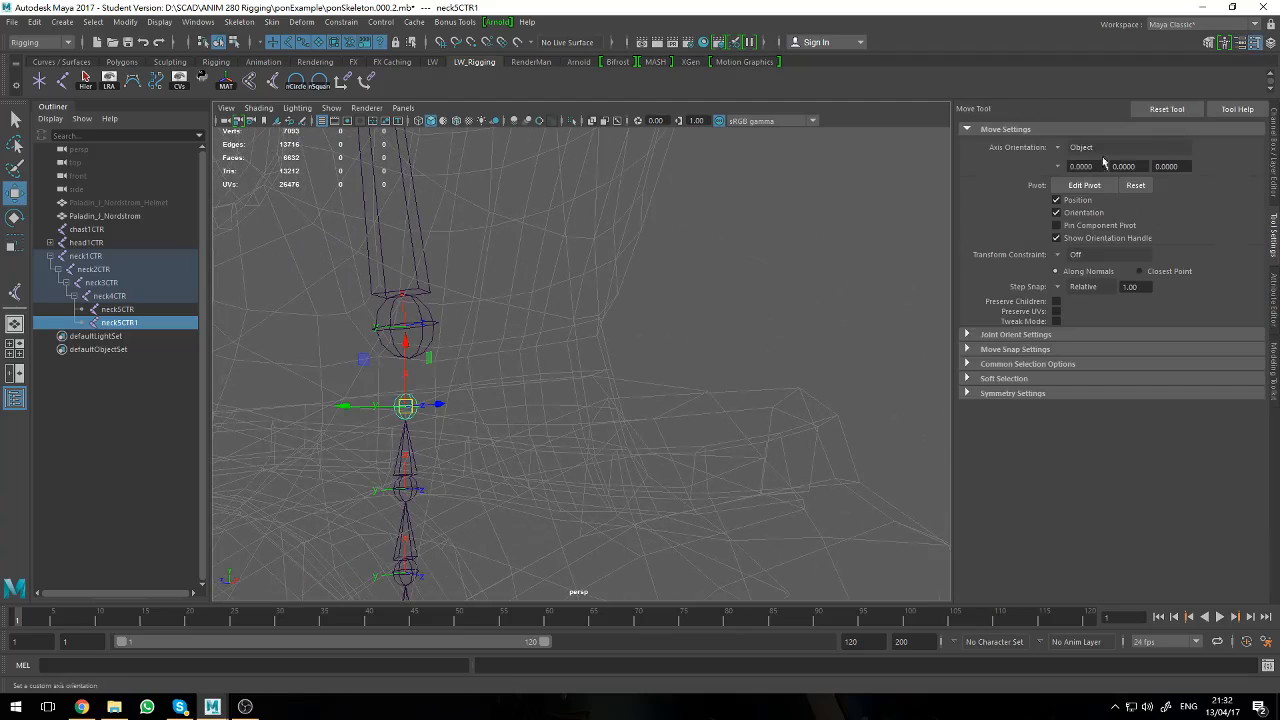
pyautogui.click(1240, 42)
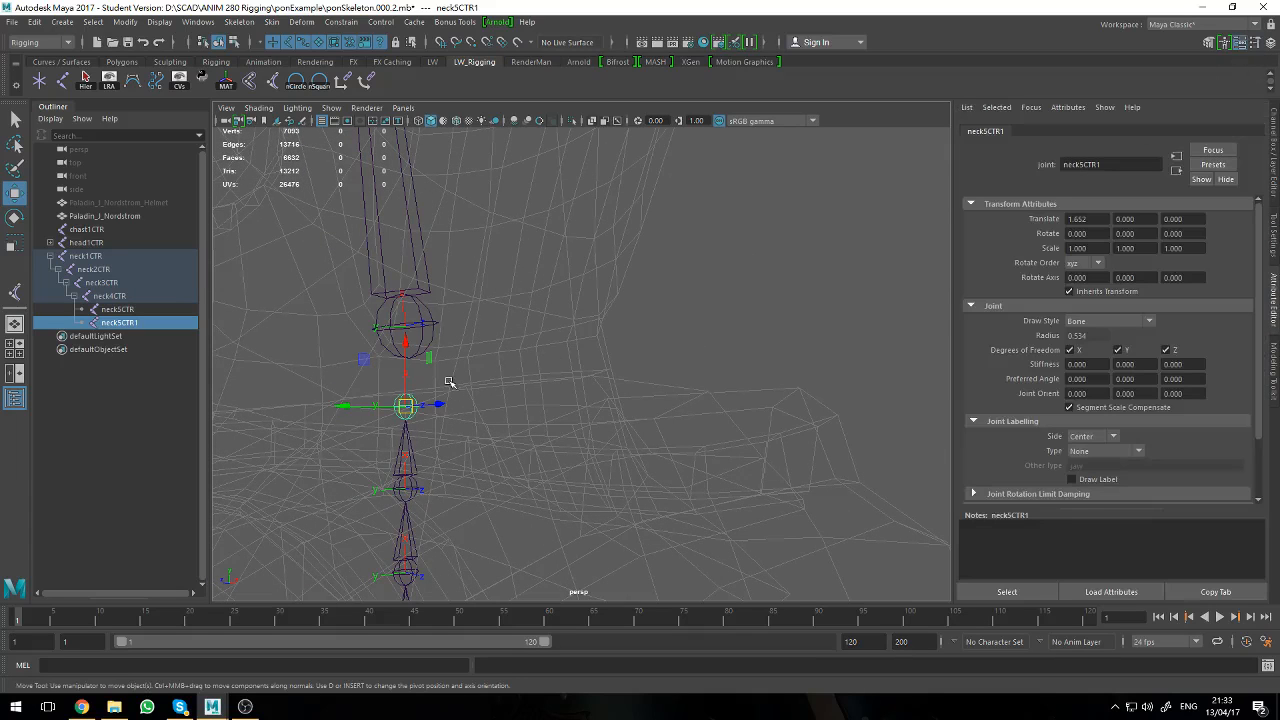
pyautogui.moveTo(435, 392); pyautogui.dragTo(435, 319, button='middle')
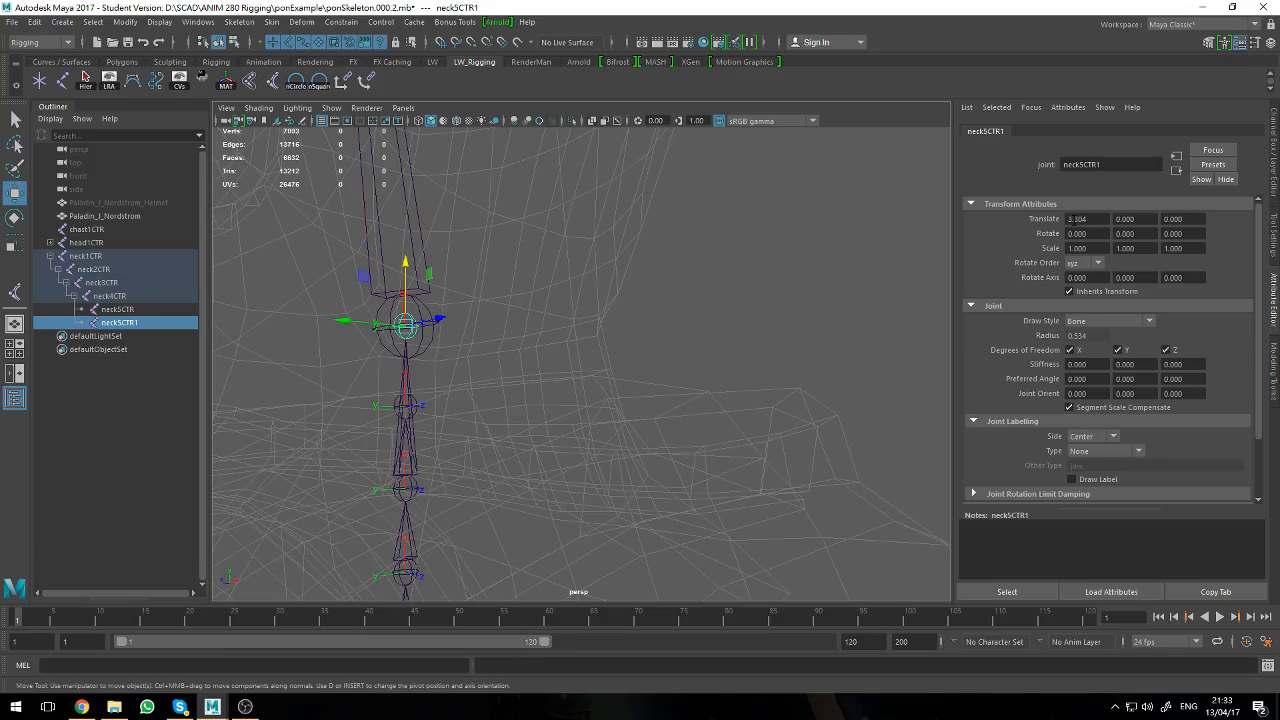
pyautogui.doubleClick(1077, 218)
# - Parent the duplicated neck5CTR1 joint under neck5CTR and rename it neckEFF
pyautogui.click(134, 323)
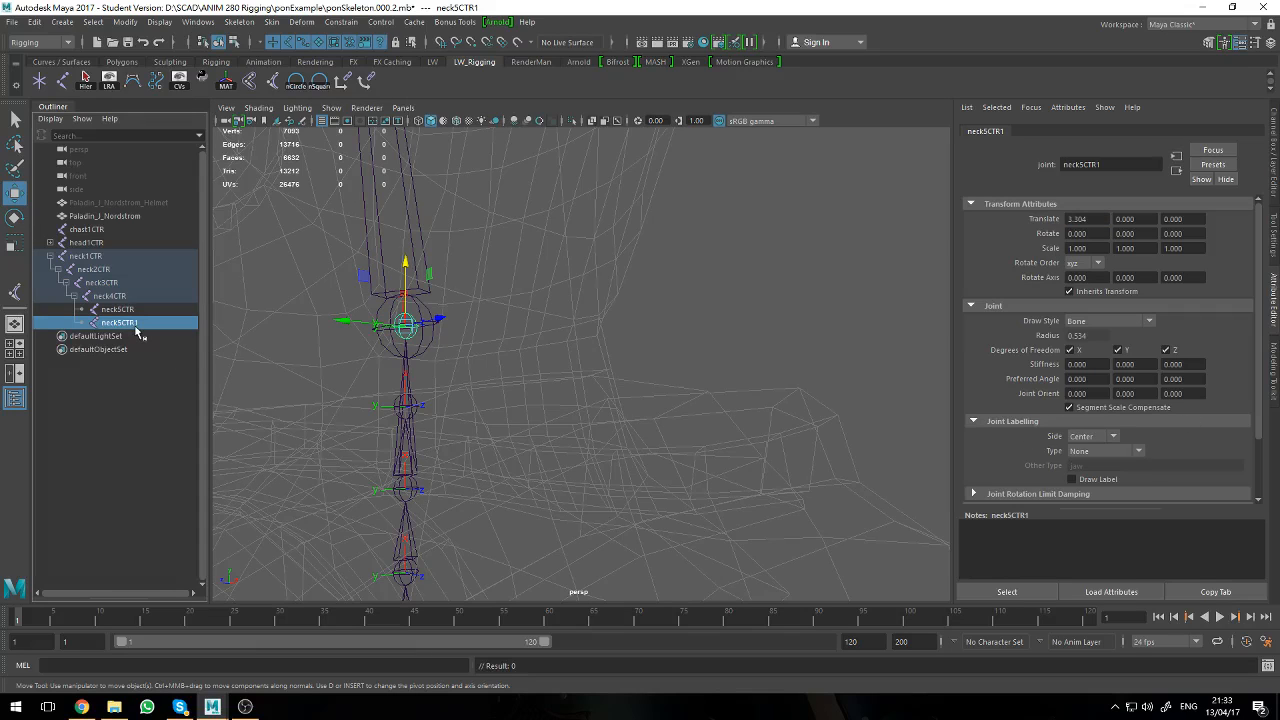
pyautogui.doubleClick(134, 323)
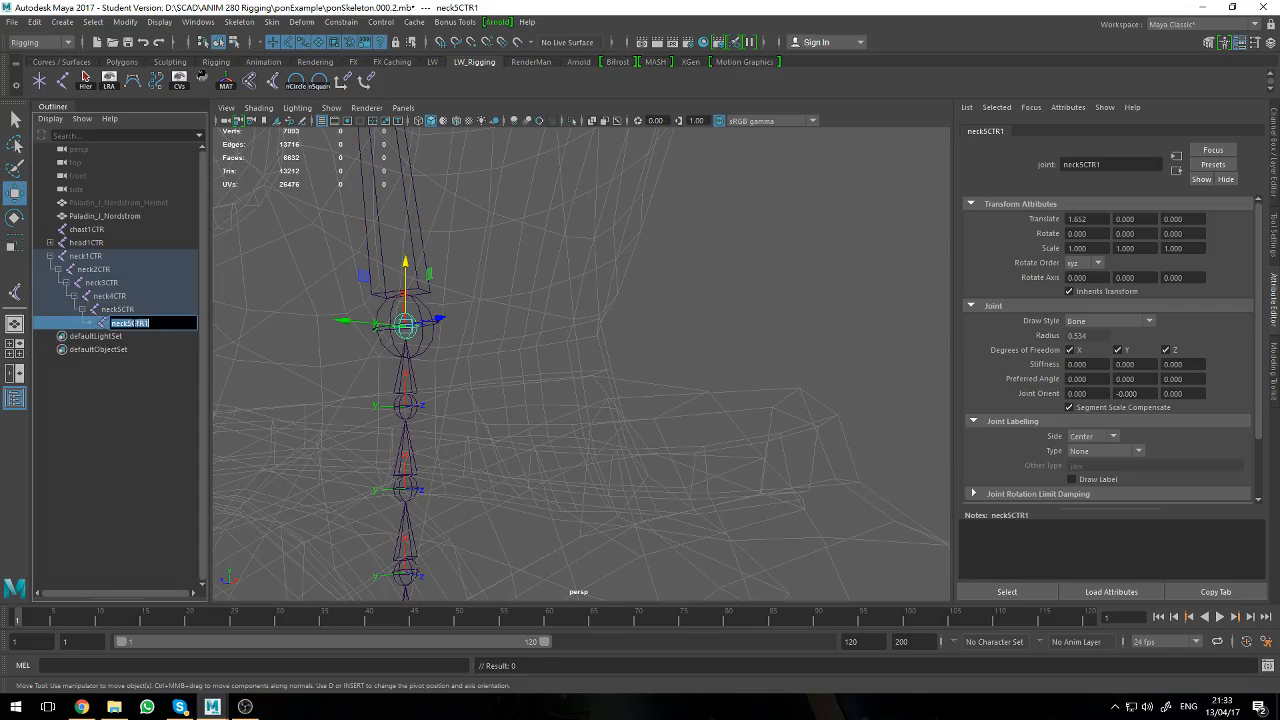
pyautogui.write('neck1CTR1')
pyautogui.moveTo(128, 323); pyautogui.dragTo(352, 321)
pyautogui.press('BackSpace')
pyautogui.write('EFF')
pyautogui.press('Return')
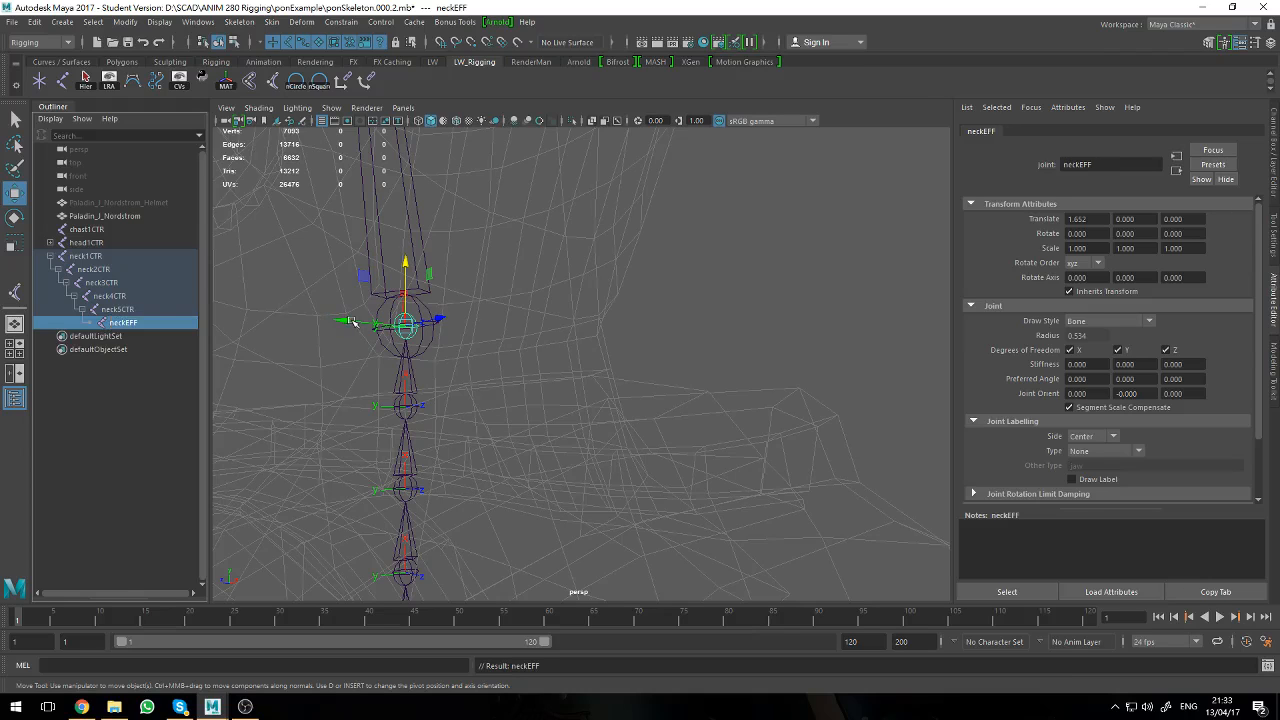
# - Compare the Translate X values of the neck5CTR and neckEFF joints
pyautogui.click(155, 312)
pyautogui.click(155, 318)
pyautogui.click(1086, 218)
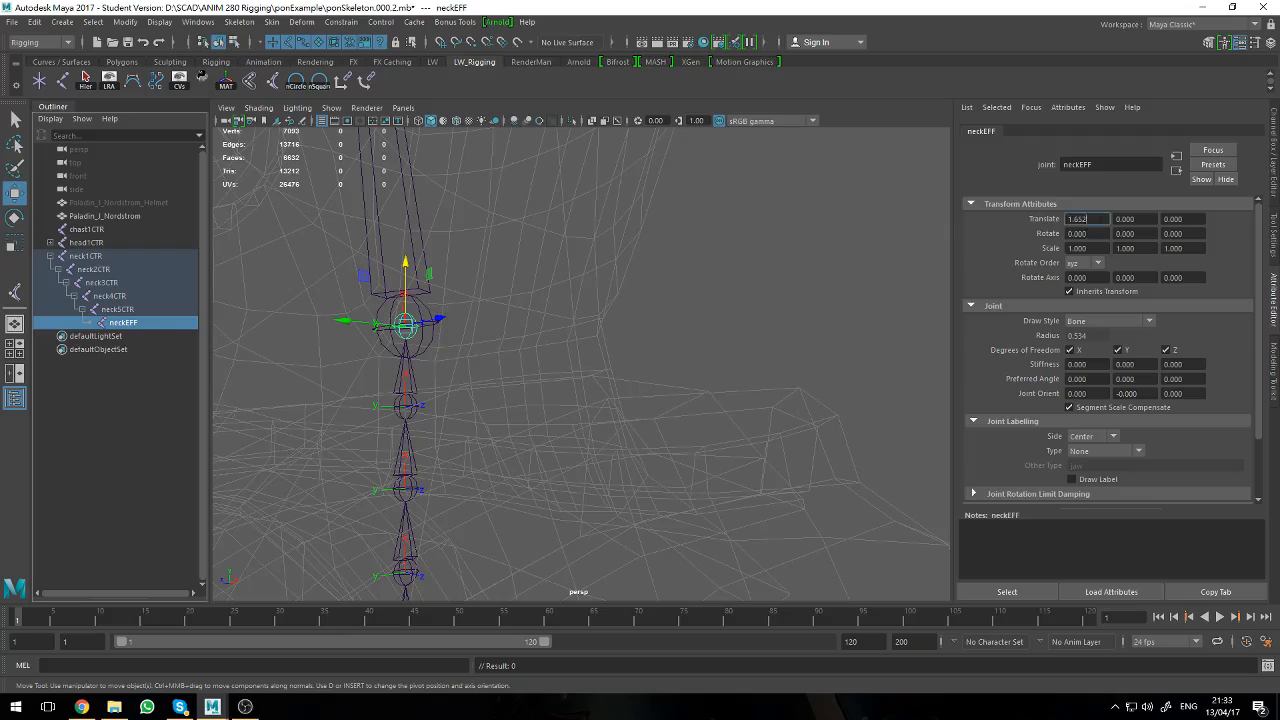
pyautogui.click(140, 311)
pyautogui.click(133, 321)
pyautogui.click(128, 310)
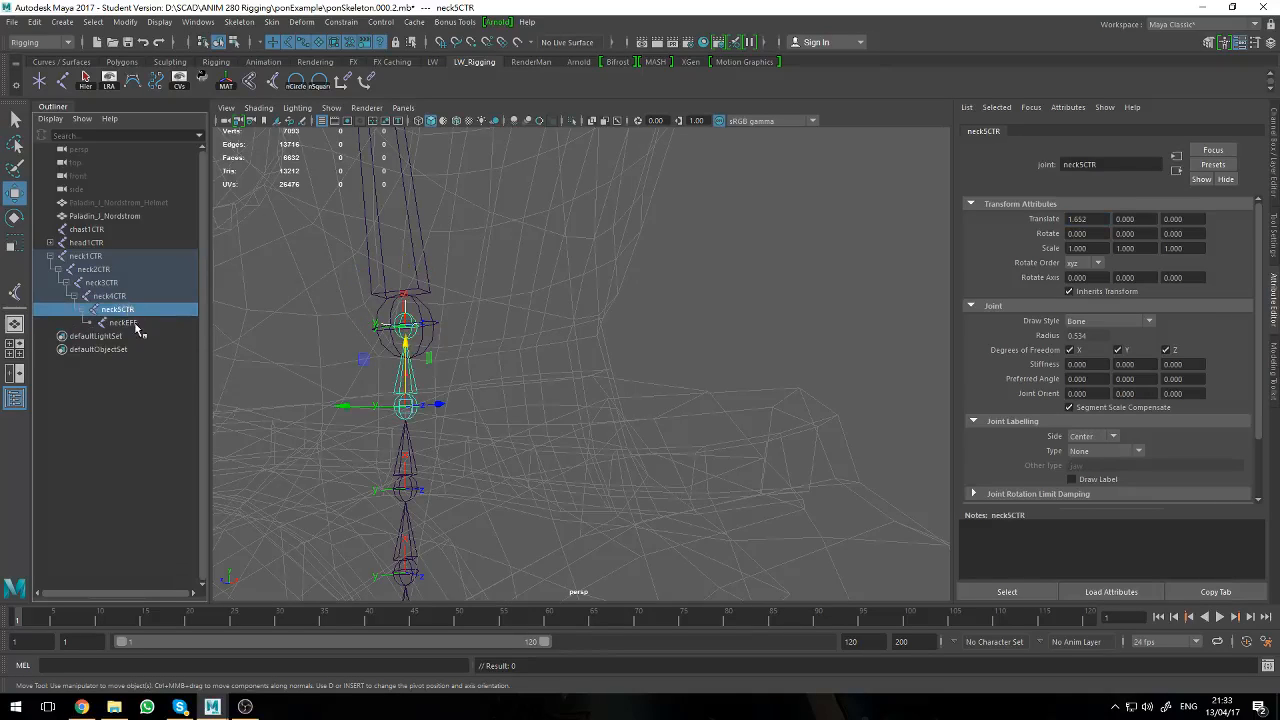
pyautogui.click(136, 325)
pyautogui.click(127, 408)
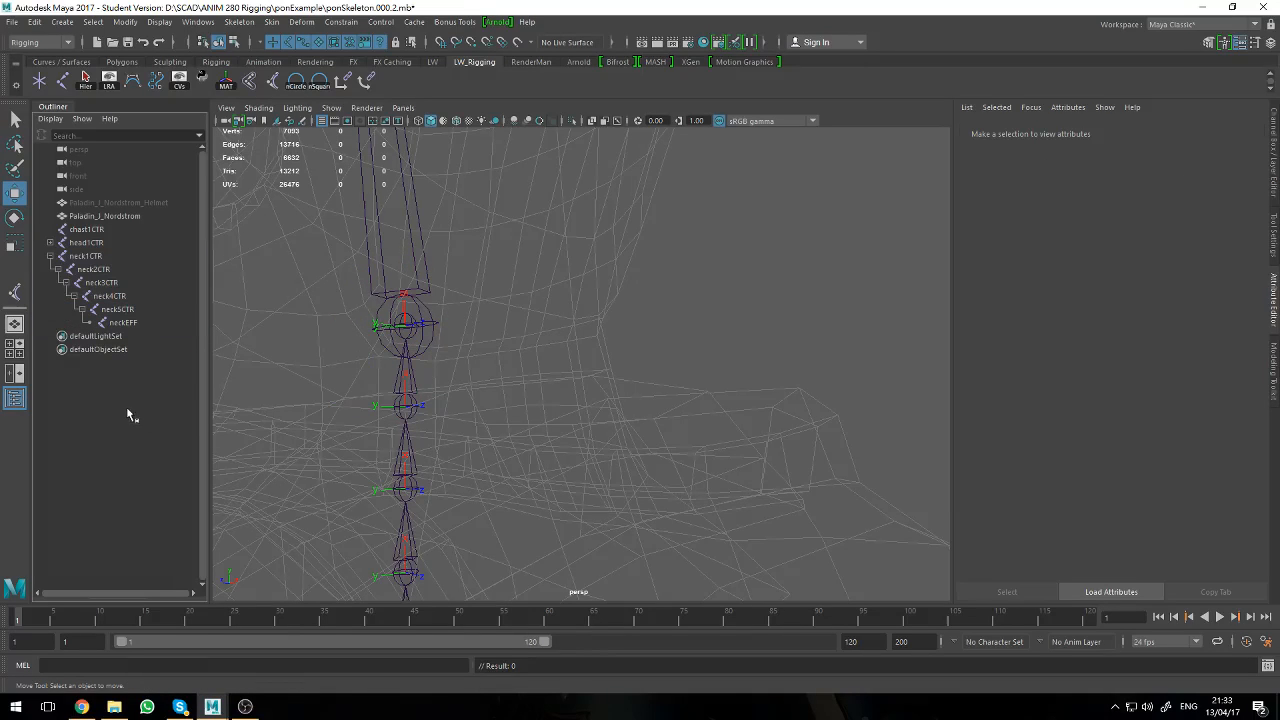
# - Collapse the neck1CTR hierarchy and rename the chast1CTR joint chastTAB
pyautogui.click(50, 257)
pyautogui.click(87, 245)
pyautogui.scroll(-5, 284, 339)
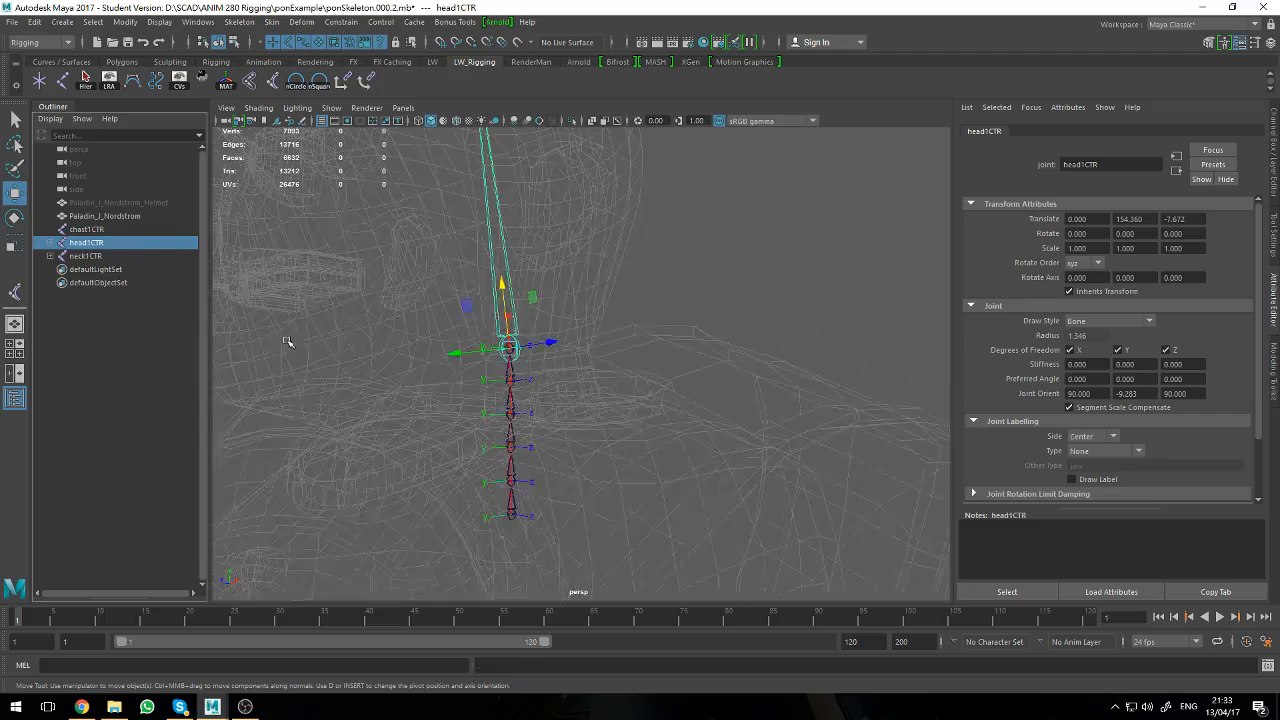
pyautogui.keyDown('alt'); pyautogui.moveTo(325, 285); pyautogui.dragTo(426, 240, button='middle'); pyautogui.keyUp('alt')
pyautogui.press('f')
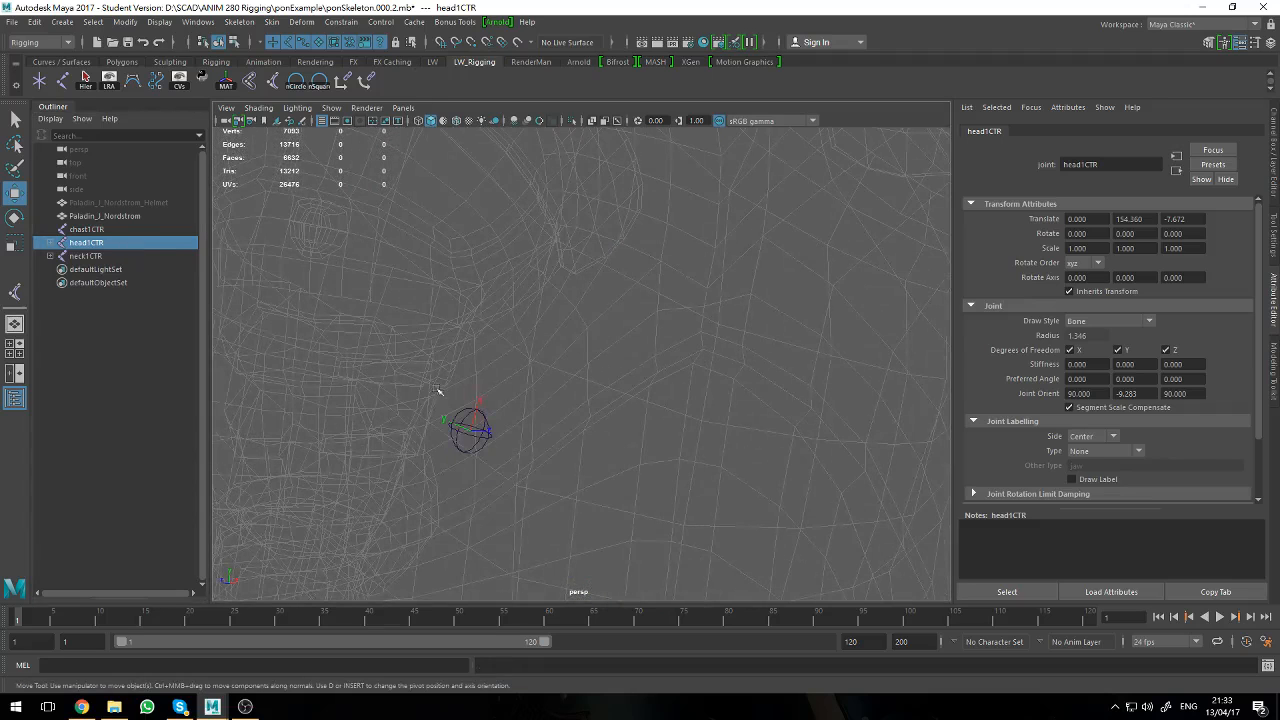
pyautogui.click(94, 229)
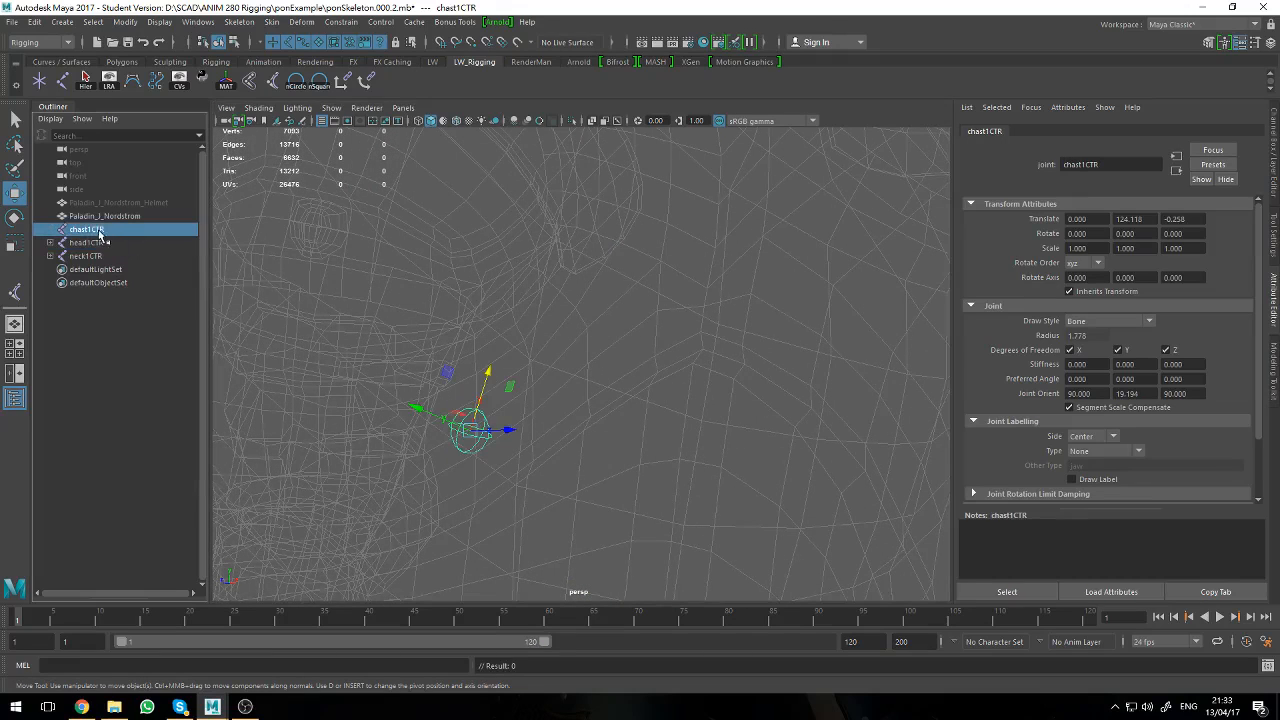
pyautogui.doubleClick(94, 229)
pyautogui.moveTo(93, 229); pyautogui.dragTo(239, 227)
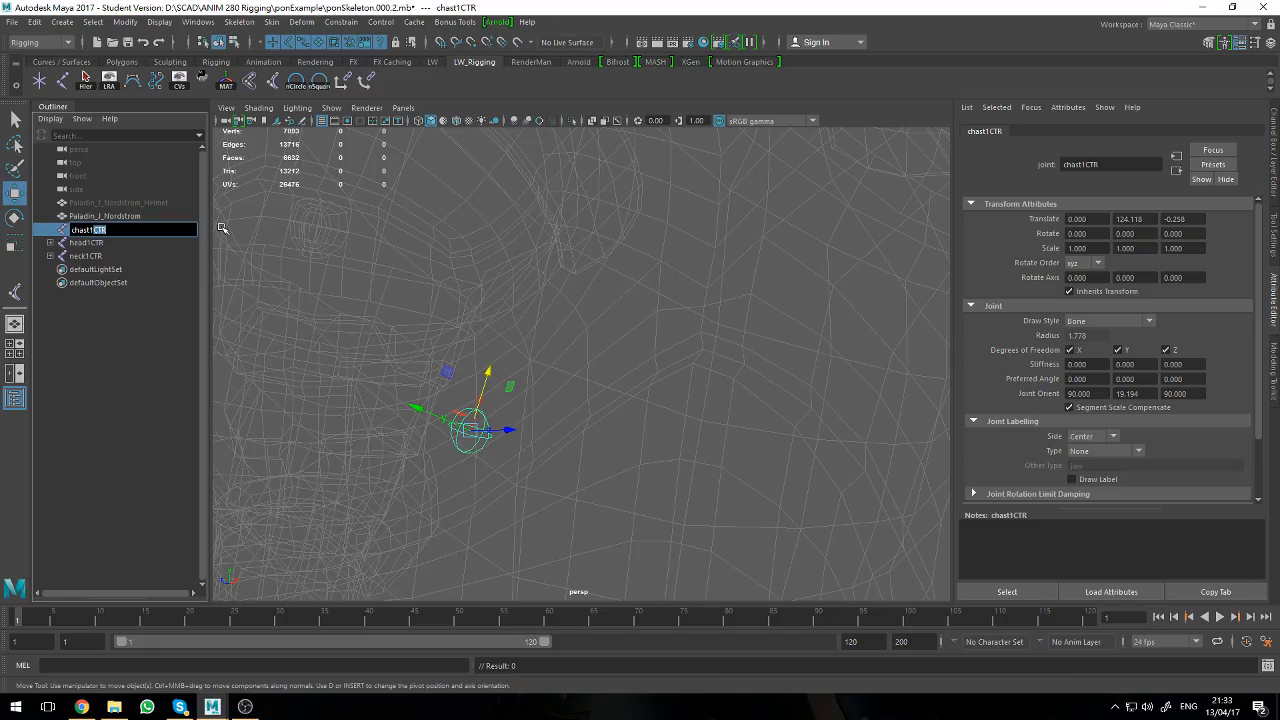
pyautogui.press('BackSpace')
pyautogui.press('BackSpace')
pyautogui.press('Return')
pyautogui.click(170, 350)
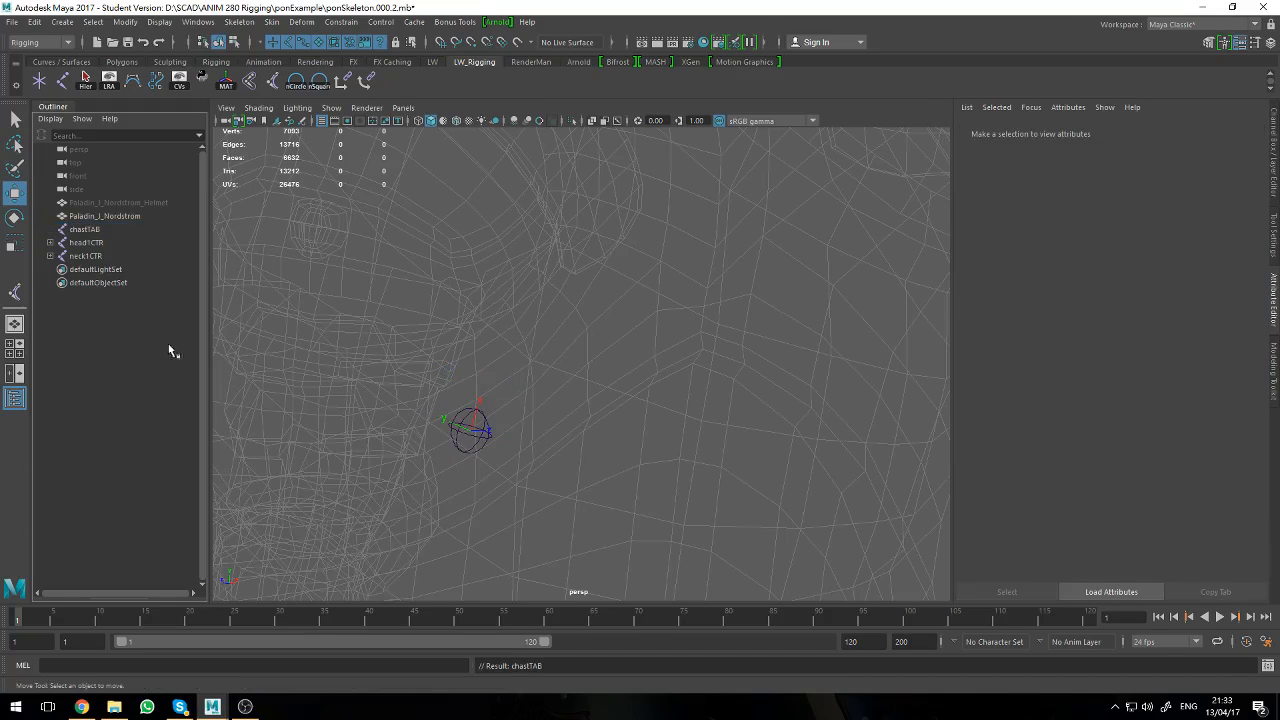
# - Save the scene under the new name ponConNeck.000.0.mb in the ponExample folder, accepting the student version notice
pyautogui.click(12, 21)
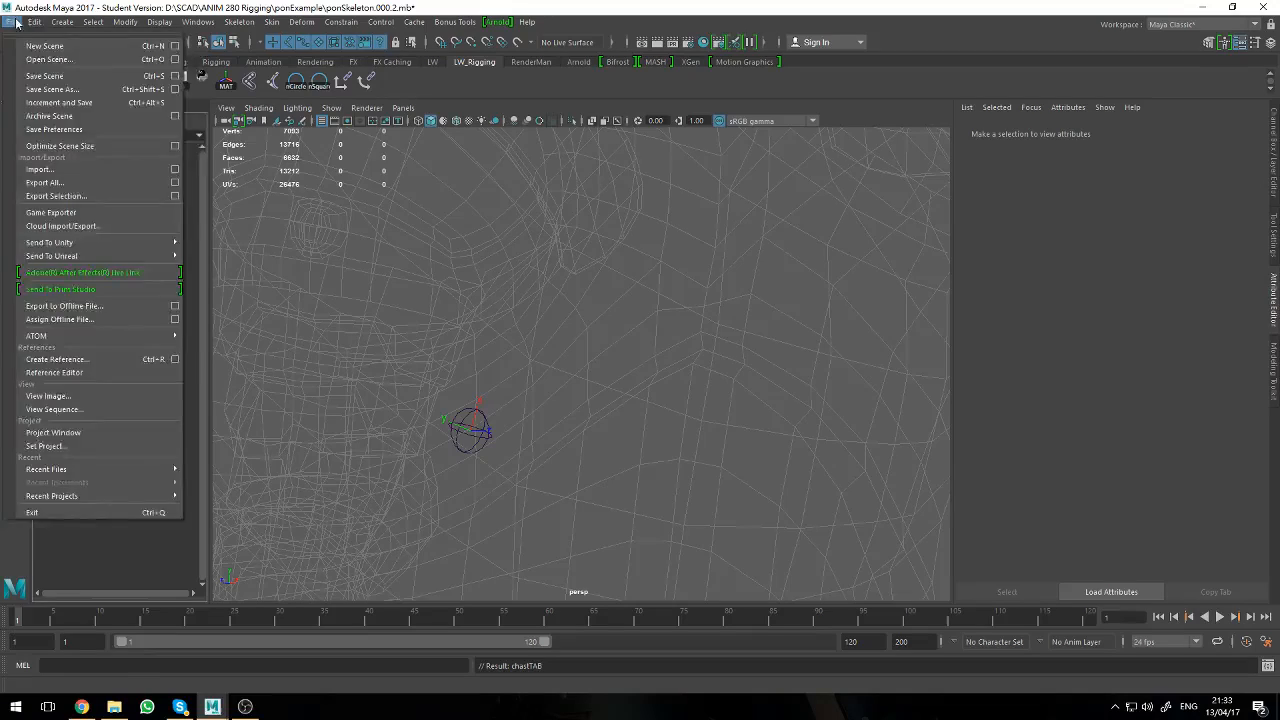
pyautogui.click(54, 91)
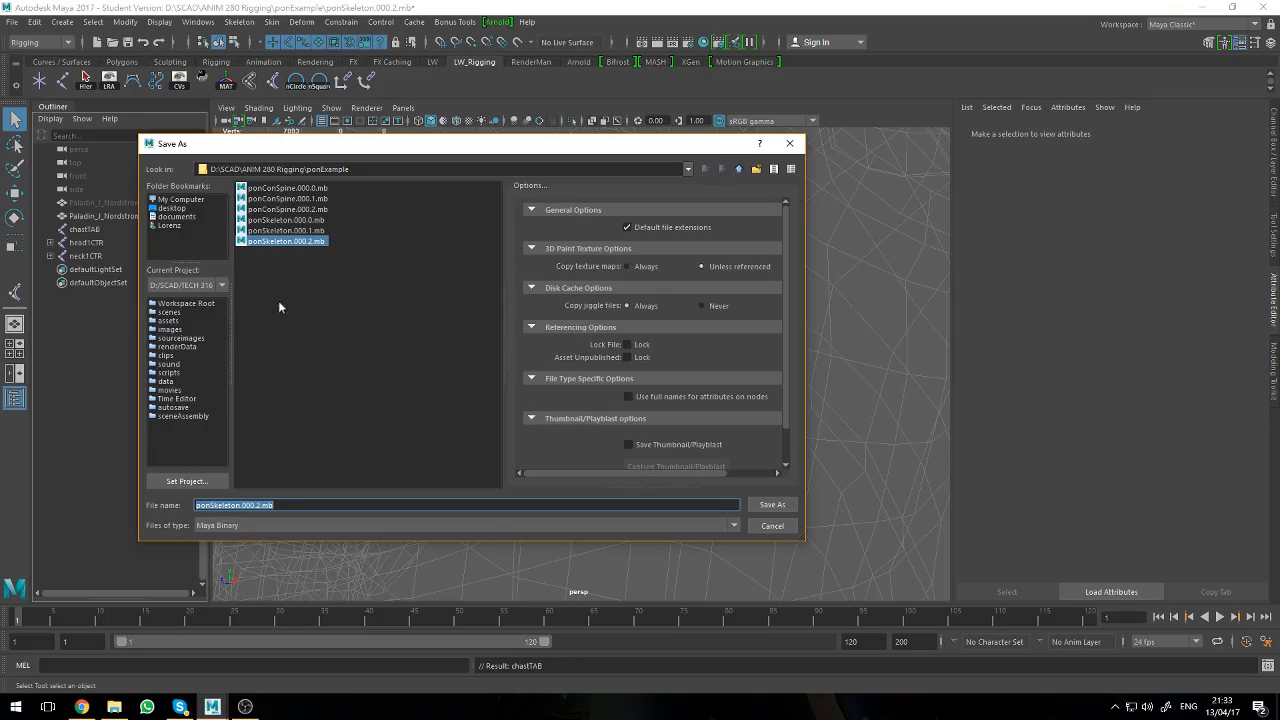
pyautogui.click(276, 505)
pyautogui.click(280, 209)
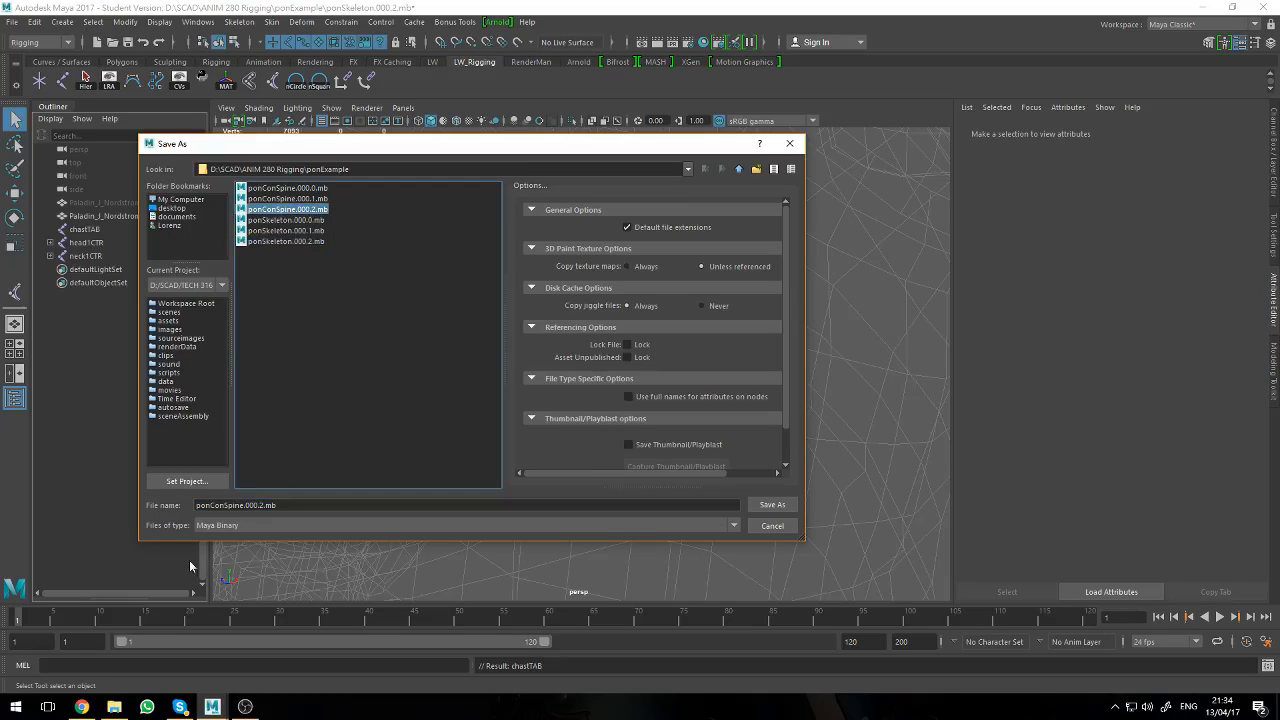
pyautogui.click(274, 188)
pyautogui.moveTo(225, 505); pyautogui.dragTo(242, 506)
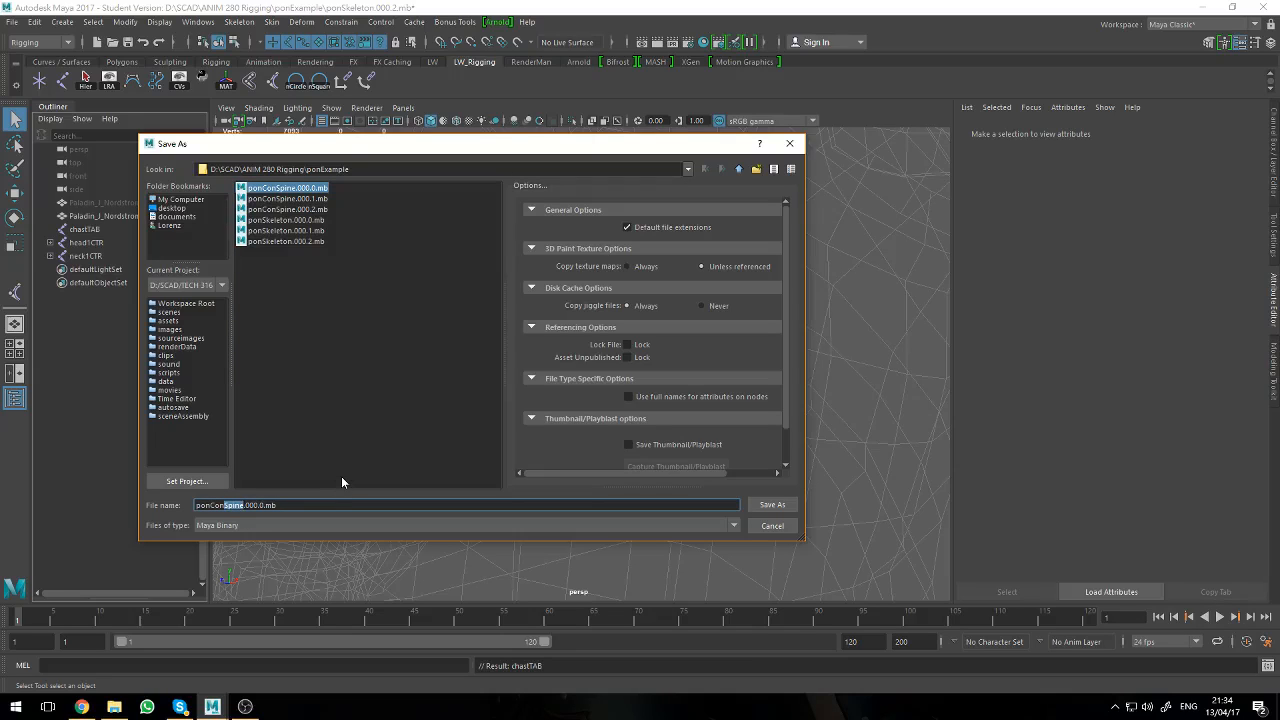
pyautogui.write('Neck')
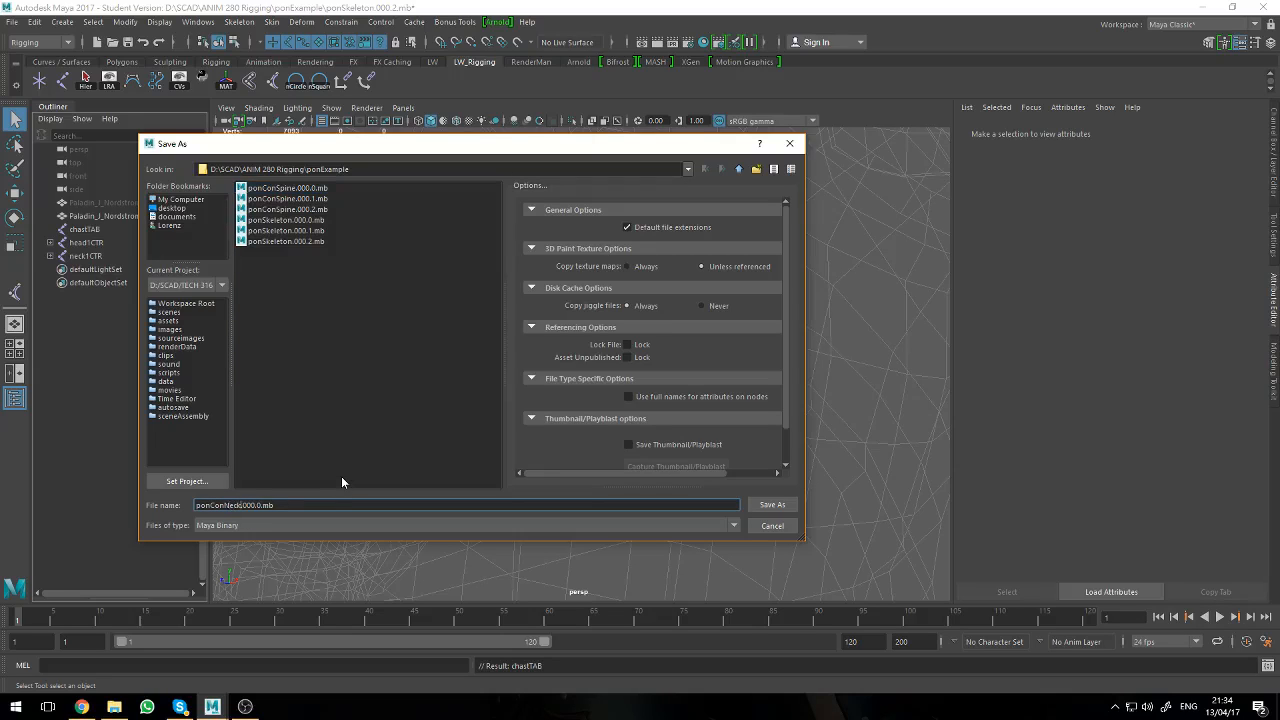
pyautogui.press('Return')
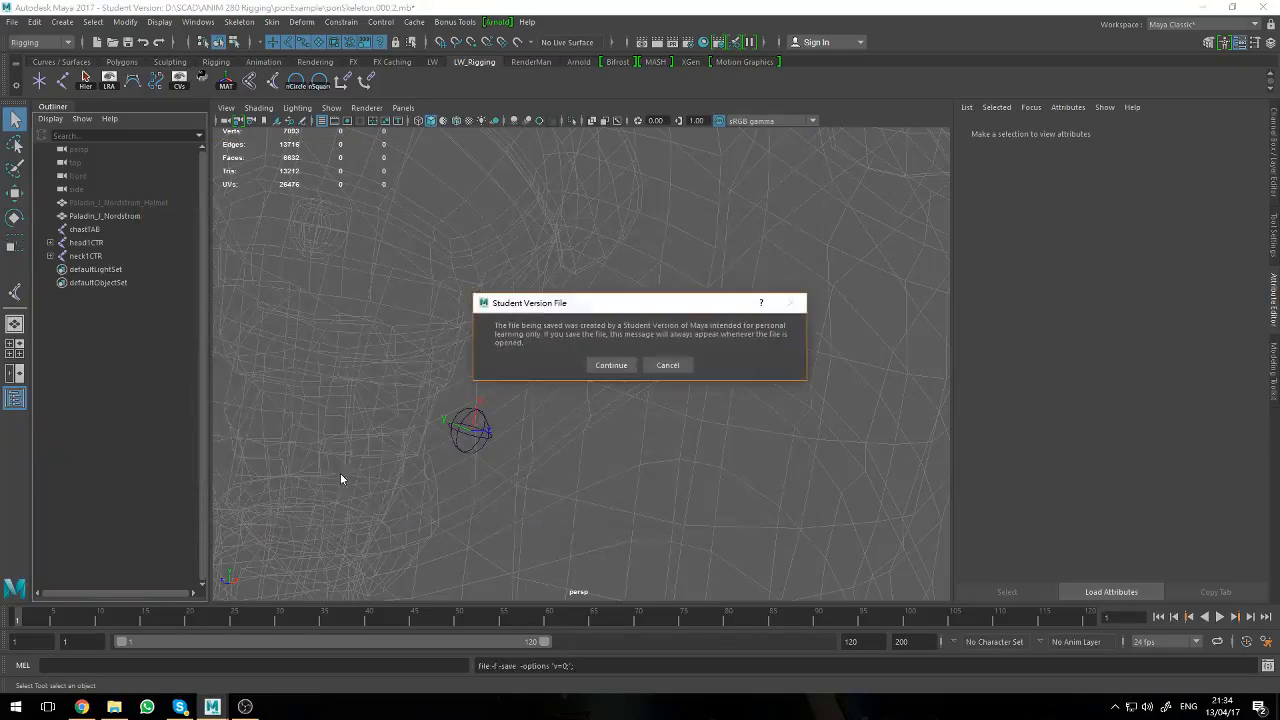
pyautogui.press('Return')
# - Review the chastTAB, head1CTR and neck1CTR joints within the character's upper body
pyautogui.scroll(-5, 597, 438)
pyautogui.keyDown('alt'); pyautogui.moveTo(591, 374); pyautogui.dragTo(591, 437, button='middle'); pyautogui.keyUp('alt')
pyautogui.scroll(-2, 600, 517)
pyautogui.moveTo(591, 422)
pyautogui.keyDown('alt'); pyautogui.mouseDown()
pyautogui.moveTo(666, 416)
pyautogui.moveTo(574, 426)
pyautogui.mouseUp(); pyautogui.keyUp('alt')
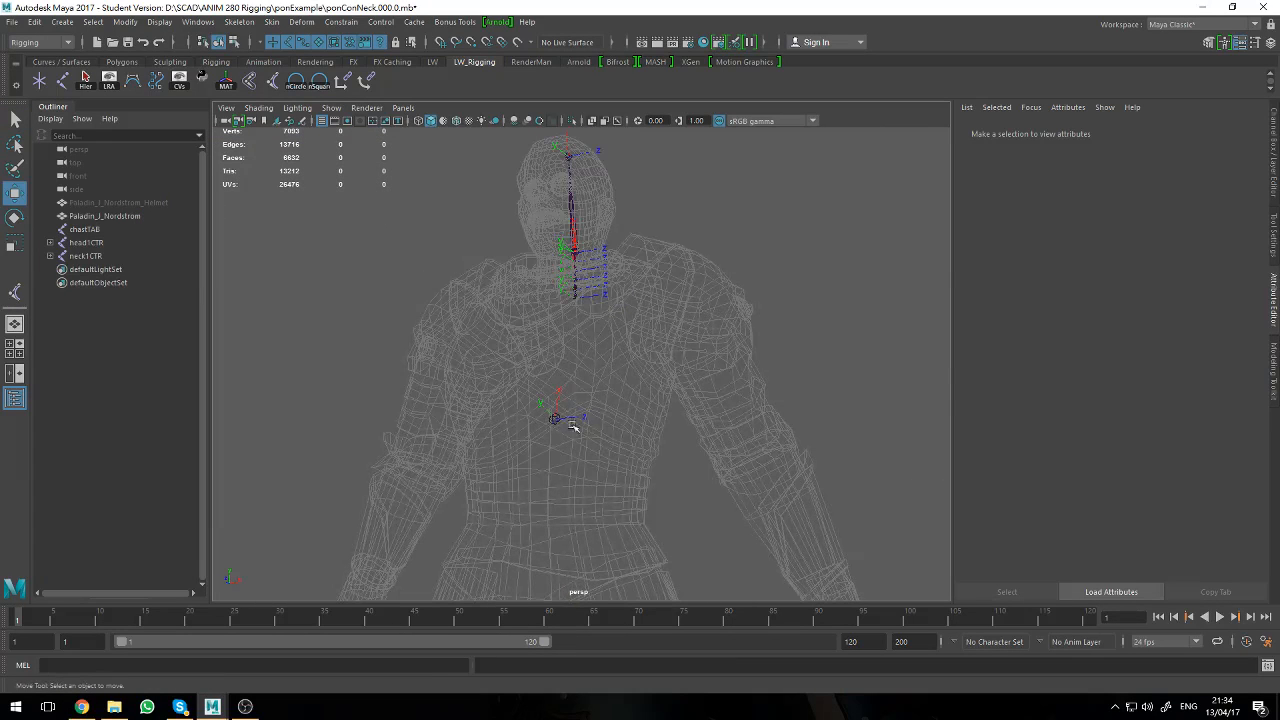
pyautogui.click(98, 243)
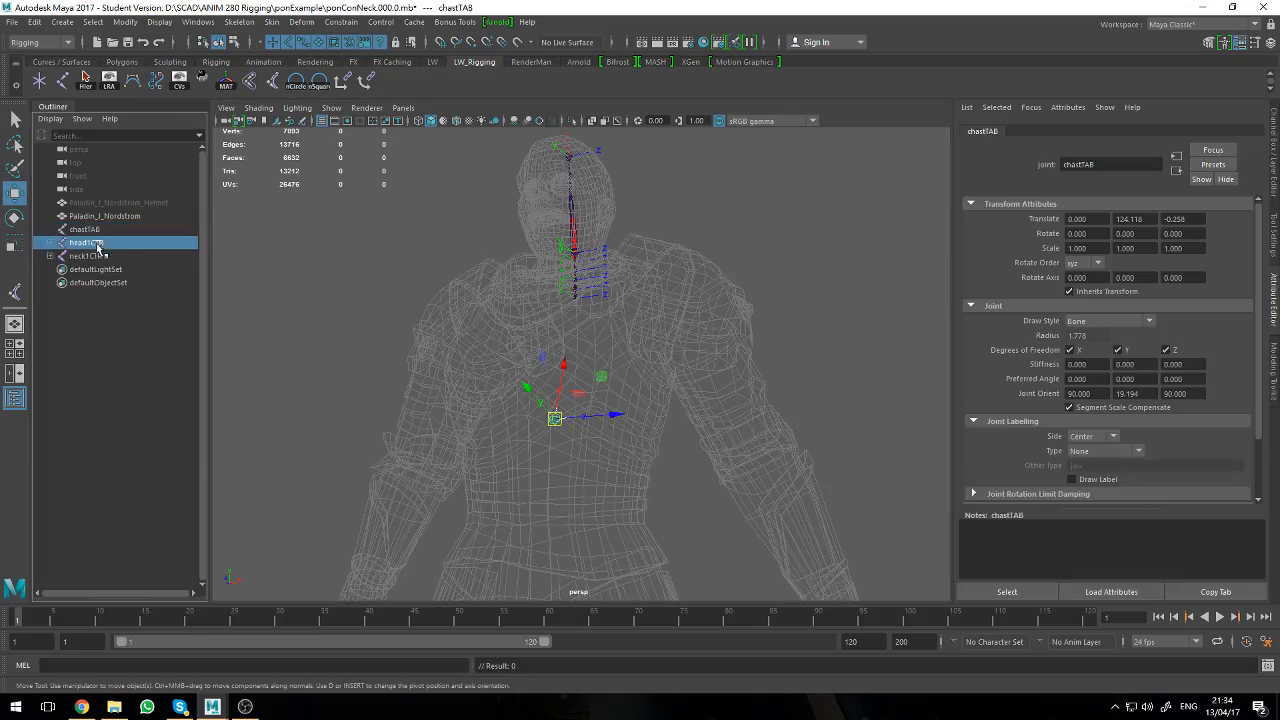
pyautogui.click(104, 256)
pyautogui.click(113, 230)
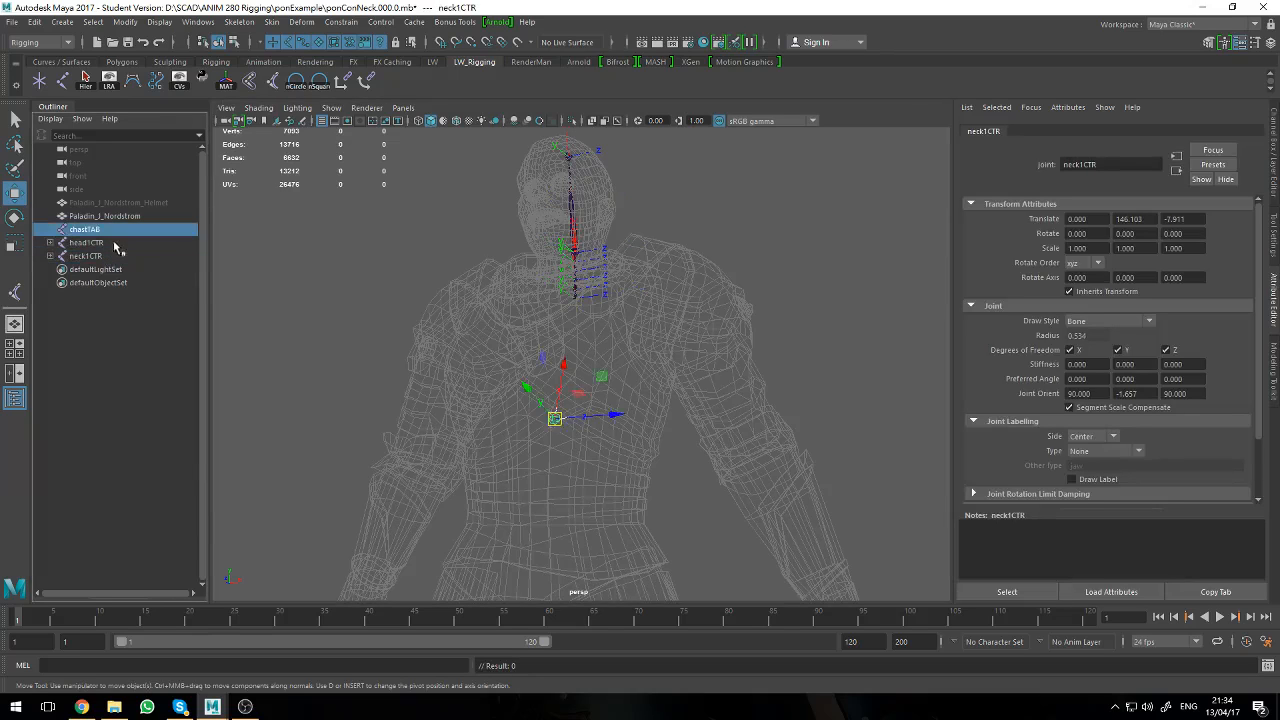
# - Create three locators and review the chastTAB and neck1CTR joints they relate to
pyautogui.keyDown('ctrl'); pyautogui.click(110, 229); pyautogui.keyUp('ctrl')
pyautogui.tripleClick(41, 80)
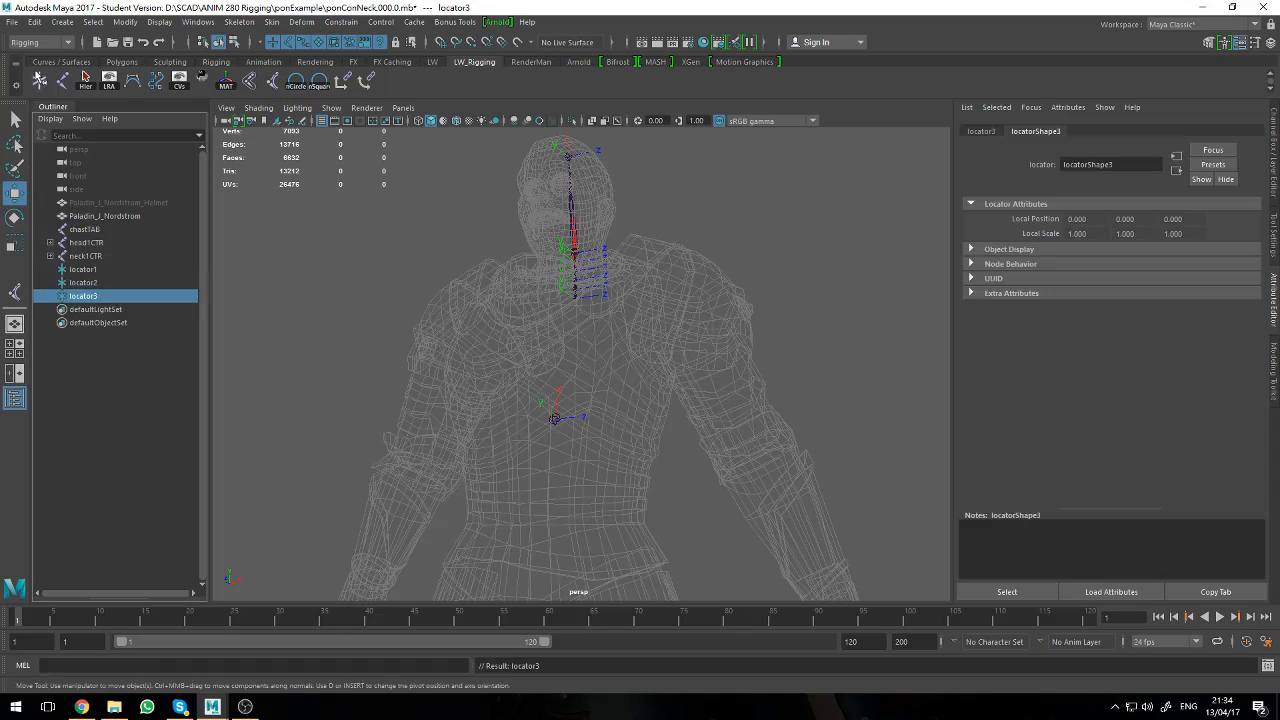
pyautogui.click(90, 269)
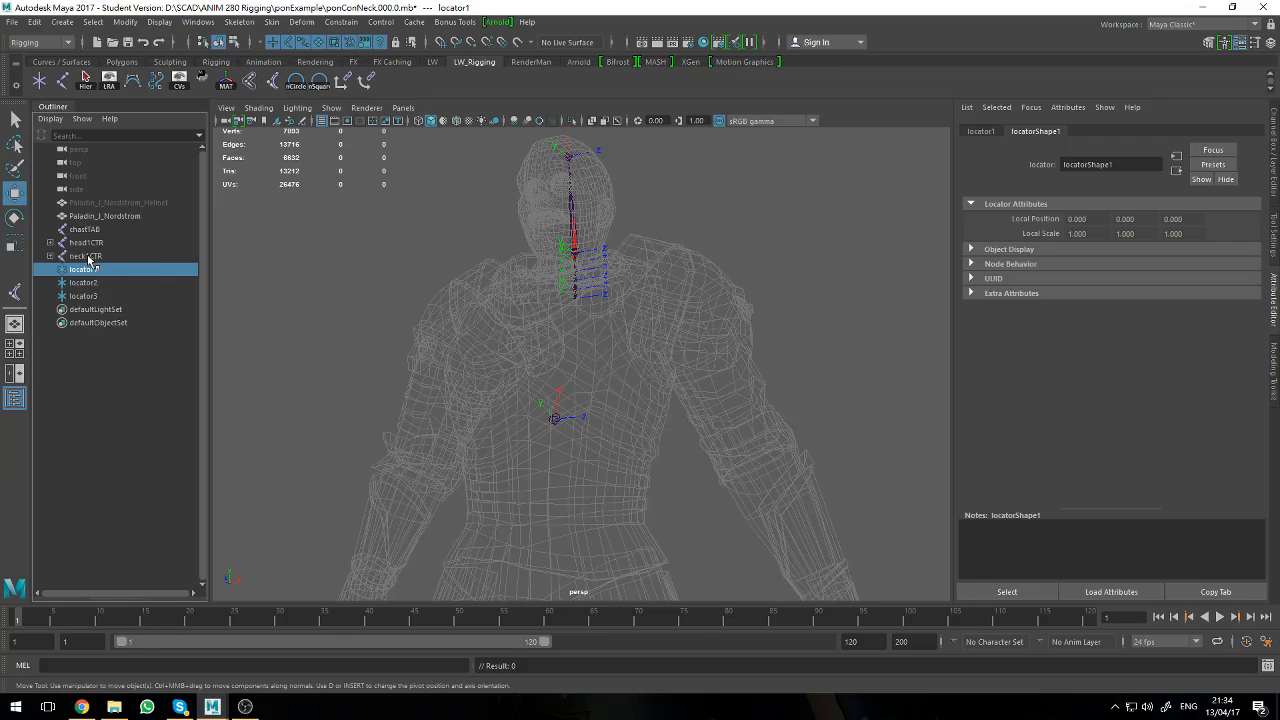
pyautogui.click(93, 257)
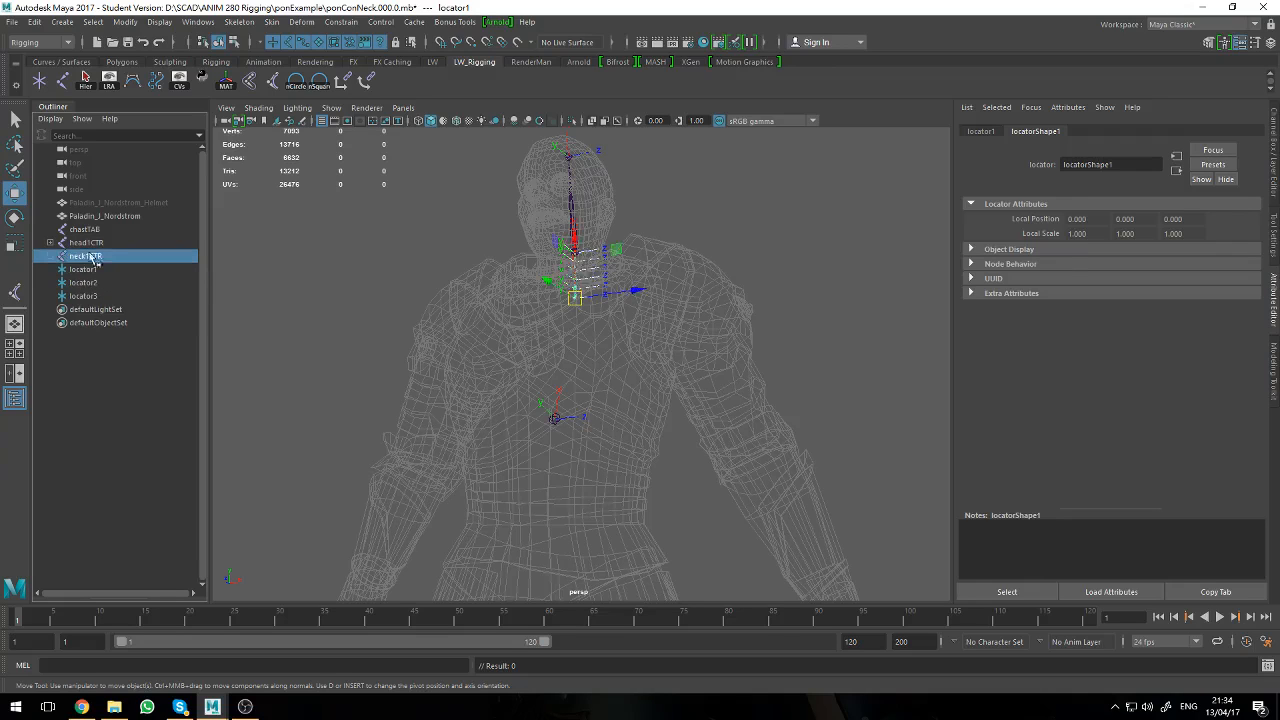
pyautogui.press('Up')
pyautogui.press('Up')
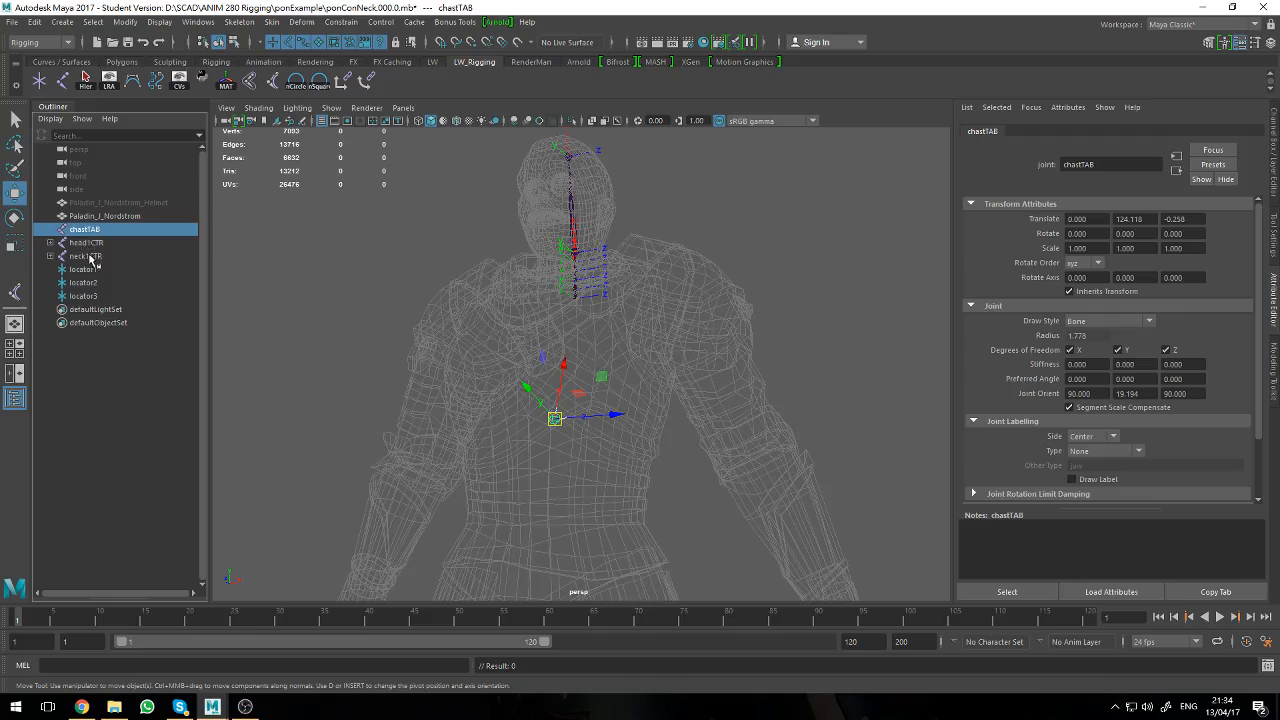
pyautogui.click(92, 259)
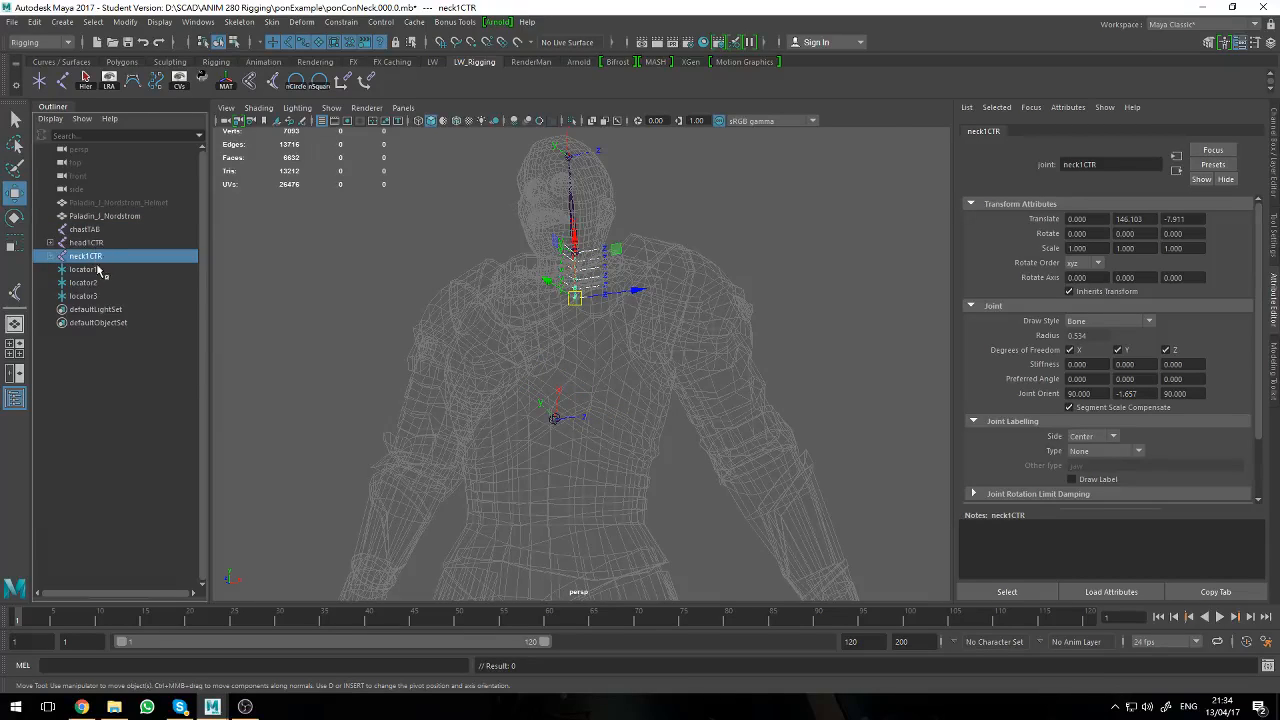
# - Rename the locator1 object chestTABVHN
pyautogui.click(100, 270)
pyautogui.doubleClick(100, 270)
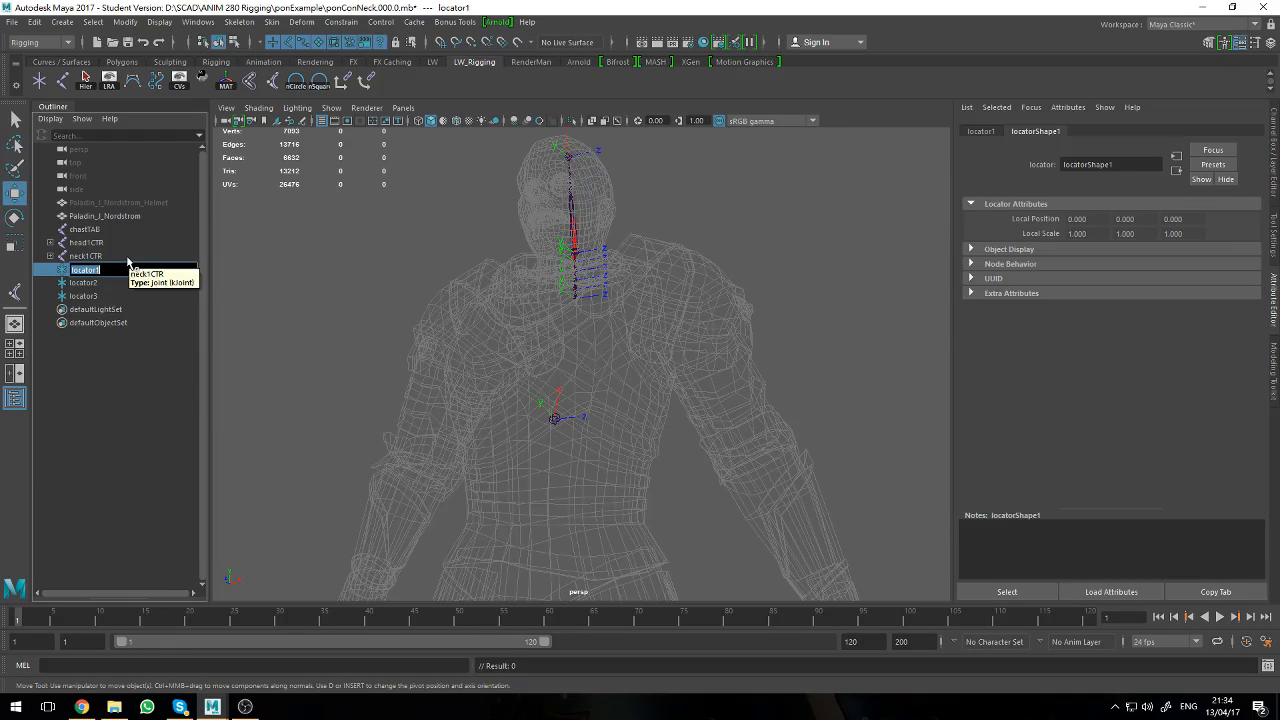
pyautogui.write('chestTAB')
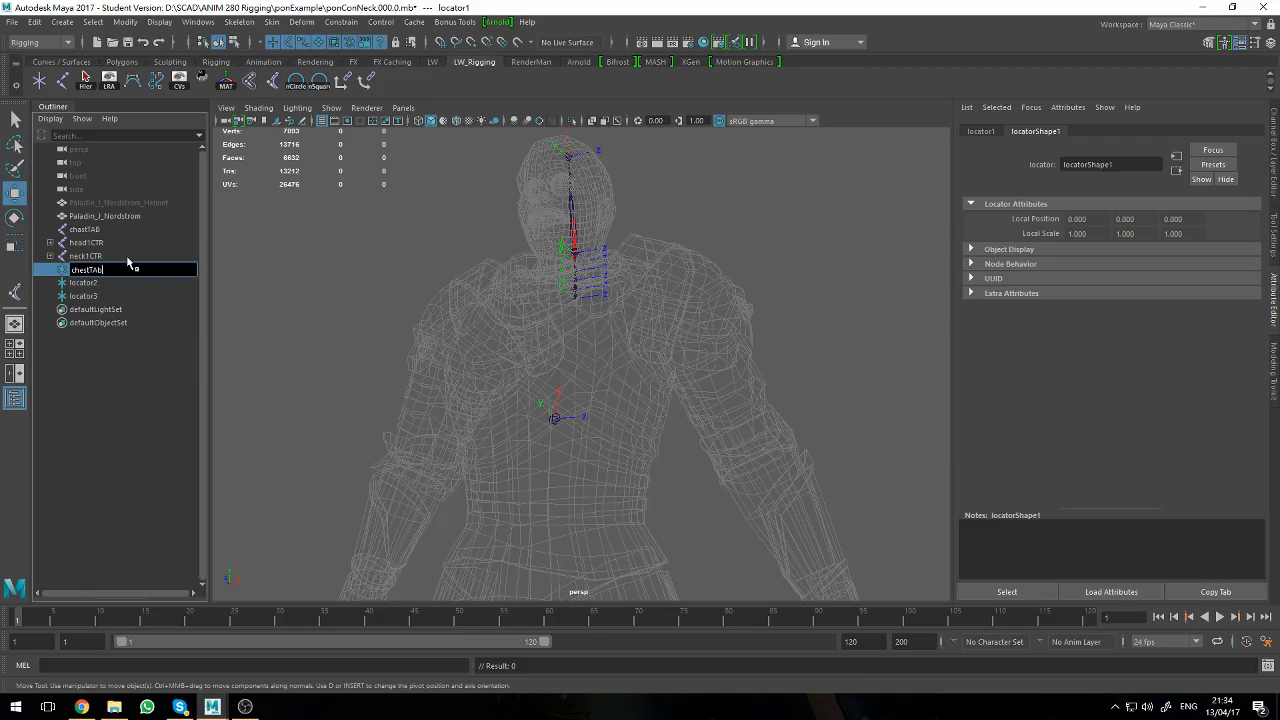
pyautogui.press('BackSpace')
pyautogui.write('/HN')
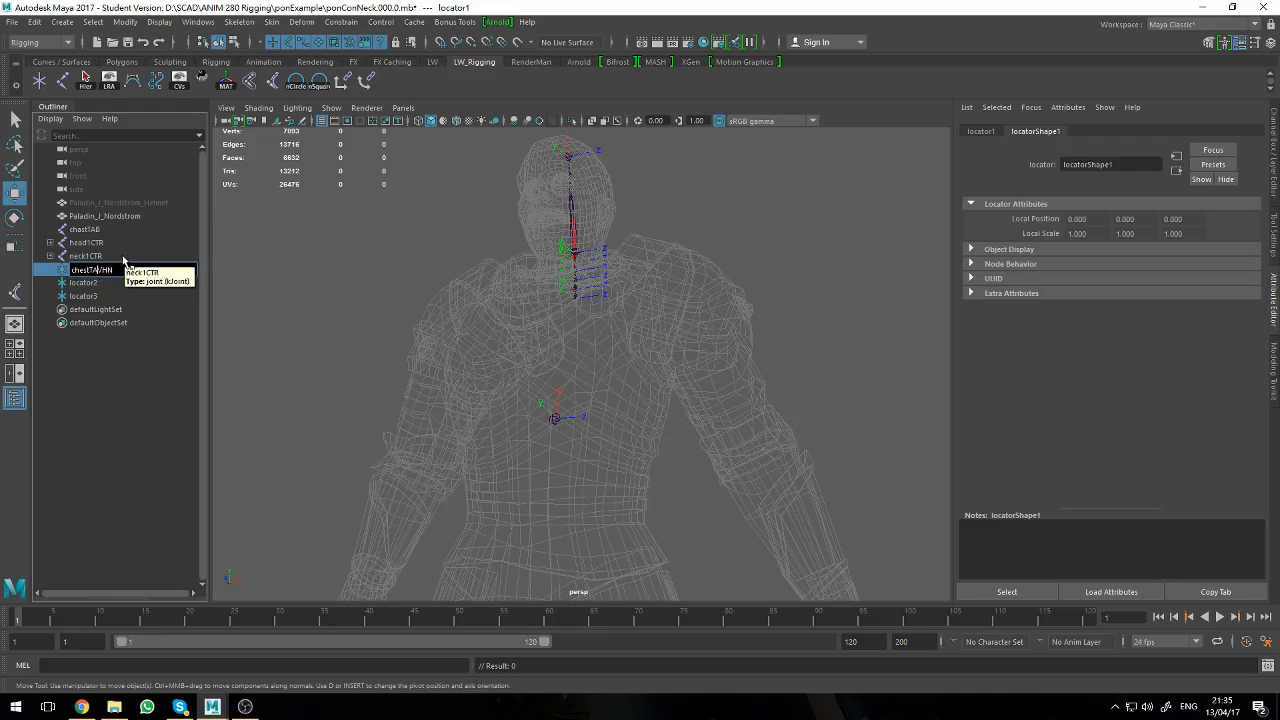
# - Correct the chastTAB joint's name to chestTAB and rename locator2 as headCHN
pyautogui.doubleClick(88, 230)
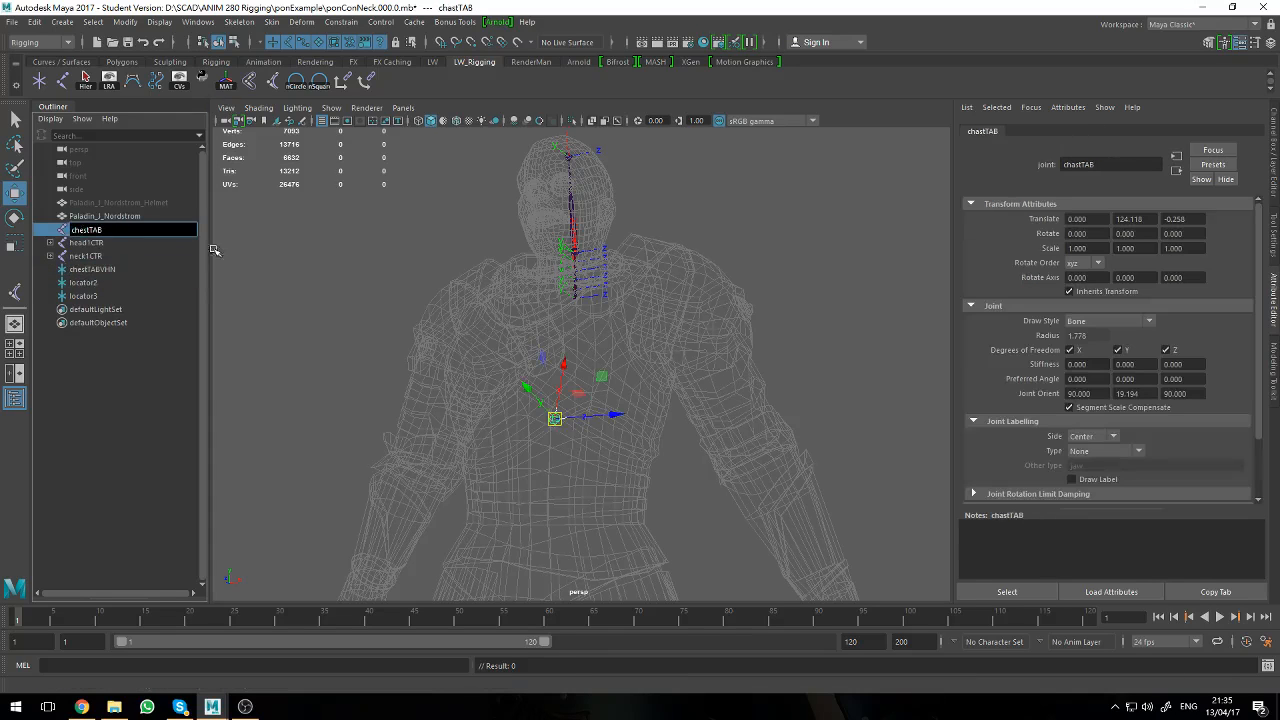
pyautogui.click(127, 387)
pyautogui.doubleClick(110, 286)
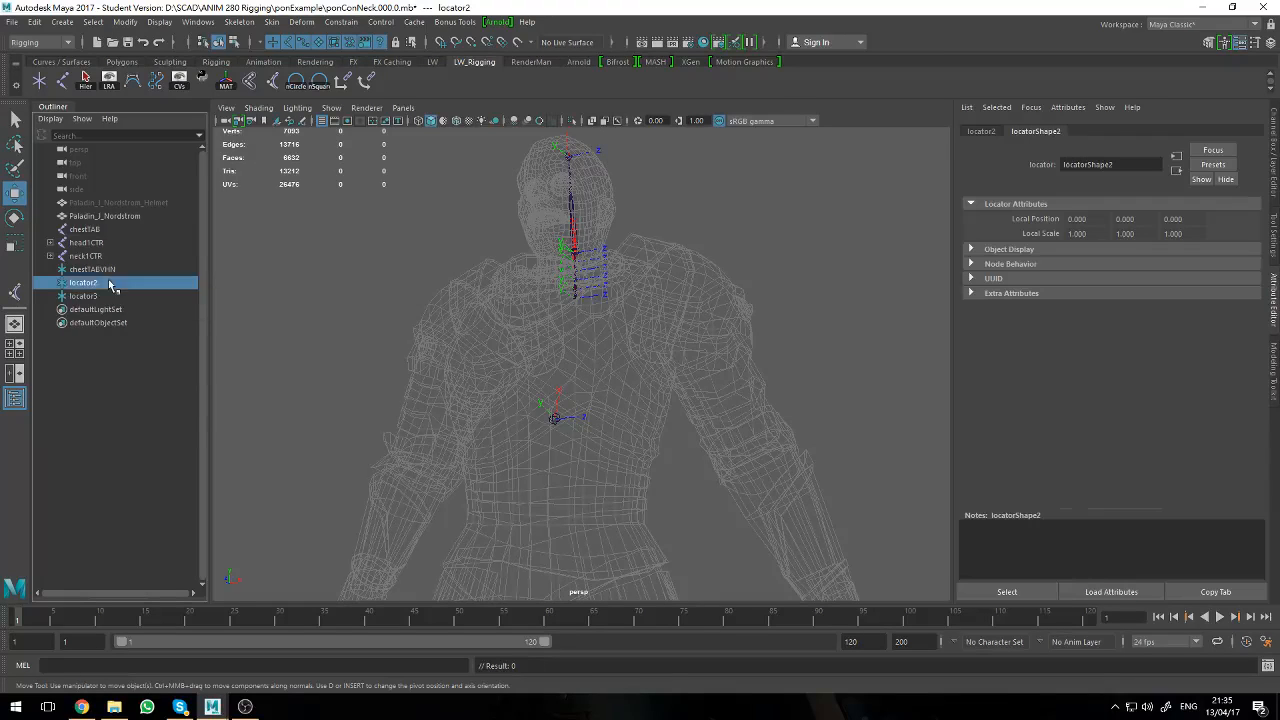
pyautogui.write('he')
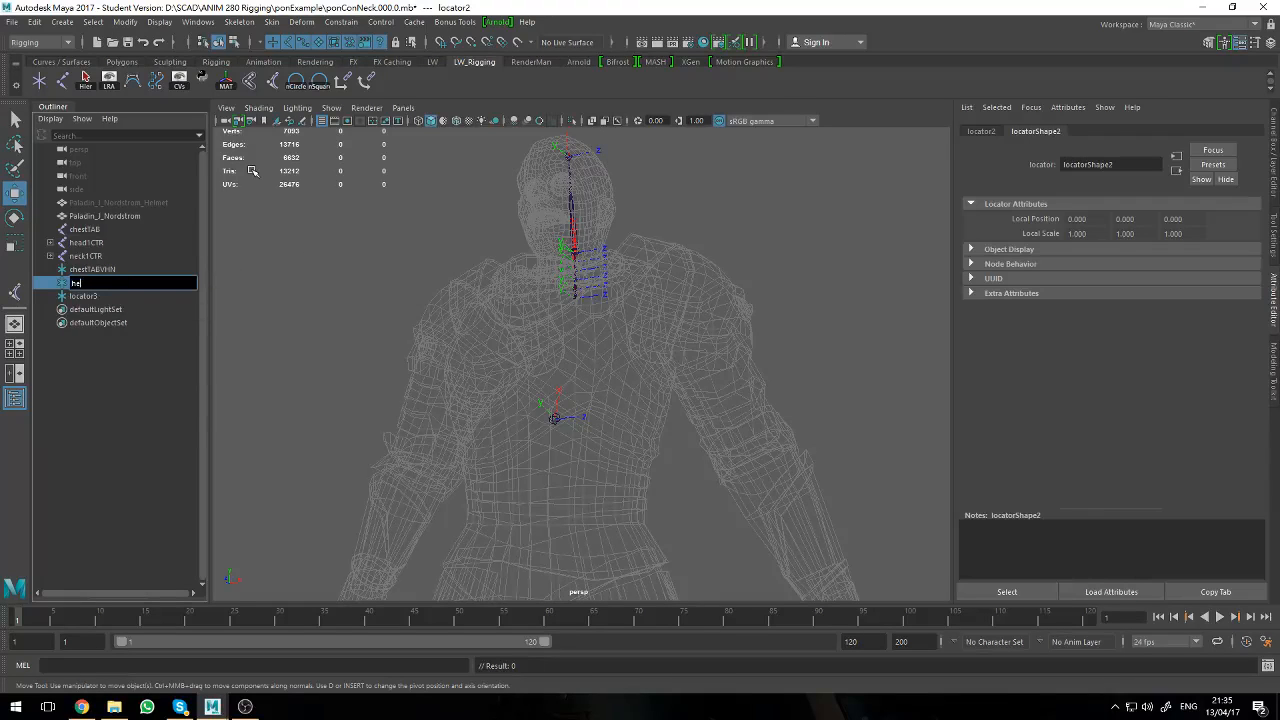
pyautogui.write('adCHN')
# - Correct the chest locator's name to chestTABCHN and rename locator3 as neckCHN
pyautogui.doubleClick(120, 269)
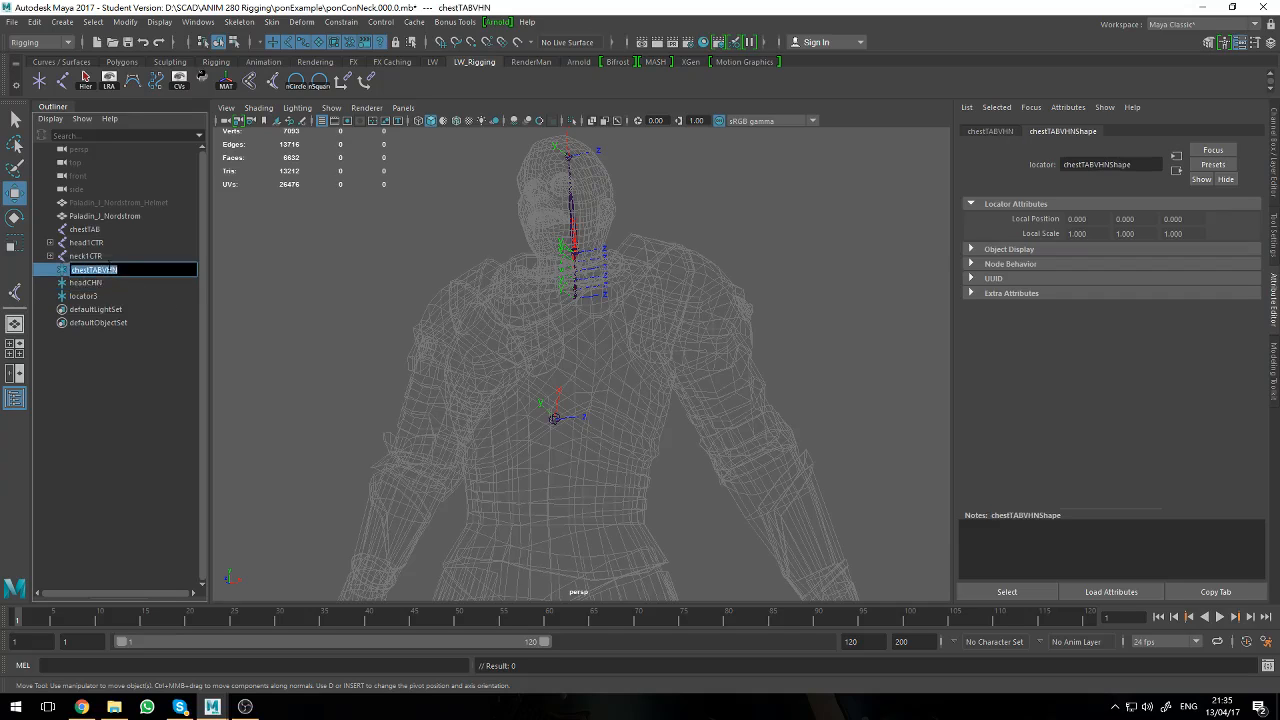
pyautogui.click(104, 269)
pyautogui.write('C')
pyautogui.doubleClick(100, 296)
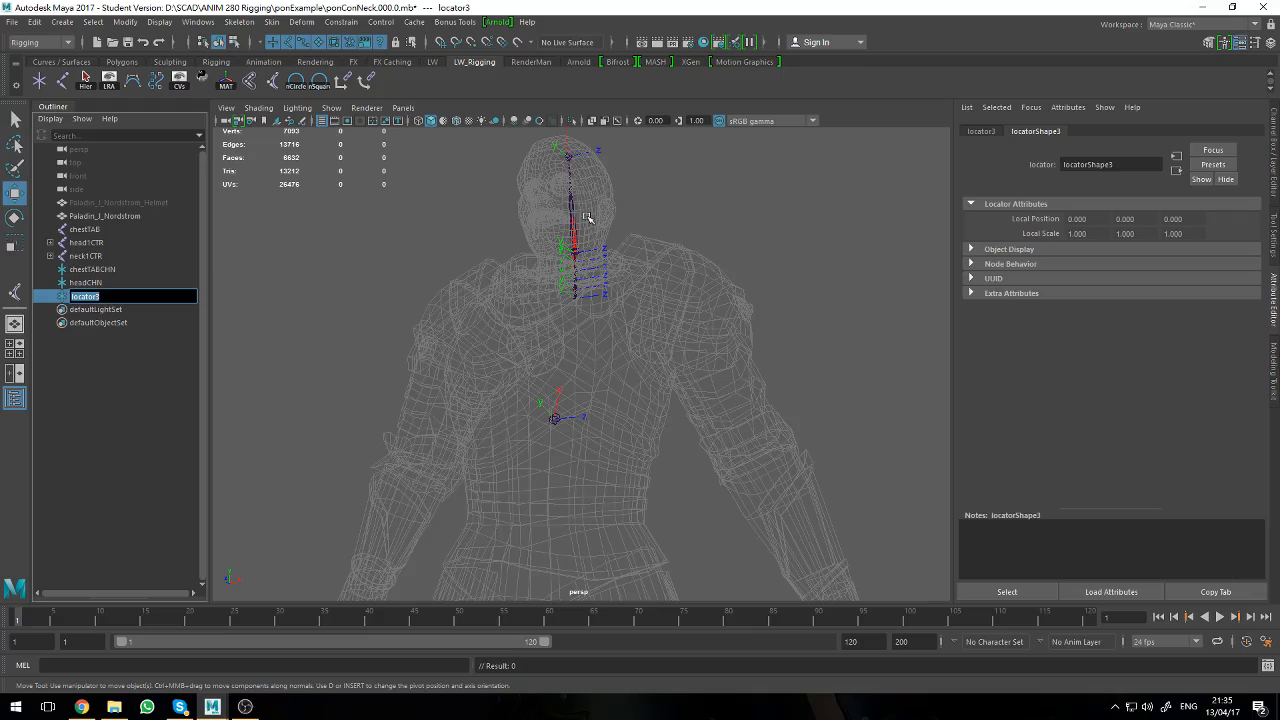
pyautogui.write('neckCHN')
pyautogui.press('Return')
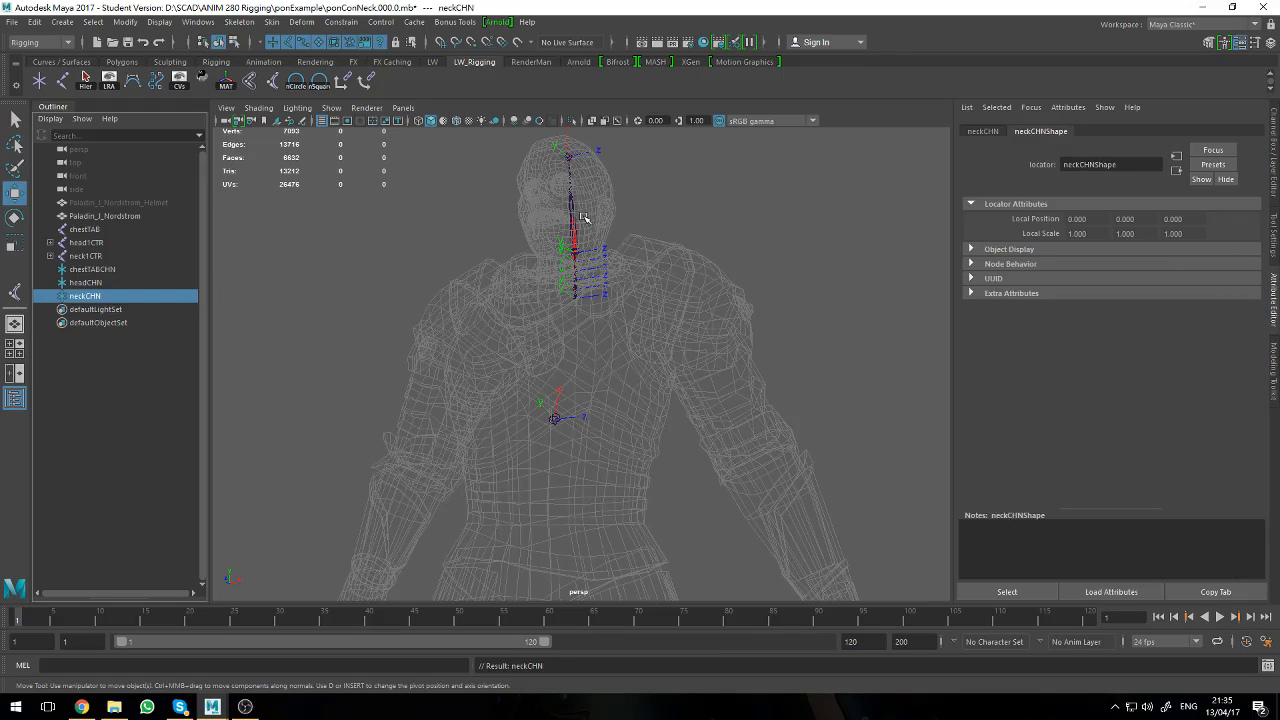
# - Examine where the neckCHN locator sits relative to the character's body and its chest, neck and head joints
pyautogui.scroll(-3, 543, 386)
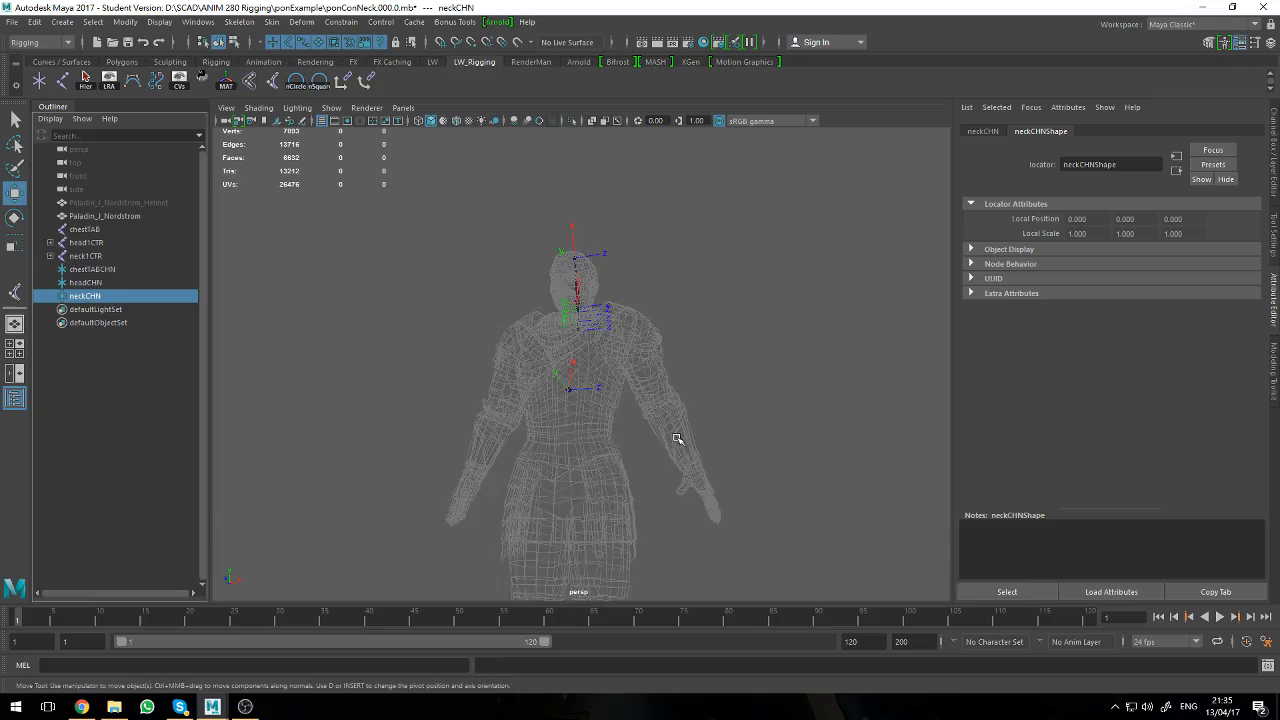
pyautogui.keyDown('alt'); pyautogui.moveTo(677, 438); pyautogui.dragTo(674, 346, button='middle'); pyautogui.keyUp('alt')
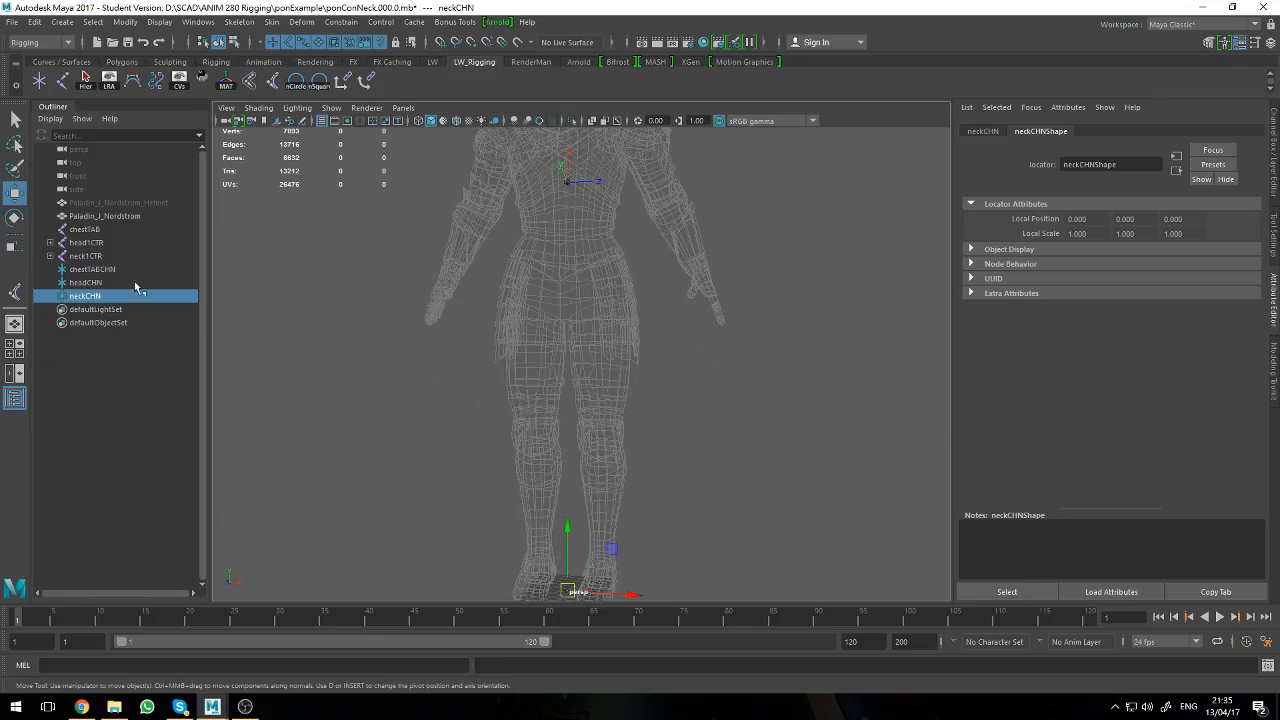
pyautogui.keyDown('alt'); pyautogui.moveTo(671, 471); pyautogui.dragTo(571, 414, button='middle'); pyautogui.keyUp('alt')
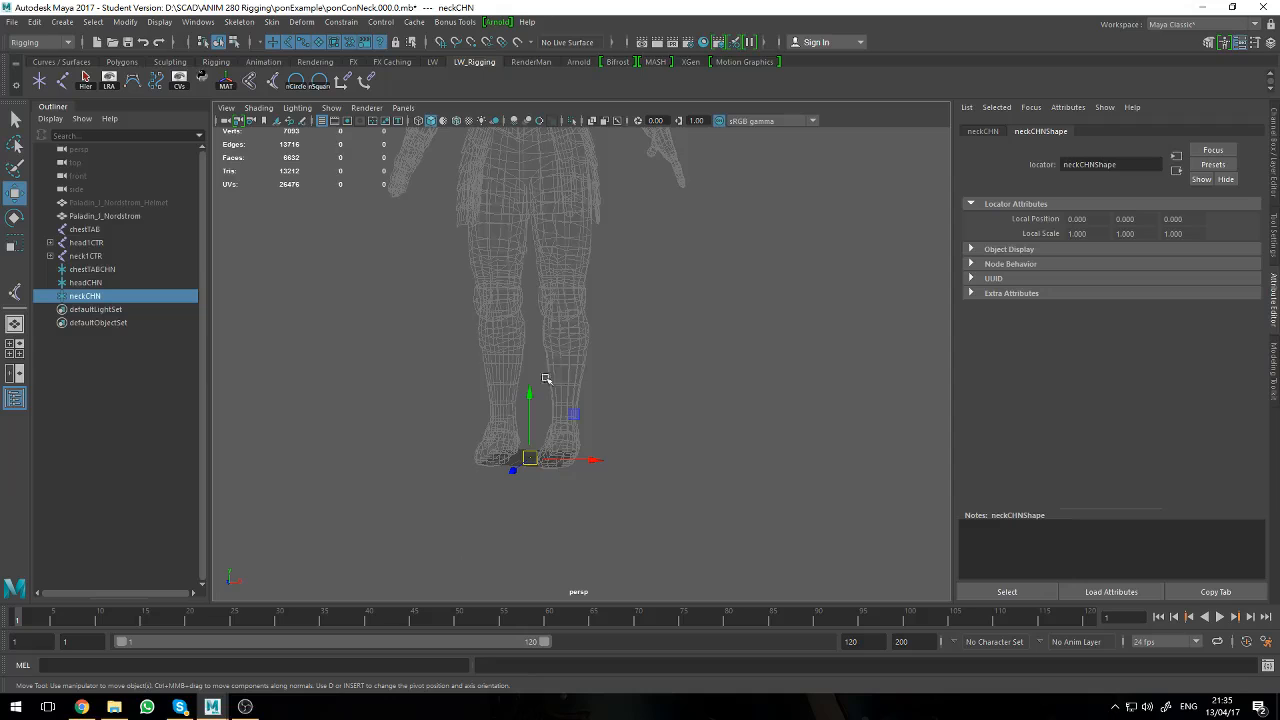
pyautogui.keyDown('alt'); pyautogui.moveTo(660, 303); pyautogui.dragTo(681, 389, button='middle'); pyautogui.keyUp('alt')
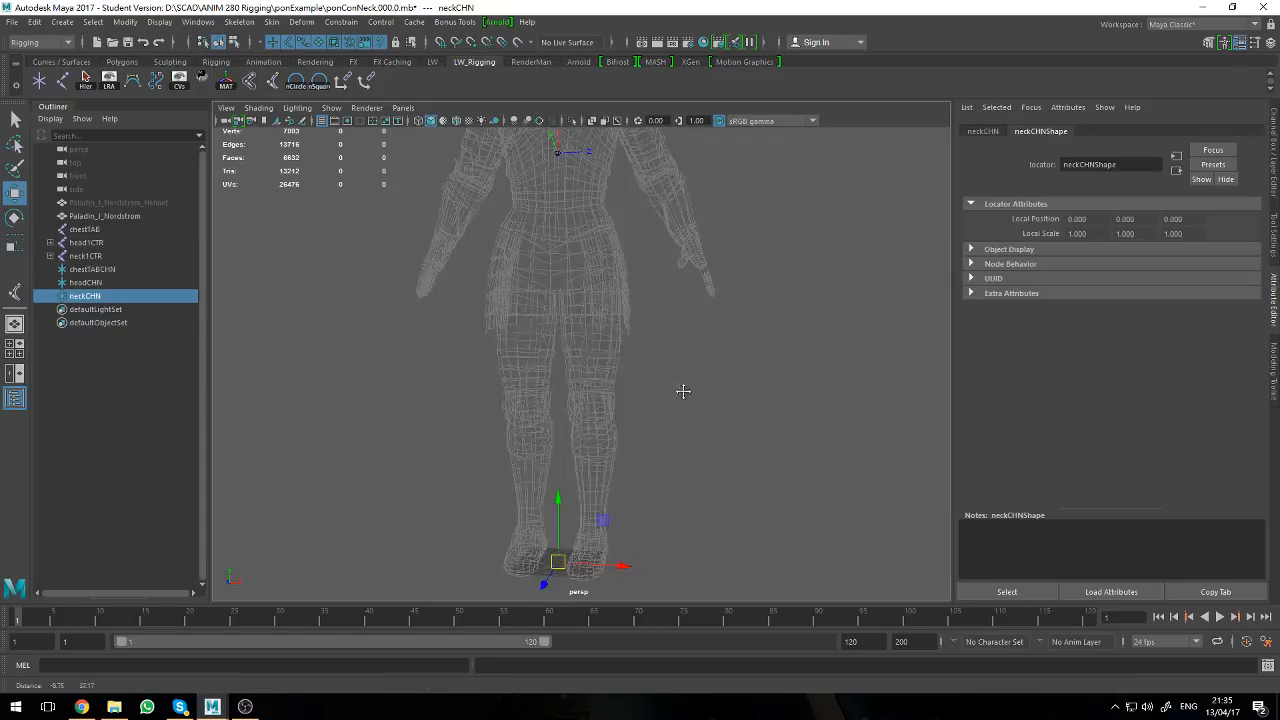
pyautogui.scroll(-4, 682, 326)
pyautogui.keyDown('alt'); pyautogui.moveTo(682, 325); pyautogui.dragTo(666, 374, button='middle'); pyautogui.keyUp('alt')
pyautogui.keyDown('alt'); pyautogui.moveTo(656, 382); pyautogui.dragTo(604, 369); pyautogui.keyUp('alt')
pyautogui.scroll(4, 603, 369)
pyautogui.keyDown('alt'); pyautogui.moveTo(603, 369); pyautogui.dragTo(682, 438, button='middle'); pyautogui.keyUp('alt')
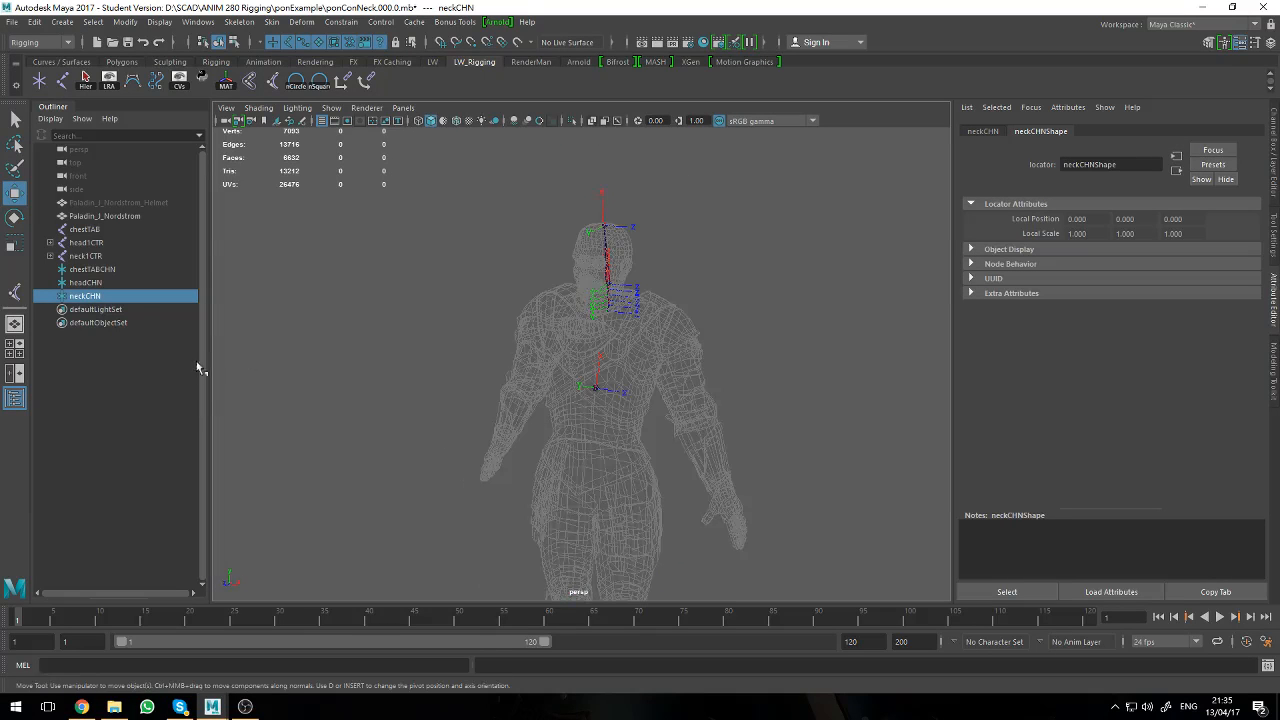
# - Match the transforms of the chestTABCHN locator to the chestTAB joint
pyautogui.click(104, 269)
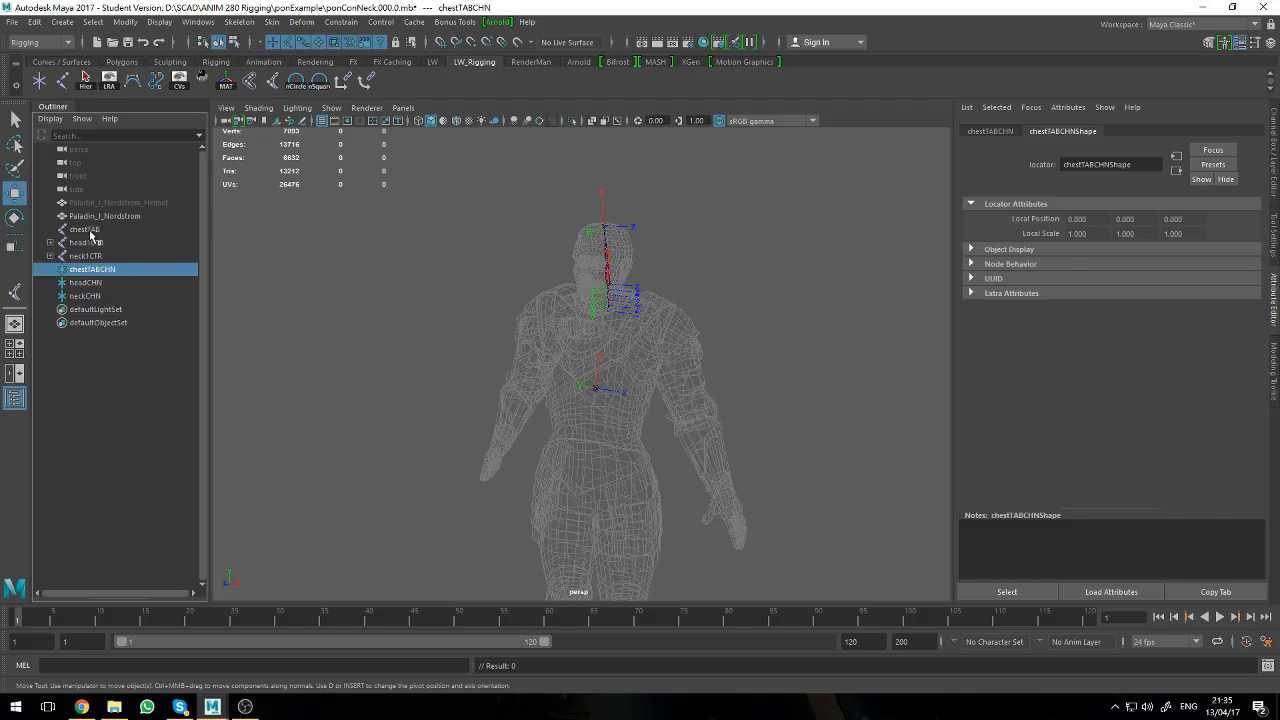
pyautogui.keyDown('ctrl'); pyautogui.click(93, 230); pyautogui.keyUp('ctrl')
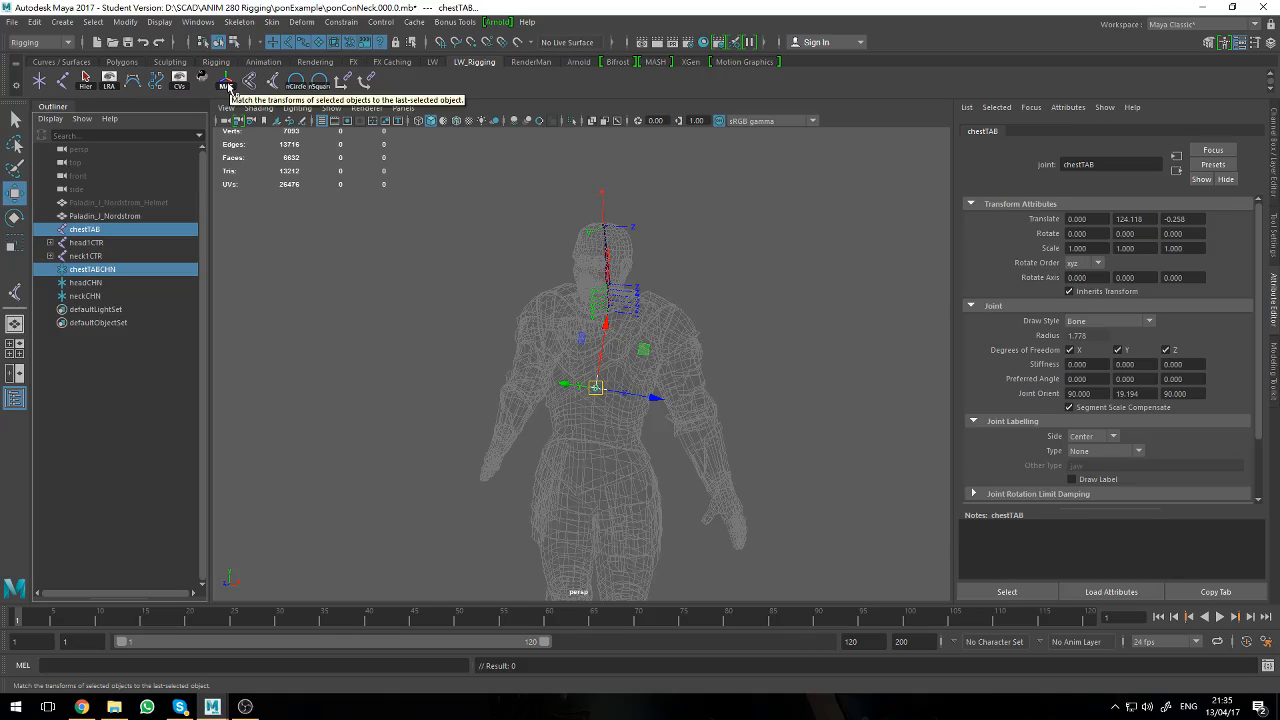
pyautogui.click(125, 22)
pyautogui.moveTo(187, 95)
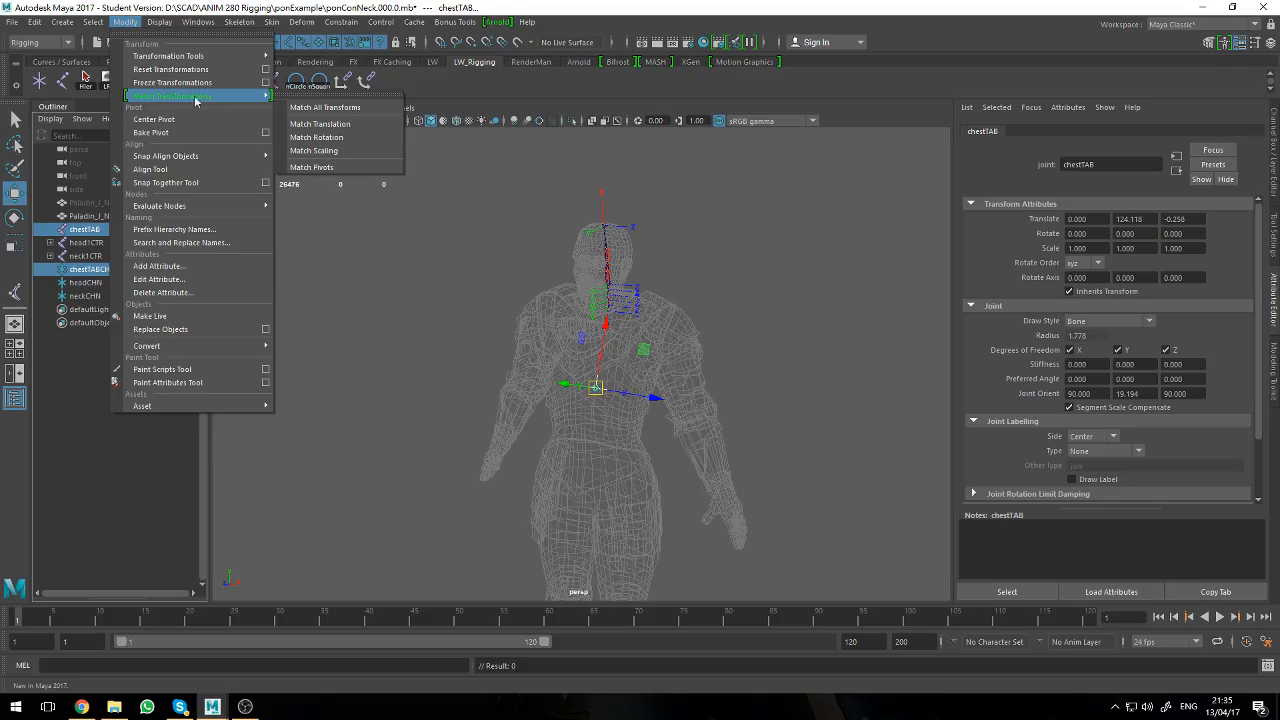
pyautogui.click(204, 13)
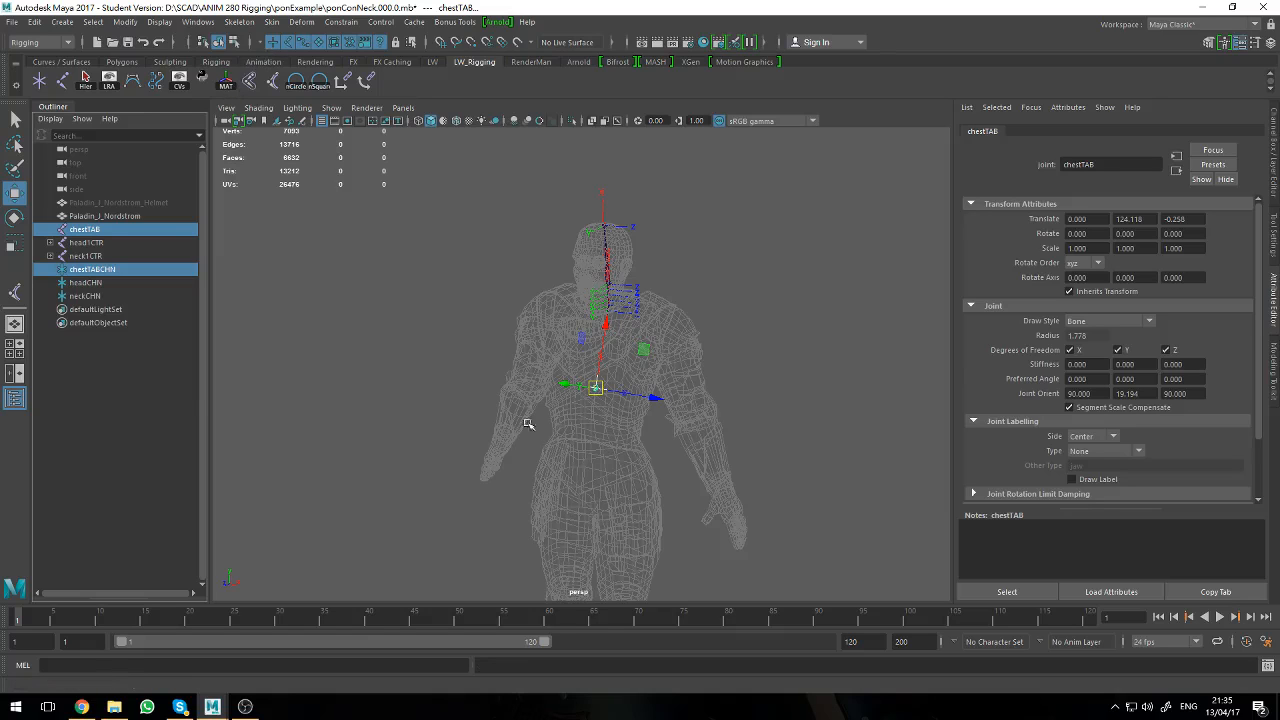
# - Match the transforms of the headCHN locator to the head1CTR joint
pyautogui.keyDown('alt'); pyautogui.moveTo(526, 420); pyautogui.dragTo(568, 384, button='middle'); pyautogui.keyUp('alt')
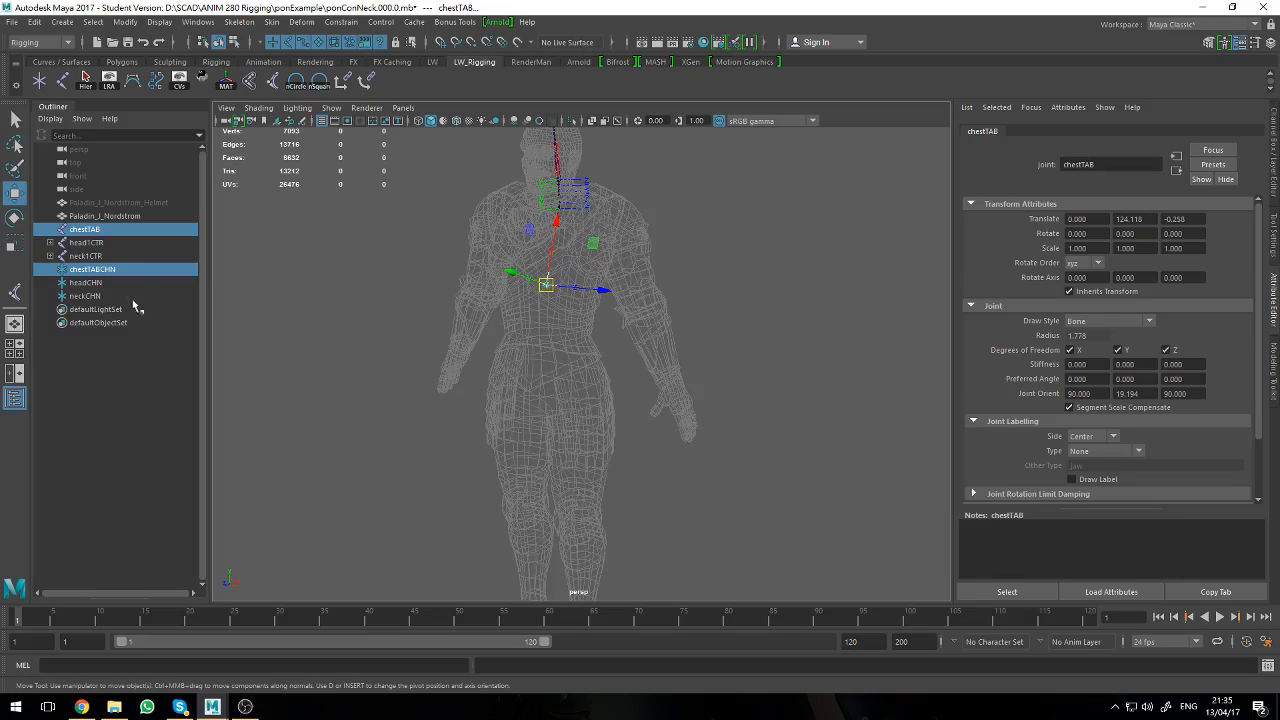
pyautogui.click(98, 285)
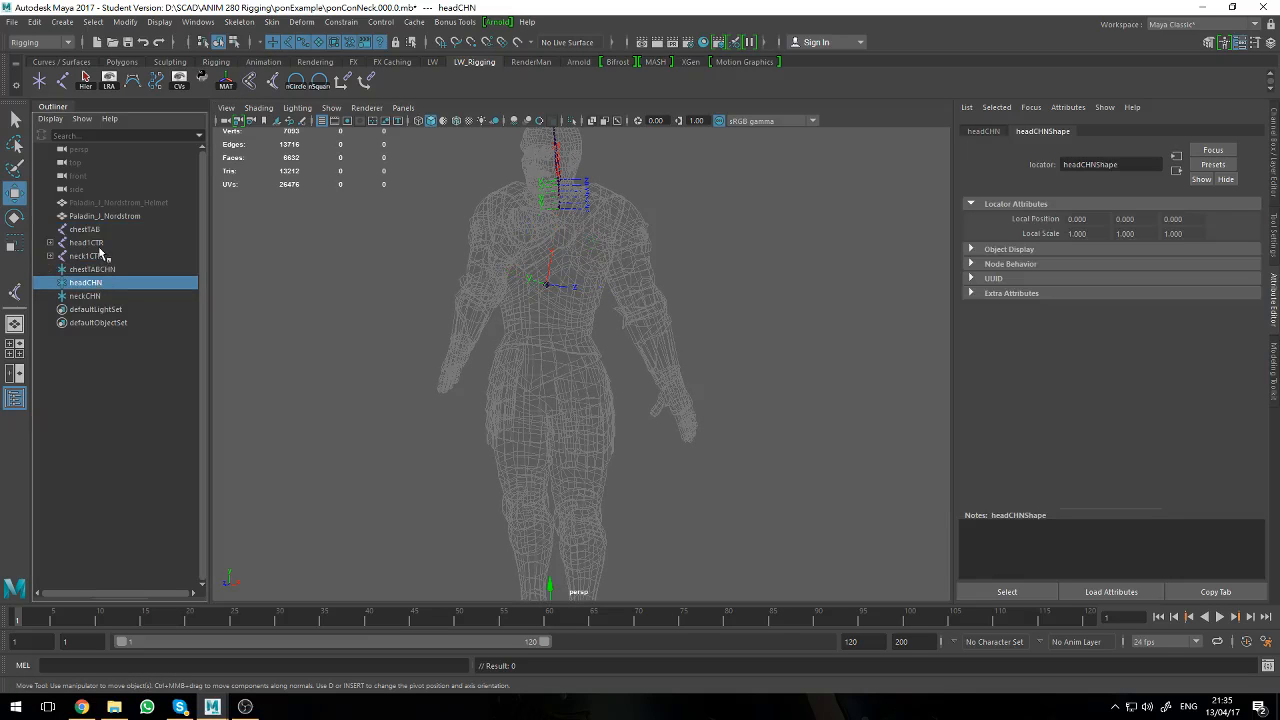
pyautogui.keyDown('ctrl'); pyautogui.click(99, 244); pyautogui.keyUp('ctrl')
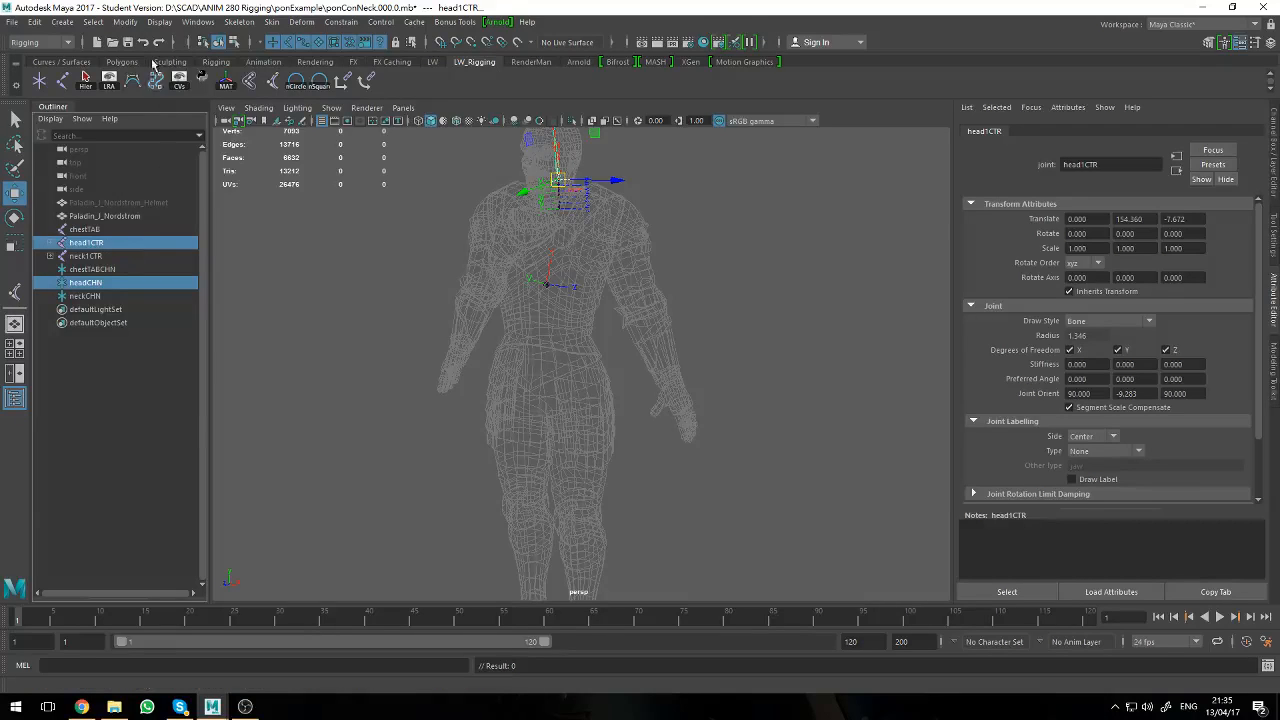
pyautogui.click(124, 22)
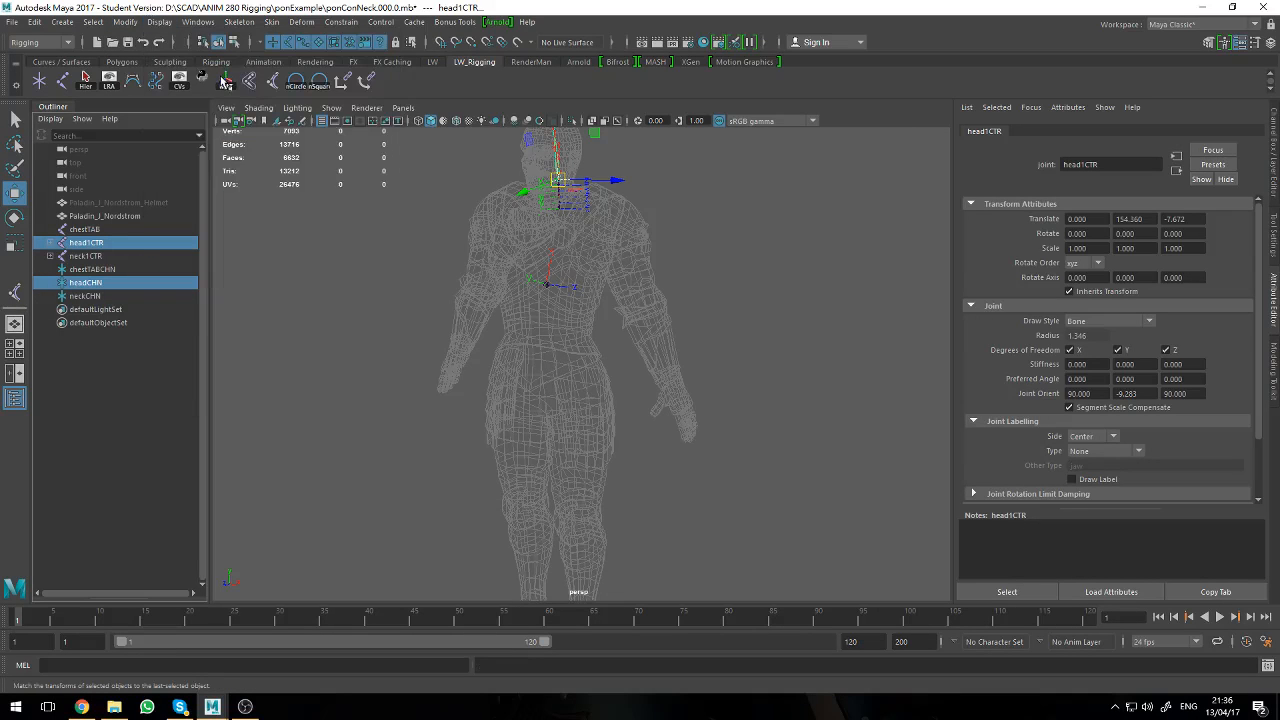
# - Match the transforms of the neckCHN locator to the neck1CTR joint
pyautogui.click(98, 297)
pyautogui.keyDown('ctrl'); pyautogui.click(85, 256); pyautogui.keyUp('ctrl')
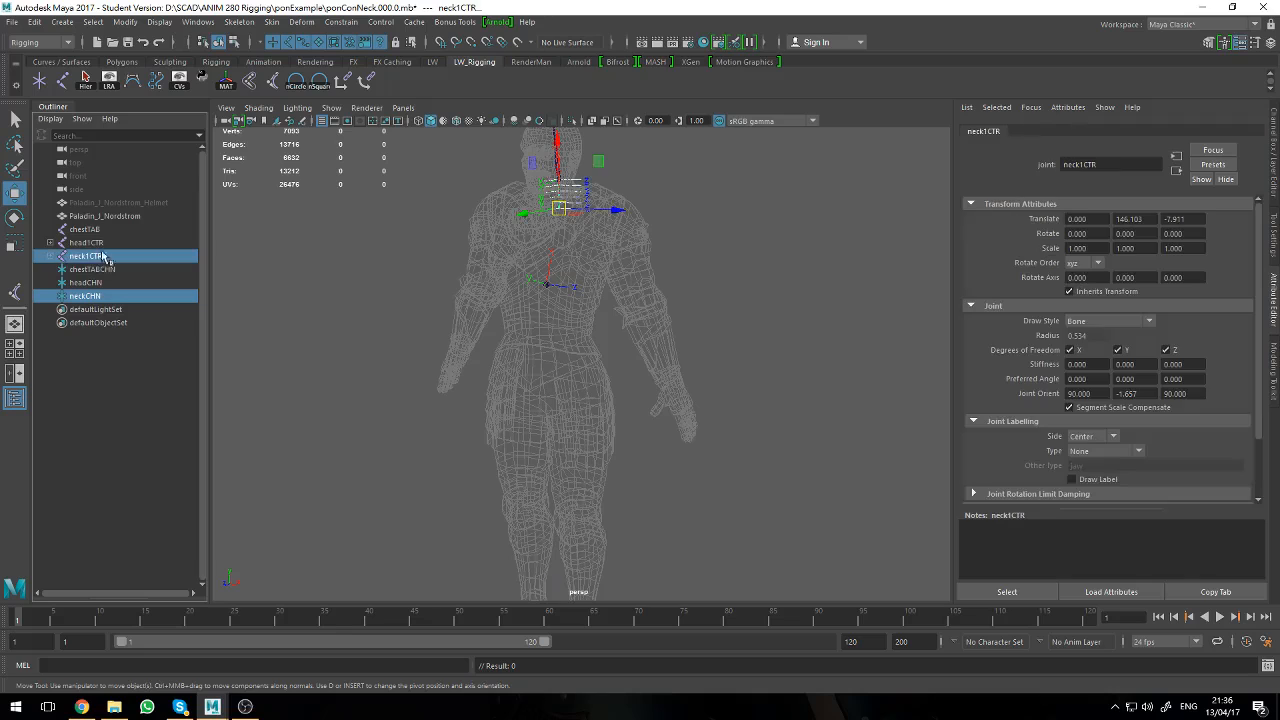
pyautogui.click(226, 81)
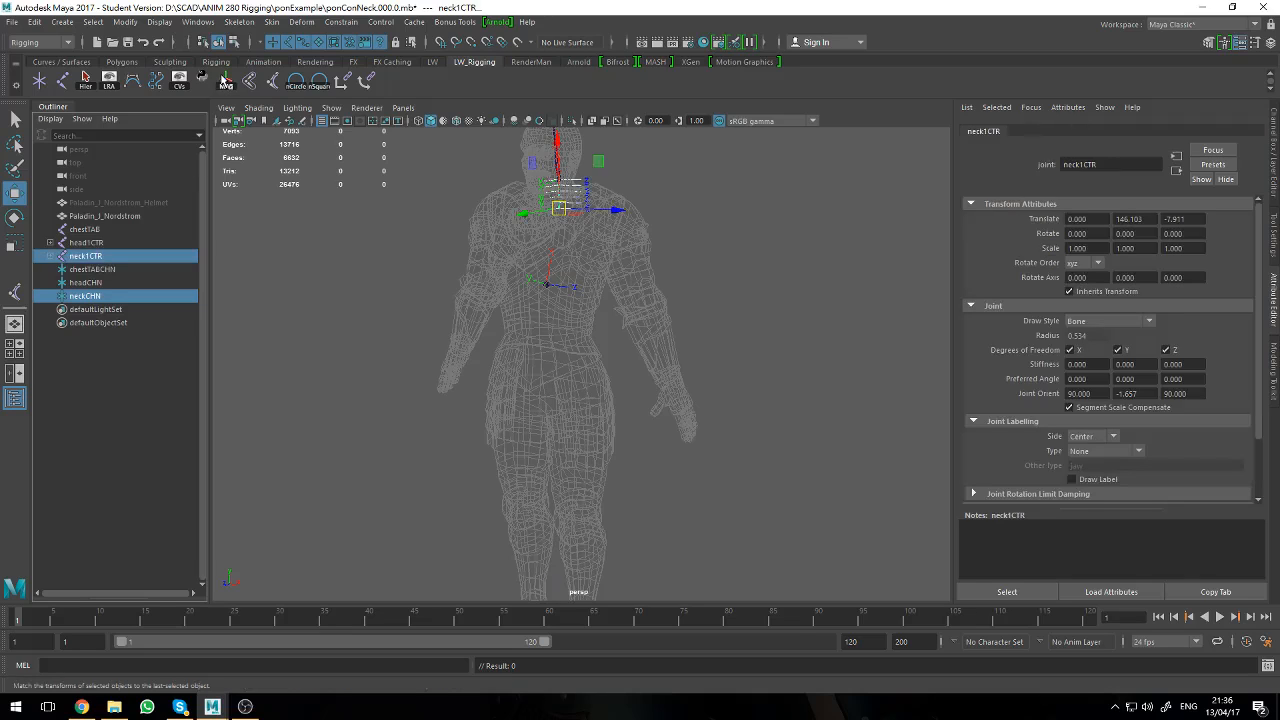
# - Check the Translate and Rotate values of the neckCHN, headCHN and chestTABCHN locators
pyautogui.click(112, 281)
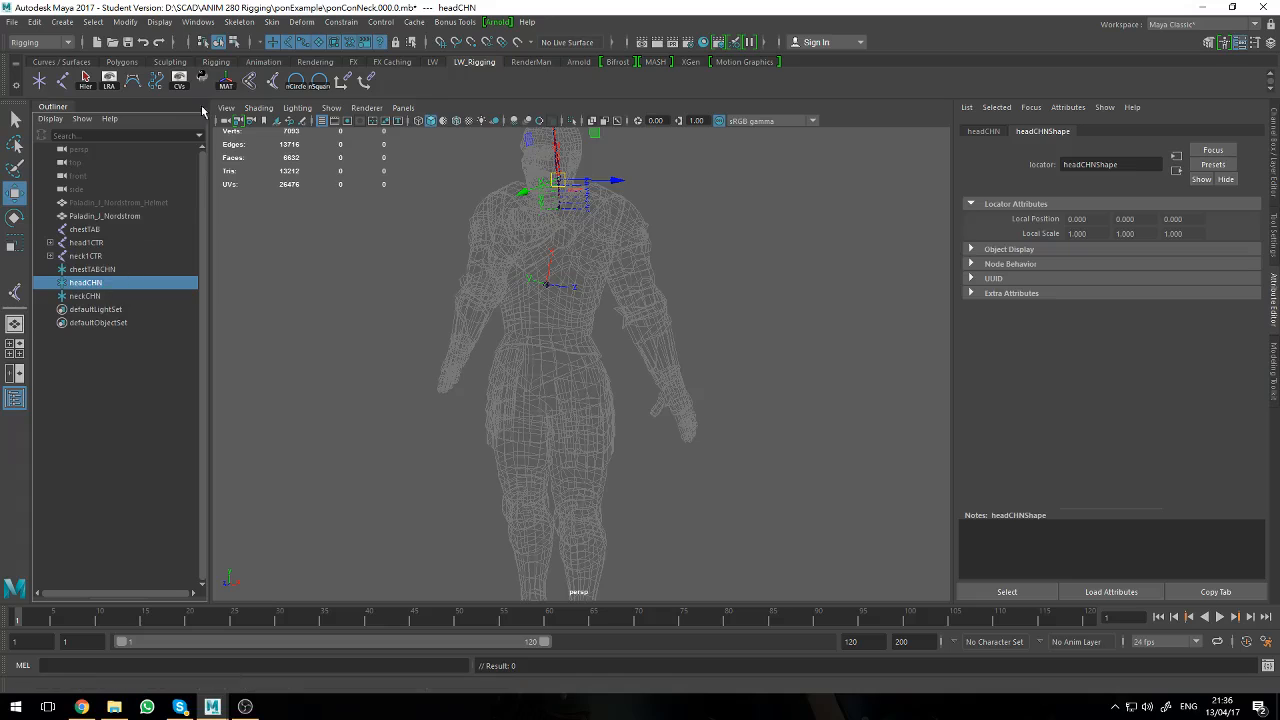
pyautogui.click(121, 295)
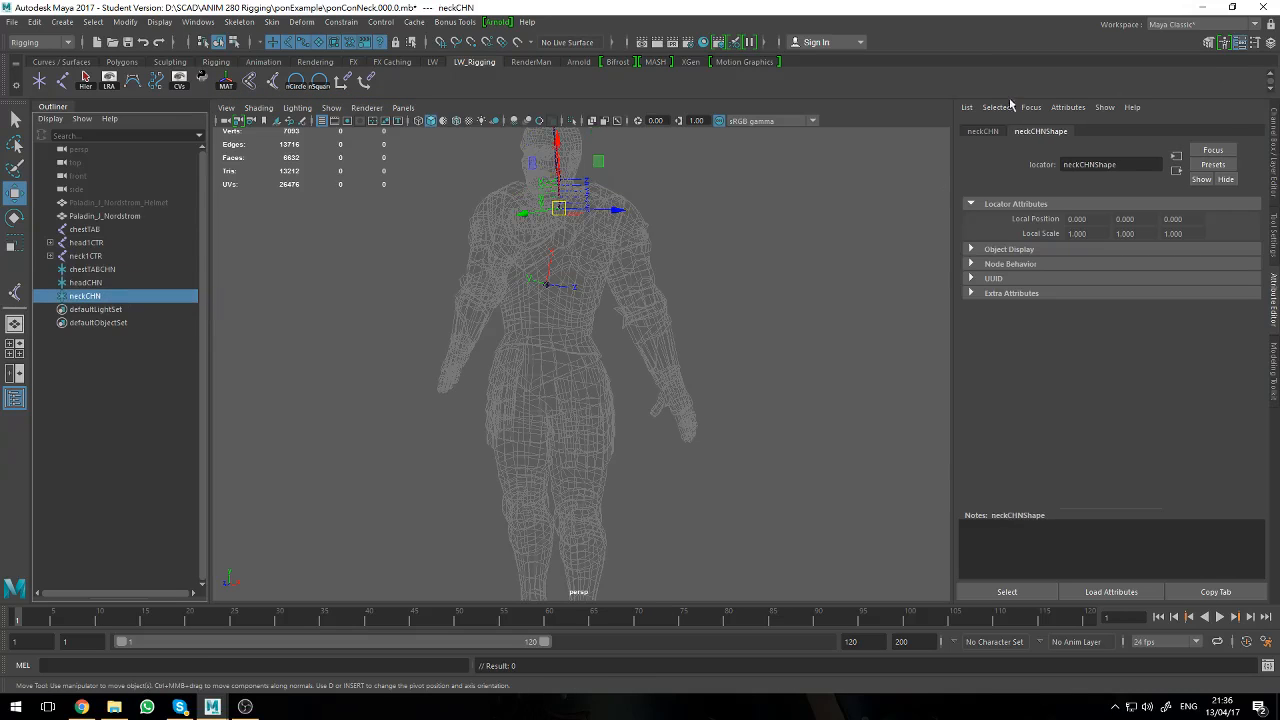
pyautogui.click(992, 131)
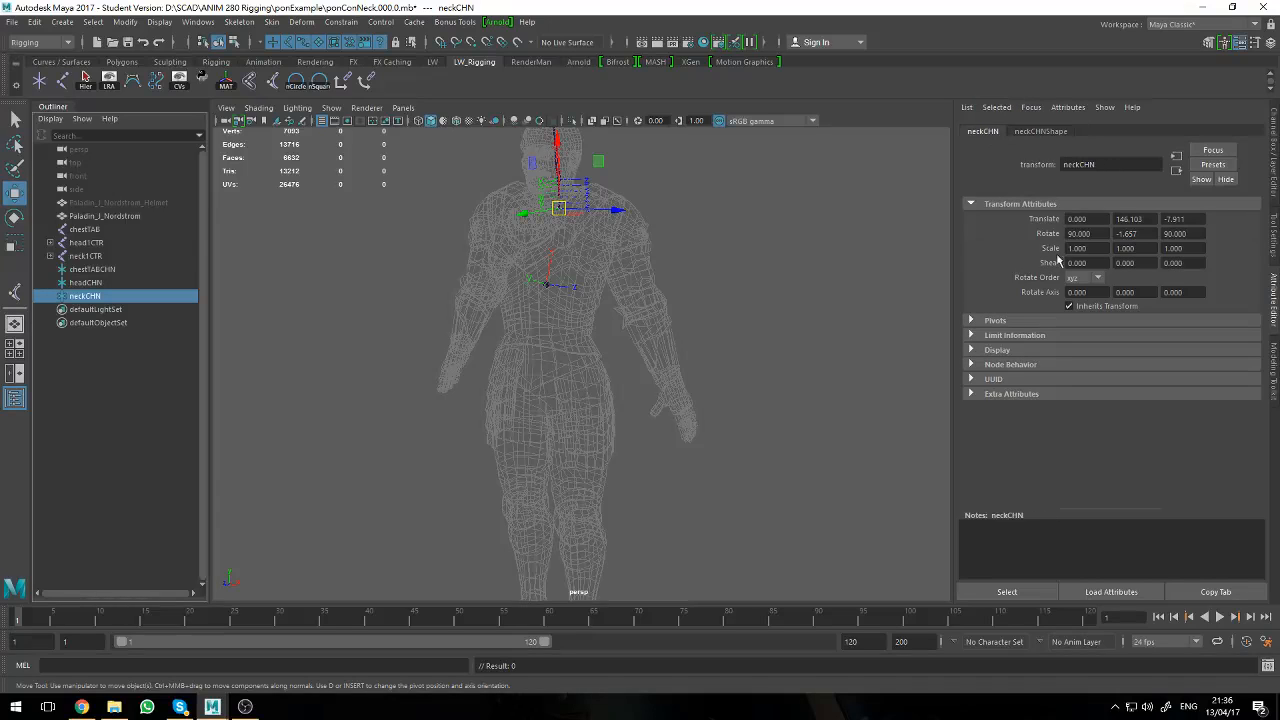
pyautogui.click(115, 281)
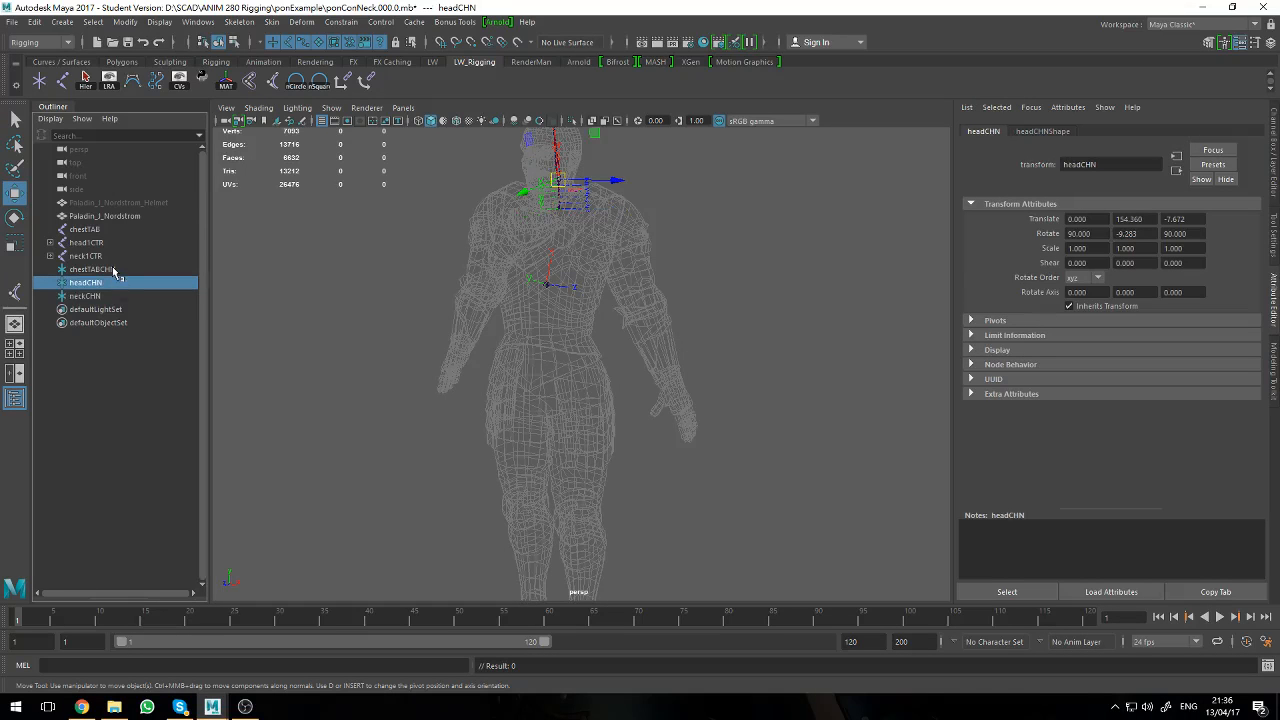
pyautogui.click(114, 270)
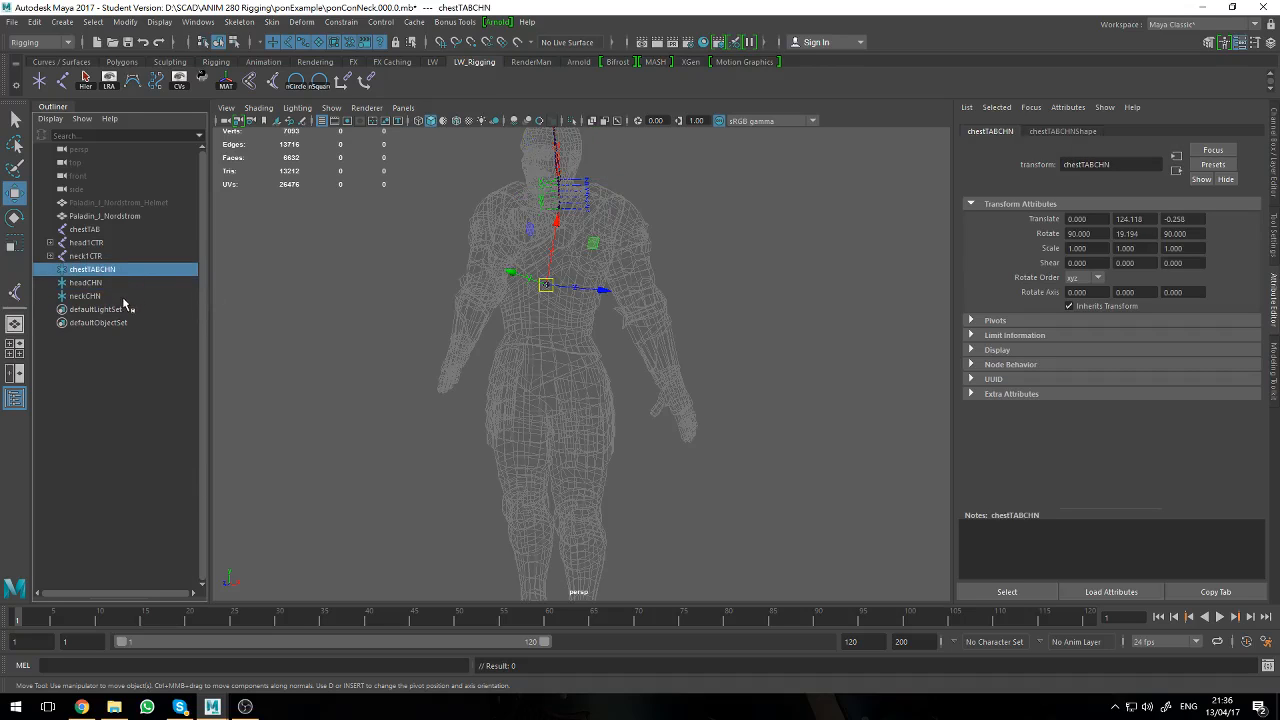
pyautogui.click(123, 298)
pyautogui.click(124, 284)
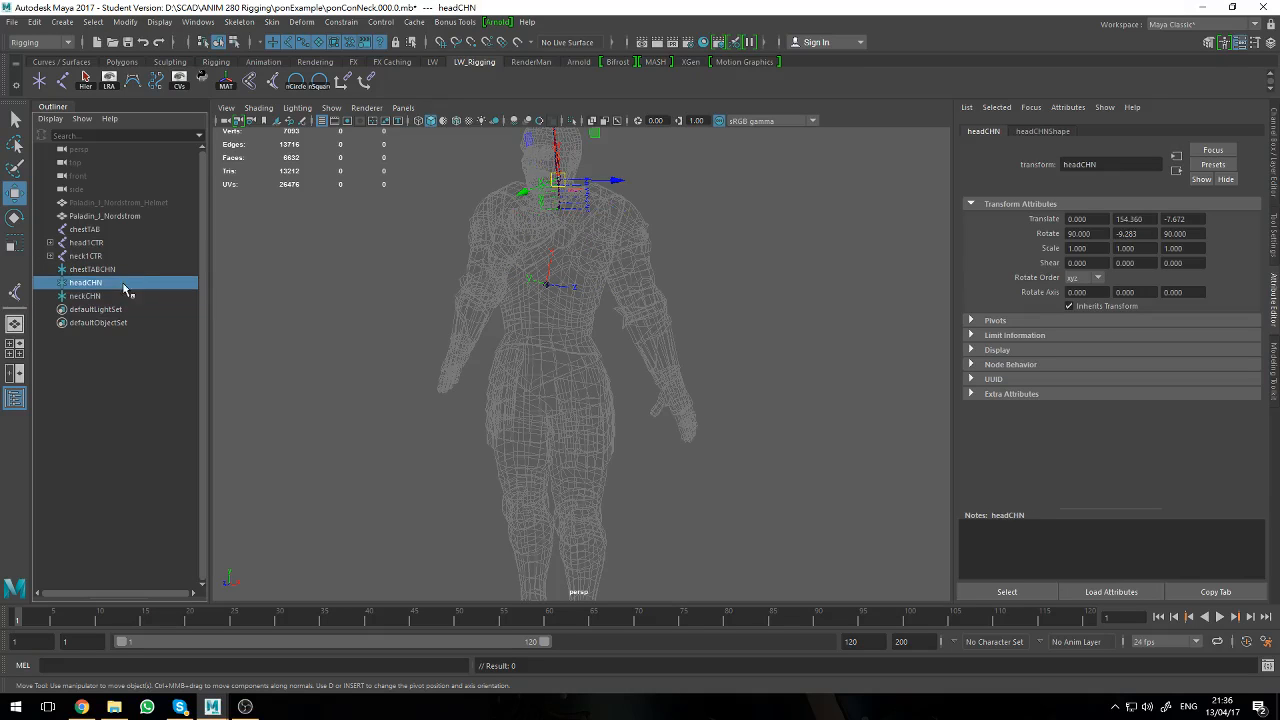
# - Parent the chestTAB, head1CTR and neck1CTR joints under the matching chestTABCHN, headCHN and neckCHN locators
pyautogui.click(129, 270)
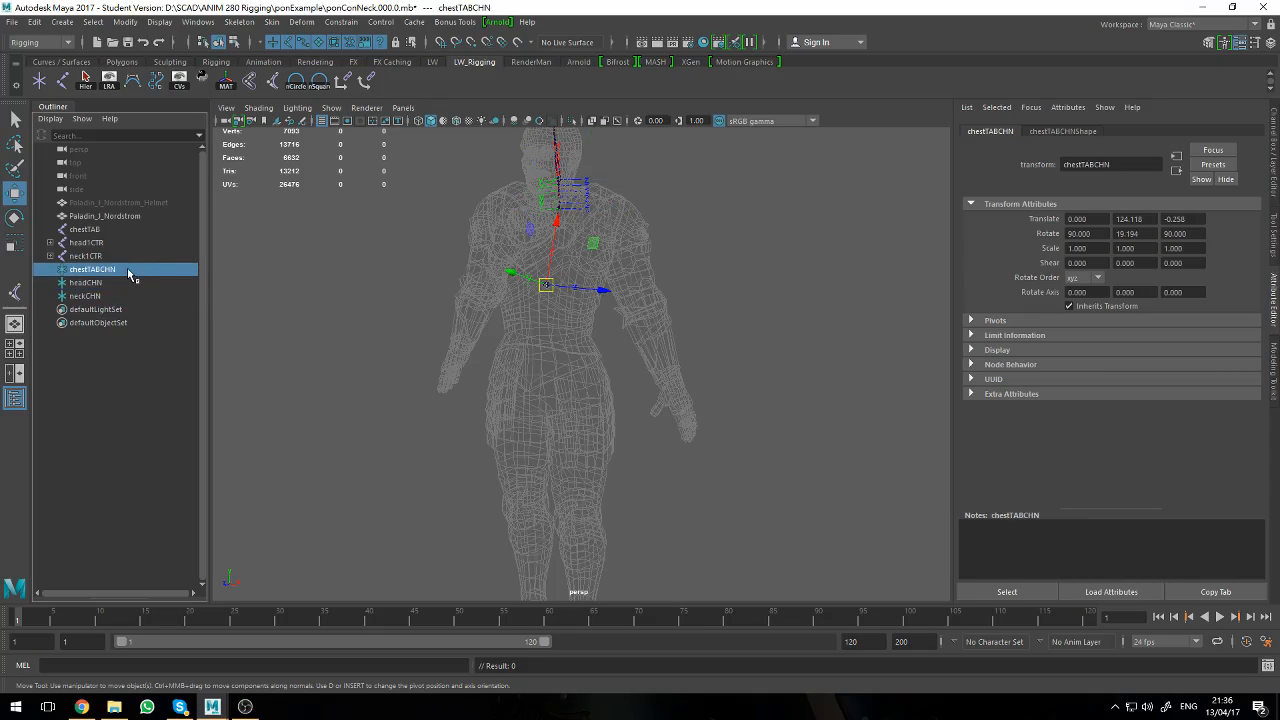
pyautogui.click(128, 283)
pyautogui.click(128, 296)
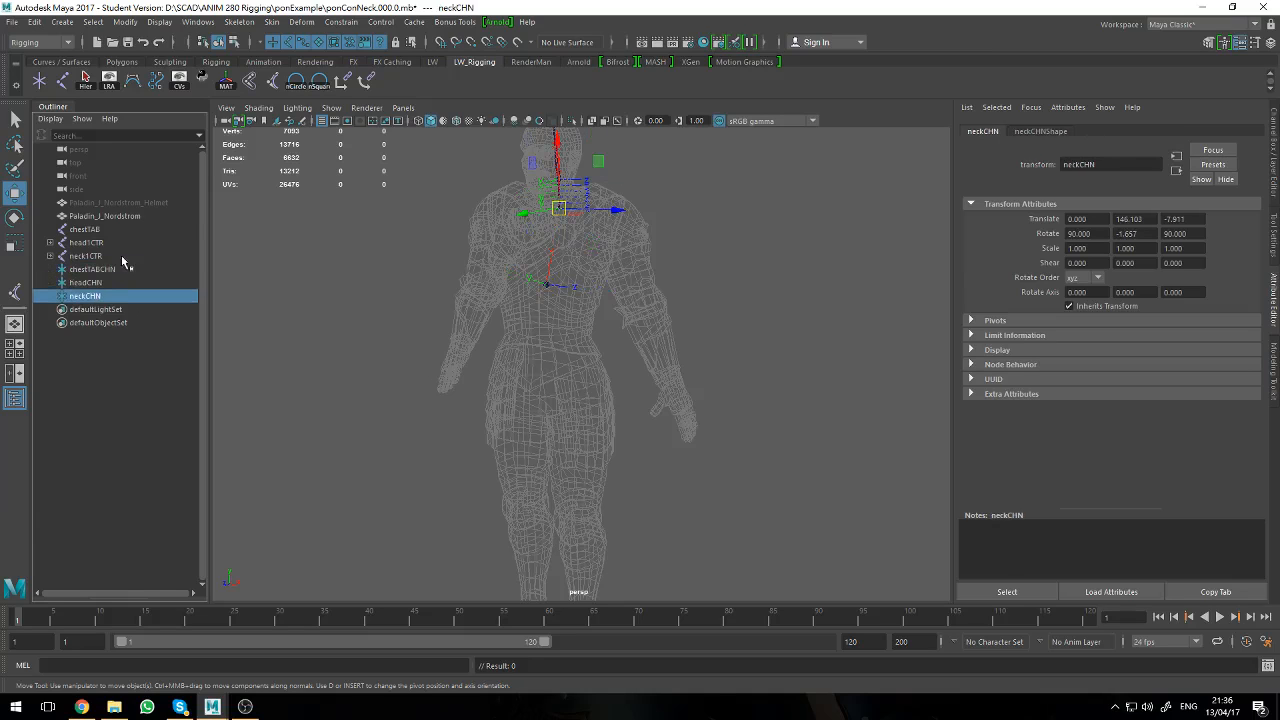
pyautogui.click(126, 270)
pyautogui.click(85, 230)
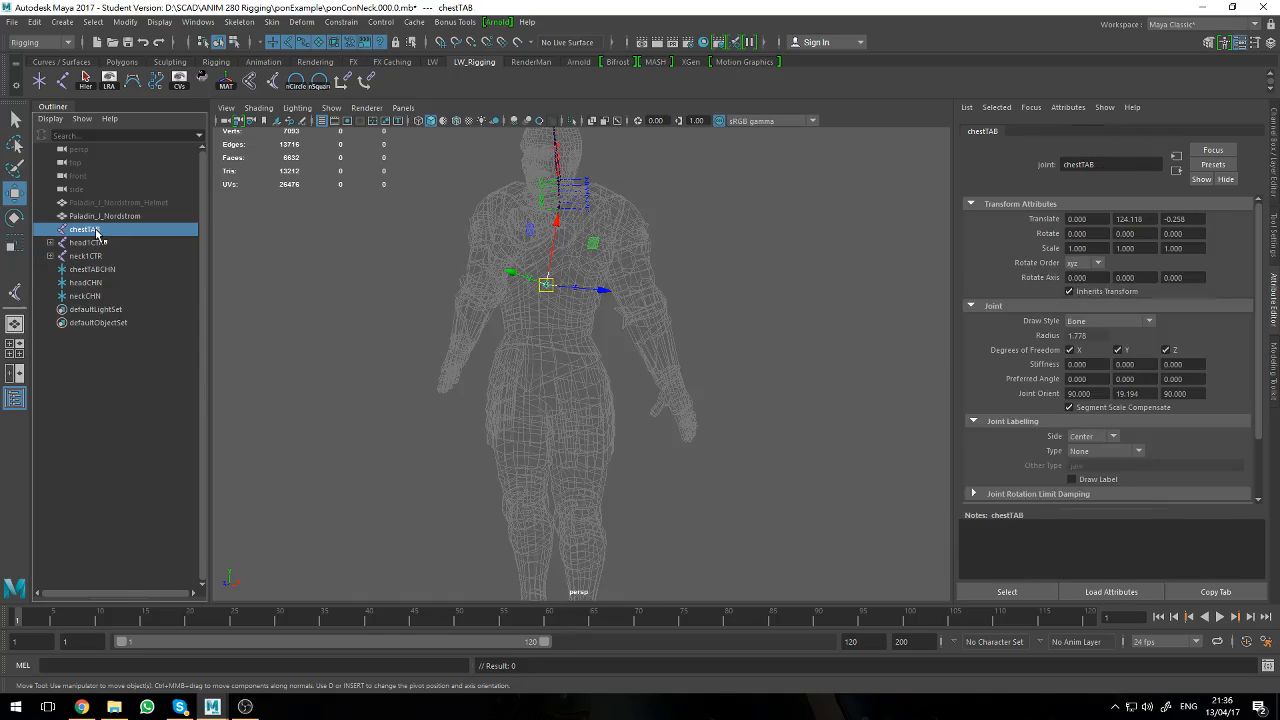
pyautogui.moveTo(97, 234); pyautogui.dragTo(119, 266)
pyautogui.moveTo(120, 272)
pyautogui.mouseDown(button='middle')
pyautogui.moveTo(93, 273)
pyautogui.moveTo(104, 271)
pyautogui.mouseUp(button='middle')
pyautogui.click(96, 232)
pyautogui.click(97, 232)
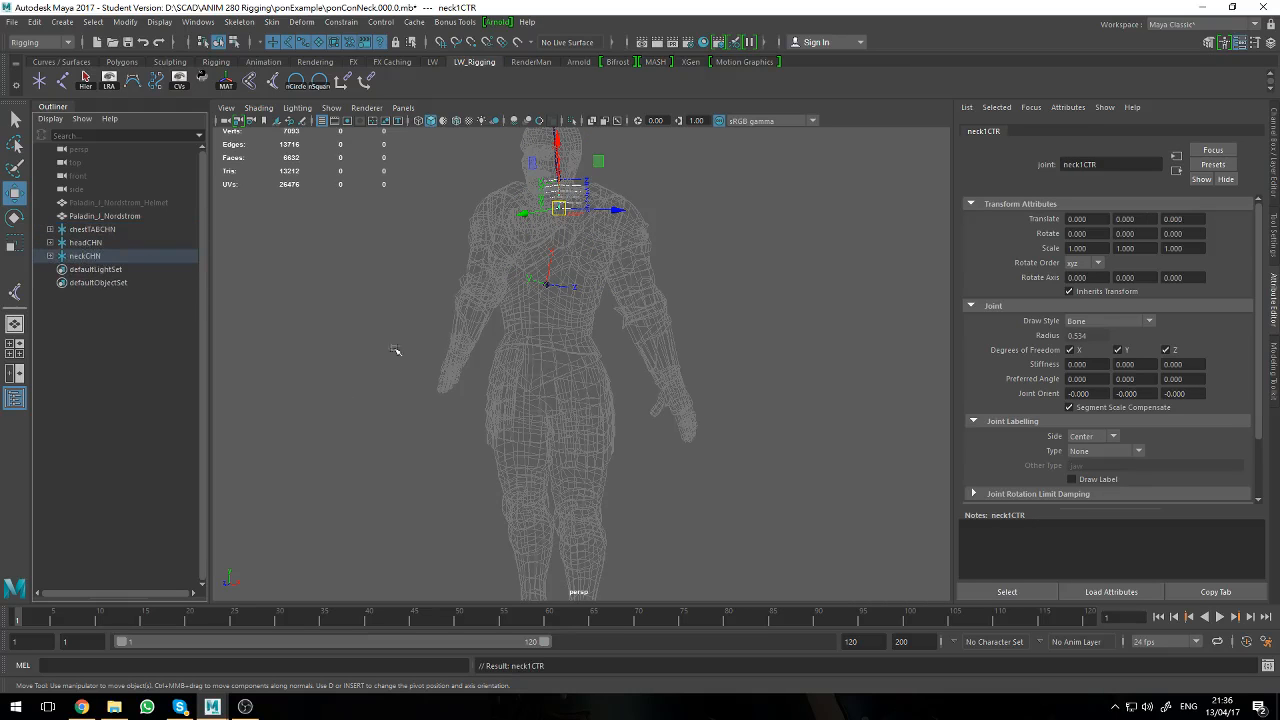
# - Rename the display layer layer1 as model, keeping it visible and templated
pyautogui.click(1270, 42)
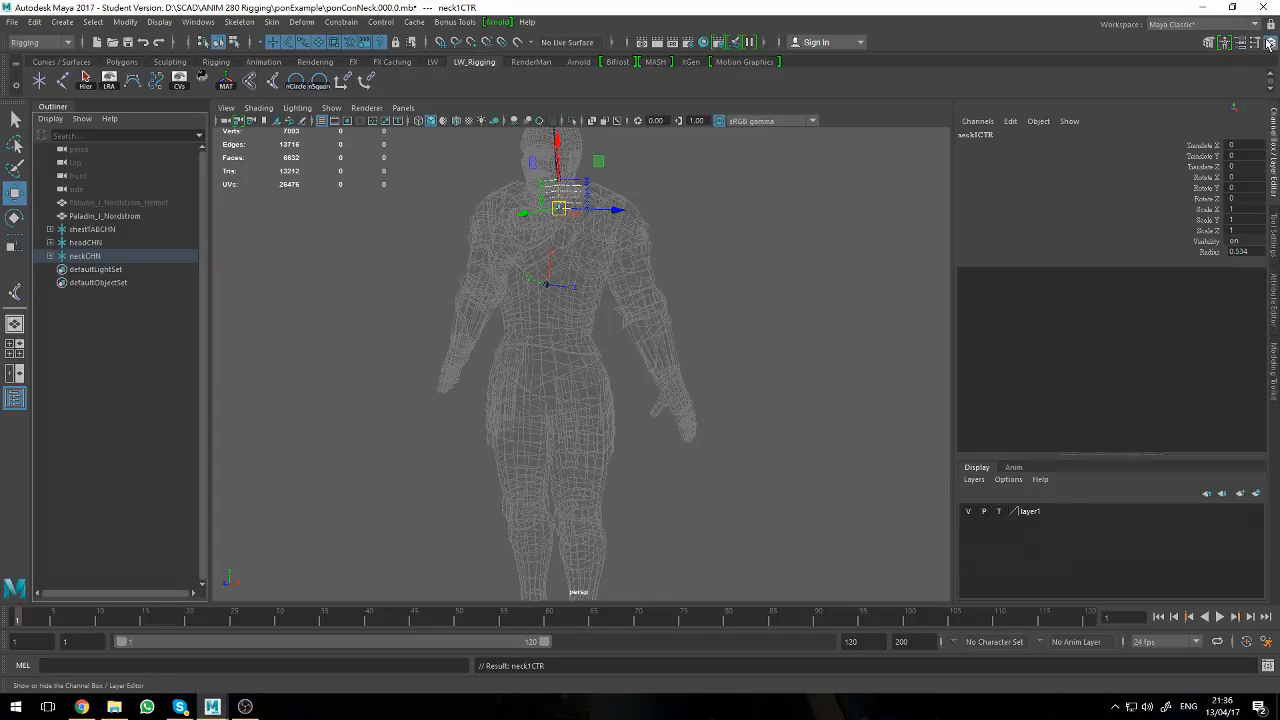
pyautogui.click(973, 512)
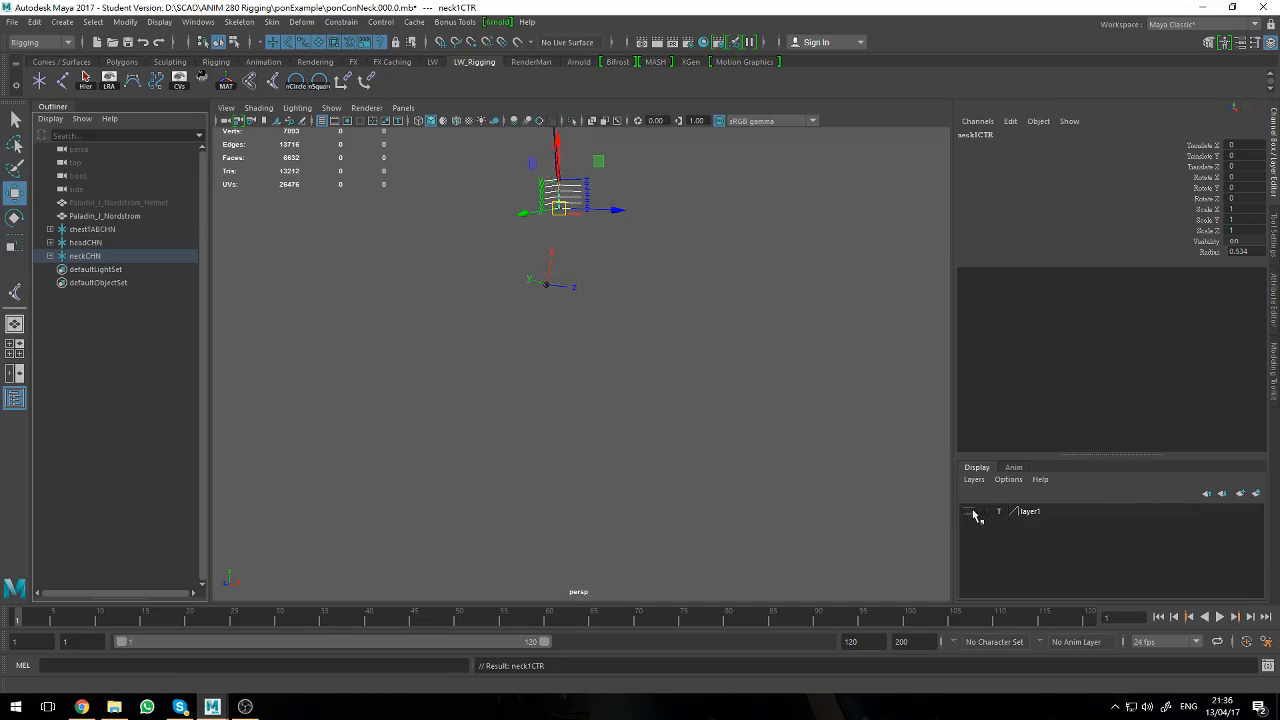
pyautogui.click(973, 512)
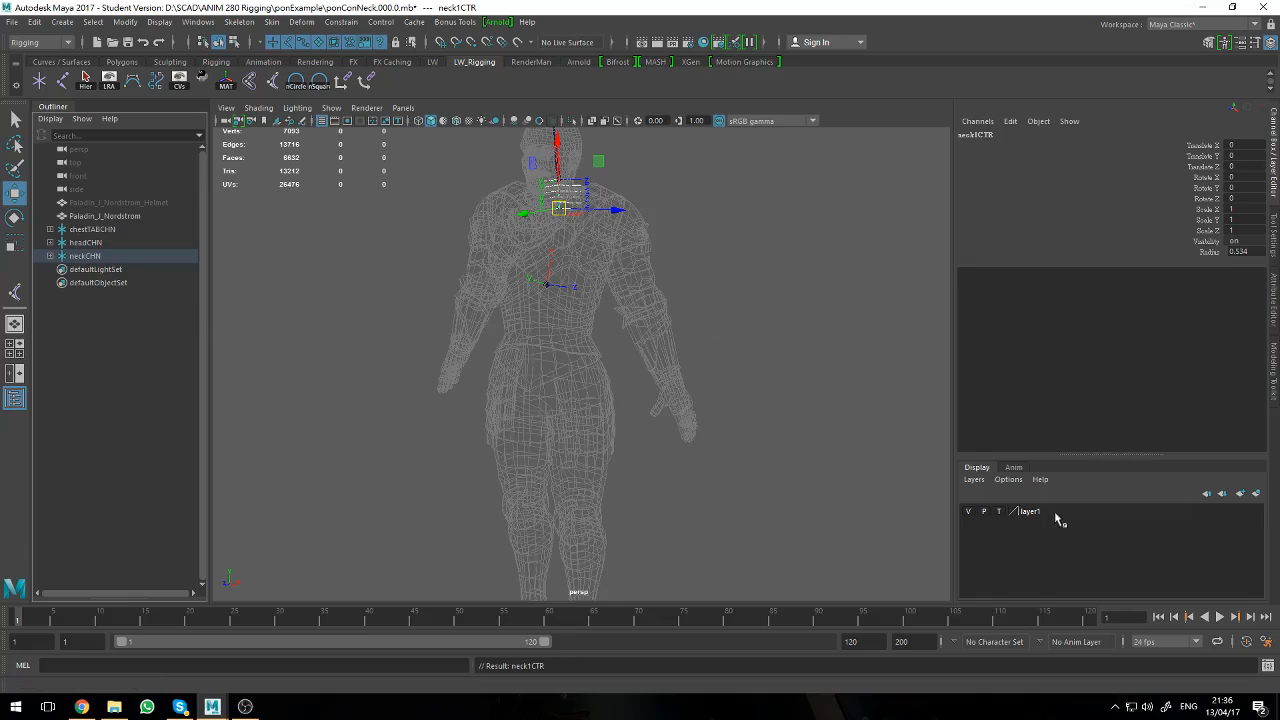
pyautogui.doubleClick(1025, 512)
pyautogui.doubleClick(528, 258)
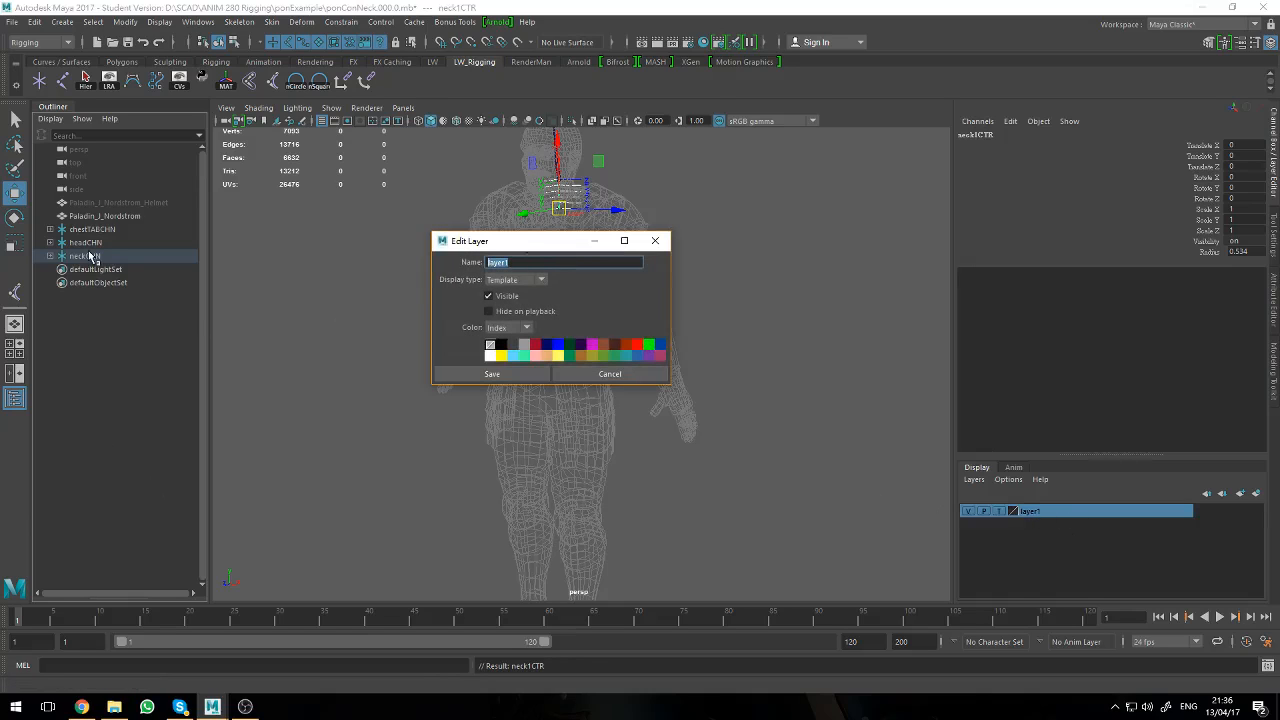
pyautogui.write('model')
pyautogui.press('Return')
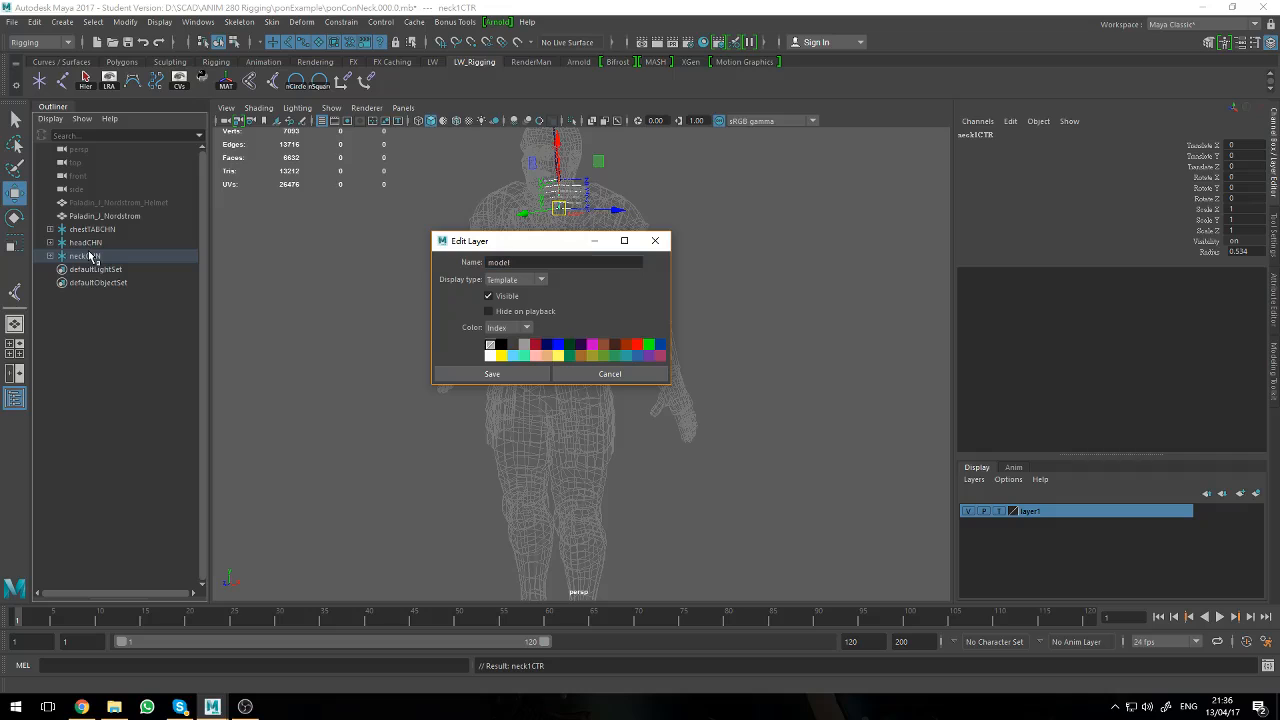
pyautogui.click(462, 374)
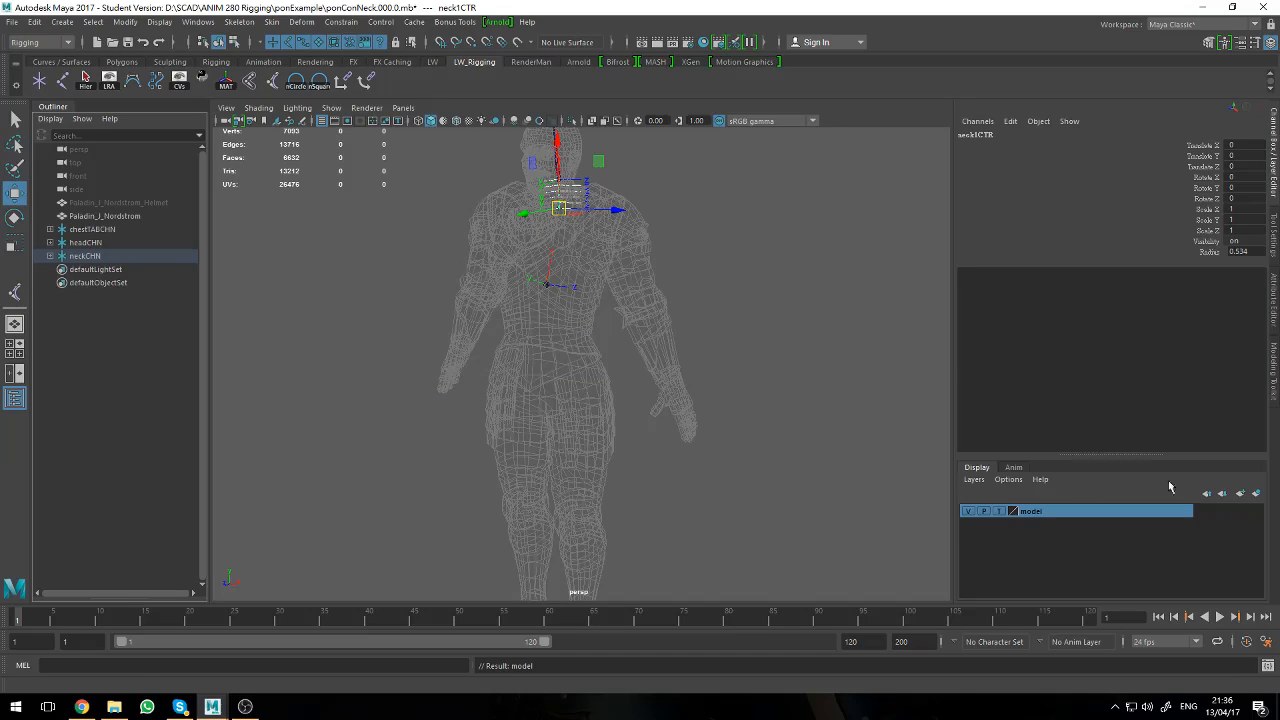
# - Hide the chestTABCHN and headCHN locators together with their joints
pyautogui.click(88, 256)
pyautogui.click(97, 242)
pyautogui.click(92, 229)
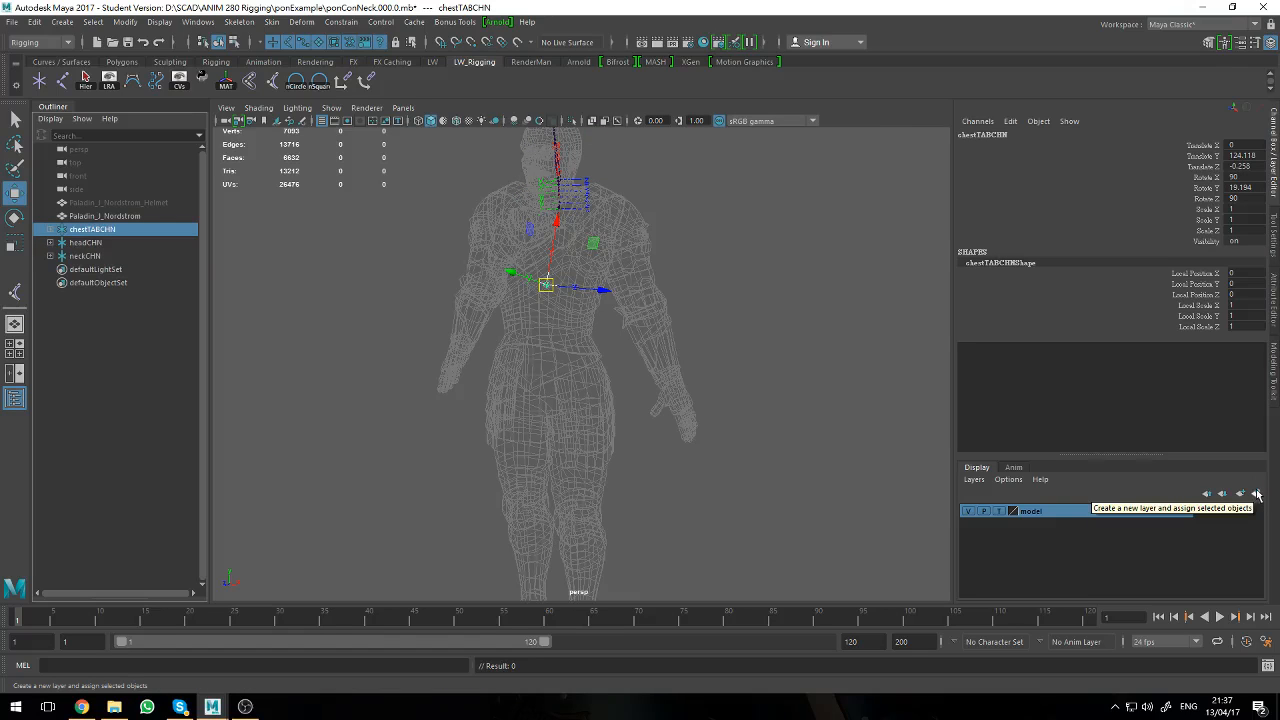
pyautogui.click(80, 400)
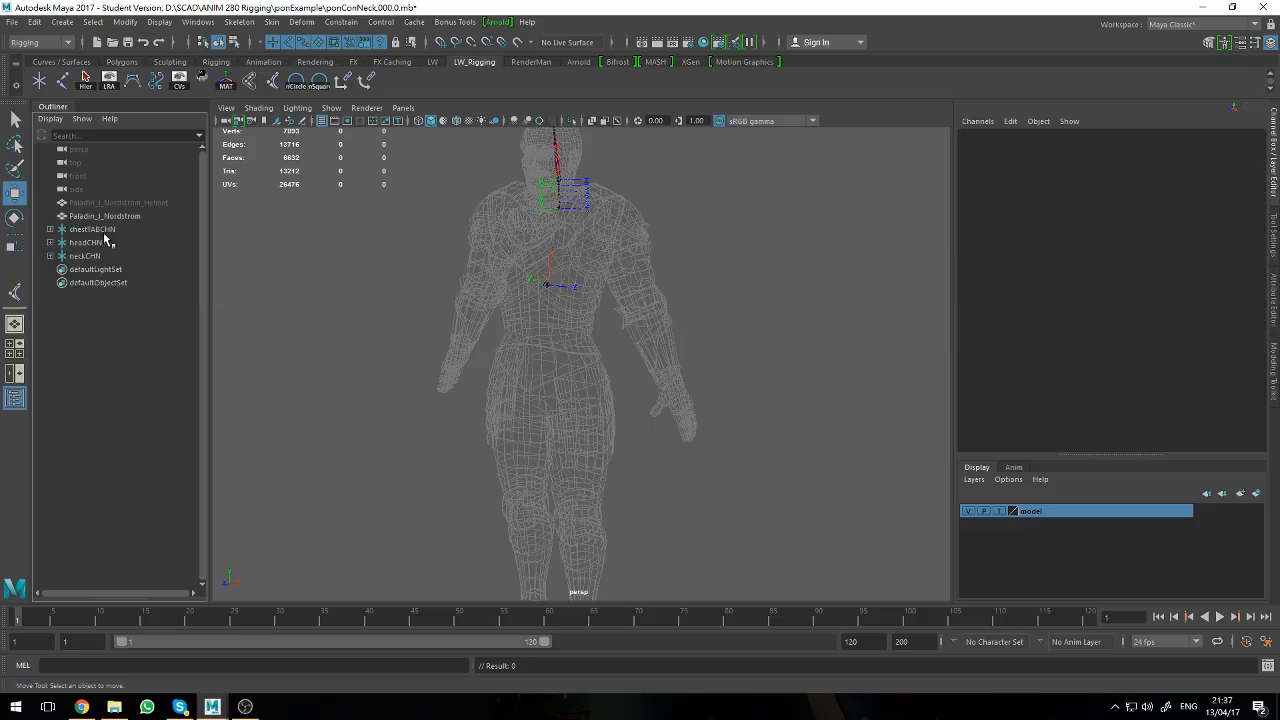
pyautogui.click(100, 229)
pyautogui.keyDown('ctrl'); pyautogui.click(105, 243); pyautogui.keyUp('ctrl')
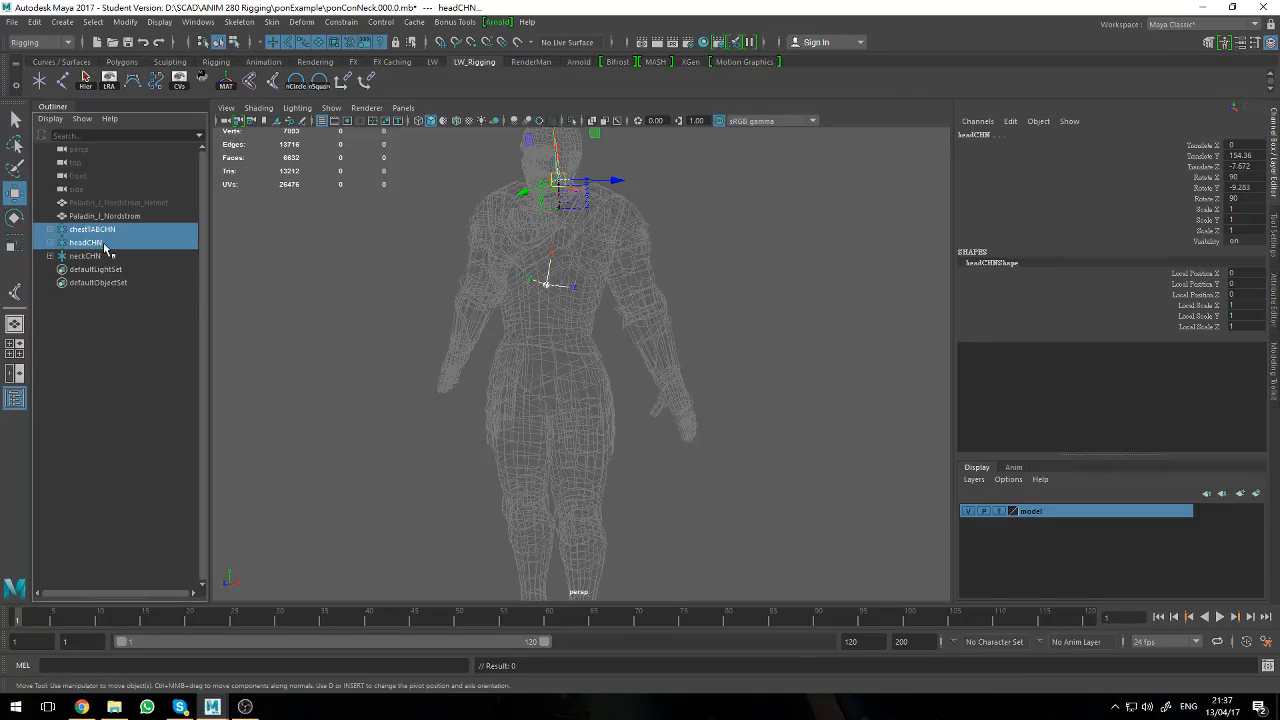
pyautogui.hotkey('ctrl', 'h')
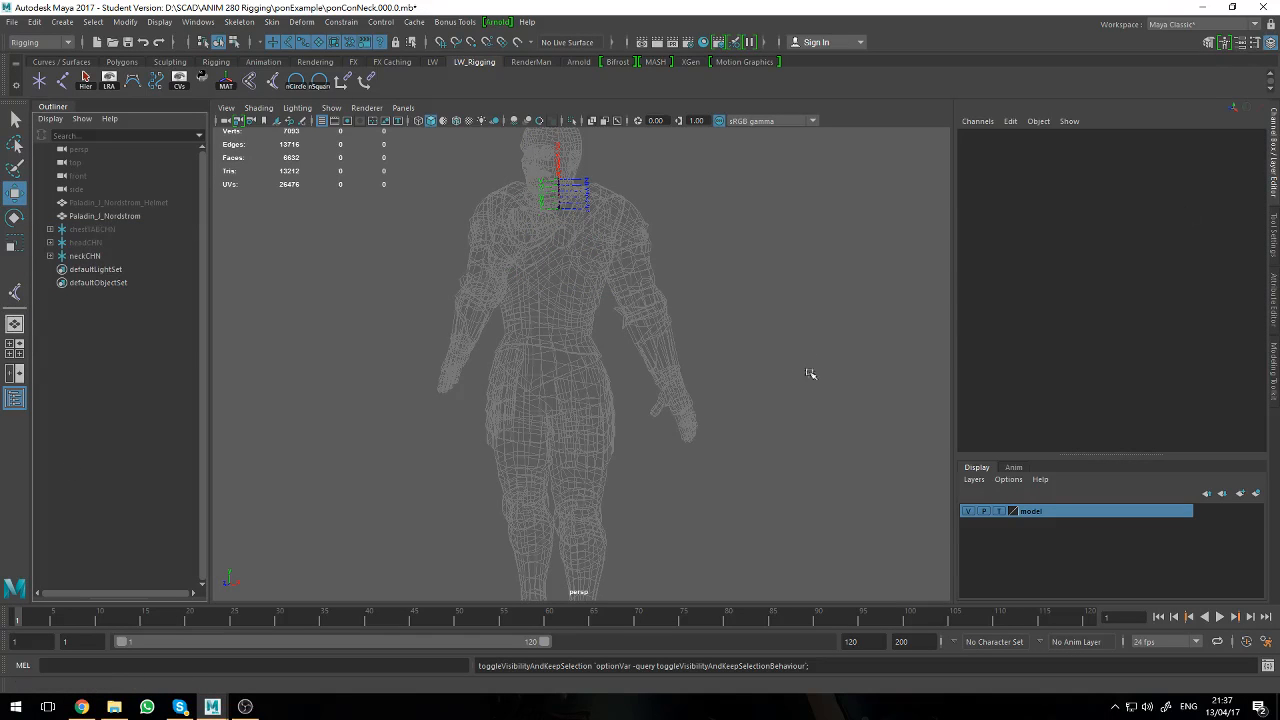
# - Examine the neck joint chain inside the character's neck from close up
pyautogui.keyDown('alt'); pyautogui.moveTo(691, 428); pyautogui.dragTo(735, 398); pyautogui.keyUp('alt')
pyautogui.keyDown('alt'); pyautogui.moveTo(660, 318); pyautogui.dragTo(578, 463, button='middle'); pyautogui.keyUp('alt')
pyautogui.keyDown('alt'); pyautogui.moveTo(578, 463); pyautogui.dragTo(627, 370, button='right'); pyautogui.keyUp('alt')
pyautogui.keyDown('alt'); pyautogui.moveTo(571, 312); pyautogui.dragTo(674, 397, button='middle'); pyautogui.keyUp('alt')
pyautogui.keyDown('alt'); pyautogui.moveTo(650, 404); pyautogui.dragTo(669, 395, button='right'); pyautogui.keyUp('alt')
pyautogui.keyDown('alt'); pyautogui.moveTo(669, 394); pyautogui.dragTo(631, 360); pyautogui.keyUp('alt')
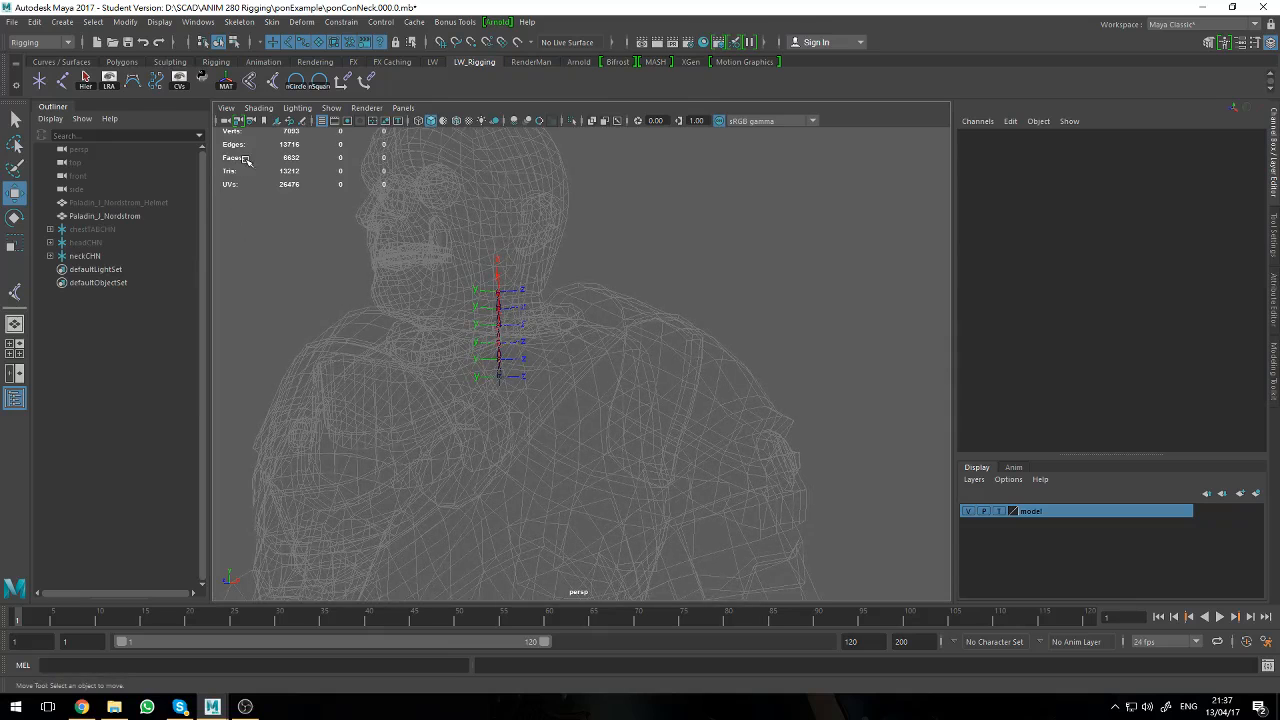
pyautogui.keyDown('alt'); pyautogui.moveTo(645, 355); pyautogui.dragTo(683, 317); pyautogui.keyUp('alt')
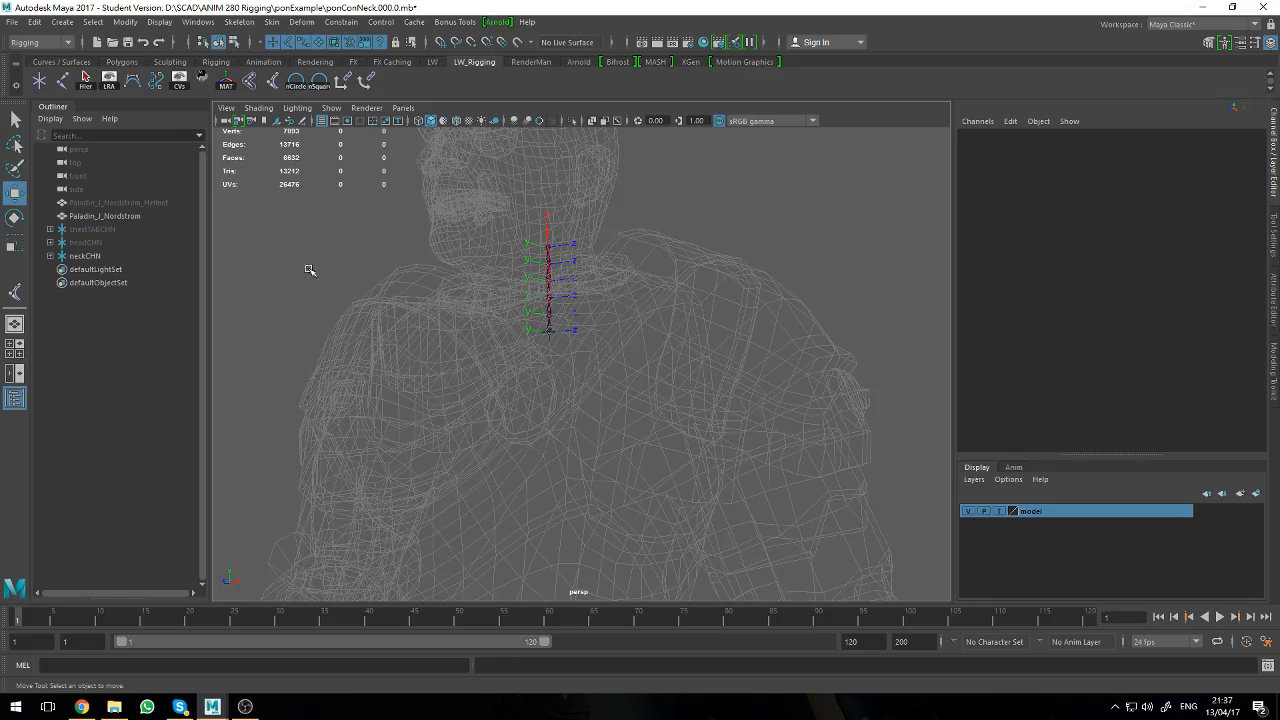
# - Place a single joint snapped to the grid origin between the character's feet and duplicate it
pyautogui.click(62, 84)
pyautogui.keyDown('alt'); pyautogui.moveTo(520, 376); pyautogui.dragTo(537, 5, button='middle'); pyautogui.keyUp('alt')
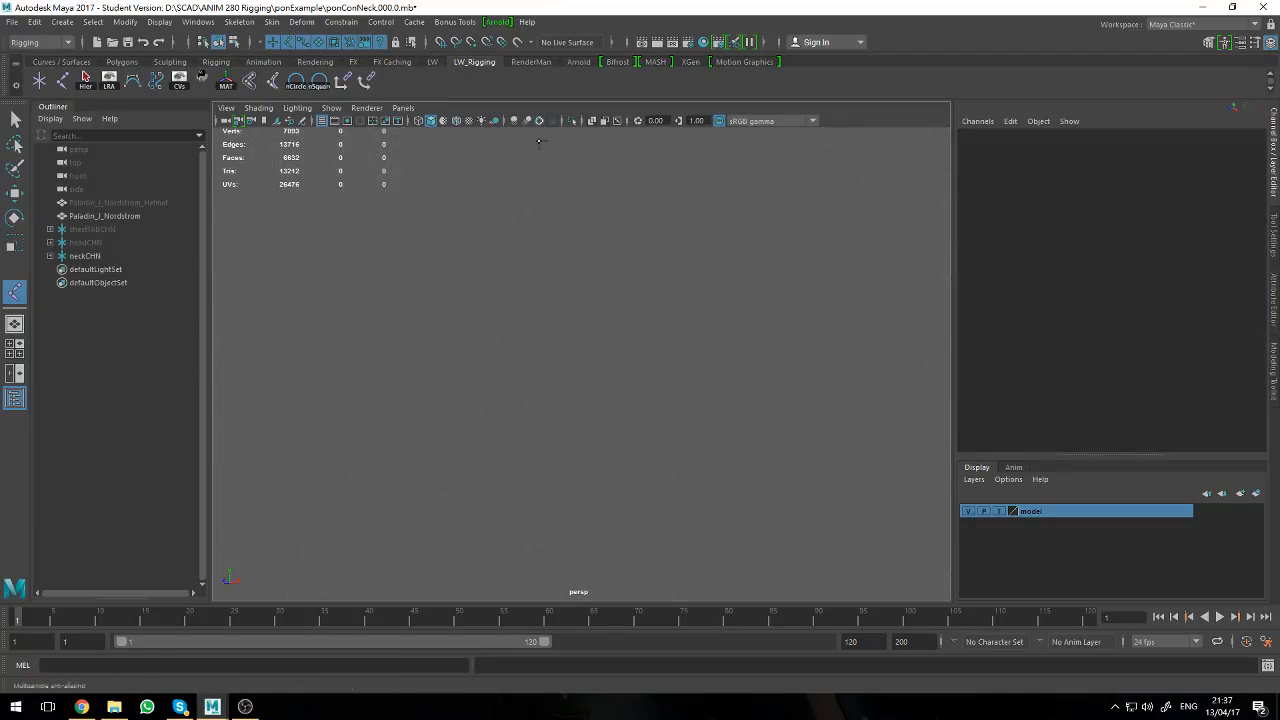
pyautogui.keyDown('alt'); pyautogui.moveTo(571, 389); pyautogui.dragTo(597, 443); pyautogui.keyUp('alt')
pyautogui.keyDown('alt'); pyautogui.moveTo(597, 443); pyautogui.dragTo(596, 250, button='middle'); pyautogui.keyUp('alt')
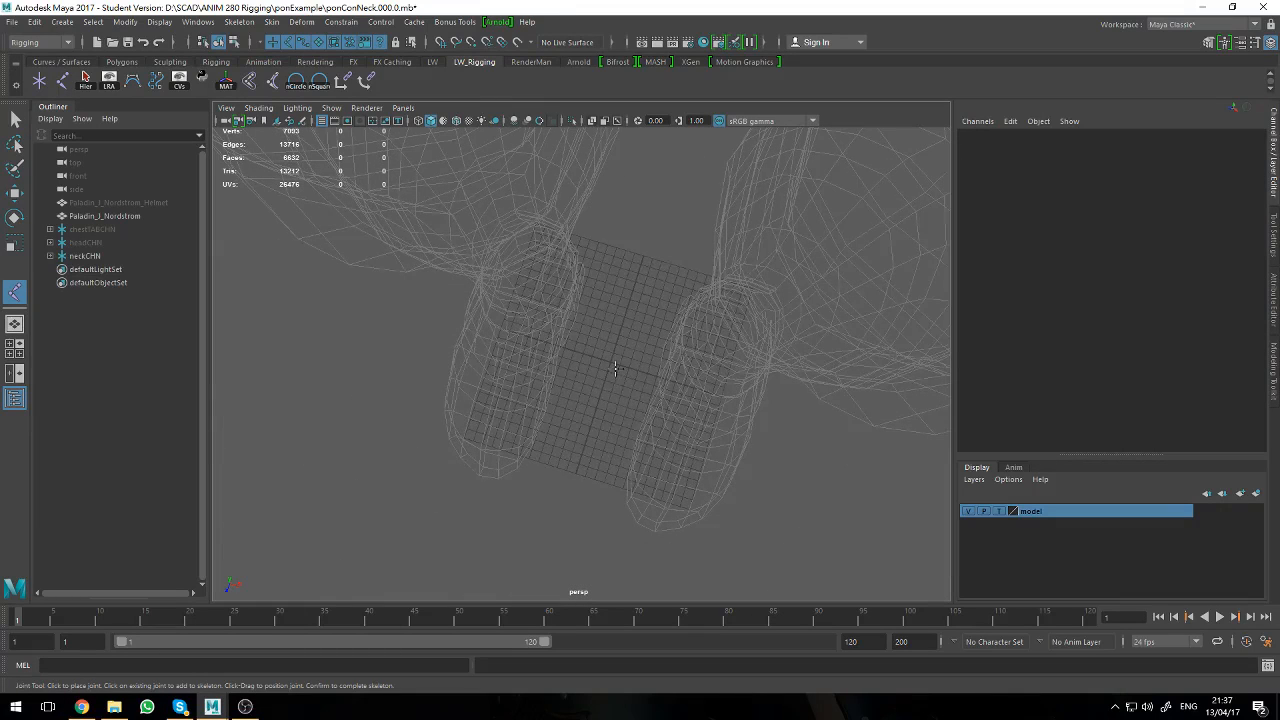
pyautogui.scroll(2, 615, 368)
pyautogui.press('x')
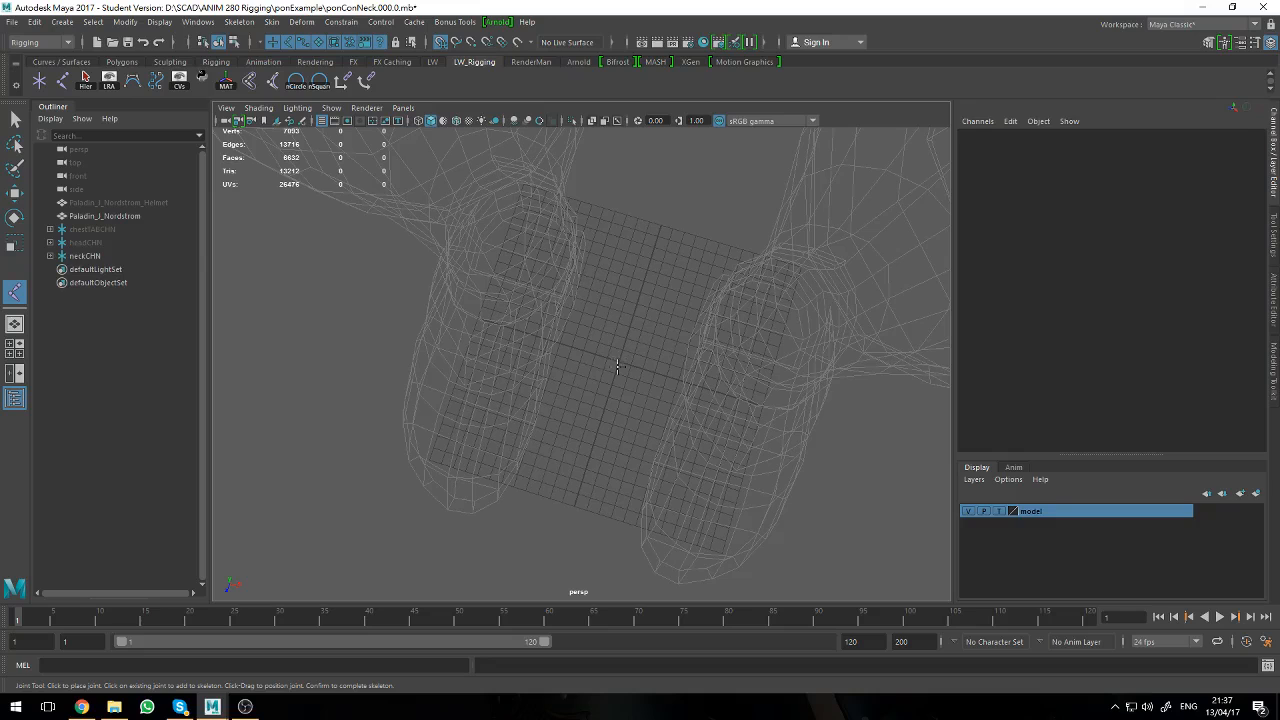
pyautogui.click(618, 362)
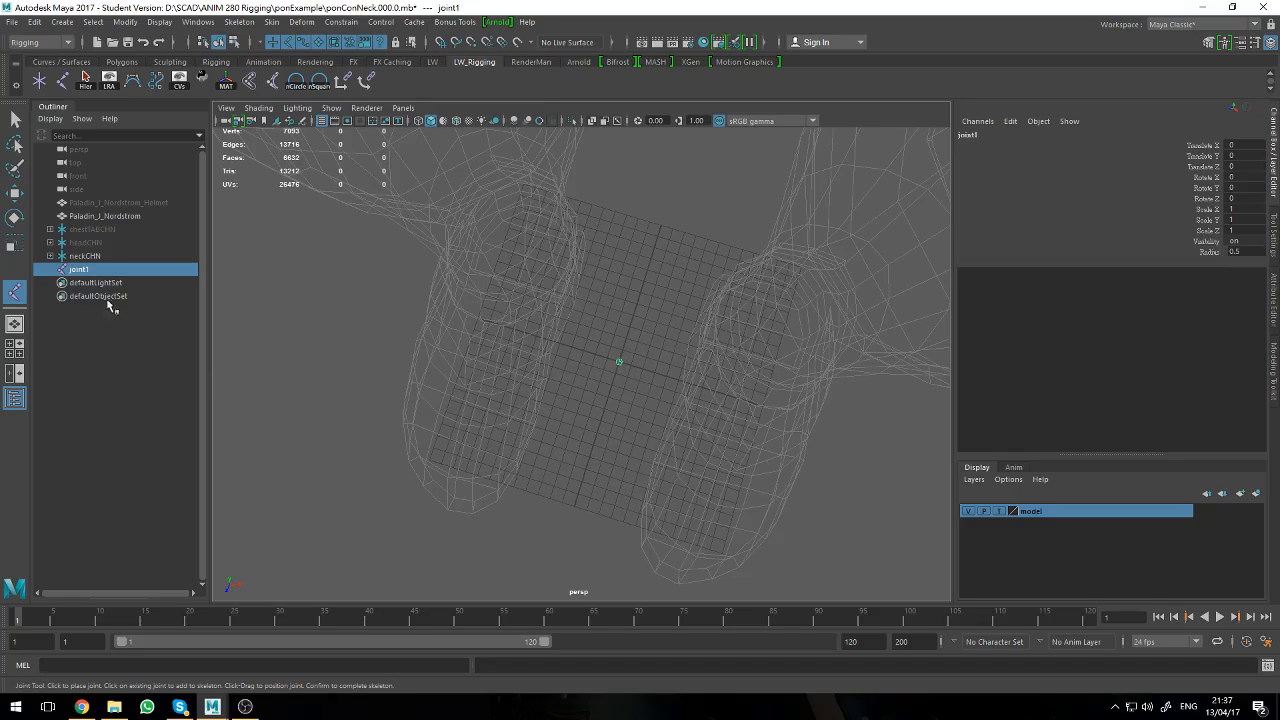
pyautogui.doubleClick(87, 273)
pyautogui.click(53, 273)
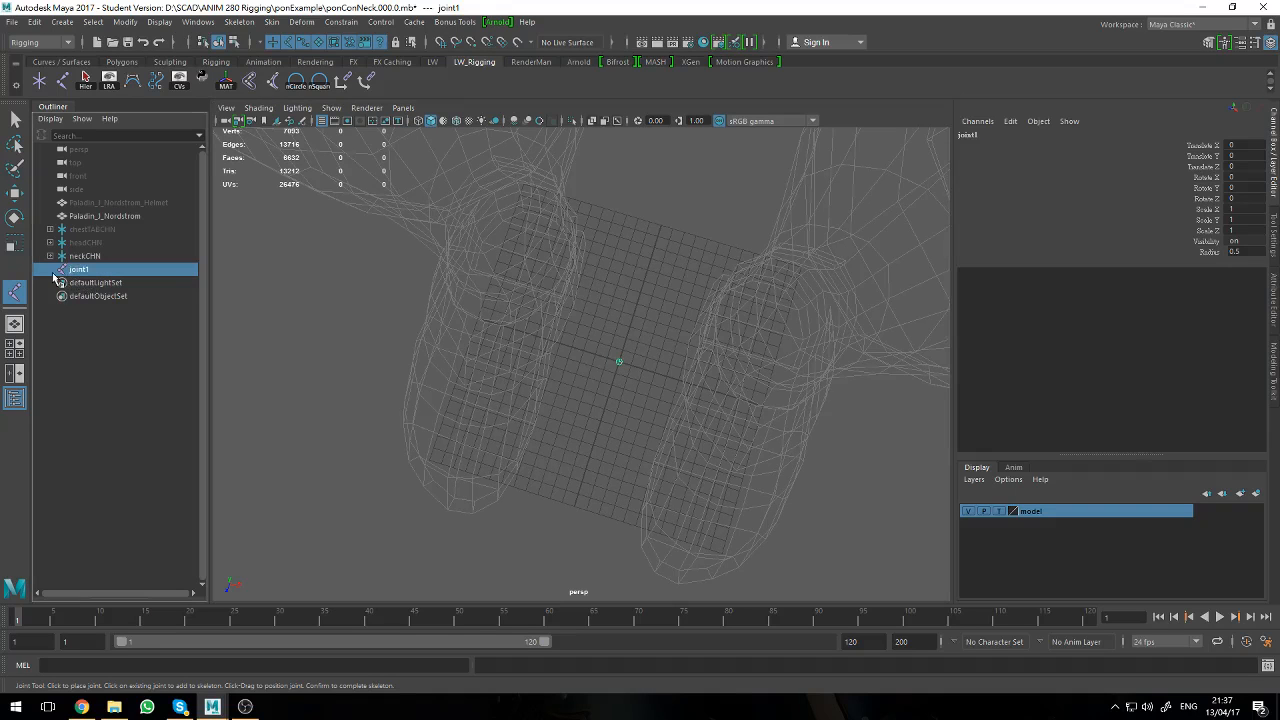
pyautogui.hotkey('ctrl', 'd')
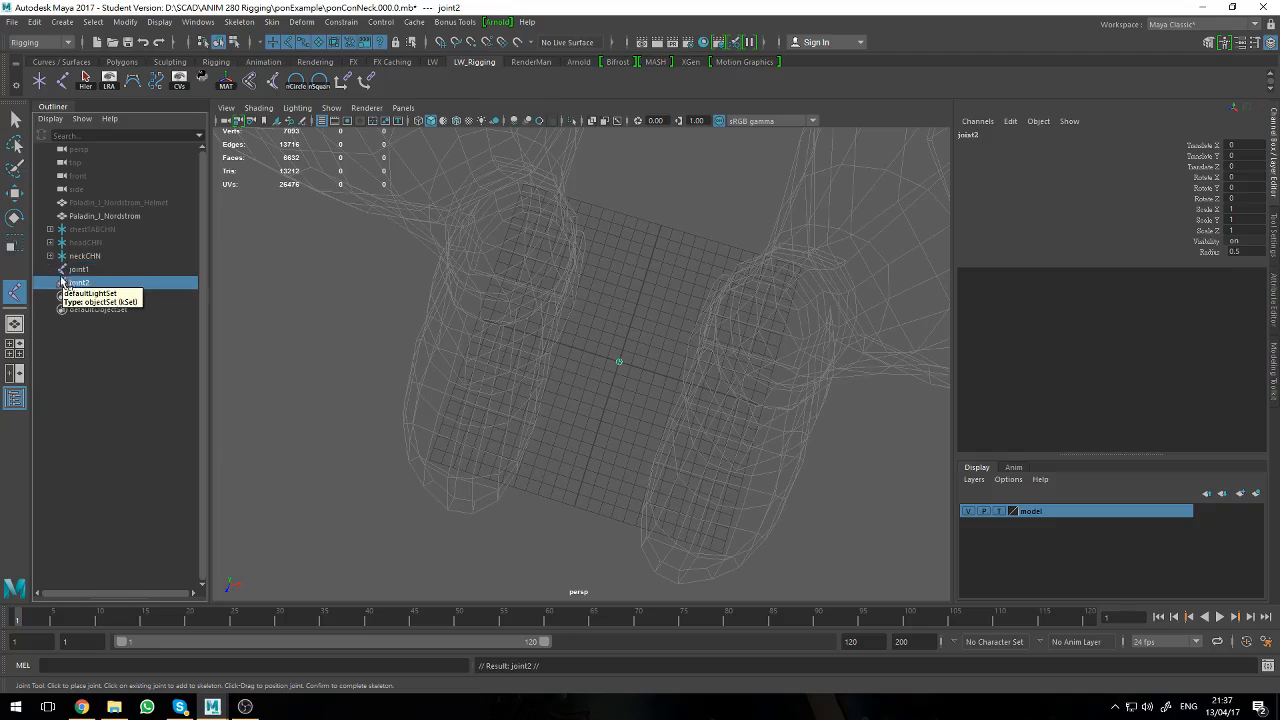
# - Rename the original joint as neckTopDVR and its duplicate as neckBotDVR
pyautogui.click(80, 270)
pyautogui.doubleClick(80, 270)
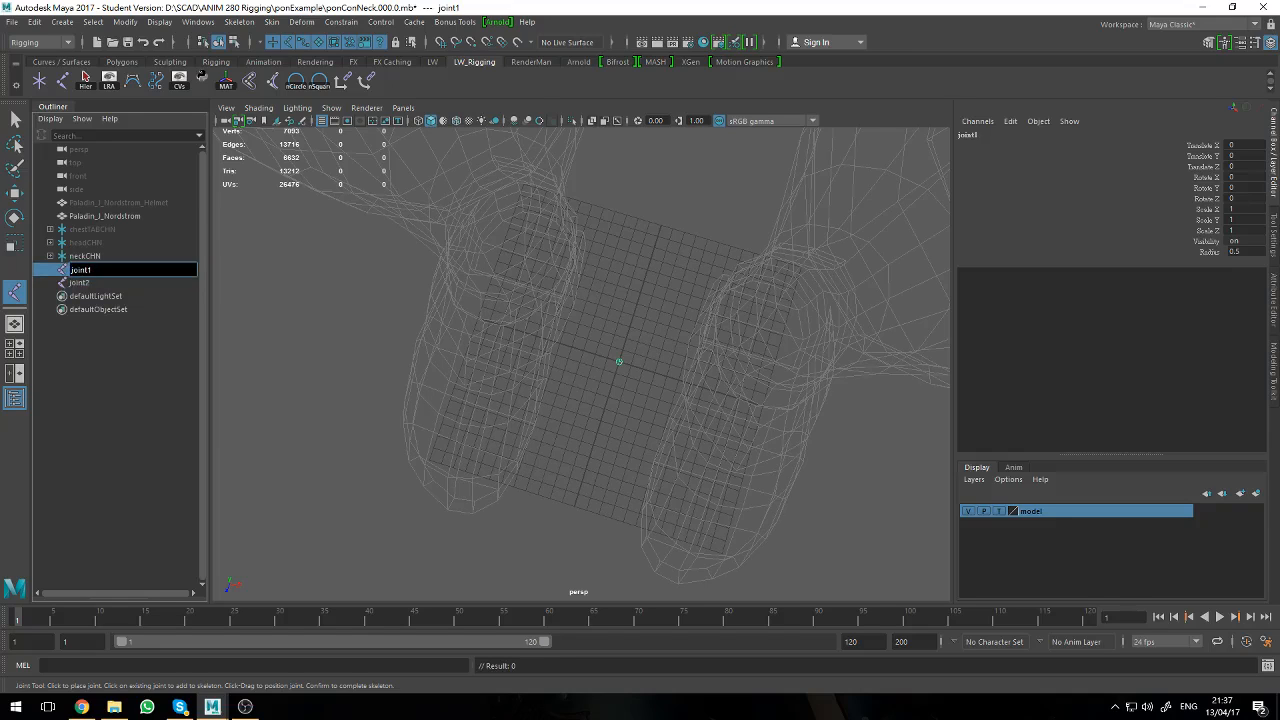
pyautogui.hotkey('ctrl', 'a')
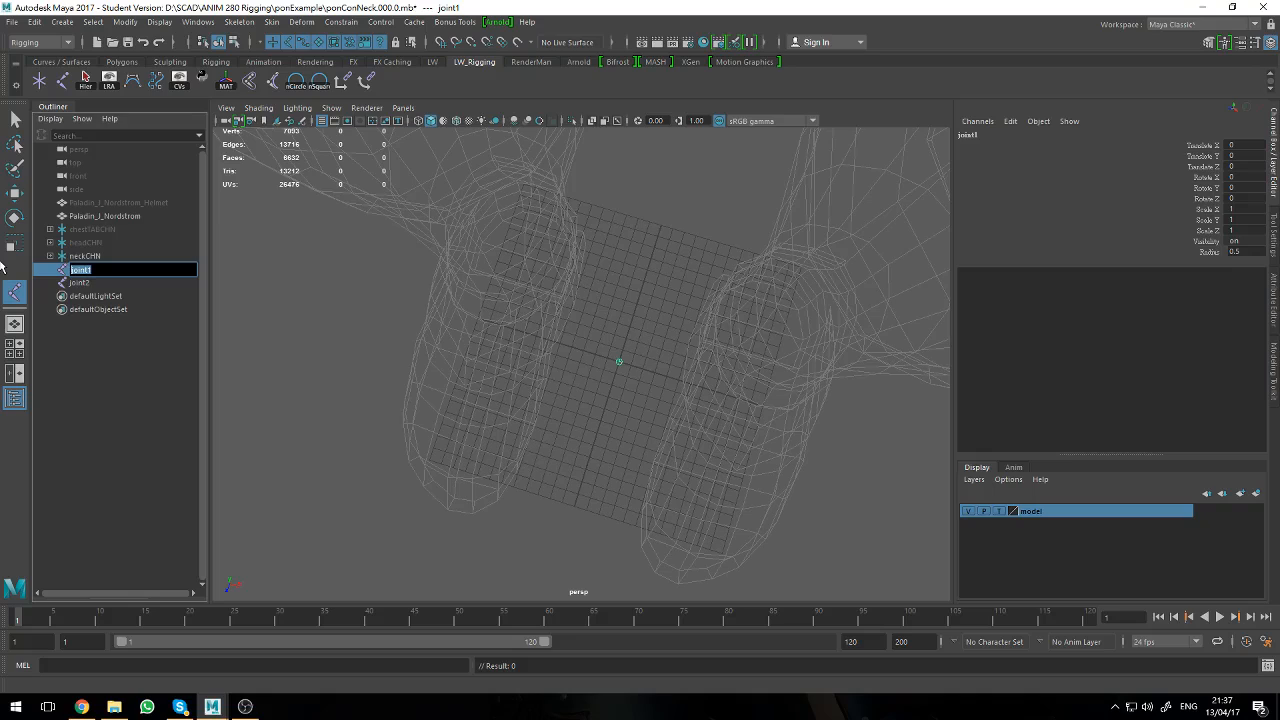
pyautogui.write('neckTOp')
pyautogui.press('BackSpace')
pyautogui.write('opDVR')
pyautogui.doubleClick(80, 283)
pyautogui.write('ne')
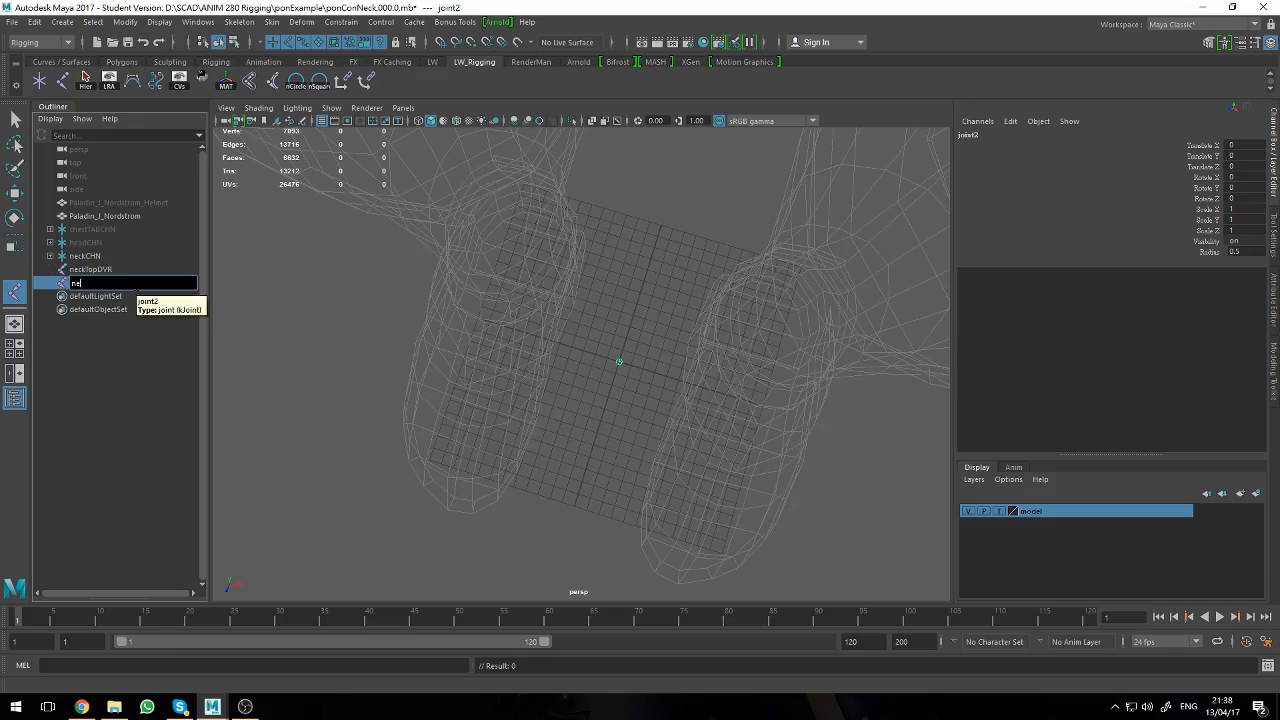
pyautogui.write('ckBotDVR')
pyautogui.press('Return')
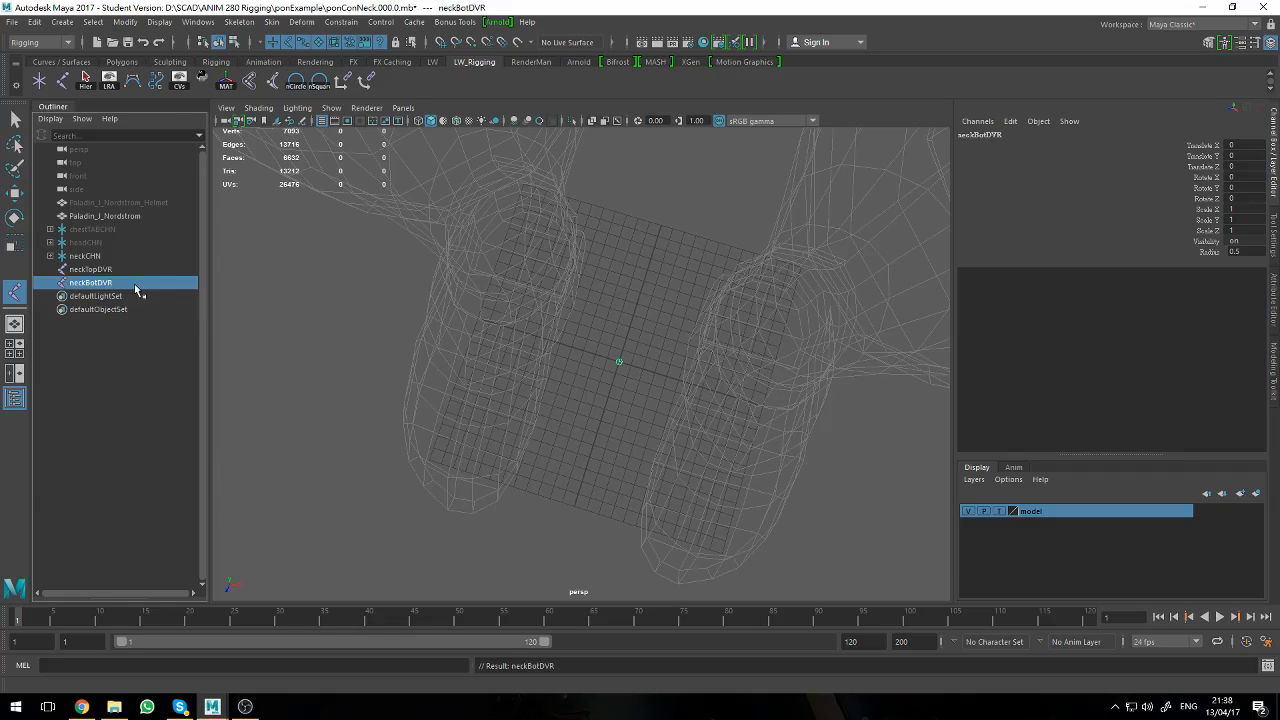
# - Check the neckTopDVR and neckBotDVR joints and their transform values against the full character
pyautogui.keyDown('alt'); pyautogui.moveTo(370, 249); pyautogui.dragTo(600, 620); pyautogui.keyUp('alt')
pyautogui.keyDown('alt'); pyautogui.moveTo(616, 535); pyautogui.dragTo(629, 414); pyautogui.keyUp('alt')
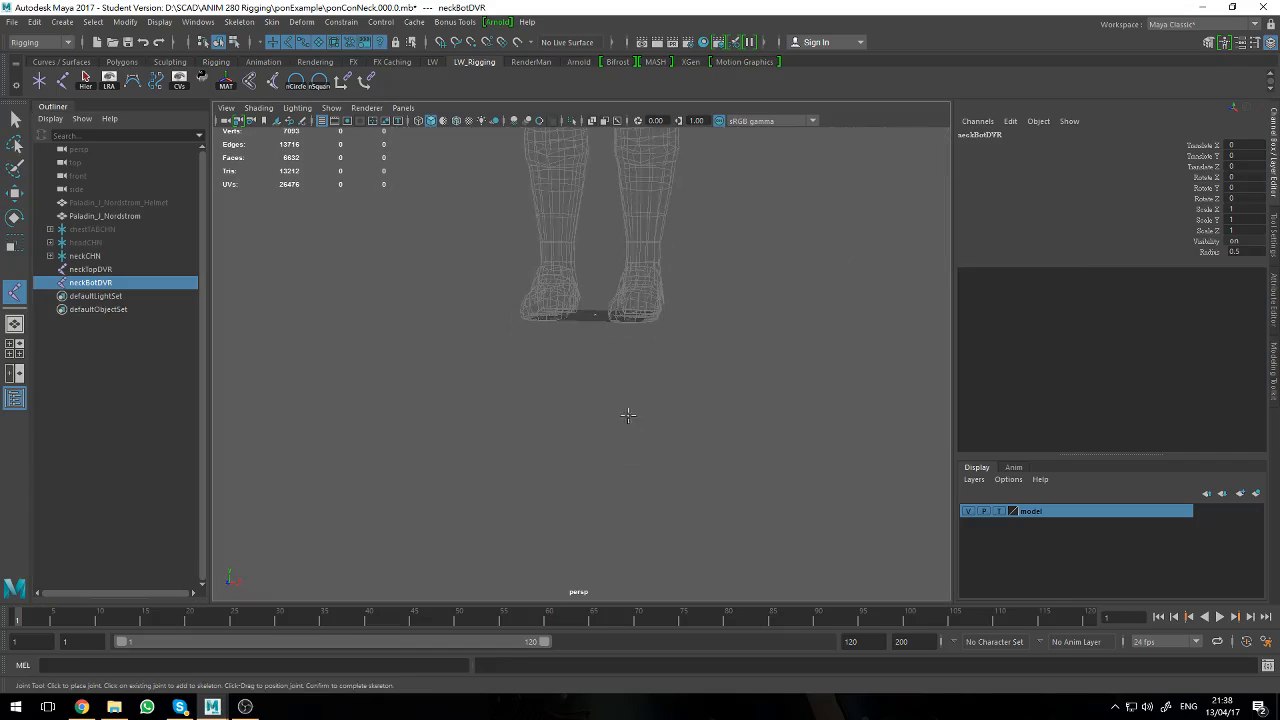
pyautogui.keyDown('alt'); pyautogui.moveTo(629, 400); pyautogui.dragTo(629, 563, button='middle'); pyautogui.keyUp('alt')
pyautogui.scroll(-3, 631, 535)
pyautogui.keyDown('alt'); pyautogui.moveTo(646, 332); pyautogui.dragTo(643, 430, button='middle'); pyautogui.keyUp('alt')
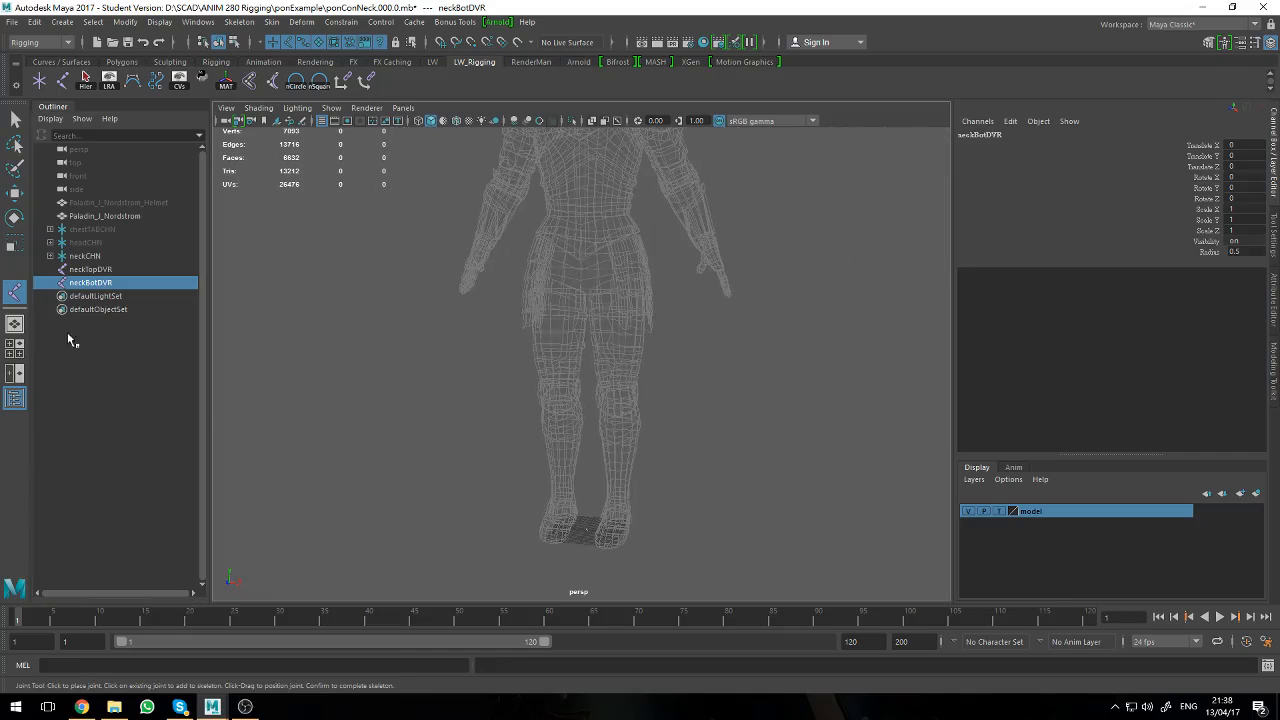
pyautogui.click(84, 268)
pyautogui.click(102, 285)
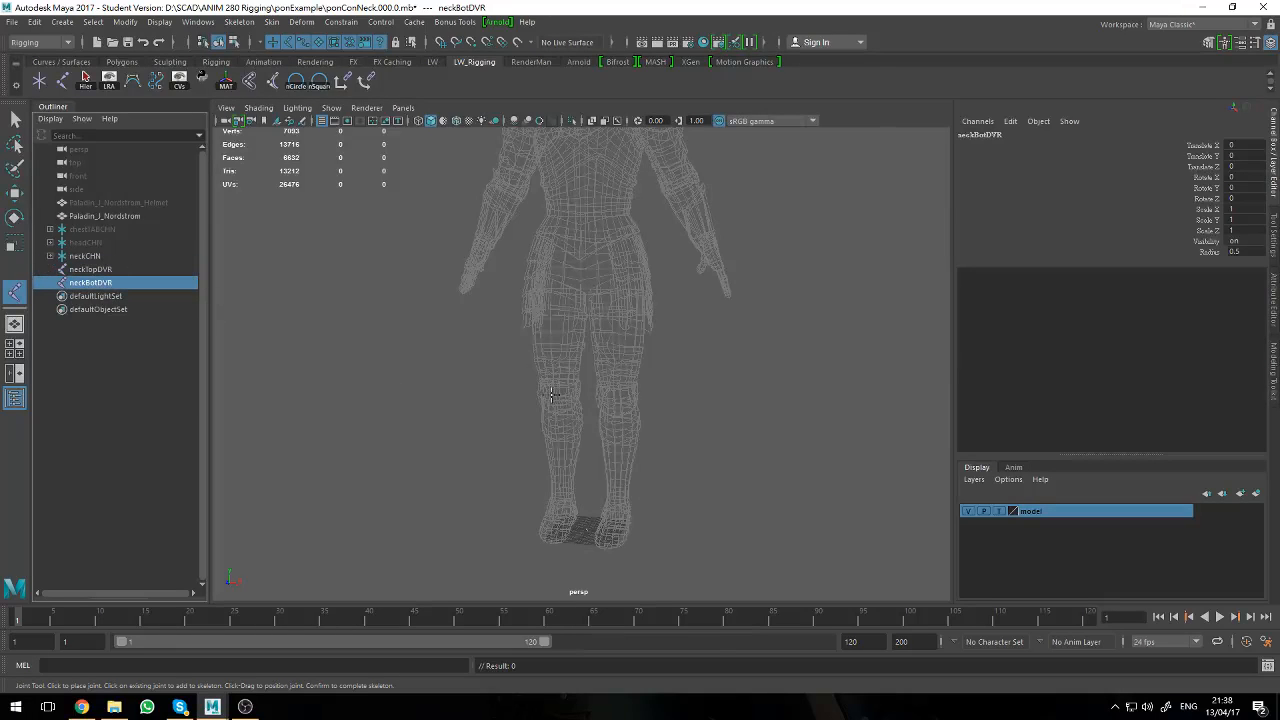
pyautogui.scroll(-1, 551, 395)
pyautogui.scroll(1, 551, 395)
pyautogui.keyDown('alt'); pyautogui.moveTo(511, 345); pyautogui.dragTo(514, 400, button='middle'); pyautogui.keyUp('alt')
pyautogui.scroll(-2, 506, 450)
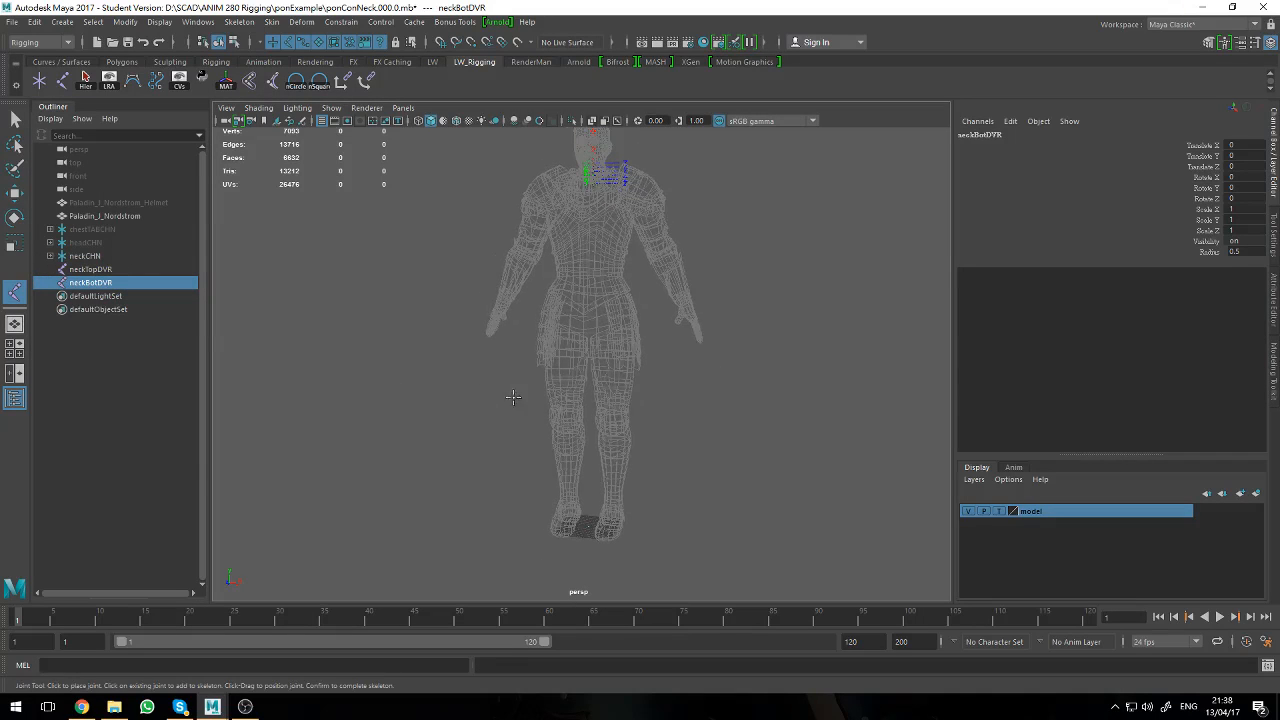
pyautogui.click(135, 271)
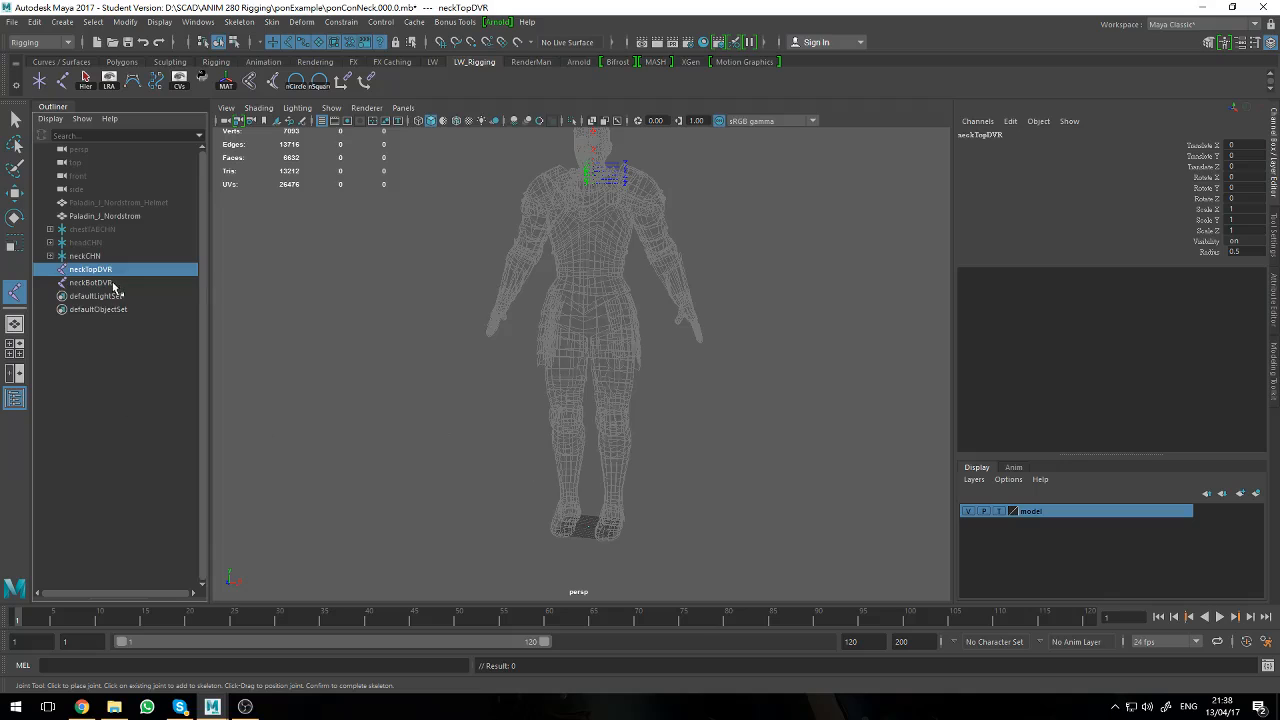
pyautogui.click(100, 283)
pyautogui.click(100, 270)
pyautogui.click(100, 283)
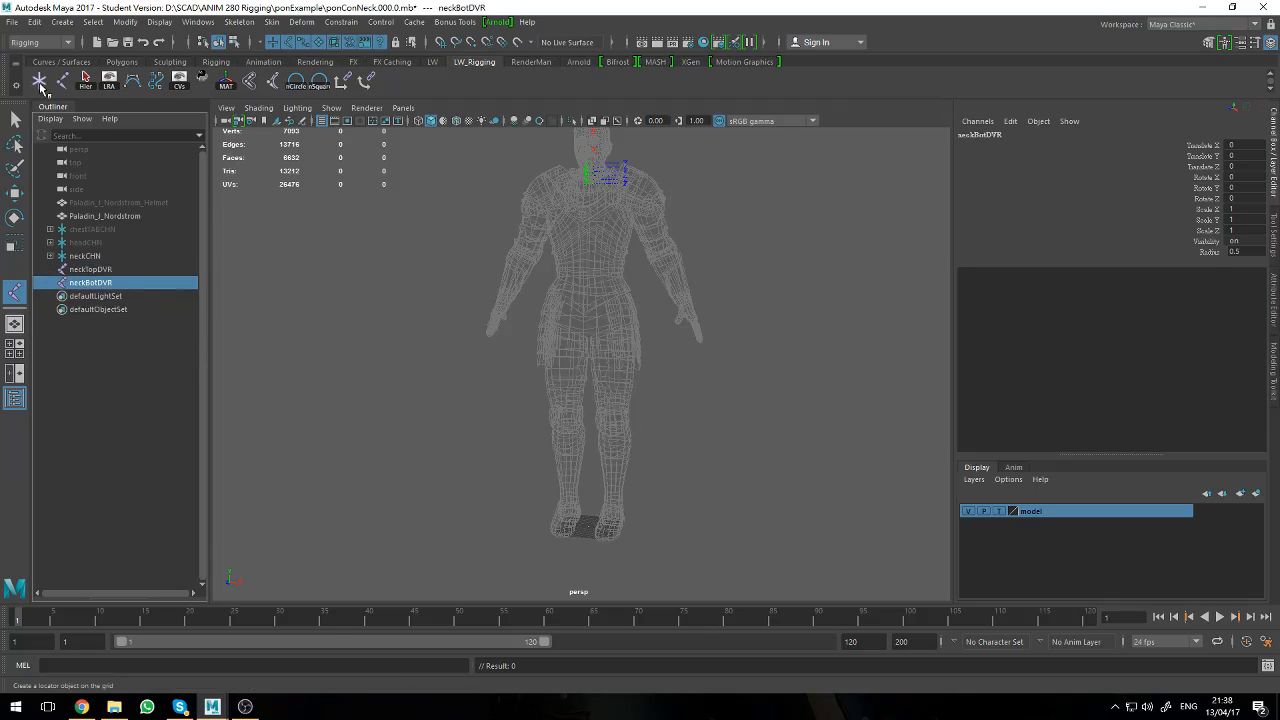
# - Create two locators at the grid origin and rename the first one as neckTopCHN
pyautogui.click(40, 84)
pyautogui.click(40, 84)
pyautogui.click(105, 296)
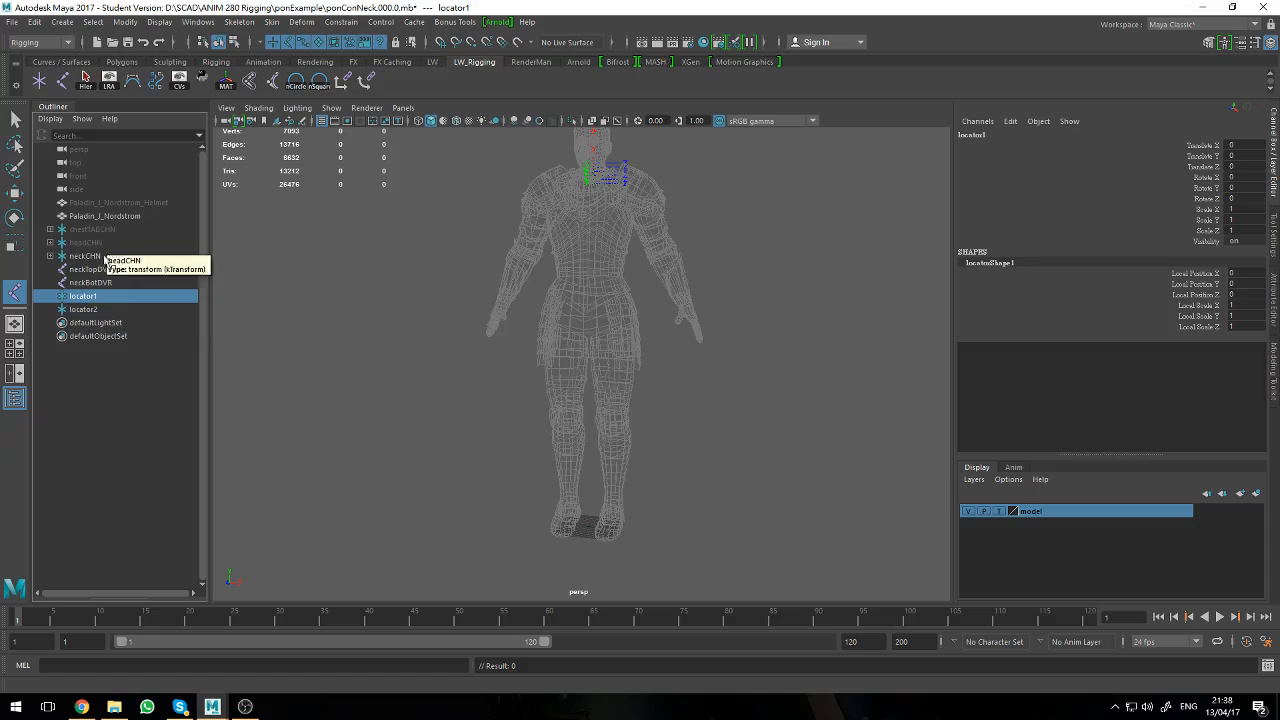
pyautogui.doubleClick(104, 270)
pyautogui.hotkey('ctrl', 'c')
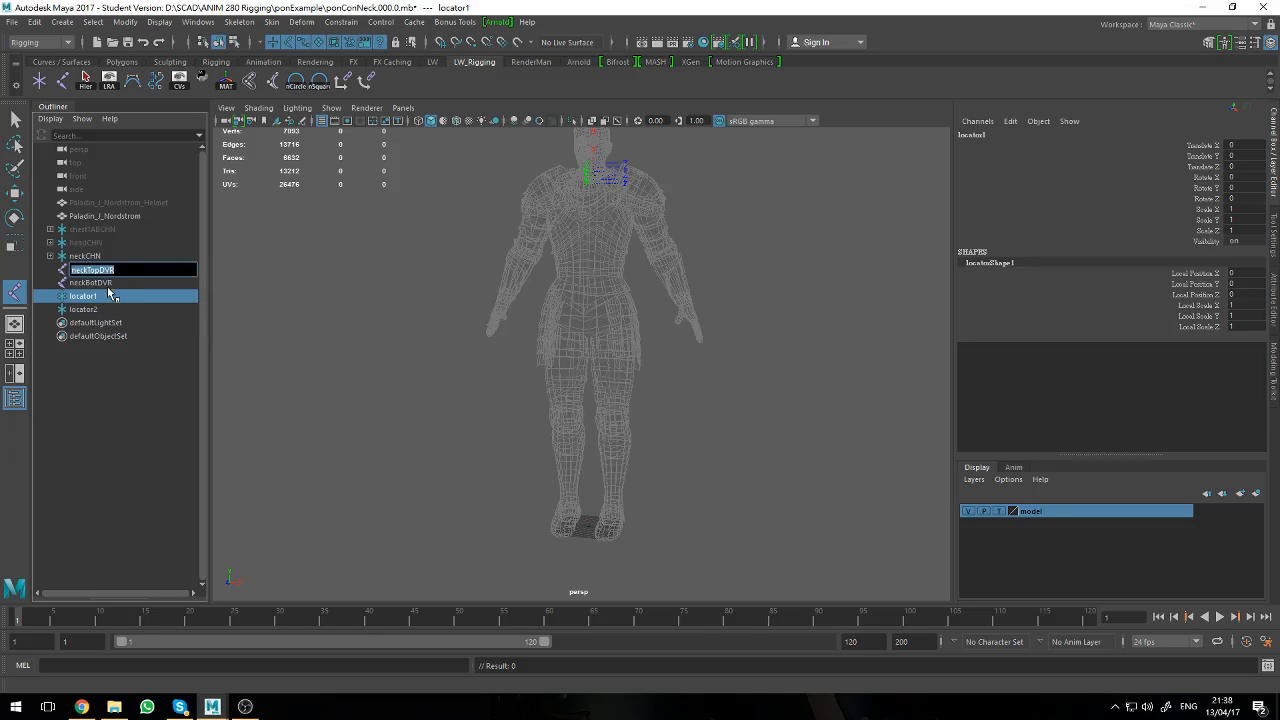
pyautogui.doubleClick(108, 296)
pyautogui.hotkey('ctrl', 'v')
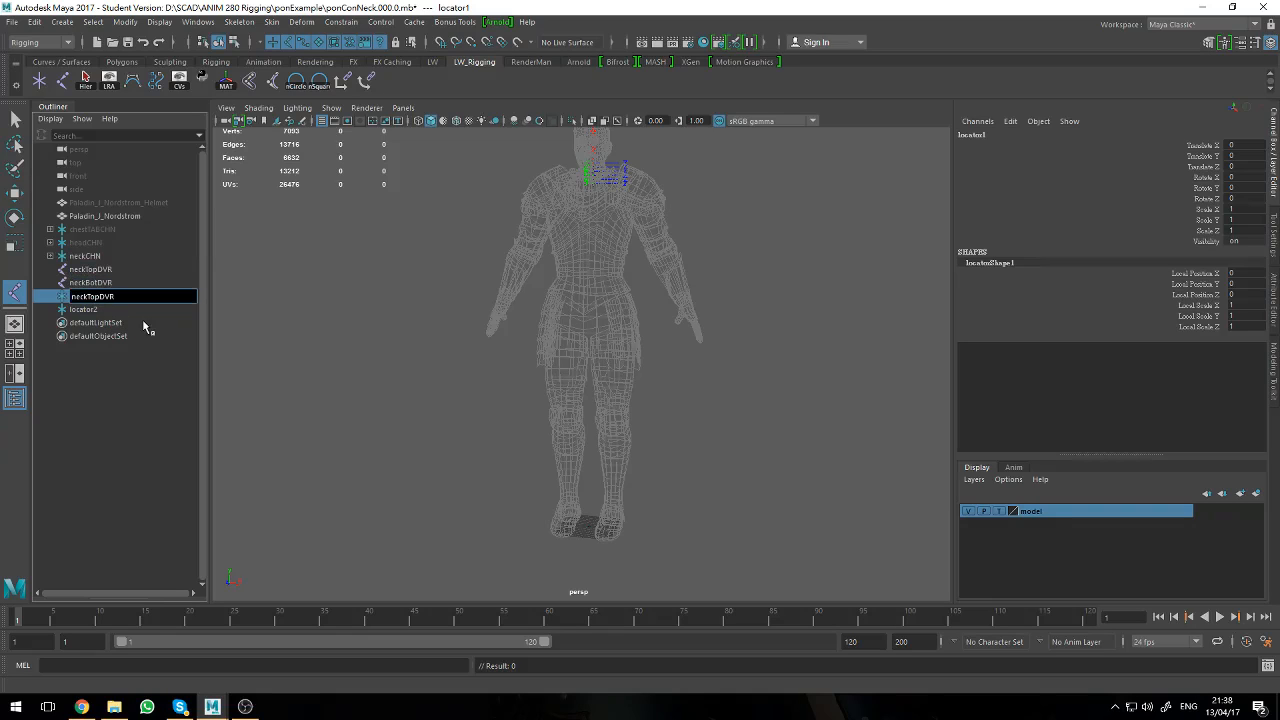
pyautogui.press('Return')
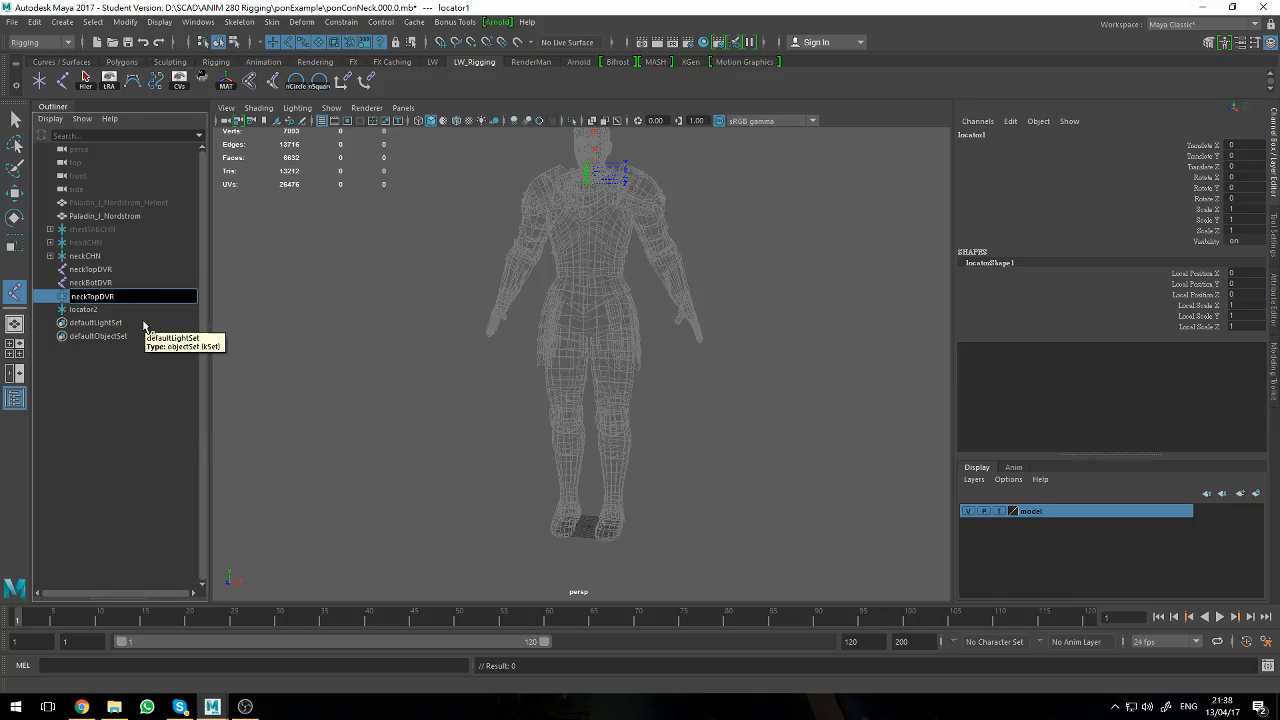
pyautogui.press('BackSpace')
pyautogui.press('BackSpace')
# - Rename the second locator as neckBitCHN
pyautogui.doubleClick(90, 310)
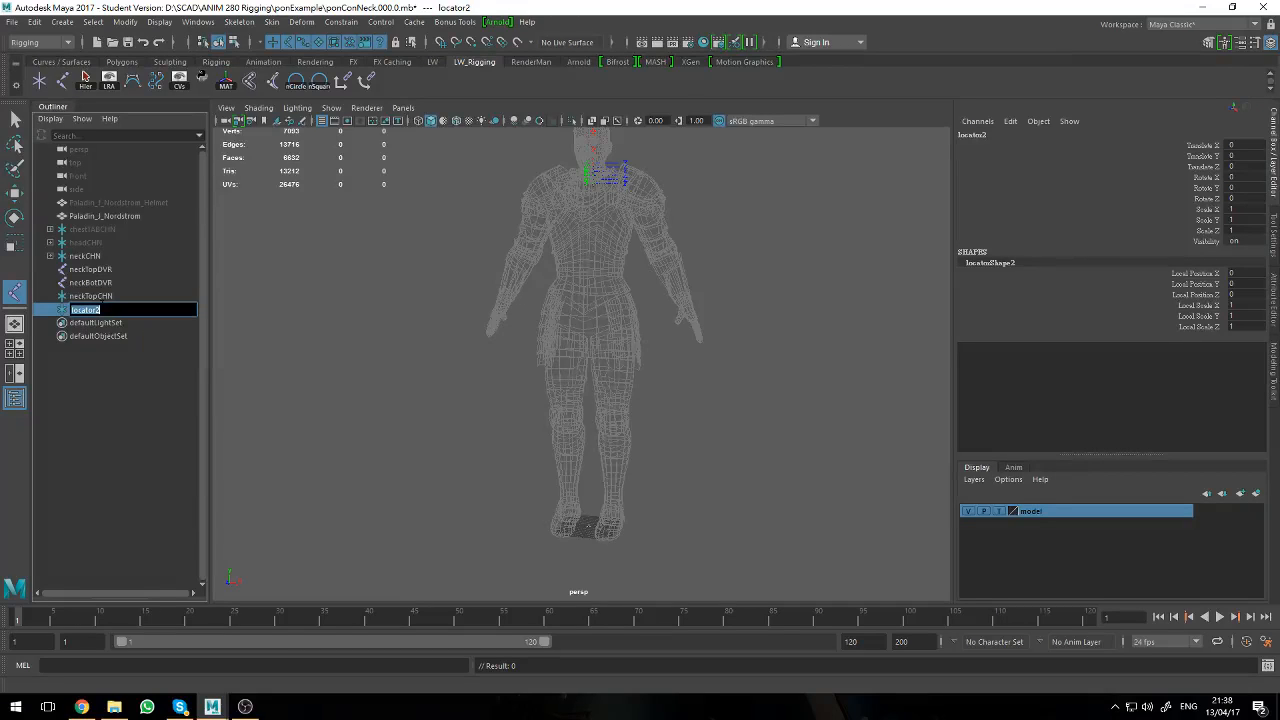
pyautogui.hotkey('ctrl', 'v')
pyautogui.press('Delete')
pyautogui.press('Delete')
pyautogui.press('Delete')
pyautogui.write('Bot')
pyautogui.press('Delete')
pyautogui.press('Delete')
pyautogui.write('neckBitCHN')
pyautogui.press('Return')
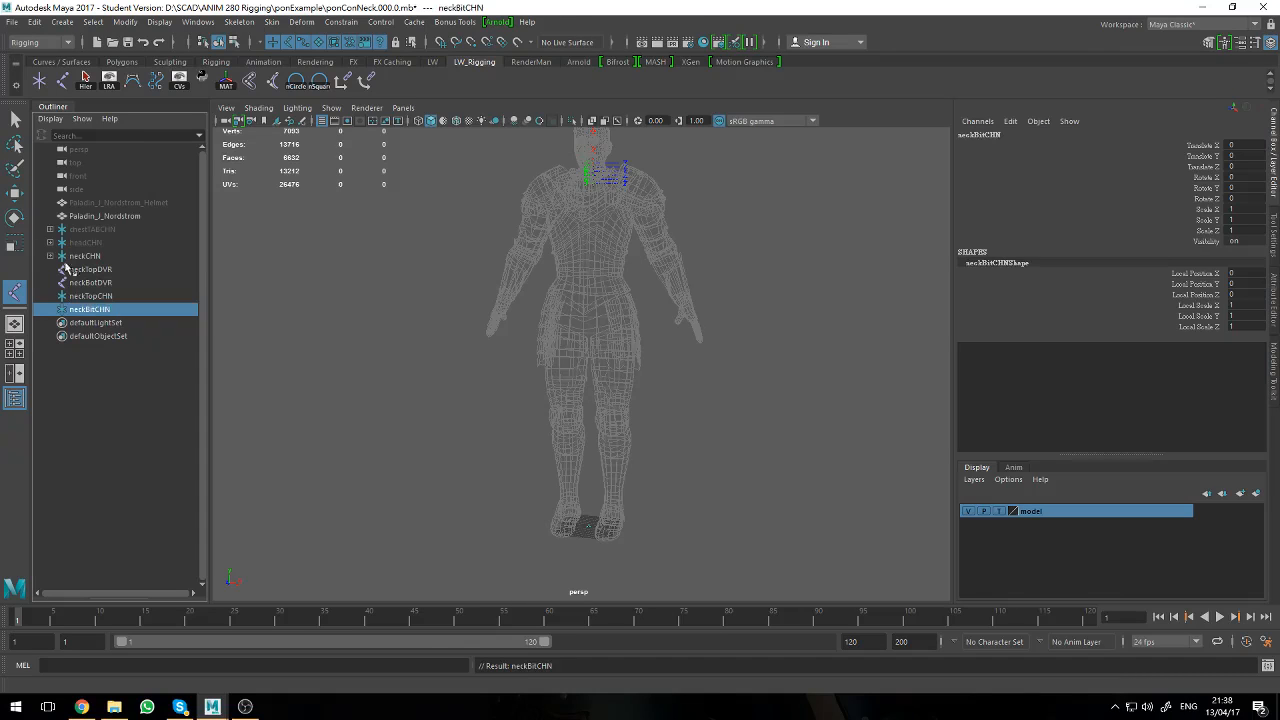
# - Decline the incoming call and correct the second locator's name to neckBotCHN
pyautogui.doubleClick(98, 314)
pyautogui.click(442, 625)
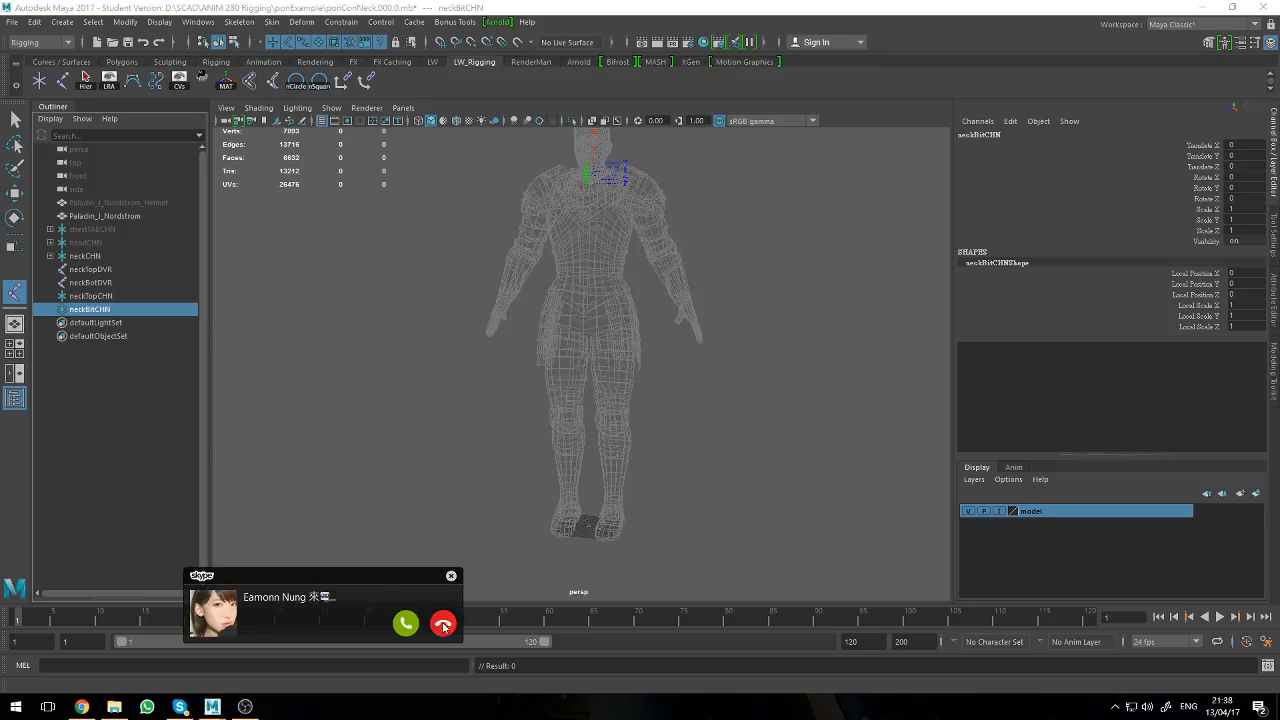
pyautogui.doubleClick(89, 311)
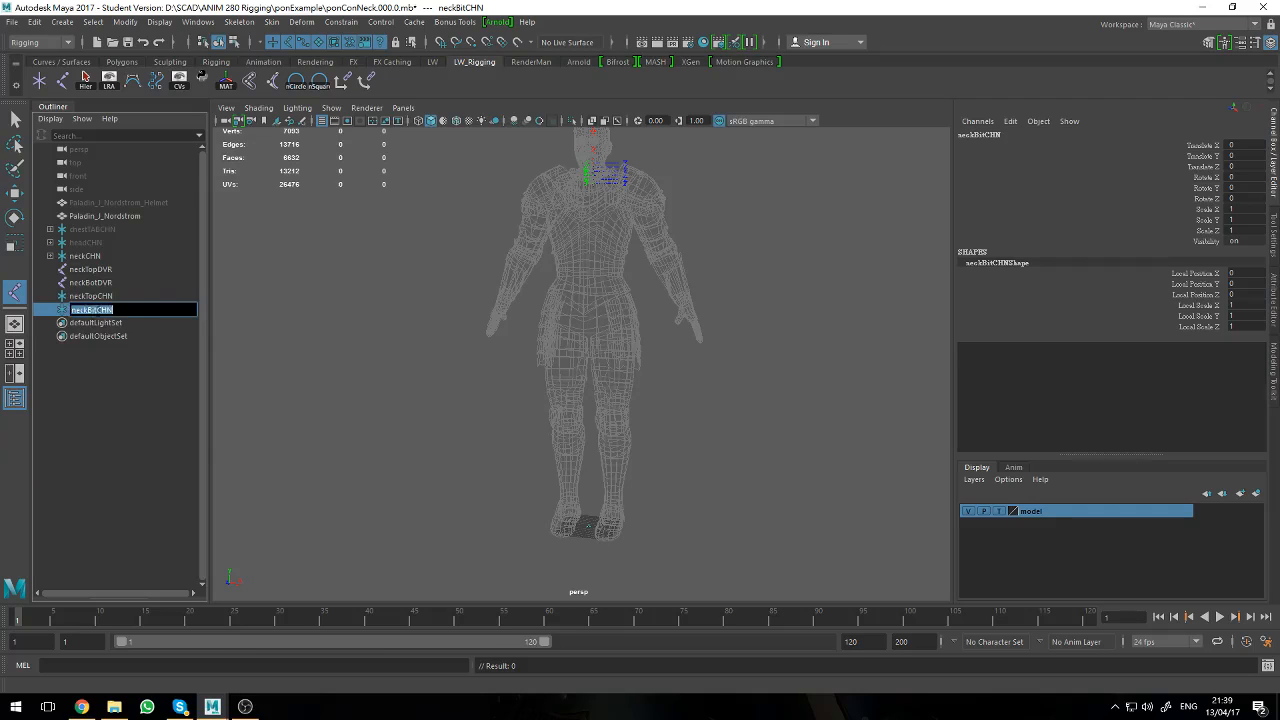
pyautogui.click(95, 310)
pyautogui.press('BackSpace')
pyautogui.write('o')
pyautogui.press('Return')
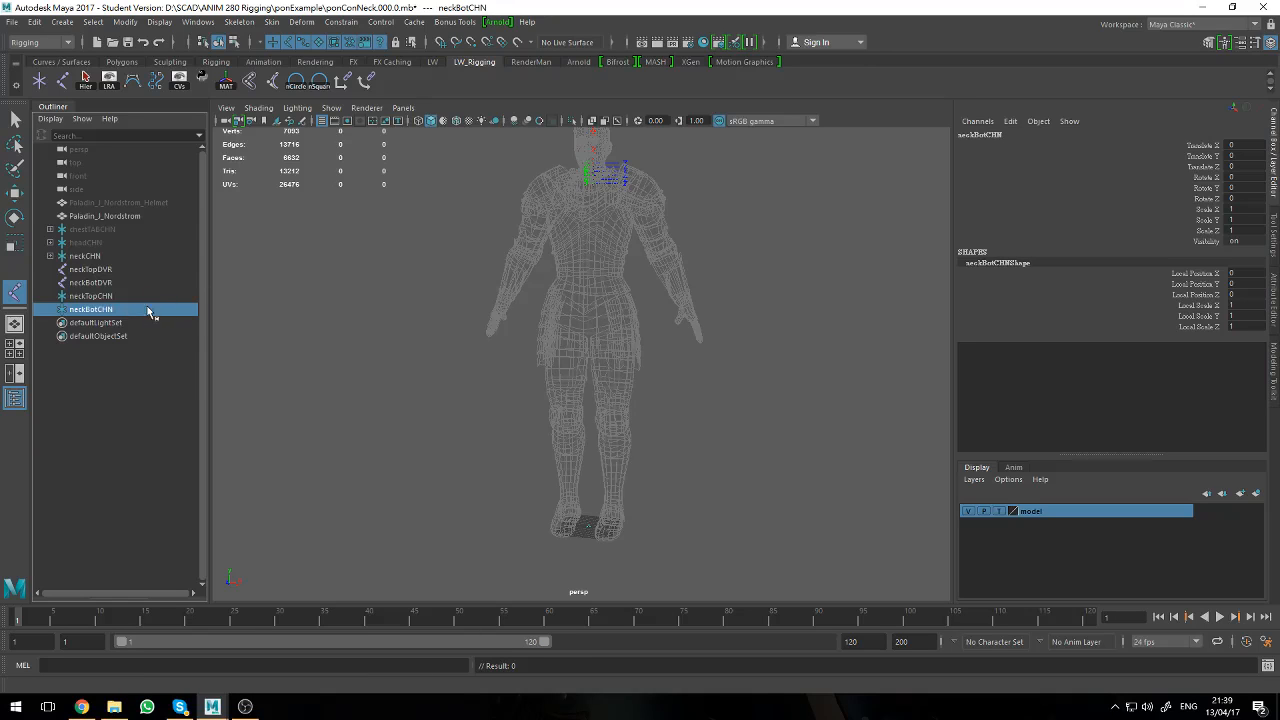
# - Check the transform values of the neckTopDVR and neckBotDVR joints against those of the neckTopCHN and neckBotCHN locators
pyautogui.click(146, 299)
pyautogui.click(138, 271)
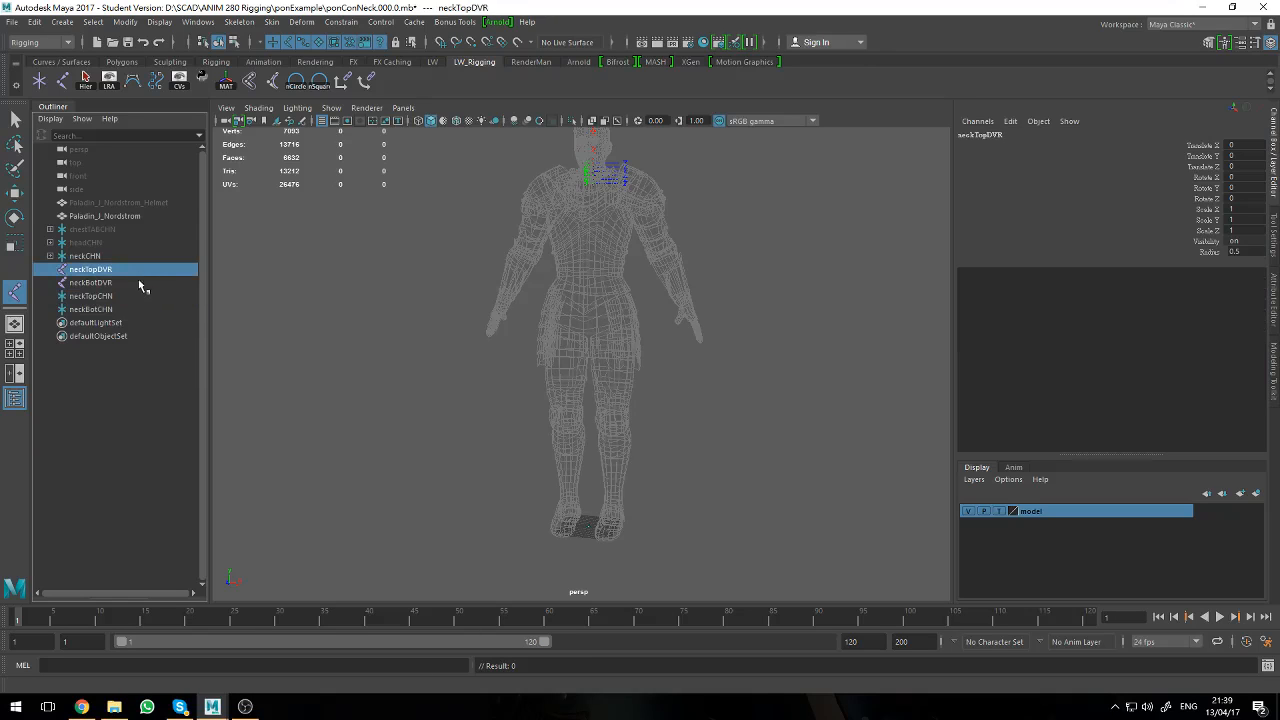
pyautogui.click(138, 281)
pyautogui.click(136, 297)
pyautogui.click(131, 271)
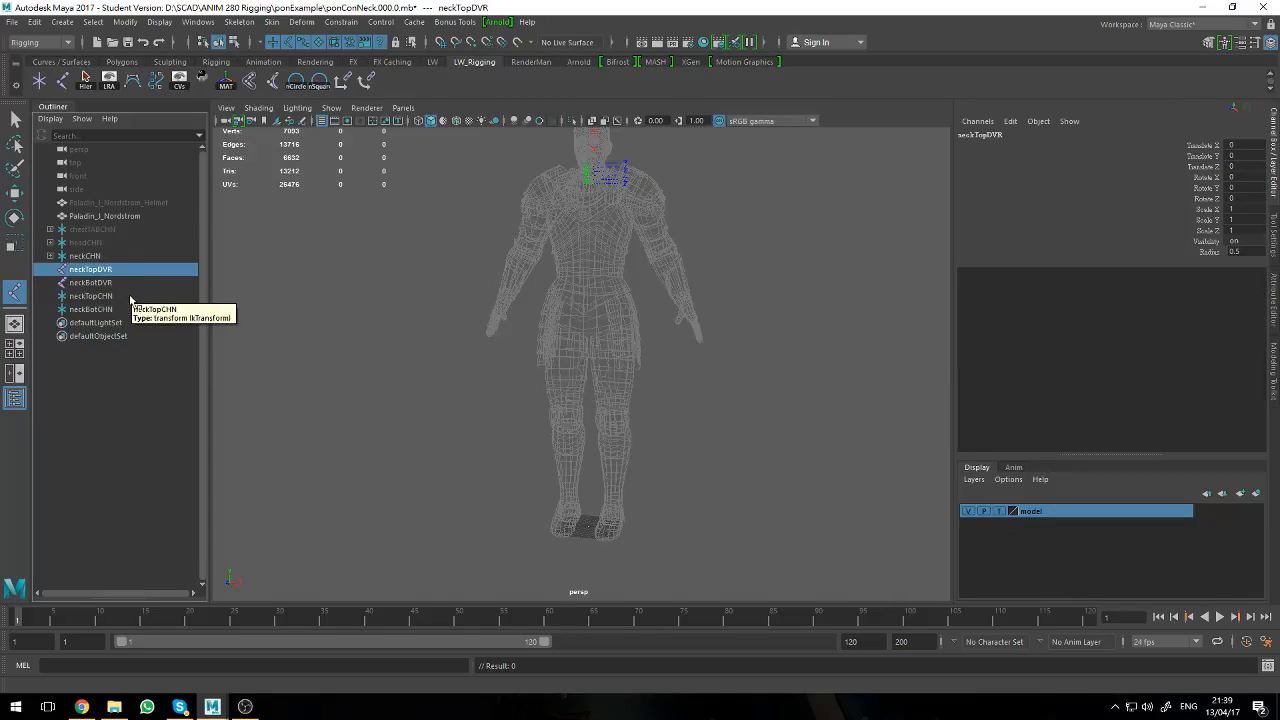
pyautogui.click(130, 297)
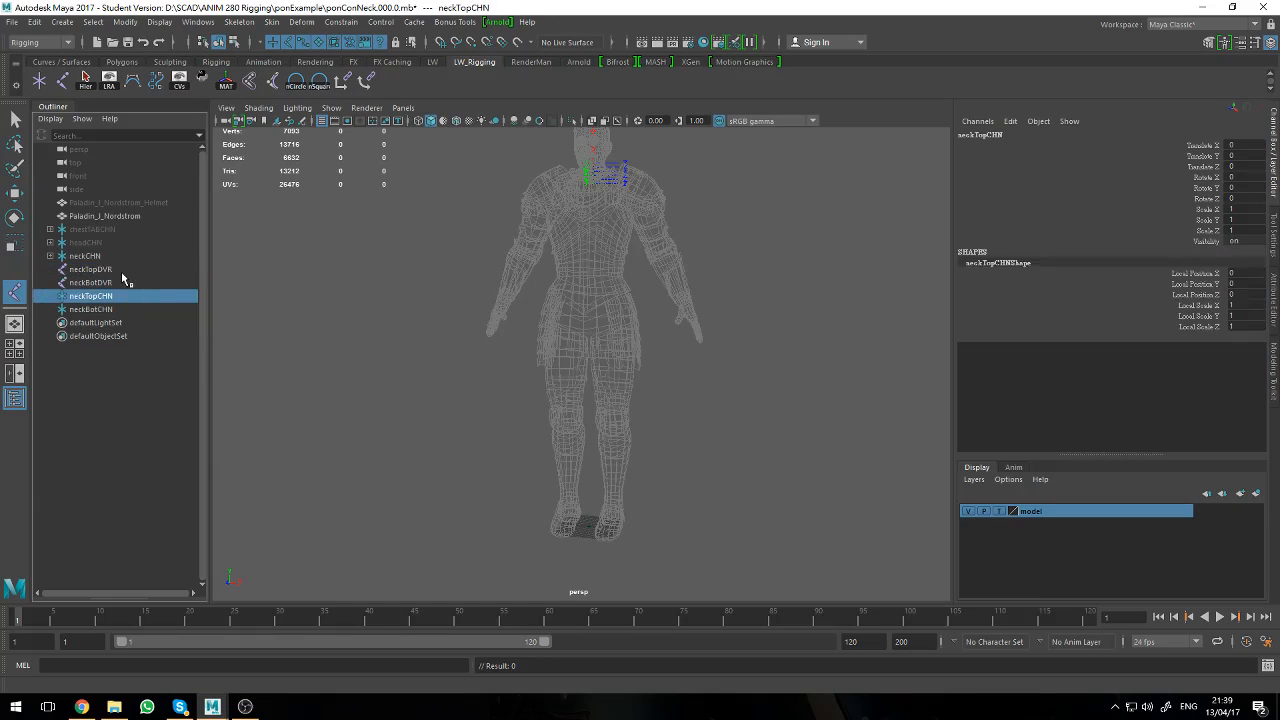
pyautogui.click(121, 270)
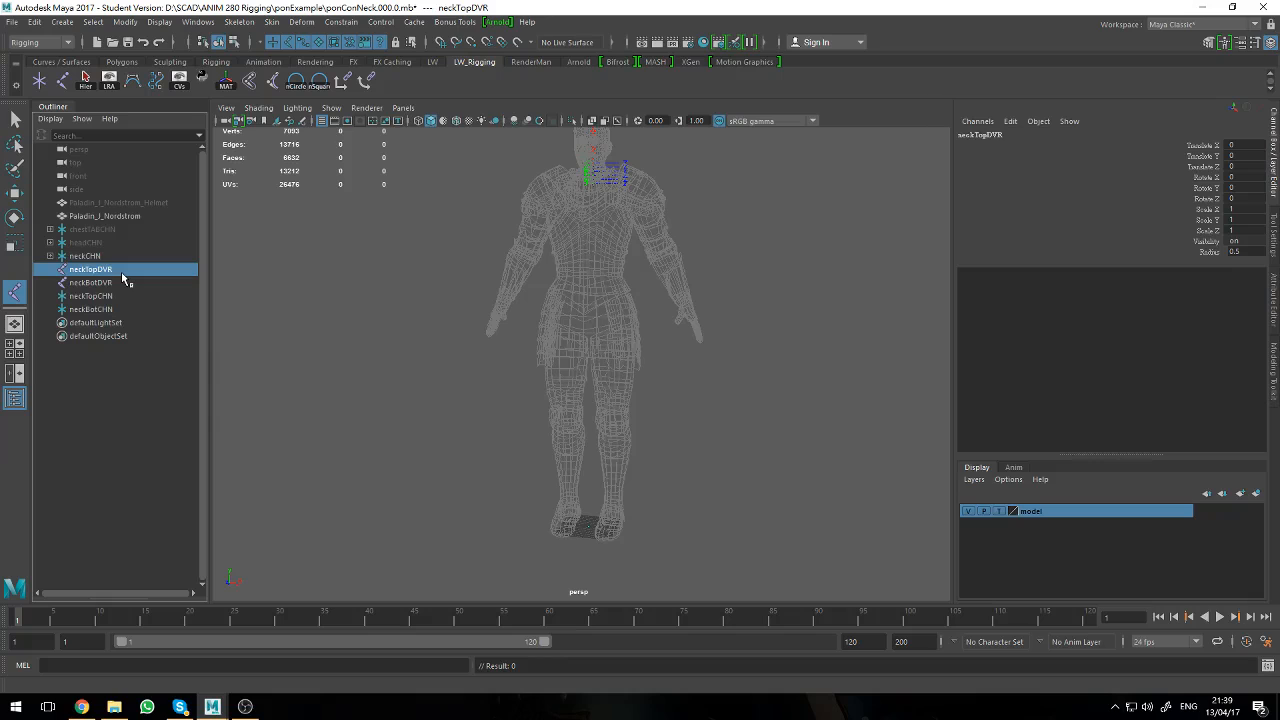
pyautogui.click(120, 286)
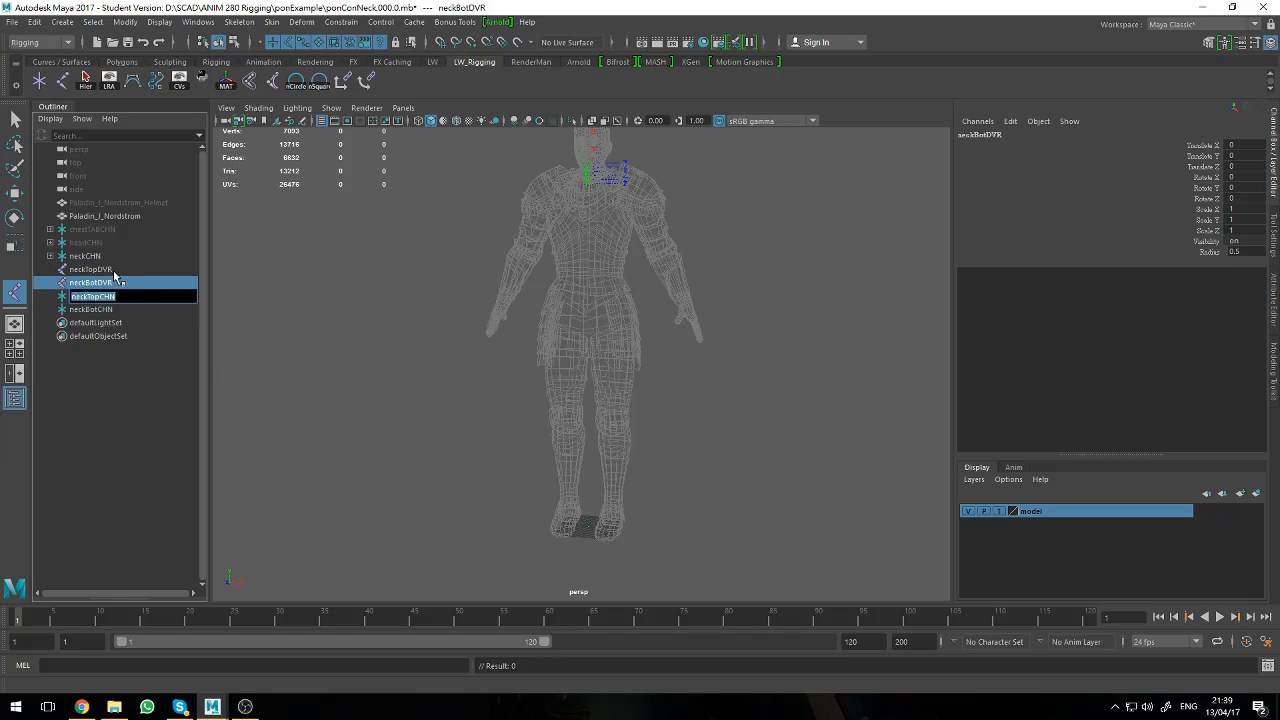
pyautogui.click(114, 271)
pyautogui.click(119, 297)
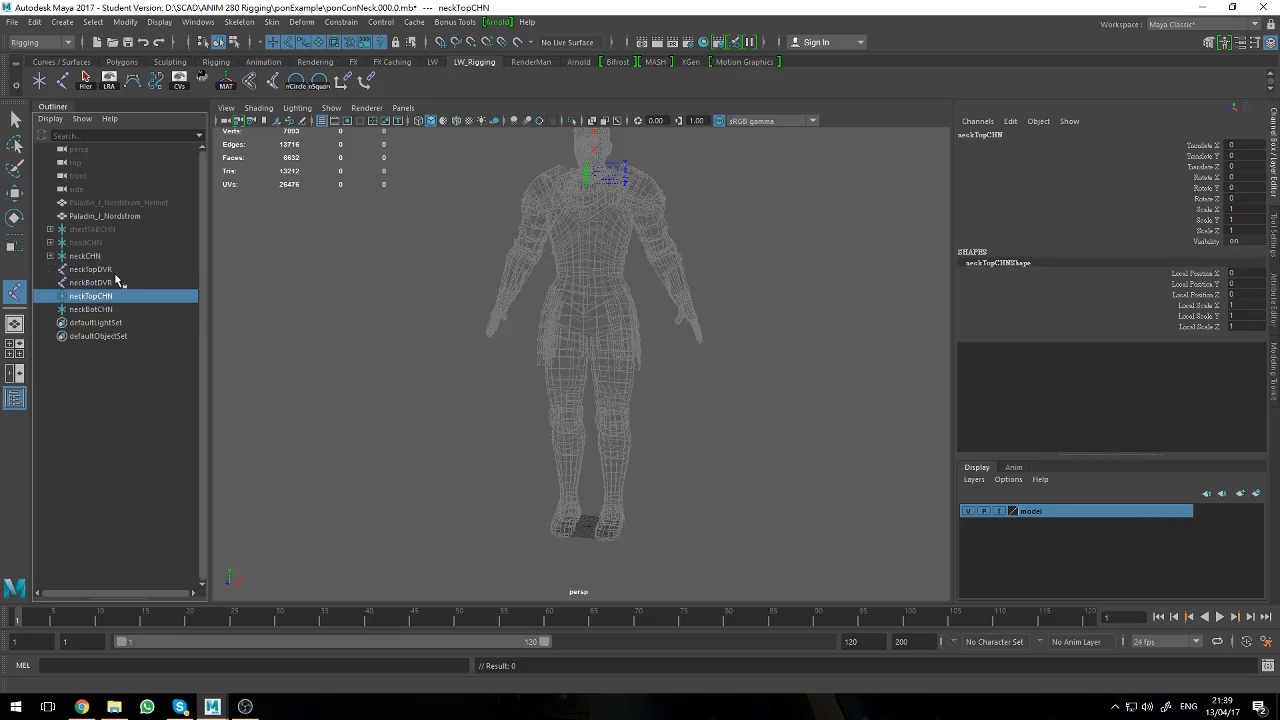
pyautogui.click(116, 277)
pyautogui.click(117, 298)
pyautogui.click(118, 311)
pyautogui.moveTo(114, 270); pyautogui.dragTo(118, 313)
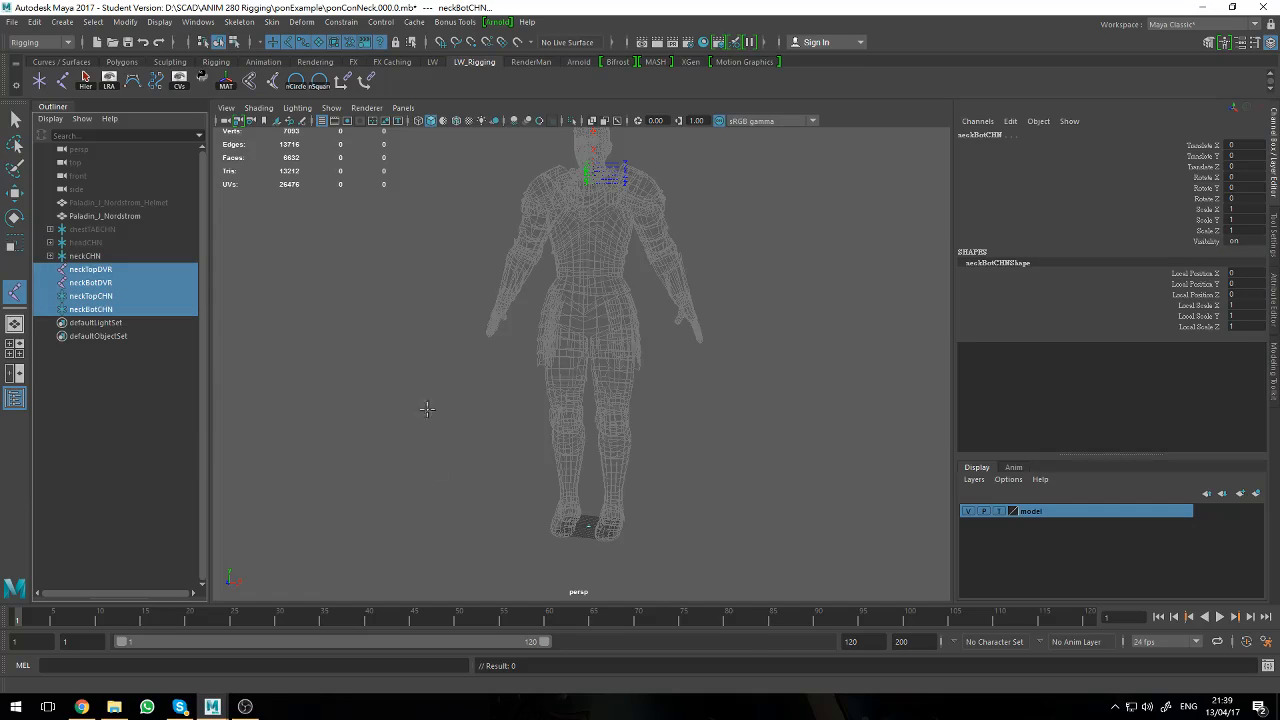
pyautogui.click(96, 463)
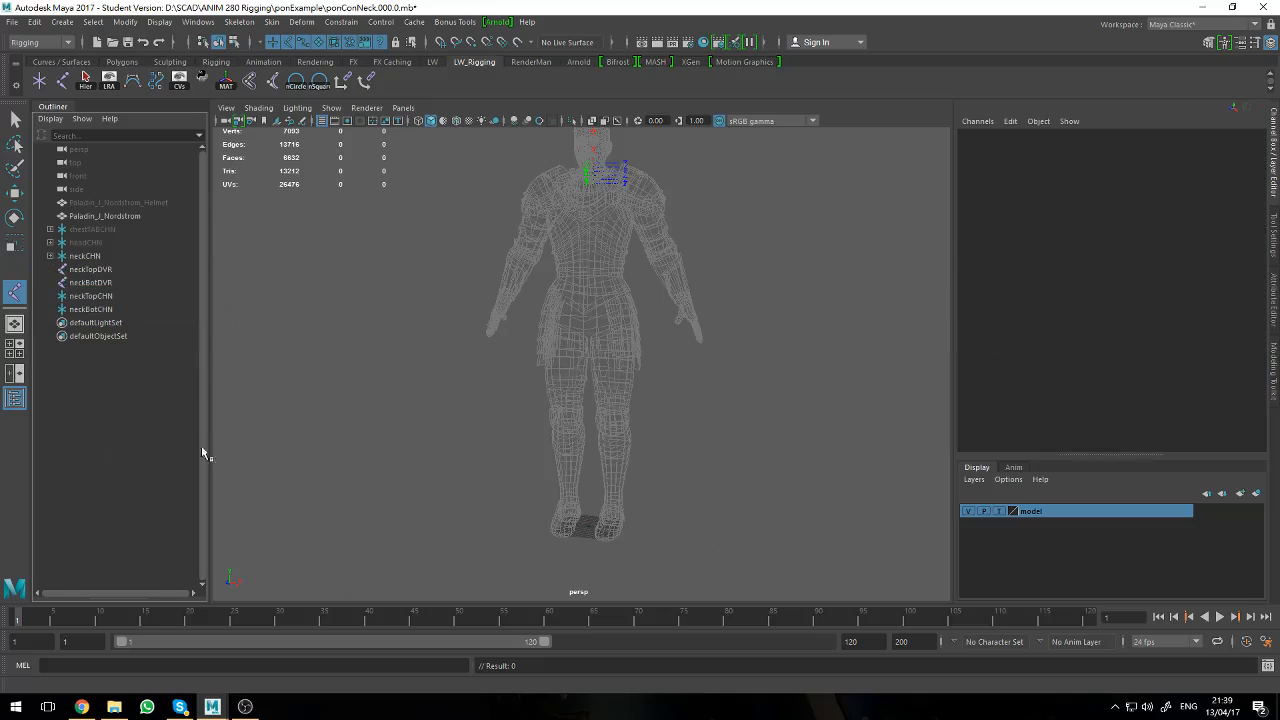
# - Parent neckTopDVR under the neckTopCHN locator and neckBotDVR under neckBotCHN, and expand both hierarchies
pyautogui.click(112, 270)
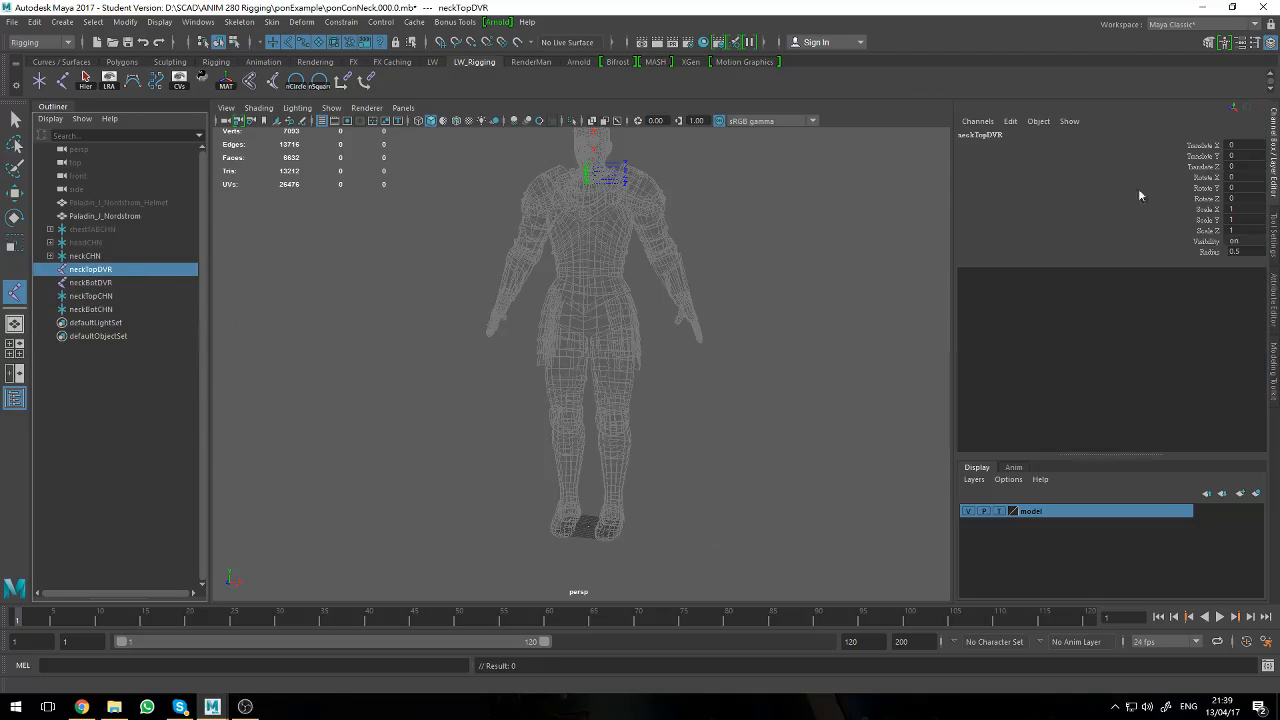
pyautogui.moveTo(98, 273); pyautogui.dragTo(105, 307, button='middle')
pyautogui.click(108, 270)
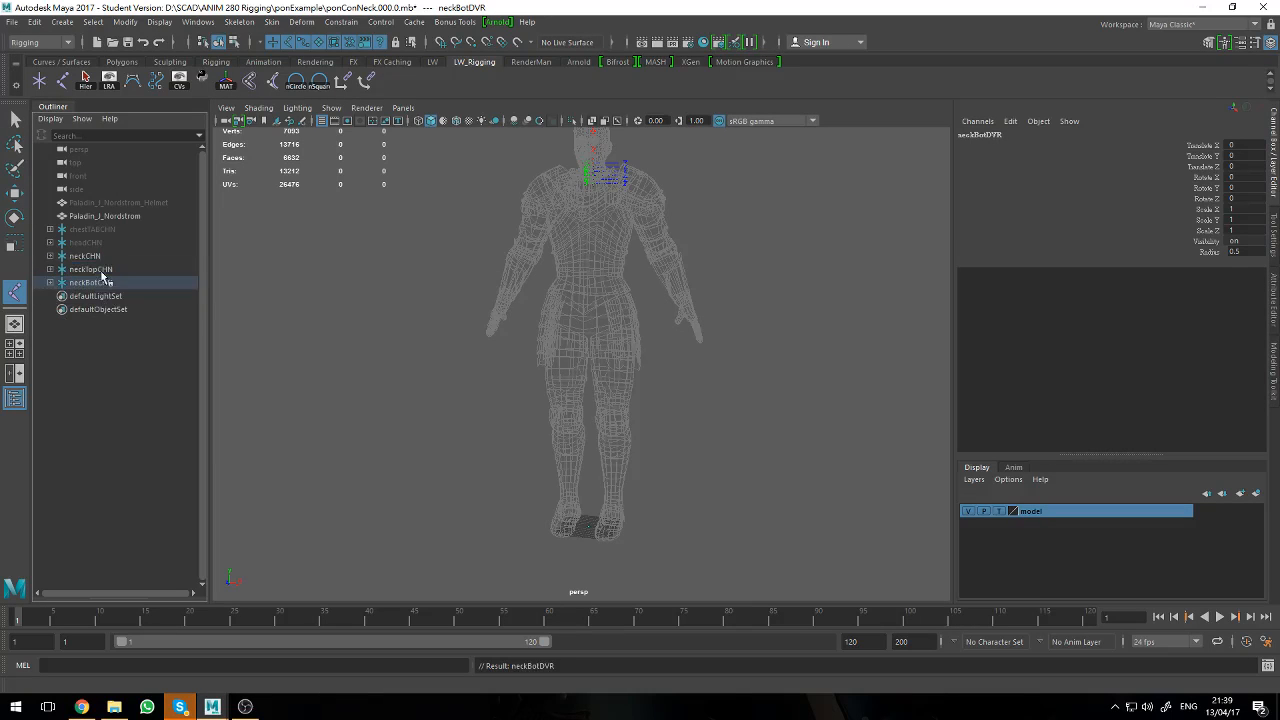
pyautogui.click(104, 283)
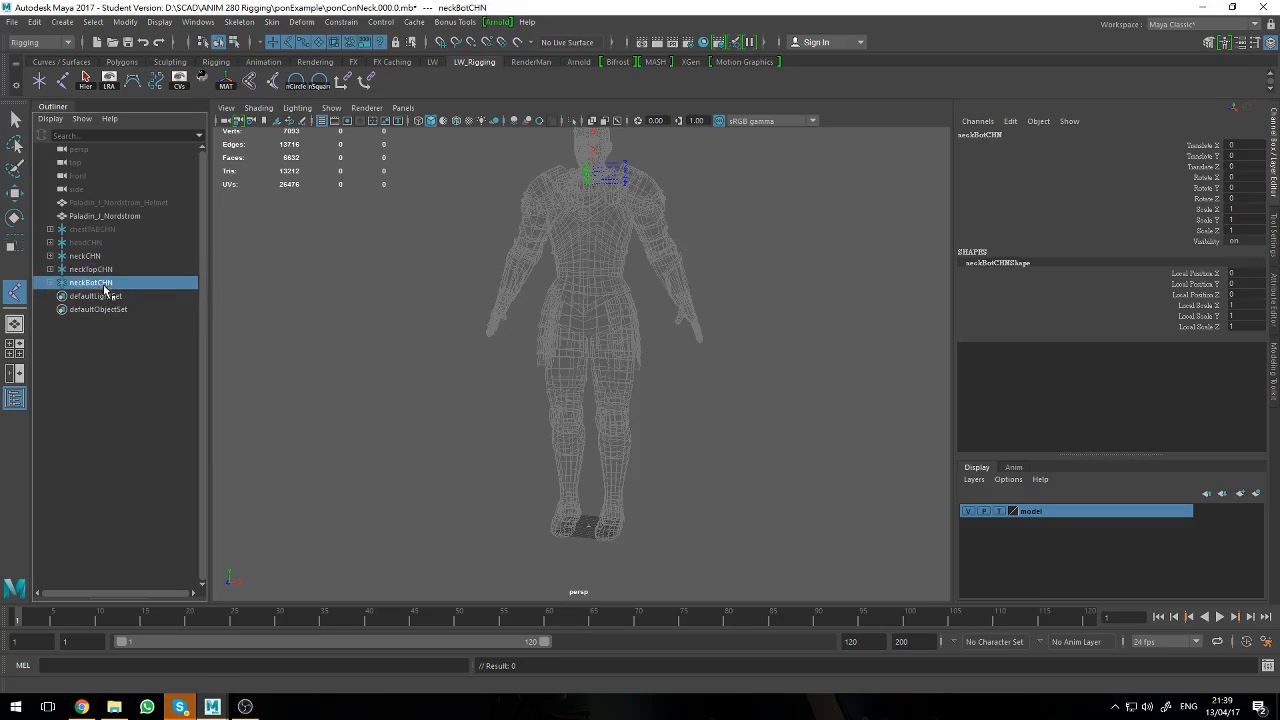
pyautogui.click(51, 270)
pyautogui.click(50, 296)
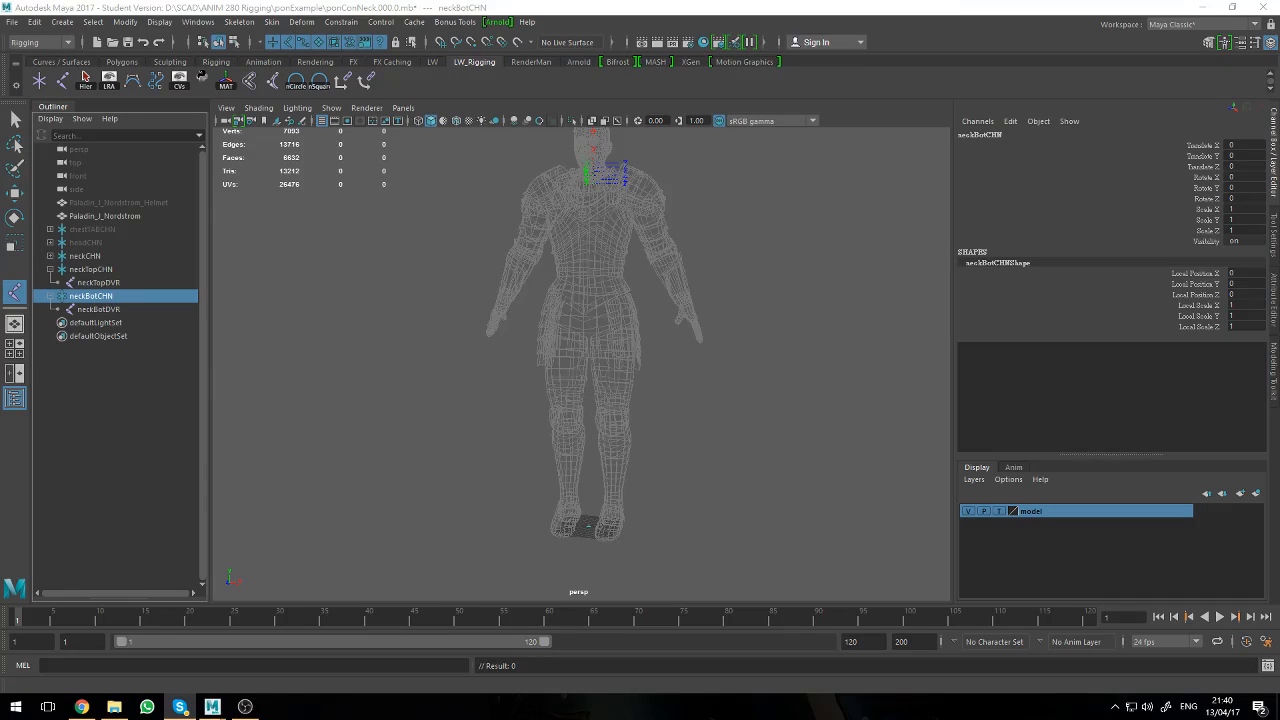
# - Compare the transform values of the neckTopCHN locator and its child joint neckTopDVR with the full character in view
pyautogui.hotkey('alt', 'Tab')
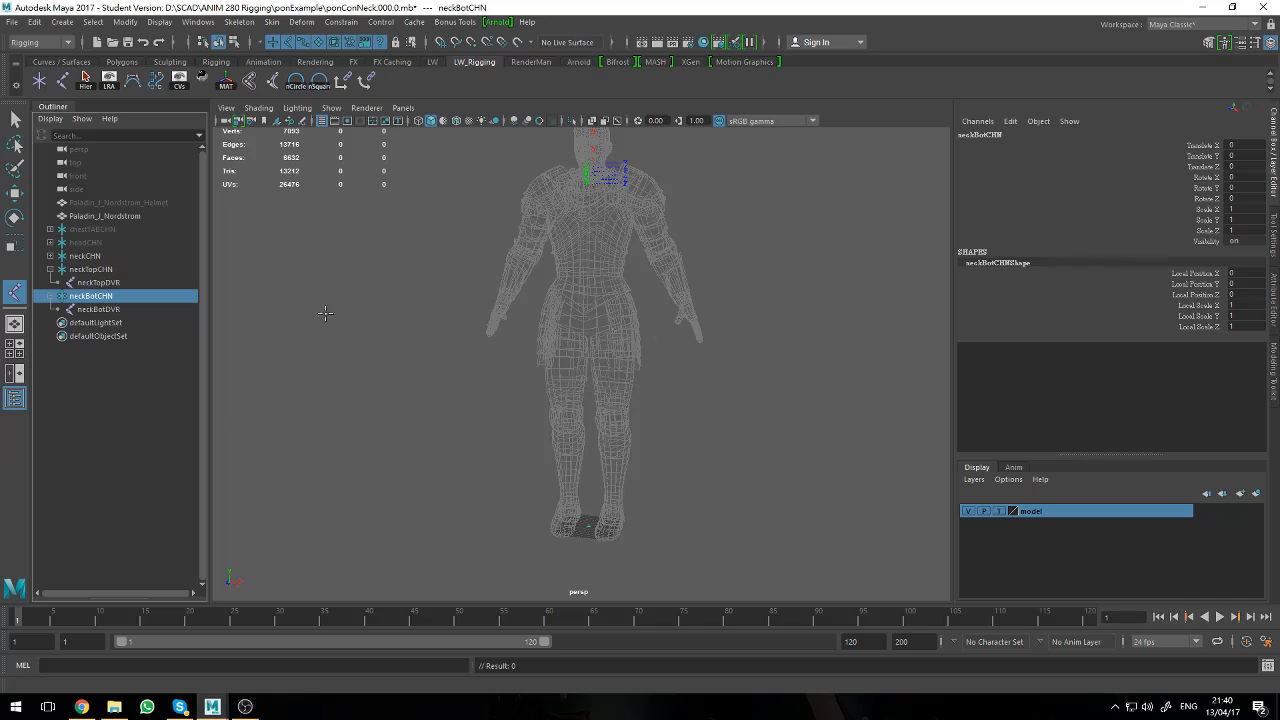
pyautogui.scroll(3, 375, 320)
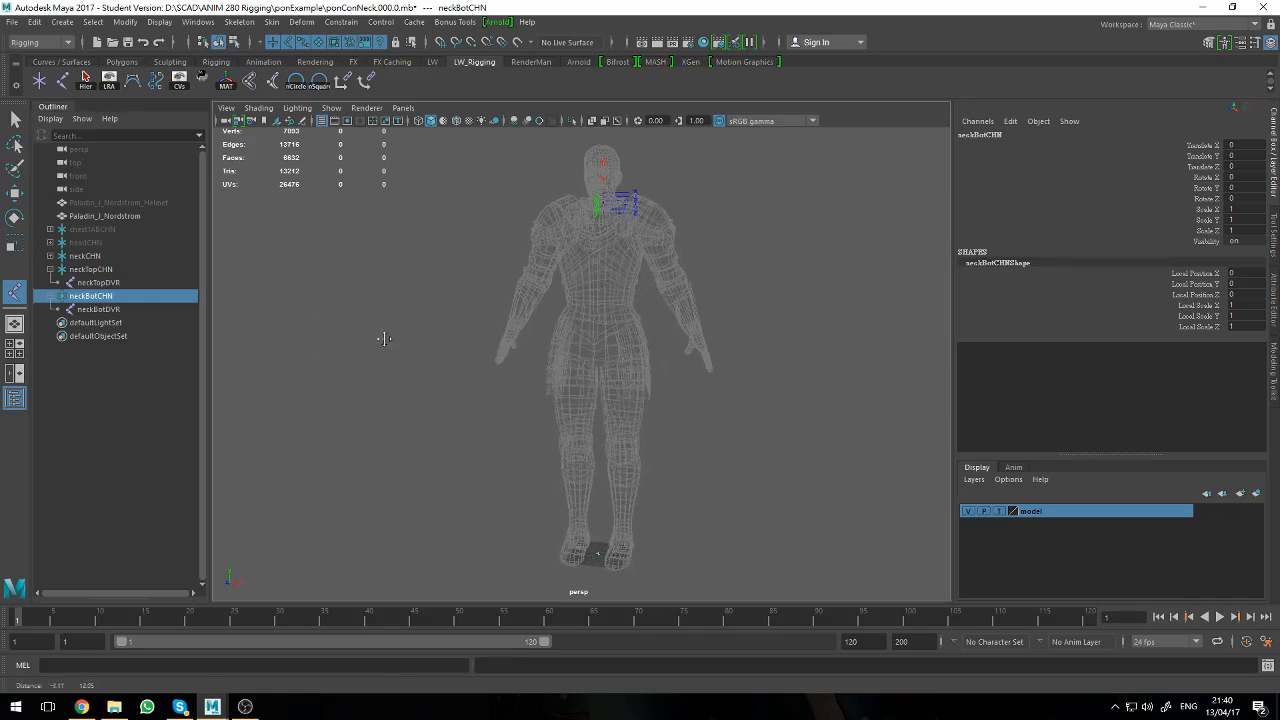
pyautogui.click(112, 270)
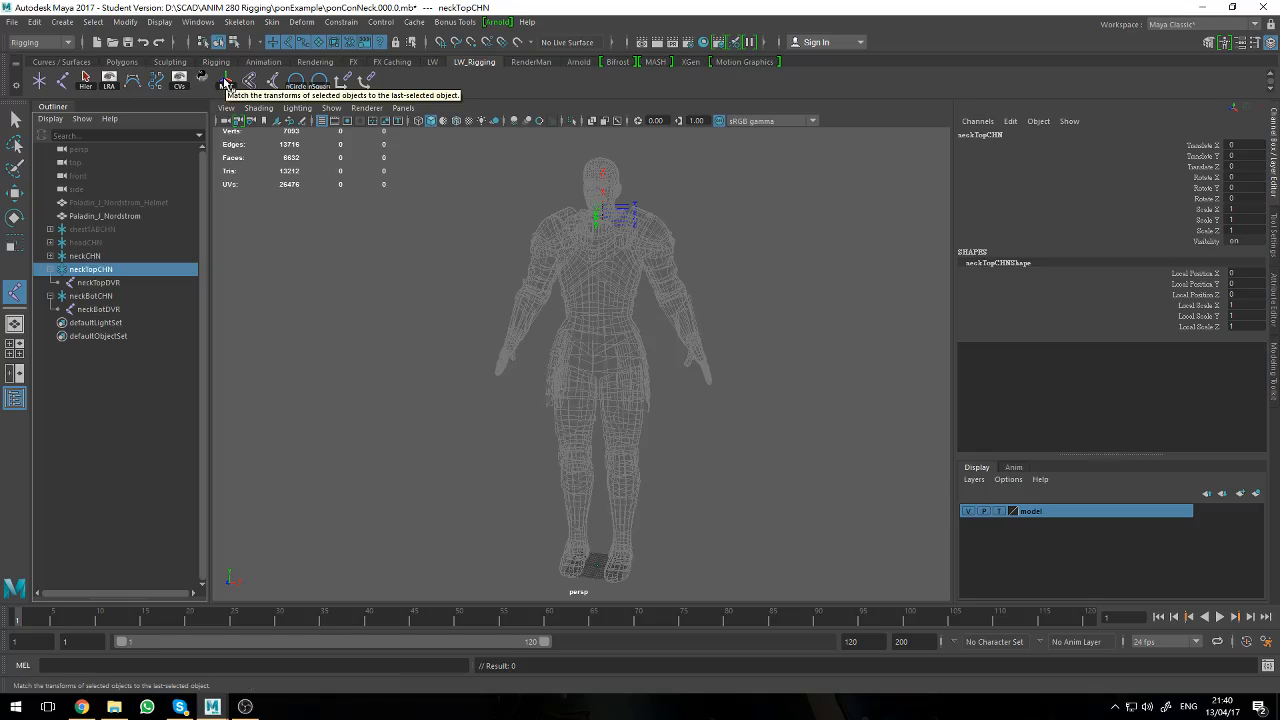
pyautogui.keyDown('alt'); pyautogui.moveTo(423, 323); pyautogui.dragTo(397, 326); pyautogui.keyUp('alt')
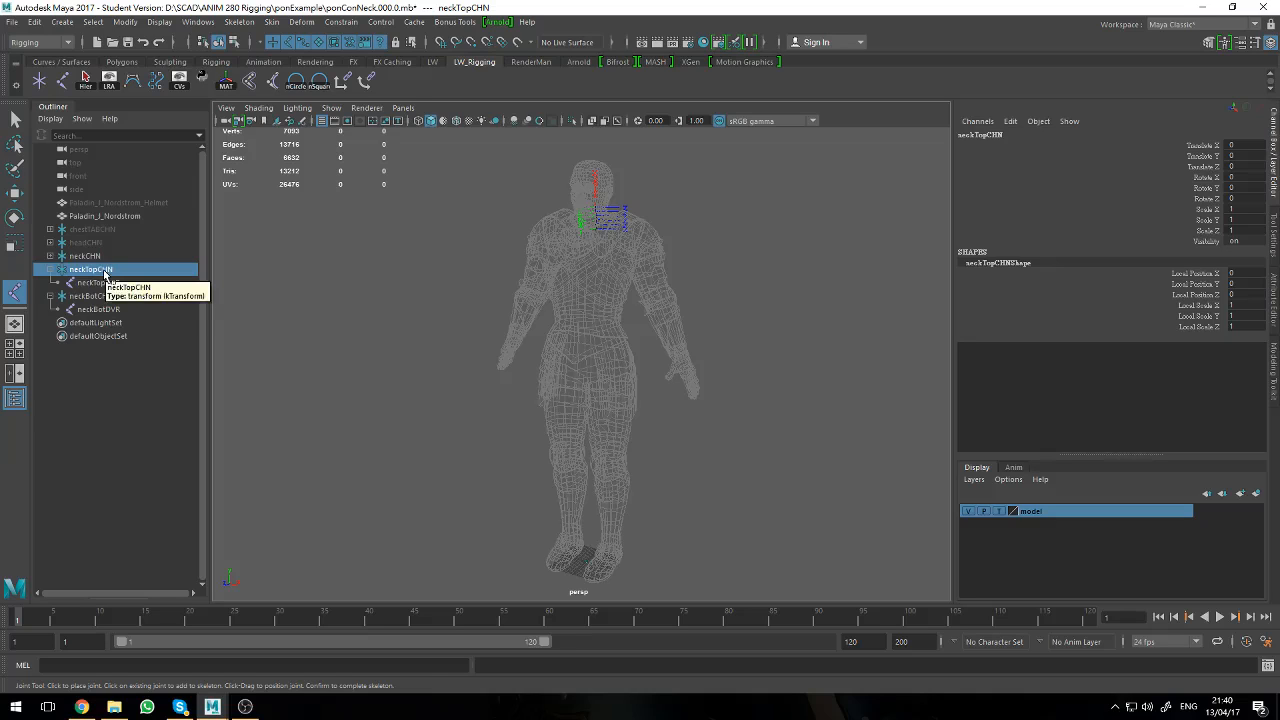
pyautogui.moveTo(104, 272); pyautogui.dragTo(113, 276, button='middle')
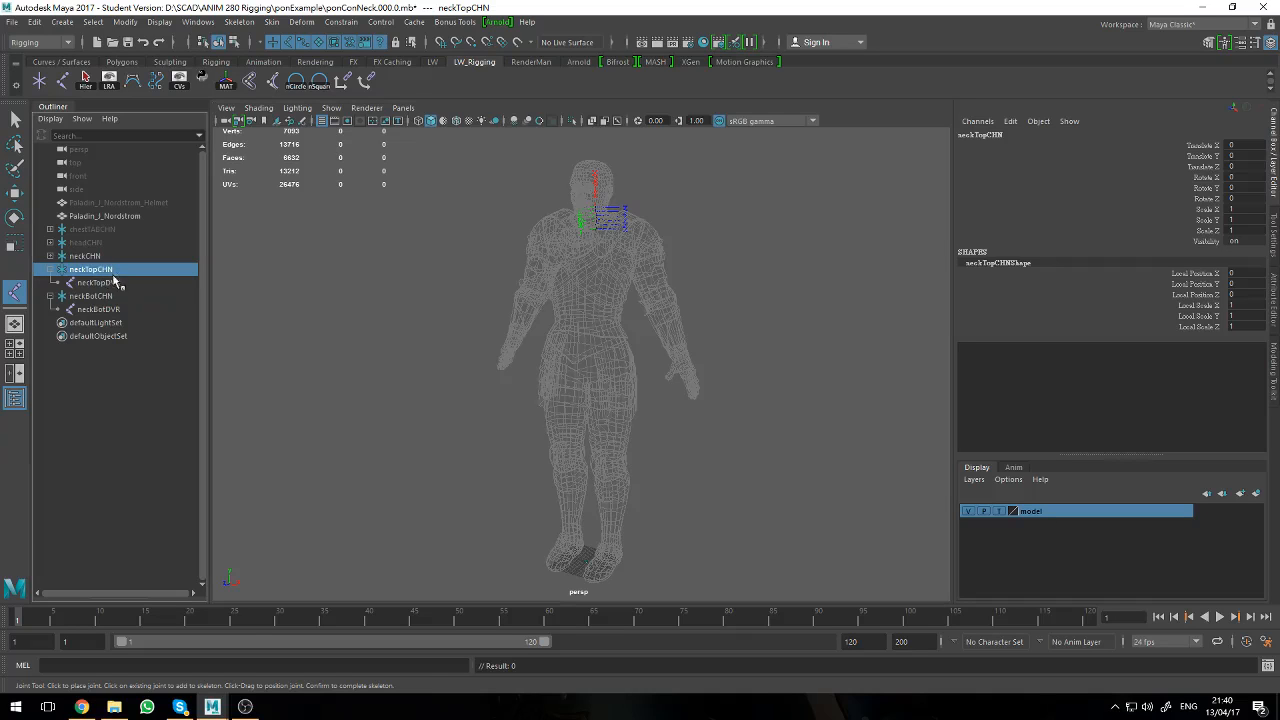
pyautogui.click(117, 284)
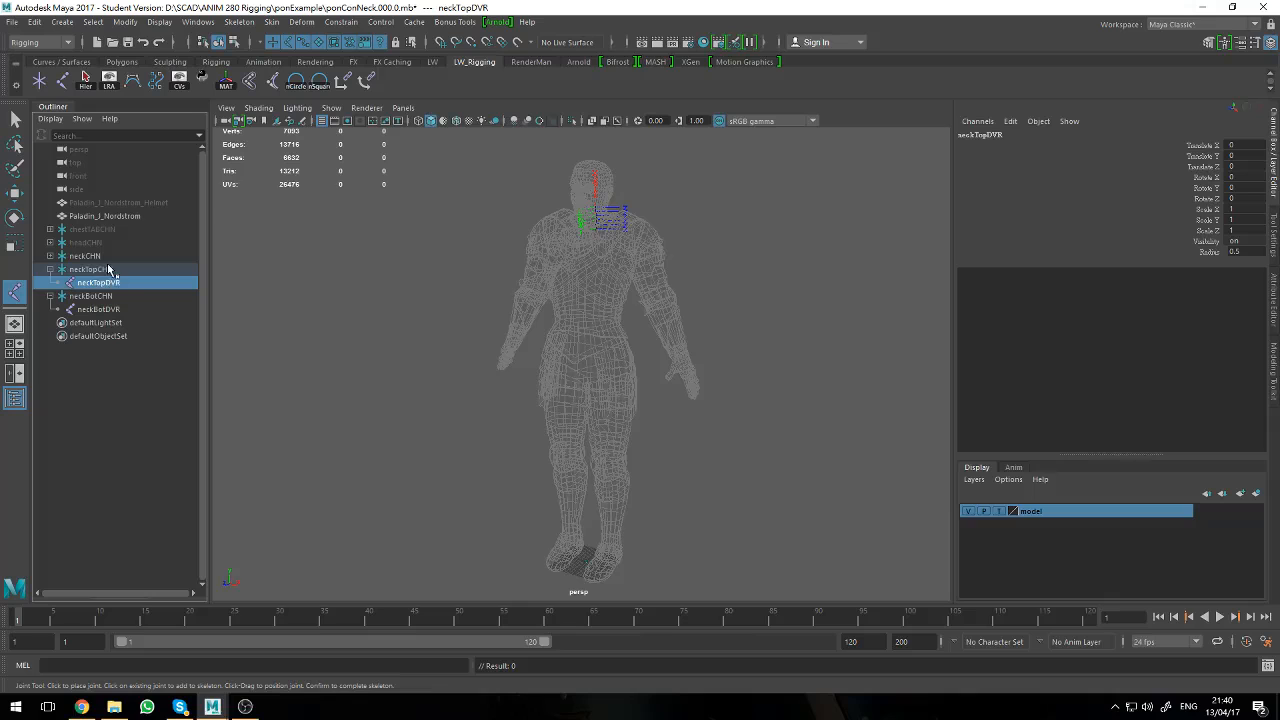
pyautogui.click(113, 270)
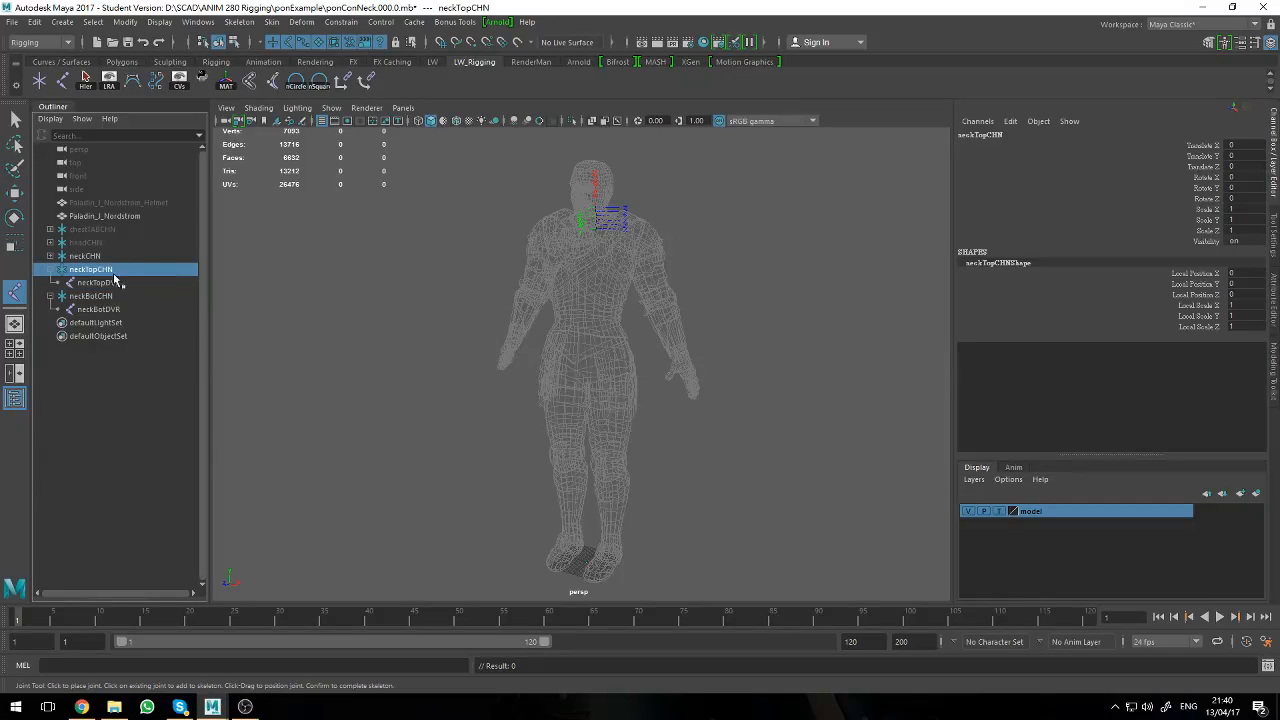
pyautogui.click(113, 281)
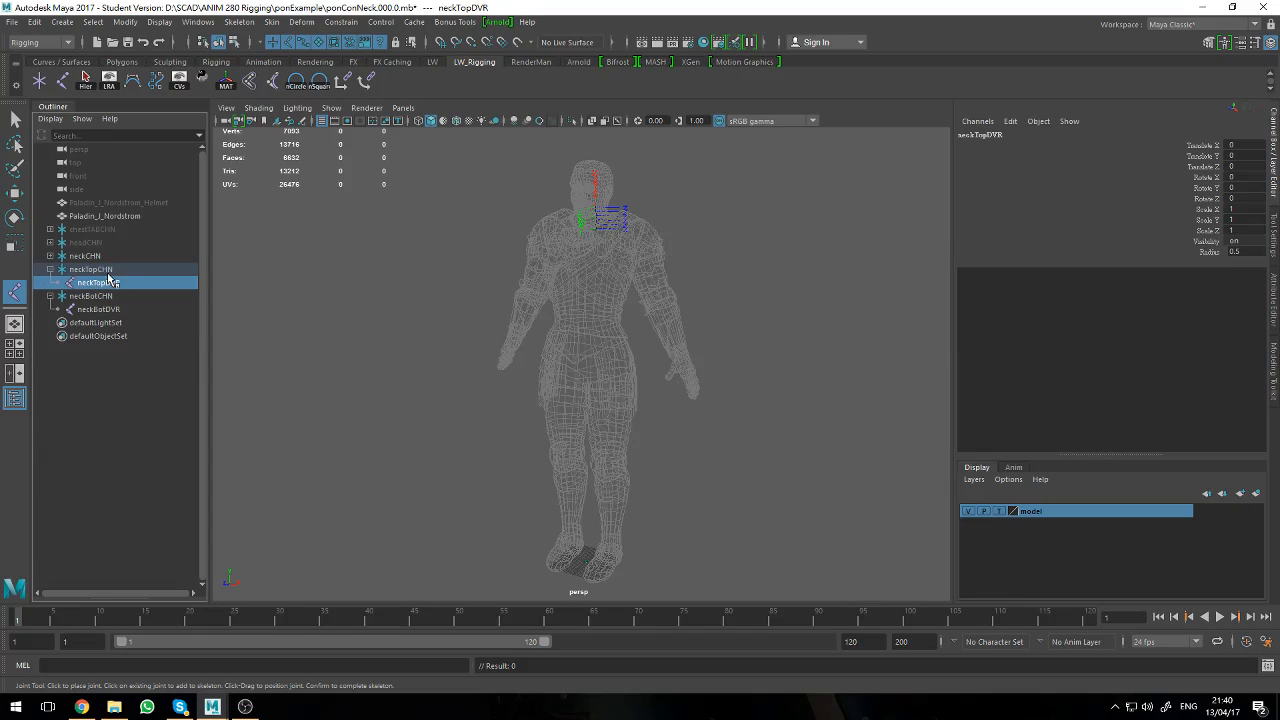
pyautogui.click(107, 270)
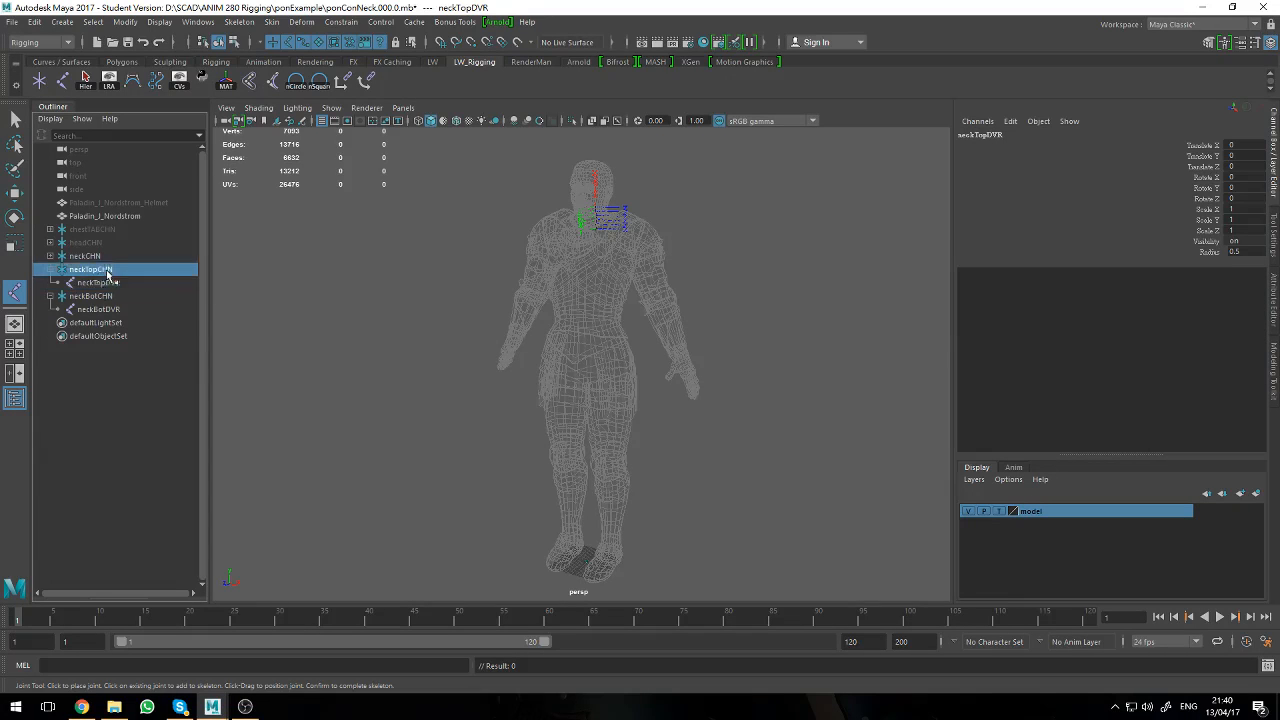
# - Match the transforms of the neckTopCHN locator to the neckEFF joint at the end of the neck chain
pyautogui.click(50, 256)
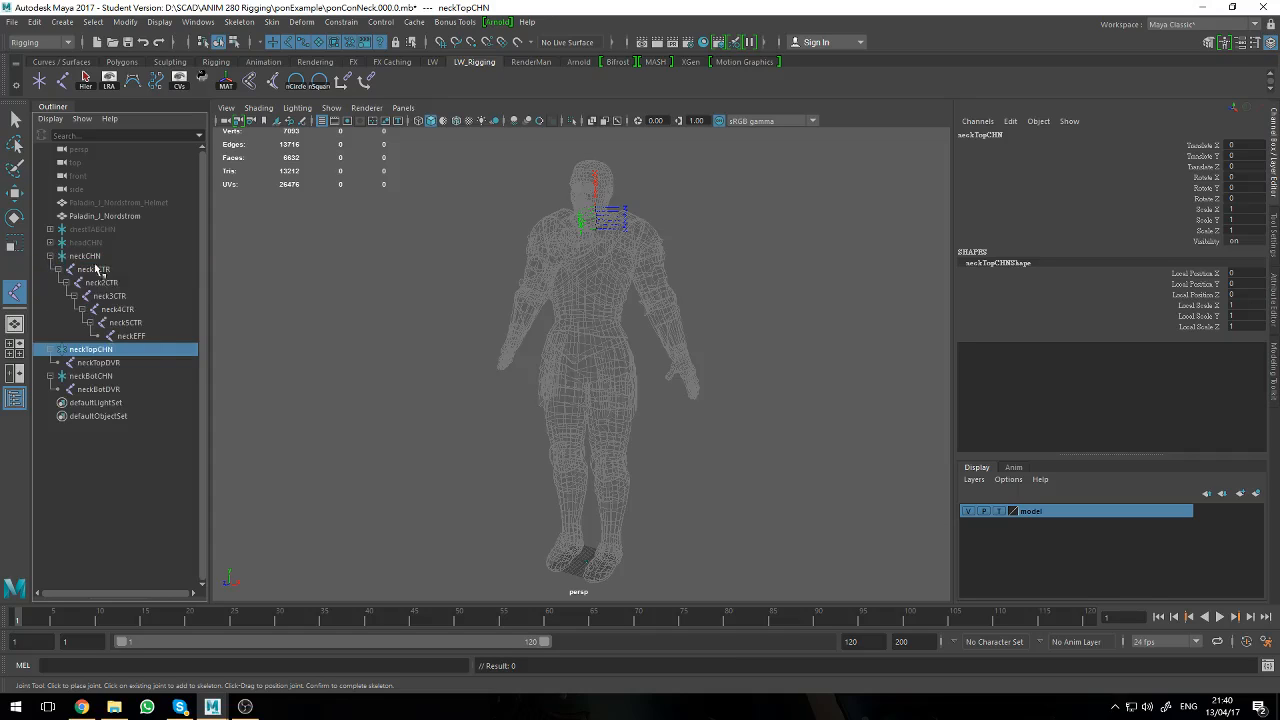
pyautogui.keyDown('ctrl'); pyautogui.click(134, 340); pyautogui.keyUp('ctrl')
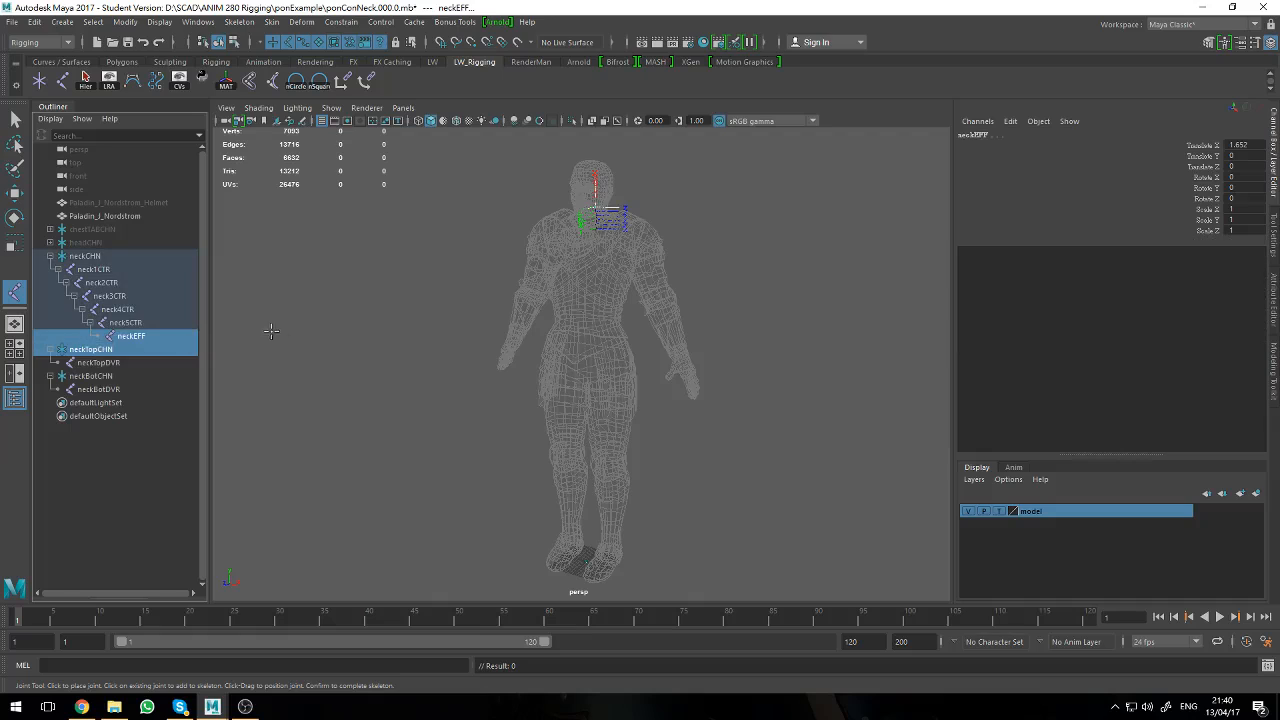
pyautogui.click(226, 88)
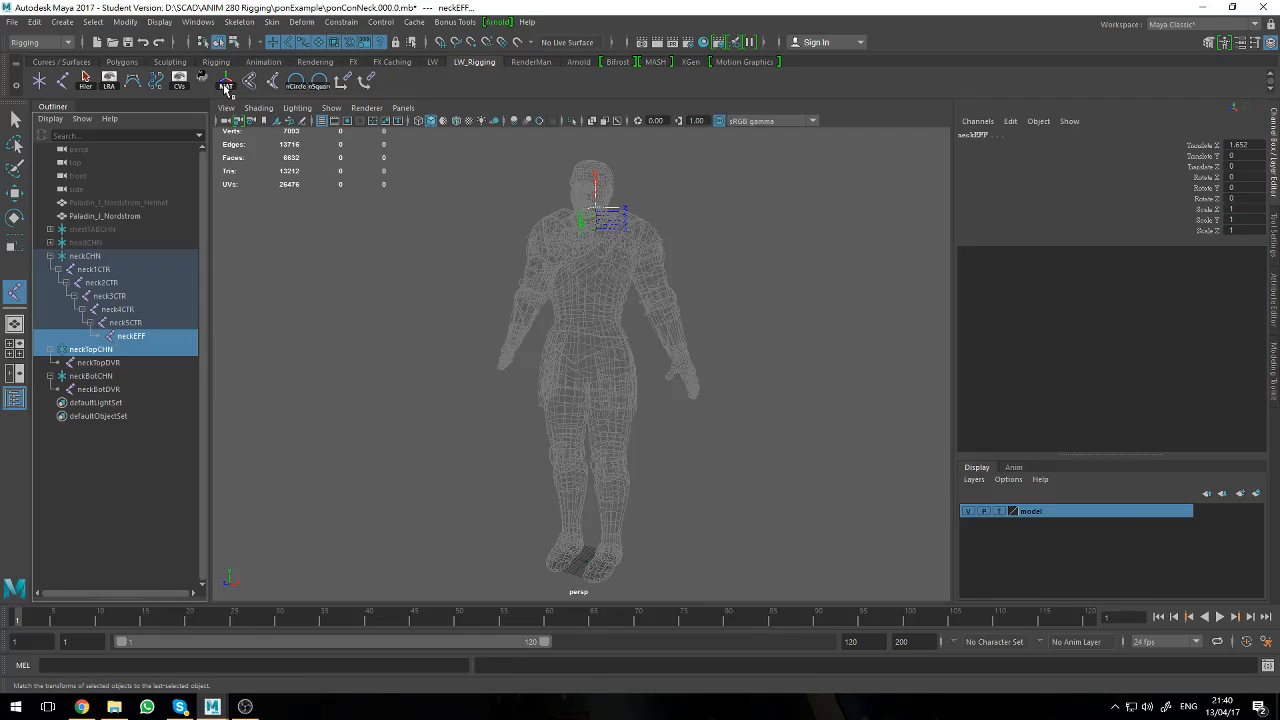
# - Match the transforms of the neckBotCHN locator to the neck1CTR joint at the base of the neck chain
pyautogui.click(95, 376)
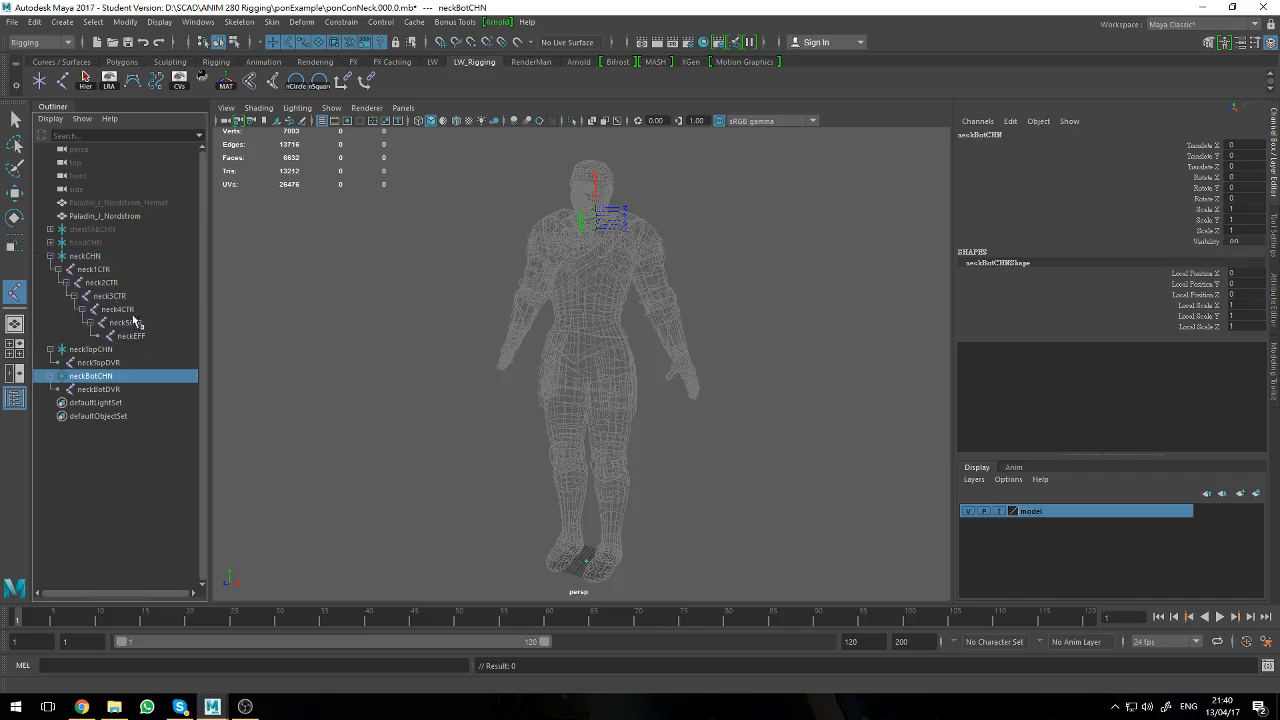
pyautogui.keyDown('ctrl'); pyautogui.click(95, 270); pyautogui.keyUp('ctrl')
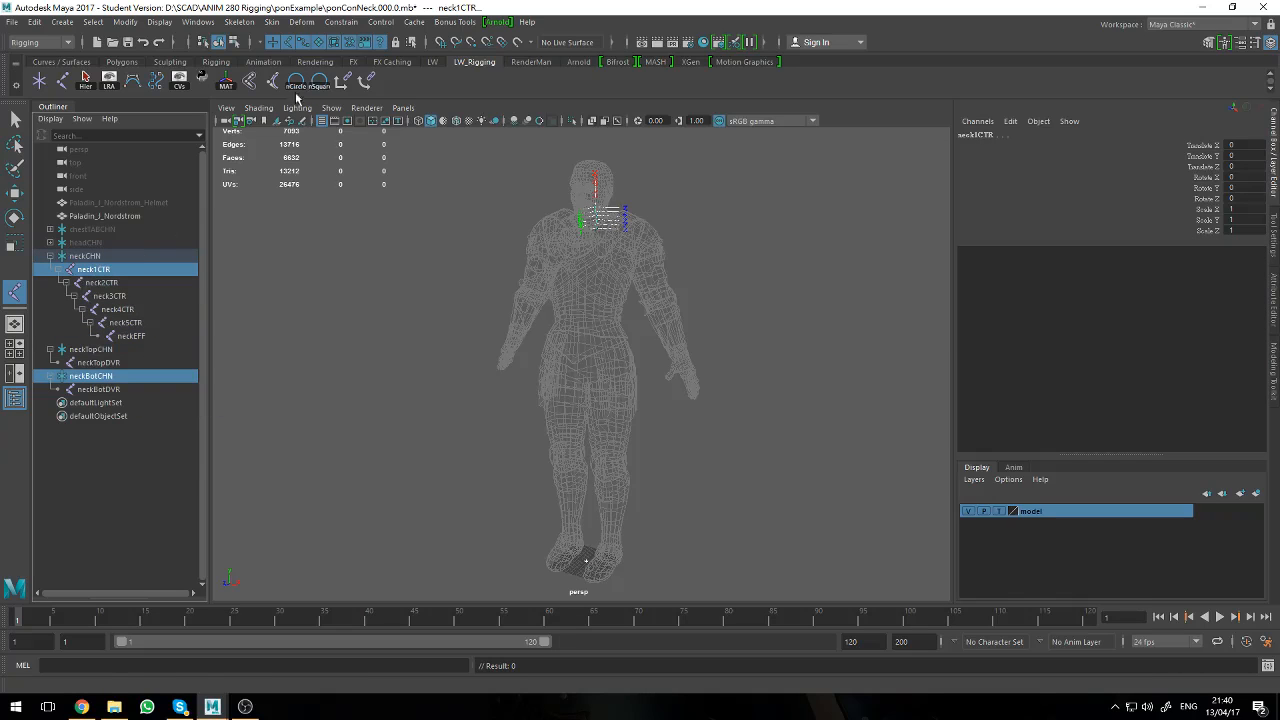
pyautogui.click(228, 86)
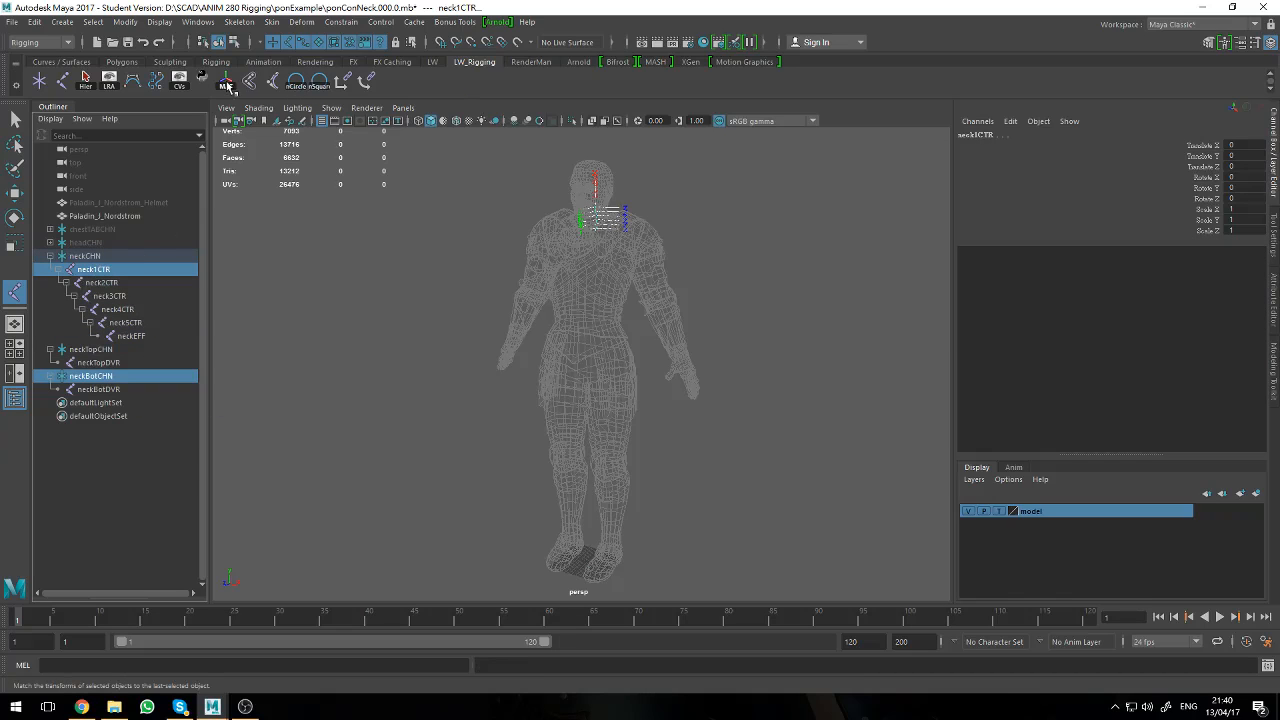
# - Compare the transform values of the neckTopDVR and neckBotDVR joints with those of their matched parent locators neckTopCHN and neckBotCHN
pyautogui.click(118, 389)
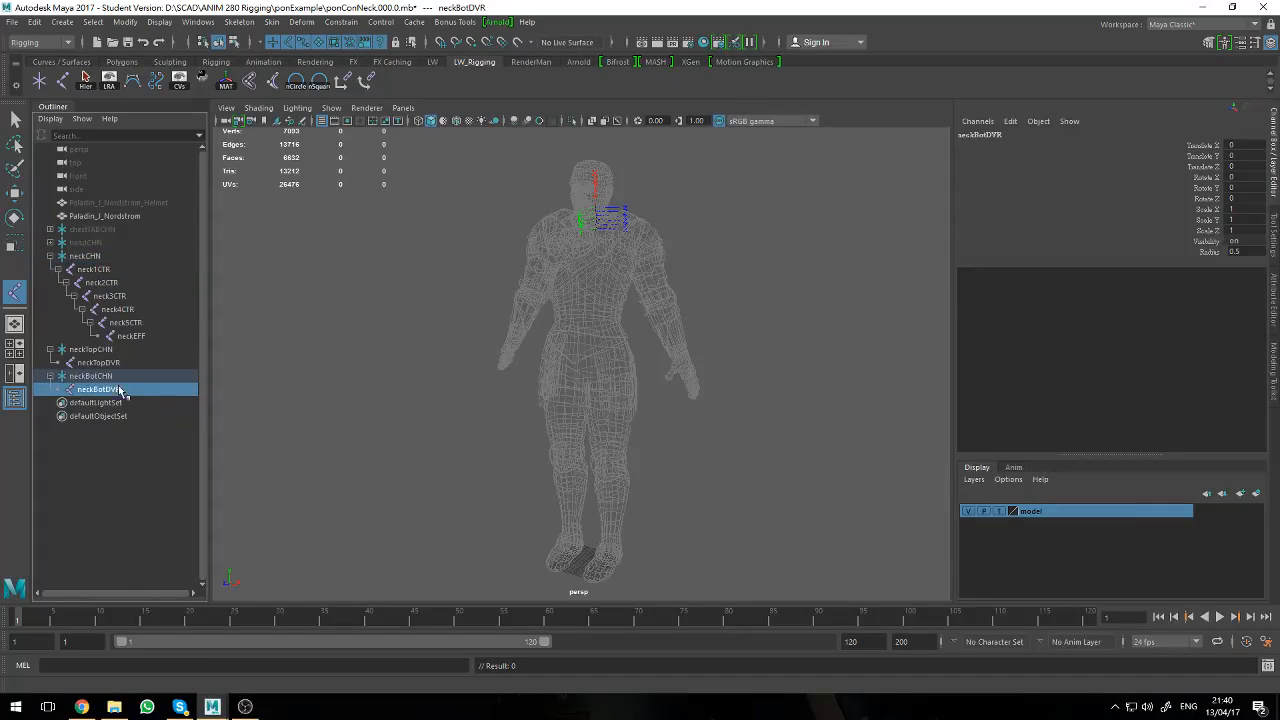
pyautogui.click(120, 363)
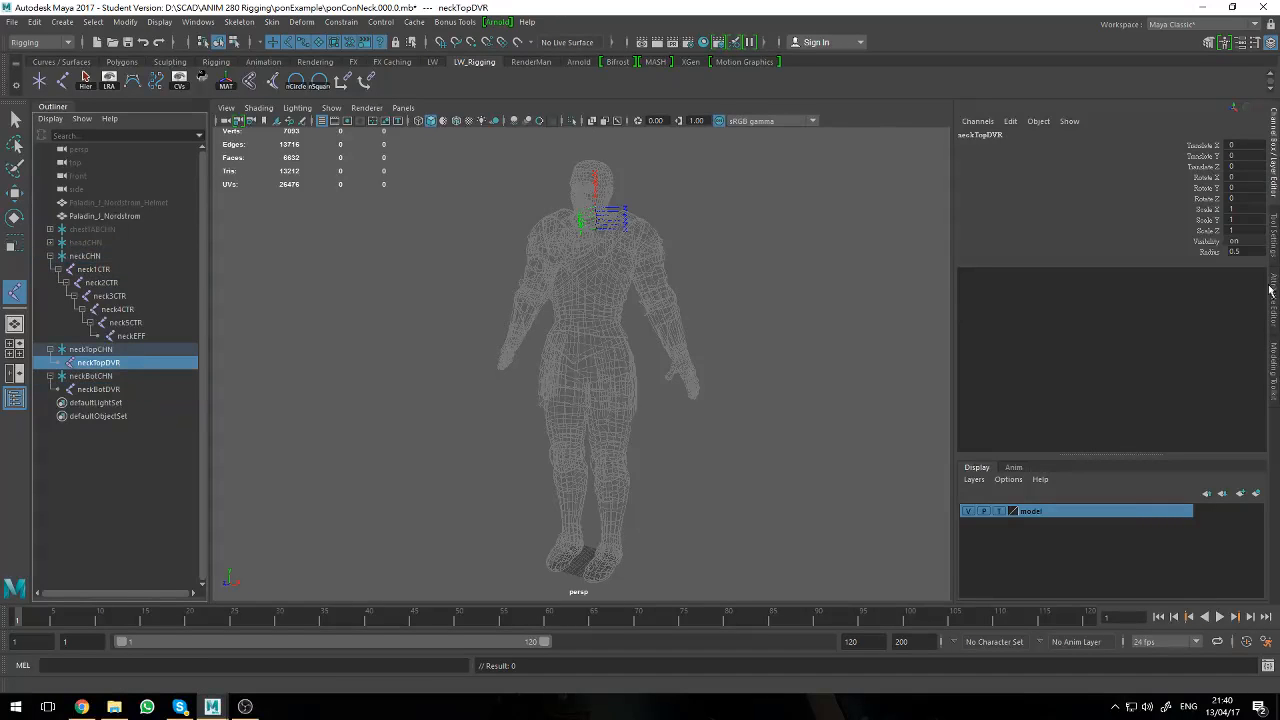
pyautogui.click(114, 390)
pyautogui.click(110, 376)
pyautogui.click(108, 350)
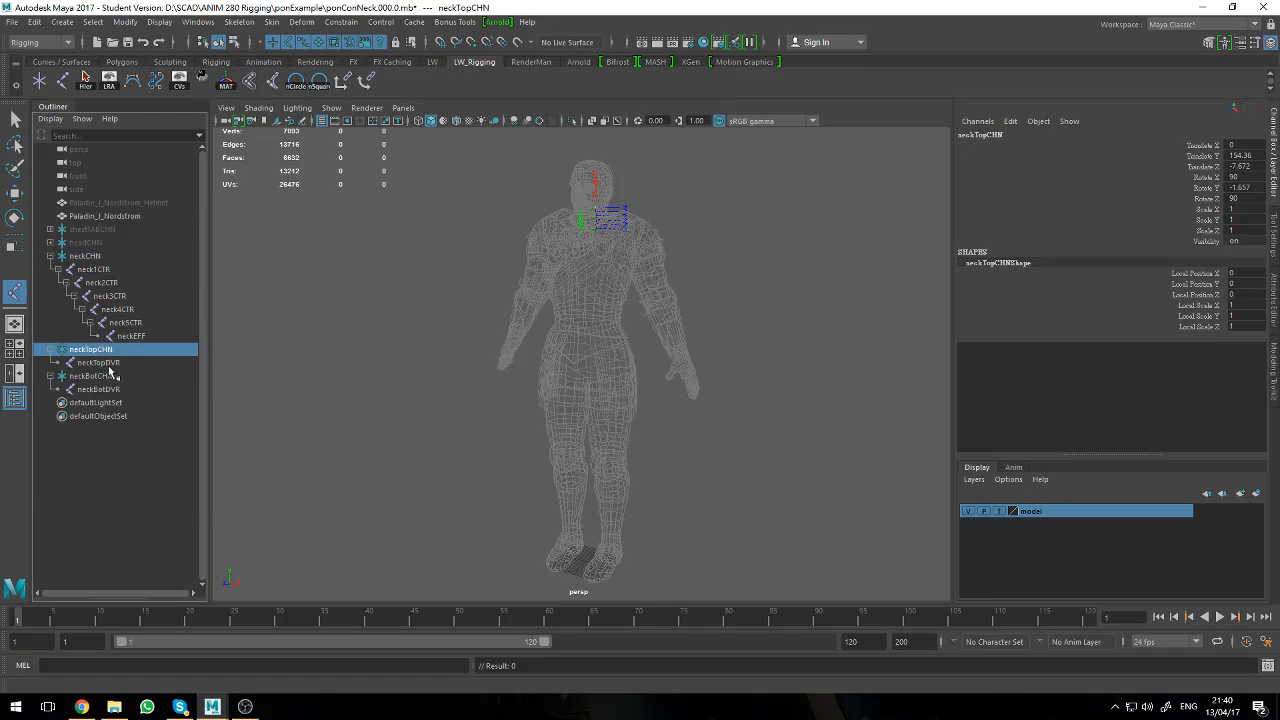
pyautogui.click(111, 378)
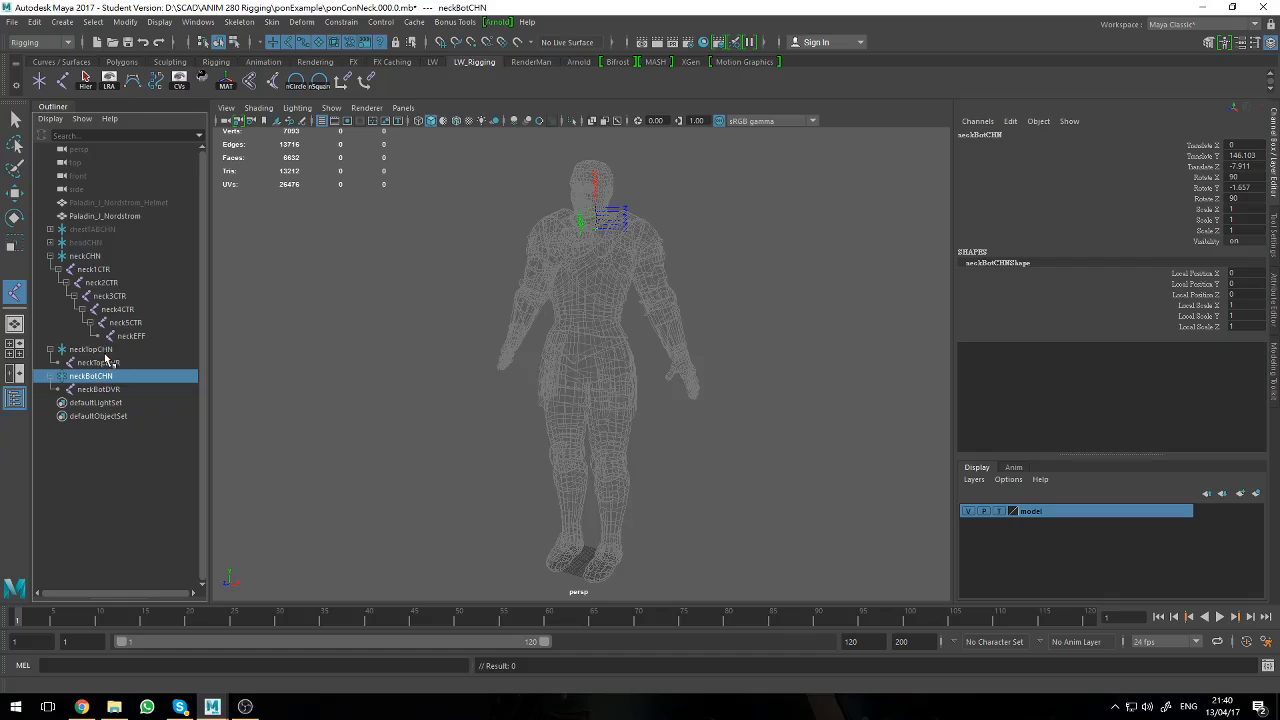
pyautogui.click(106, 351)
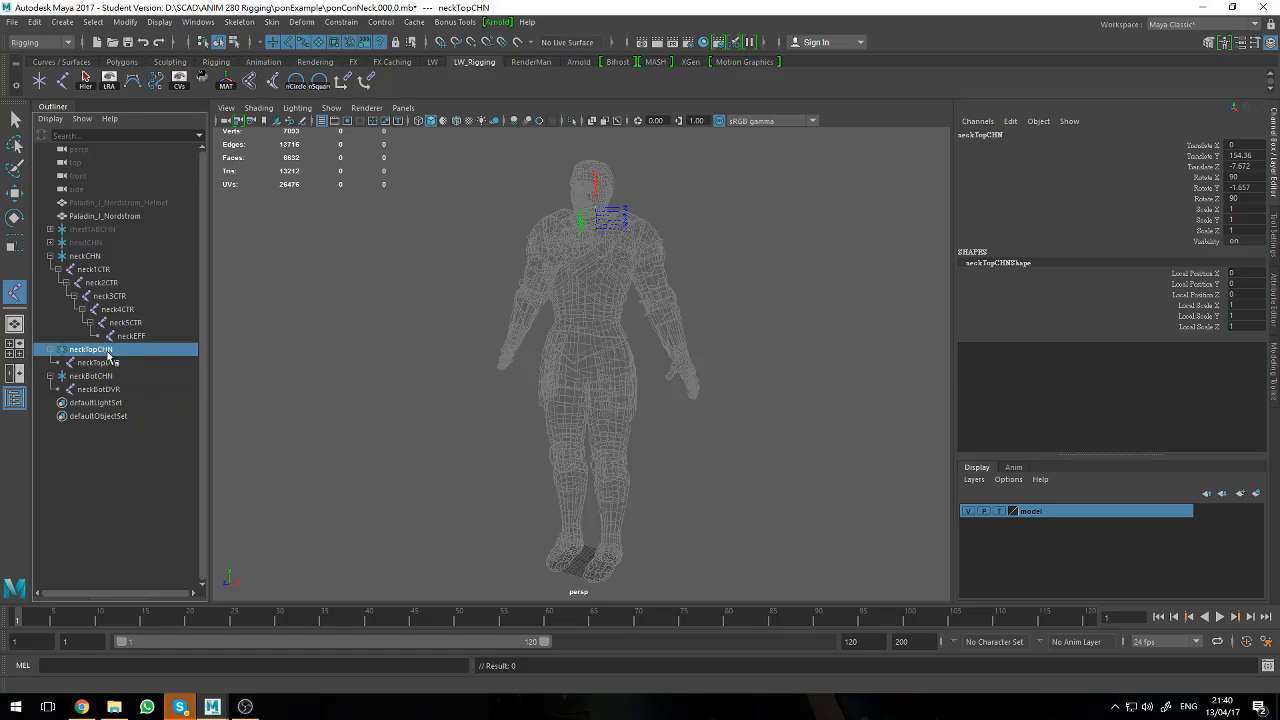
pyautogui.click(109, 377)
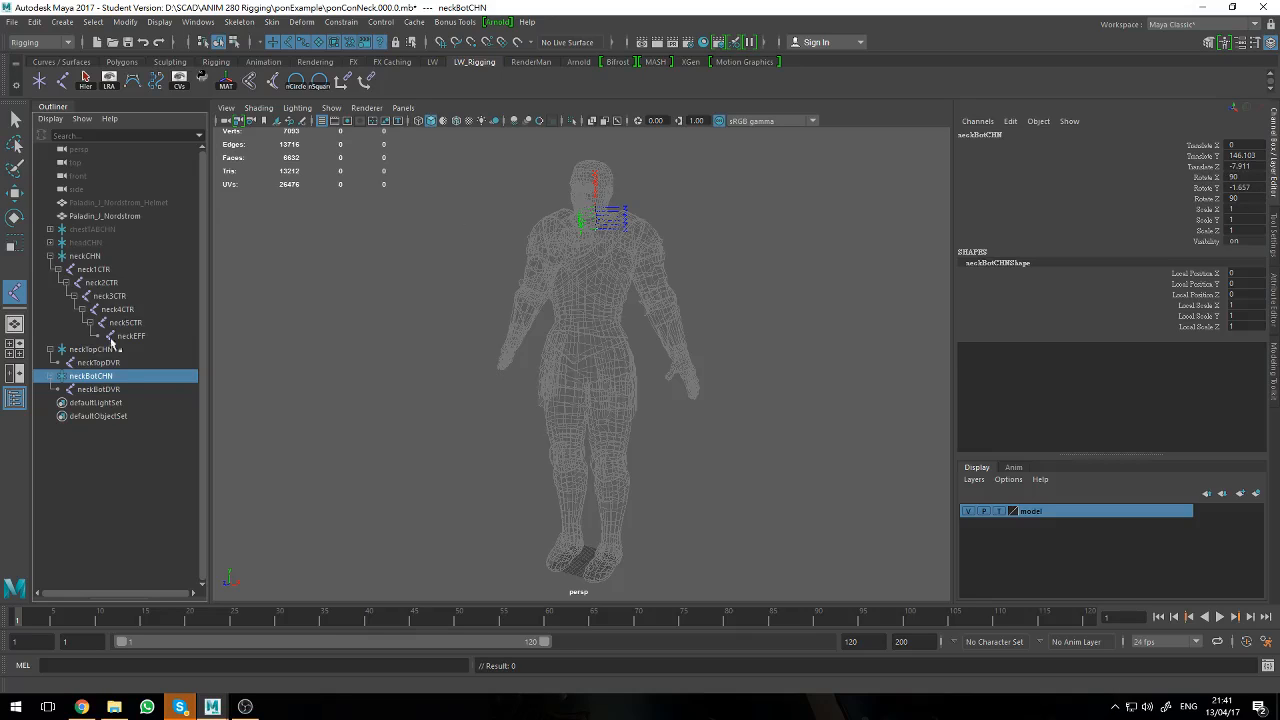
pyautogui.click(100, 352)
pyautogui.click(91, 378)
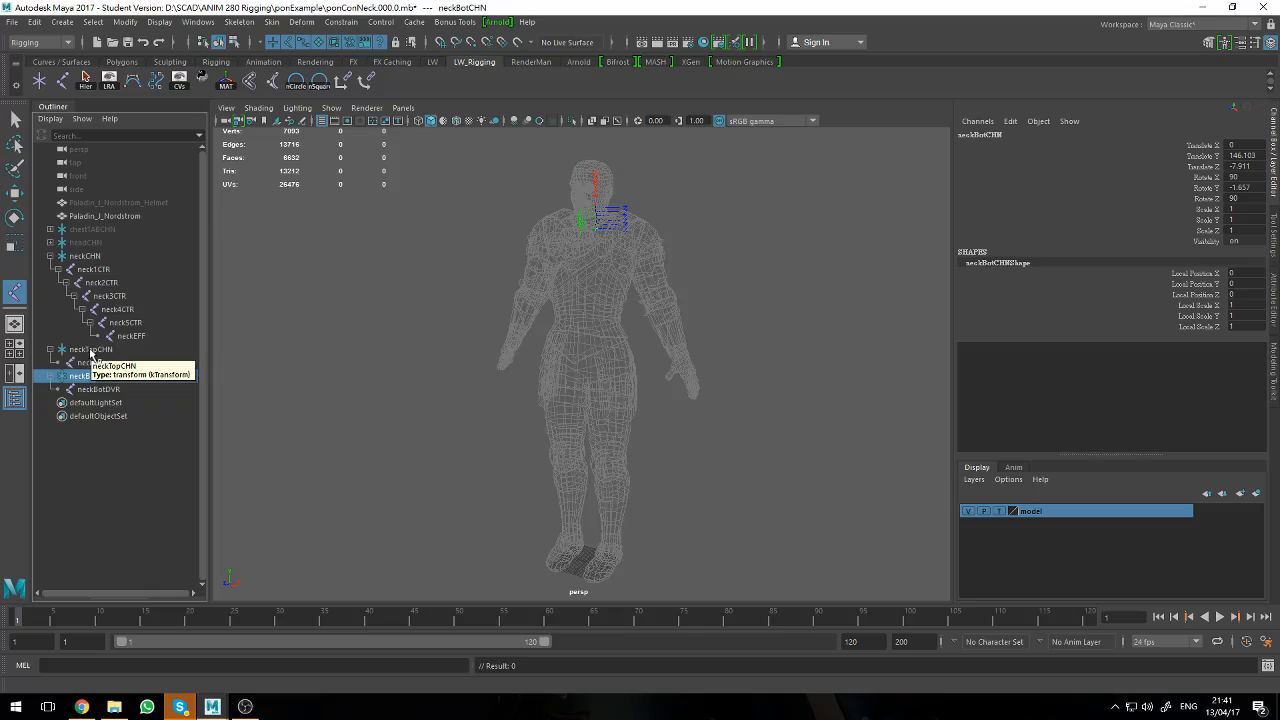
pyautogui.click(91, 352)
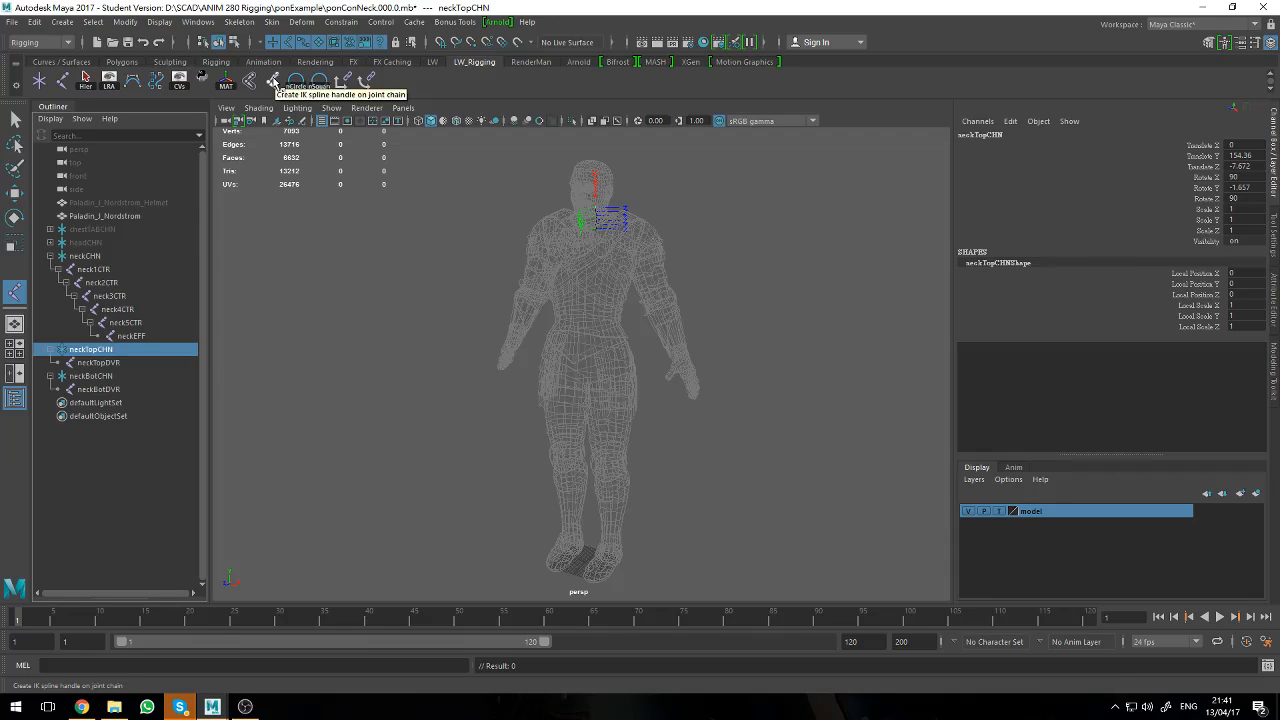
pyautogui.click(80, 482)
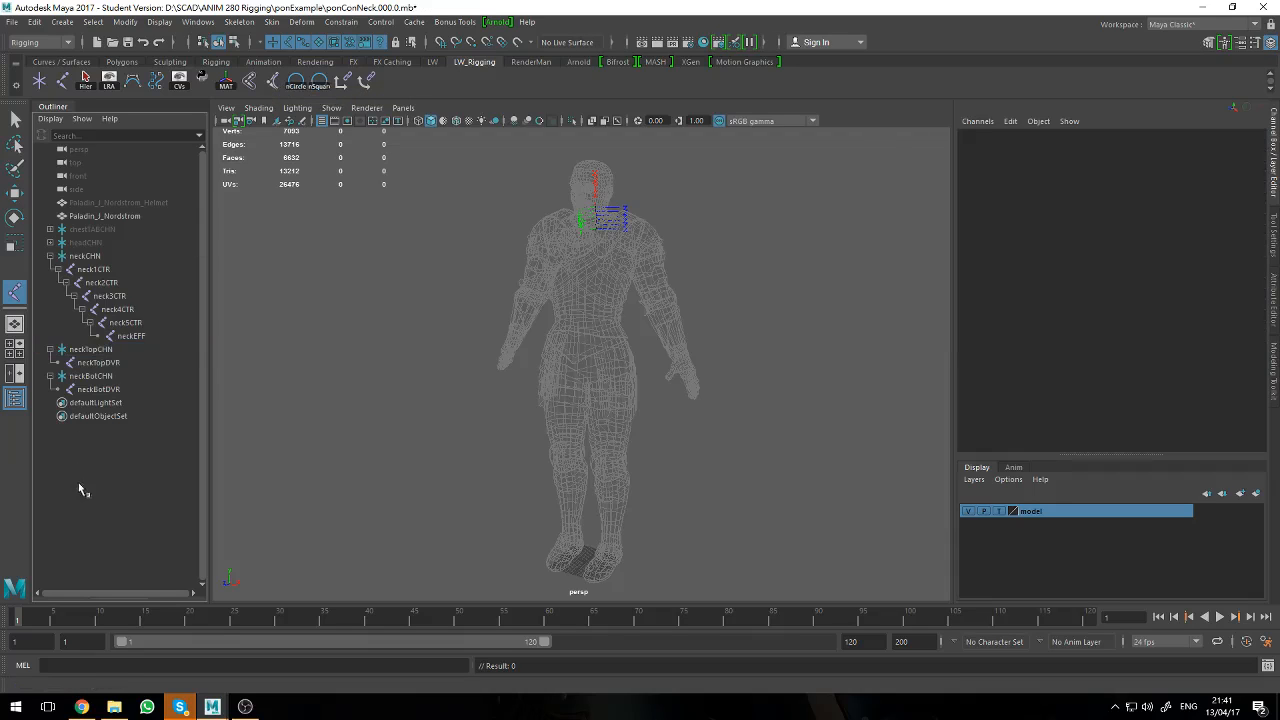
pyautogui.click(95, 350)
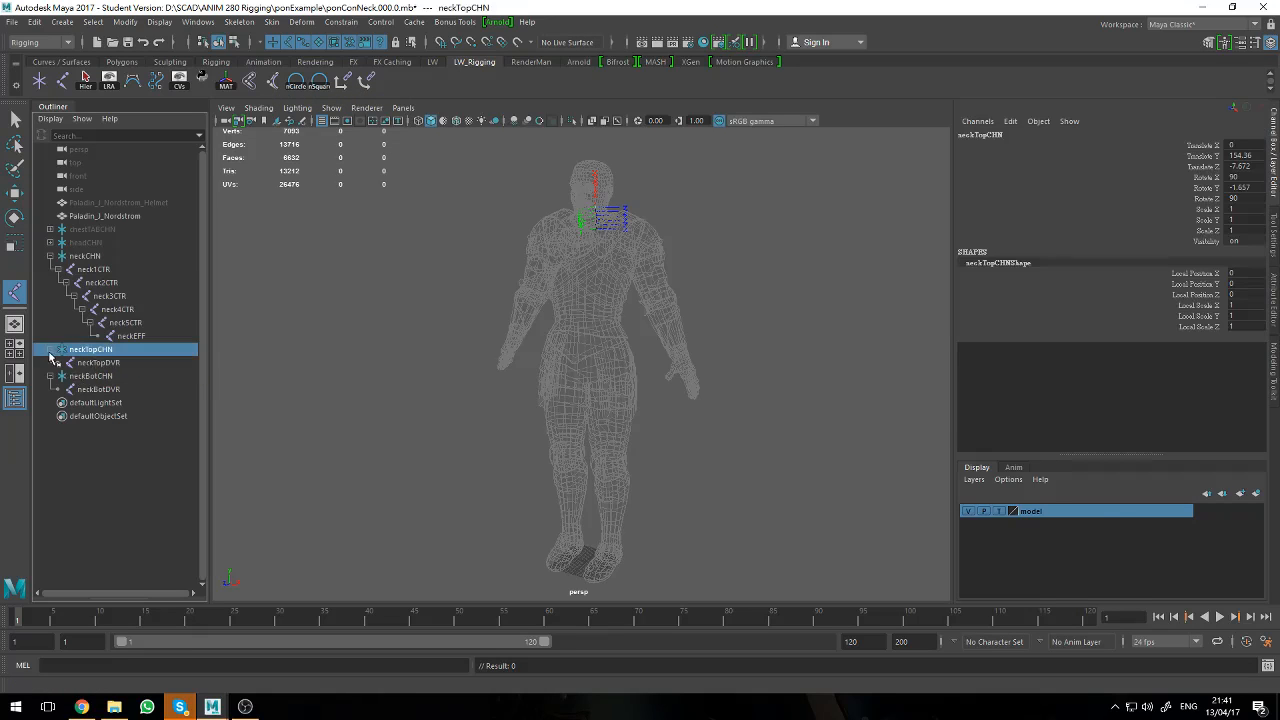
pyautogui.click(131, 432)
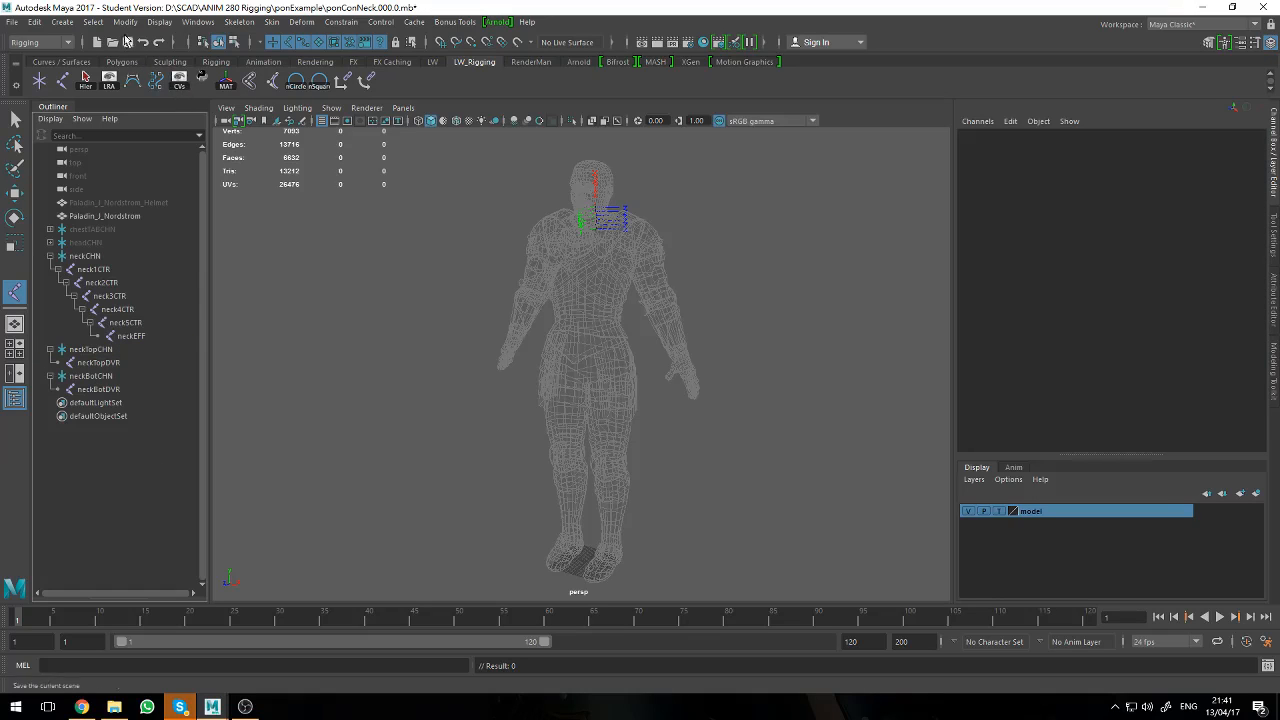
# - Add the EP Curve Tool to the LW_Rigging shelf and move it to sixth place, ahead of CVs
pyautogui.click(62, 22)
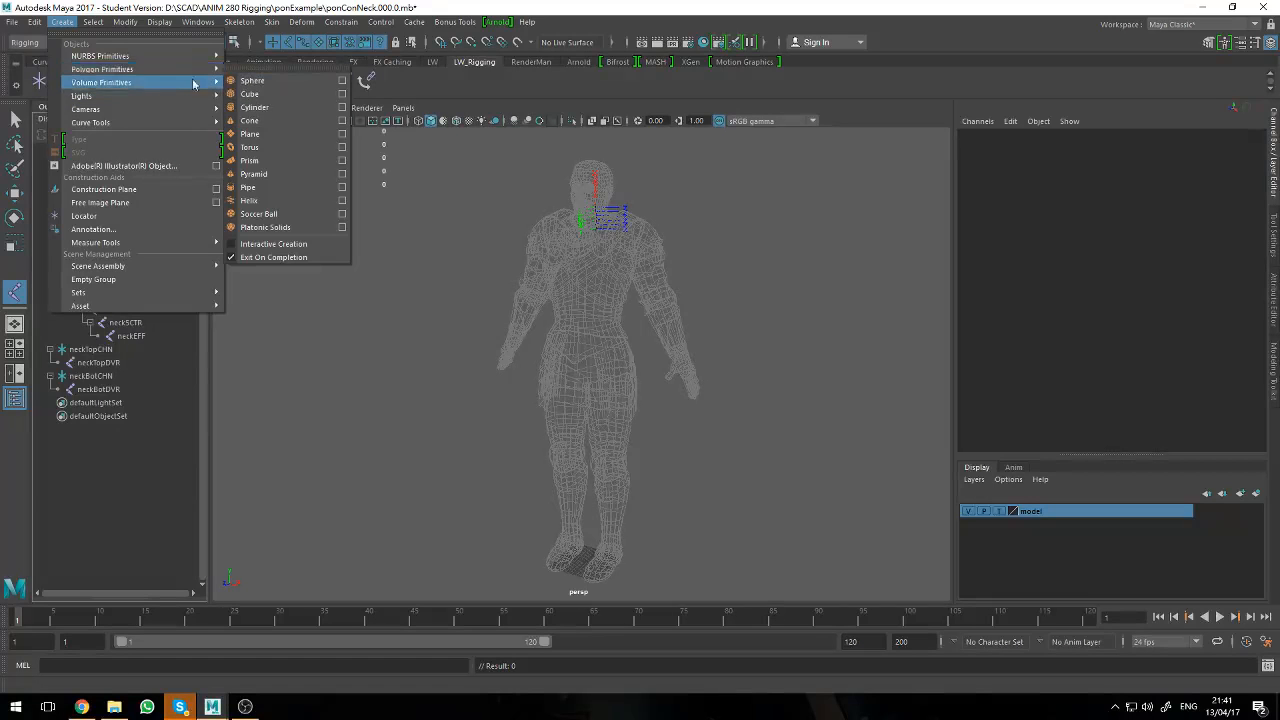
pyautogui.moveTo(196, 124)
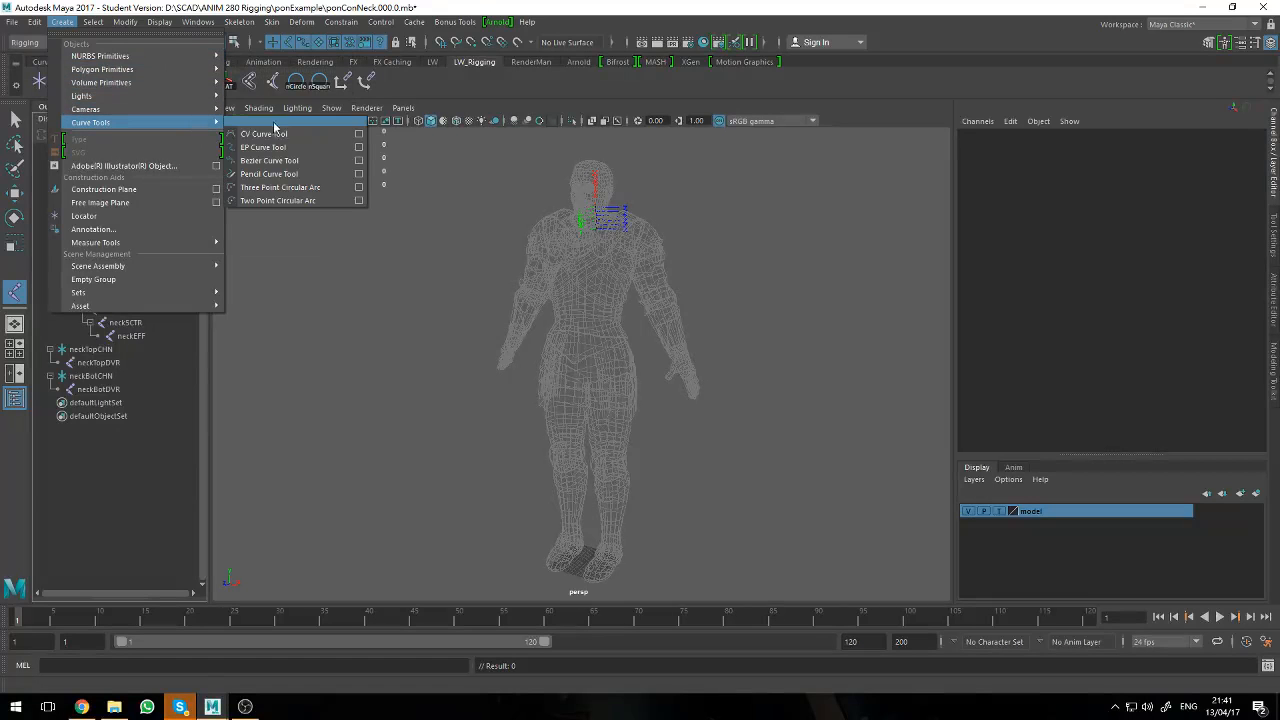
pyautogui.click(281, 152)
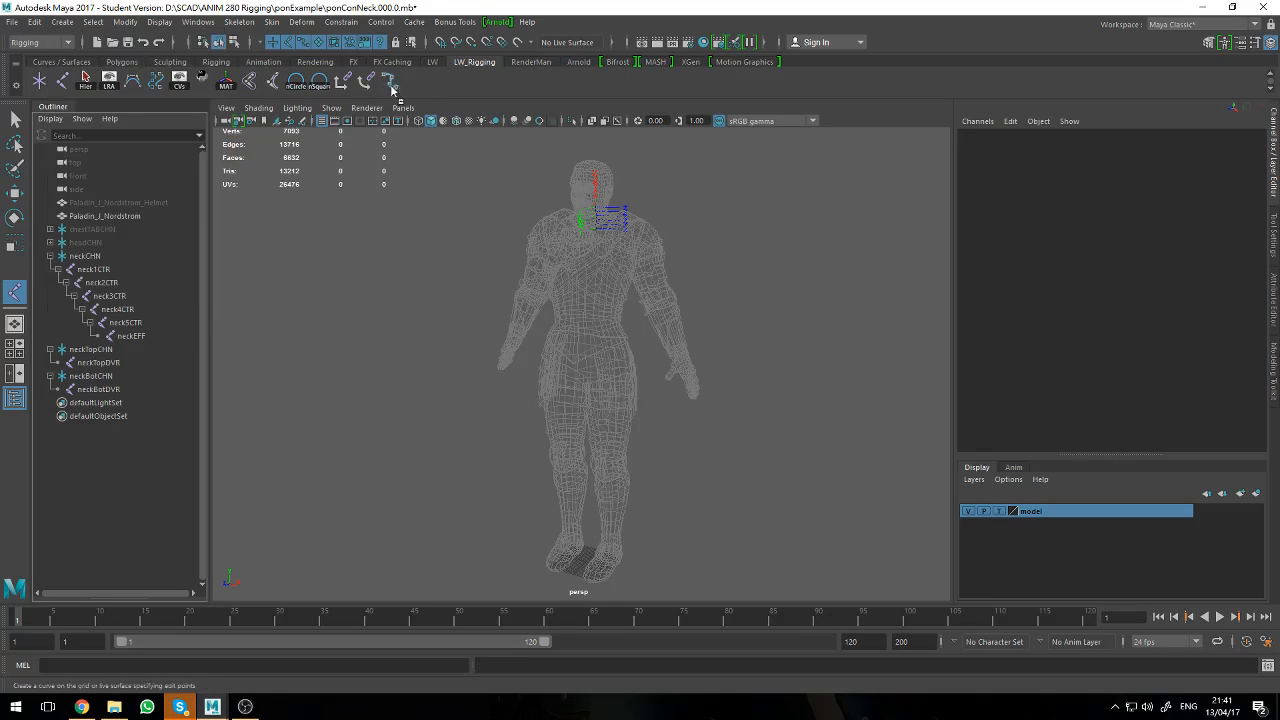
pyautogui.moveTo(213, 88); pyautogui.dragTo(160, 83, button='middle')
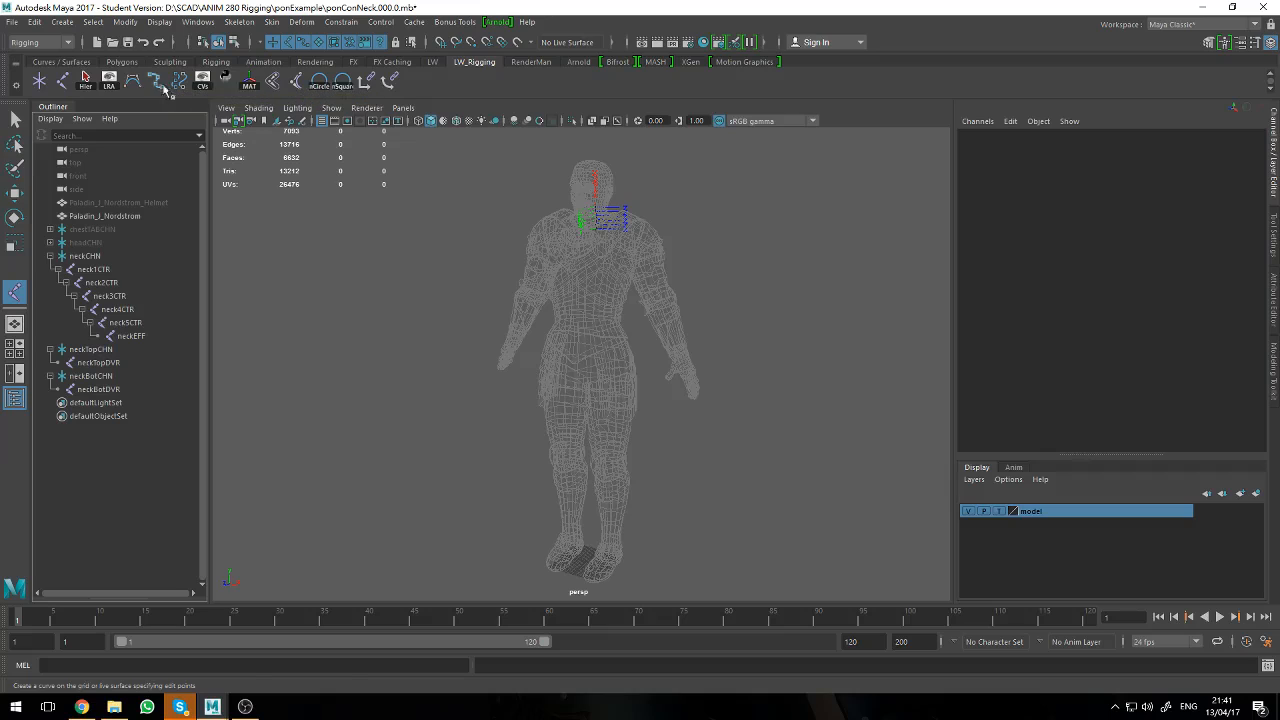
# - Draw a two-point cubic EP curve with uniform knot spacing, snapped from the base joint to the top joint of the neck chain
pyautogui.click(1254, 43)
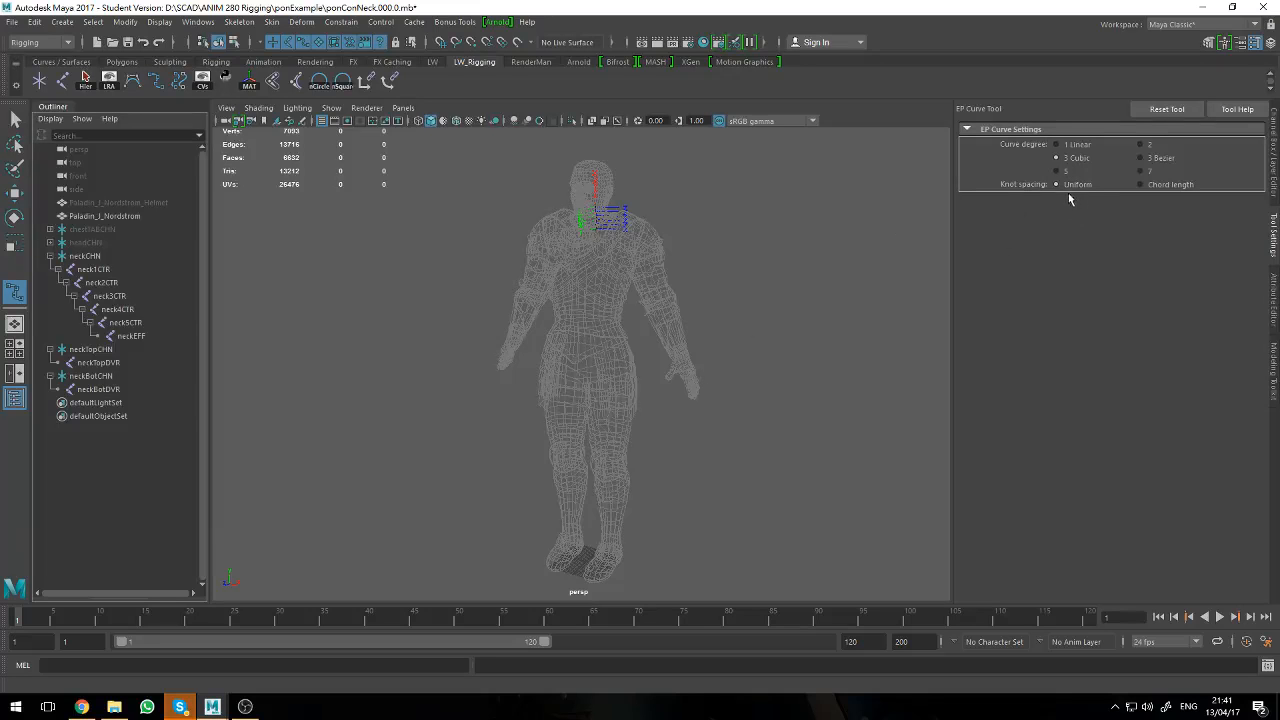
pyautogui.keyDown('alt'); pyautogui.moveTo(772, 350); pyautogui.dragTo(640, 310); pyautogui.keyUp('alt')
pyautogui.scroll(8, 640, 283)
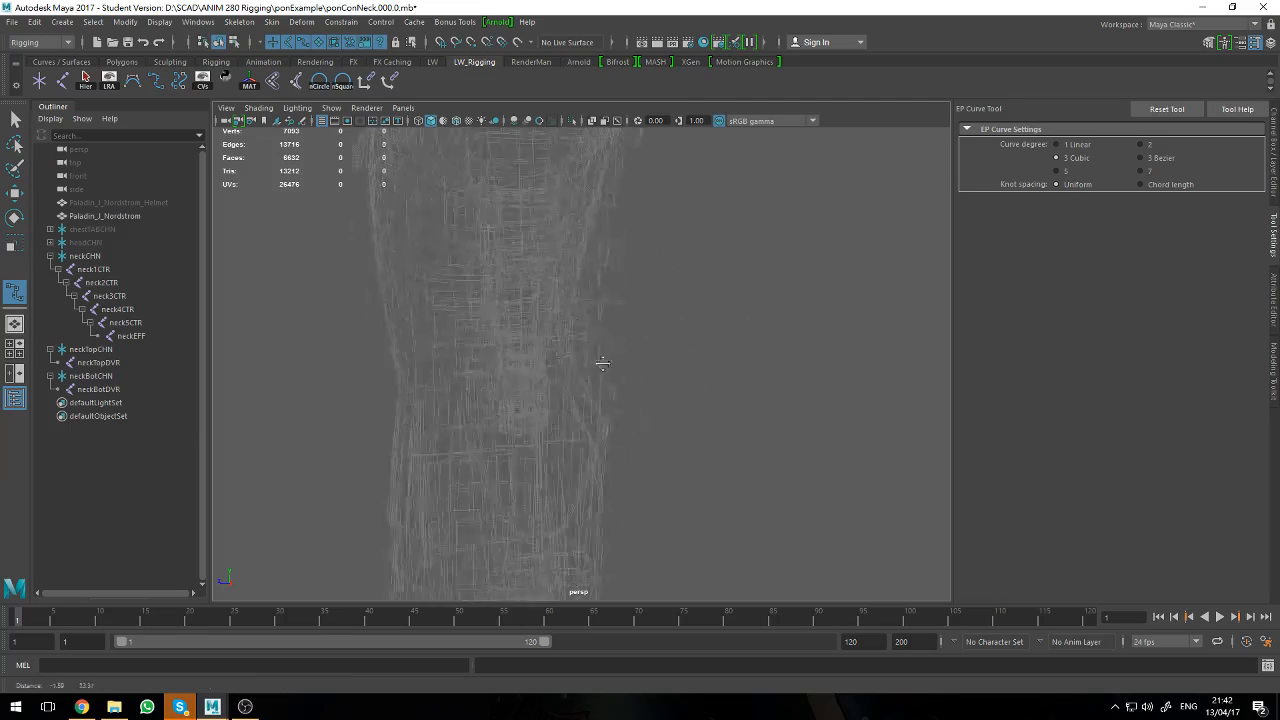
pyautogui.keyDown('alt'); pyautogui.moveTo(600, 363); pyautogui.dragTo(605, 401, button='middle'); pyautogui.keyUp('alt')
pyautogui.keyDown('alt'); pyautogui.moveTo(605, 401); pyautogui.dragTo(603, 427); pyautogui.keyUp('alt')
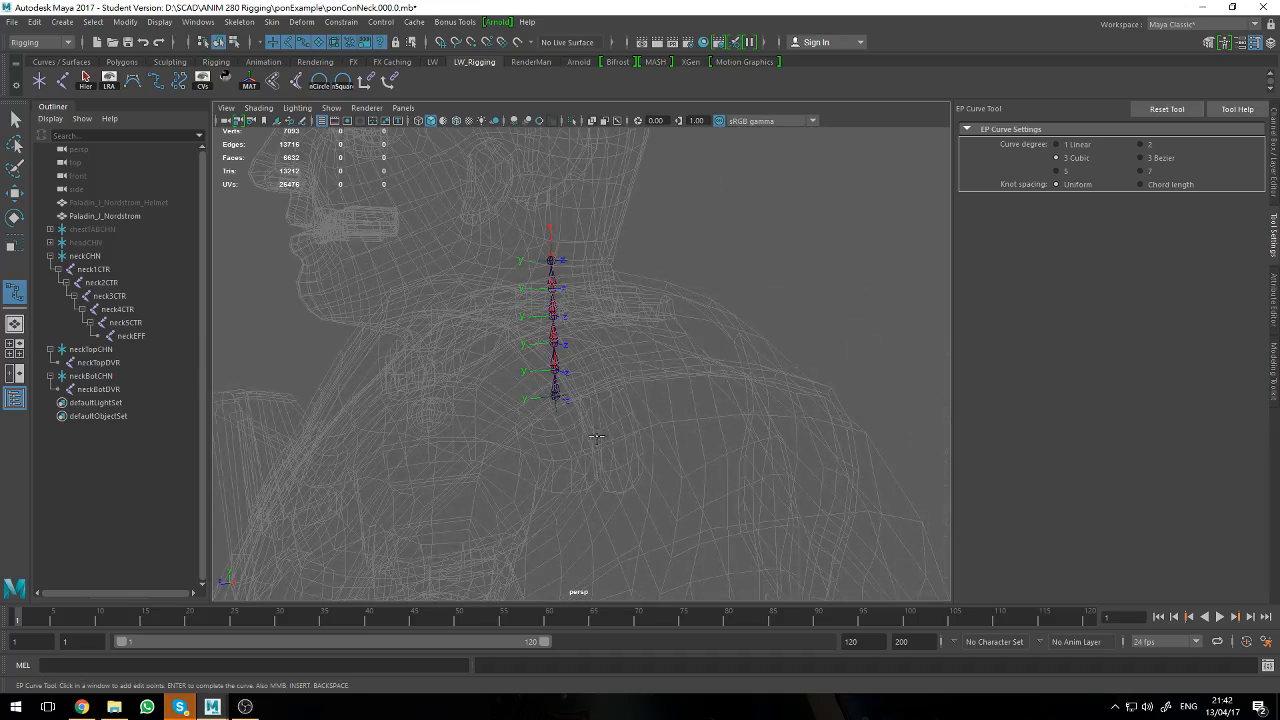
pyautogui.press('v')
pyautogui.click(581, 401)
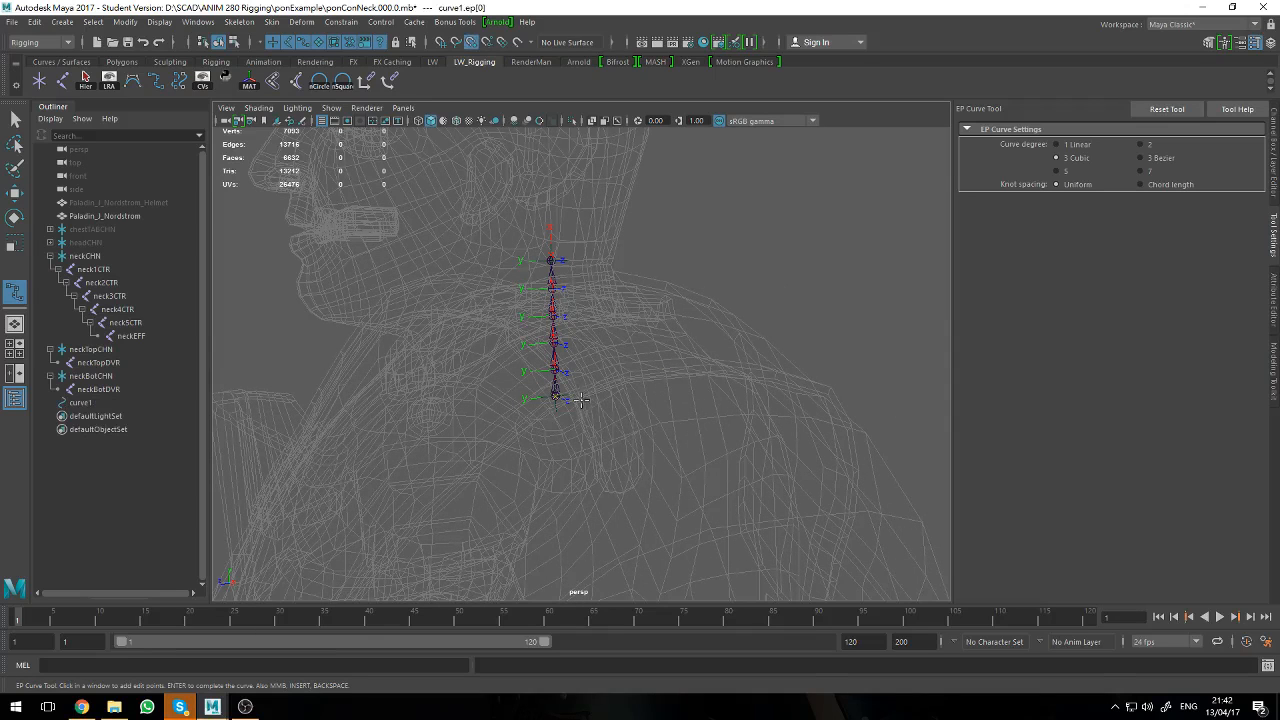
pyautogui.click(588, 256)
pyautogui.press('w')
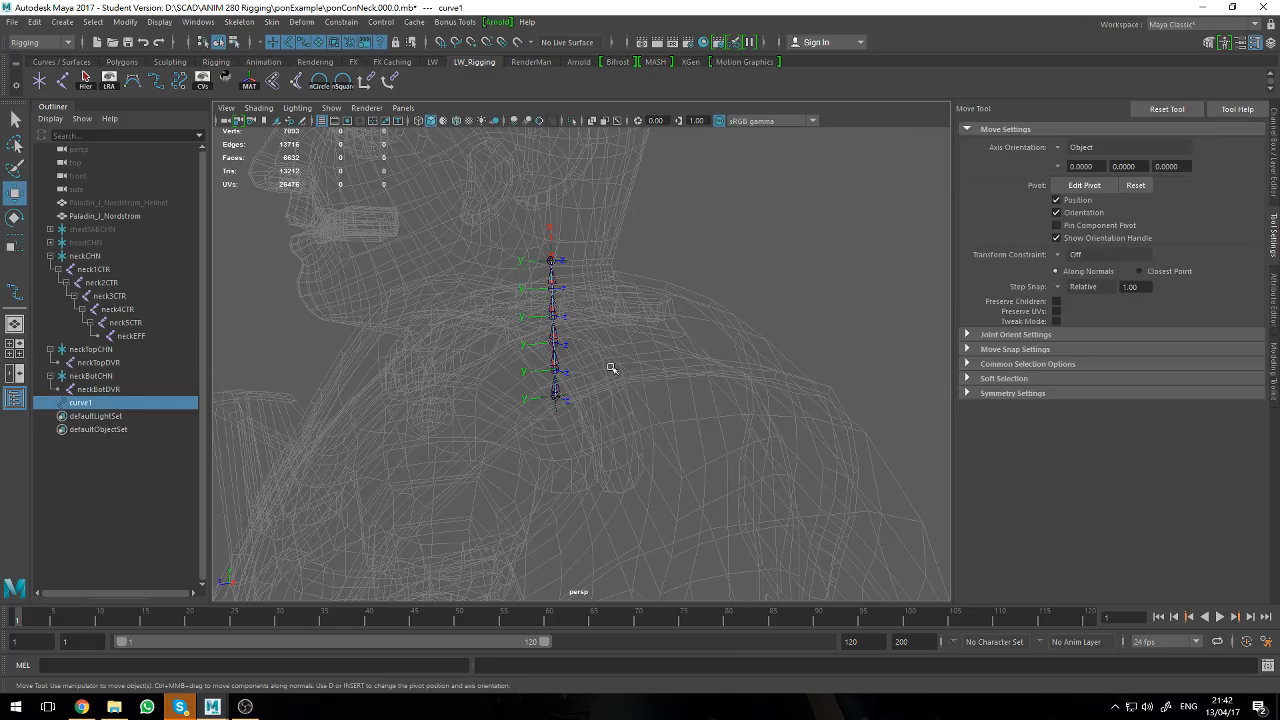
# - Display the control vertices of the new curve running along the neck chain
pyautogui.keyDown('alt'); pyautogui.moveTo(672, 404); pyautogui.dragTo(655, 400); pyautogui.keyUp('alt')
pyautogui.click(203, 82)
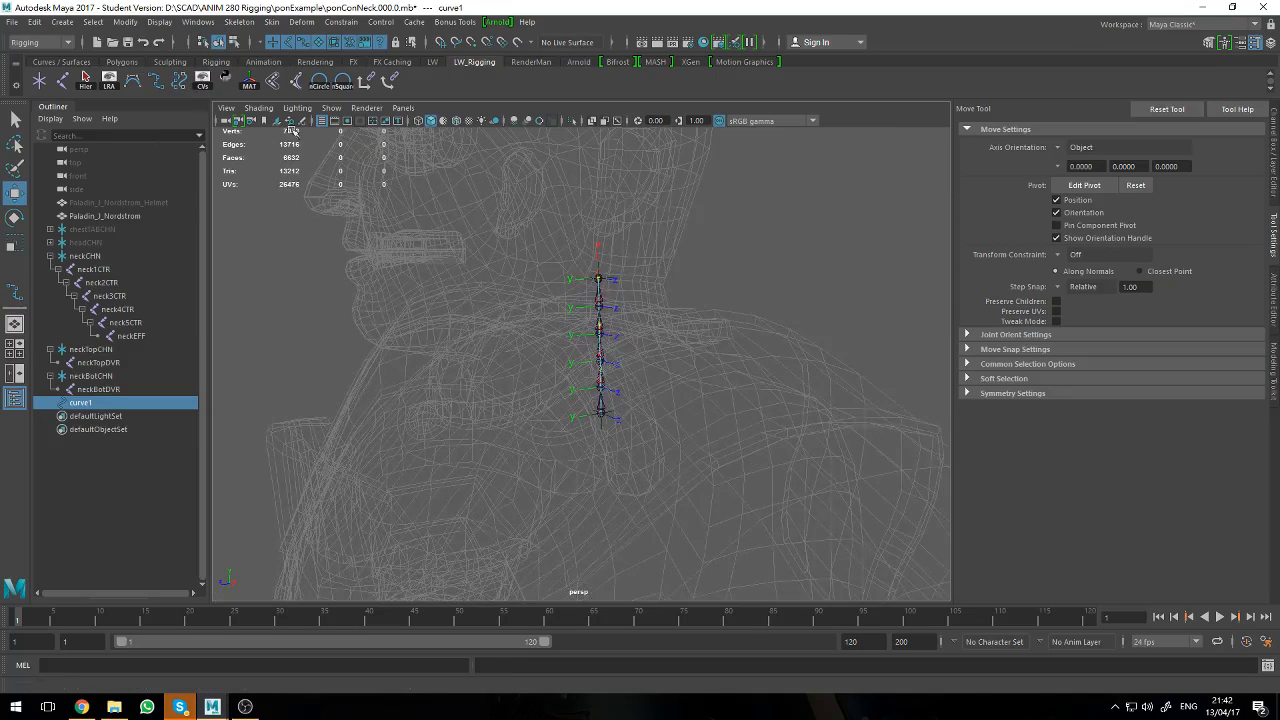
pyautogui.keyDown('alt'); pyautogui.moveTo(540, 411); pyautogui.dragTo(680, 228); pyautogui.keyUp('alt')
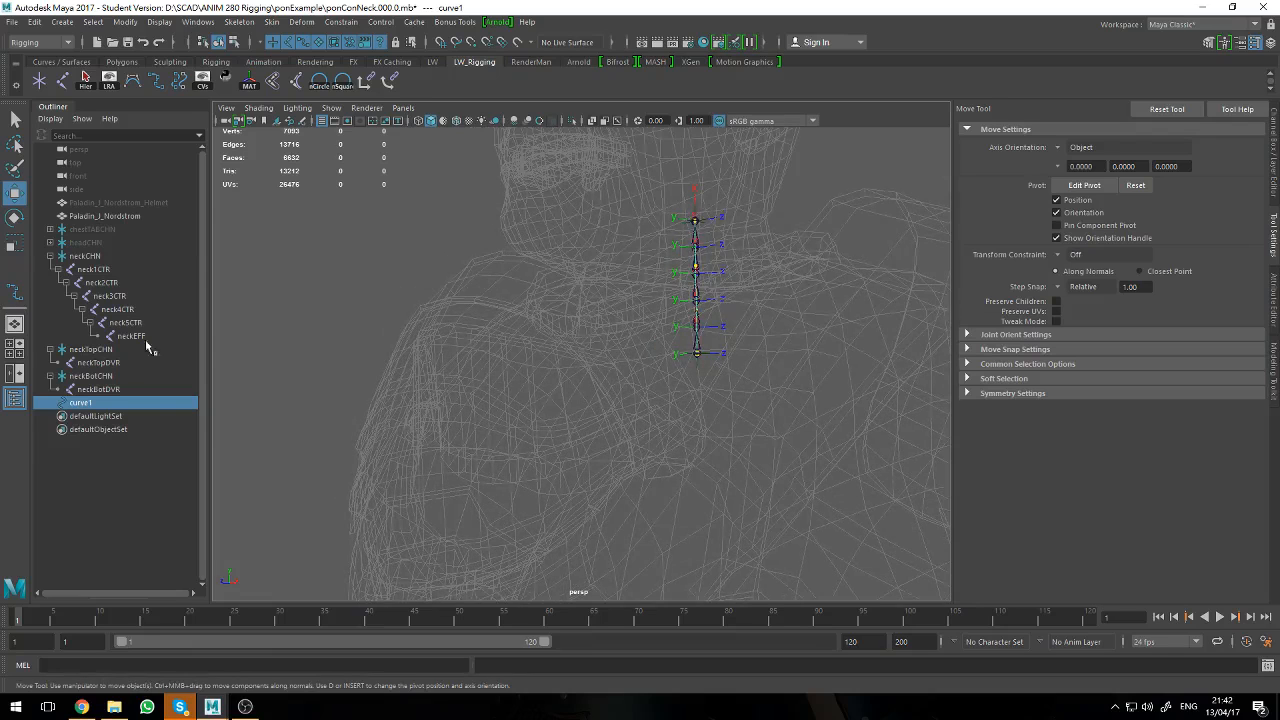
# - Rename the new neck curve as neckCRV and leave it deselected
pyautogui.doubleClick(88, 403)
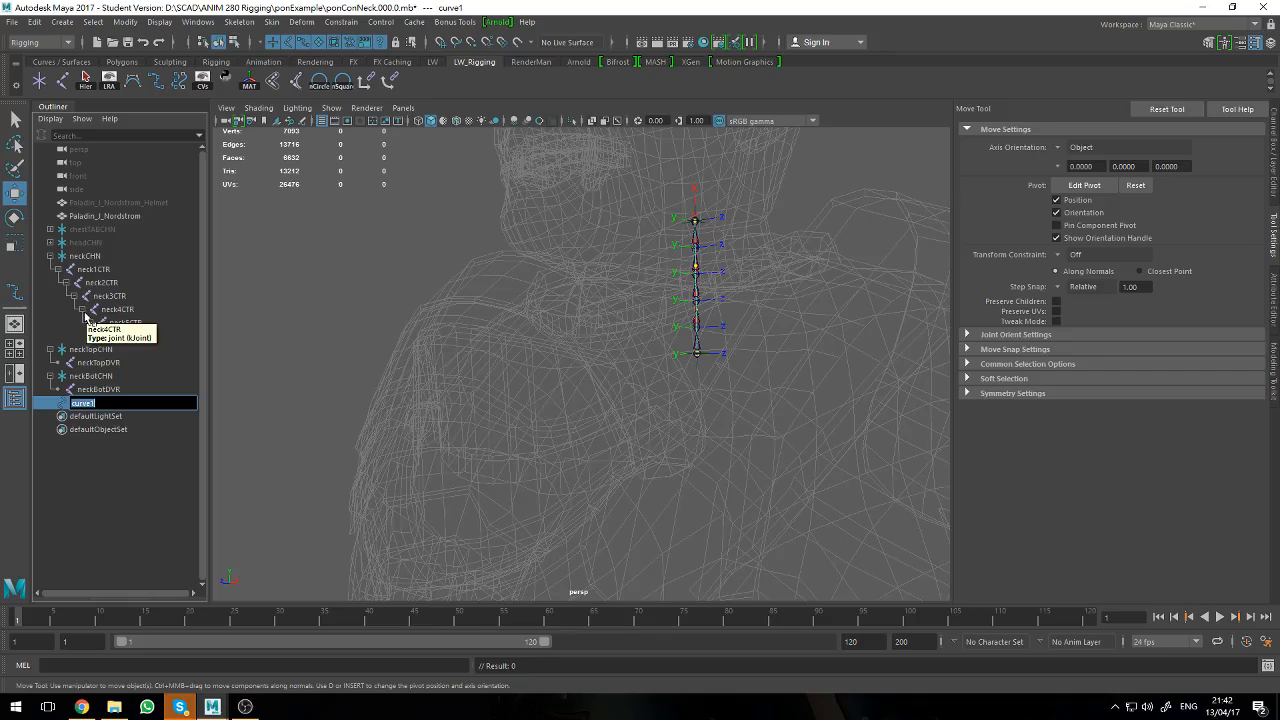
pyautogui.write('neckCRV')
pyautogui.press('Return')
pyautogui.click(141, 462)
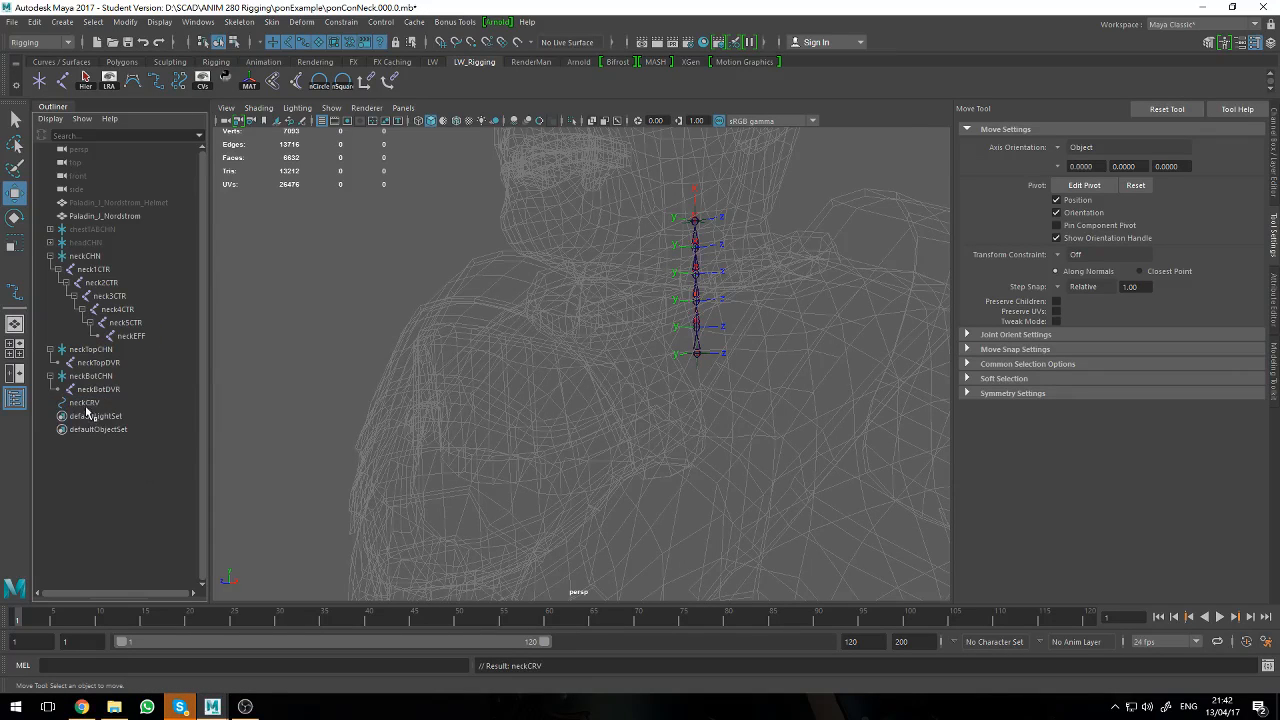
pyautogui.click(86, 408)
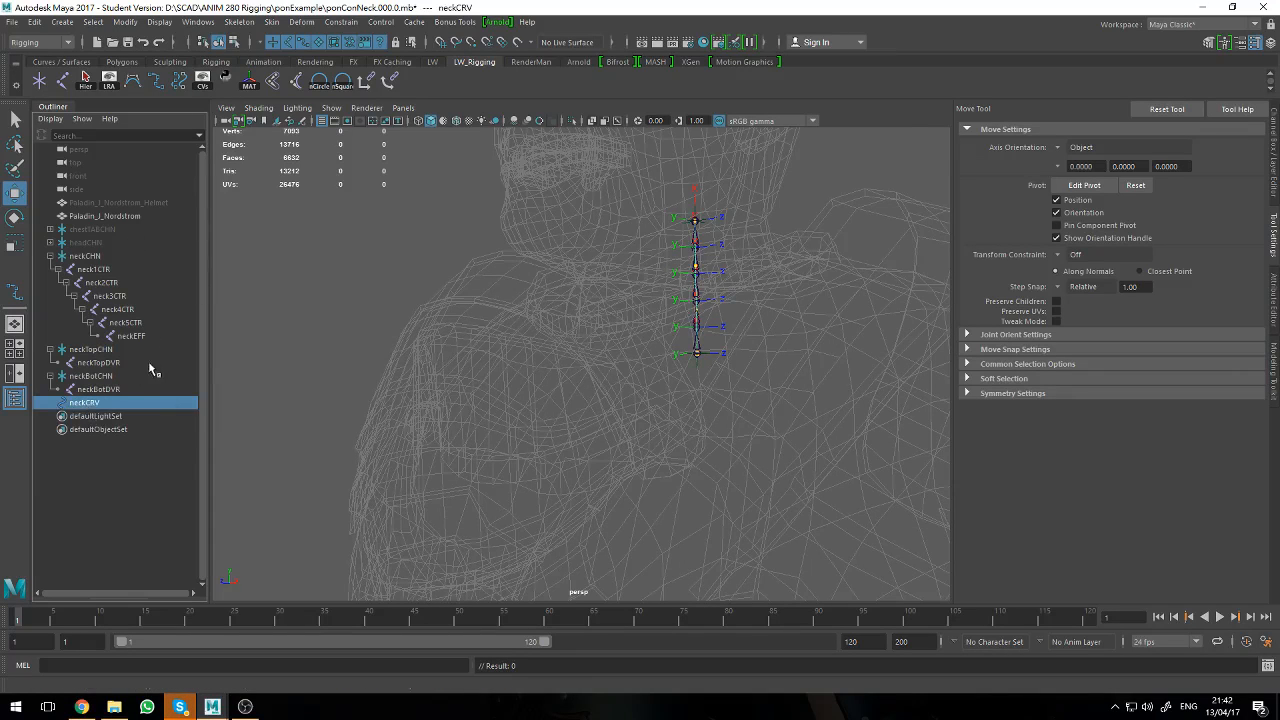
pyautogui.click(141, 497)
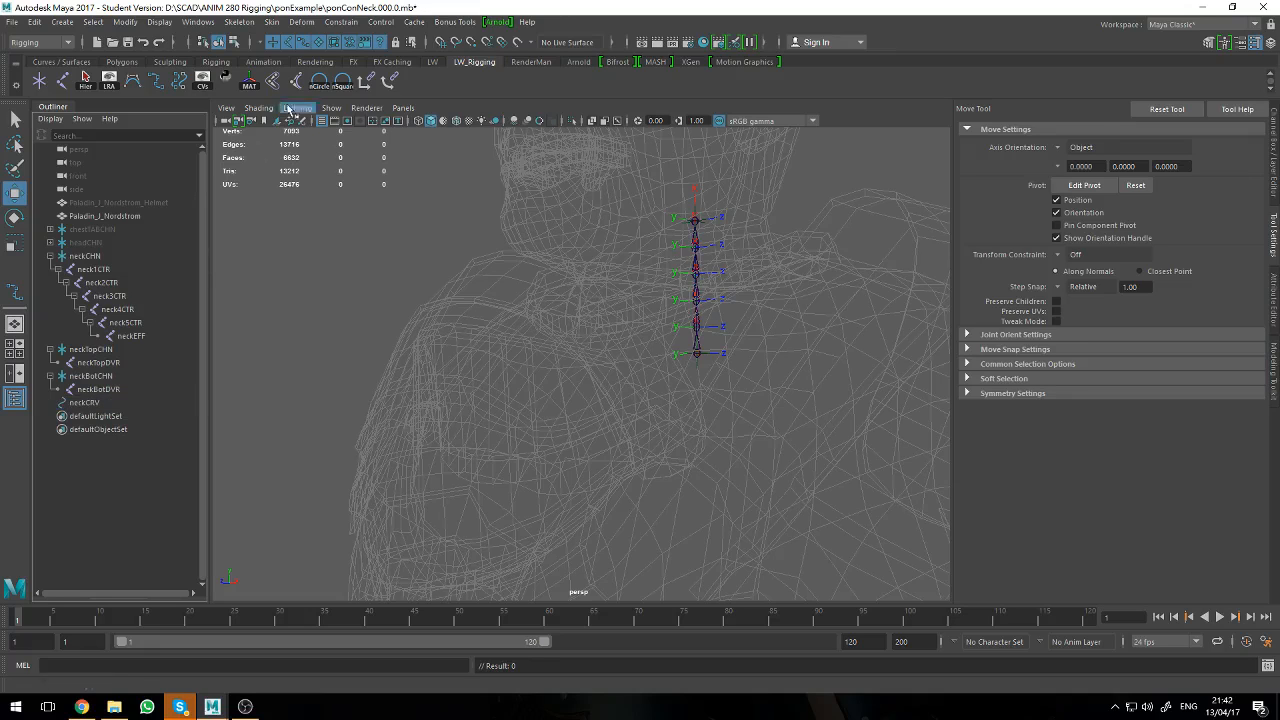
# - Create an IK spline handle from neck1CTR to neckEFF using neckCRV as its curve, with Root on curve enabled and Auto create curve disabled
pyautogui.click(302, 22)
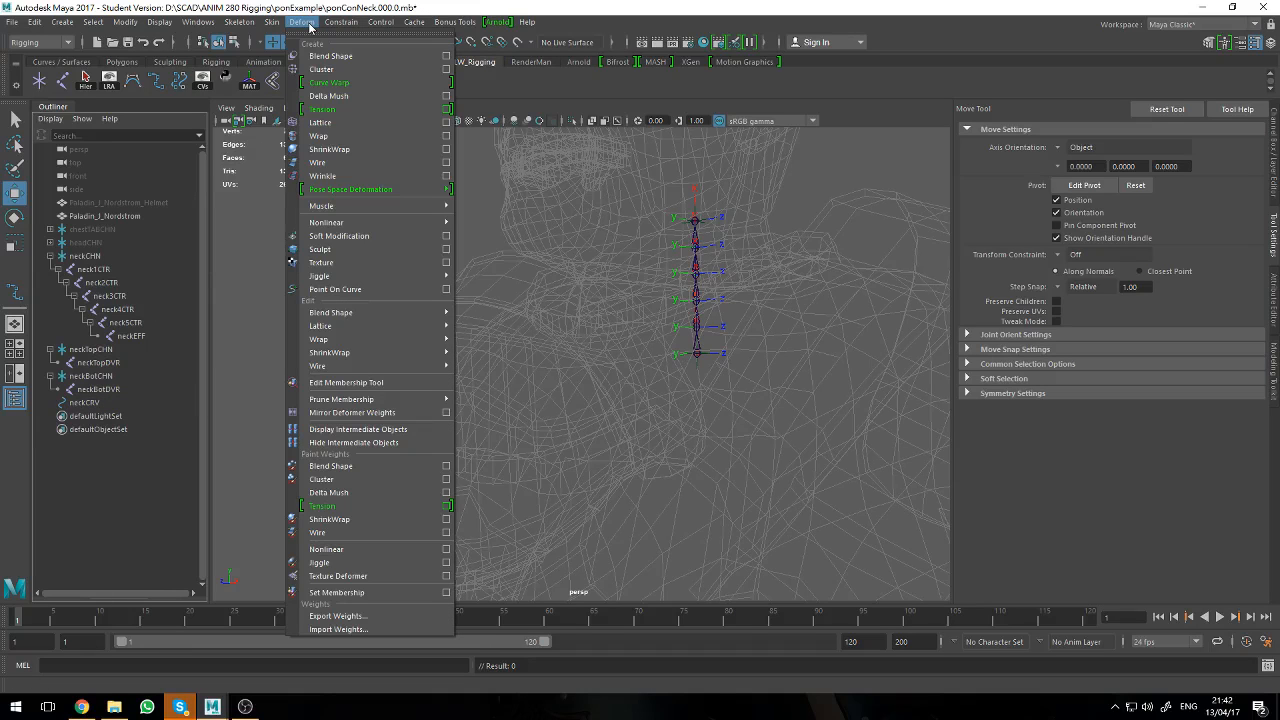
pyautogui.click(309, 24)
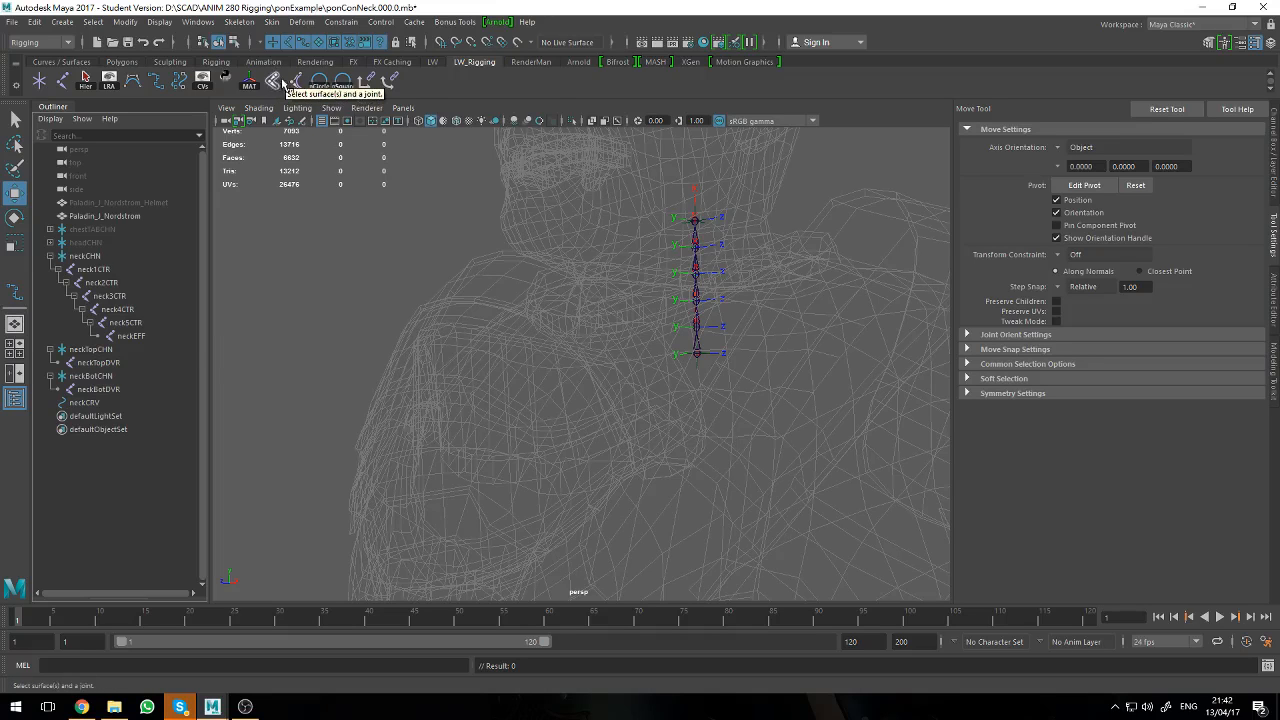
pyautogui.click(293, 82)
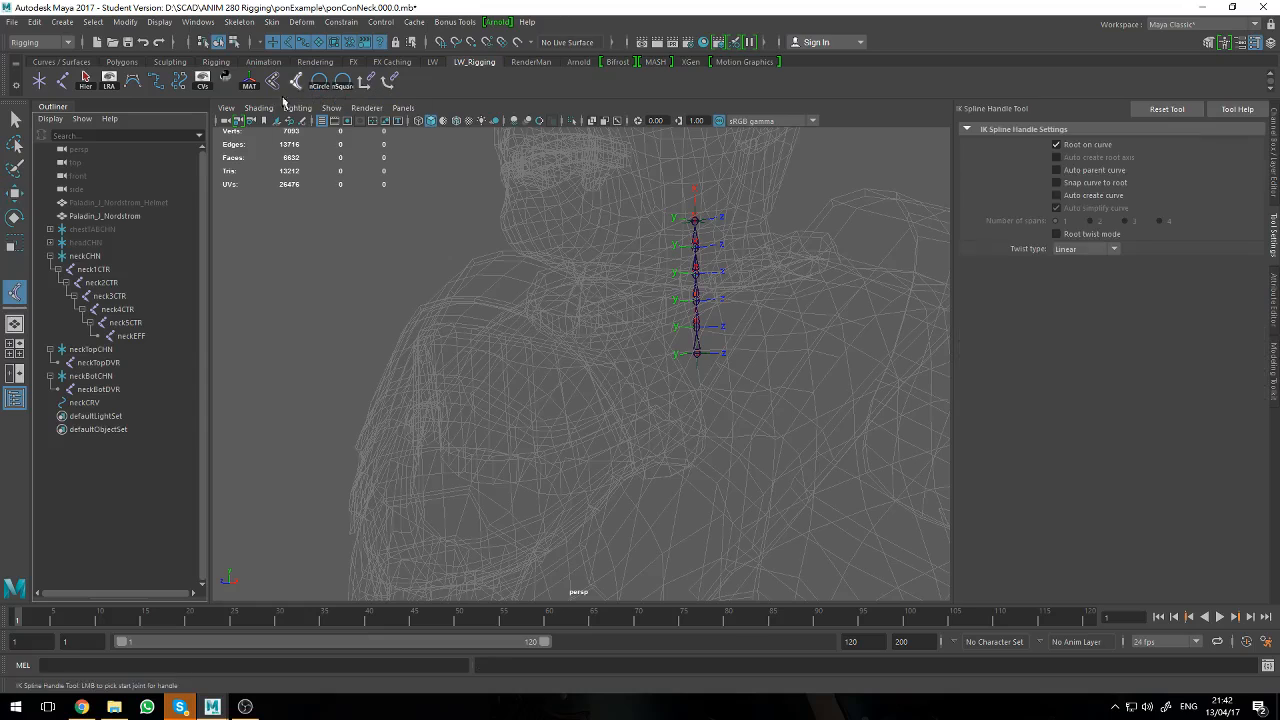
pyautogui.click(103, 271)
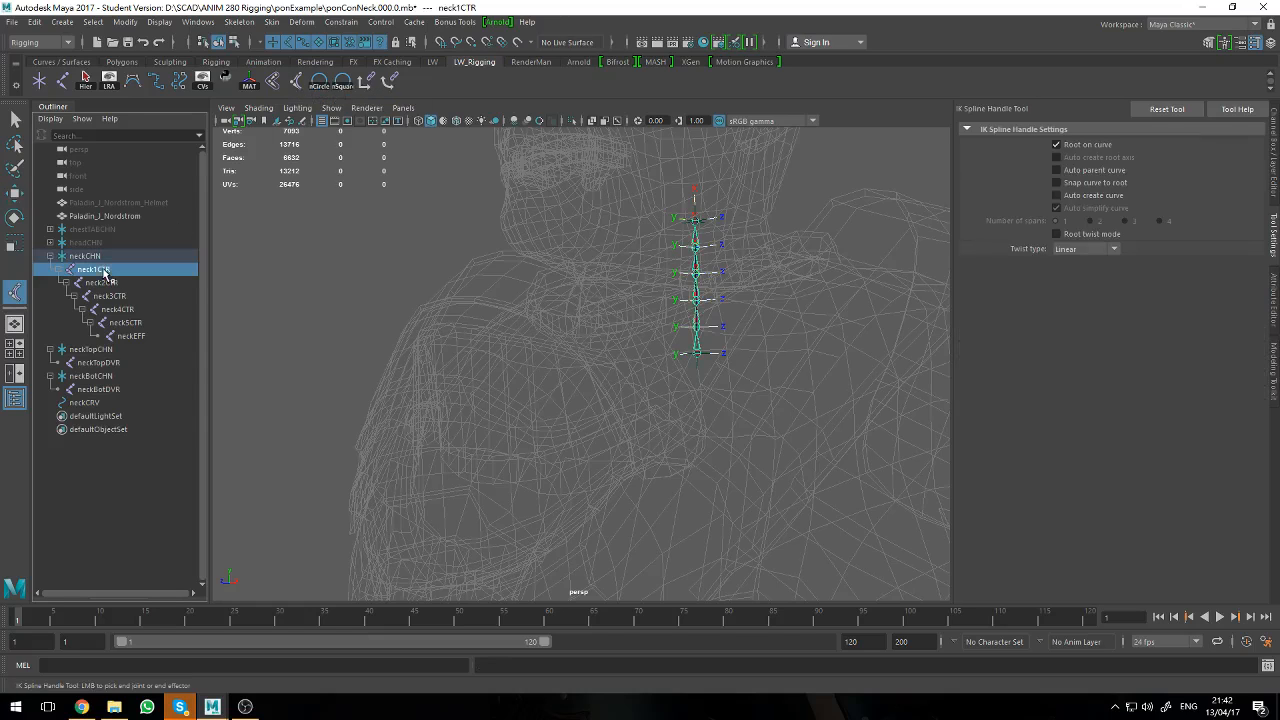
pyautogui.click(128, 337)
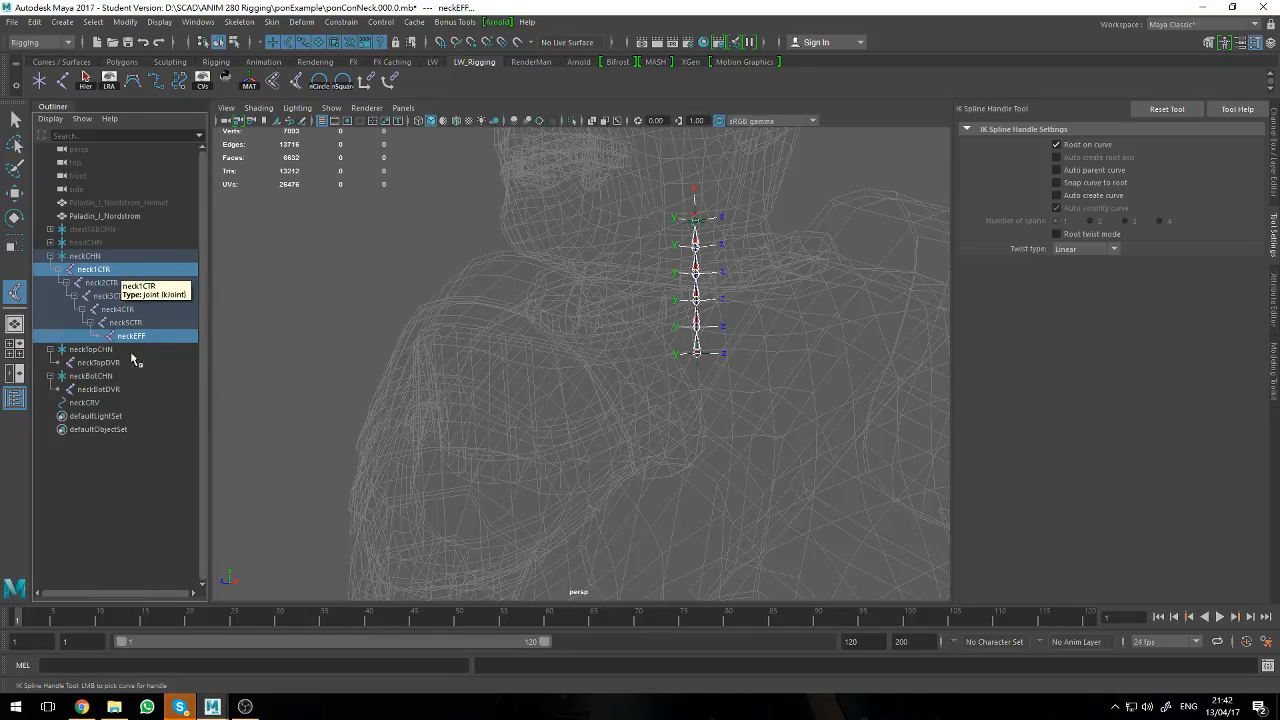
pyautogui.click(92, 402)
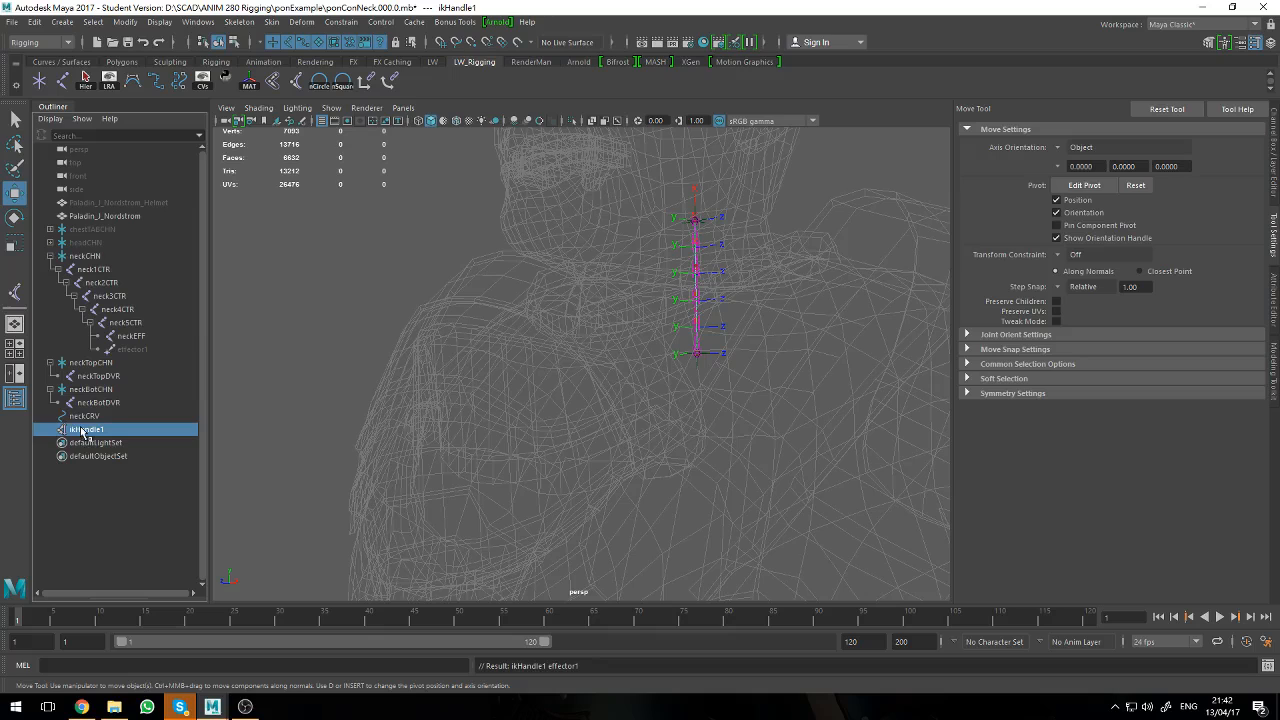
# - Rename the new IK spline handle as neck_ikHandle and leave it deselected
pyautogui.doubleClick(84, 430)
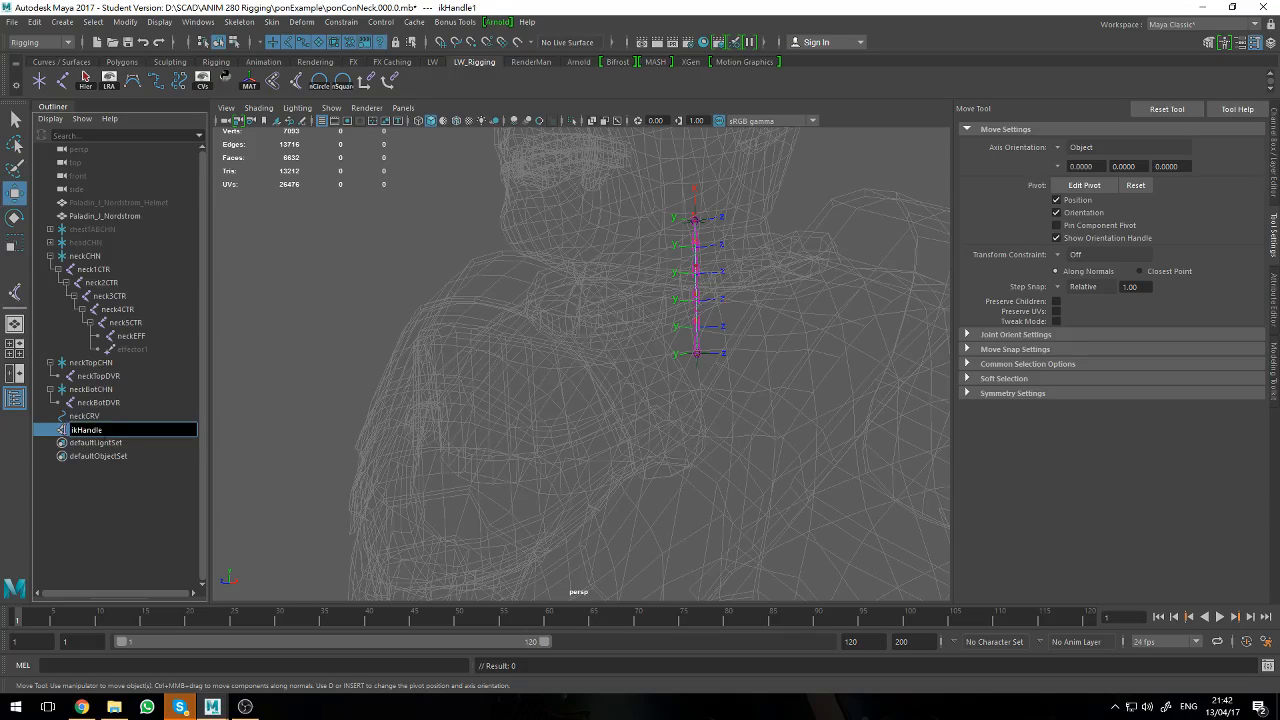
pyautogui.write('neck_')
pyautogui.press('Return')
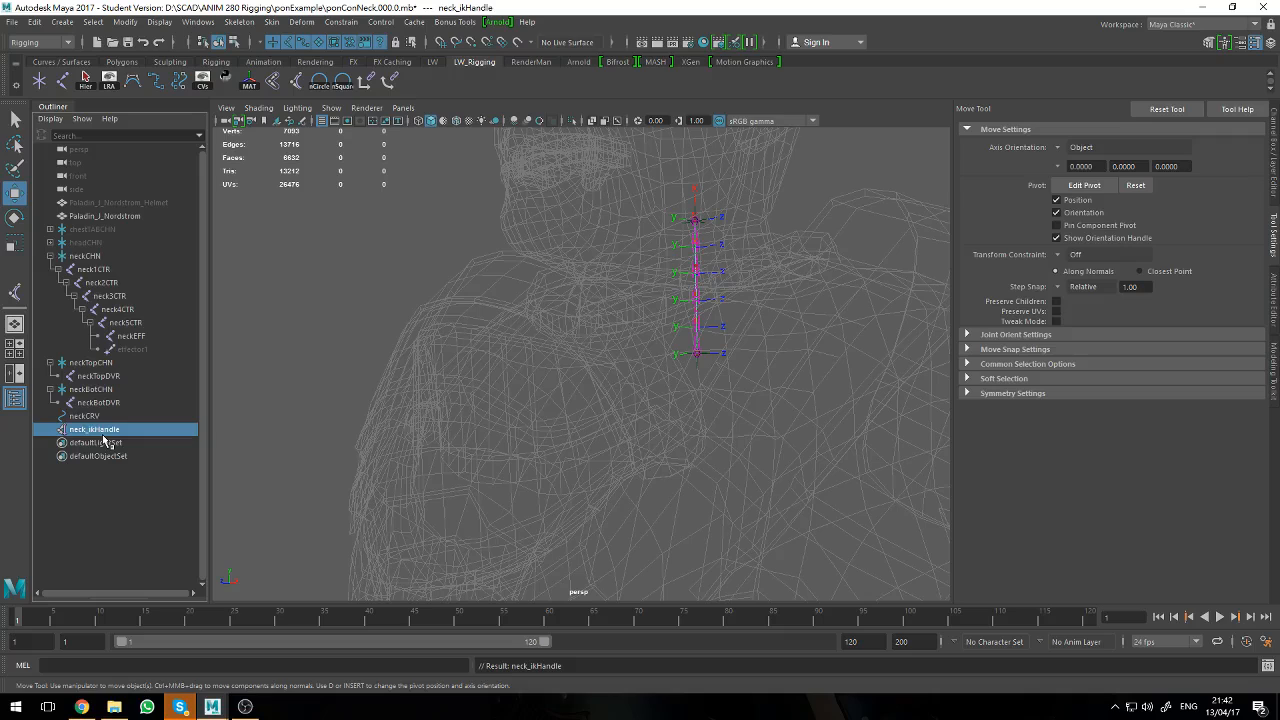
pyautogui.click(132, 480)
# - Group neckCRV and neck_ikHandle under a group named neckNoTouchNUL, and hide that group with its contents listed
pyautogui.click(104, 432)
pyautogui.click(98, 419)
pyautogui.keyDown('ctrl'); pyautogui.click(104, 430); pyautogui.keyUp('ctrl')
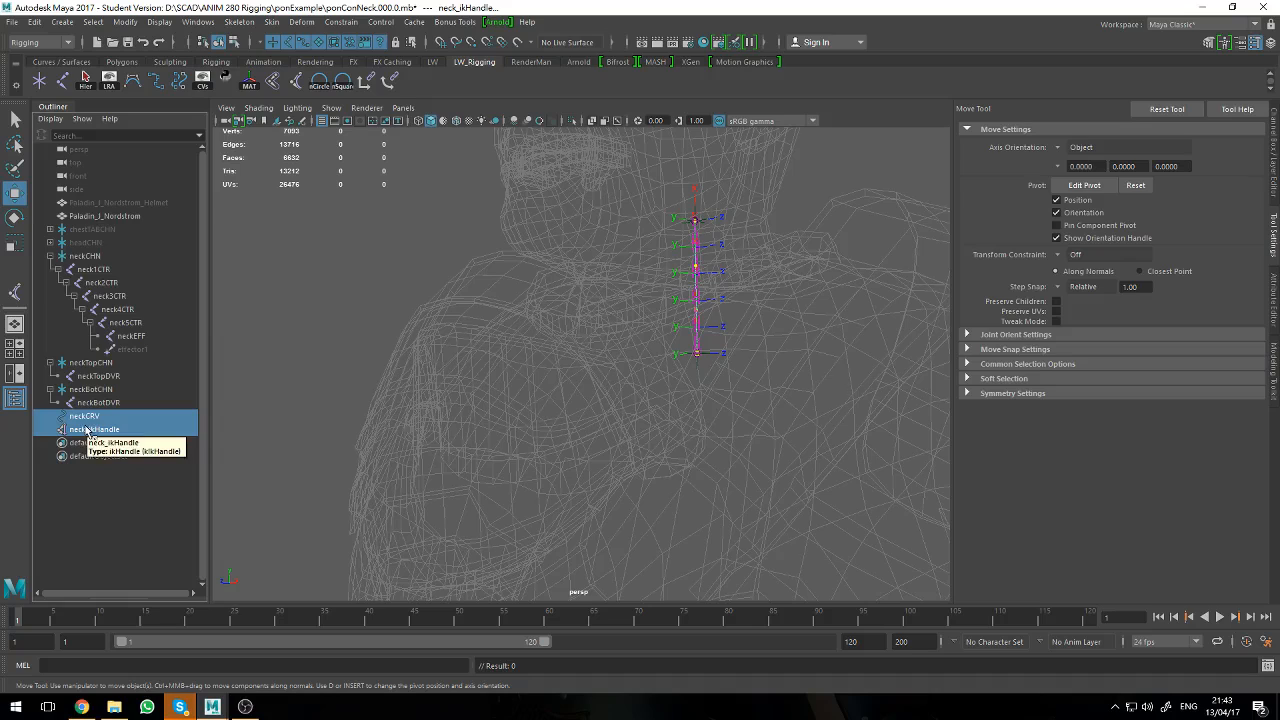
pyautogui.hotkey('ctrl', 'g')
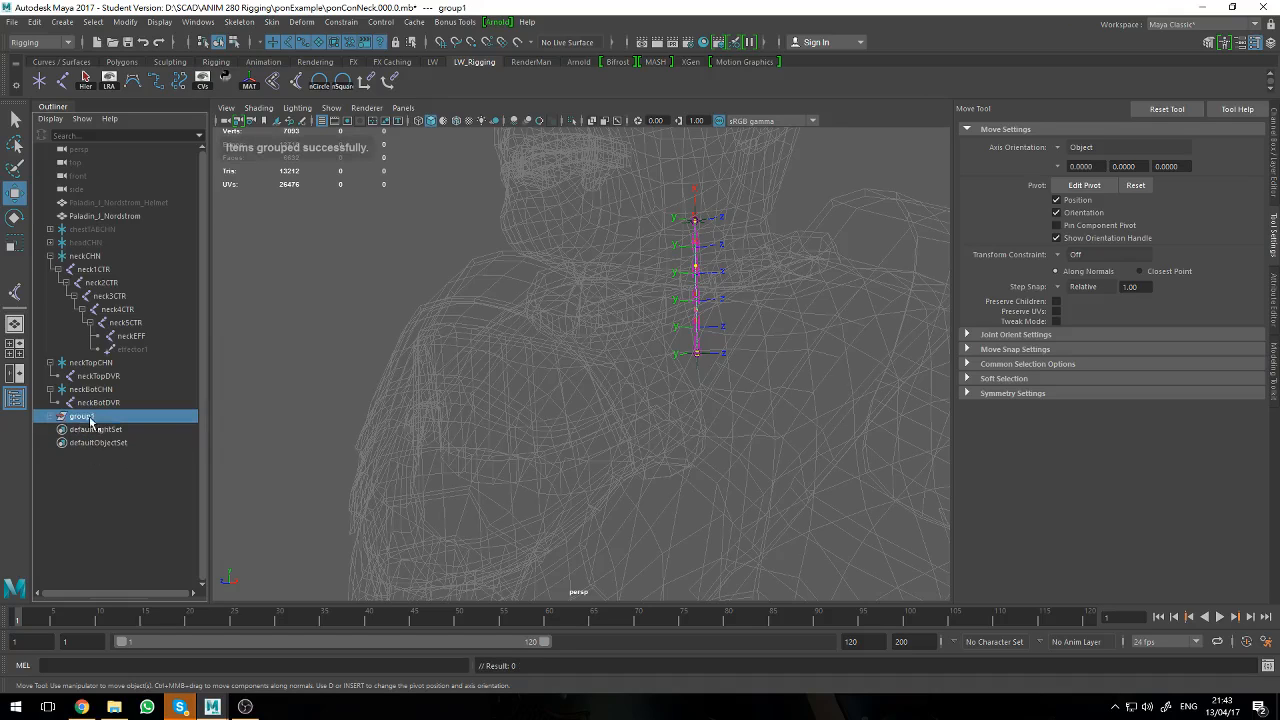
pyautogui.doubleClick(90, 417)
pyautogui.write('neckNoTouchNUL')
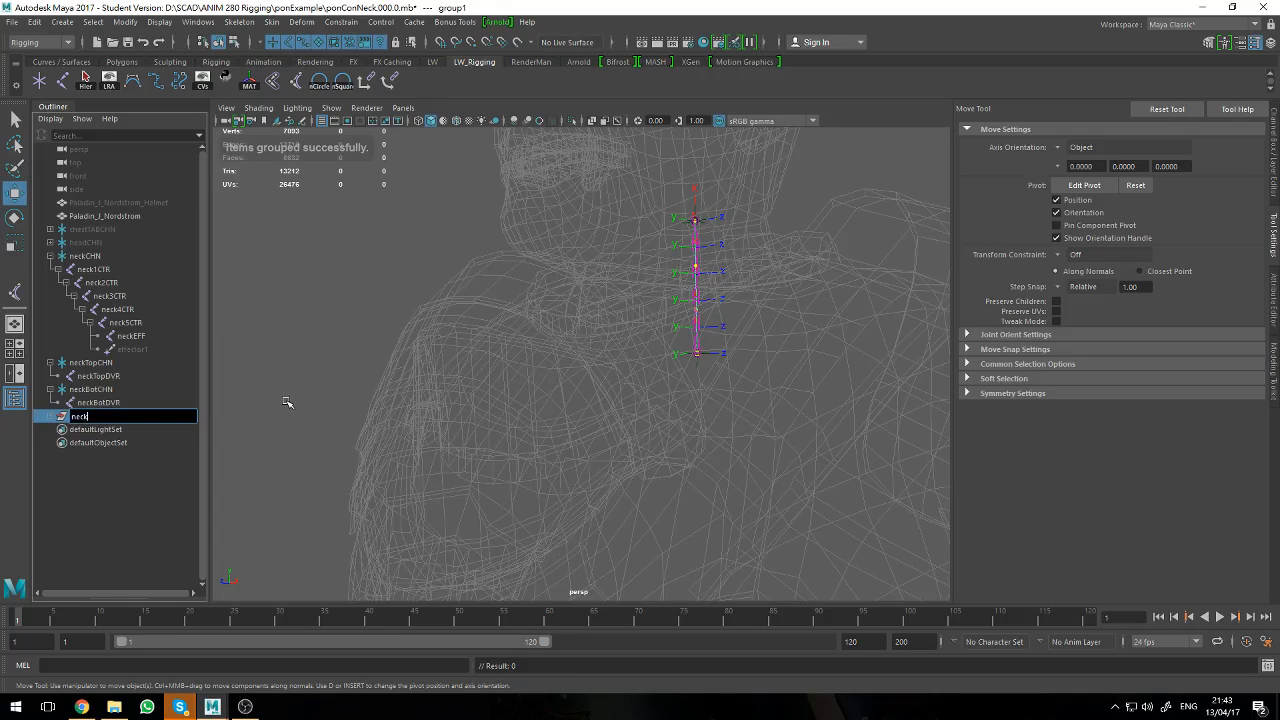
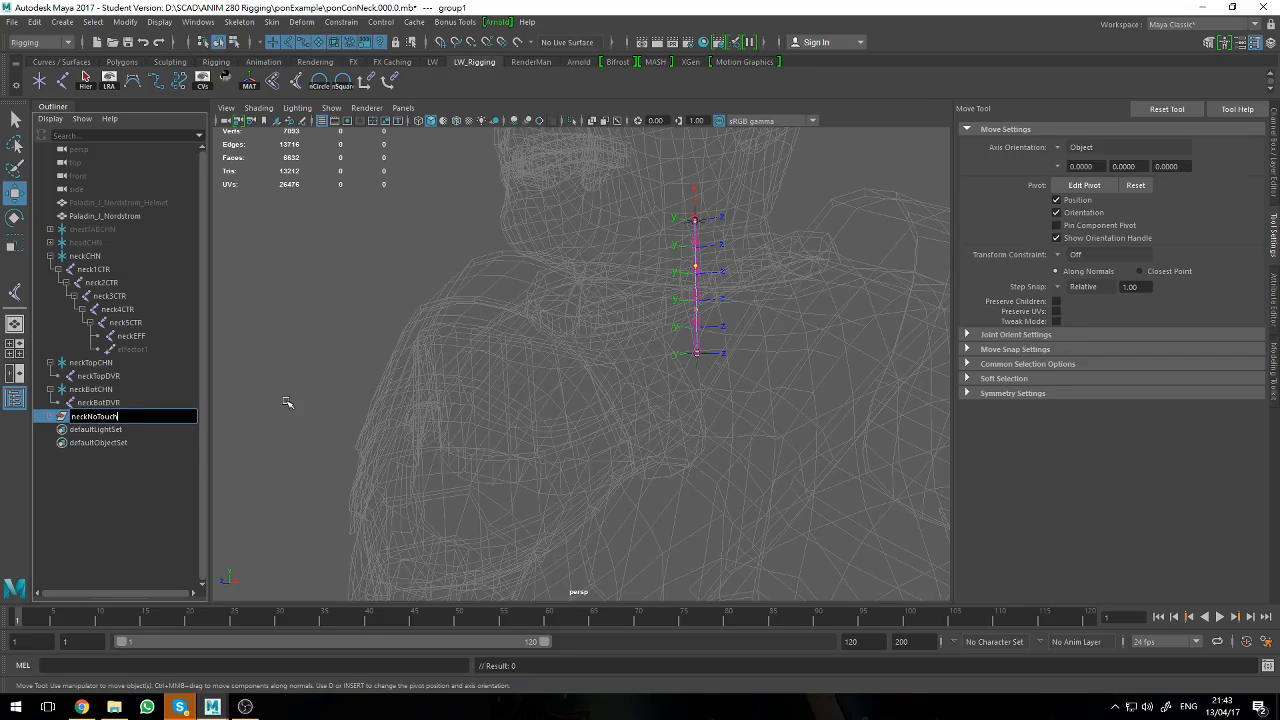
pyautogui.press('Return')
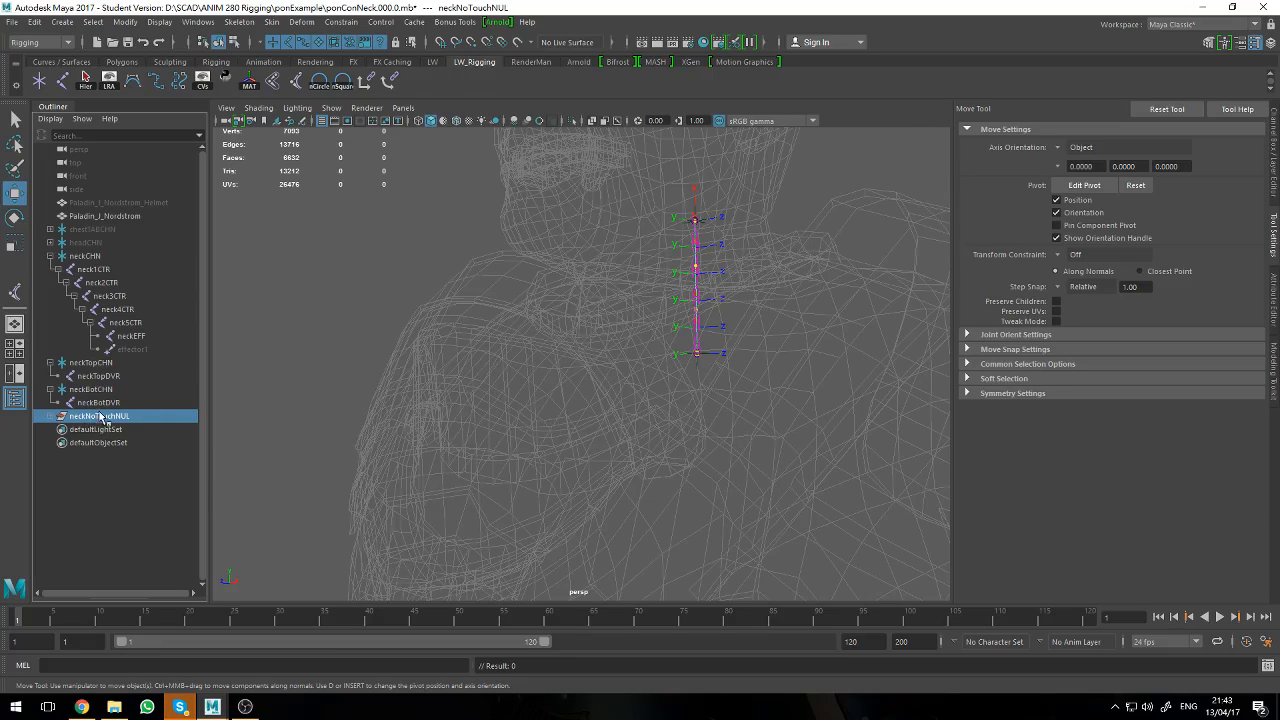
pyautogui.press('h')
pyautogui.click(52, 416)
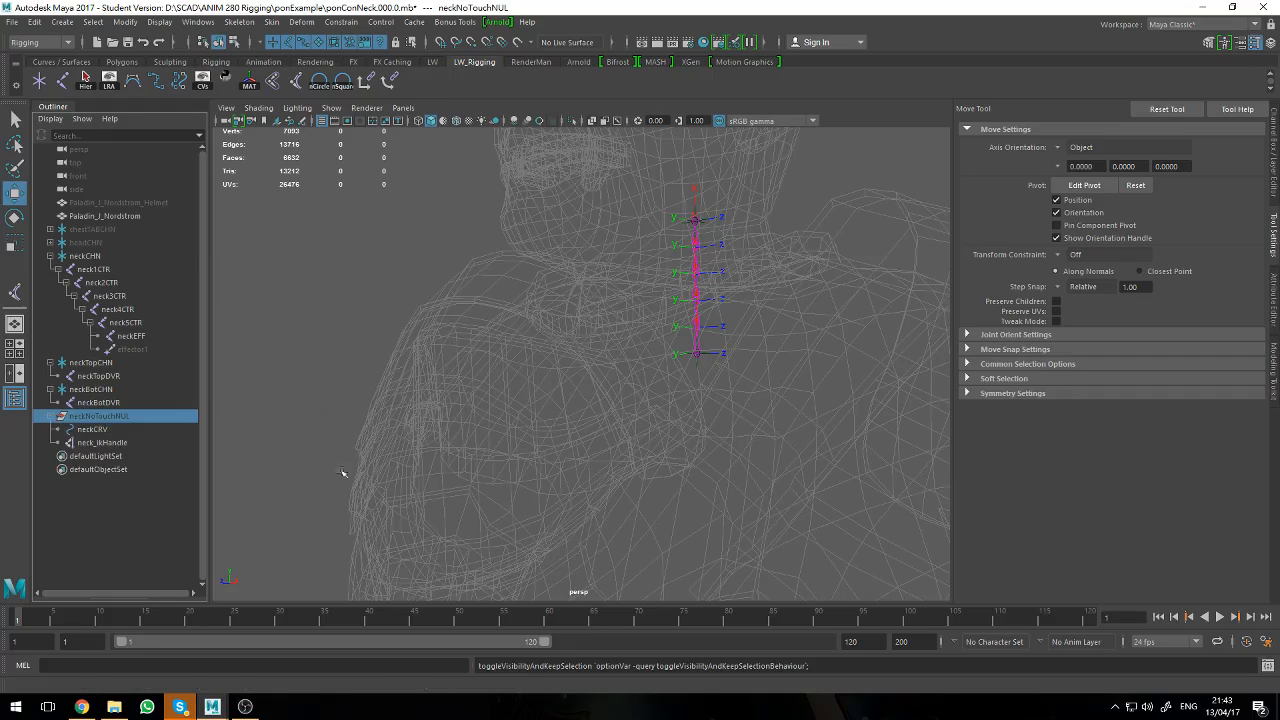
pyautogui.click(141, 404)
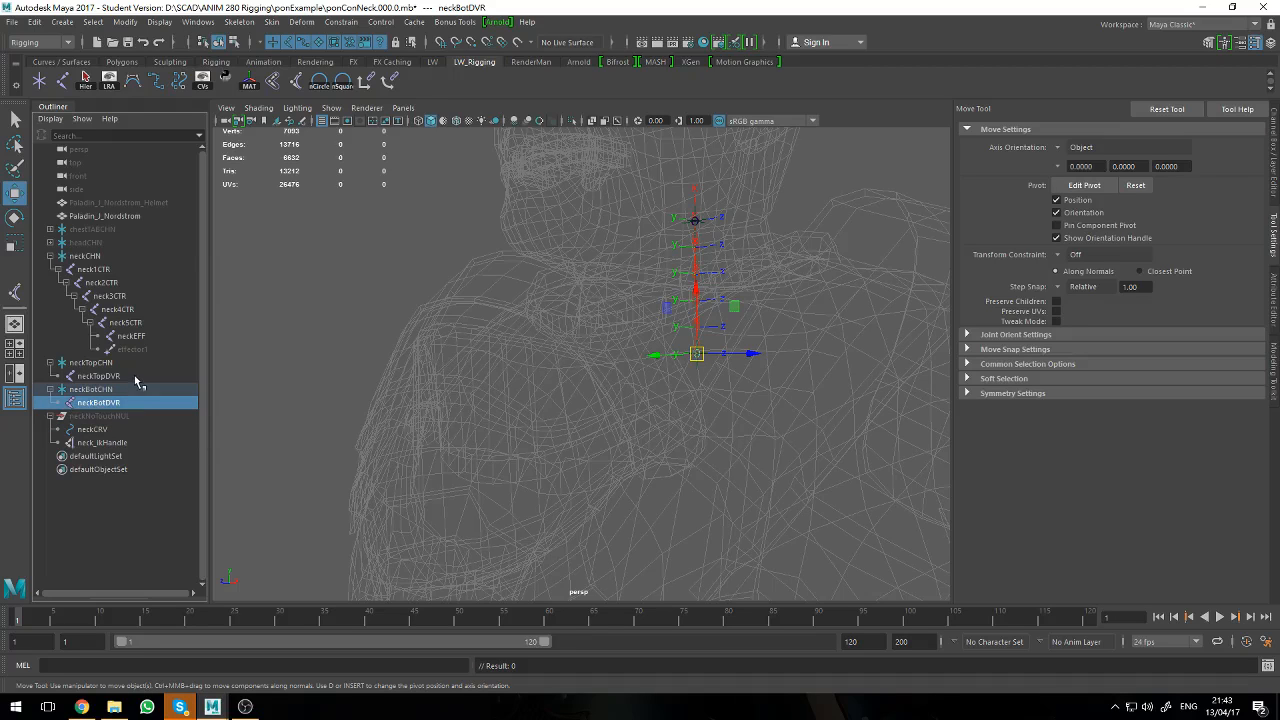
pyautogui.click(134, 376)
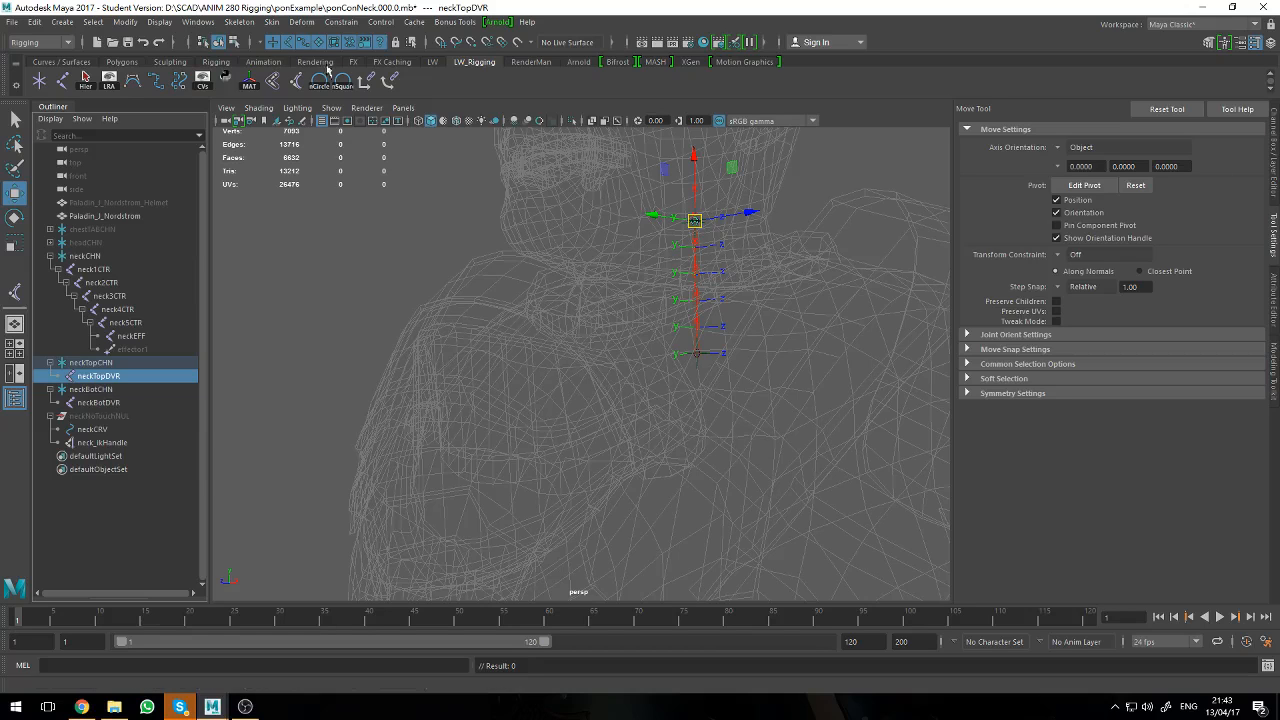
pyautogui.click(301, 21)
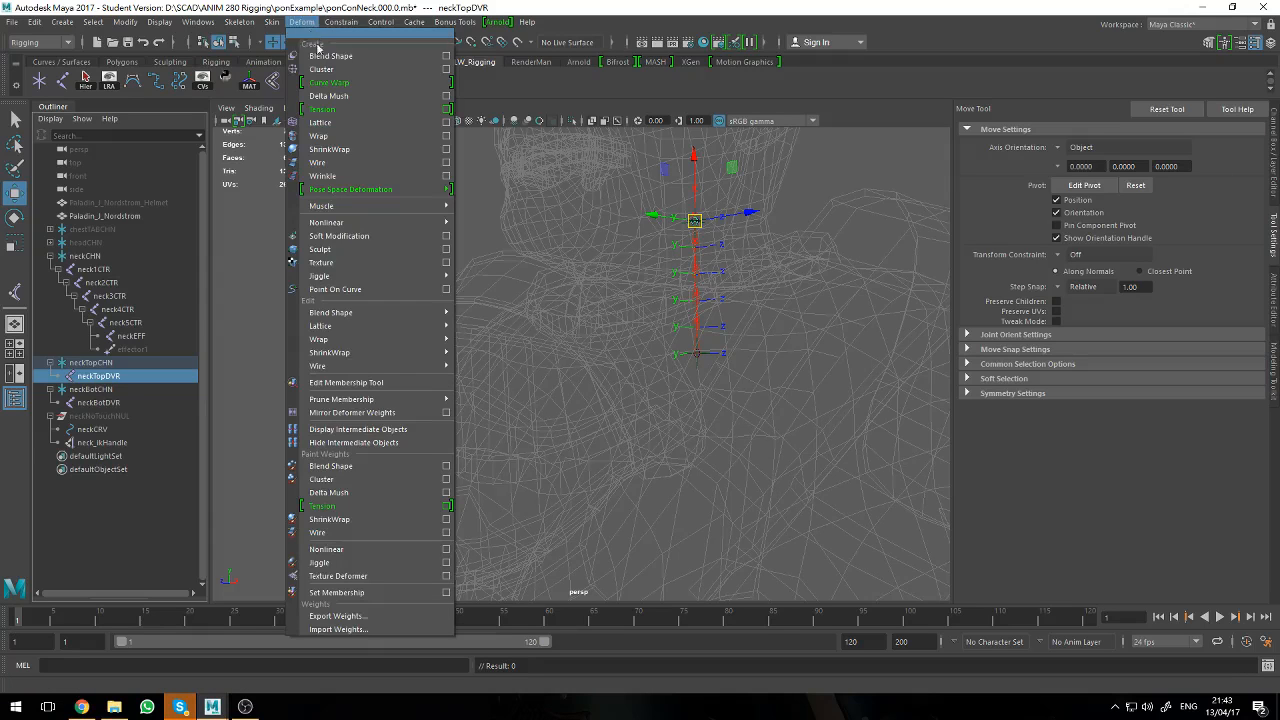
pyautogui.moveTo(331, 20)
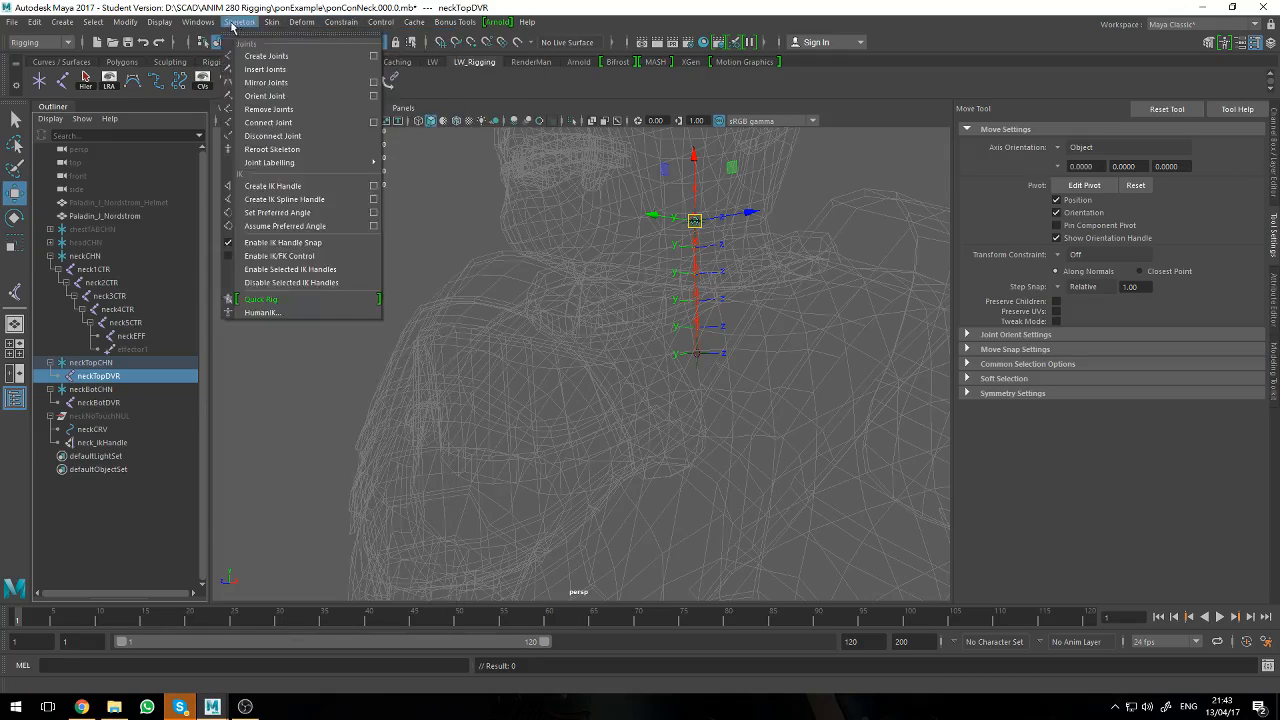
pyautogui.moveTo(266, 24)
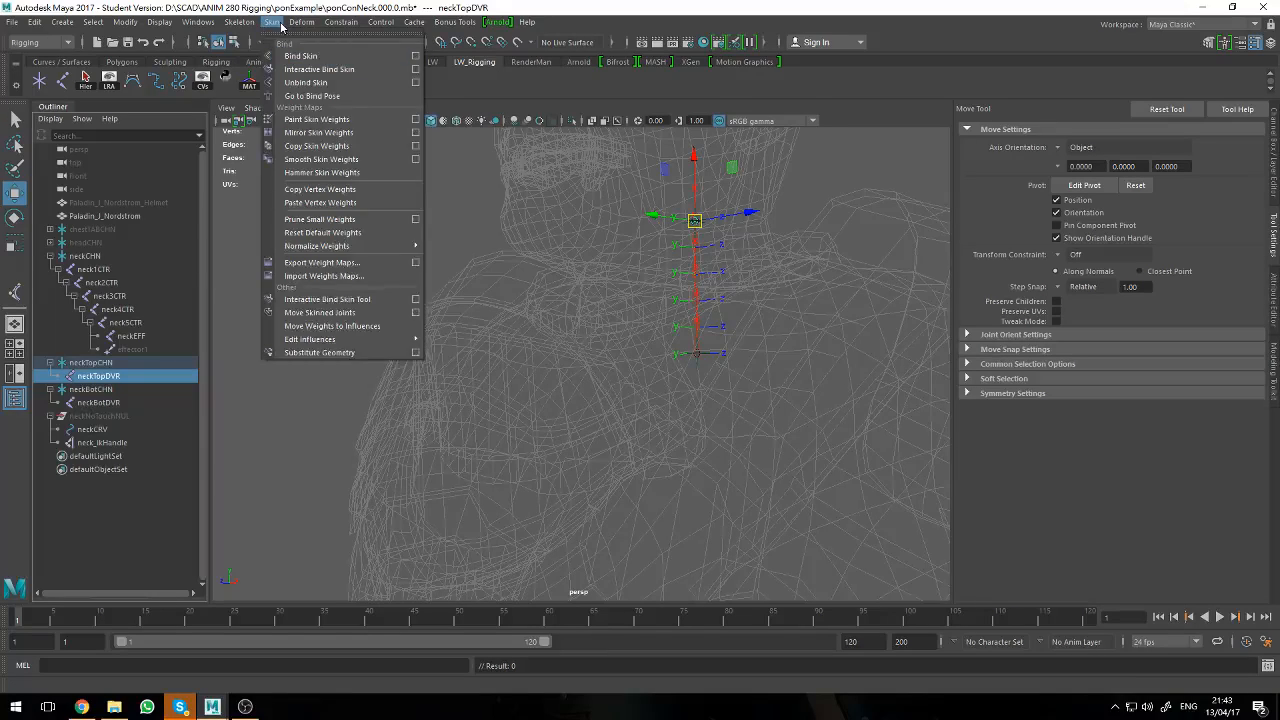
pyautogui.click(271, 23)
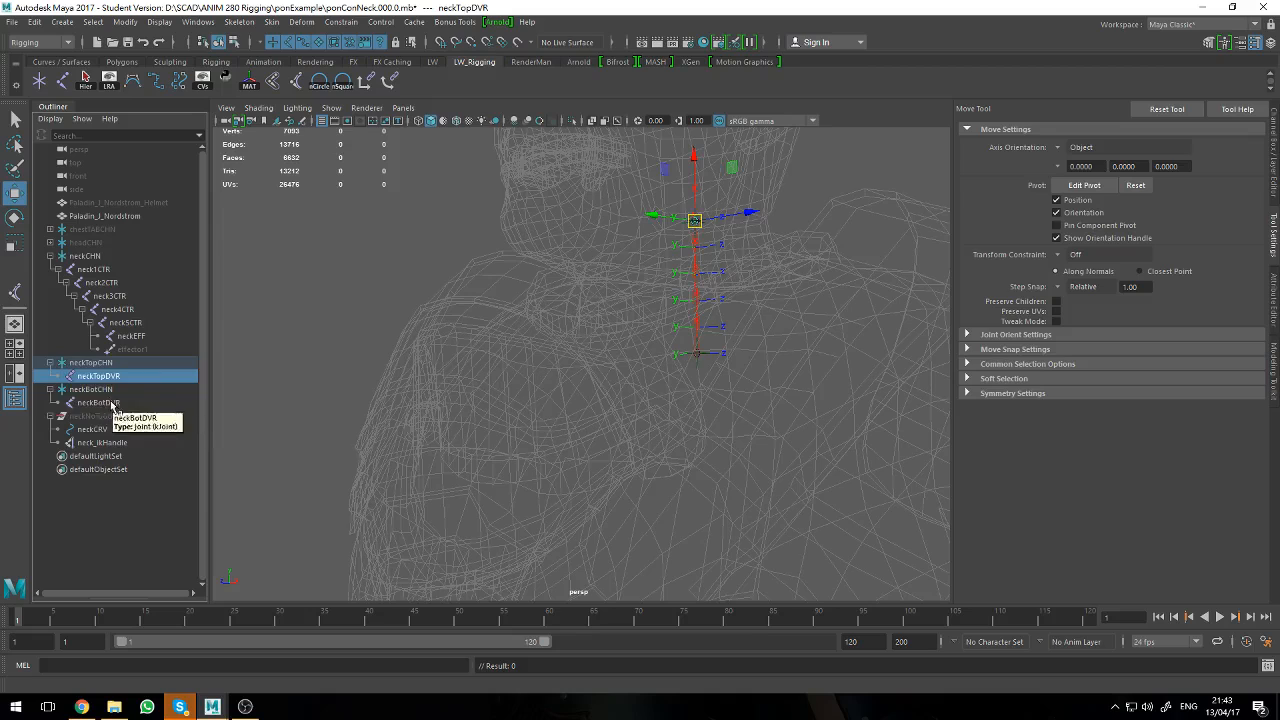
# - Bind neckCRV as skin to the two driver joints neckBotDVR and neckTopDVR
pyautogui.click(113, 403)
pyautogui.click(113, 377)
pyautogui.click(113, 403)
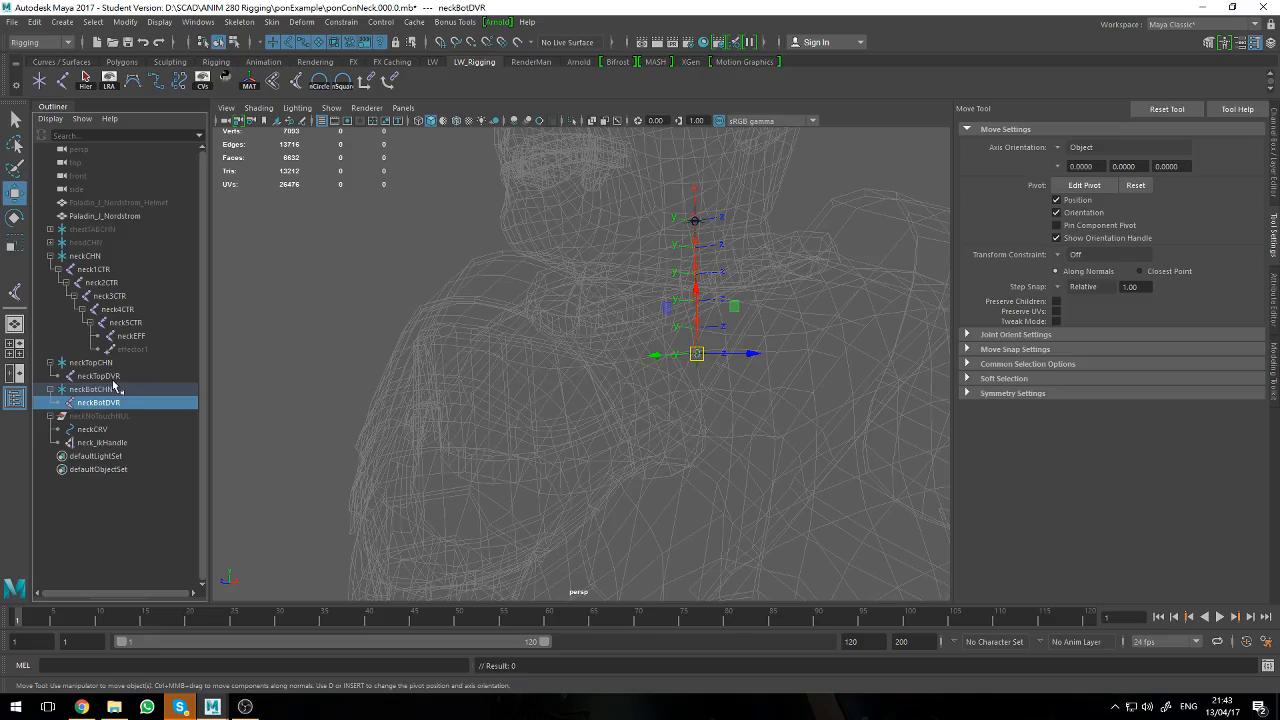
pyautogui.keyDown('ctrl'); pyautogui.click(116, 377); pyautogui.keyUp('ctrl')
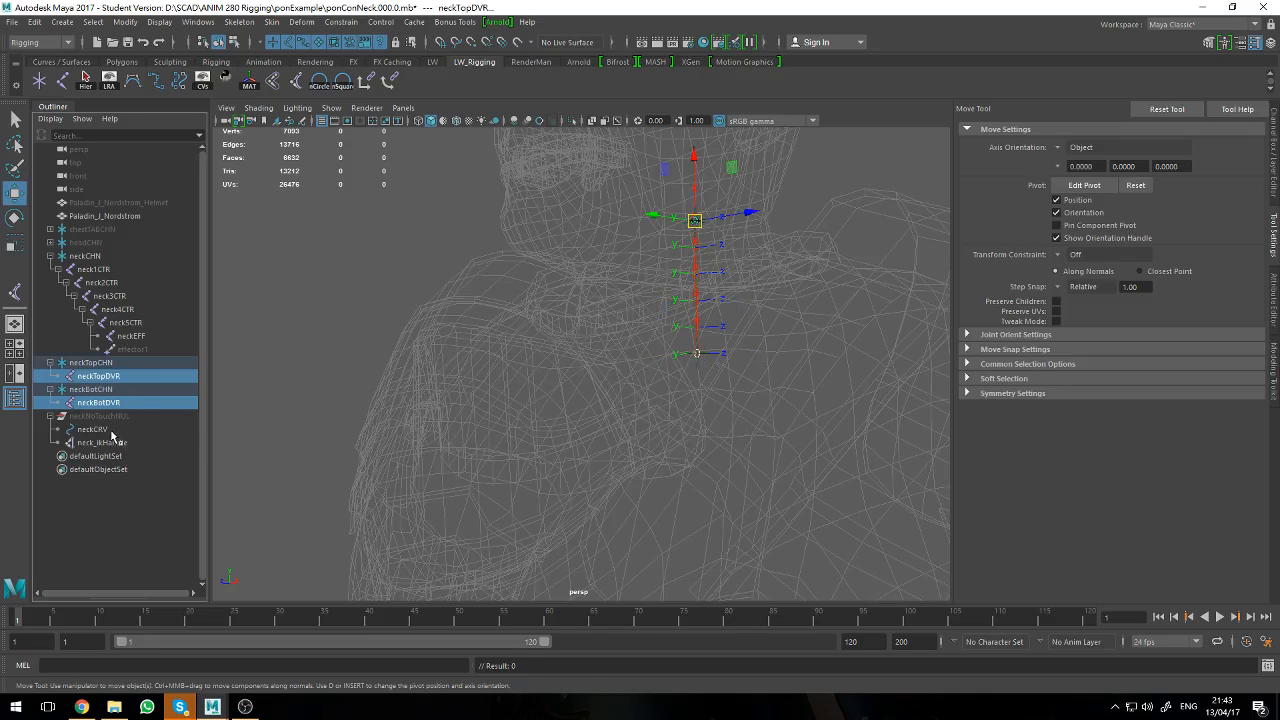
pyautogui.keyDown('ctrl'); pyautogui.click(110, 430); pyautogui.keyUp('ctrl')
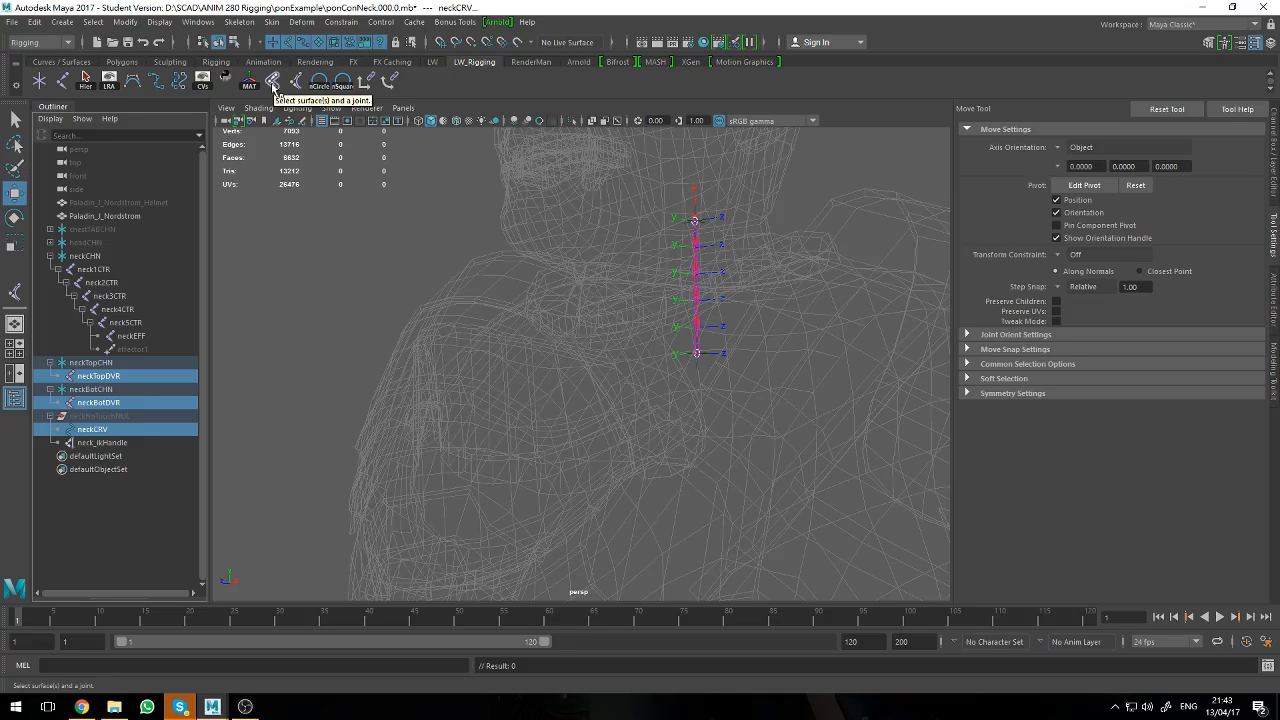
pyautogui.click(272, 84)
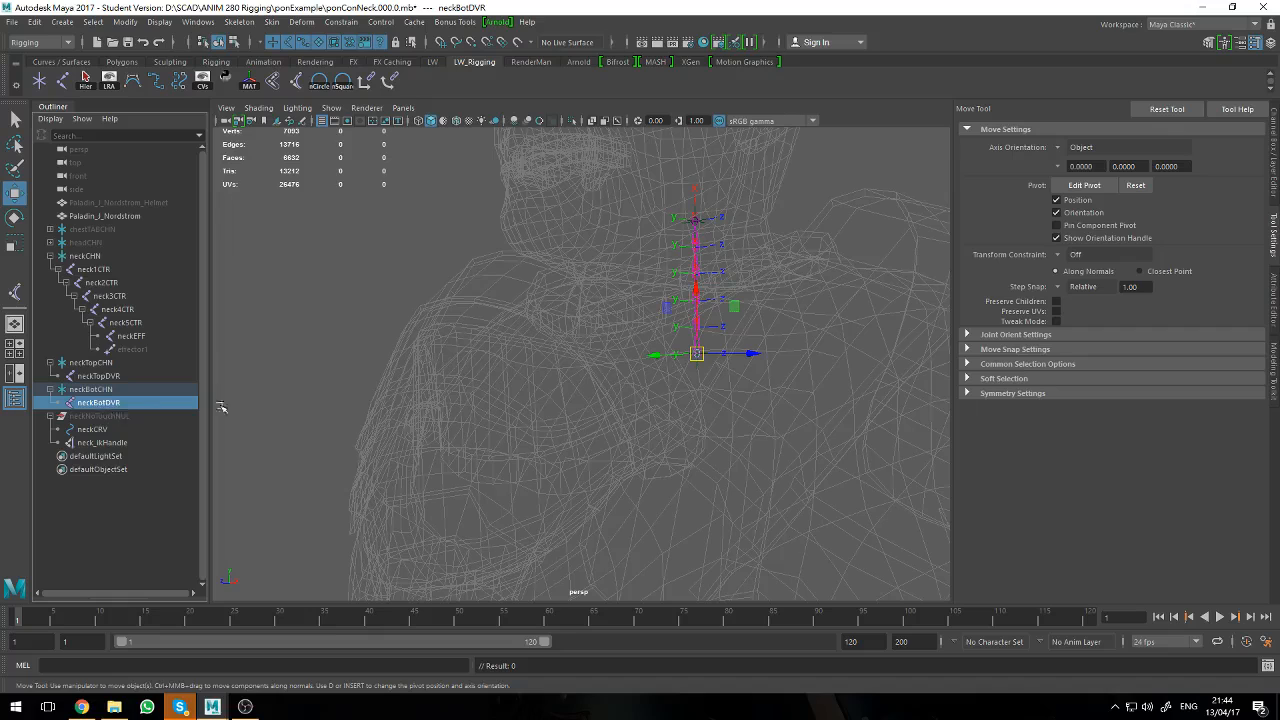
# - Set the joint radius of both neckBotDVR and neckTopDVR to 3
pyautogui.click(1269, 43)
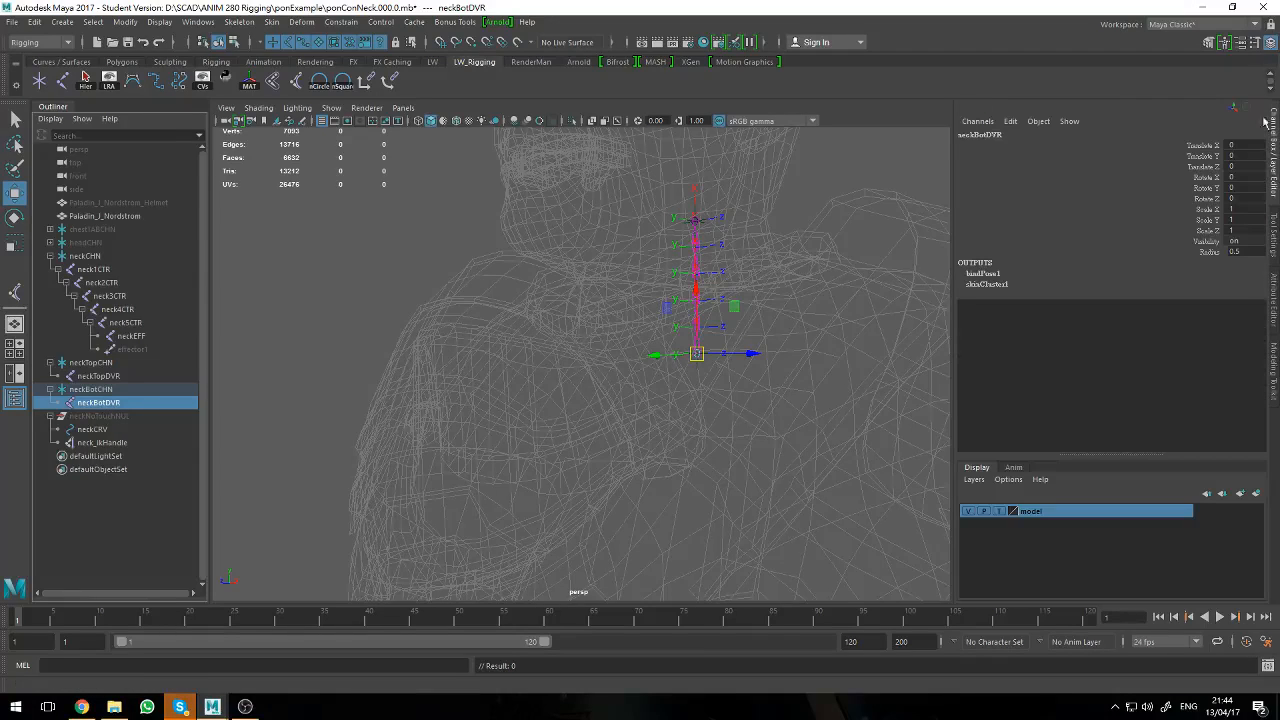
pyautogui.click(1246, 250)
pyautogui.write('3')
pyautogui.press('Return')
pyautogui.click(72, 378)
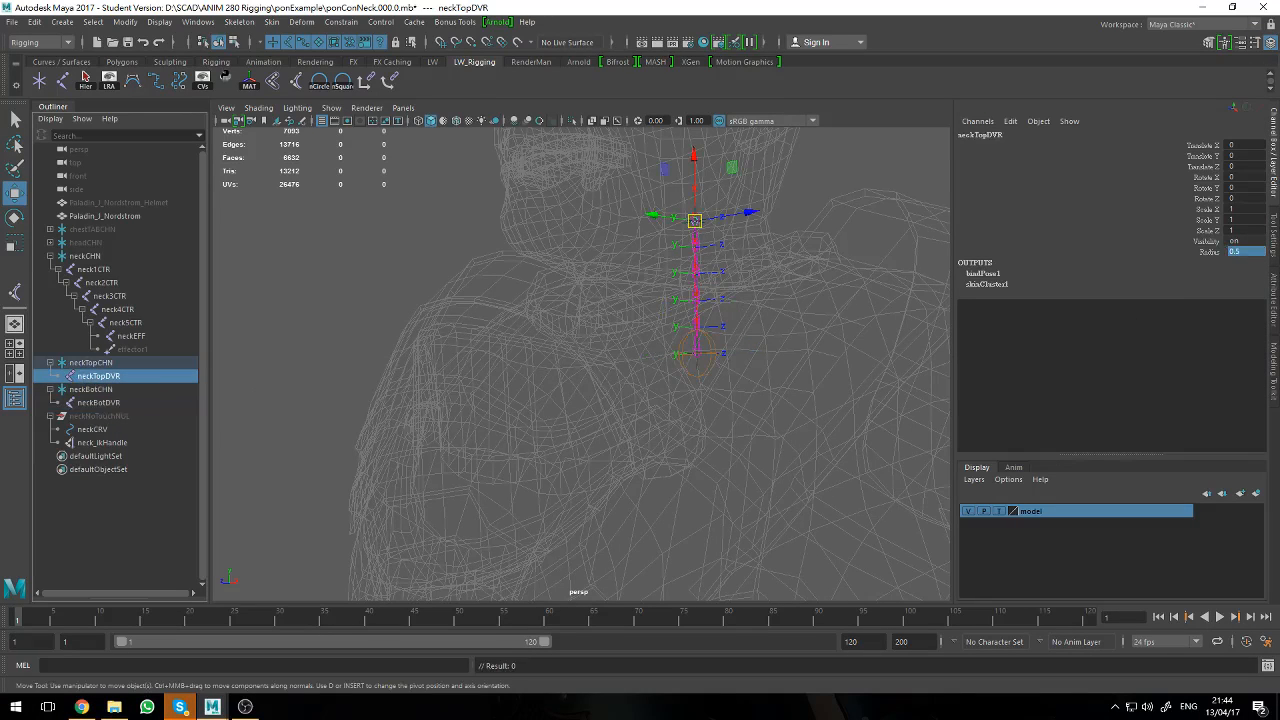
pyautogui.write('3')
pyautogui.press('Return')
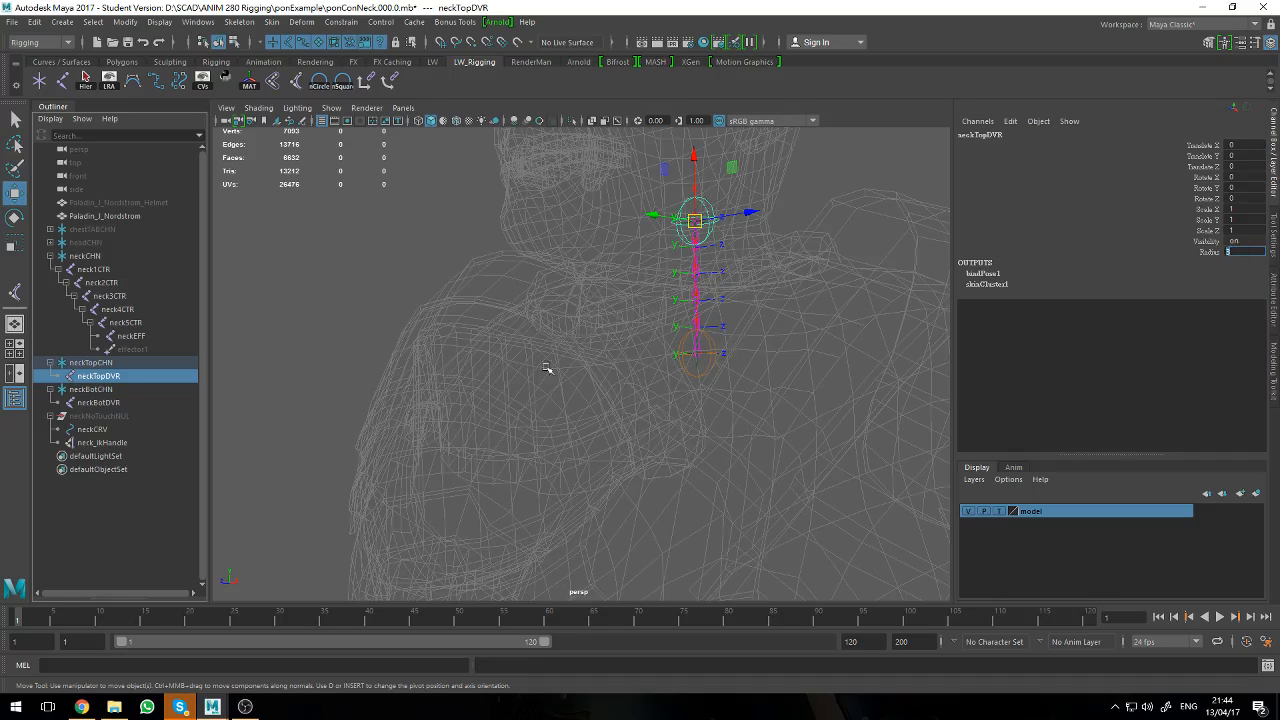
# - Test the curve binding by moving neckBotDVR along its Z axis, and undo the move
pyautogui.click(703, 358)
pyautogui.keyDown('alt'); pyautogui.moveTo(703, 358); pyautogui.dragTo(766, 417); pyautogui.keyUp('alt')
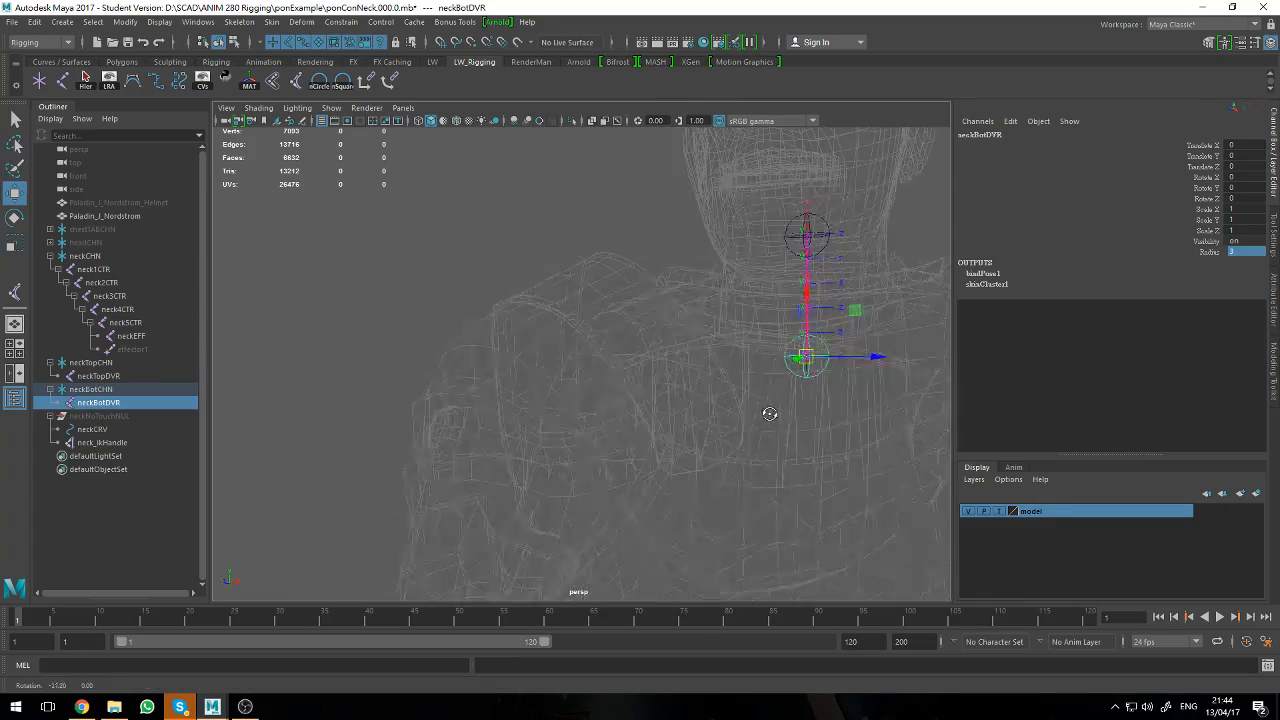
pyautogui.moveTo(874, 357); pyautogui.dragTo(908, 359)
pyautogui.hotkey('ctrl', 'z')
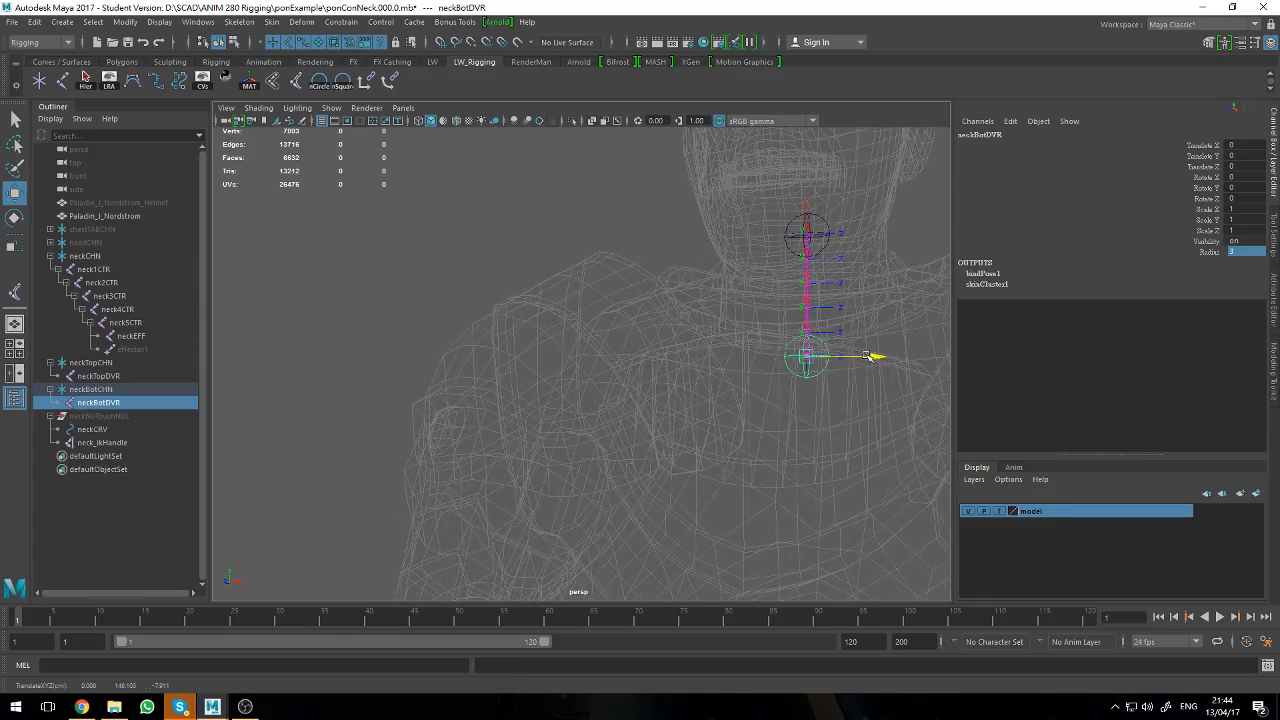
# - Test-move neckTopDVR along its Z axis and its Y axis, undoing each move
pyautogui.click(822, 224)
pyautogui.moveTo(871, 233); pyautogui.dragTo(912, 233)
pyautogui.hotkey('ctrl', 'z')
pyautogui.keyDown('alt'); pyautogui.moveTo(897, 331); pyautogui.dragTo(650, 450); pyautogui.keyUp('alt')
pyautogui.moveTo(545, 425); pyautogui.dragTo(512, 450)
pyautogui.hotkey('ctrl', 'z')
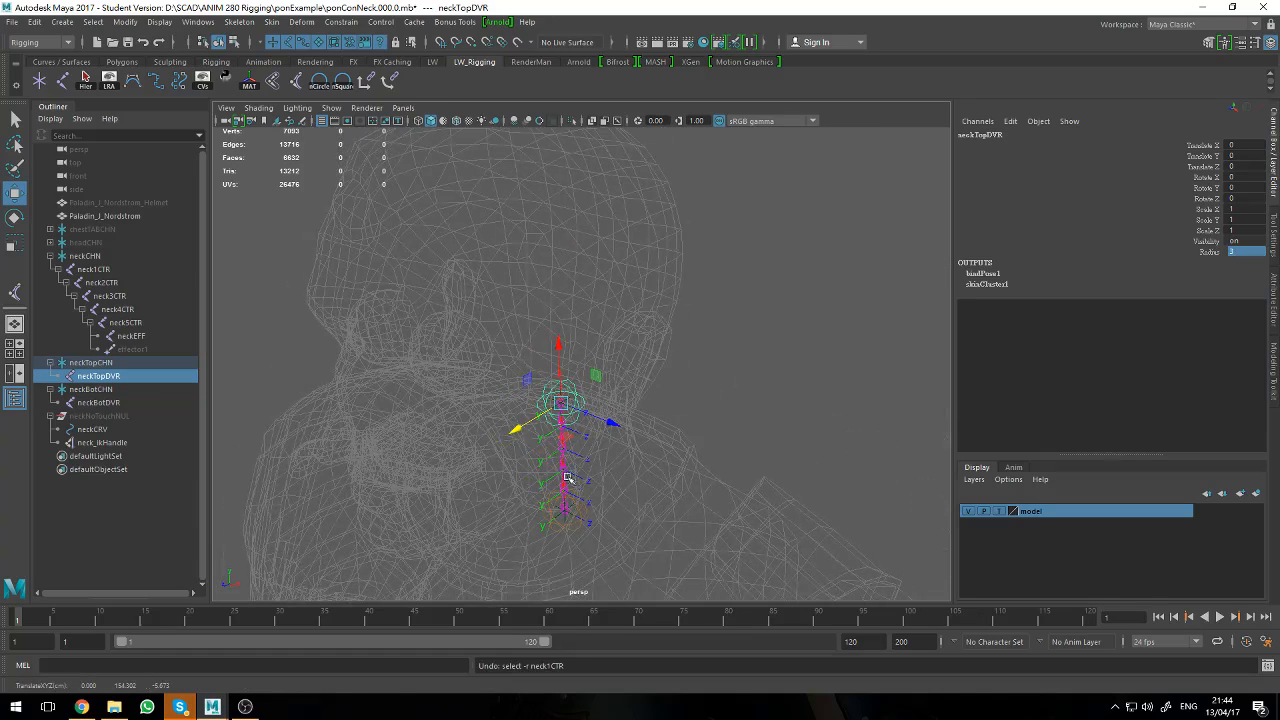
pyautogui.keyDown('alt'); pyautogui.moveTo(668, 590); pyautogui.dragTo(700, 468); pyautogui.keyUp('alt')
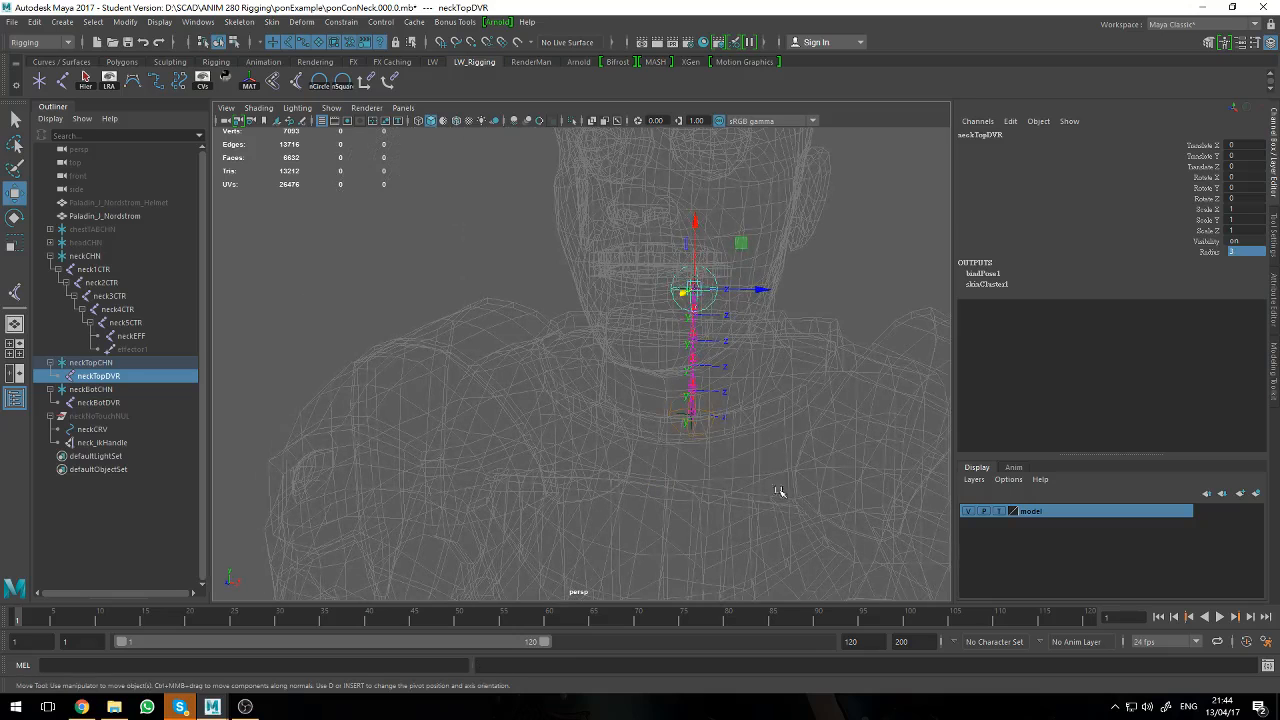
pyautogui.keyDown('alt'); pyautogui.moveTo(775, 494); pyautogui.dragTo(697, 487); pyautogui.keyUp('alt')
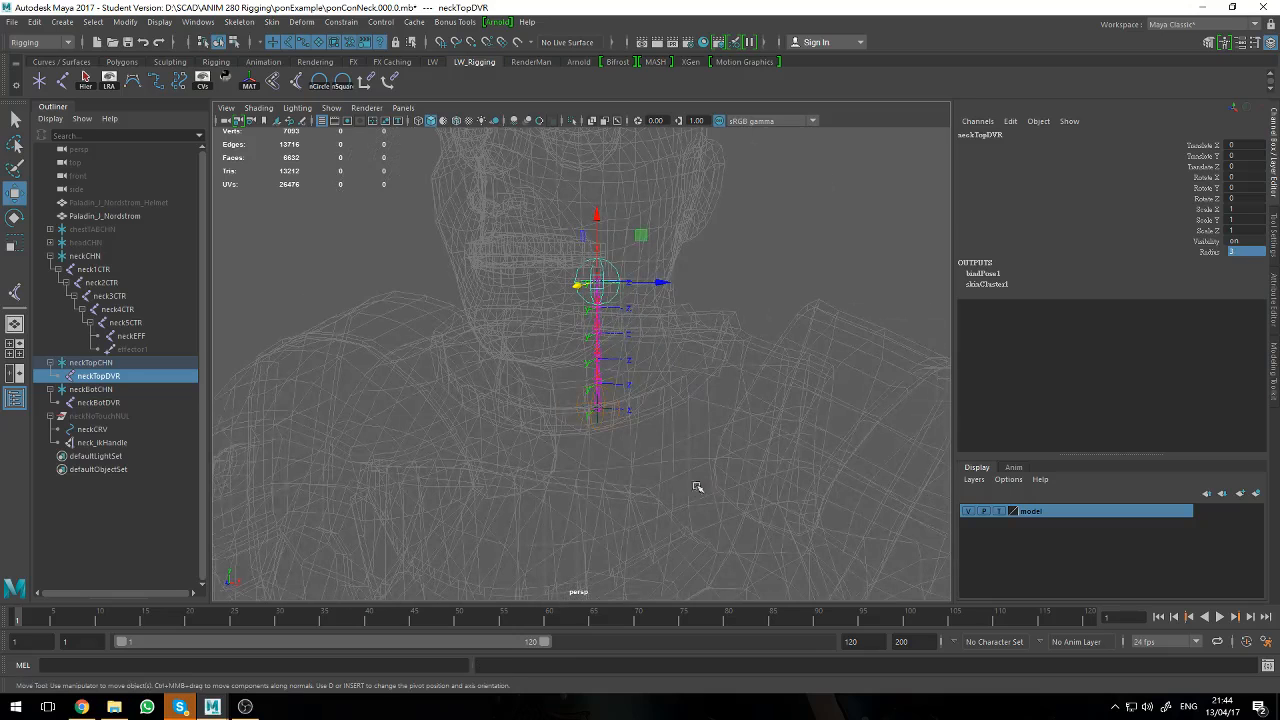
# - Enable the Advanced Twist Controls in the IK solver attributes of neck_ikHandle
pyautogui.click(115, 443)
pyautogui.hotkey('ctrl', 'a')
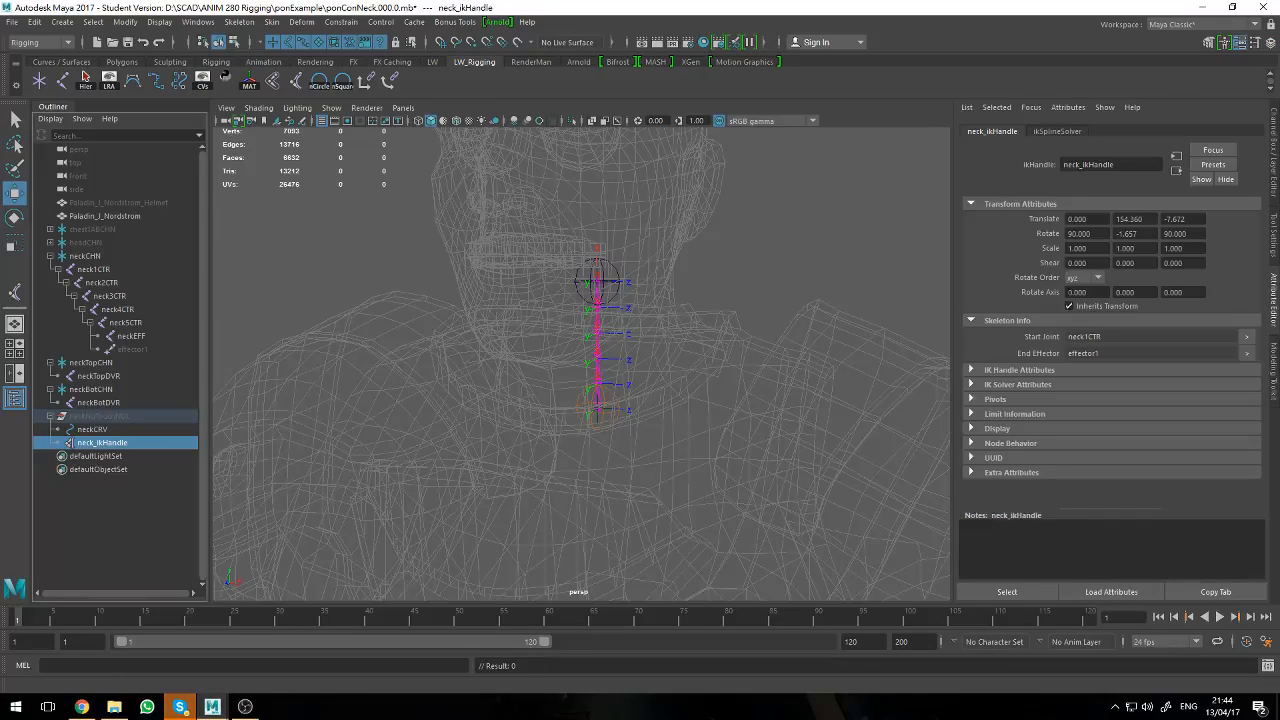
pyautogui.click(975, 383)
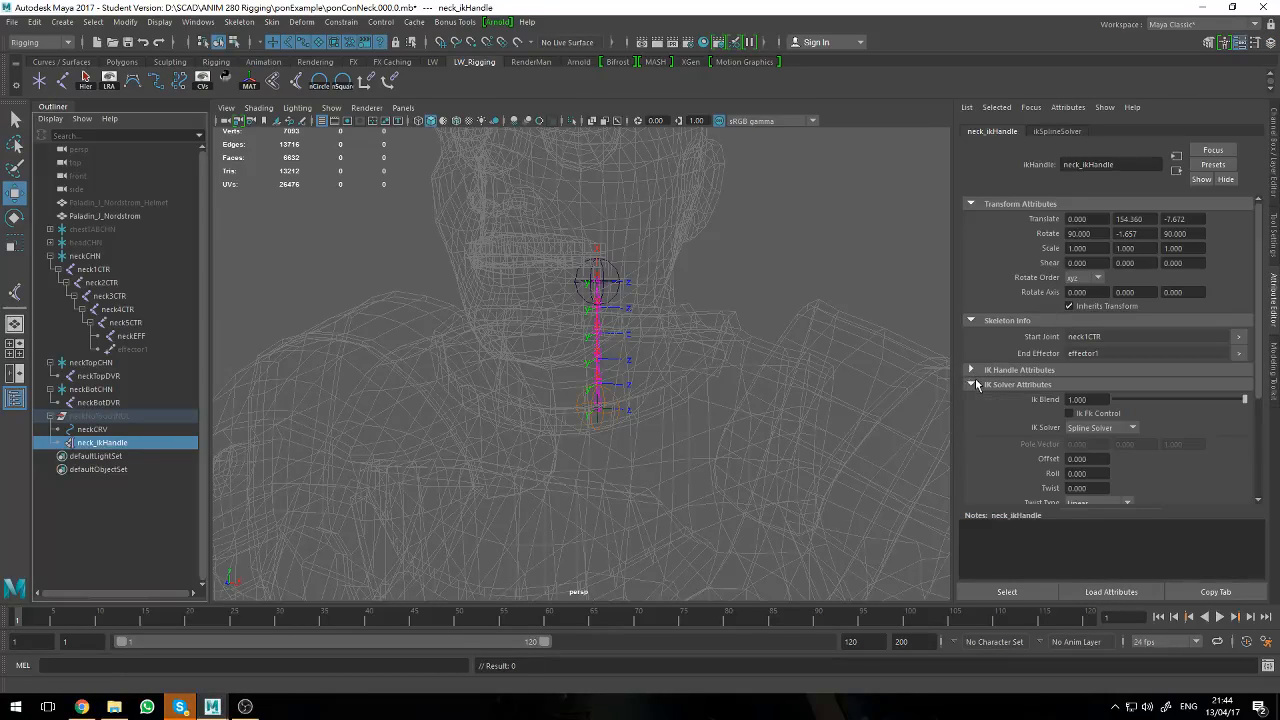
pyautogui.scroll(-3, 1015, 399)
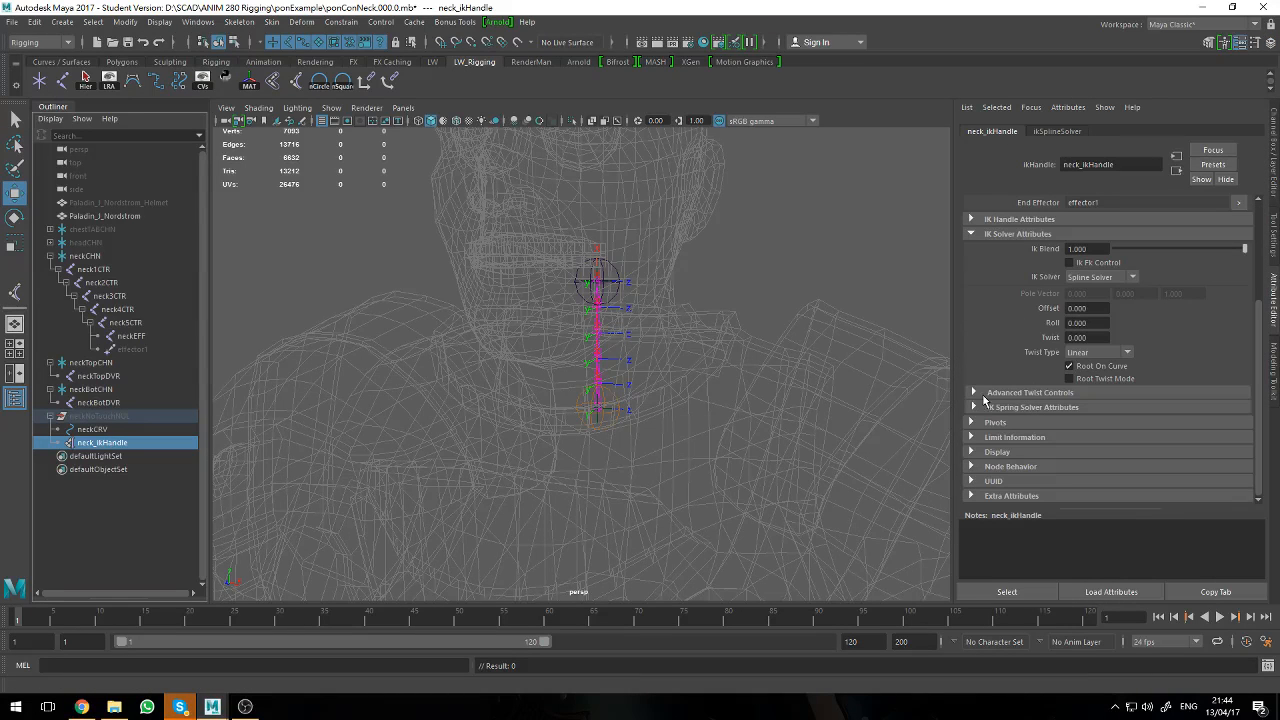
pyautogui.click(976, 393)
pyautogui.click(1071, 407)
pyautogui.scroll(-2, 1068, 420)
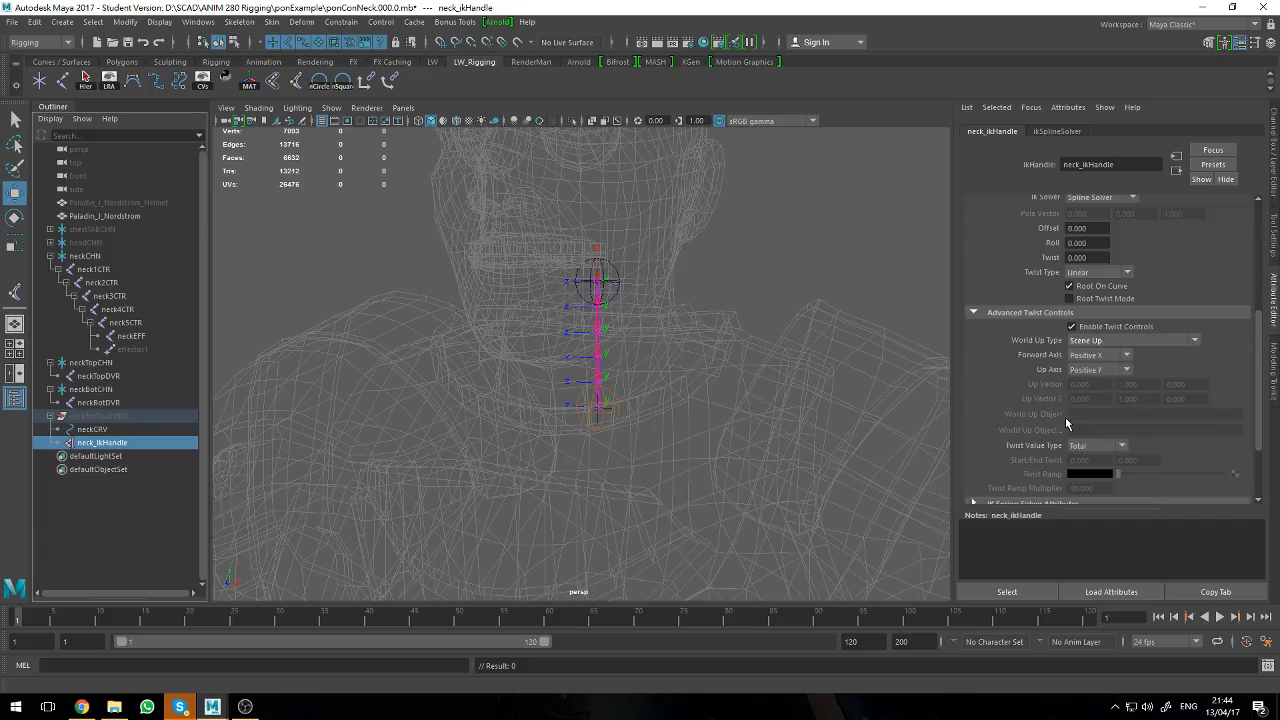
pyautogui.click(1072, 327)
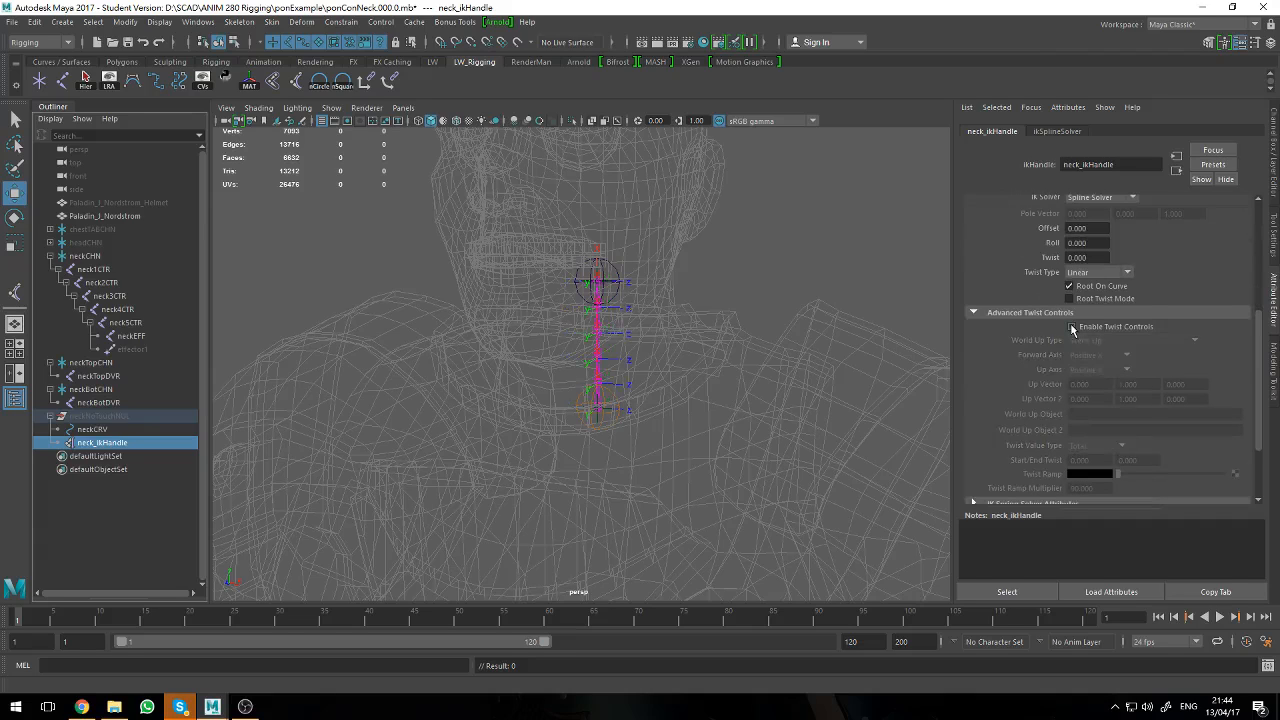
pyautogui.click(1072, 327)
# - Set the World Up Type of neck_ikHandle's twist controls to Object Rotation Up (Start/End)
pyautogui.click(1094, 342)
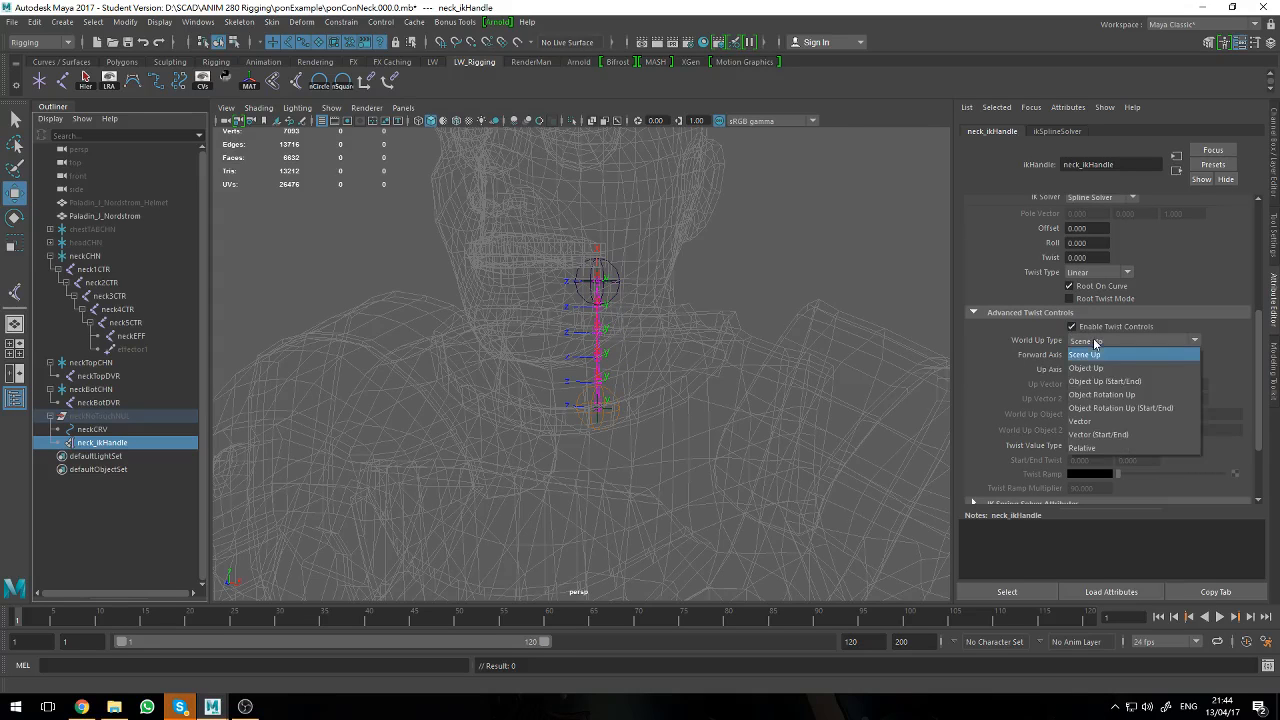
pyautogui.click(1133, 408)
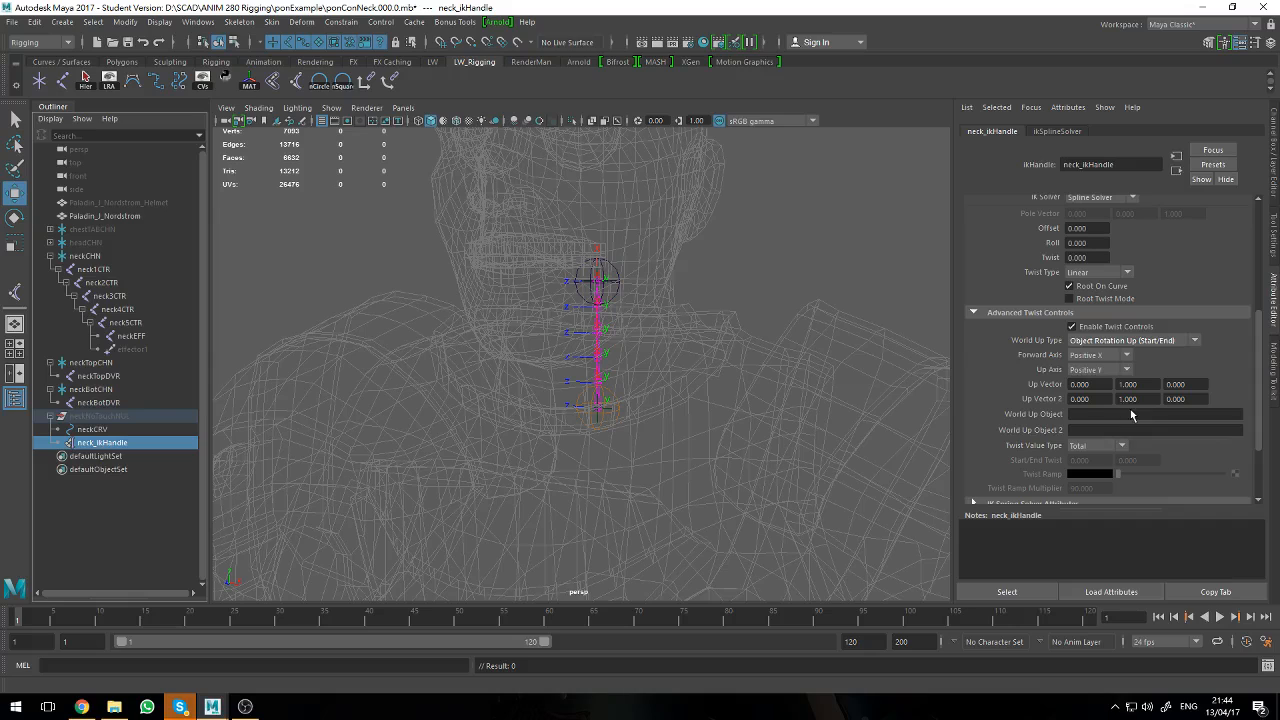
pyautogui.click(1080, 414)
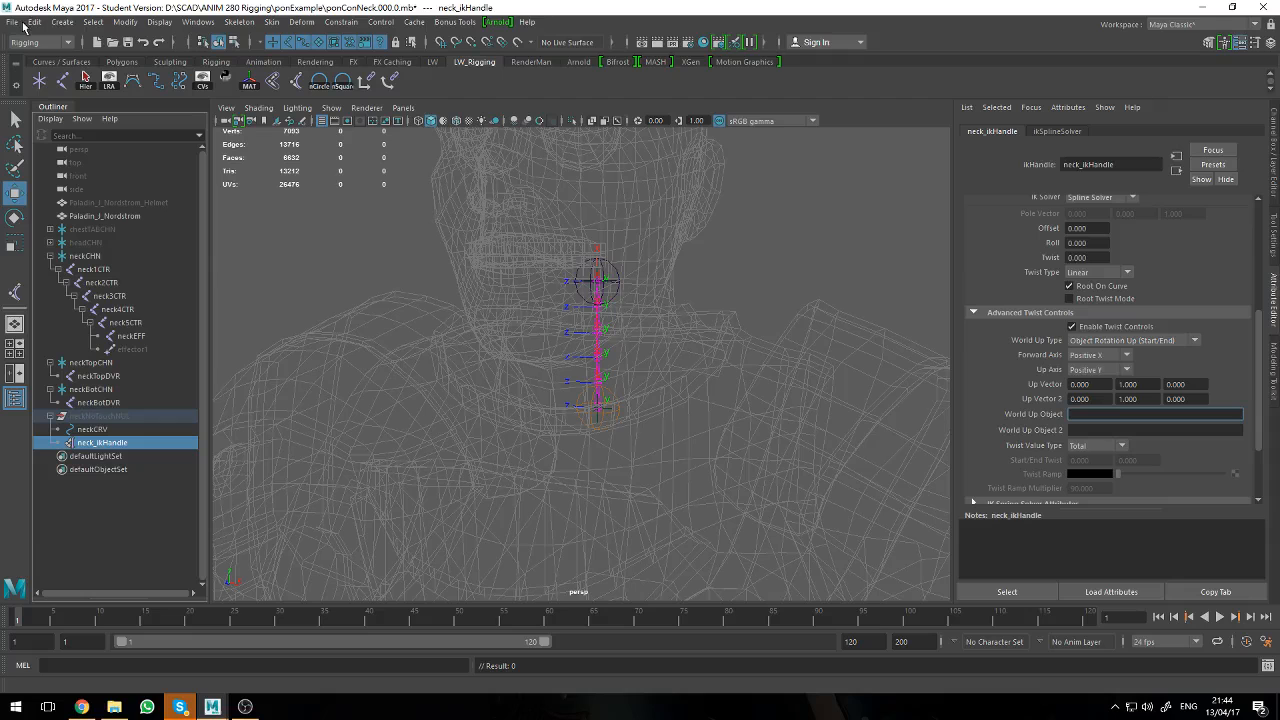
# - Open the About Autodesk Maya information to check the installed version
pyautogui.click(527, 22)
pyautogui.click(615, 313)
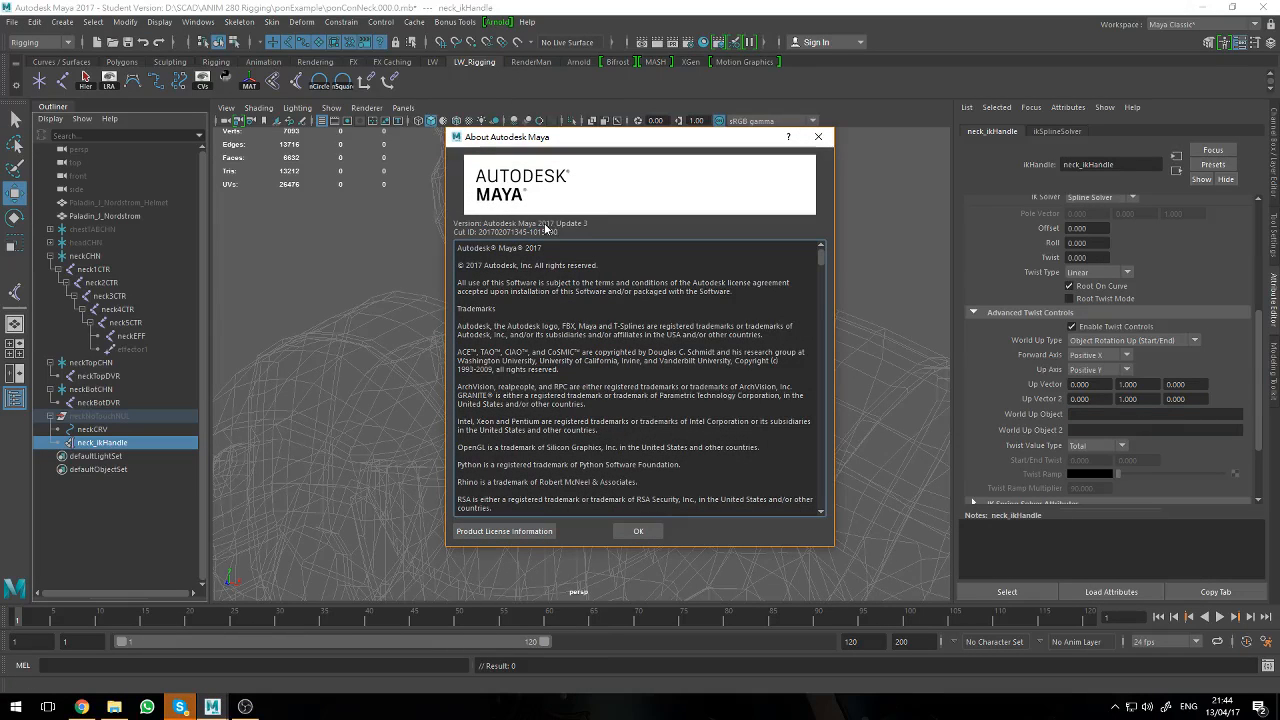
# - Close the version information and set the World Up Object of neck_ikHandle's twist controls to neckBotDVR
pyautogui.click(819, 138)
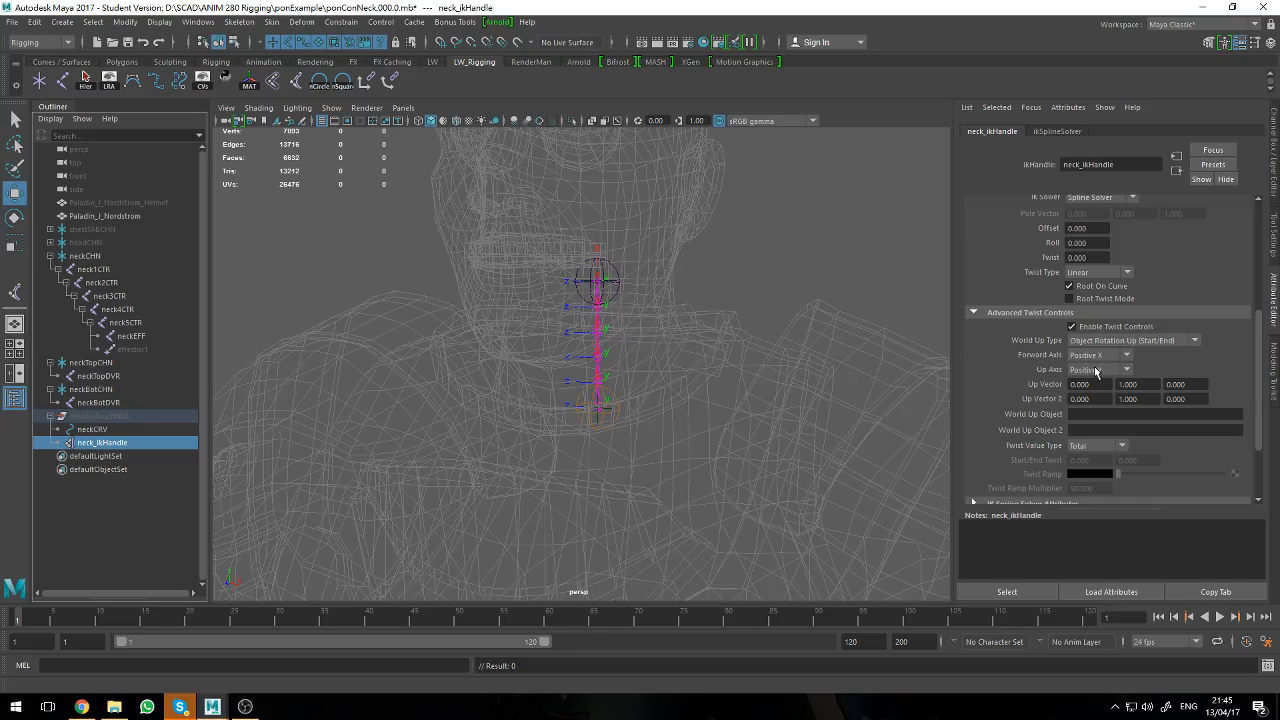
pyautogui.doubleClick(100, 402)
pyautogui.hotkey('ctrl', 'c')
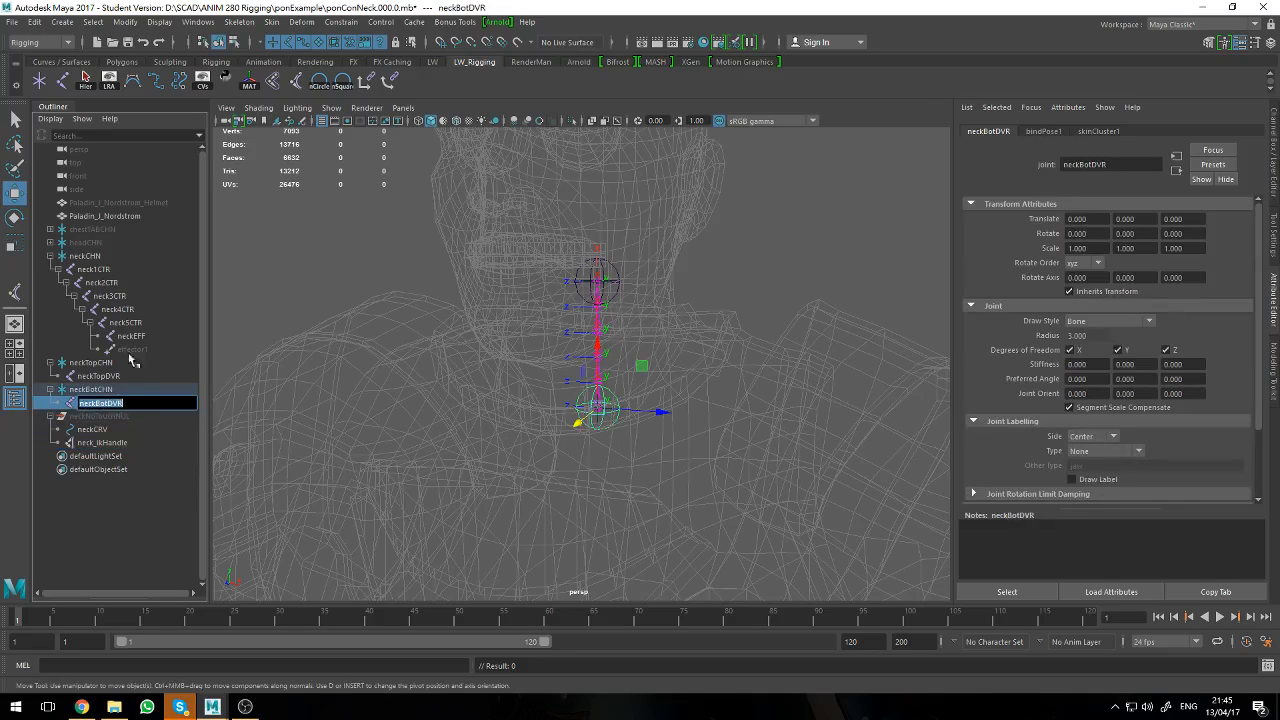
pyautogui.click(118, 442)
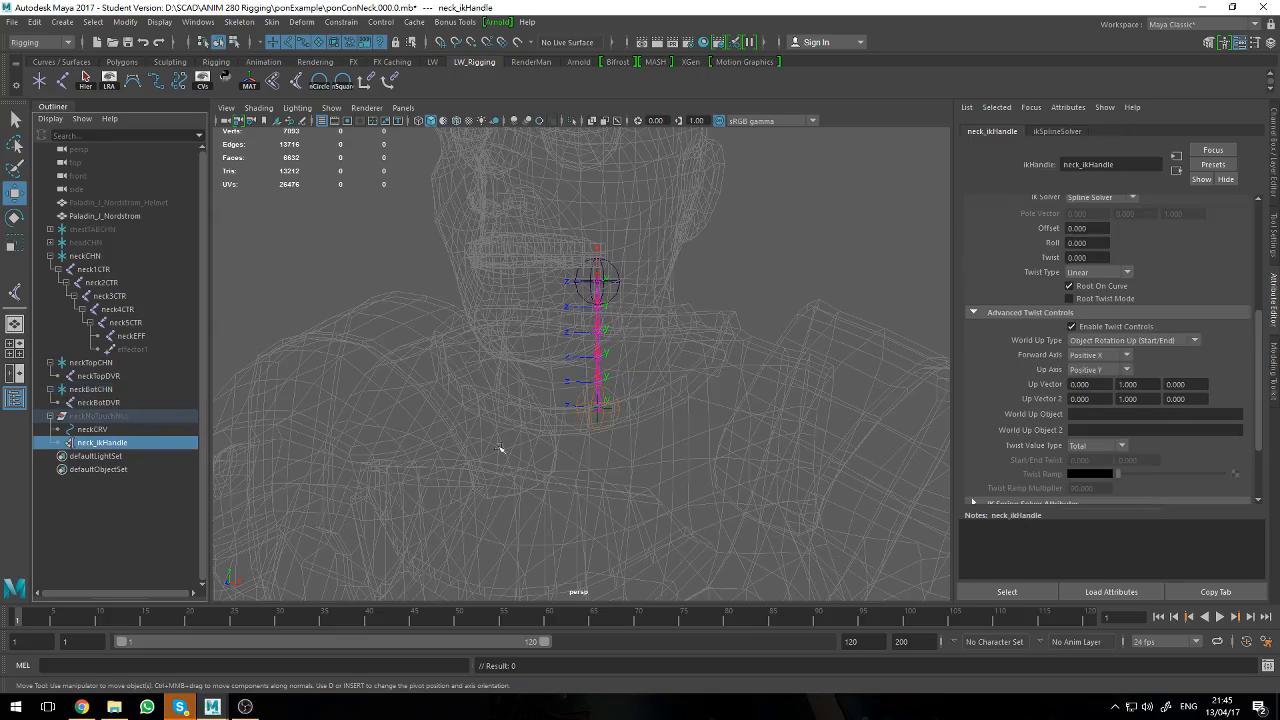
pyautogui.click(1123, 413)
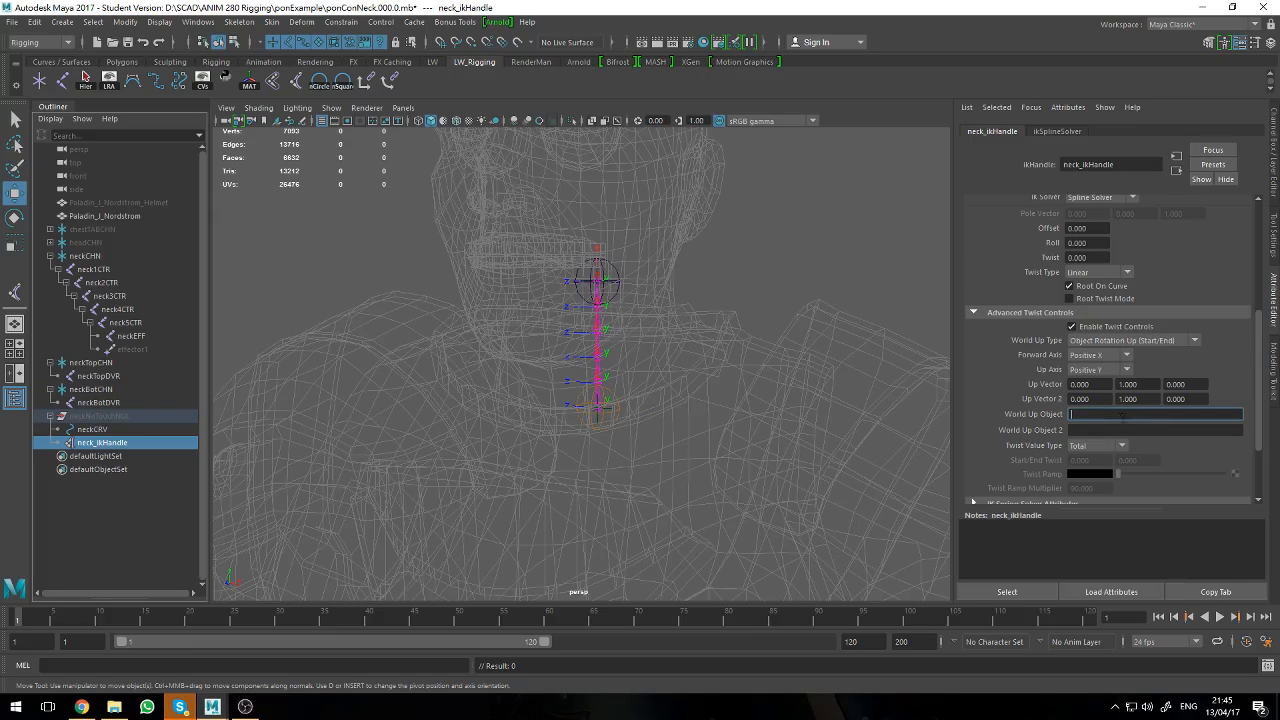
pyautogui.hotkey('ctrl', 'v')
# - Set World Up Object 2 of neck_ikHandle's twist controls to neckTopDVR and clear the selection
pyautogui.doubleClick(99, 376)
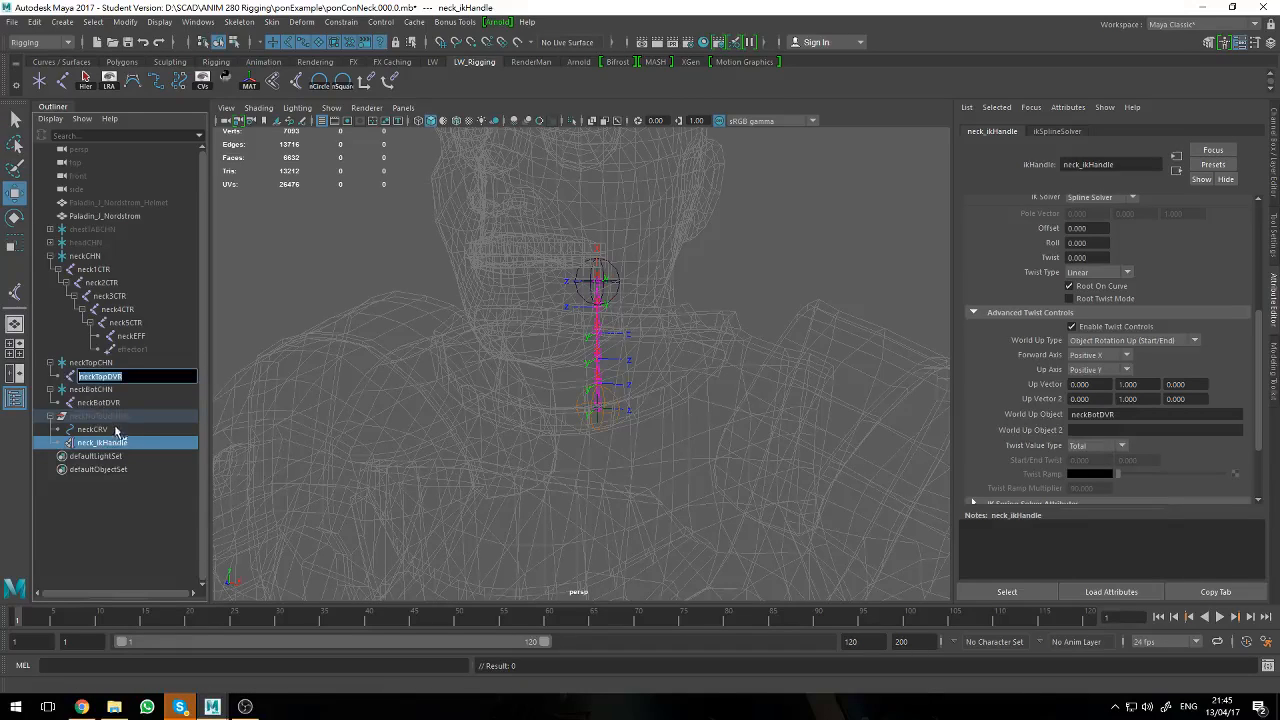
pyautogui.press('Escape')
pyautogui.click(1103, 430)
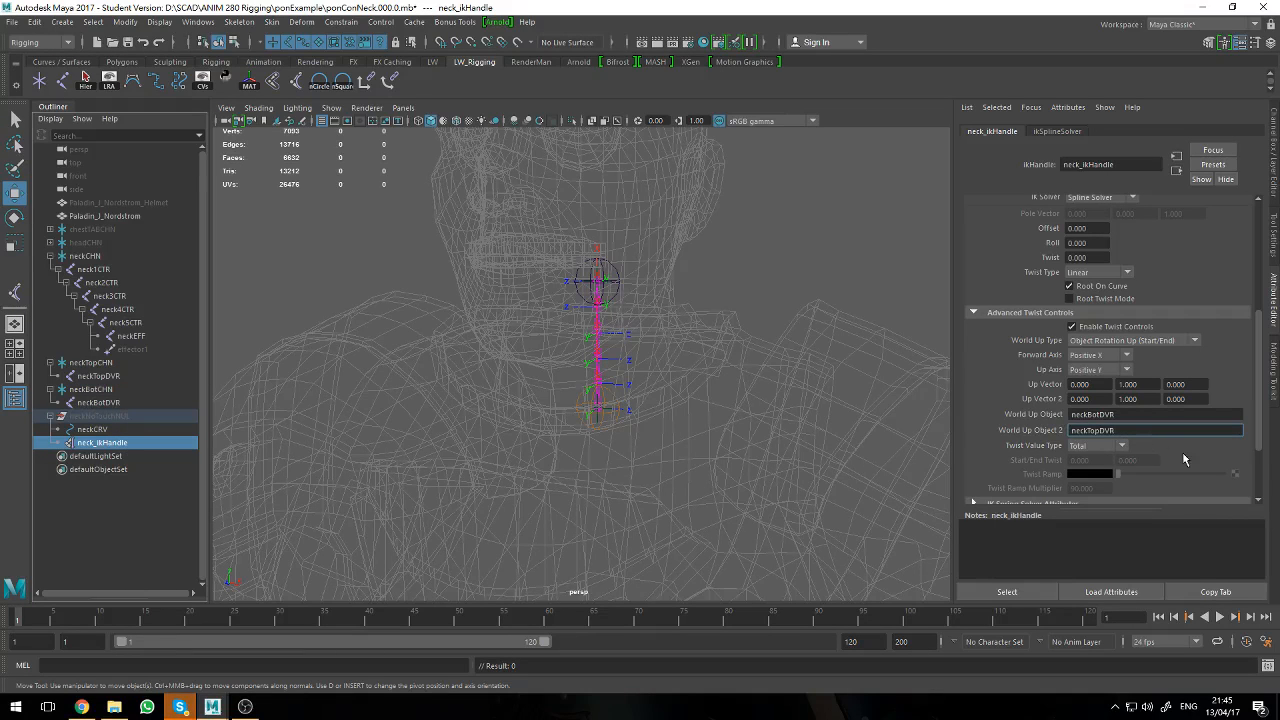
pyautogui.press('Return')
pyautogui.click(782, 275)
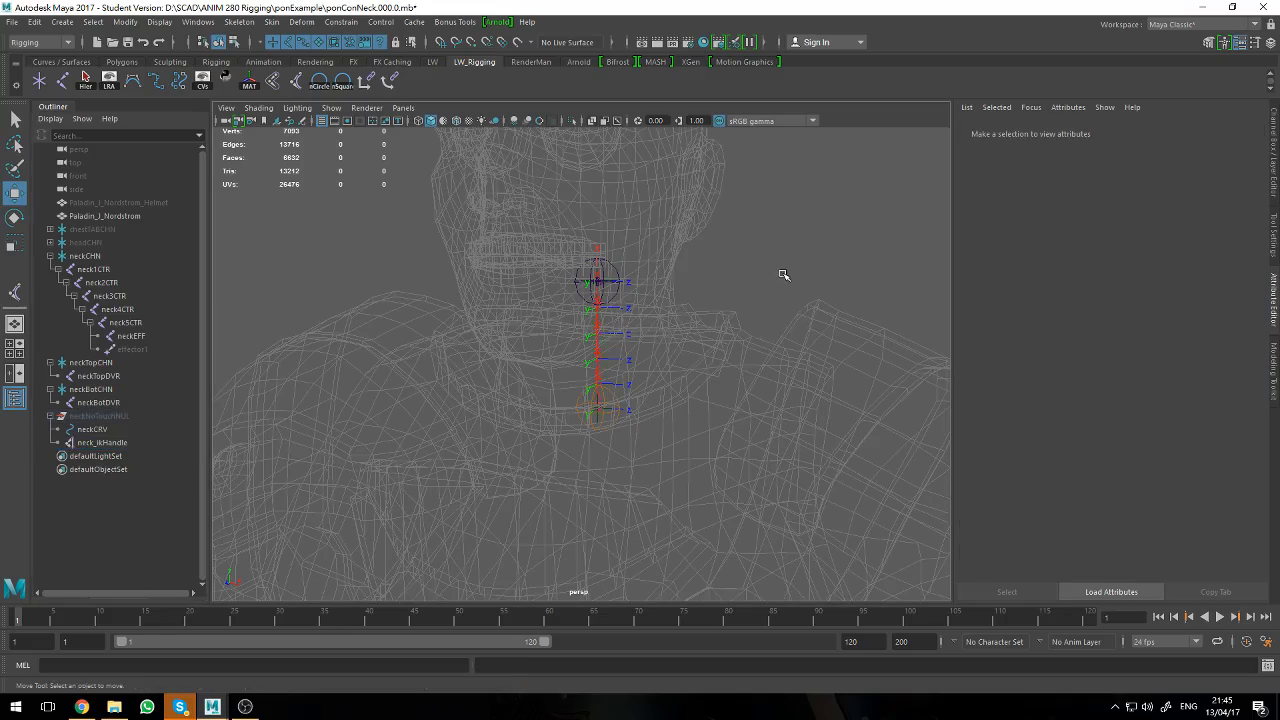
# - Test-rotate neckTopDVR by 60 degrees about X, undo it, and rotate the joint by 45 degrees about X
pyautogui.click(615, 265)
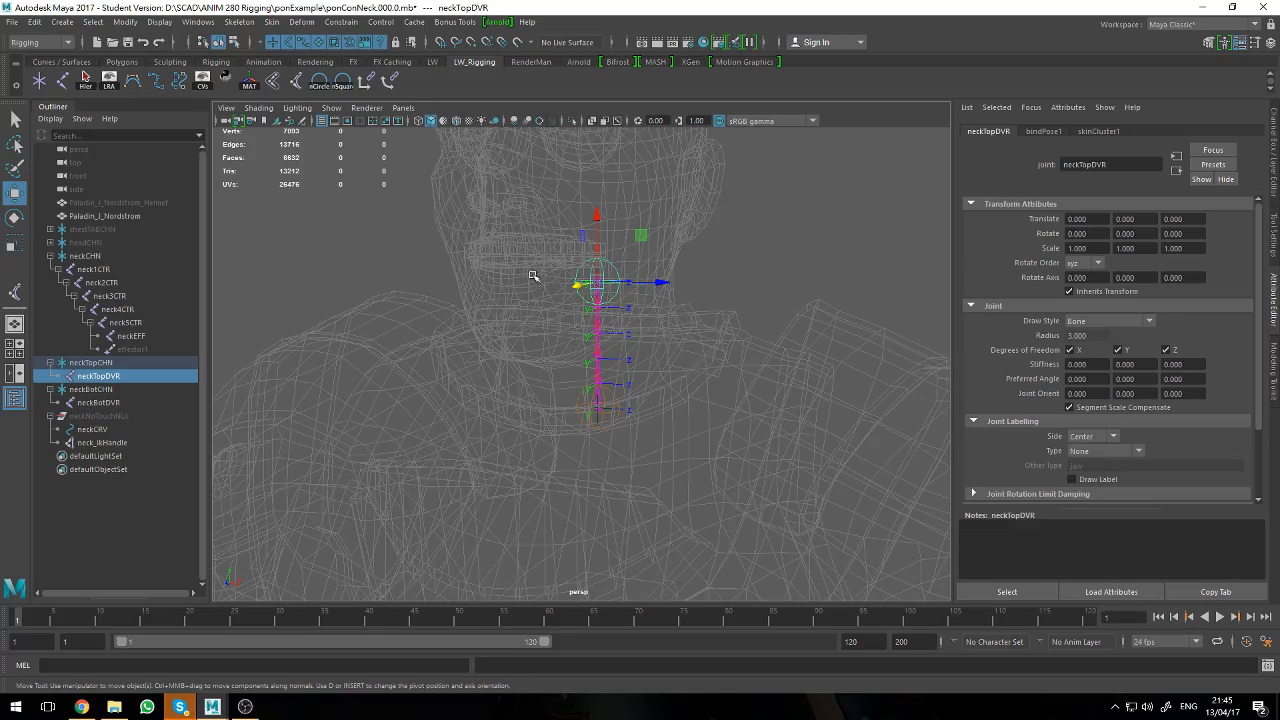
pyautogui.keyDown('alt'); pyautogui.moveTo(792, 282); pyautogui.dragTo(741, 397); pyautogui.keyUp('alt')
pyautogui.press('e')
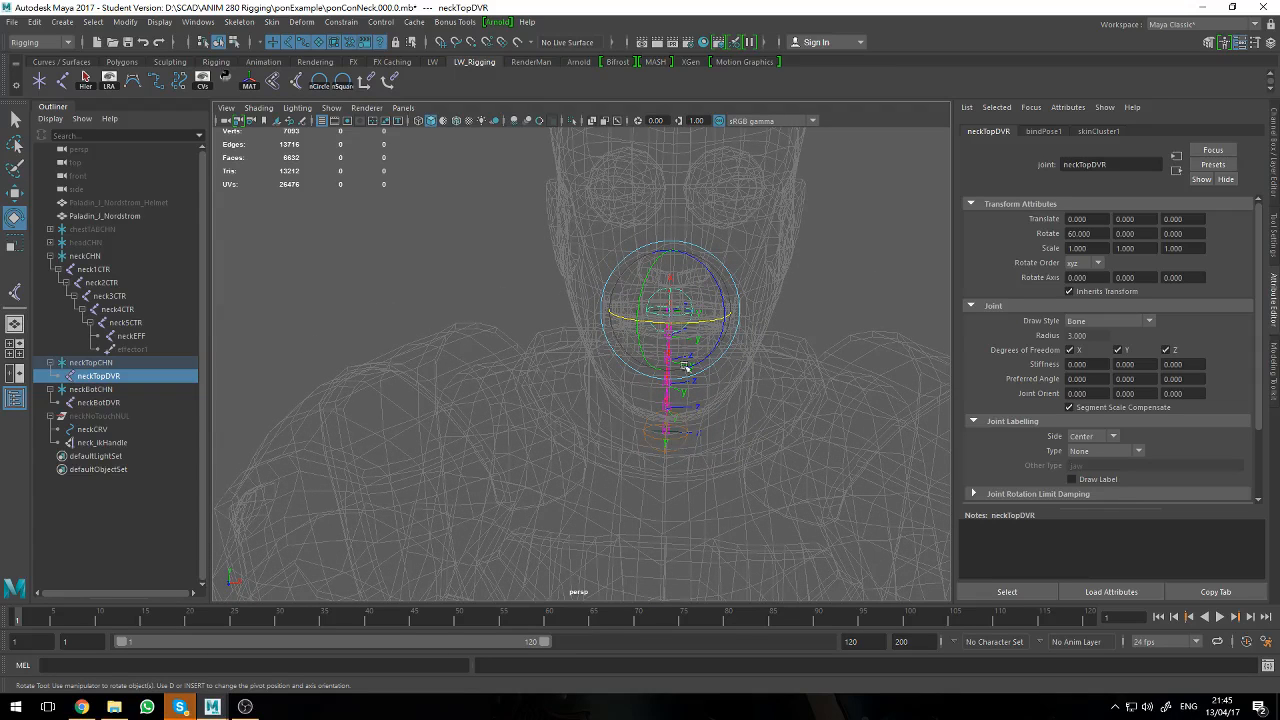
pyautogui.hotkey('ctrl', 'z')
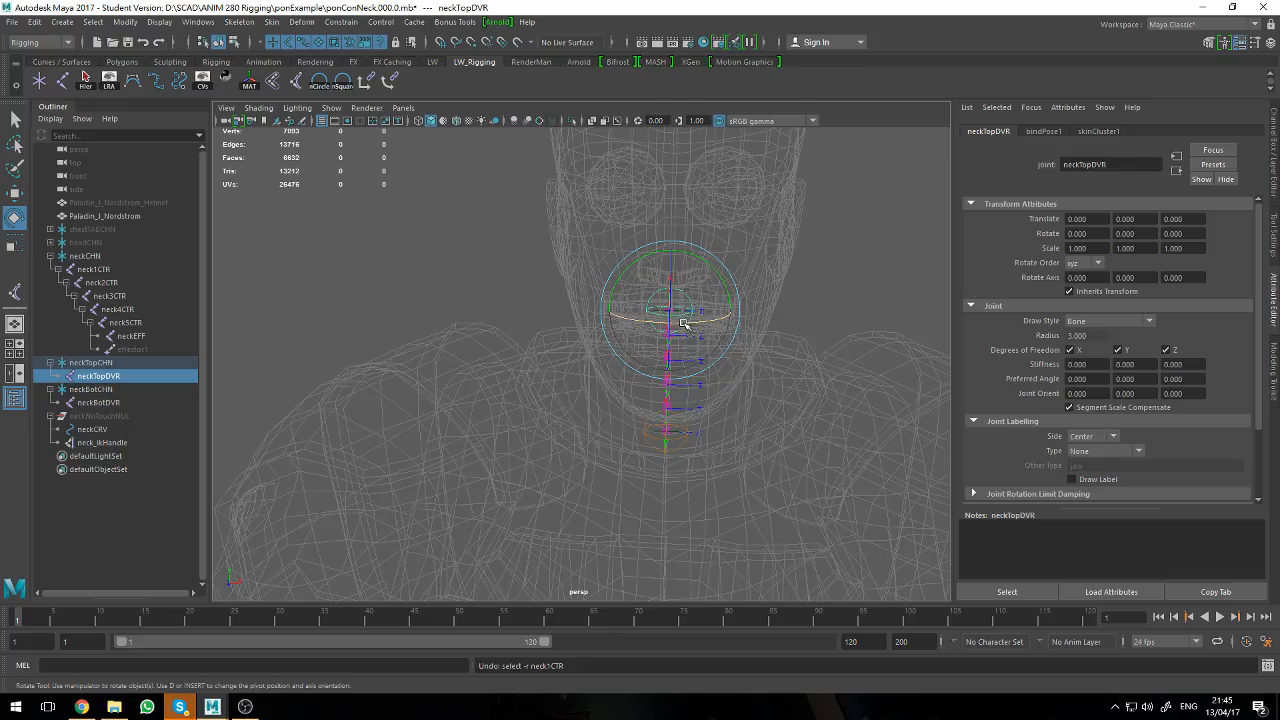
pyautogui.moveTo(684, 323)
pyautogui.mouseDown()
pyautogui.moveTo(720, 320)
pyautogui.moveTo(697, 320)
pyautogui.mouseUp()
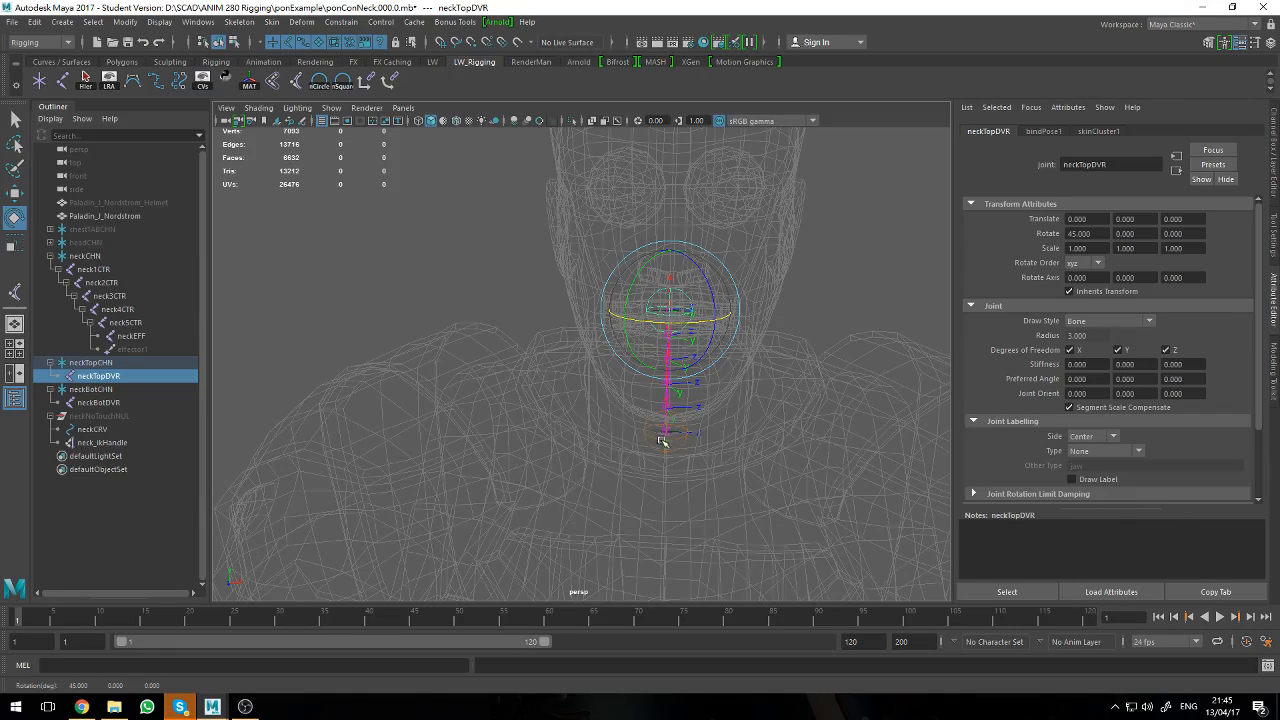
pyautogui.press('q')
pyautogui.hotkey('ctrl', 's')
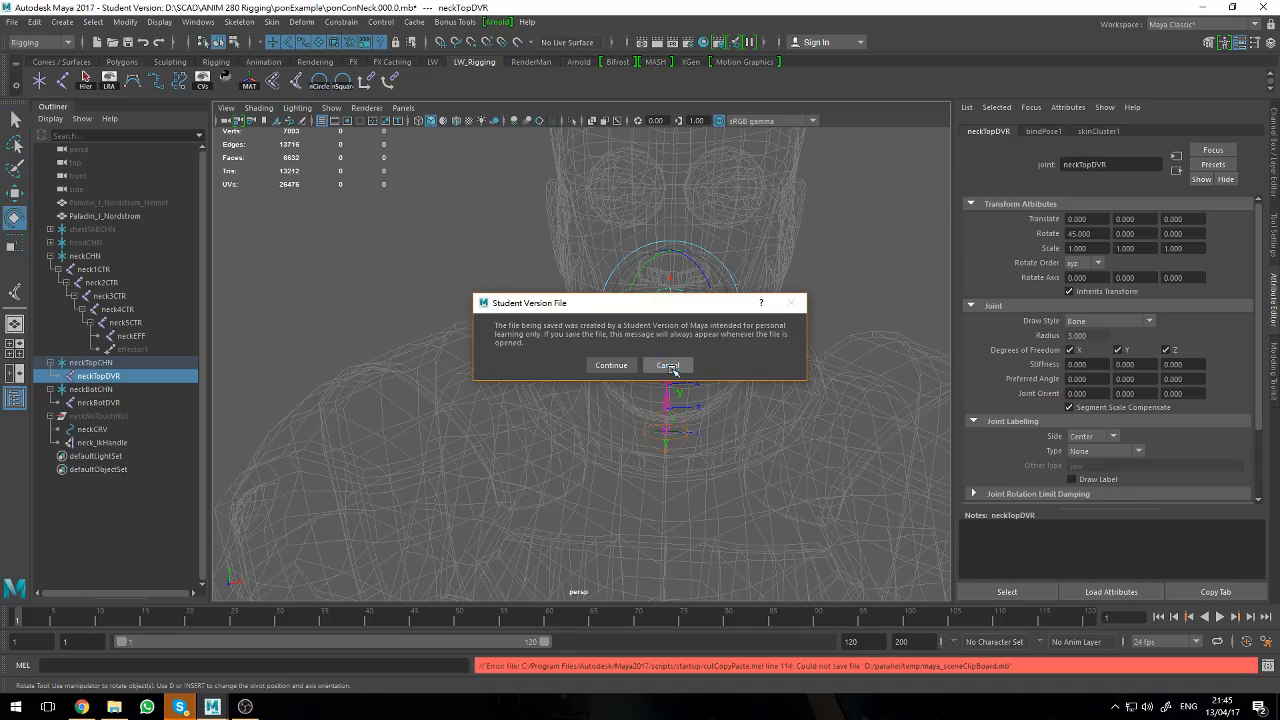
pyautogui.click(665, 366)
pyautogui.click(787, 381)
pyautogui.press('e')
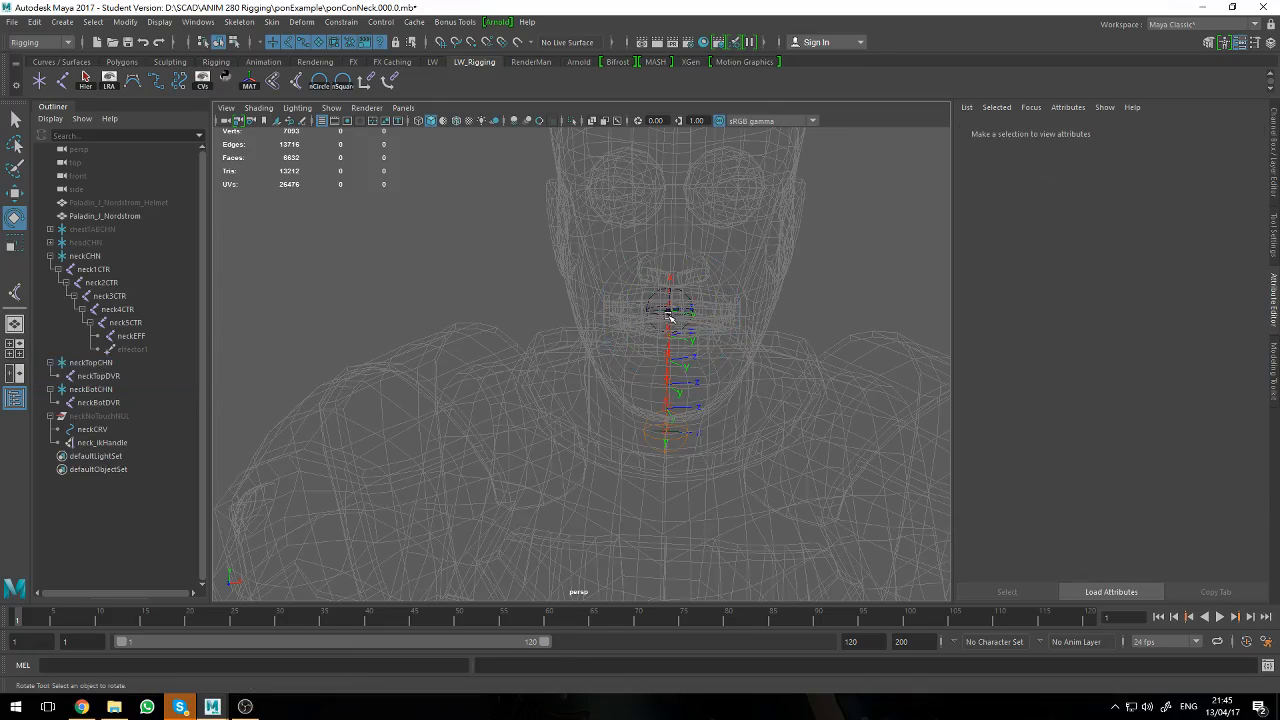
# - Undo the neckTopDVR rotation and save the scene as the incremented version ponConNeck.000.1.mb
pyautogui.hotkey('ctrl', 'z')
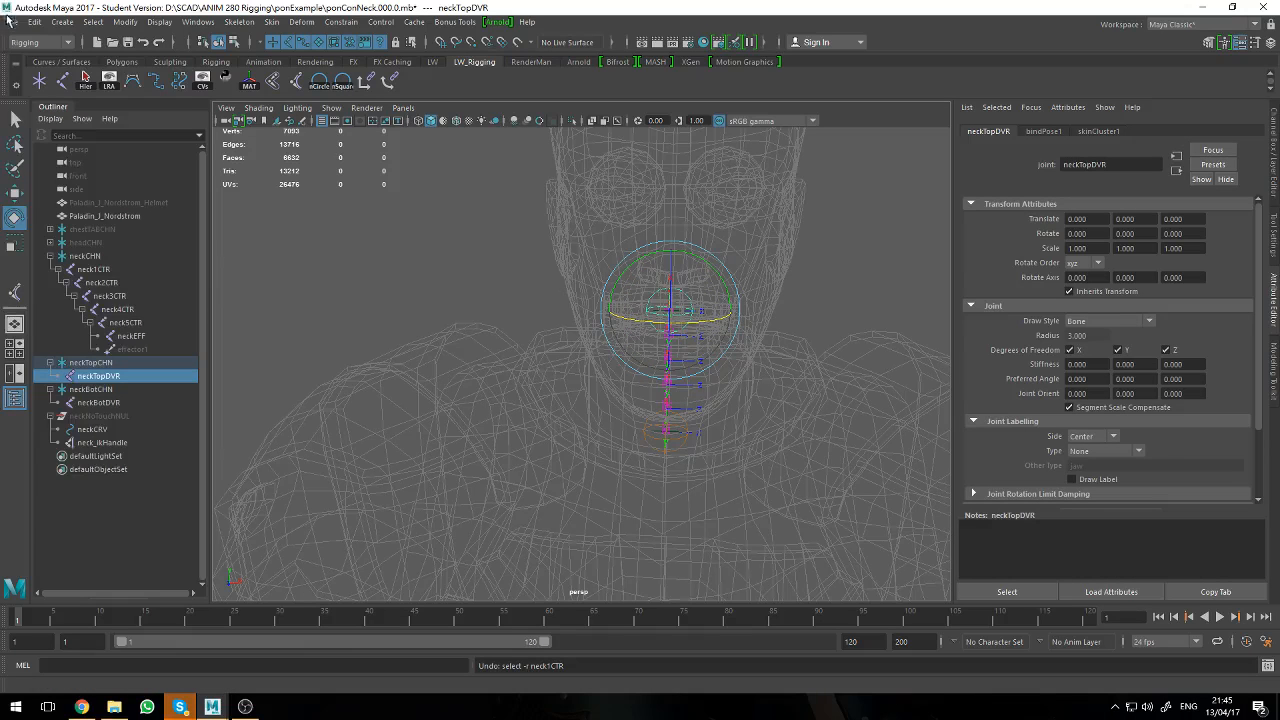
pyautogui.click(10, 21)
pyautogui.click(62, 104)
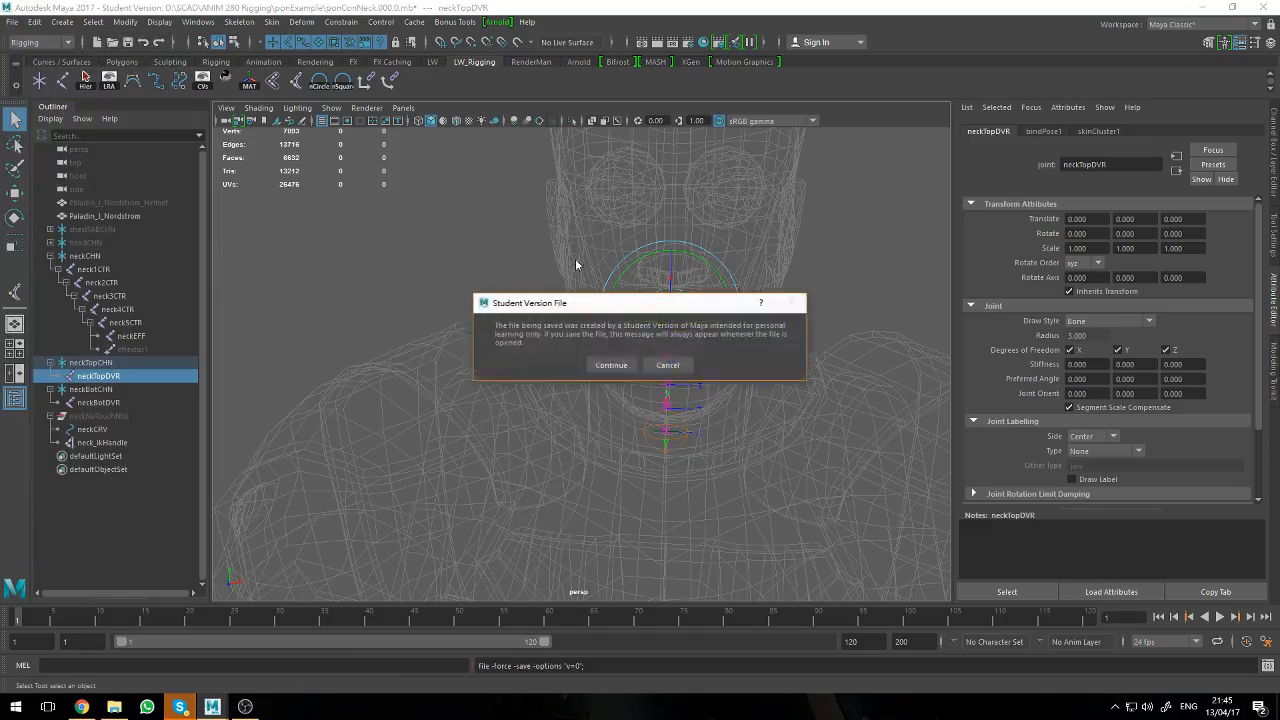
pyautogui.click(611, 364)
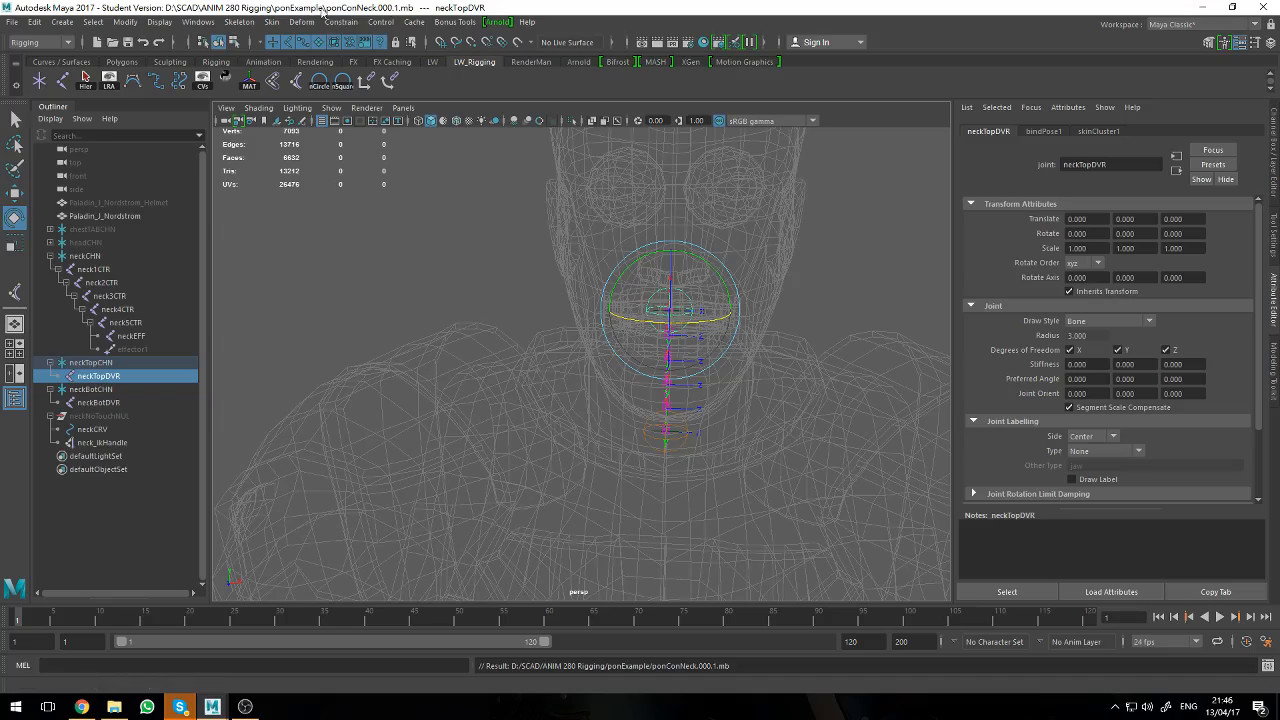
# - Test-rotate the upper driver joint neckTopDVR freely about its X axis and undo the rotation
pyautogui.click(836, 316)
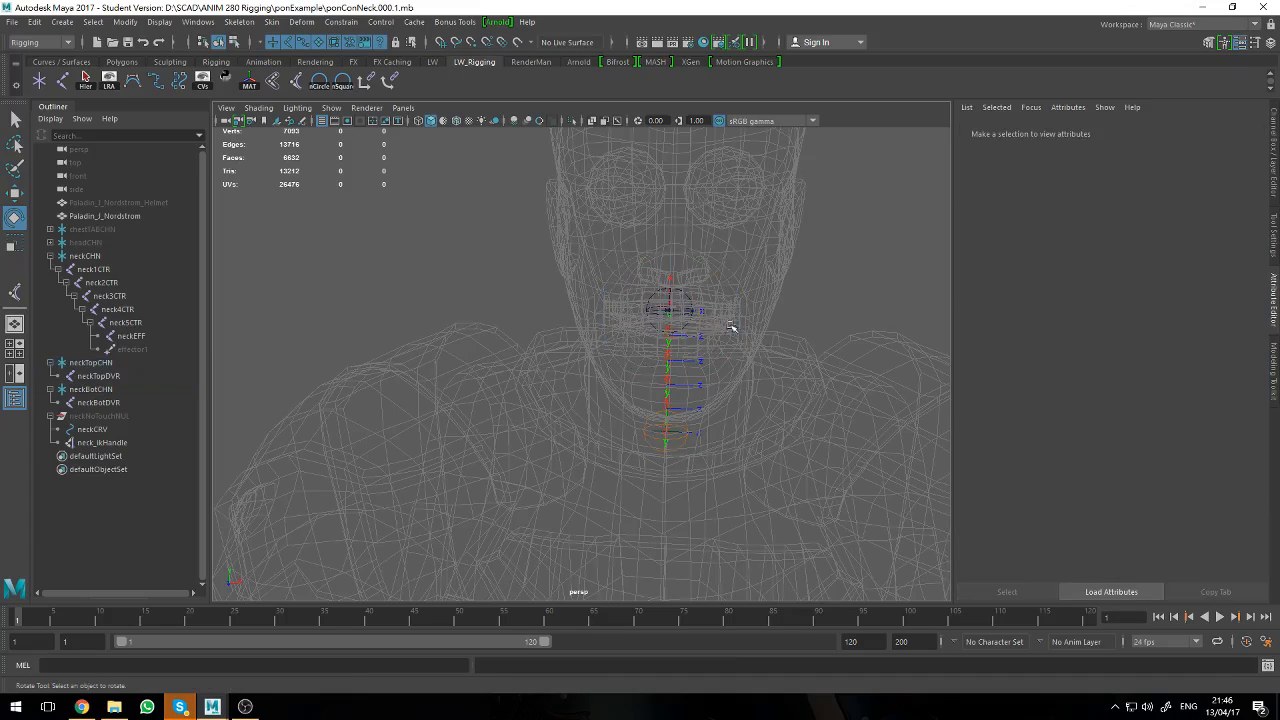
pyautogui.click(692, 316)
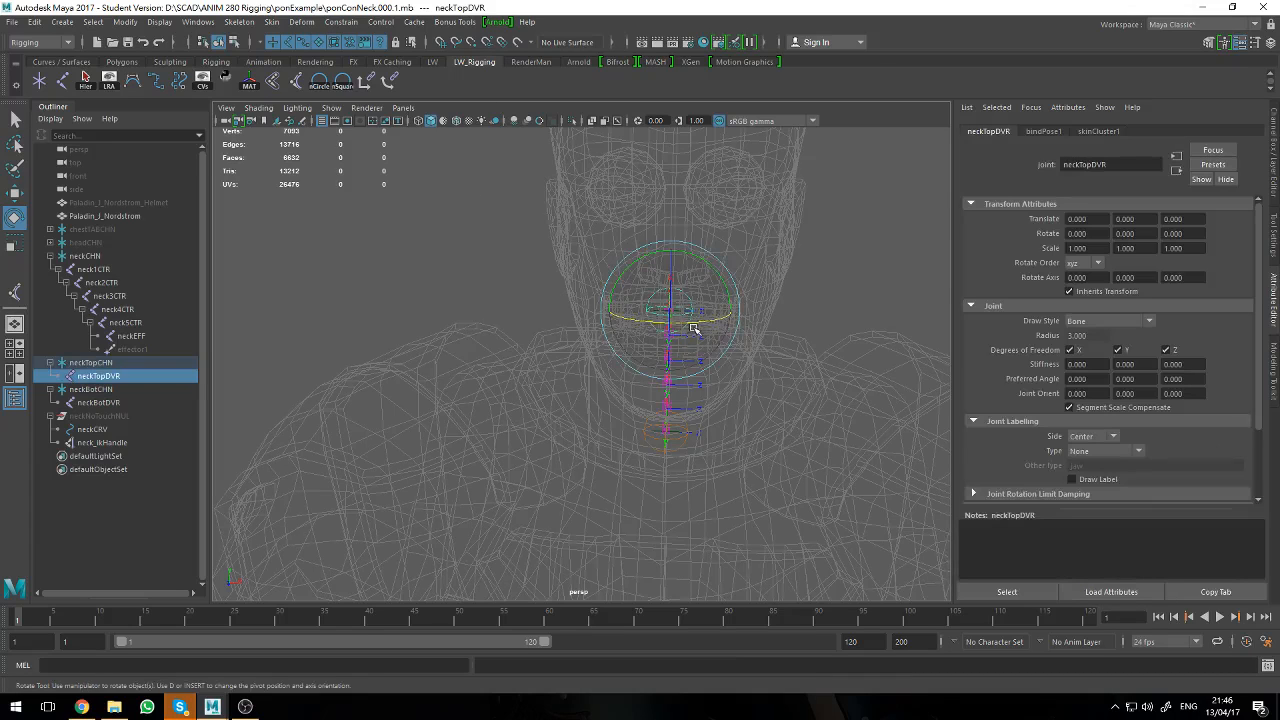
pyautogui.moveTo(693, 328); pyautogui.dragTo(740, 318)
pyautogui.hotkey('ctrl', 'z')
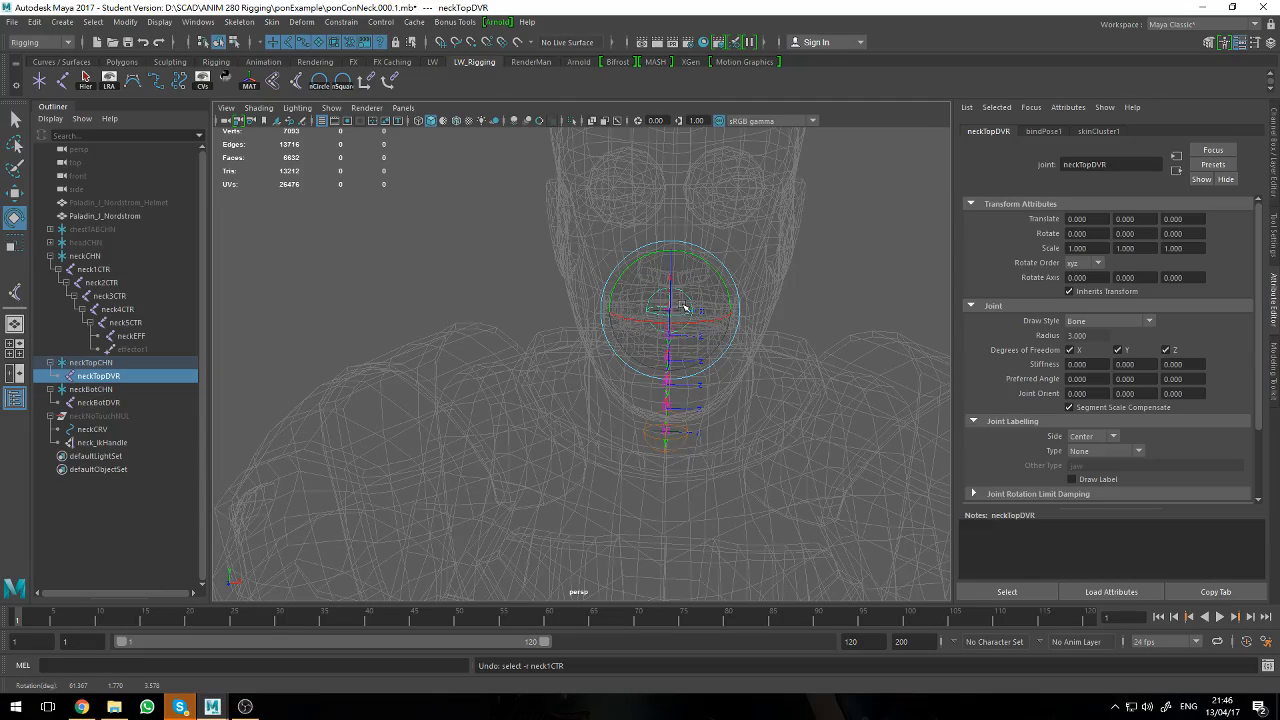
# - Test-rotate the lower driver joint neckBotDVR by 60 degrees about its X axis and undo the rotation
pyautogui.click(694, 443)
pyautogui.click(688, 440)
pyautogui.moveTo(692, 440); pyautogui.dragTo(756, 450)
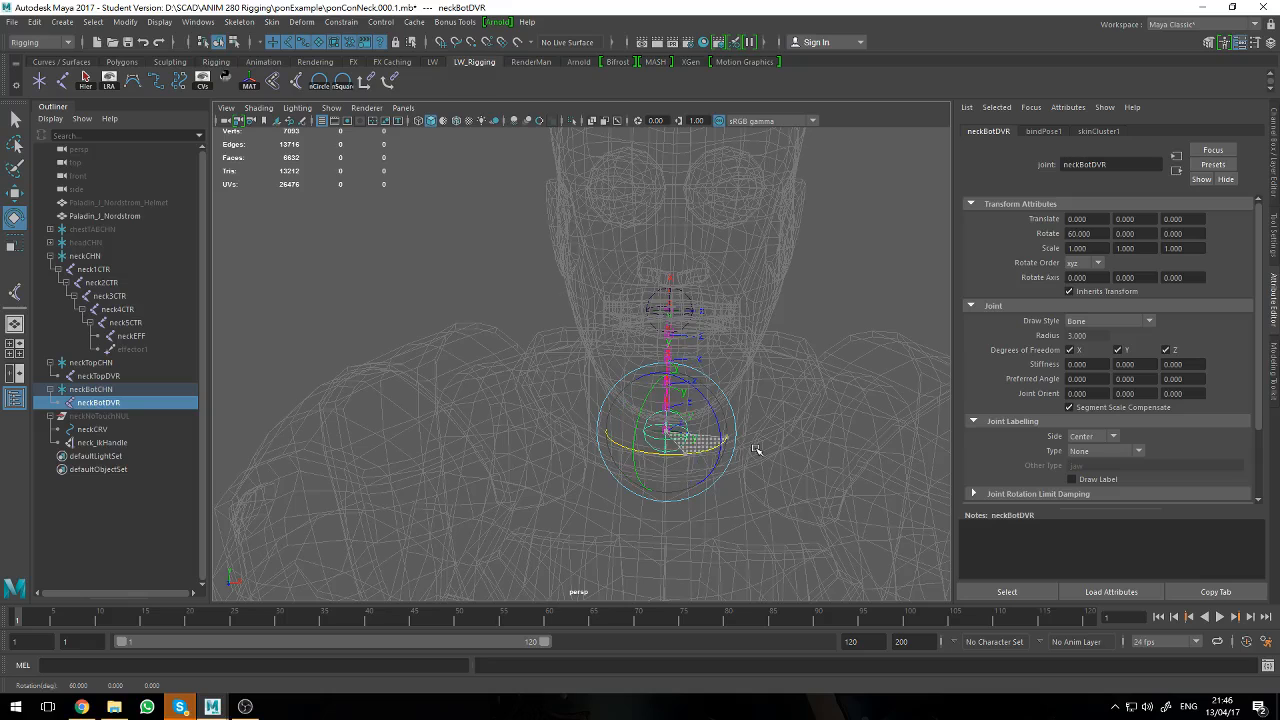
pyautogui.hotkey('ctrl', 'z')
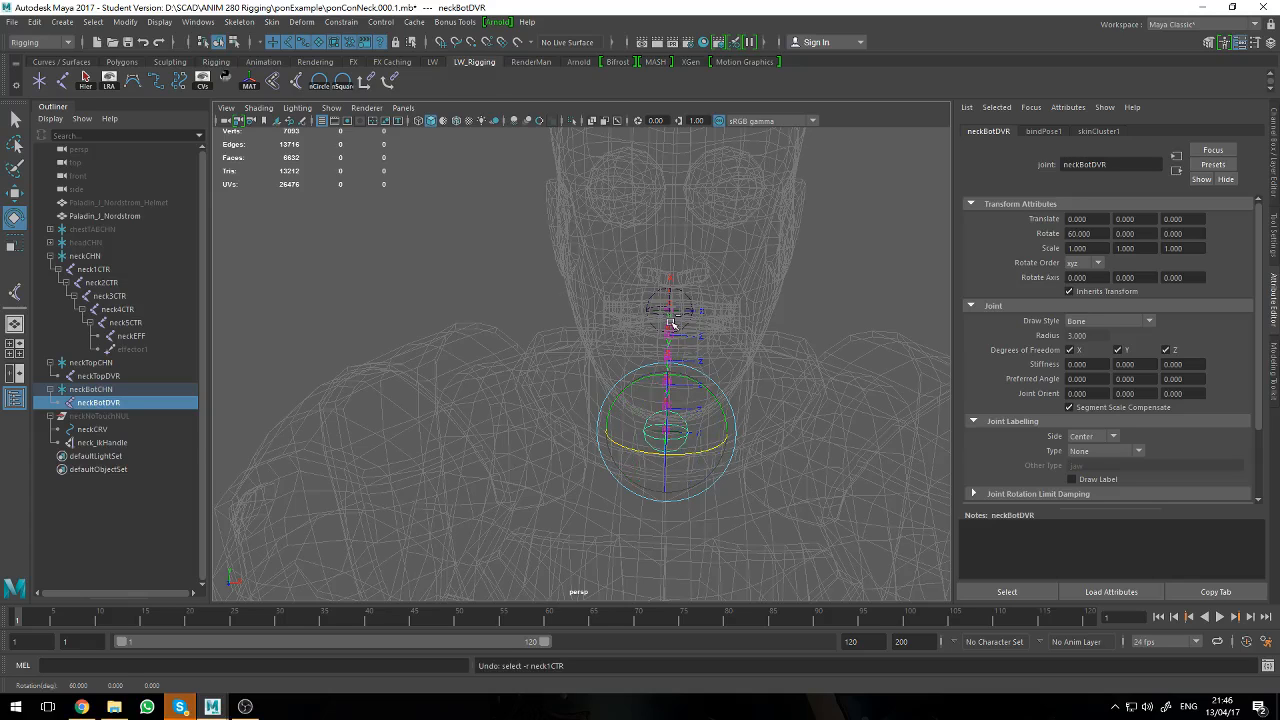
# - Review neck_ikHandle's twist settings, then test-rotate neckTopDVR by 45 degrees about X and undo it
pyautogui.click(116, 442)
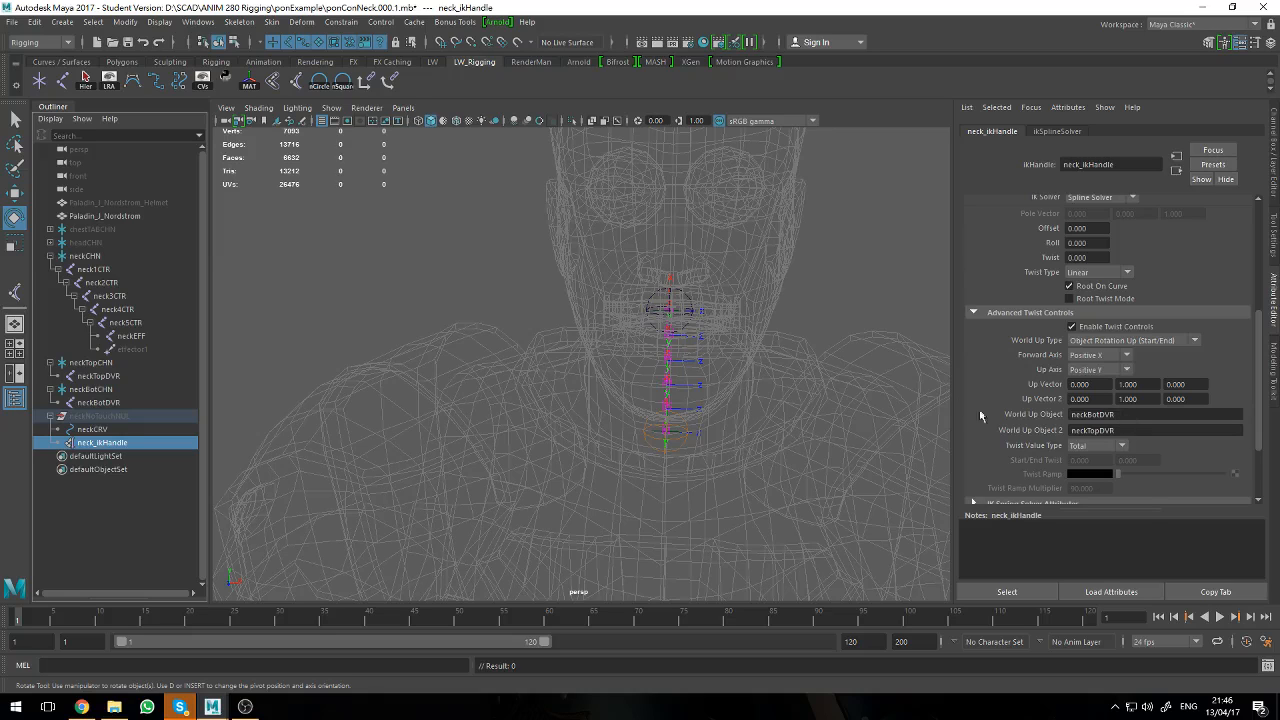
pyautogui.click(690, 300)
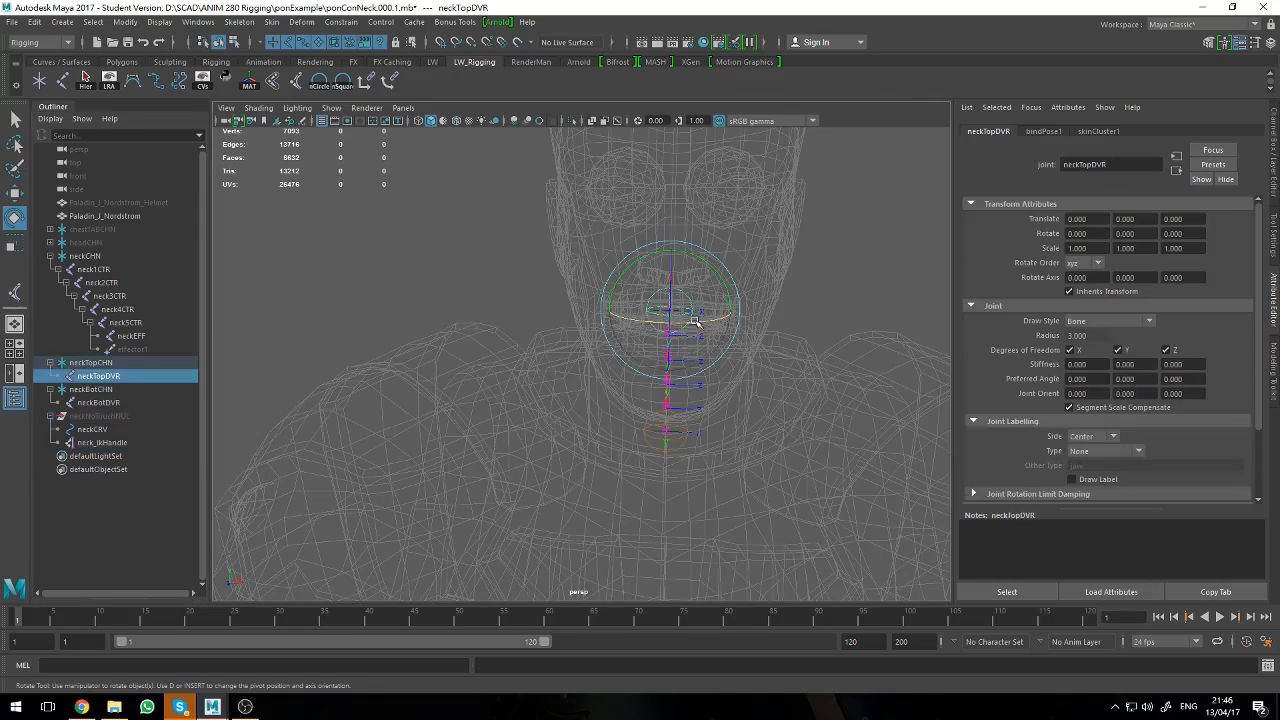
pyautogui.moveTo(693, 322); pyautogui.dragTo(737, 322)
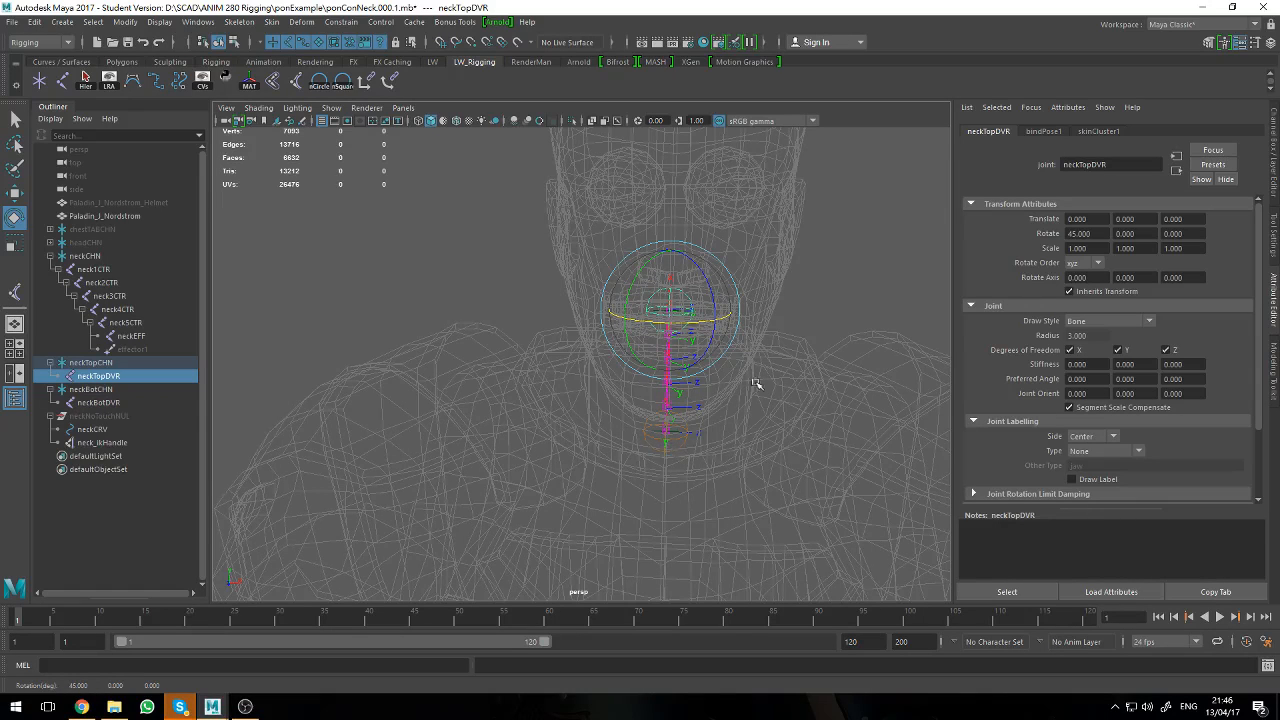
pyautogui.click(820, 313)
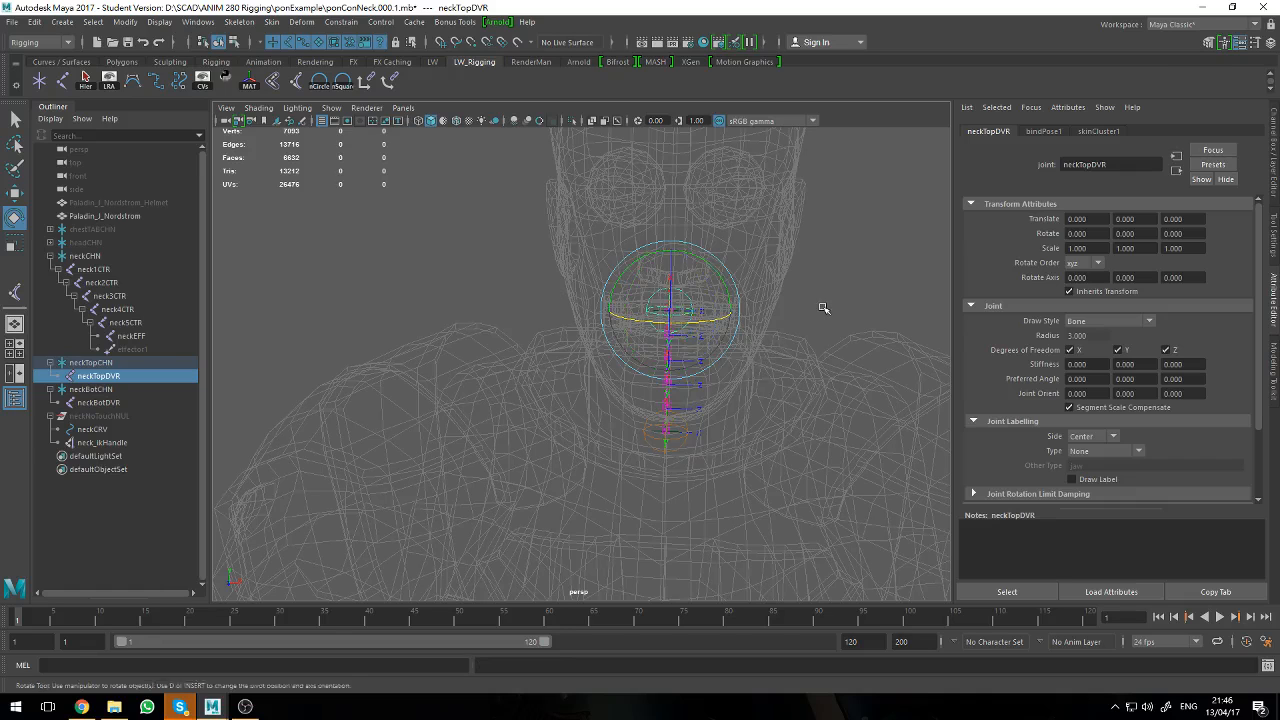
# - Clear the selection and collapse the neckCHN hierarchy in the Outliner
pyautogui.keyDown('alt'); pyautogui.moveTo(503, 423); pyautogui.dragTo(483, 417); pyautogui.keyUp('alt')
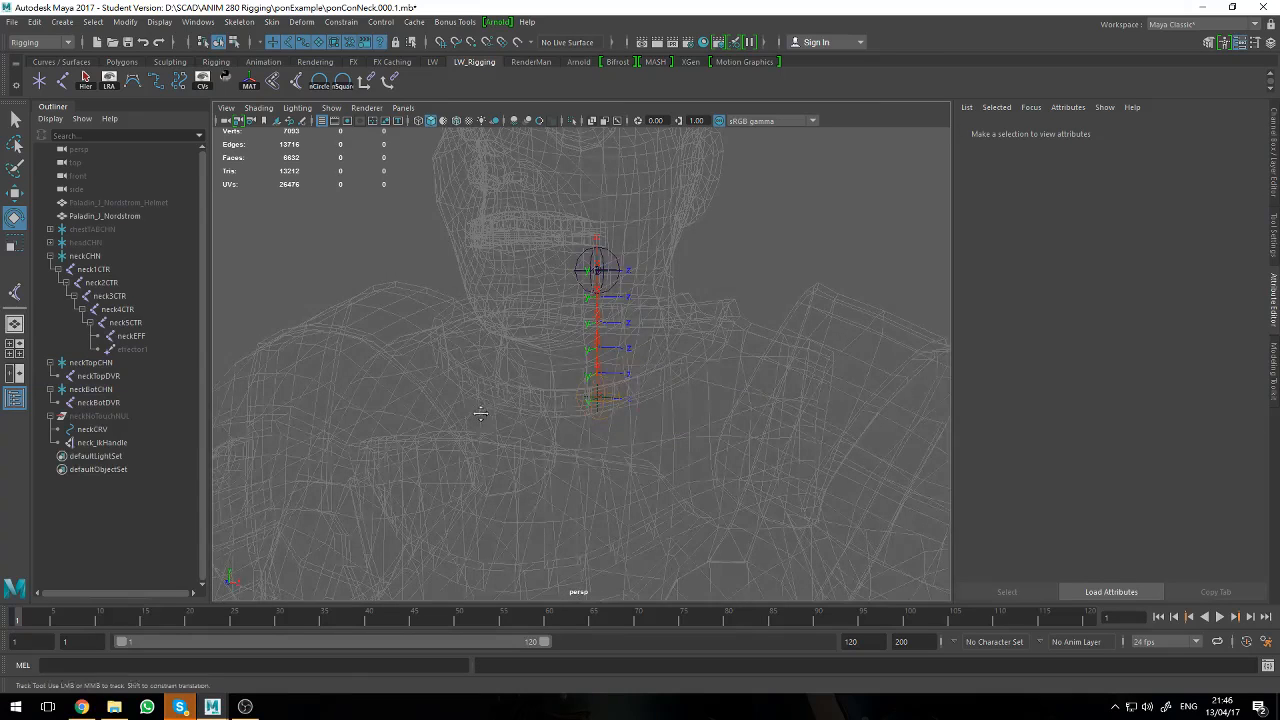
pyautogui.keyDown('alt'); pyautogui.moveTo(480, 414); pyautogui.dragTo(487, 419, button='right'); pyautogui.keyUp('alt')
pyautogui.keyDown('alt'); pyautogui.moveTo(484, 419); pyautogui.dragTo(486, 417); pyautogui.keyUp('alt')
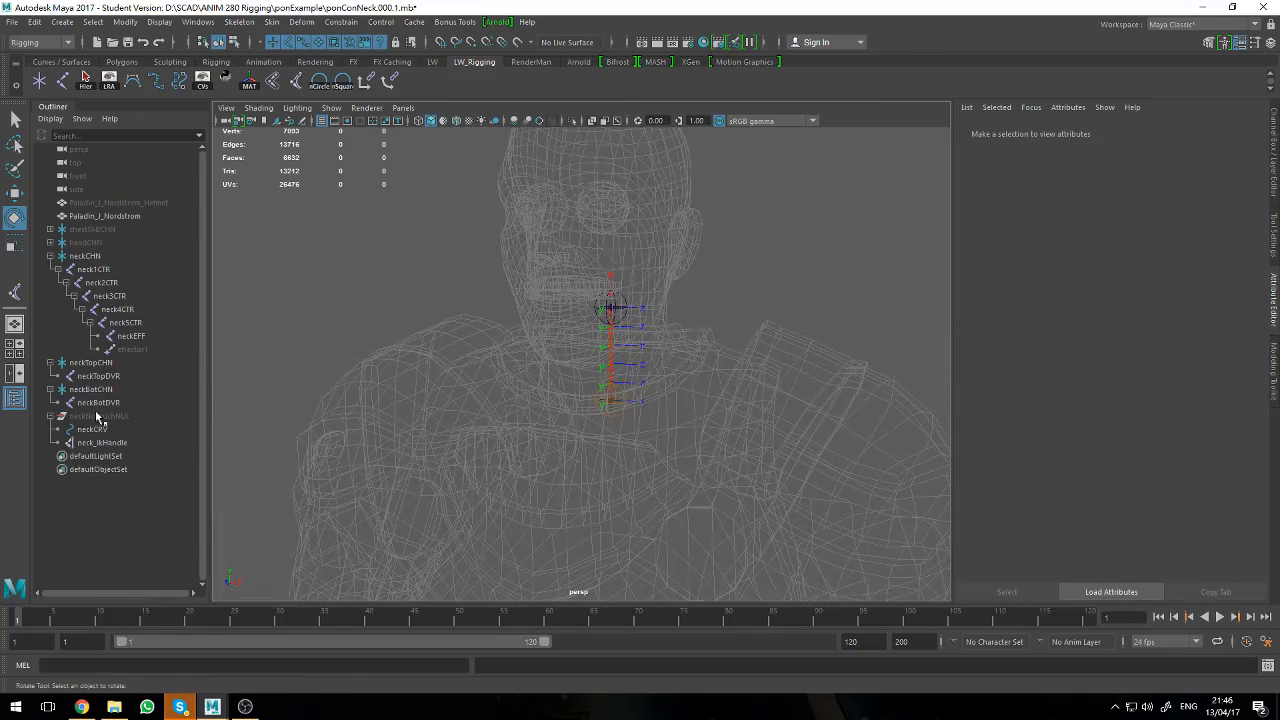
pyautogui.click(49, 257)
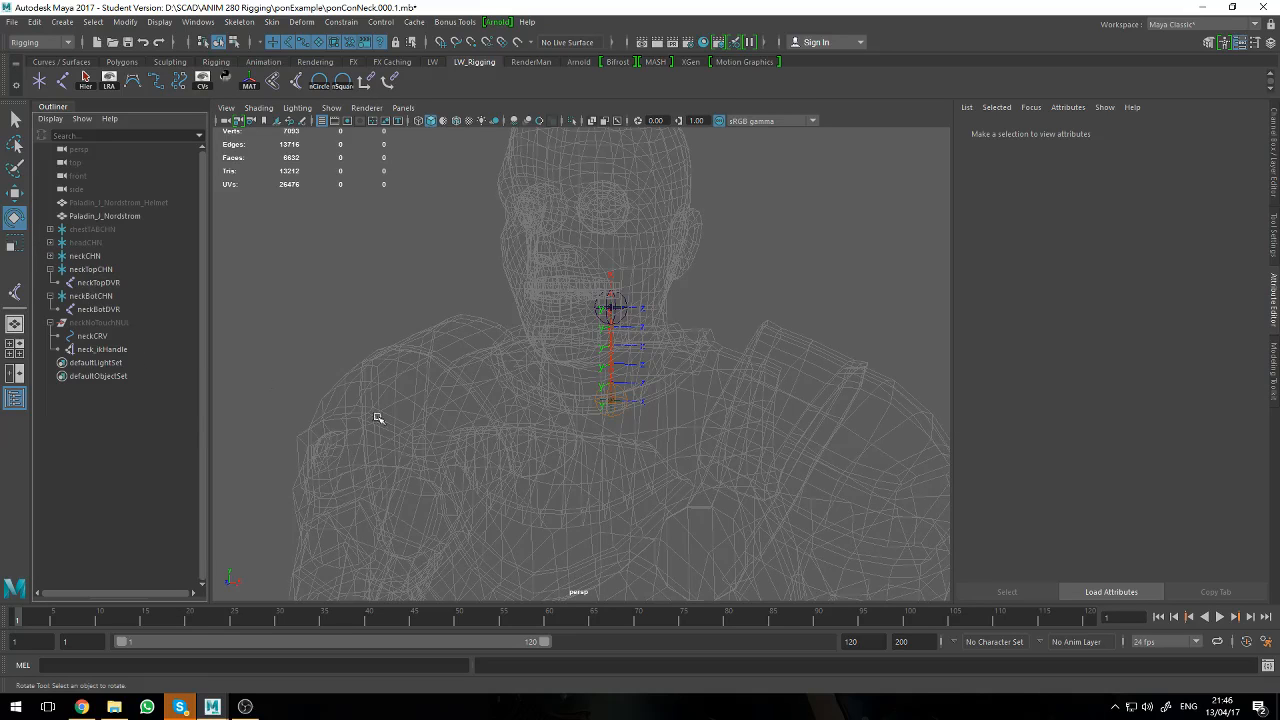
# - Create two NURBS circles and two locators at the origin on the grid between the character's feet
pyautogui.keyDown('alt'); pyautogui.moveTo(575, 544); pyautogui.dragTo(563, 454, button='middle'); pyautogui.keyUp('alt')
pyautogui.scroll(-4, 575, 480)
pyautogui.keyDown('alt'); pyautogui.moveTo(589, 503); pyautogui.dragTo(645, 322, button='middle'); pyautogui.keyUp('alt')
pyautogui.scroll(-4, 638, 588)
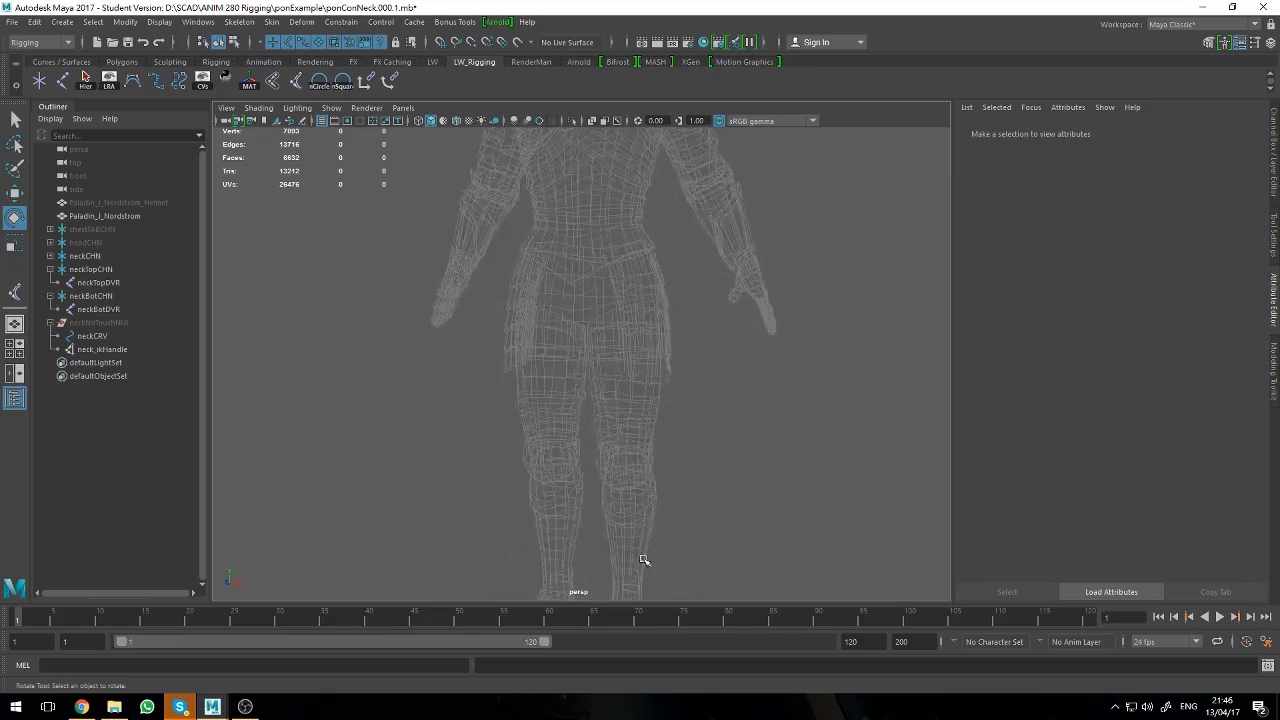
pyautogui.keyDown('alt'); pyautogui.moveTo(643, 560); pyautogui.dragTo(642, 266, button='middle'); pyautogui.keyUp('alt')
pyautogui.keyDown('alt'); pyautogui.moveTo(643, 328); pyautogui.dragTo(643, 297, button='middle'); pyautogui.keyUp('alt')
pyautogui.scroll(4, 677, 383)
pyautogui.keyDown('alt'); pyautogui.moveTo(643, 297); pyautogui.dragTo(640, 350); pyautogui.keyUp('alt')
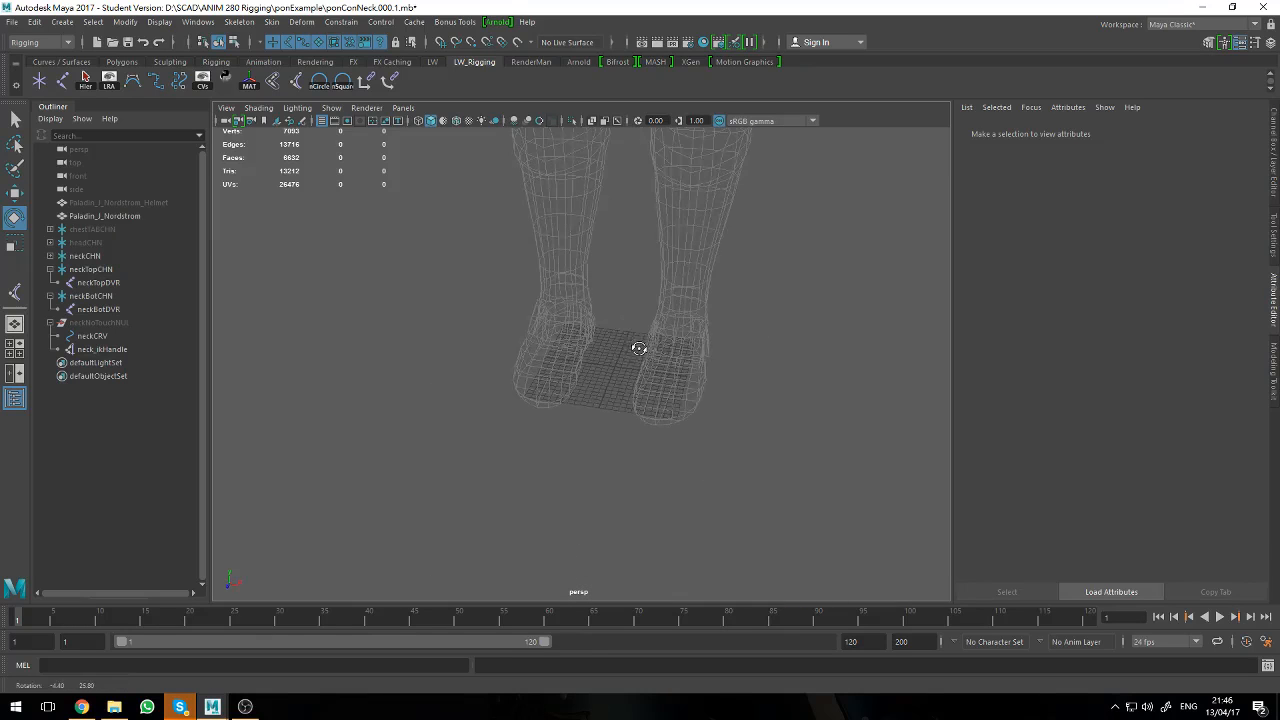
pyautogui.scroll(3, 647, 363)
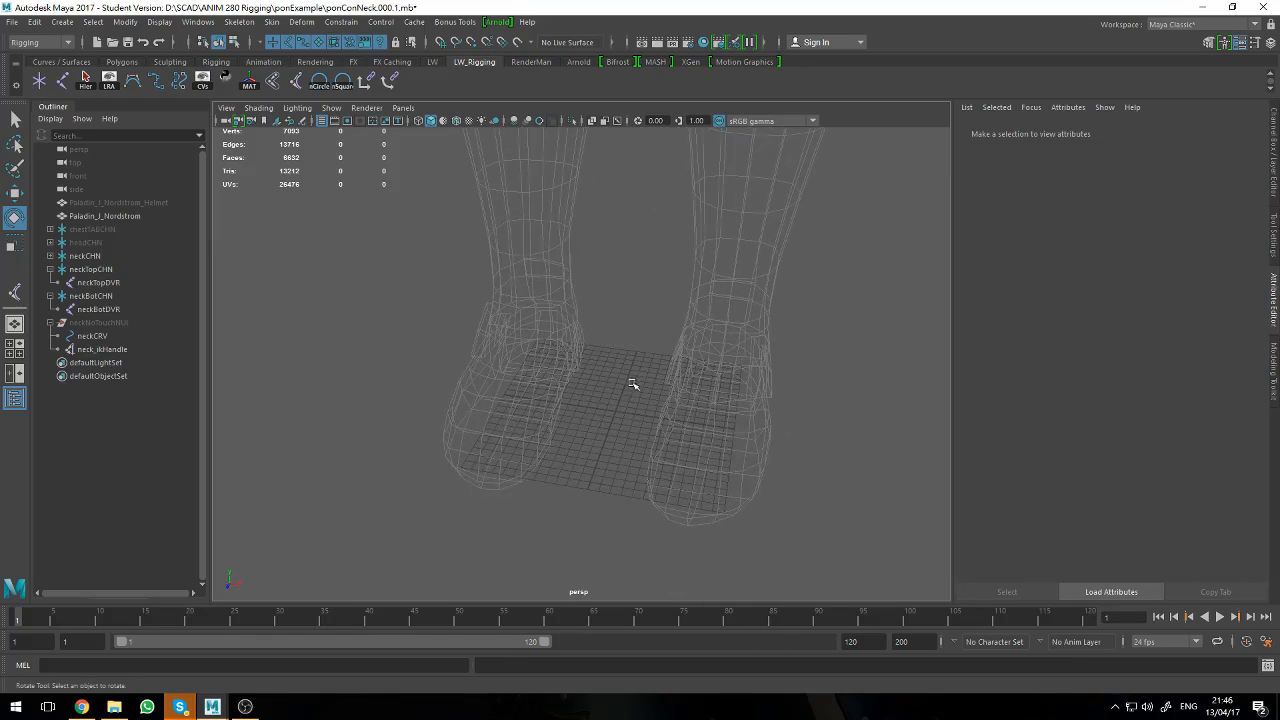
pyautogui.click(320, 82)
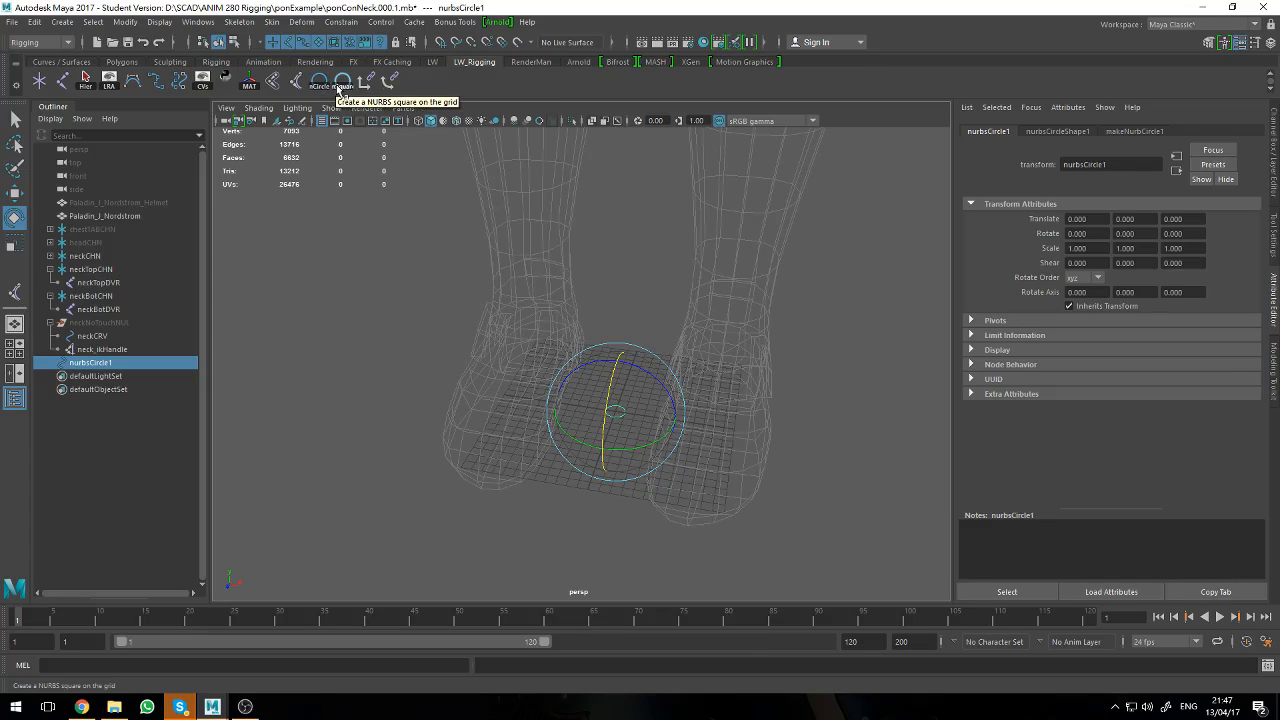
pyautogui.click(341, 84)
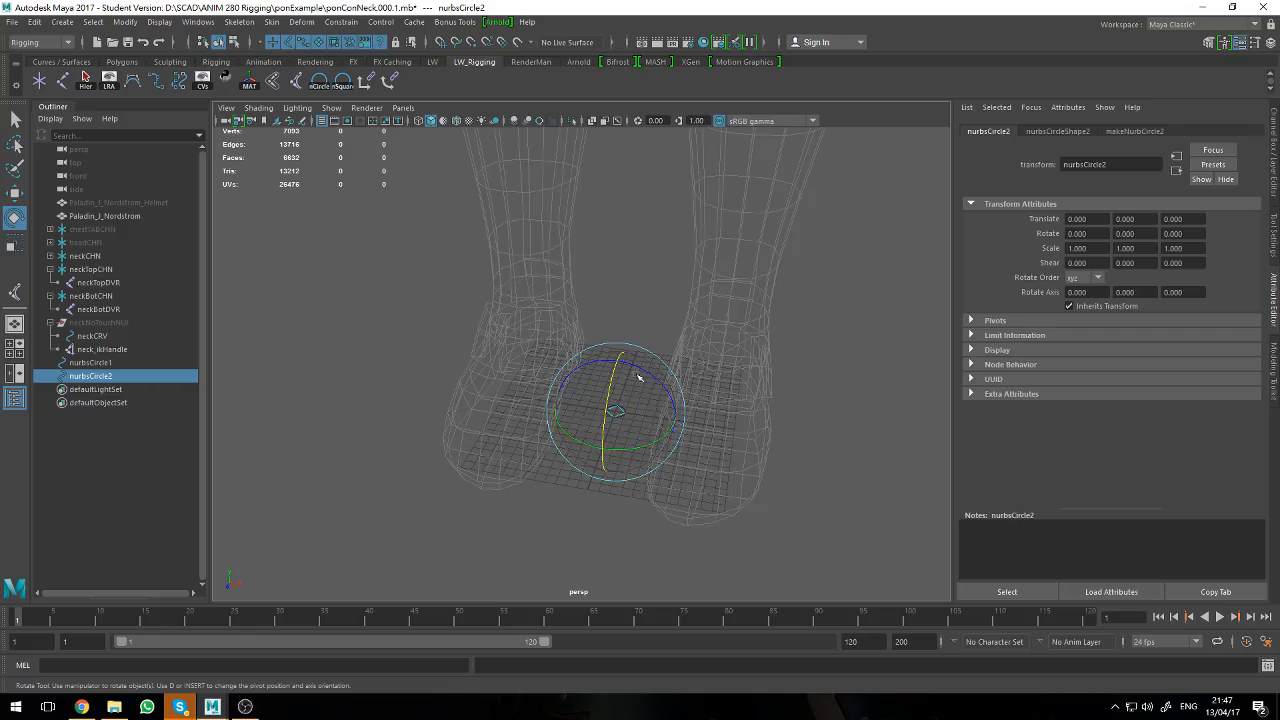
pyautogui.click(92, 364)
pyautogui.click(97, 375)
pyautogui.click(100, 363)
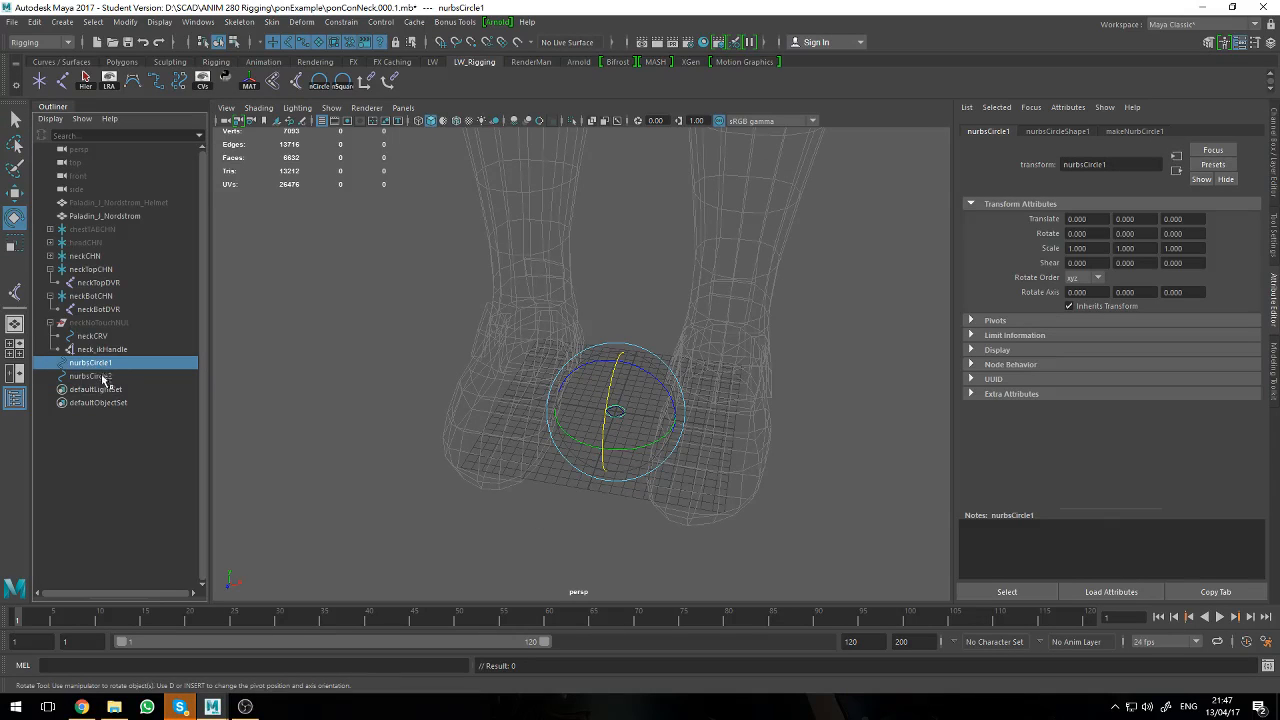
pyautogui.click(39, 80)
pyautogui.click(39, 80)
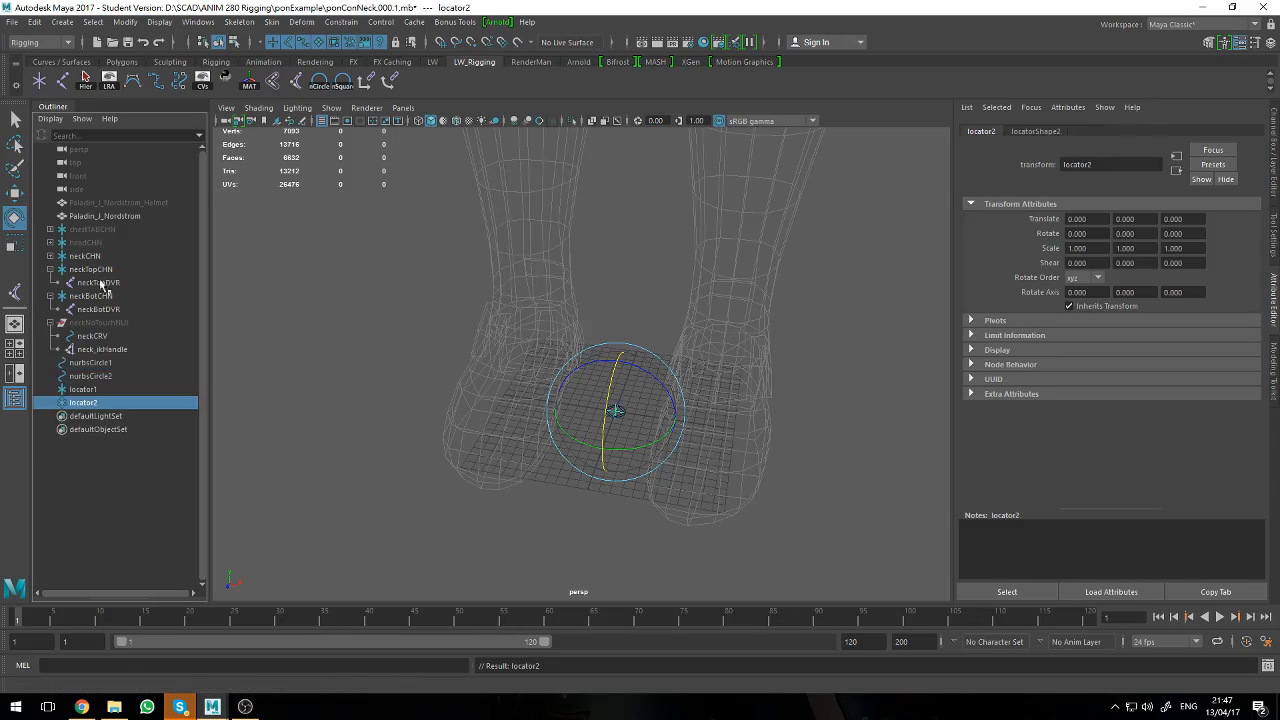
# - Rename nurbsCircle1 to headCON
pyautogui.doubleClick(112, 363)
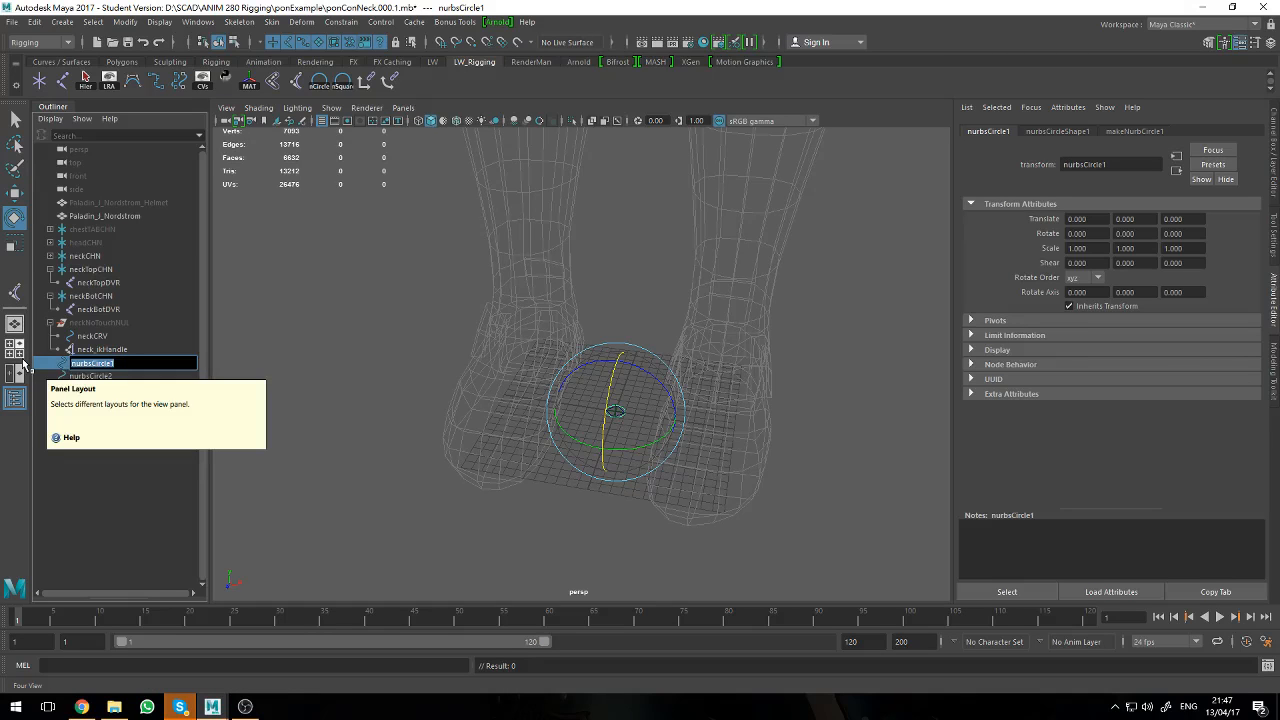
pyautogui.write('headCON')
pyautogui.press('Return')
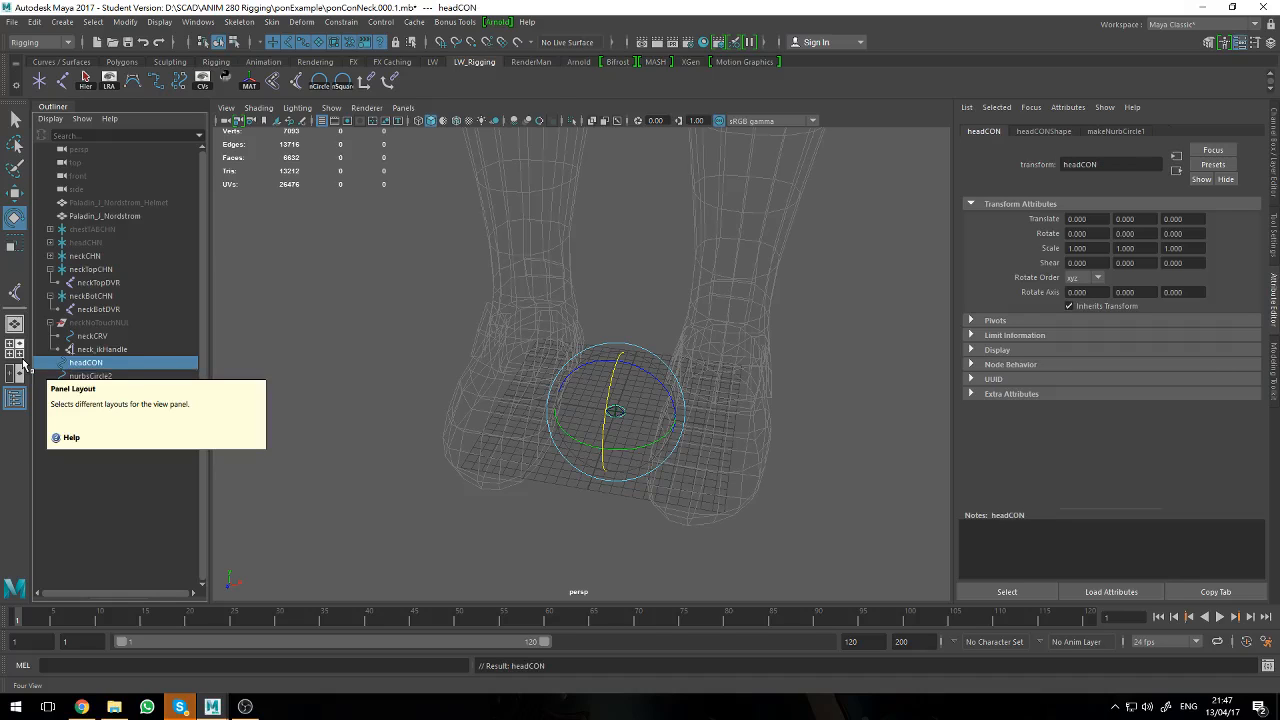
# - Rename the nurbsCircle2 control curve as neckFKCON
pyautogui.doubleClick(129, 375)
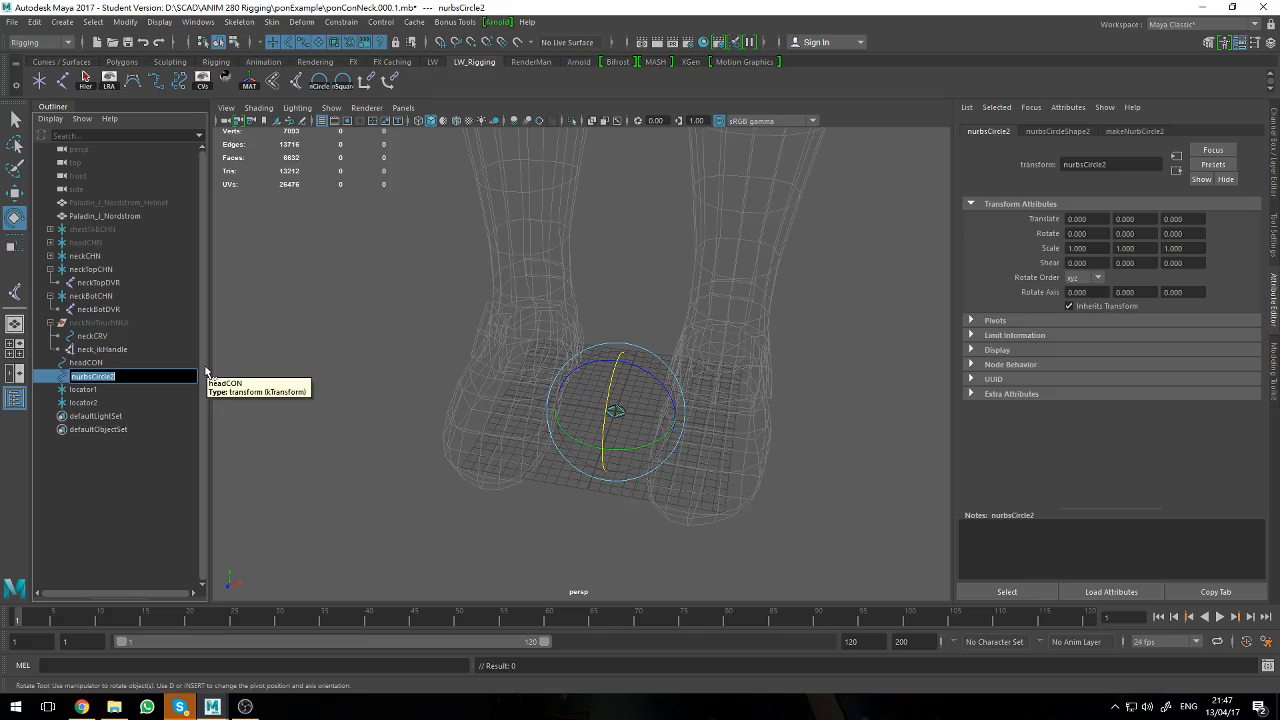
pyautogui.write('neckFKCON')
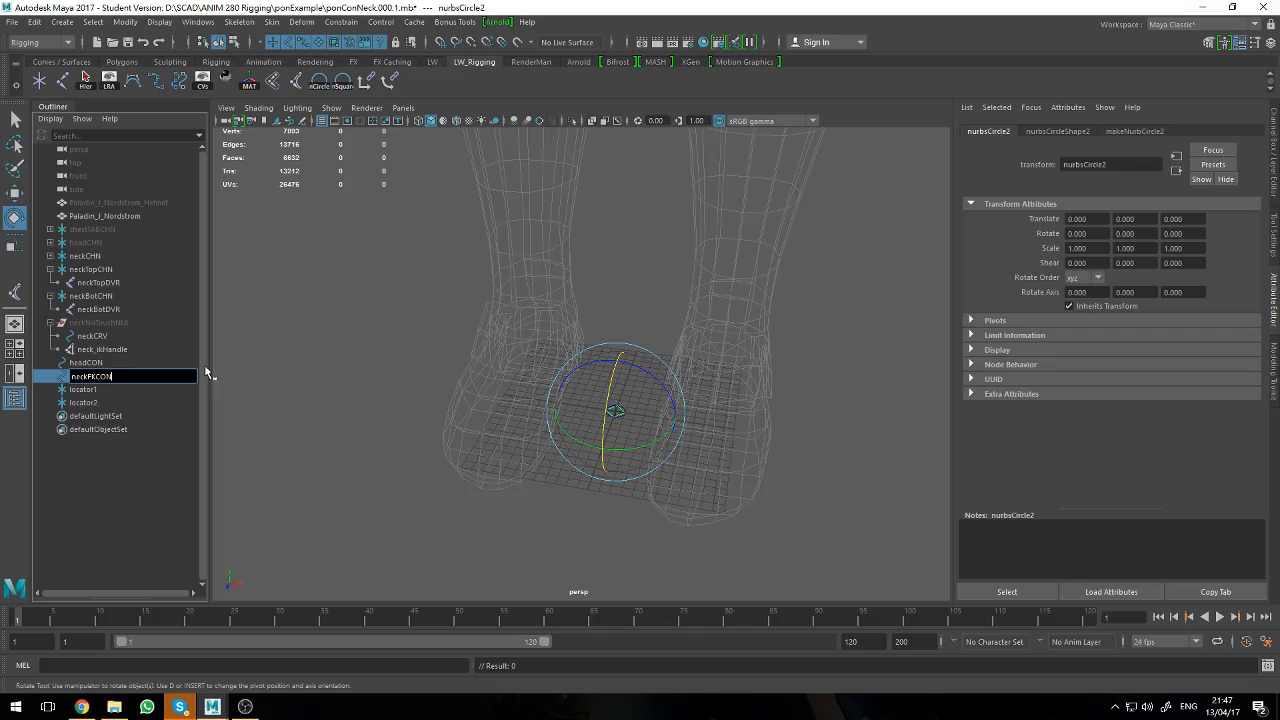
pyautogui.press('Return')
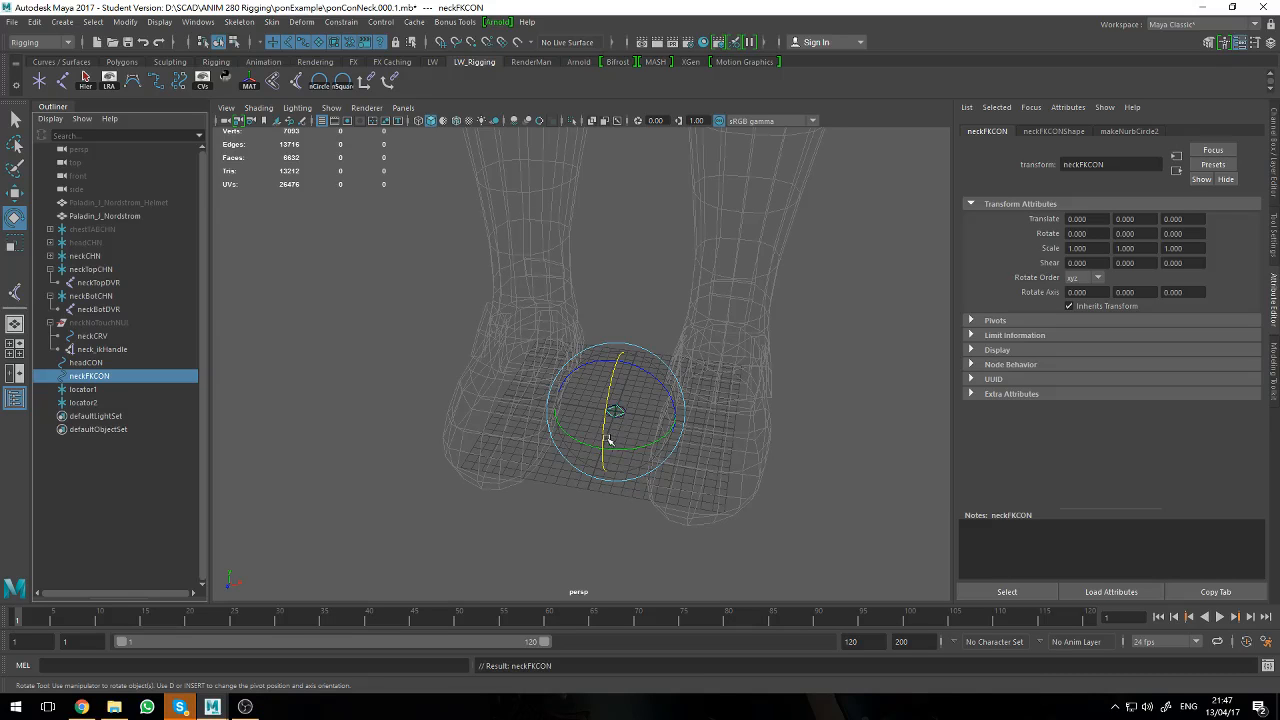
# - Rename locator1 as headCONhmNUL so it serves as the head control's home null
pyautogui.keyDown('alt'); pyautogui.moveTo(640, 489); pyautogui.dragTo(596, 514, button='middle'); pyautogui.keyUp('alt')
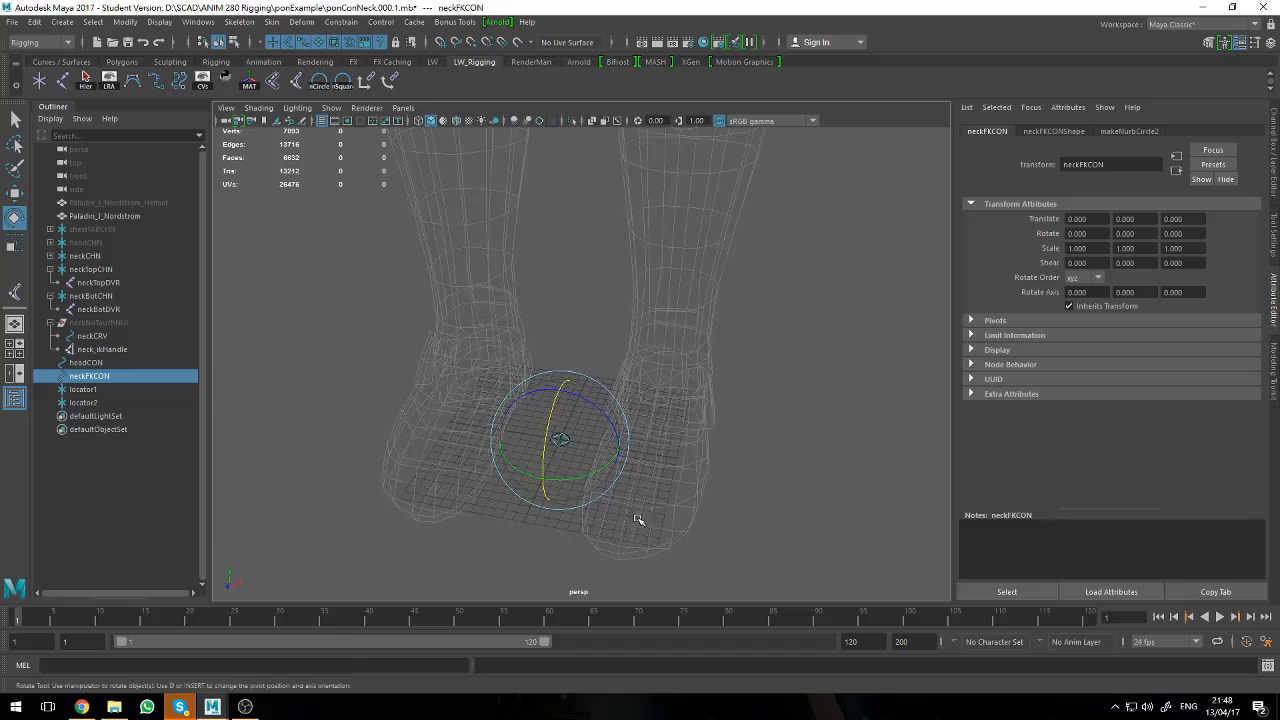
pyautogui.keyDown('alt'); pyautogui.moveTo(638, 519); pyautogui.dragTo(643, 502); pyautogui.keyUp('alt')
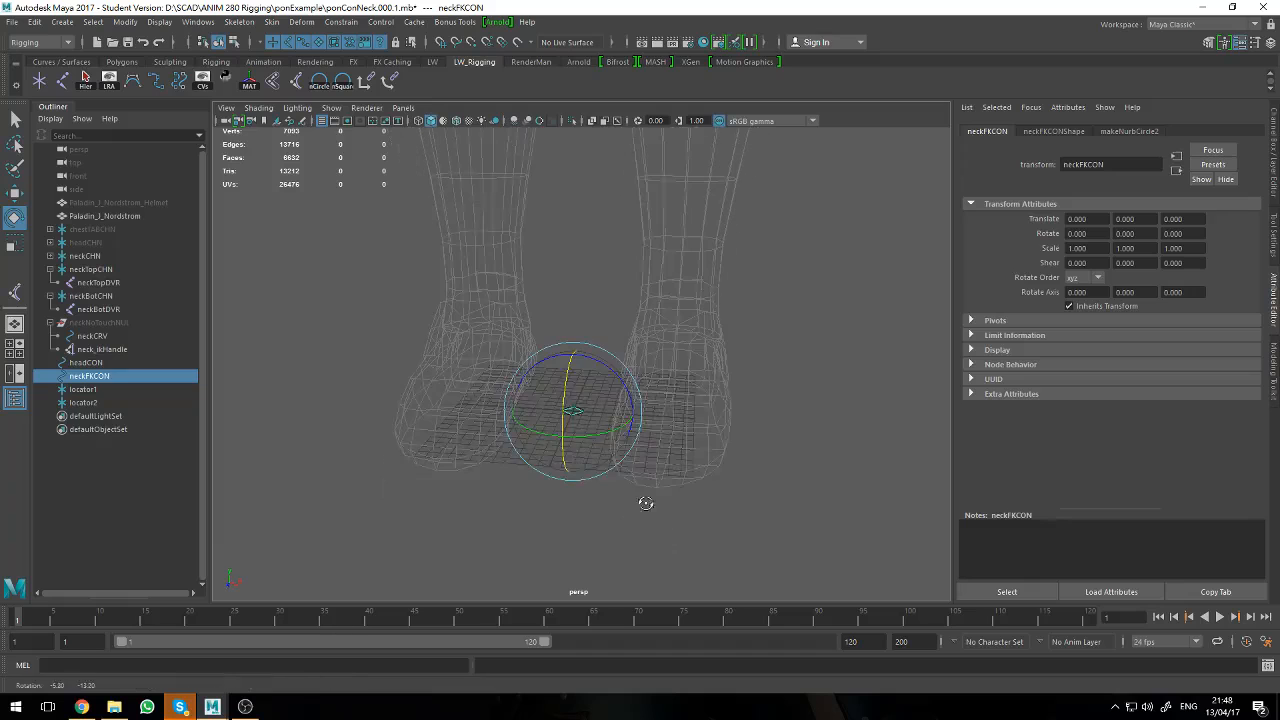
pyautogui.moveTo(711, 391)
pyautogui.keyDown('alt'); pyautogui.mouseDown()
pyautogui.moveTo(694, 409)
pyautogui.moveTo(699, 399)
pyautogui.mouseUp(); pyautogui.keyUp('alt')
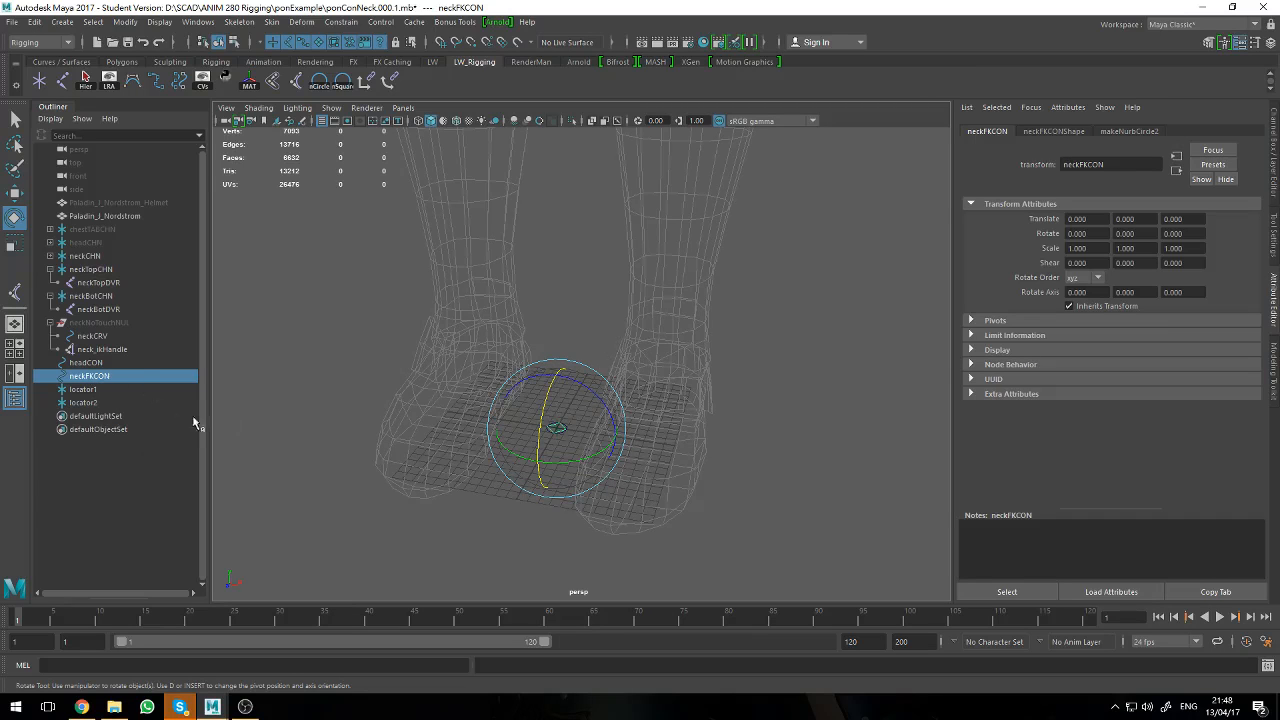
pyautogui.click(493, 399)
pyautogui.click(82, 376)
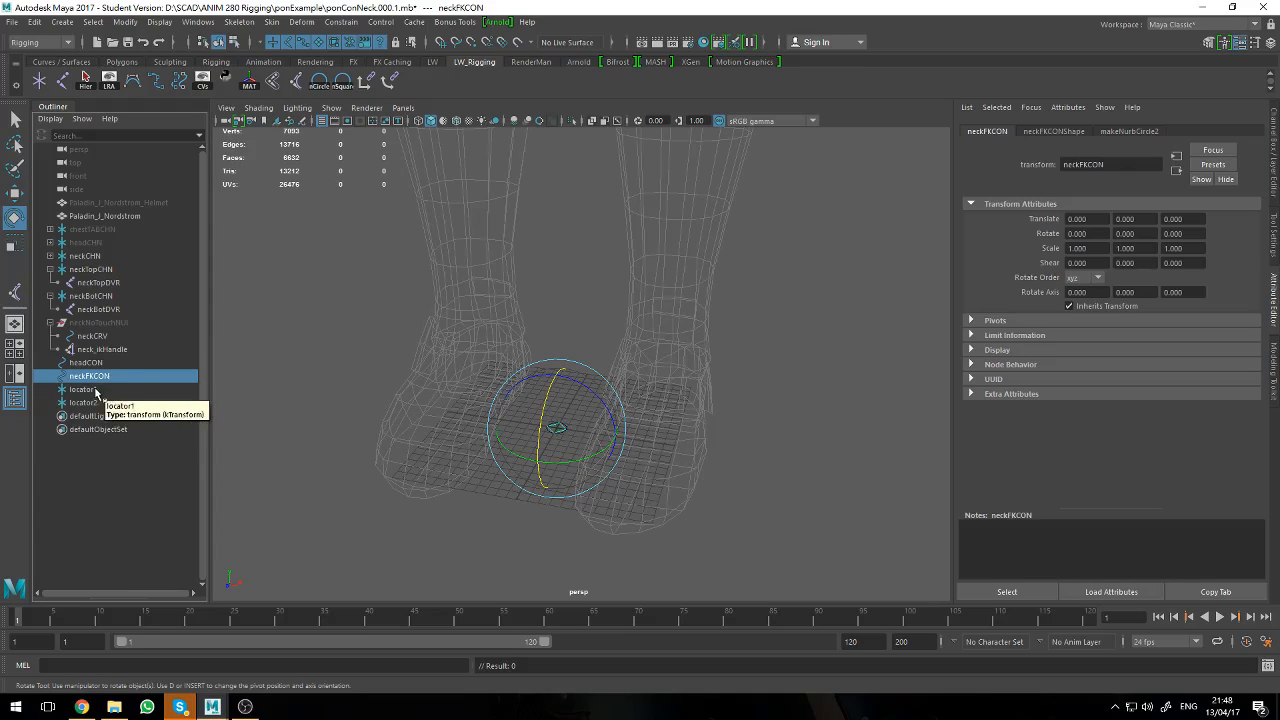
pyautogui.doubleClick(86, 389)
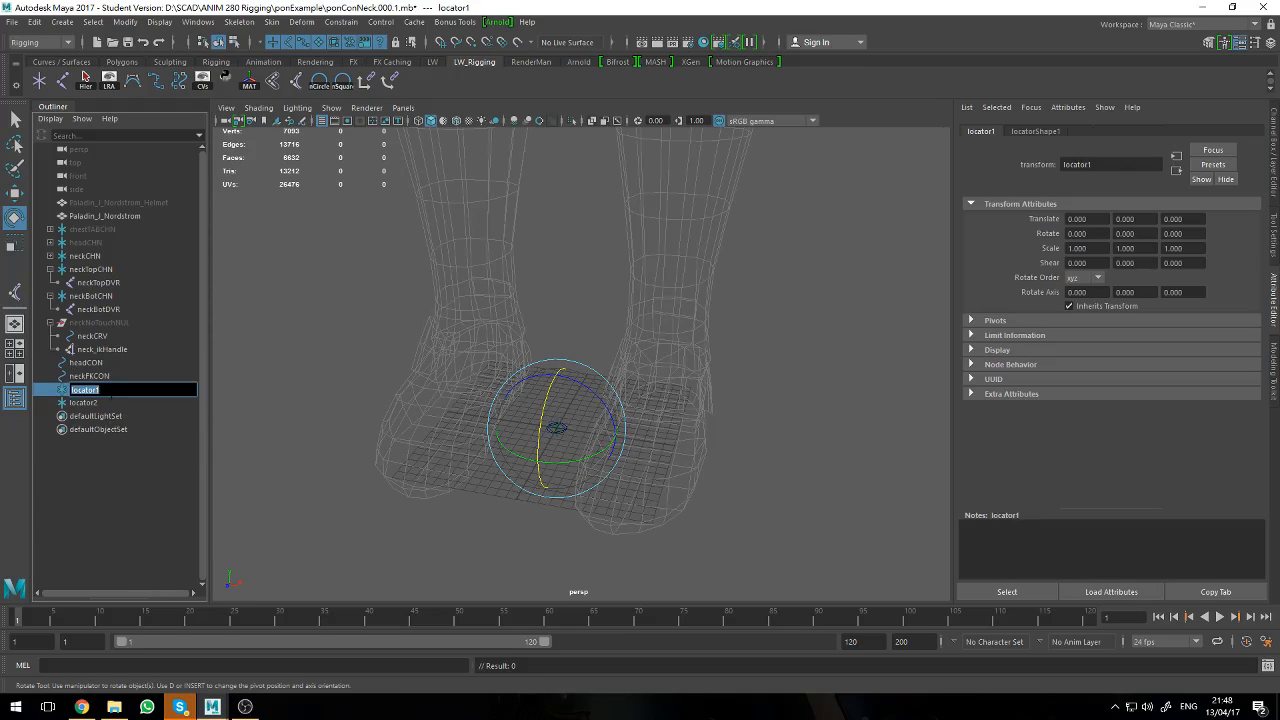
pyautogui.write('headCONhmNUL')
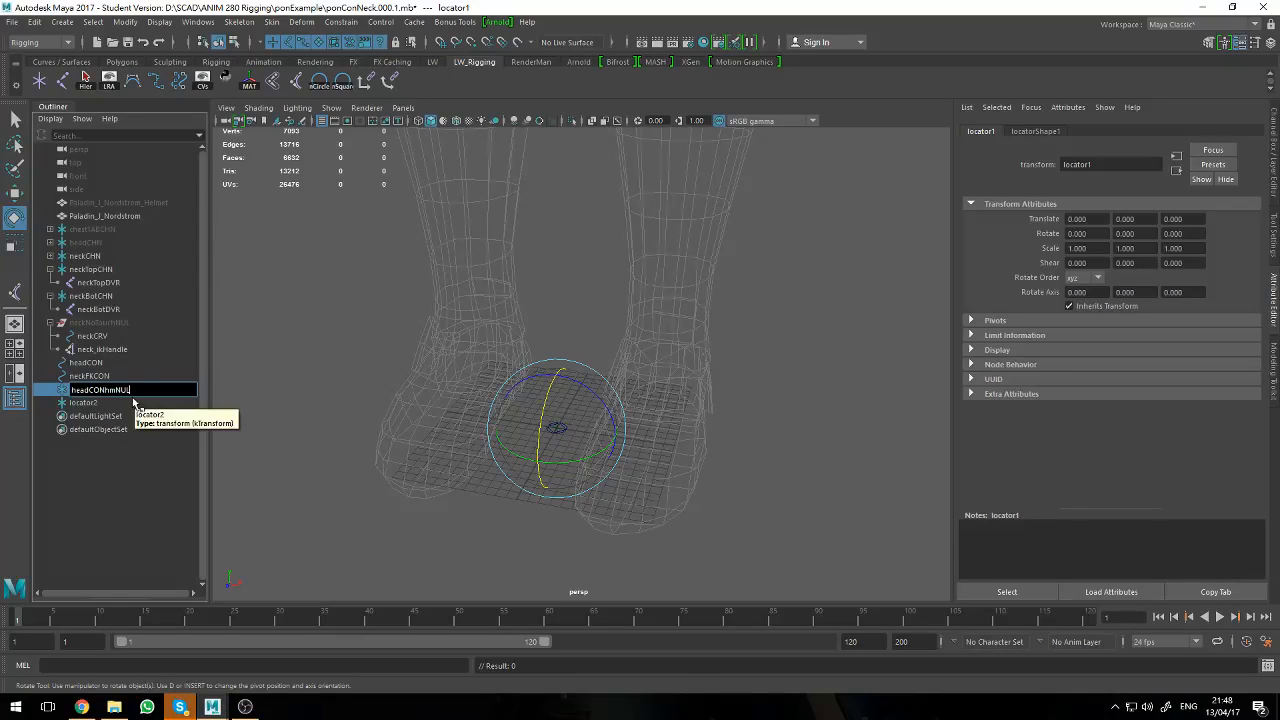
# - Rename locator2 as neckFKCONHmNUL, reusing the neck control's name as the base
pyautogui.click(92, 375)
pyautogui.doubleClick(92, 375)
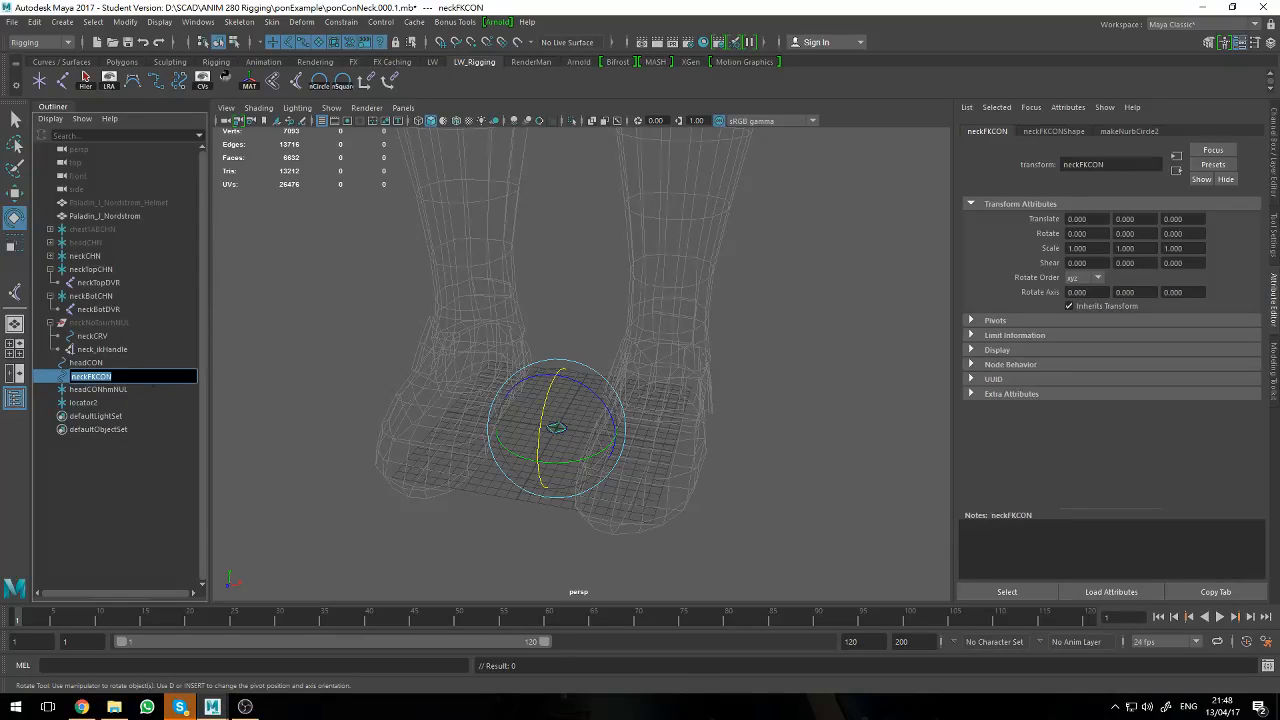
pyautogui.hotkey('ctrl', 'c')
pyautogui.doubleClick(133, 402)
pyautogui.hotkey('ctrl', 'v')
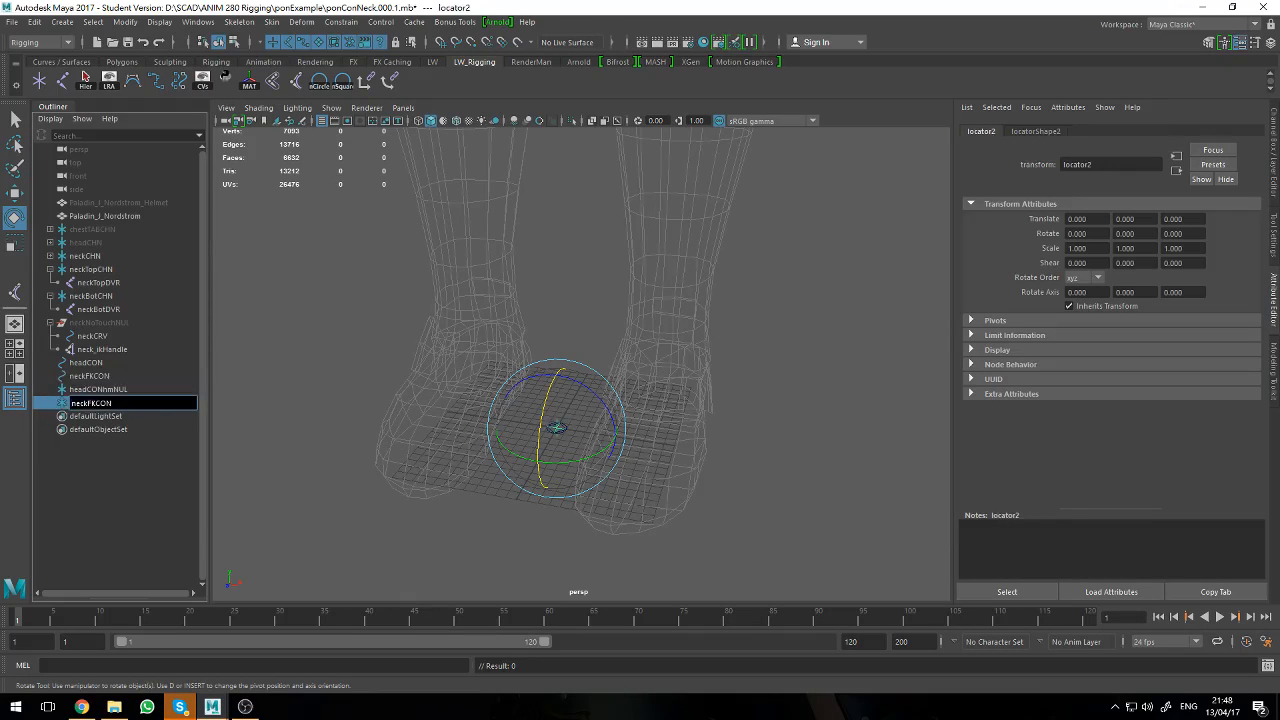
pyautogui.press('Return')
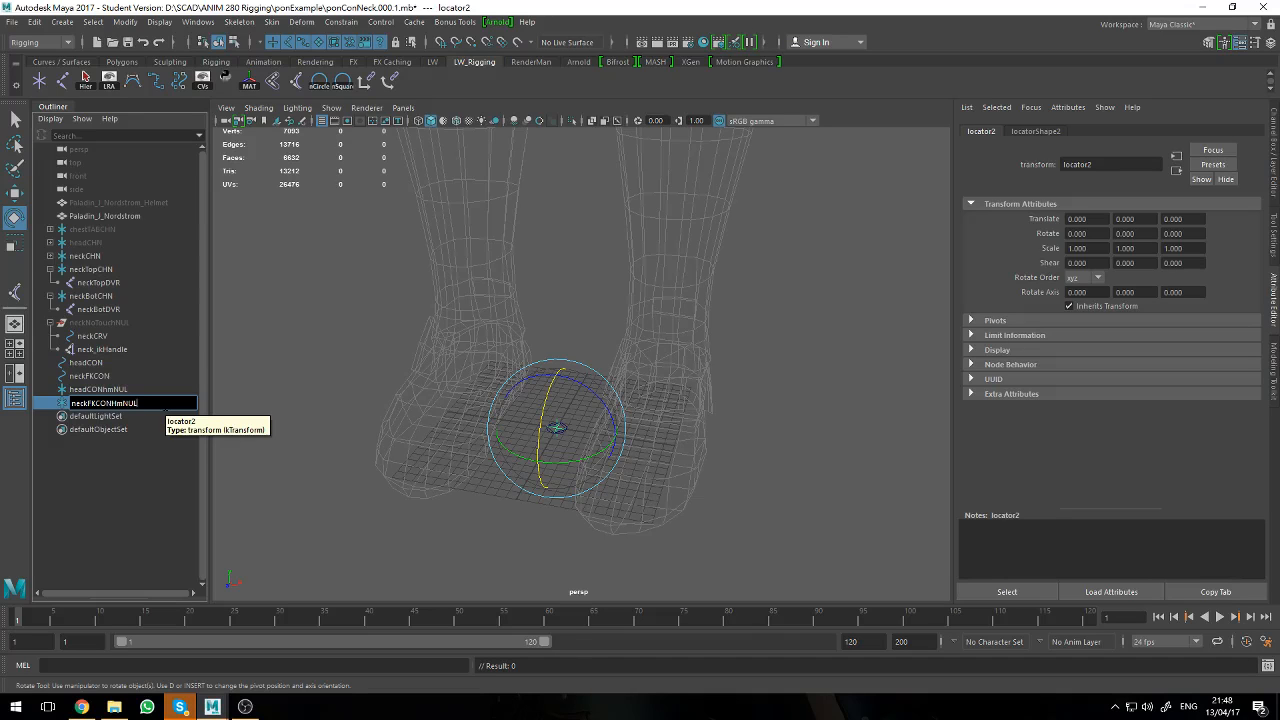
pyautogui.press('Return')
# - Parent neckFKCON under neckFKCONHmNUL and headCON under headCONhmNUL, and expand both groups
pyautogui.click(104, 379)
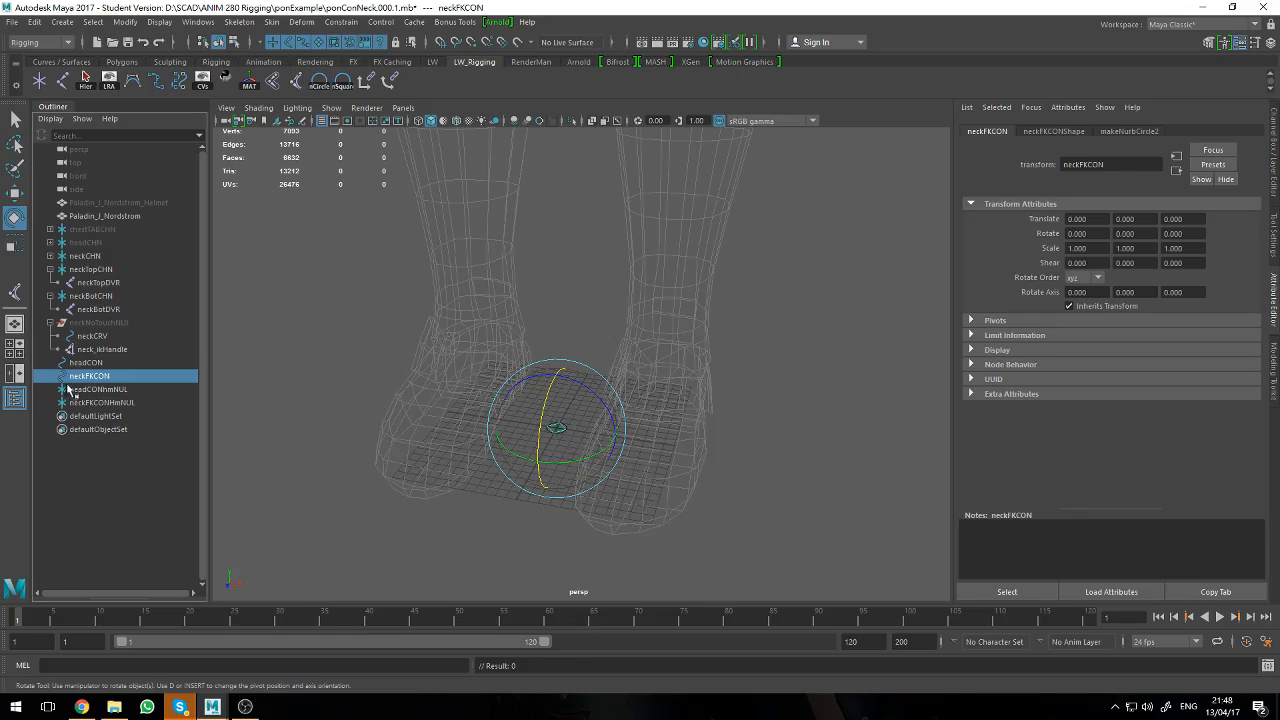
pyautogui.click(72, 389)
pyautogui.click(88, 376)
pyautogui.moveTo(107, 385)
pyautogui.mouseDown(button='middle')
pyautogui.moveTo(101, 409)
pyautogui.moveTo(106, 376)
pyautogui.mouseUp(button='middle')
pyautogui.click(103, 362)
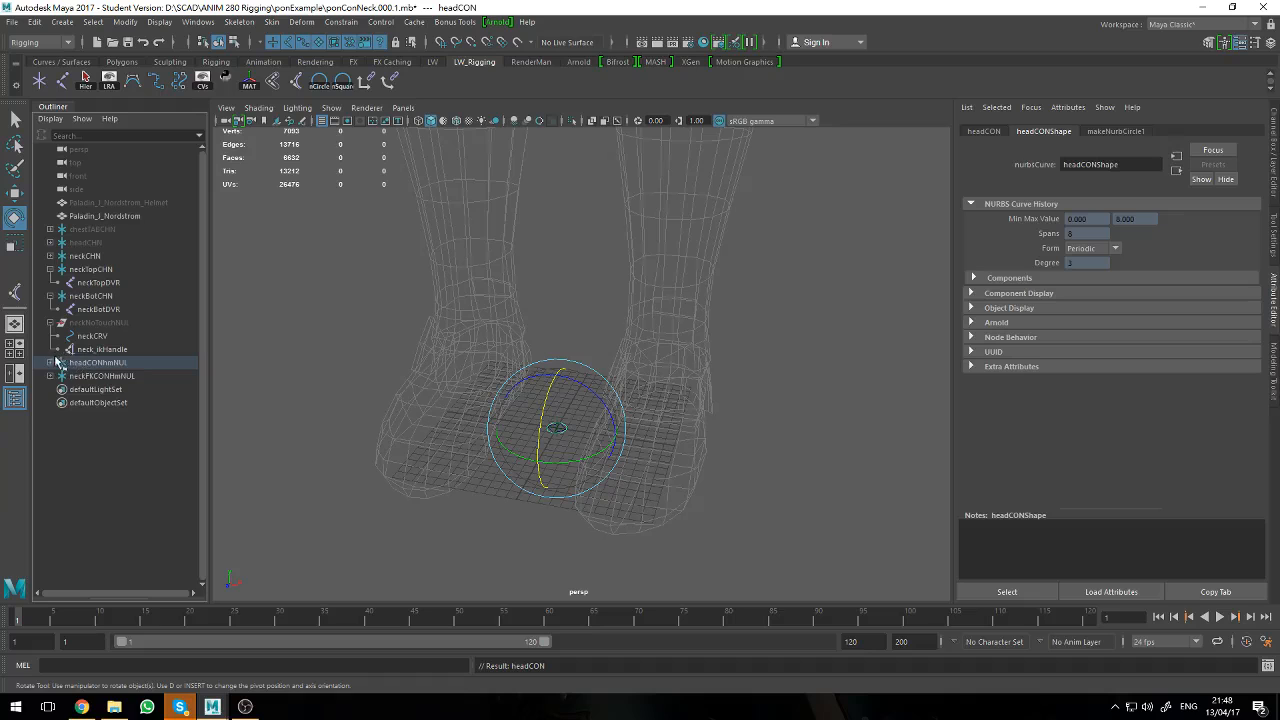
pyautogui.click(50, 362)
pyautogui.click(50, 389)
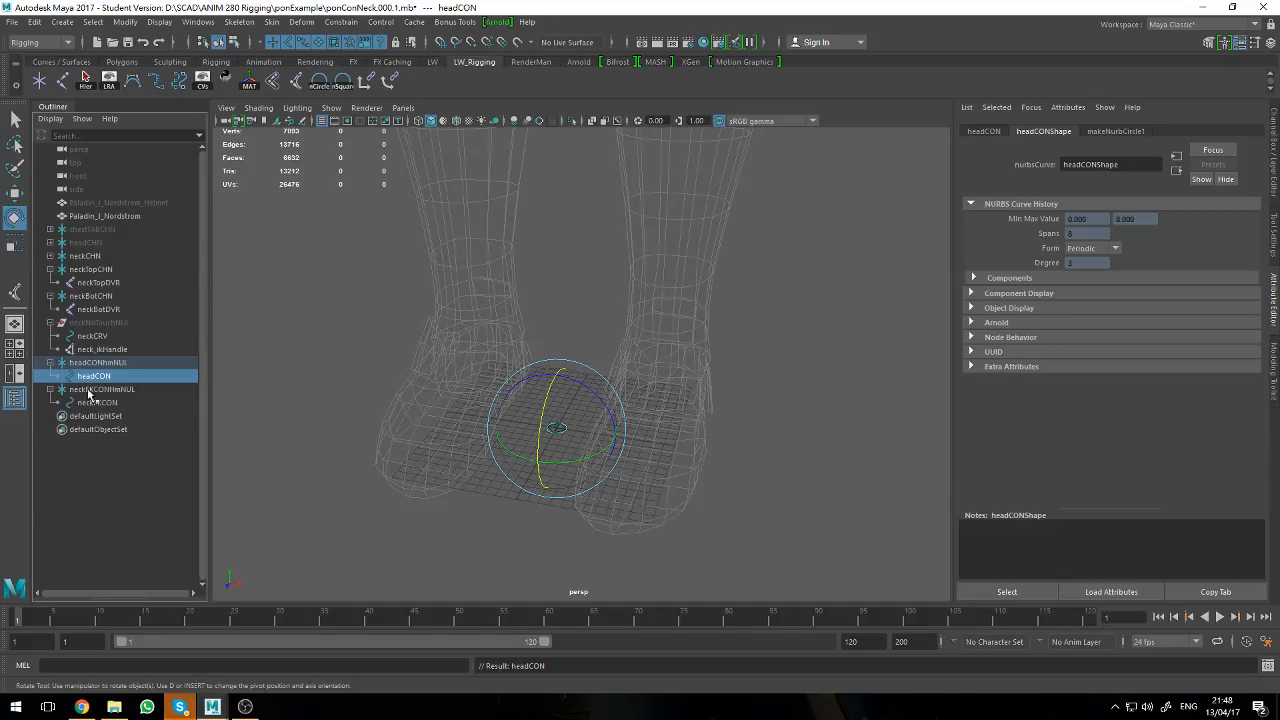
# - Examine the two home nulls and their child controls against the full figure, including headCON's transform channels
pyautogui.click(145, 391)
pyautogui.press('f')
pyautogui.scroll(-6, 385, 430)
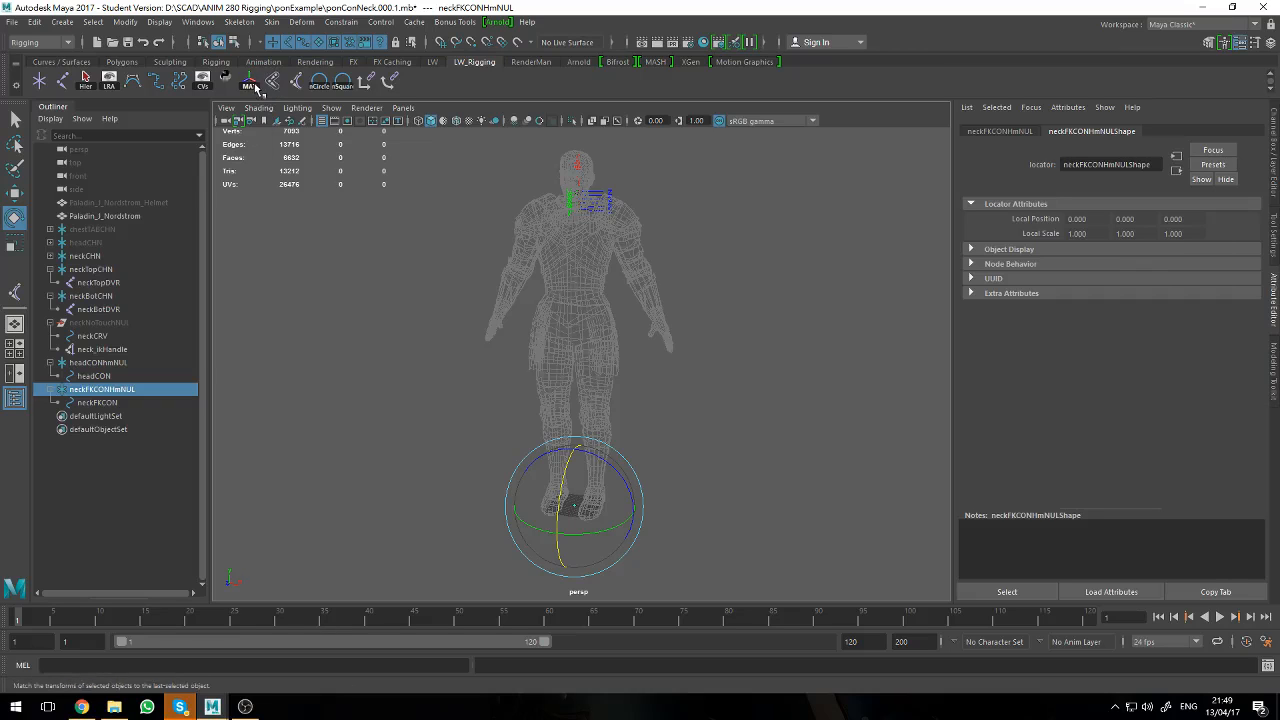
pyautogui.keyDown('alt'); pyautogui.moveTo(670, 350); pyautogui.dragTo(661, 369, button='middle'); pyautogui.keyUp('alt')
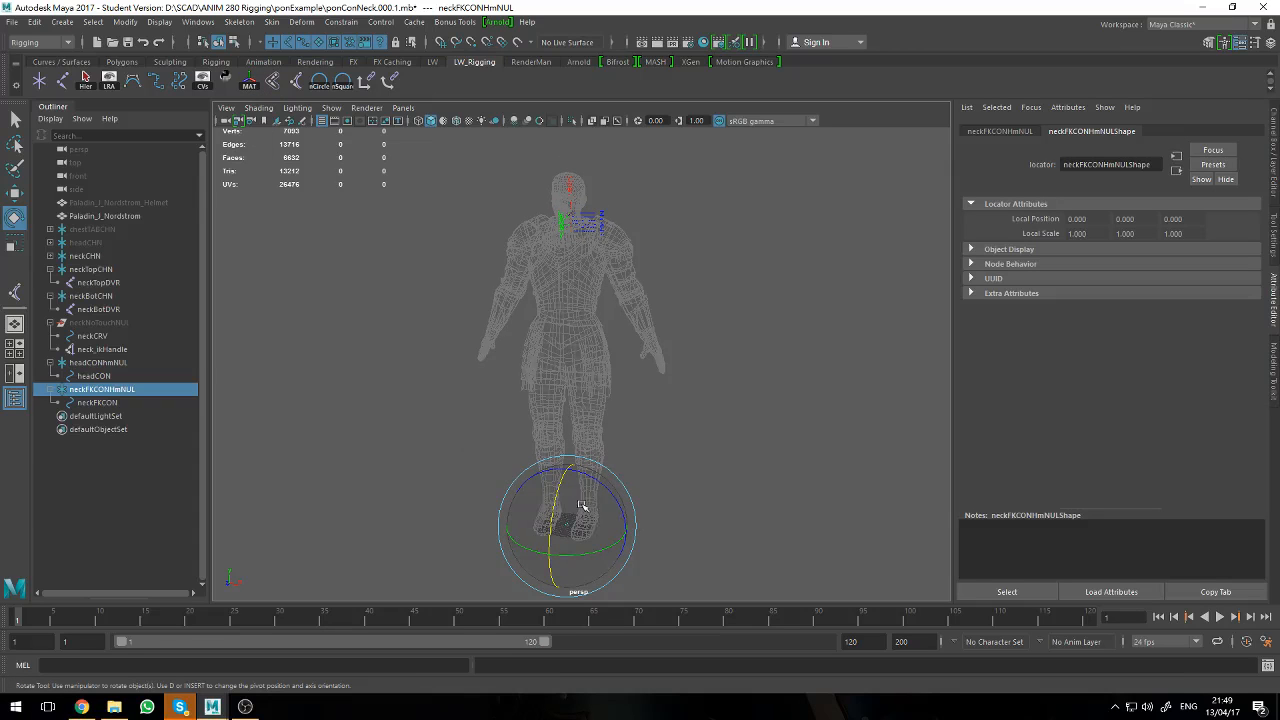
pyautogui.click(95, 365)
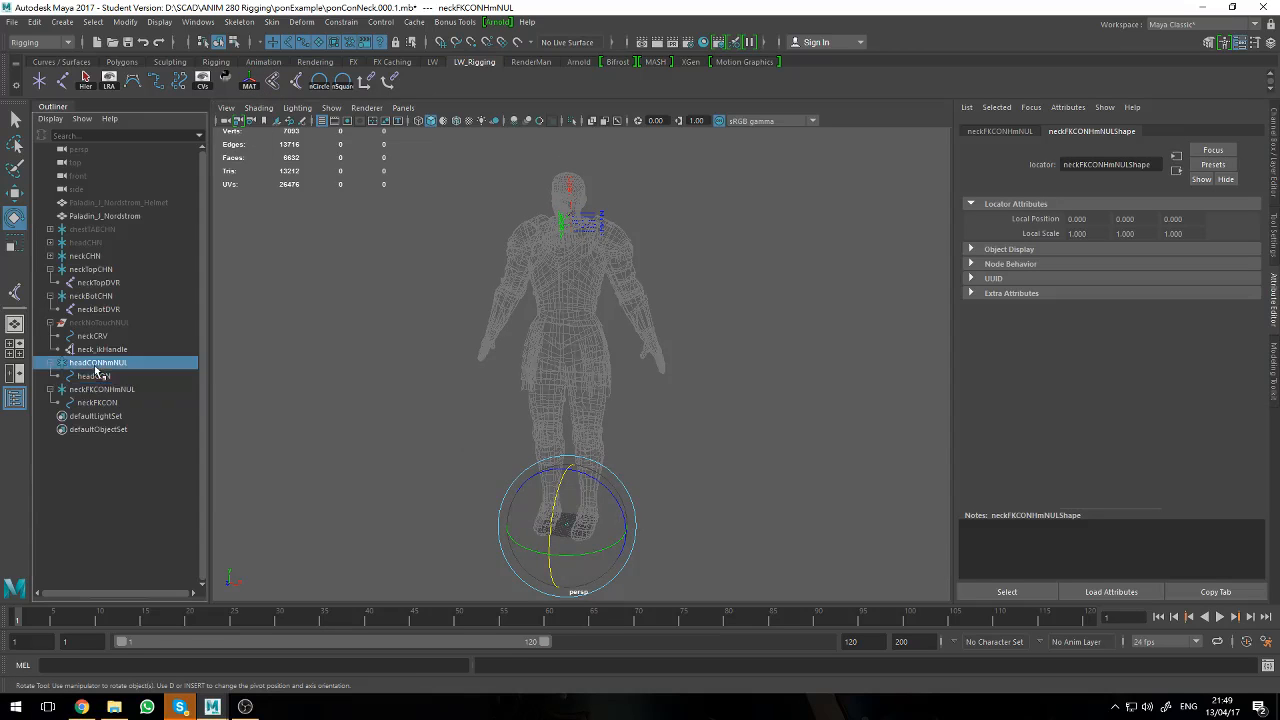
pyautogui.click(93, 389)
pyautogui.click(100, 365)
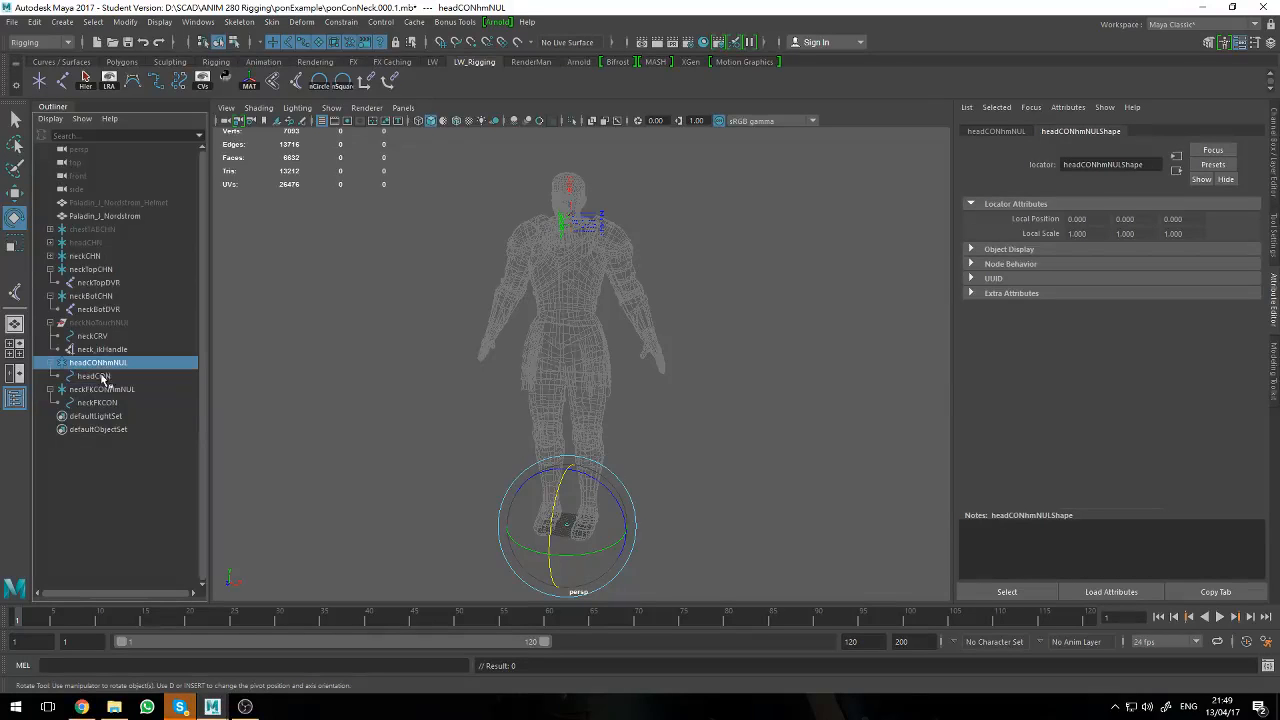
pyautogui.click(100, 391)
pyautogui.click(101, 365)
pyautogui.click(100, 377)
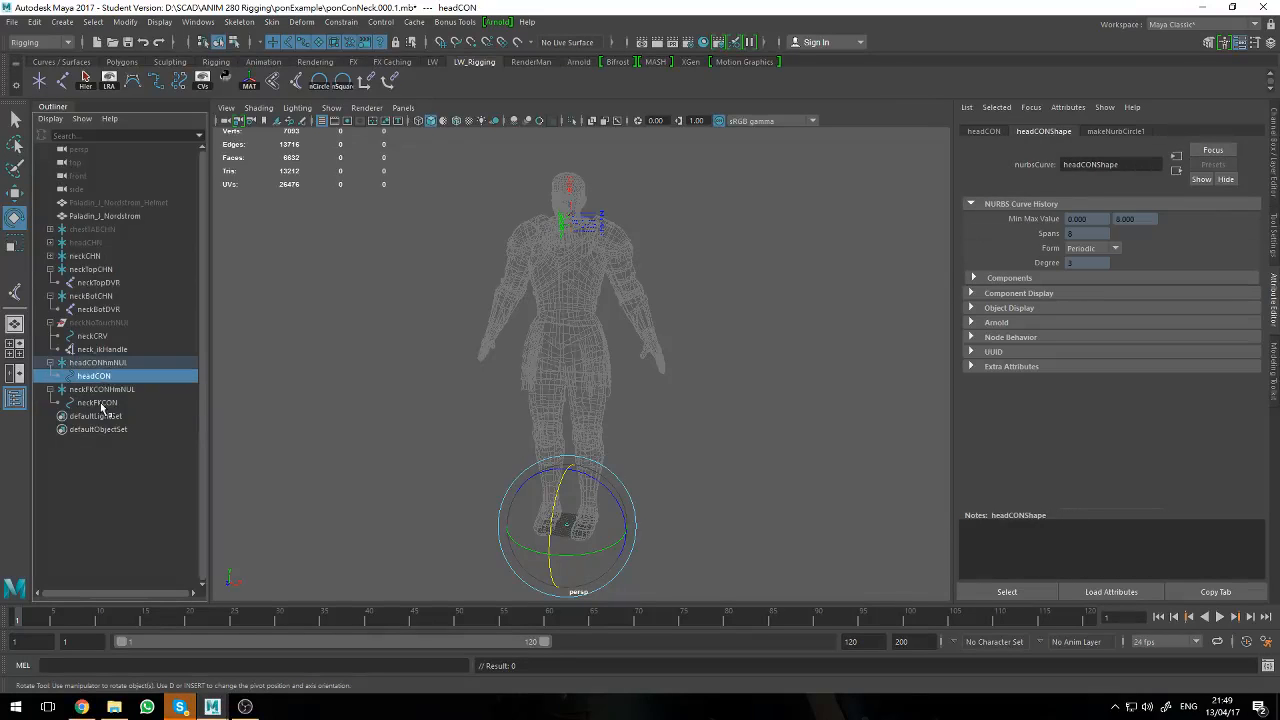
pyautogui.click(101, 403)
pyautogui.click(106, 377)
pyautogui.click(109, 364)
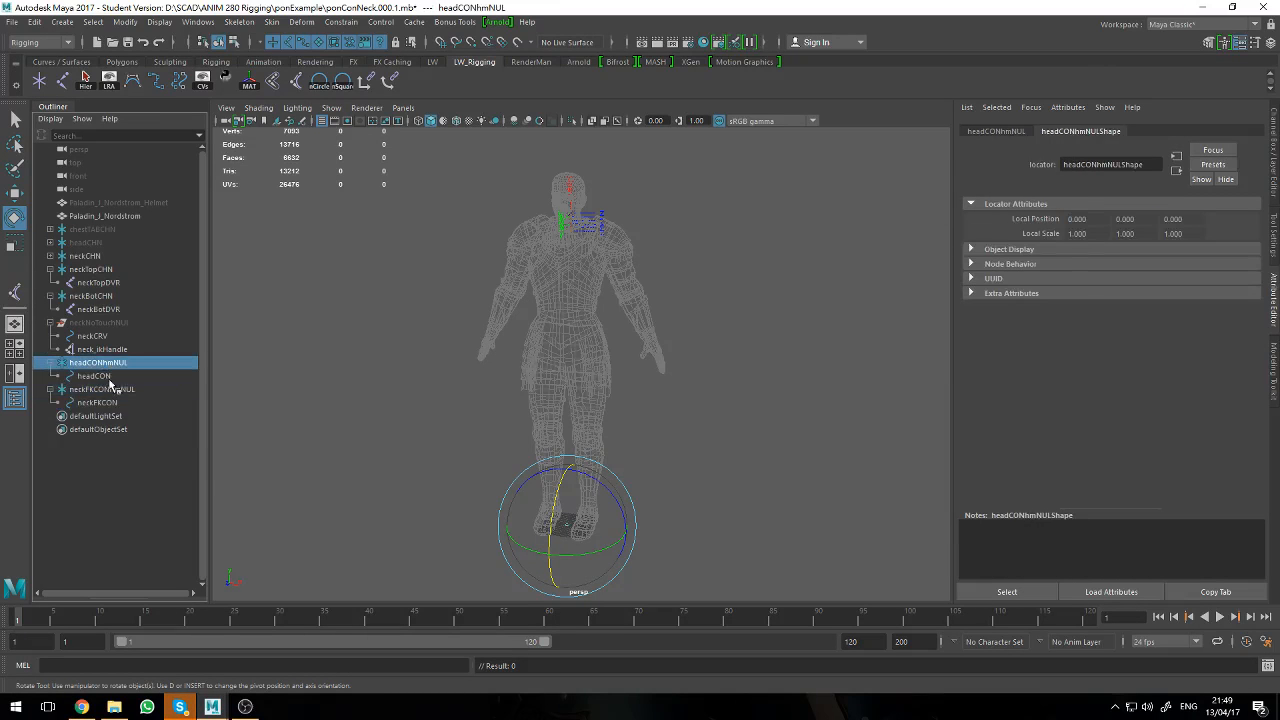
pyautogui.click(108, 377)
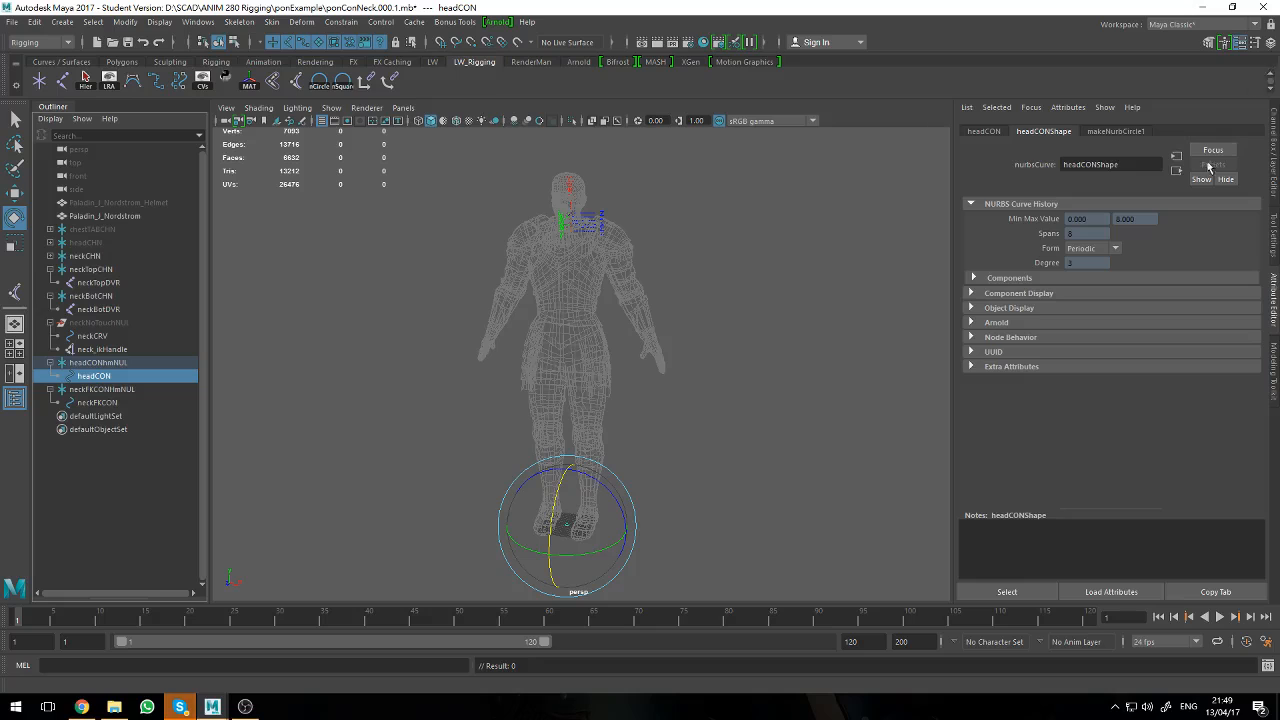
pyautogui.click(1270, 42)
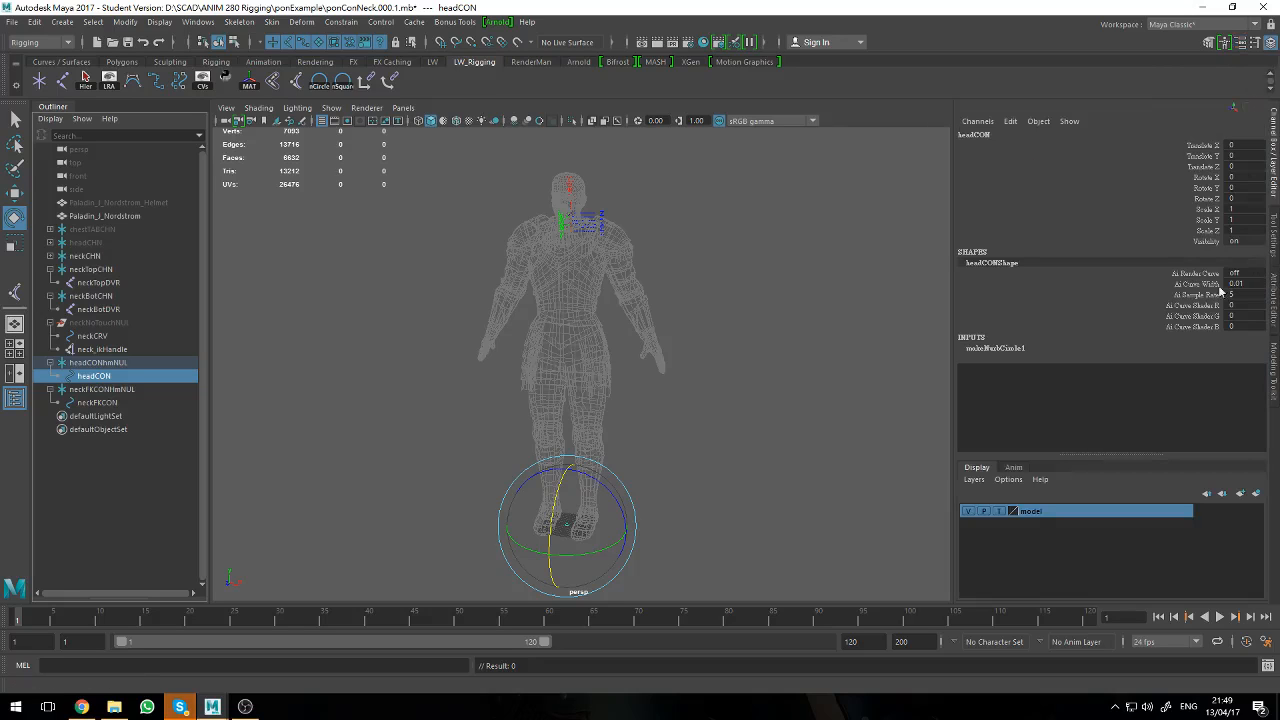
# - Move headCONhmNUL up to the top joint of the neck chain, at Translate Y 154.36 and Z -7.672
pyautogui.click(120, 364)
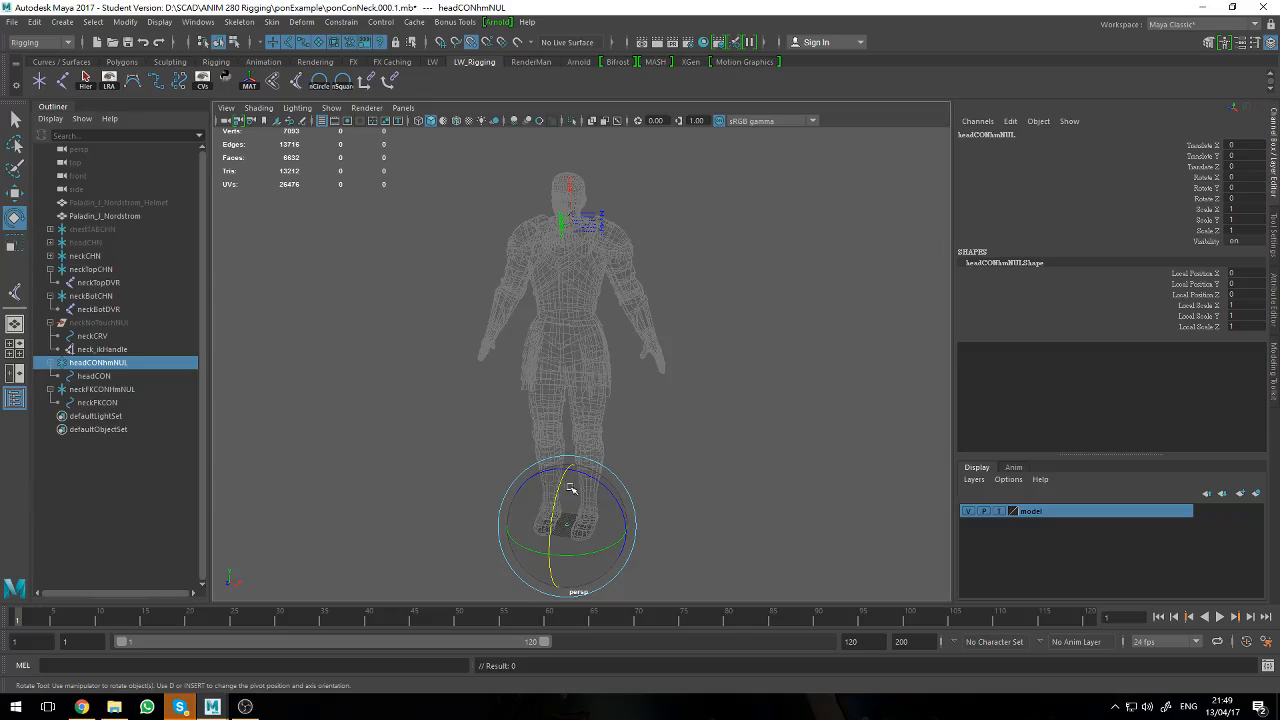
pyautogui.press('w')
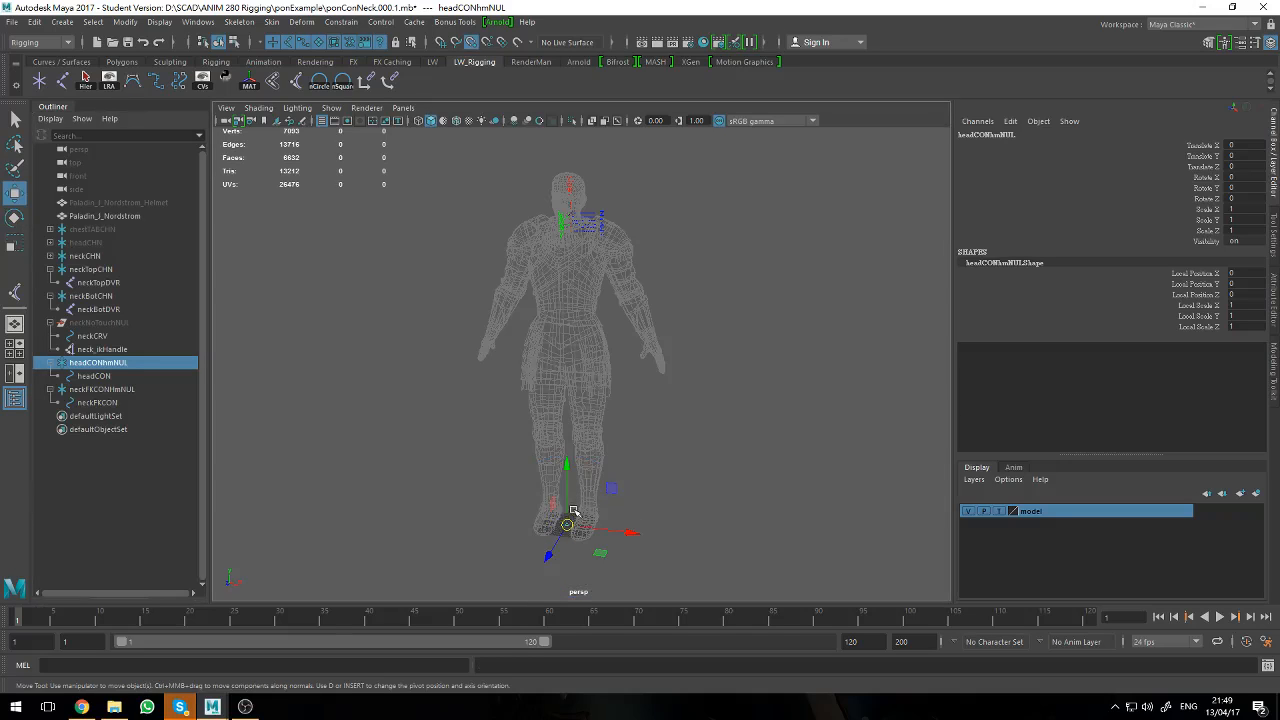
pyautogui.moveTo(567, 526); pyautogui.dragTo(573, 189)
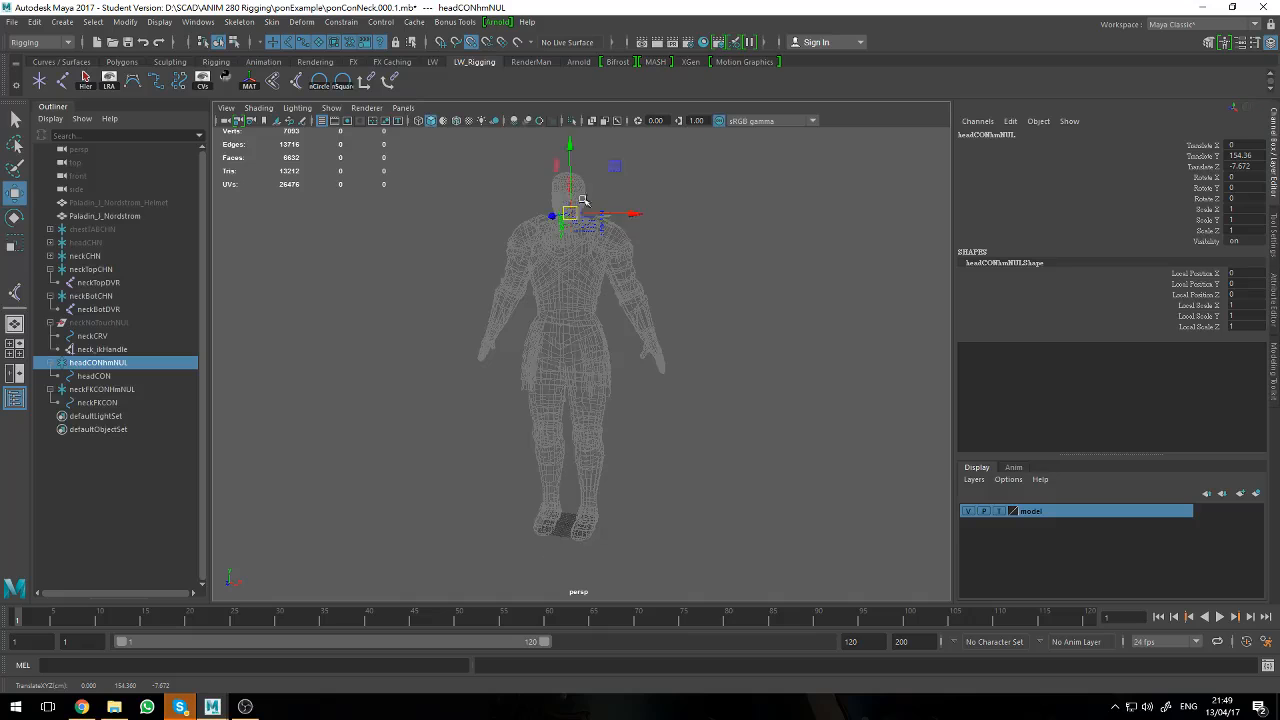
pyautogui.scroll(8, 600, 228)
pyautogui.keyDown('alt'); pyautogui.moveTo(599, 222); pyautogui.dragTo(597, 471, button='middle'); pyautogui.keyUp('alt')
pyautogui.keyDown('alt'); pyautogui.moveTo(582, 282); pyautogui.dragTo(620, 508, button='middle'); pyautogui.keyUp('alt')
pyautogui.scroll(6, 615, 462)
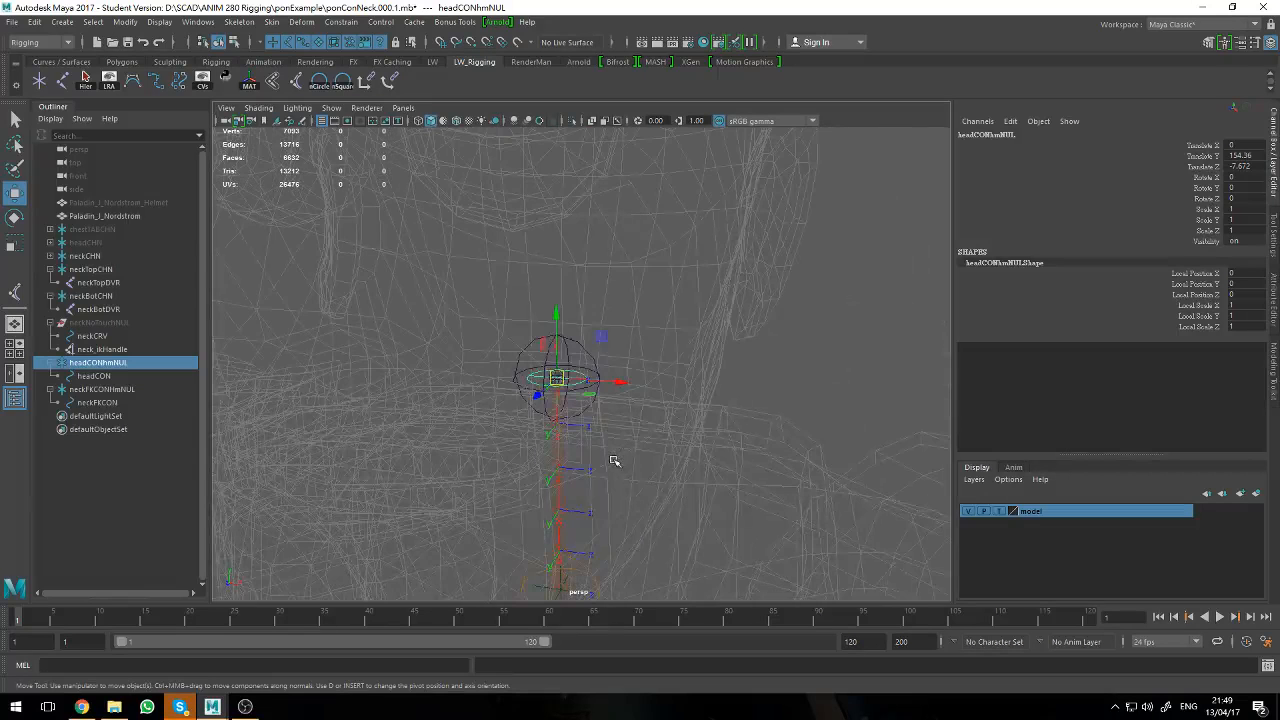
pyautogui.moveTo(600, 471)
pyautogui.keyDown('alt'); pyautogui.mouseDown()
pyautogui.moveTo(585, 460)
pyautogui.moveTo(597, 463)
pyautogui.mouseUp(); pyautogui.keyUp('alt')
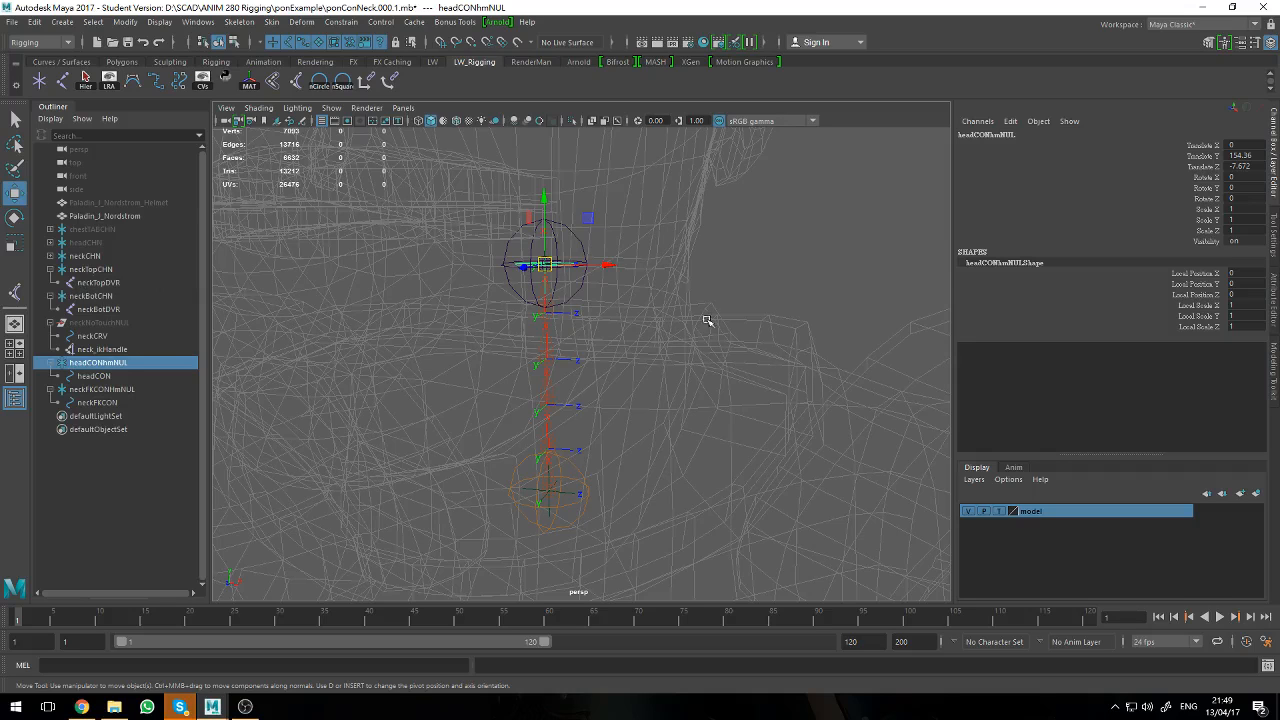
pyautogui.keyDown('alt'); pyautogui.moveTo(707, 321); pyautogui.dragTo(657, 443, button='right'); pyautogui.keyUp('alt')
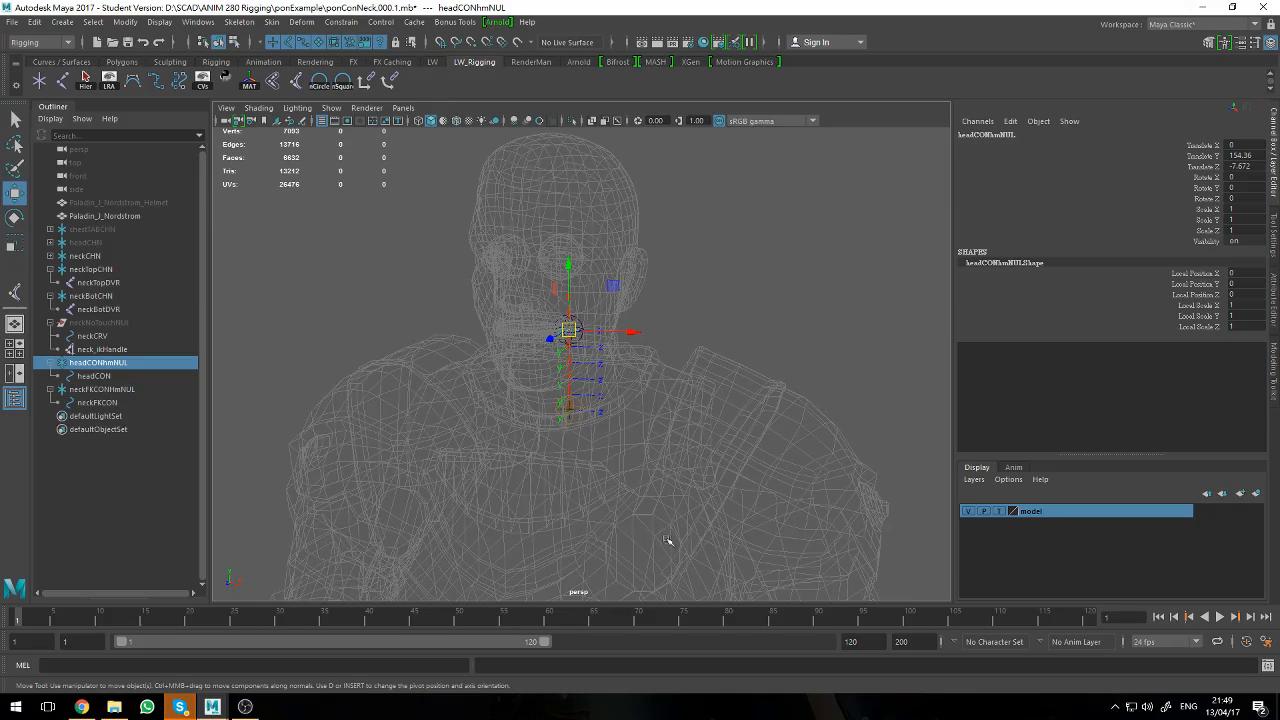
# - Move neckFKCONHmNUL from the origin onto the middle of the neck chain, at about Translate Y 149.4 and Z -7.8
pyautogui.keyDown('alt'); pyautogui.moveTo(688, 514); pyautogui.dragTo(652, 200, button='middle'); pyautogui.keyUp('alt')
pyautogui.keyDown('alt'); pyautogui.moveTo(646, 433); pyautogui.dragTo(646, 208, button='middle'); pyautogui.keyUp('alt')
pyautogui.keyDown('alt'); pyautogui.moveTo(643, 303); pyautogui.dragTo(645, 322, button='right'); pyautogui.keyUp('alt')
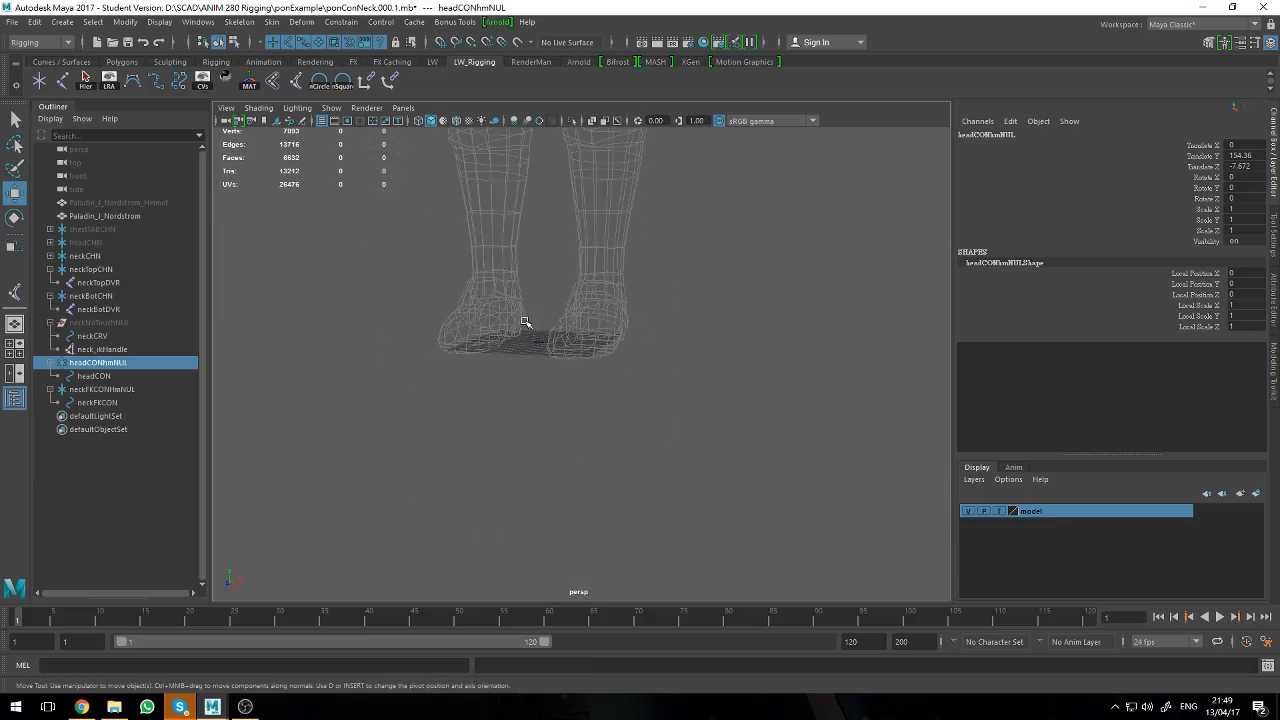
pyautogui.moveTo(525, 320); pyautogui.dragTo(487, 377)
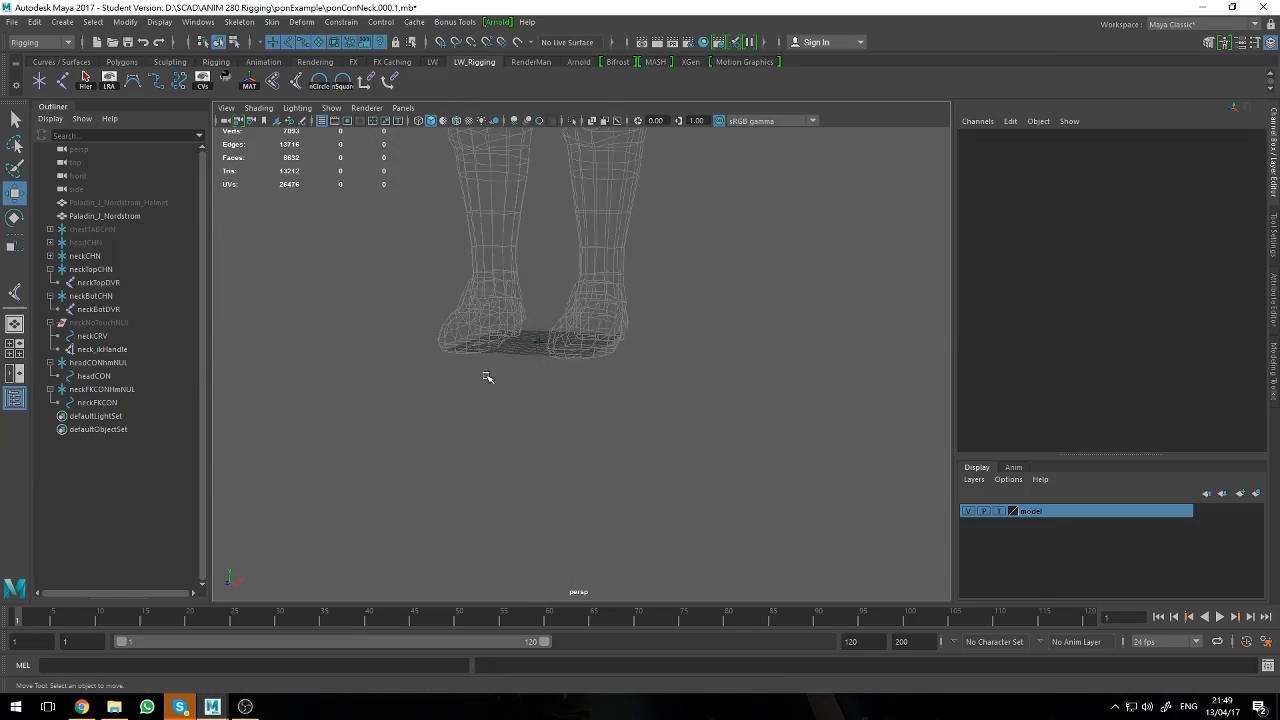
pyautogui.click(125, 391)
pyautogui.scroll(-5, 440, 394)
pyautogui.moveTo(426, 317)
pyautogui.keyDown('alt'); pyautogui.mouseDown(button='middle')
pyautogui.moveTo(430, 515)
pyautogui.moveTo(447, 395)
pyautogui.moveTo(437, 309)
pyautogui.mouseUp(button='middle'); pyautogui.keyUp('alt')
pyautogui.keyDown('alt'); pyautogui.moveTo(437, 309); pyautogui.dragTo(443, 320); pyautogui.keyUp('alt')
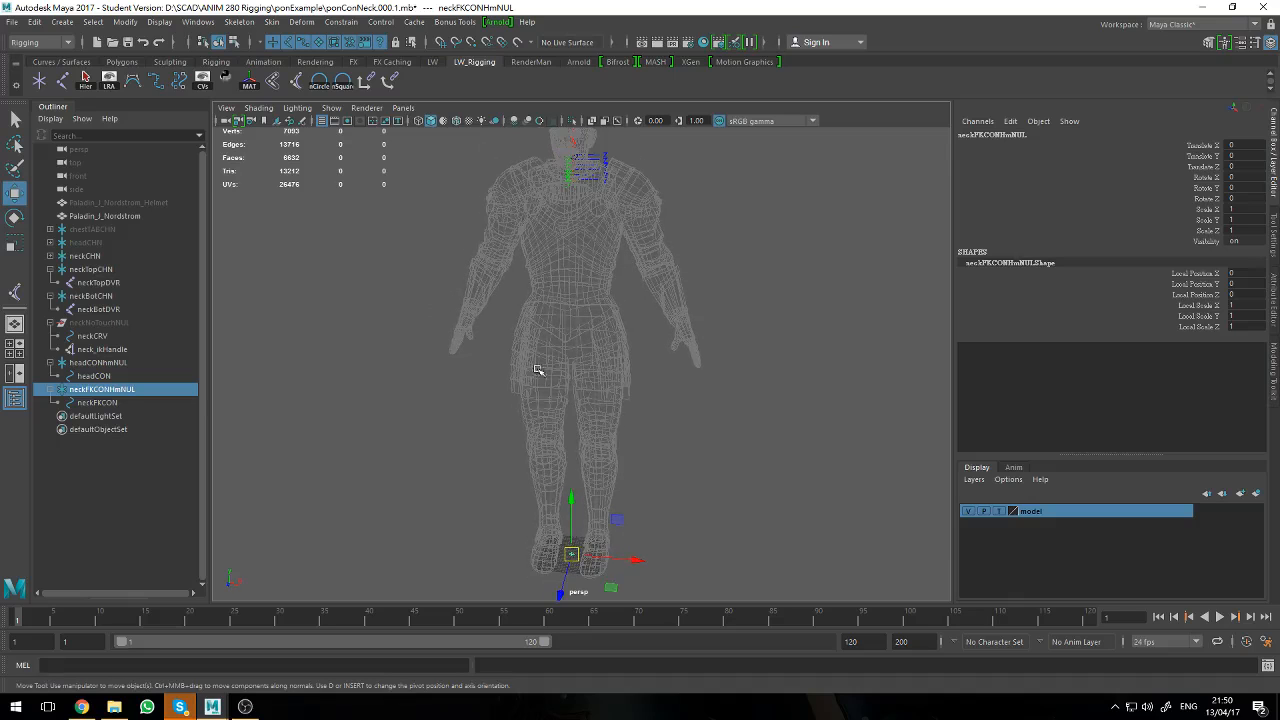
pyautogui.moveTo(573, 552); pyautogui.dragTo(572, 170)
pyautogui.scroll(5, 572, 242)
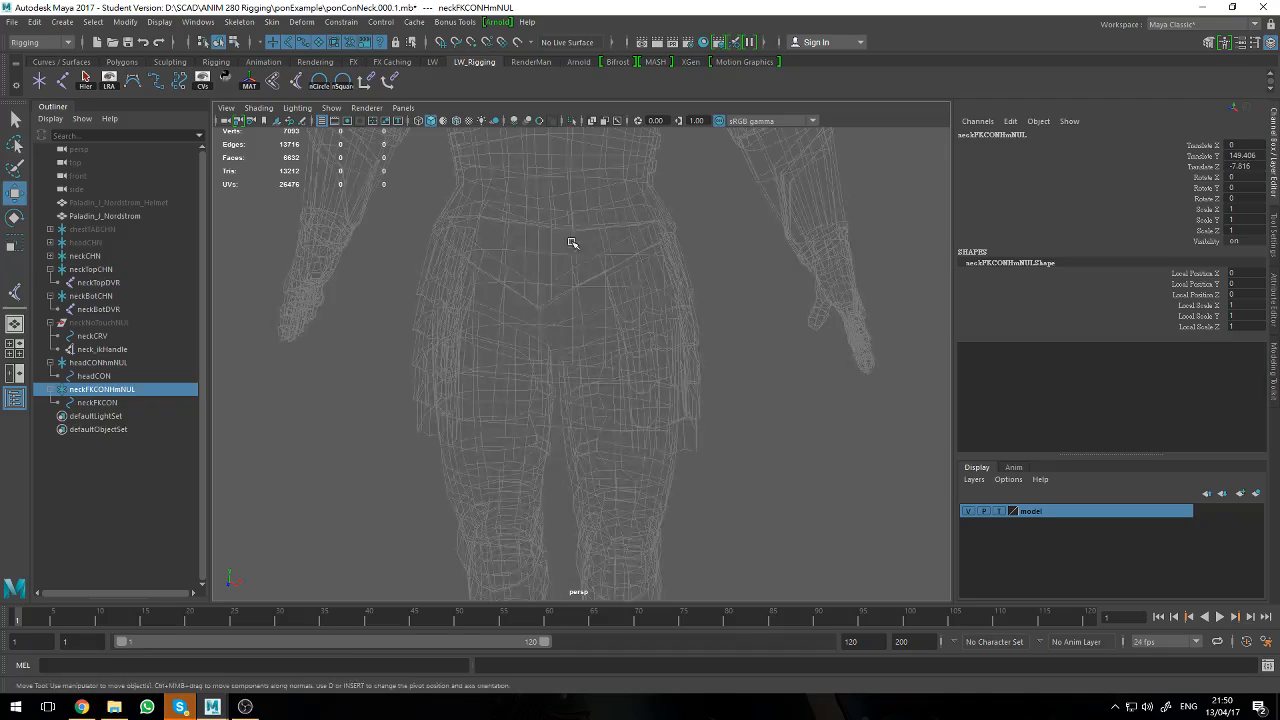
pyautogui.keyDown('alt'); pyautogui.moveTo(572, 242); pyautogui.dragTo(551, 345); pyautogui.keyUp('alt')
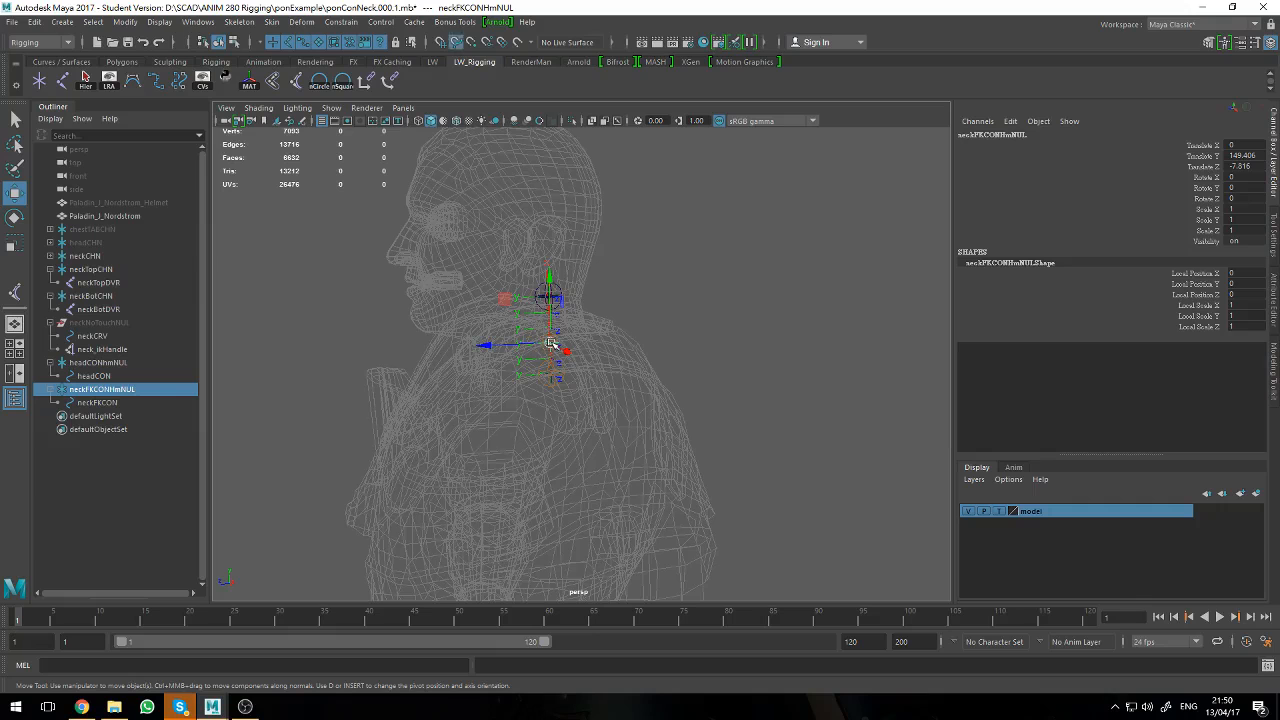
pyautogui.moveTo(551, 345); pyautogui.dragTo(676, 472)
pyautogui.hotkey('ctrl', 'z')
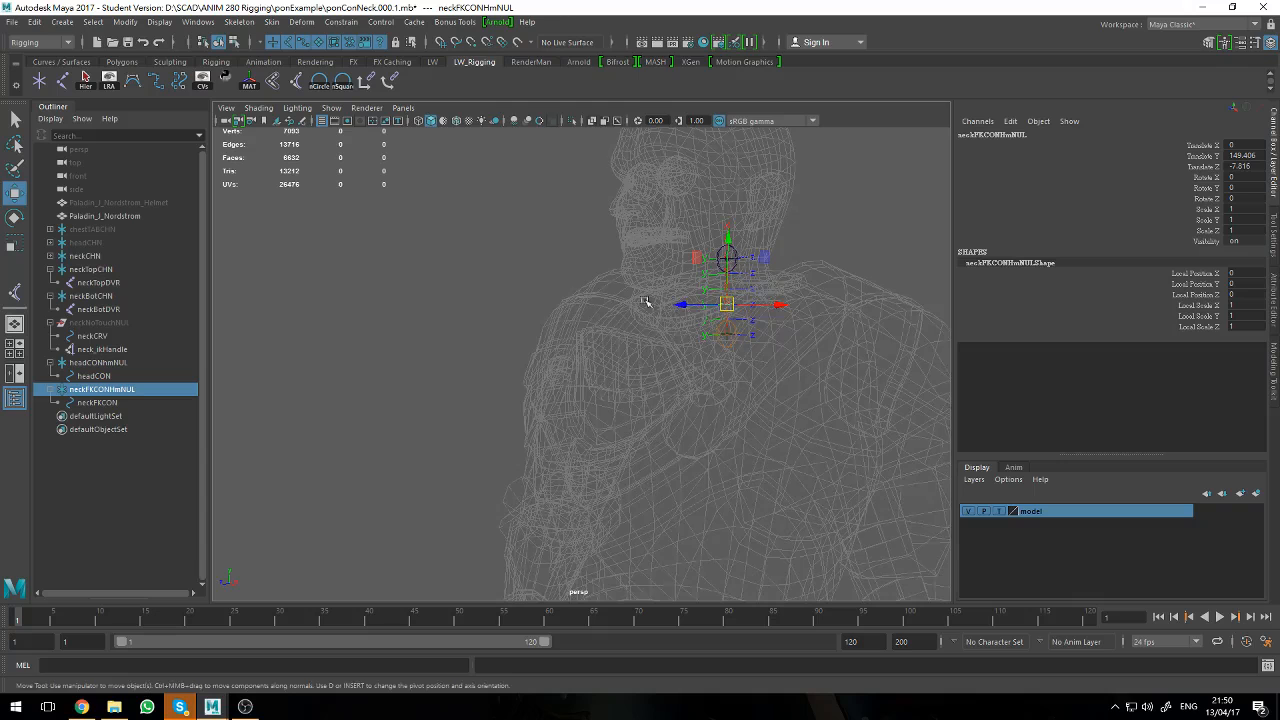
# - Scale all of neckFKCON's control vertices up into a large square around the neck and upper shoulders
pyautogui.keyDown('alt'); pyautogui.moveTo(688, 360); pyautogui.dragTo(513, 360, button='middle'); pyautogui.keyUp('alt')
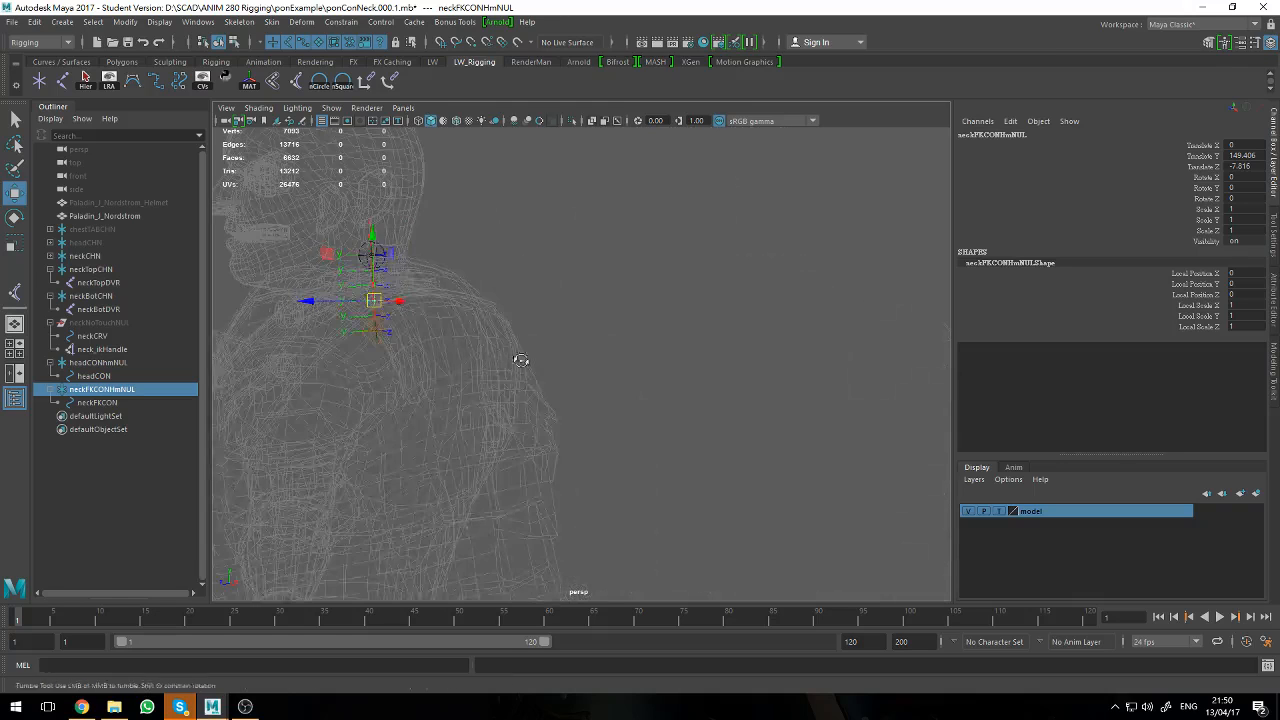
pyautogui.keyDown('alt'); pyautogui.moveTo(520, 360); pyautogui.dragTo(631, 366); pyautogui.keyUp('alt')
pyautogui.keyDown('alt'); pyautogui.moveTo(631, 366); pyautogui.dragTo(560, 367, button='middle'); pyautogui.keyUp('alt')
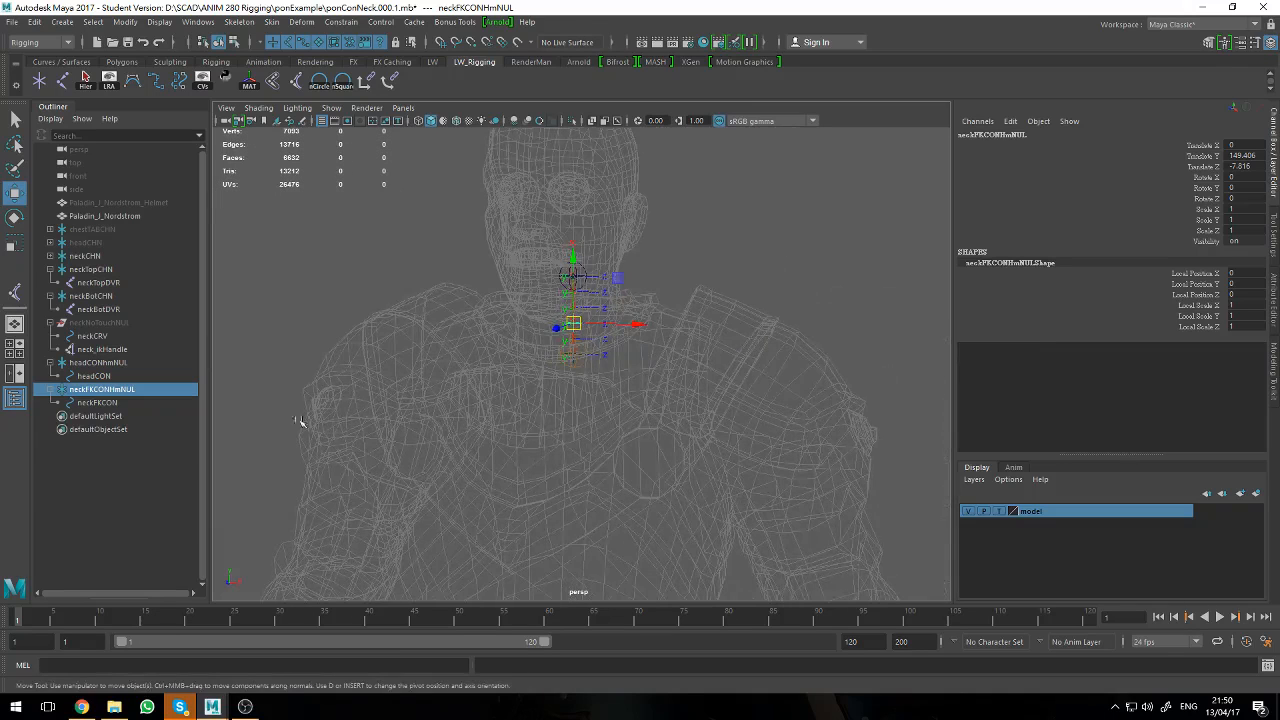
pyautogui.click(112, 388)
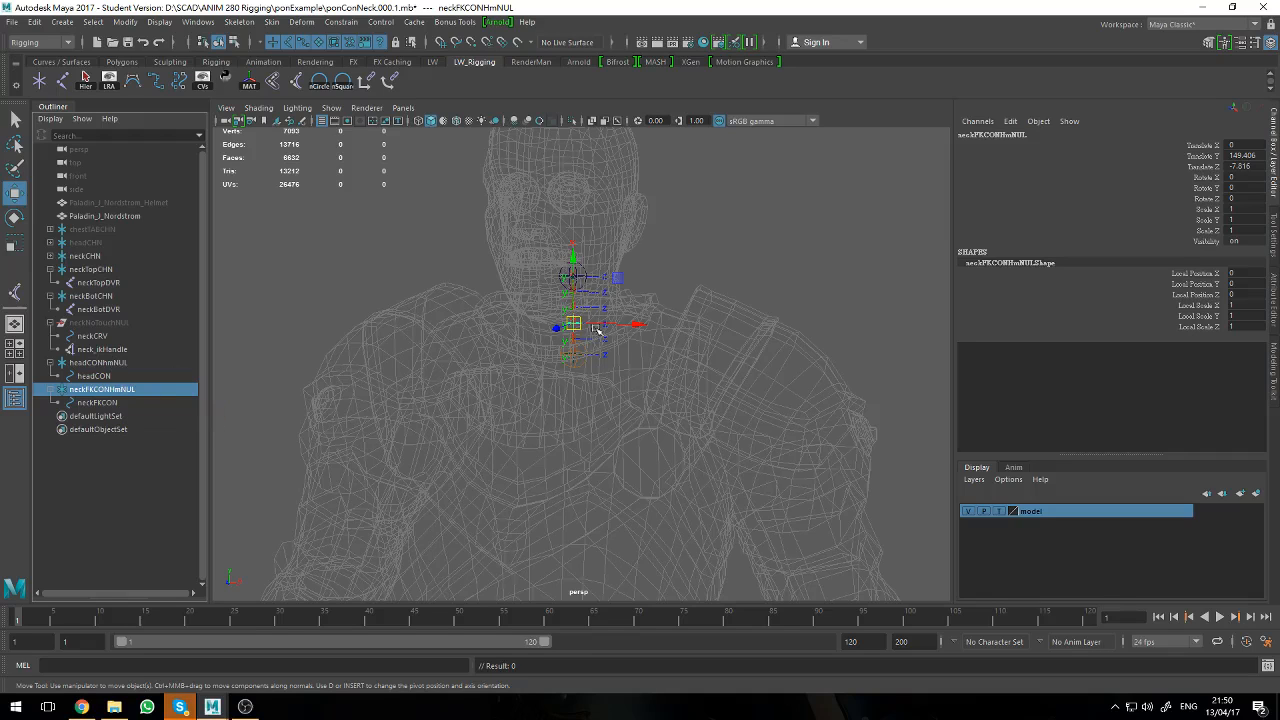
pyautogui.click(118, 404)
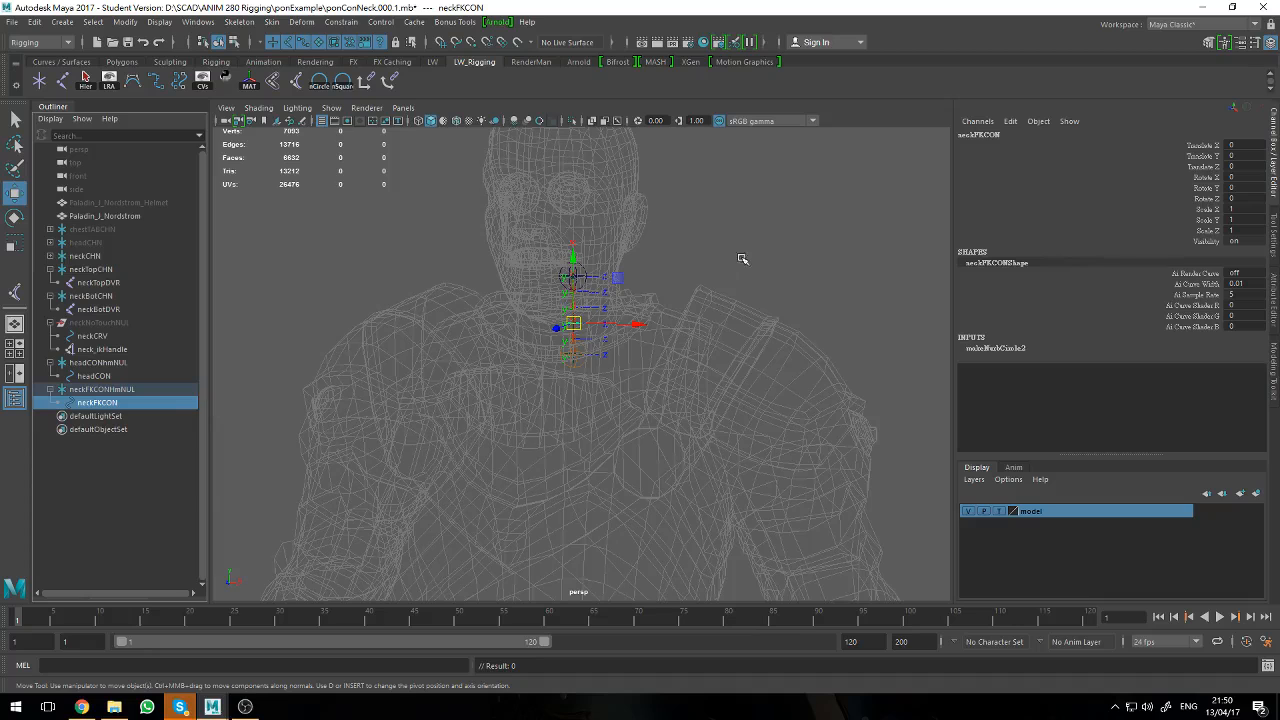
pyautogui.moveTo(743, 256); pyautogui.dragTo(684, 250, button='right')
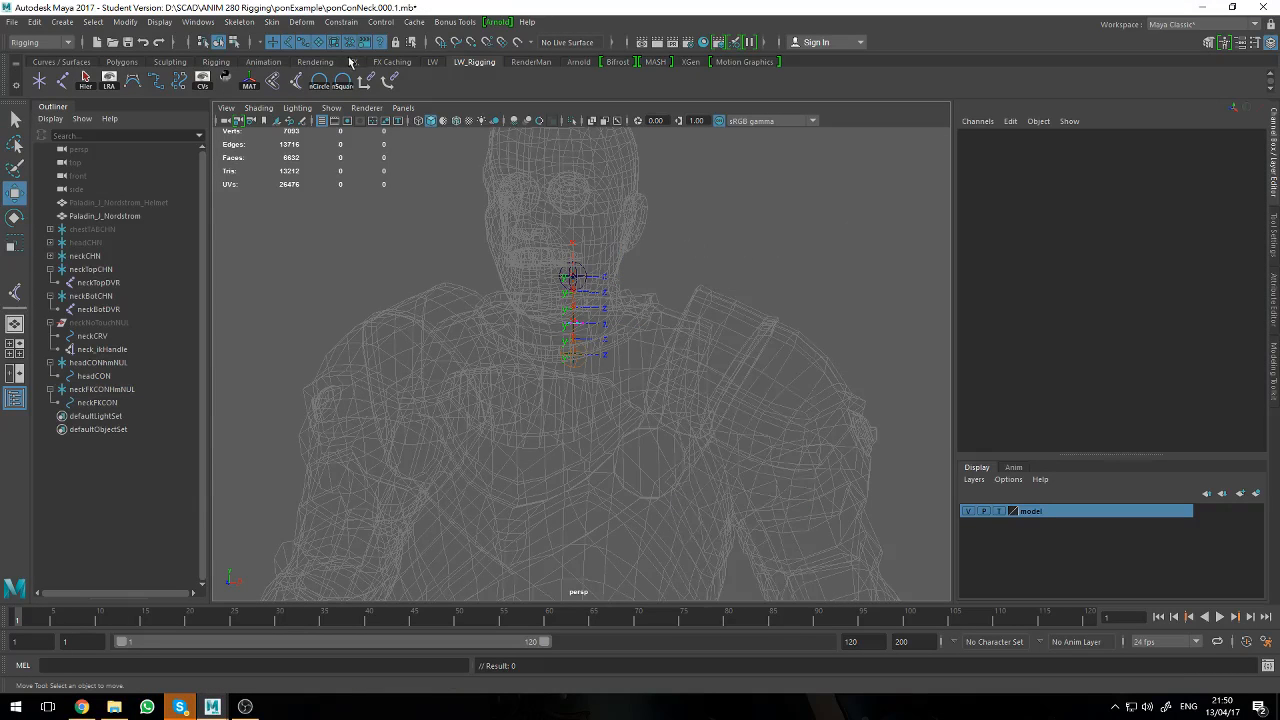
pyautogui.click(289, 42)
pyautogui.keyDown('alt'); pyautogui.moveTo(505, 370); pyautogui.dragTo(720, 380); pyautogui.keyUp('alt')
pyautogui.press('r')
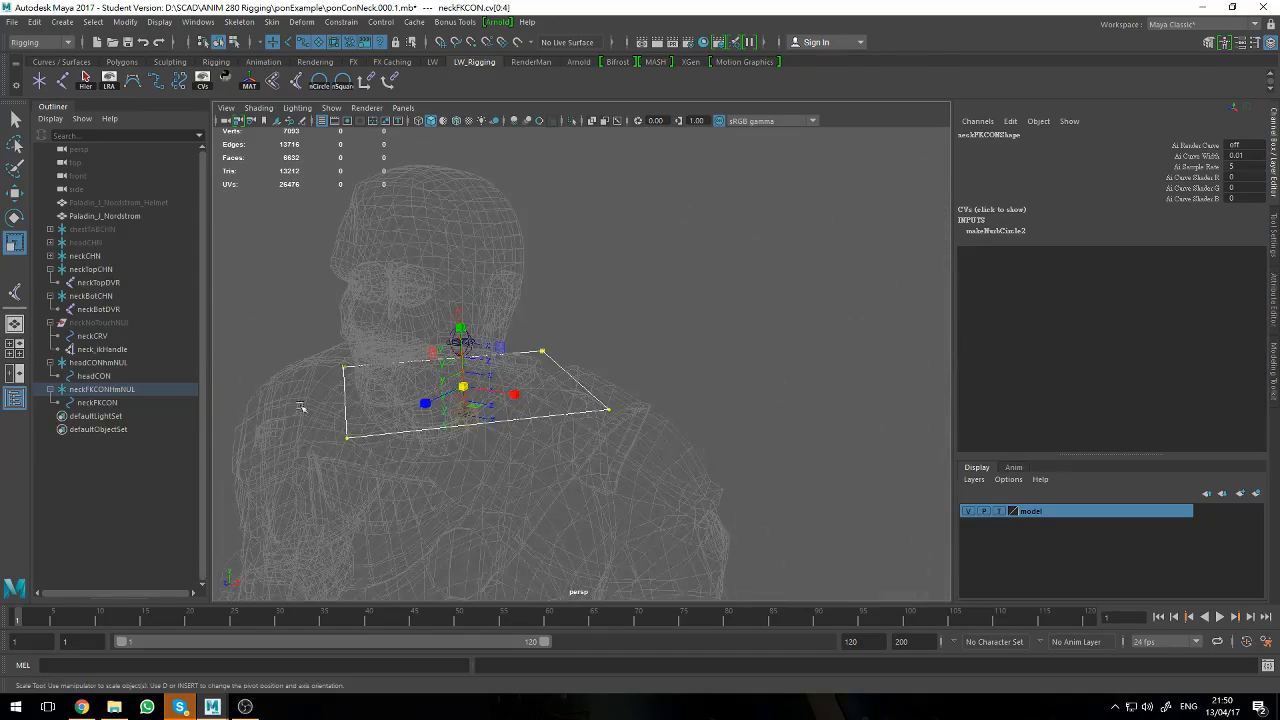
# - Enlarge headCON by scaling all its control vertices into a wide circle around the head at the top of the neck
pyautogui.click(90, 376)
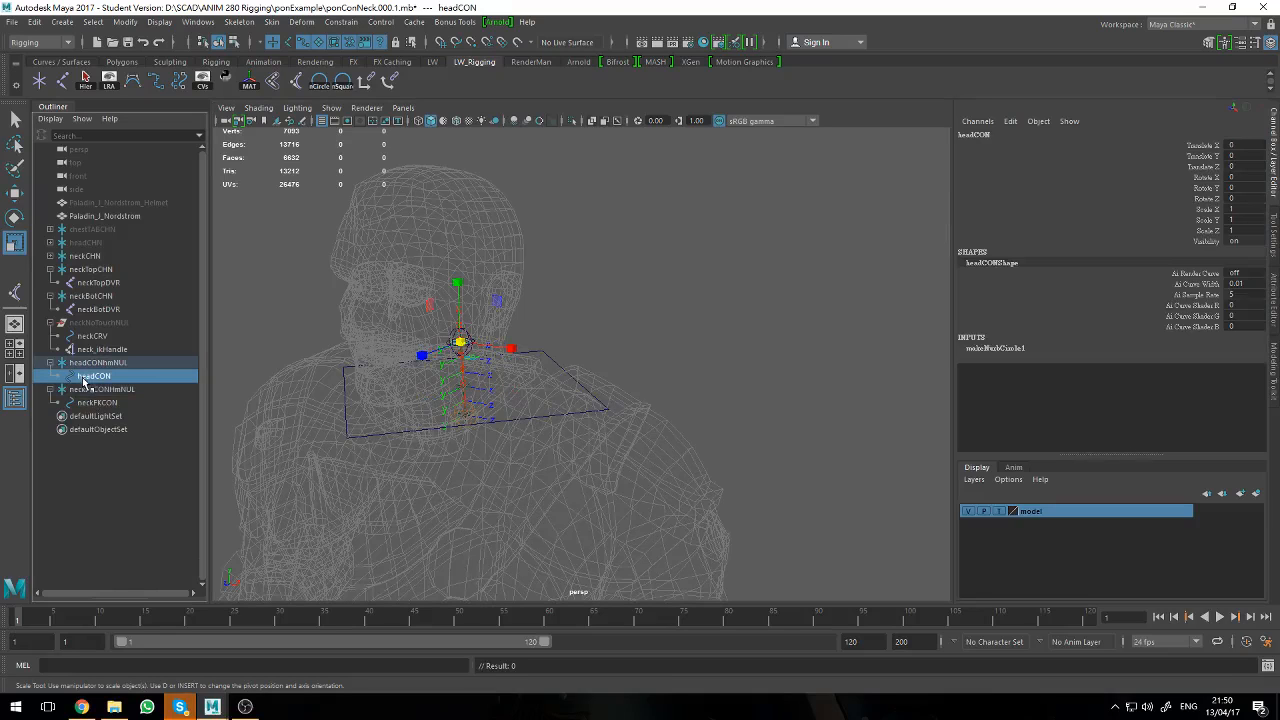
pyautogui.click(604, 323)
pyautogui.rightClick(604, 321)
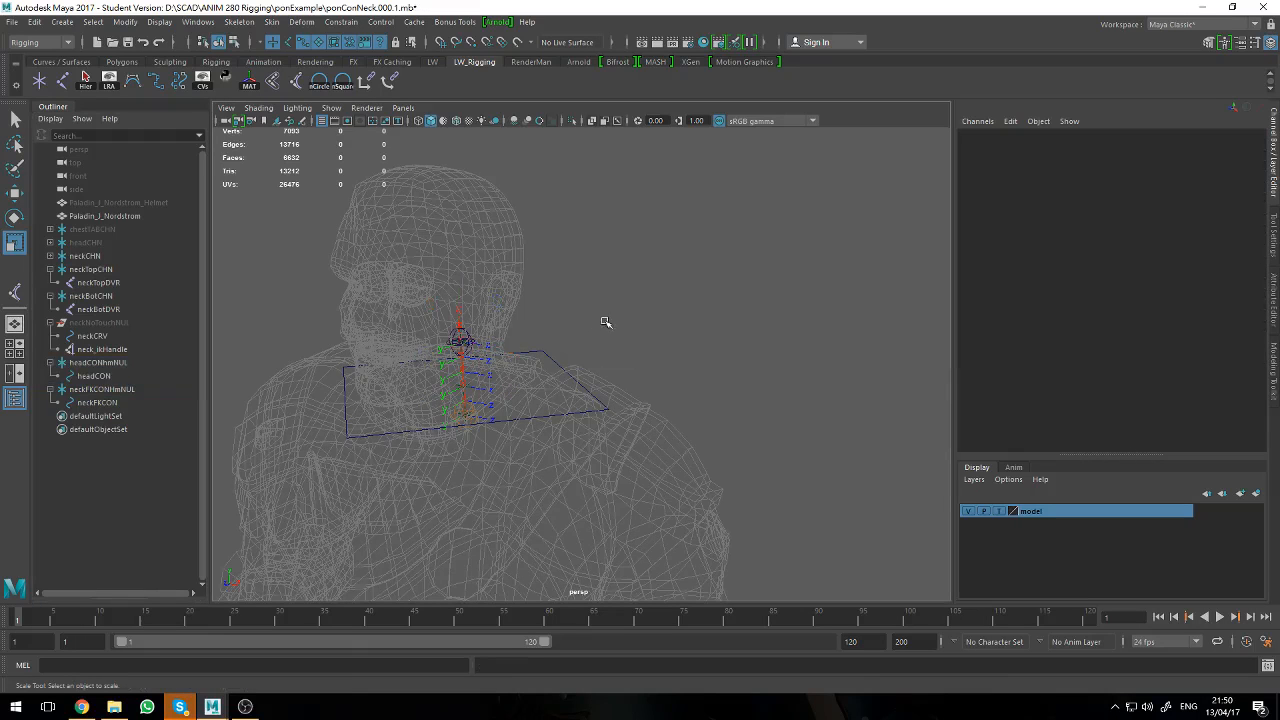
pyautogui.keyDown('alt'); pyautogui.moveTo(604, 322); pyautogui.dragTo(640, 360); pyautogui.keyUp('alt')
pyautogui.click(112, 378)
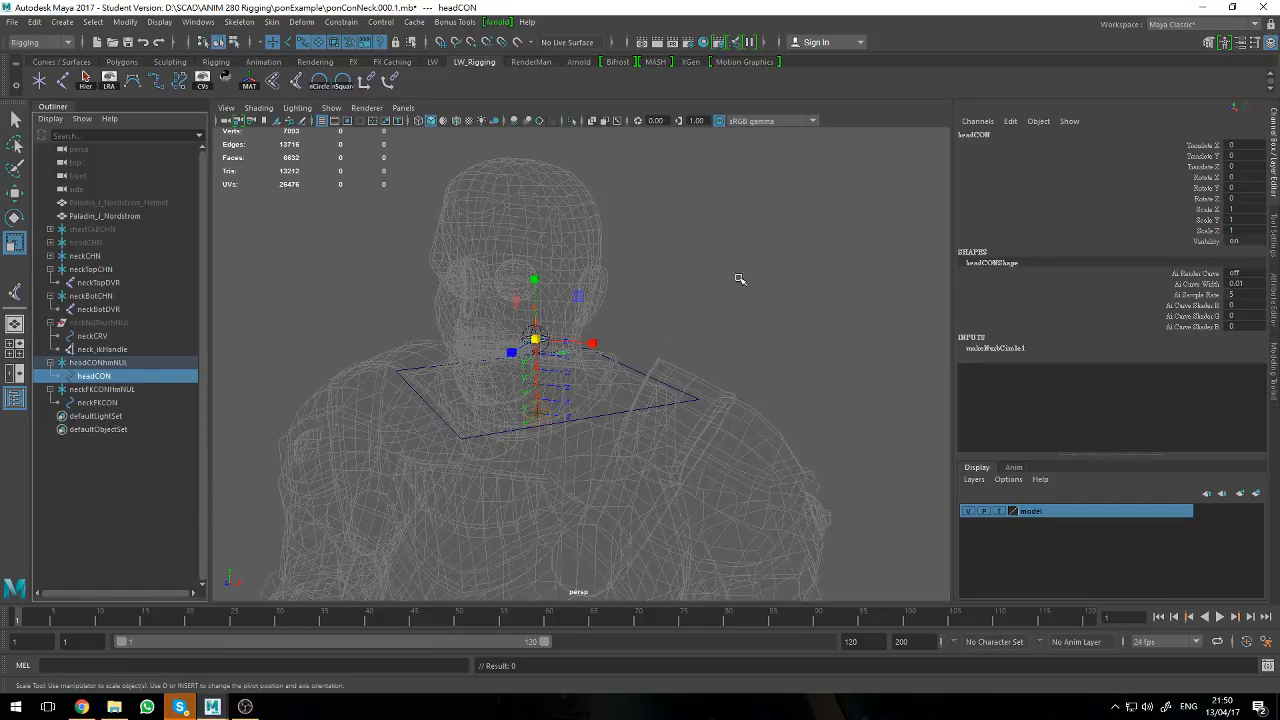
pyautogui.moveTo(740, 278); pyautogui.dragTo(678, 277, button='right')
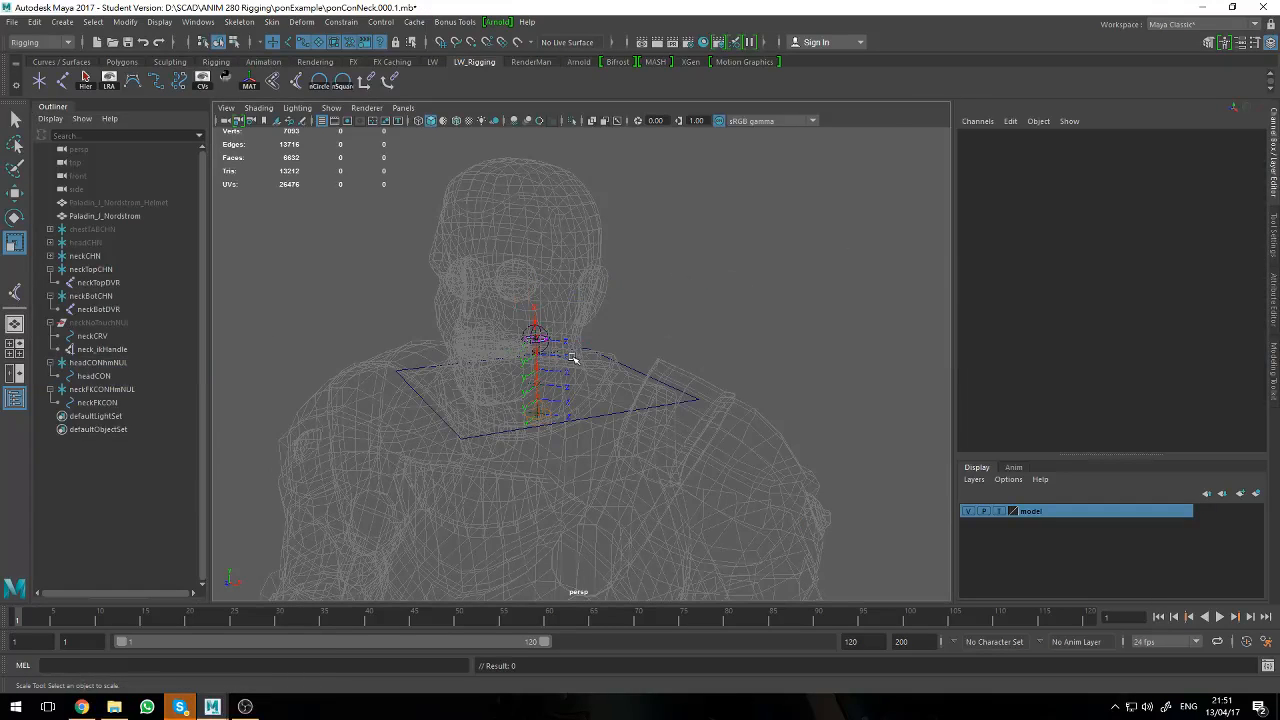
pyautogui.scroll(3, 572, 358)
pyautogui.moveTo(453, 308); pyautogui.dragTo(810, 462)
pyautogui.scroll(-3, 750, 492)
pyautogui.keyDown('alt'); pyautogui.moveTo(750, 492); pyautogui.dragTo(706, 489); pyautogui.keyUp('alt')
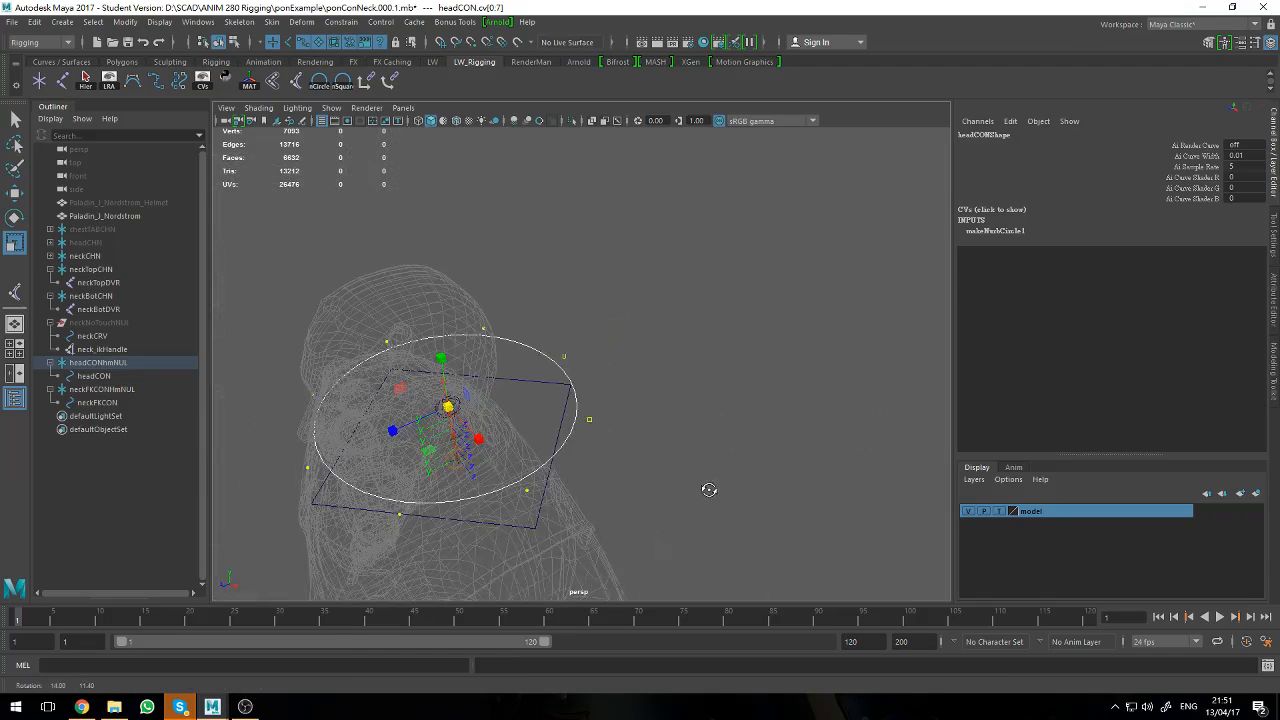
pyautogui.moveTo(447, 408); pyautogui.dragTo(598, 467)
pyautogui.click(668, 448)
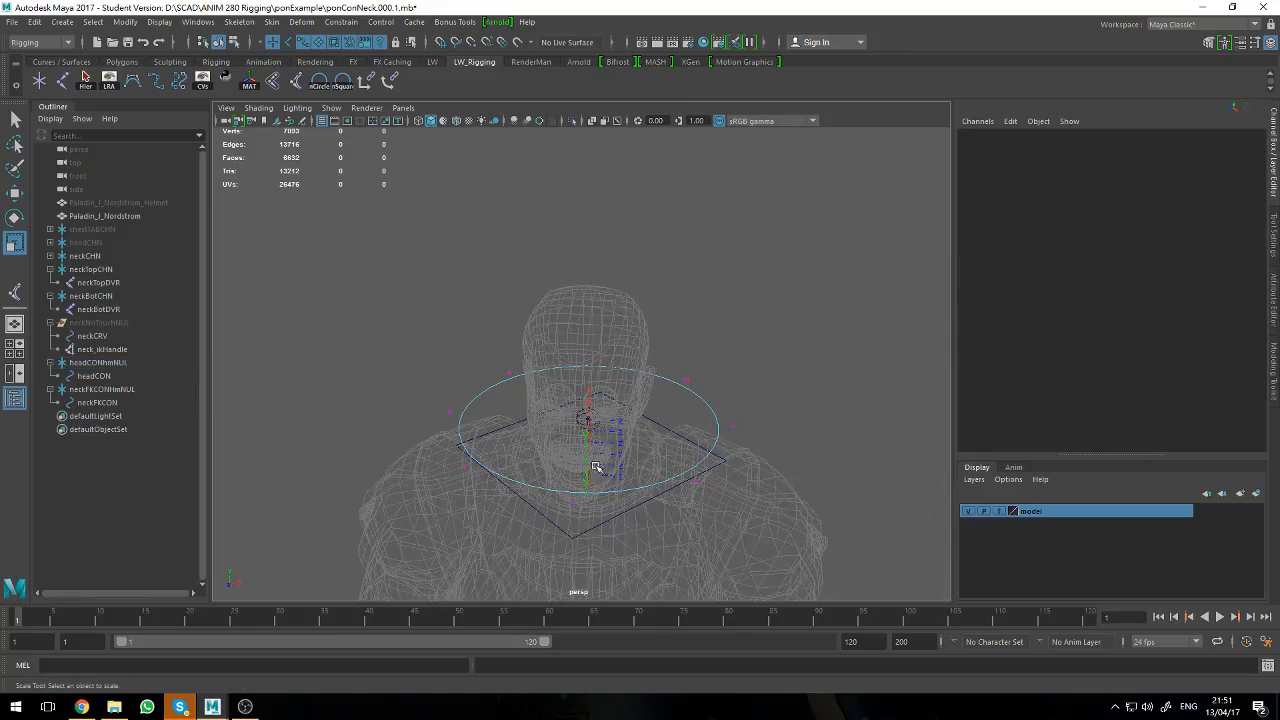
# - Select headCONhmNUL and collapse the neckNoTouchNUL group in the scene hierarchy
pyautogui.click(92, 376)
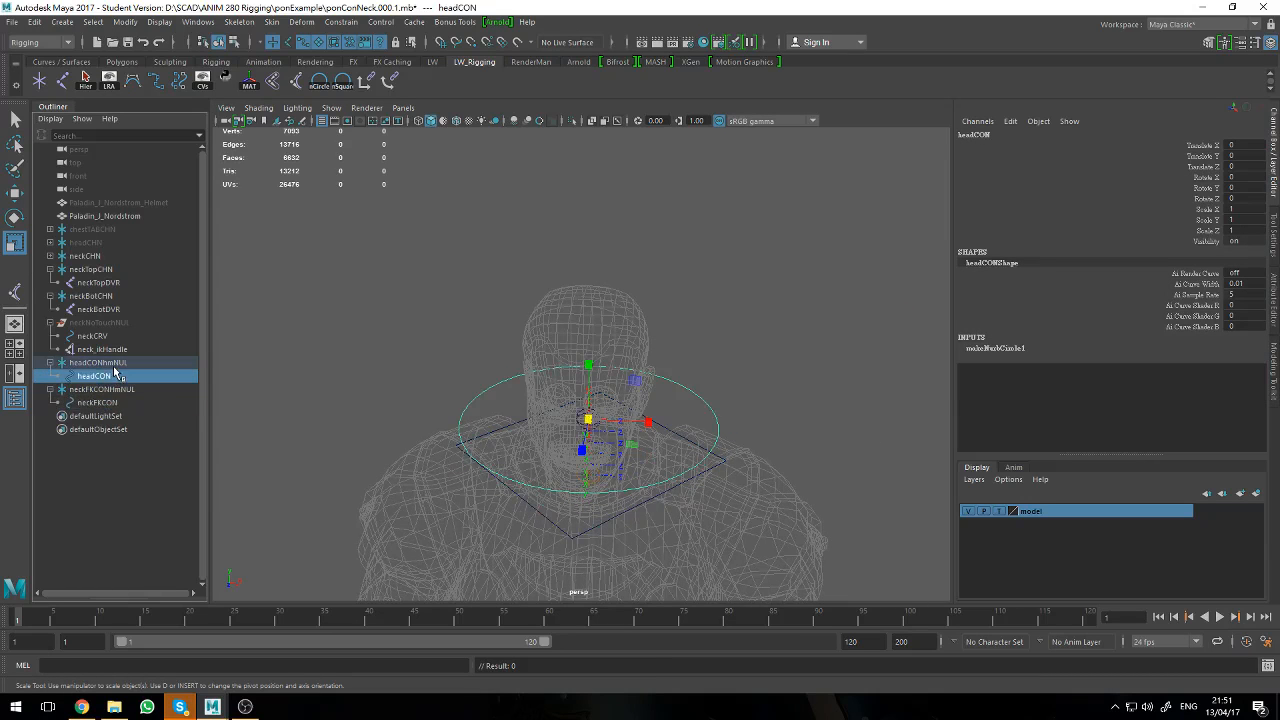
pyautogui.click(112, 364)
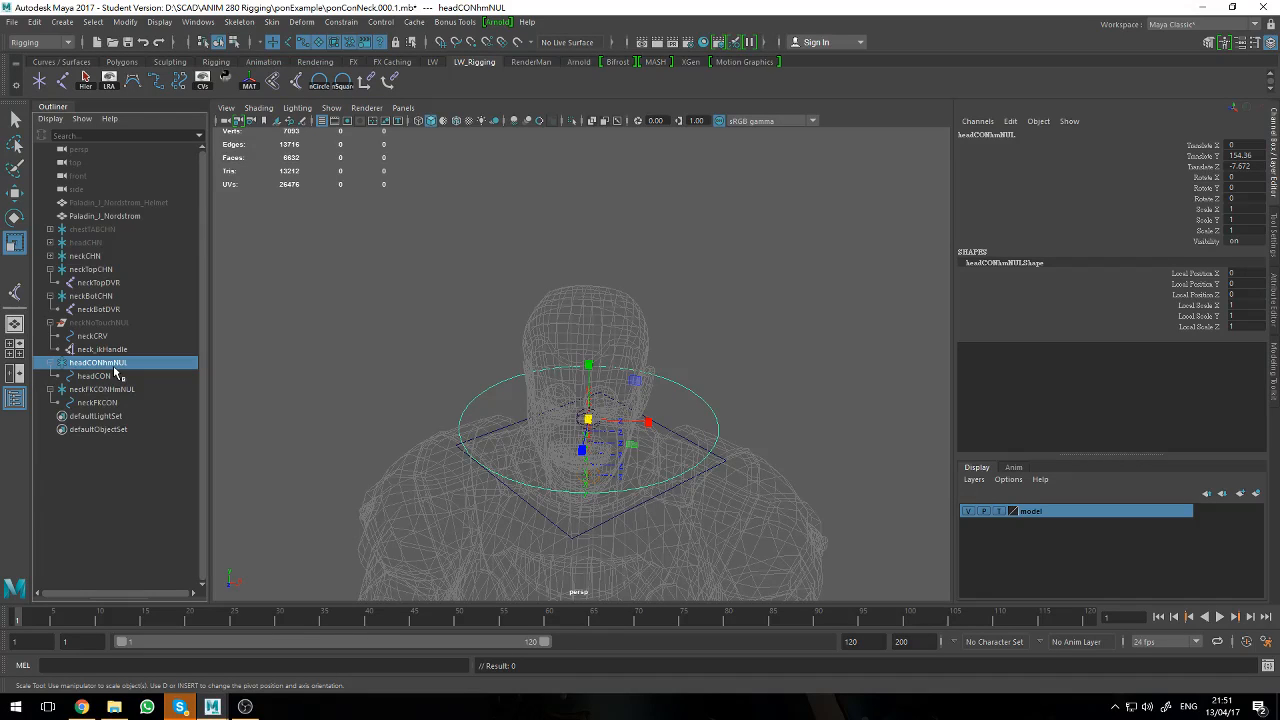
pyautogui.click(51, 323)
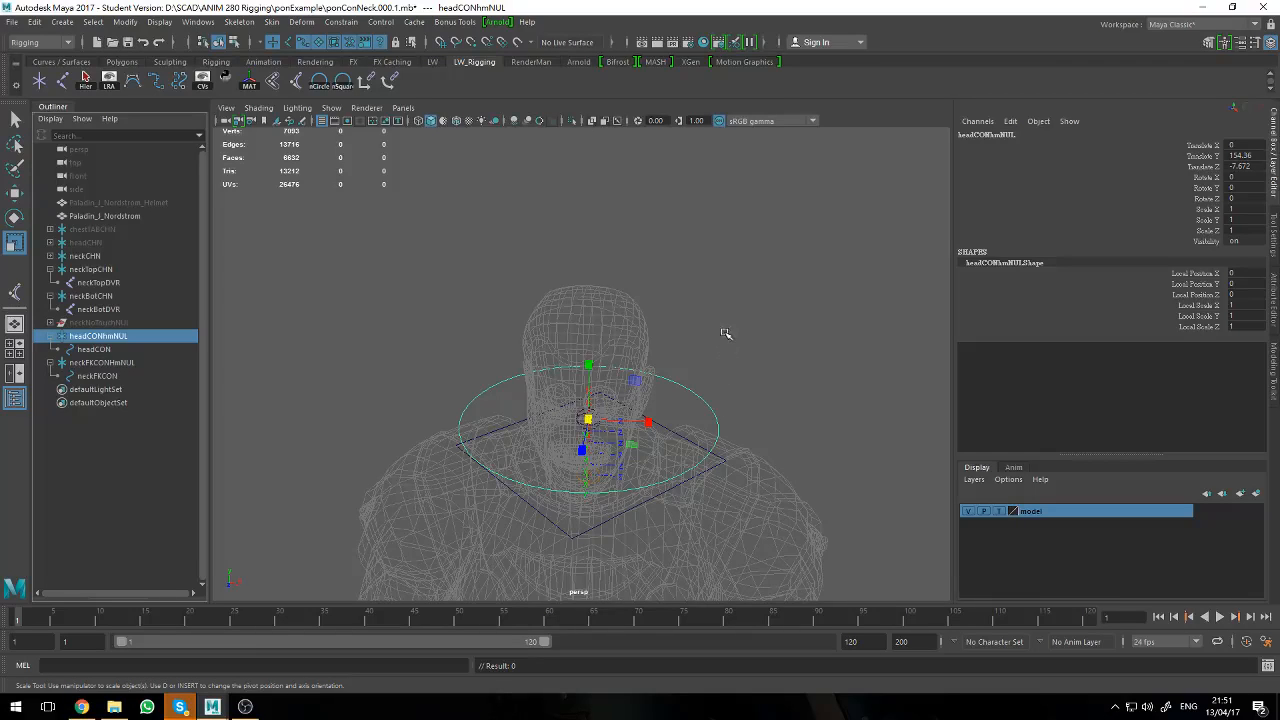
pyautogui.moveTo(755, 309)
pyautogui.keyDown('alt'); pyautogui.mouseDown()
pyautogui.moveTo(757, 330)
pyautogui.moveTo(738, 316)
pyautogui.mouseUp(); pyautogui.keyUp('alt')
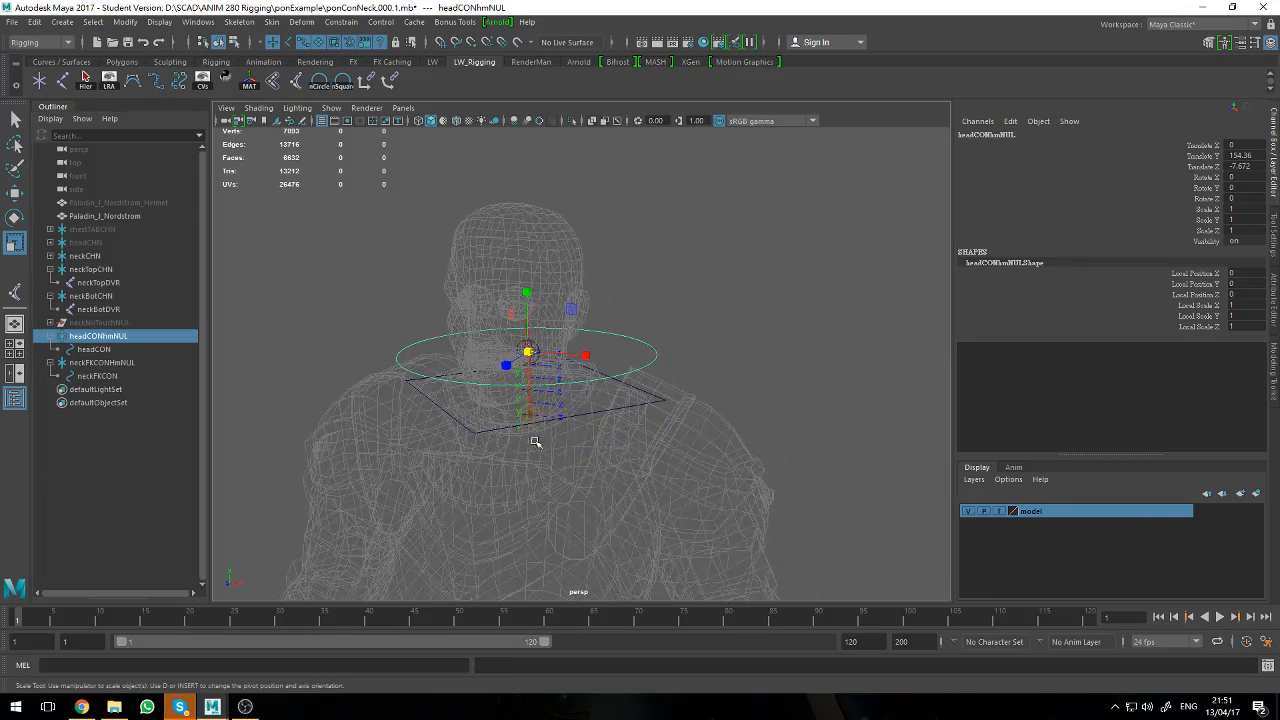
# - Try rotating neckFKCON 45 degrees about X, undo the rotation and clear the selection
pyautogui.click(597, 408)
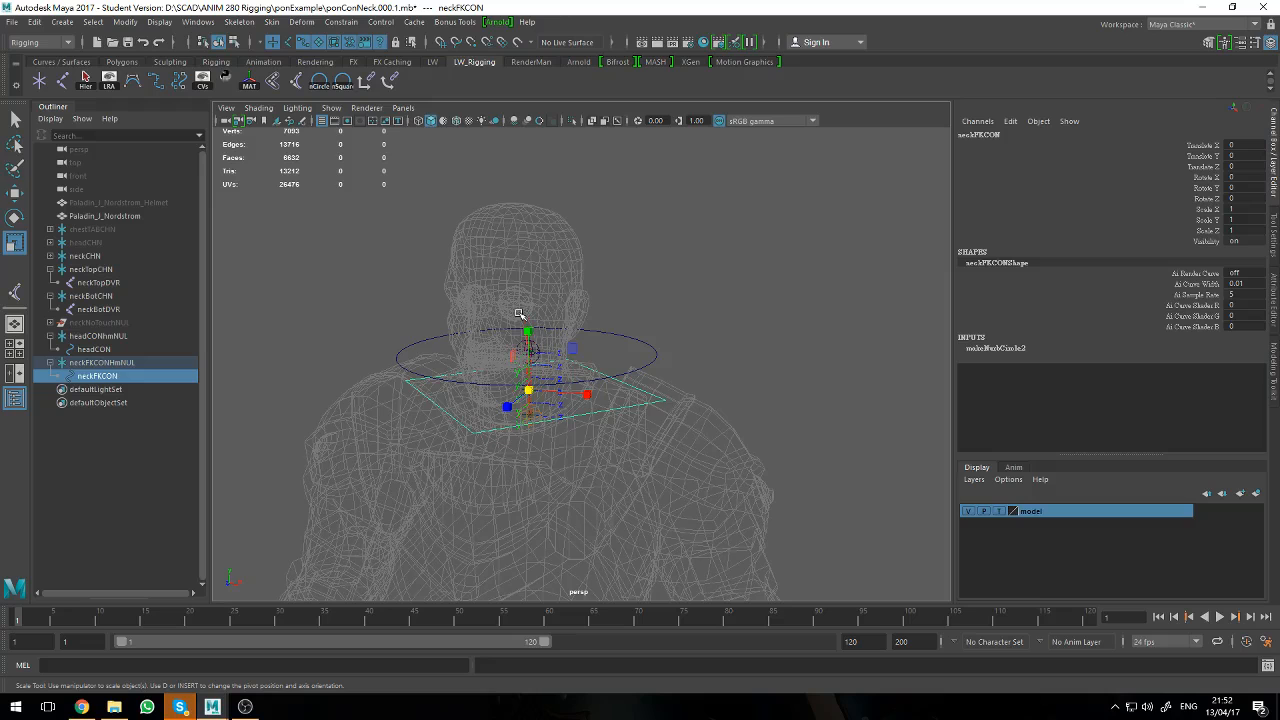
pyautogui.press('e')
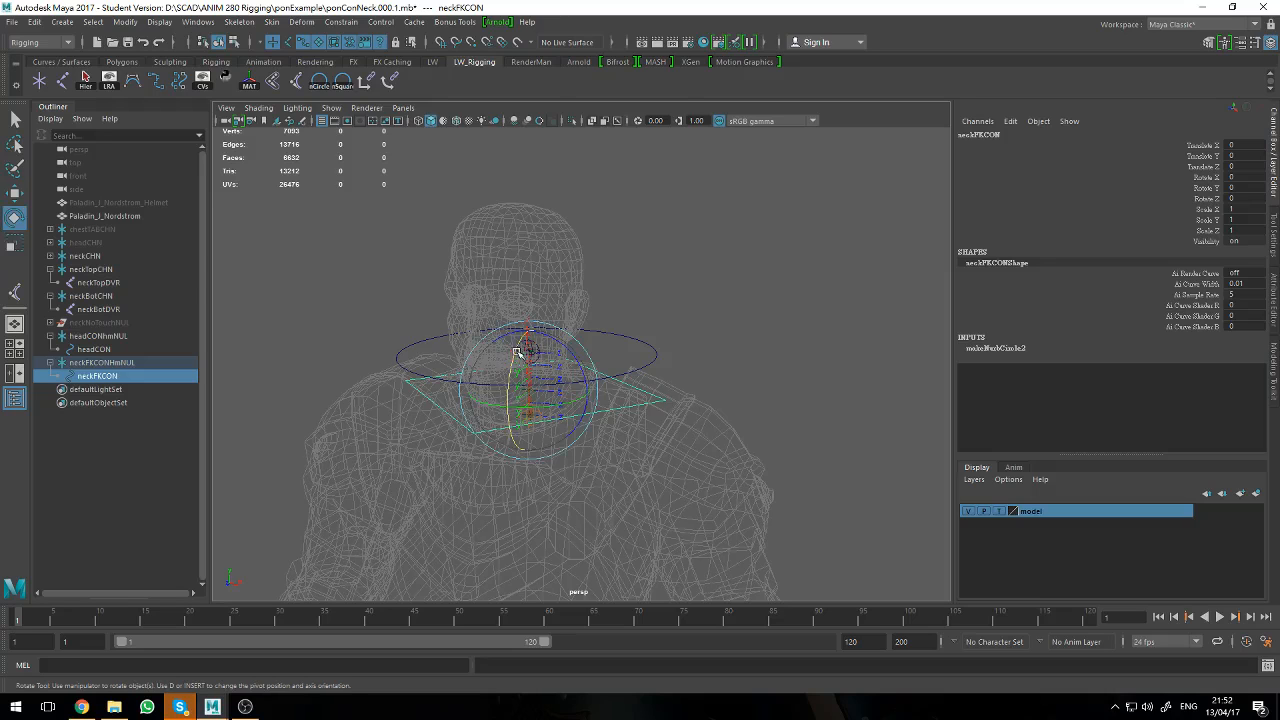
pyautogui.moveTo(522, 358); pyautogui.dragTo(429, 266)
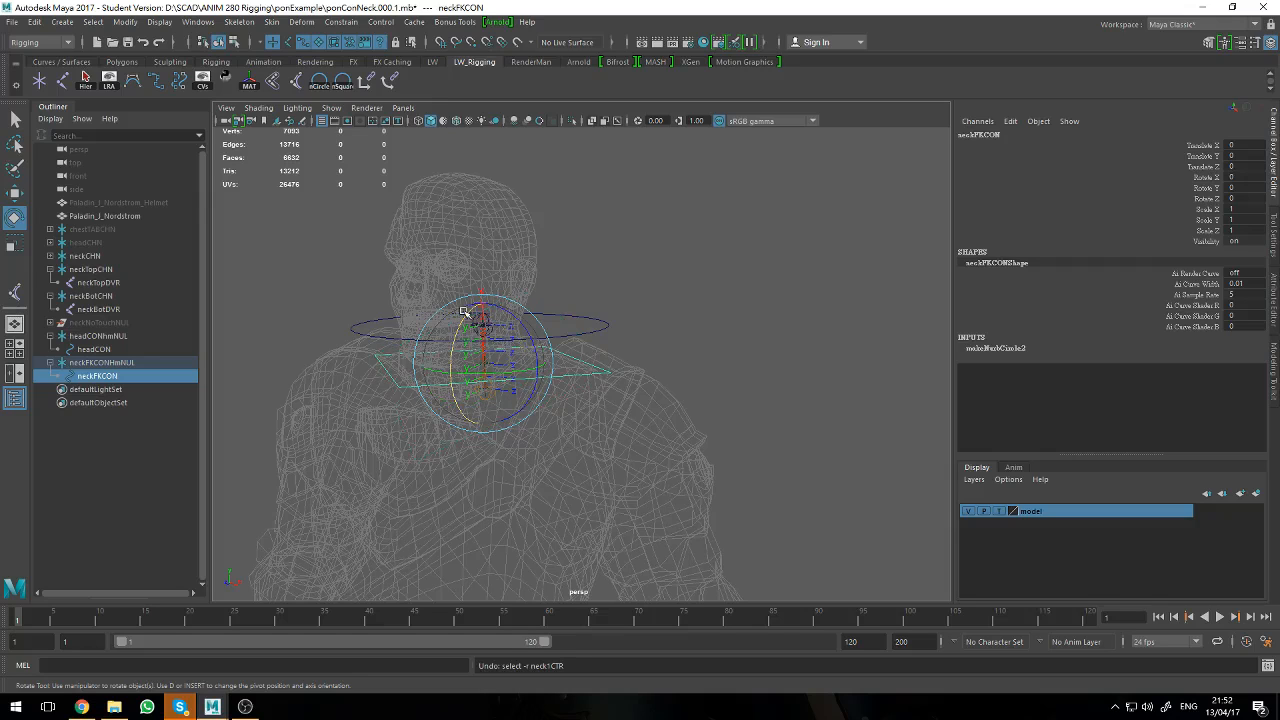
pyautogui.moveTo(466, 309); pyautogui.dragTo(465, 357)
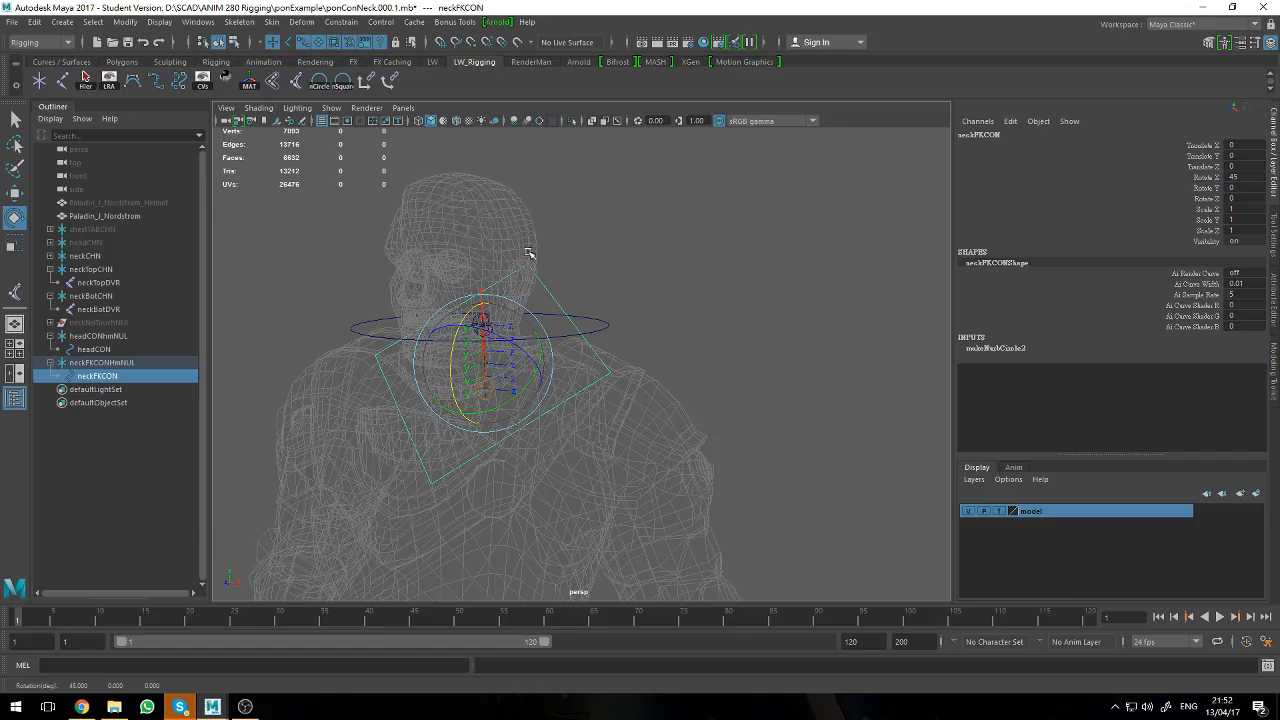
pyautogui.keyDown('alt'); pyautogui.moveTo(418, 195); pyautogui.dragTo(366, 199); pyautogui.keyUp('alt')
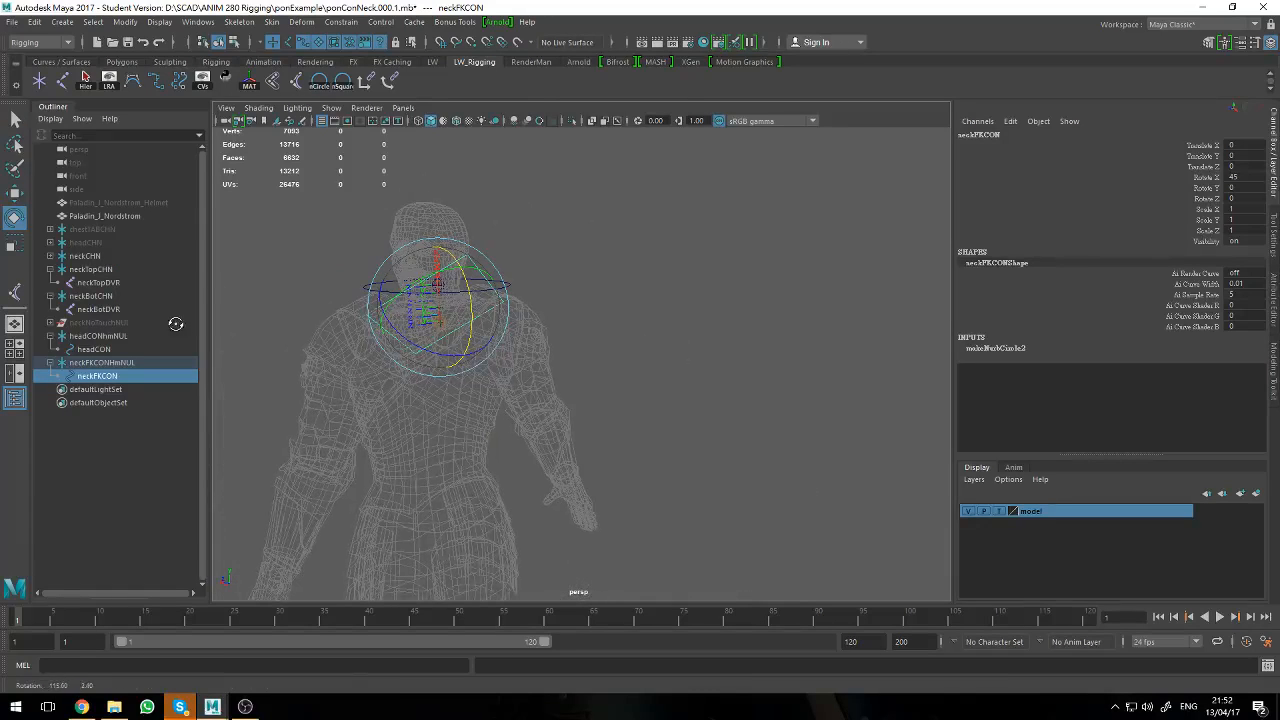
pyautogui.keyDown('alt'); pyautogui.moveTo(445, 272); pyautogui.dragTo(582, 332); pyautogui.keyUp('alt')
pyautogui.keyDown('alt'); pyautogui.moveTo(582, 333); pyautogui.dragTo(645, 348, button='middle'); pyautogui.keyUp('alt')
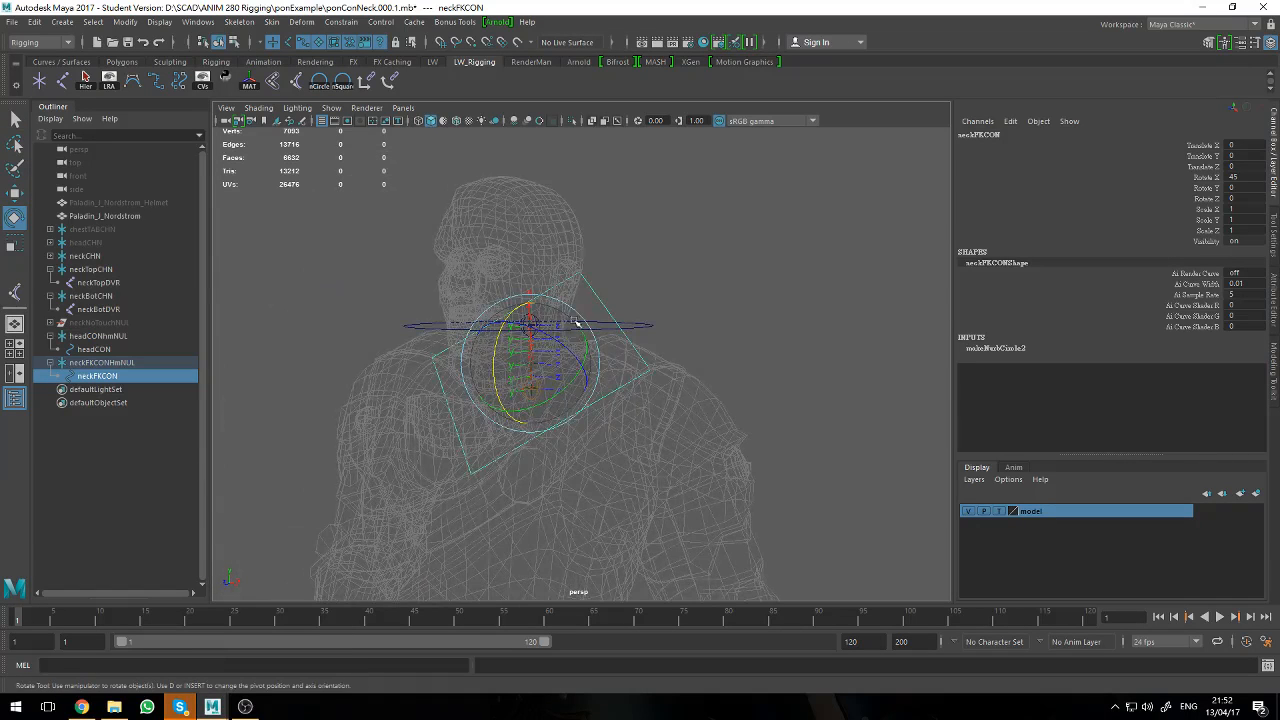
pyautogui.hotkey('ctrl', 'z')
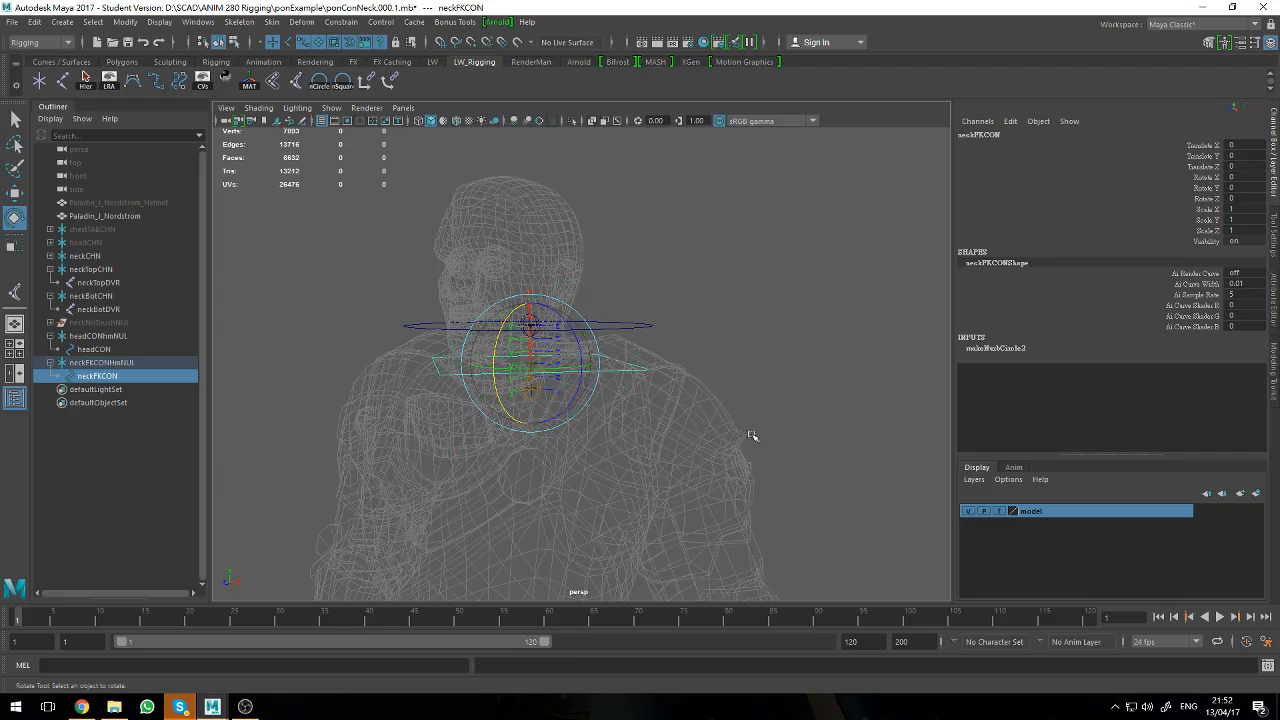
pyautogui.click(755, 437)
pyautogui.keyDown('alt'); pyautogui.moveTo(755, 437); pyautogui.dragTo(777, 437); pyautogui.keyUp('alt')
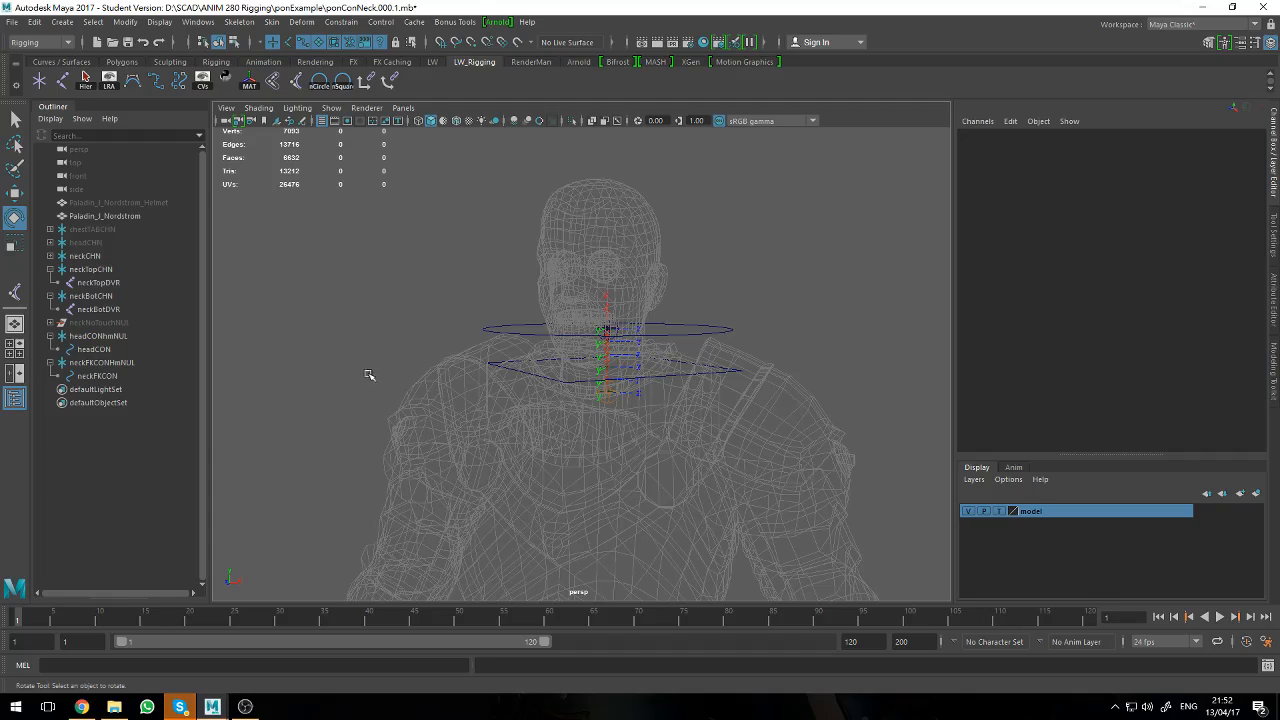
# - Parent neckTopCHN under headCON and expand headCON to show the nested chain
pyautogui.click(117, 338)
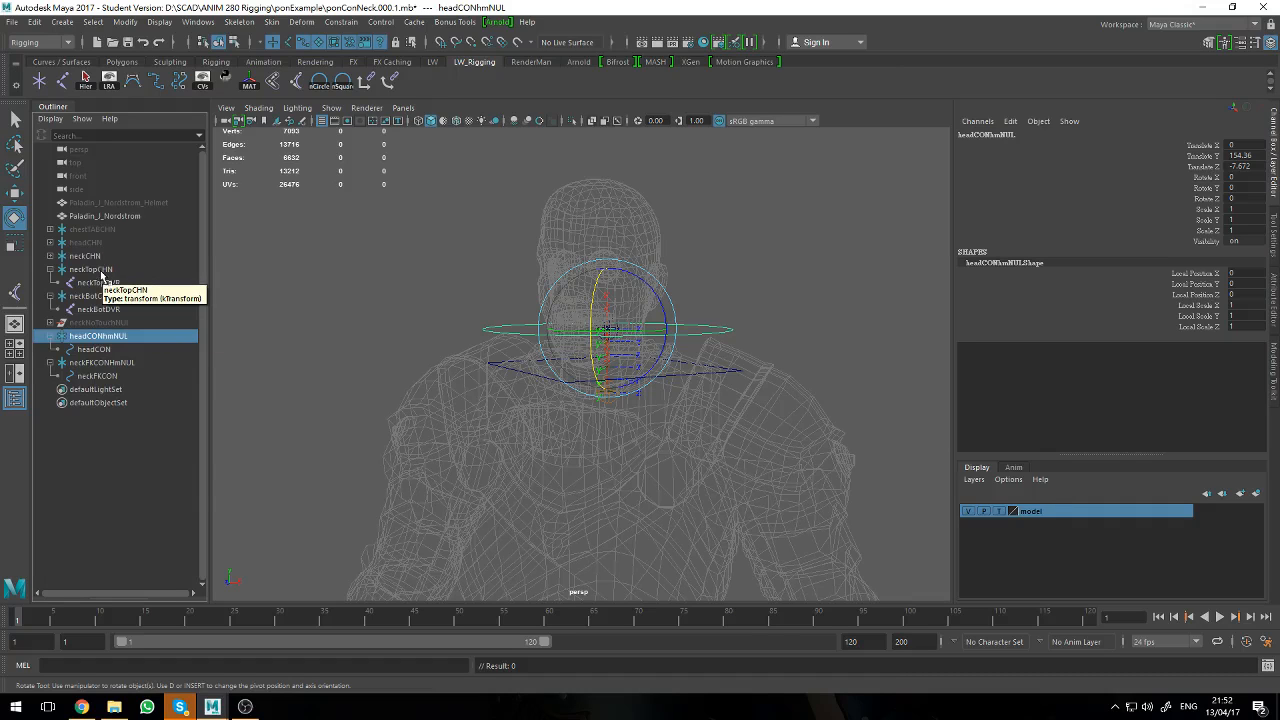
pyautogui.click(91, 270)
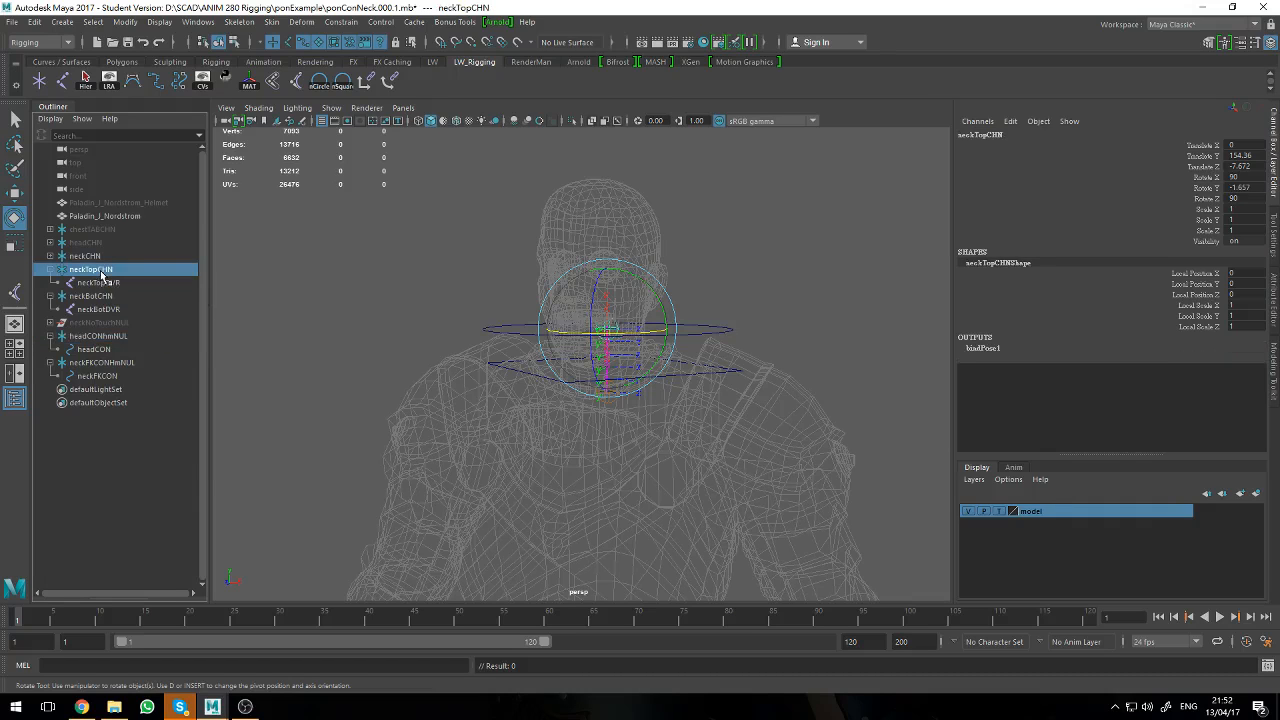
pyautogui.moveTo(101, 276); pyautogui.dragTo(112, 354, button='middle')
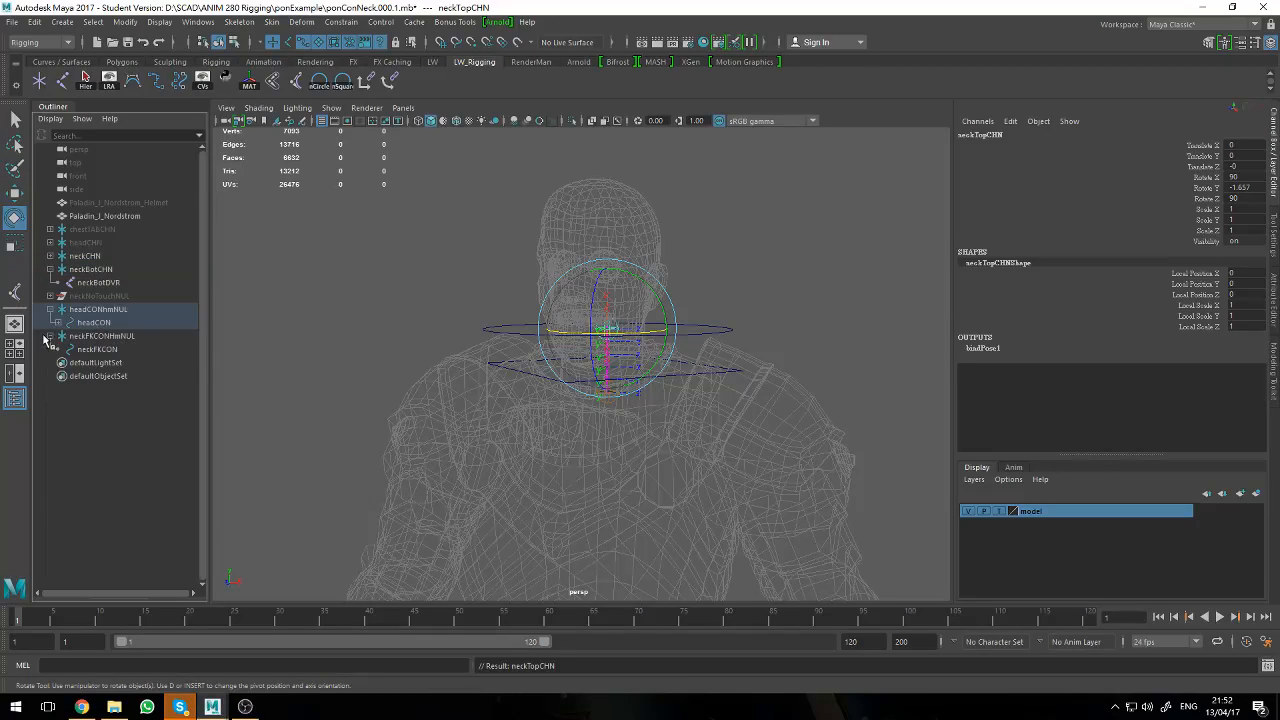
pyautogui.click(57, 323)
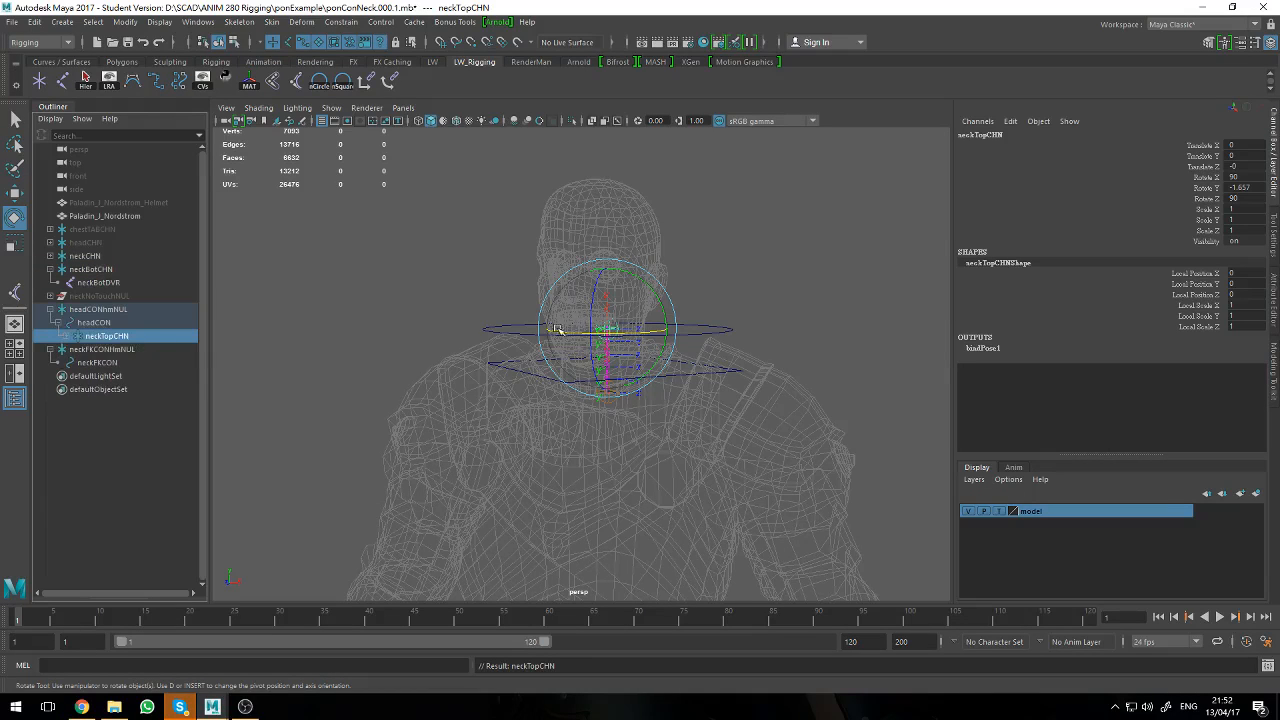
pyautogui.click(508, 331)
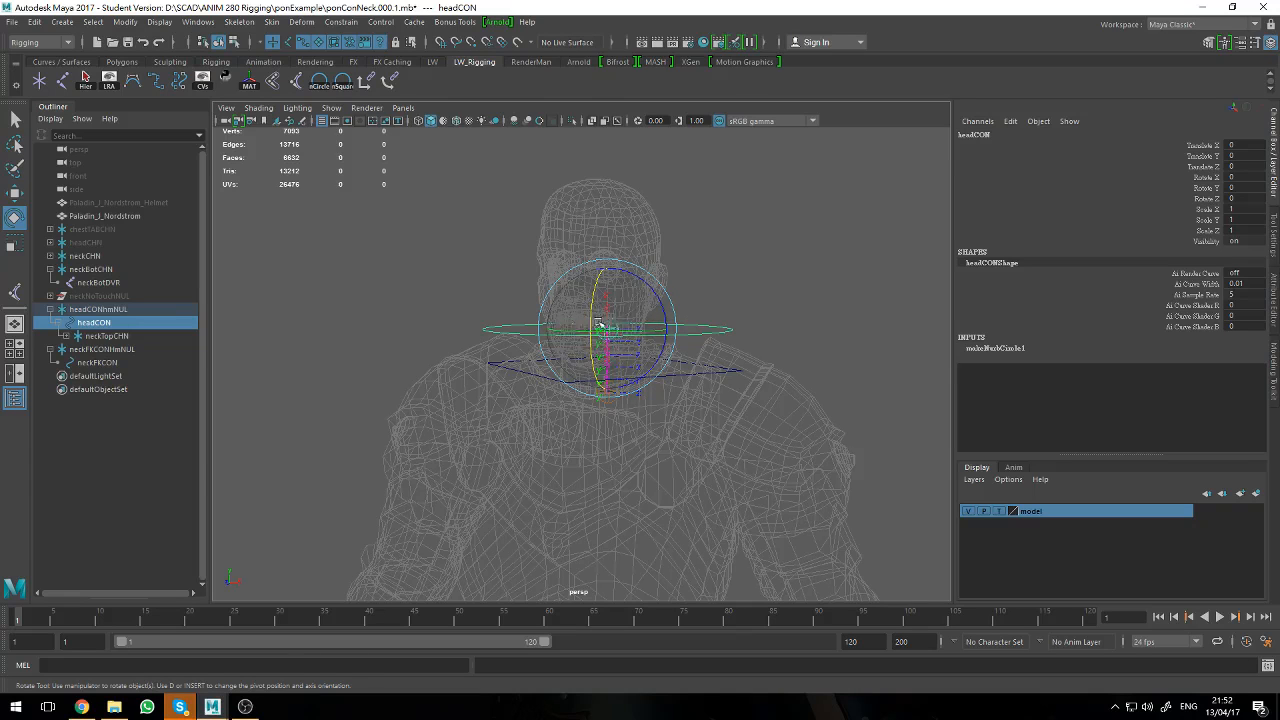
pyautogui.click(400, 334)
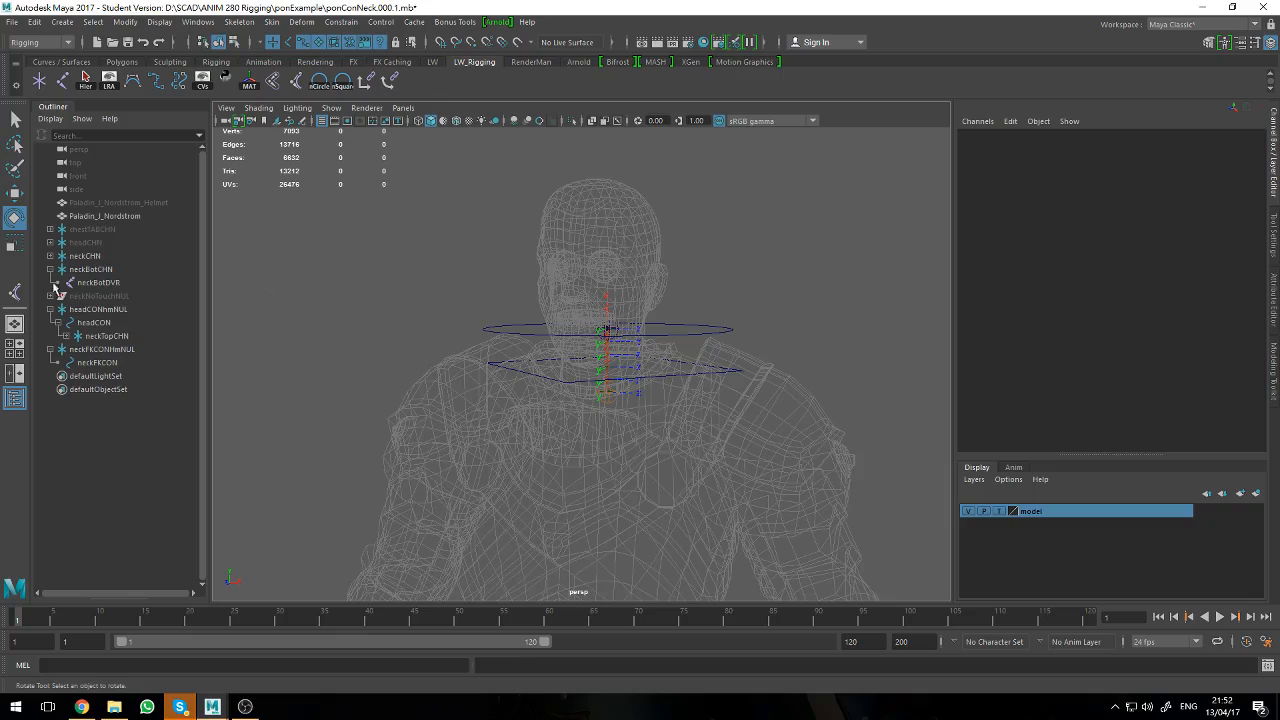
# - Unhide headCHN, parent it under headCON alongside neckTopCHN, and select headCON
pyautogui.click(87, 244)
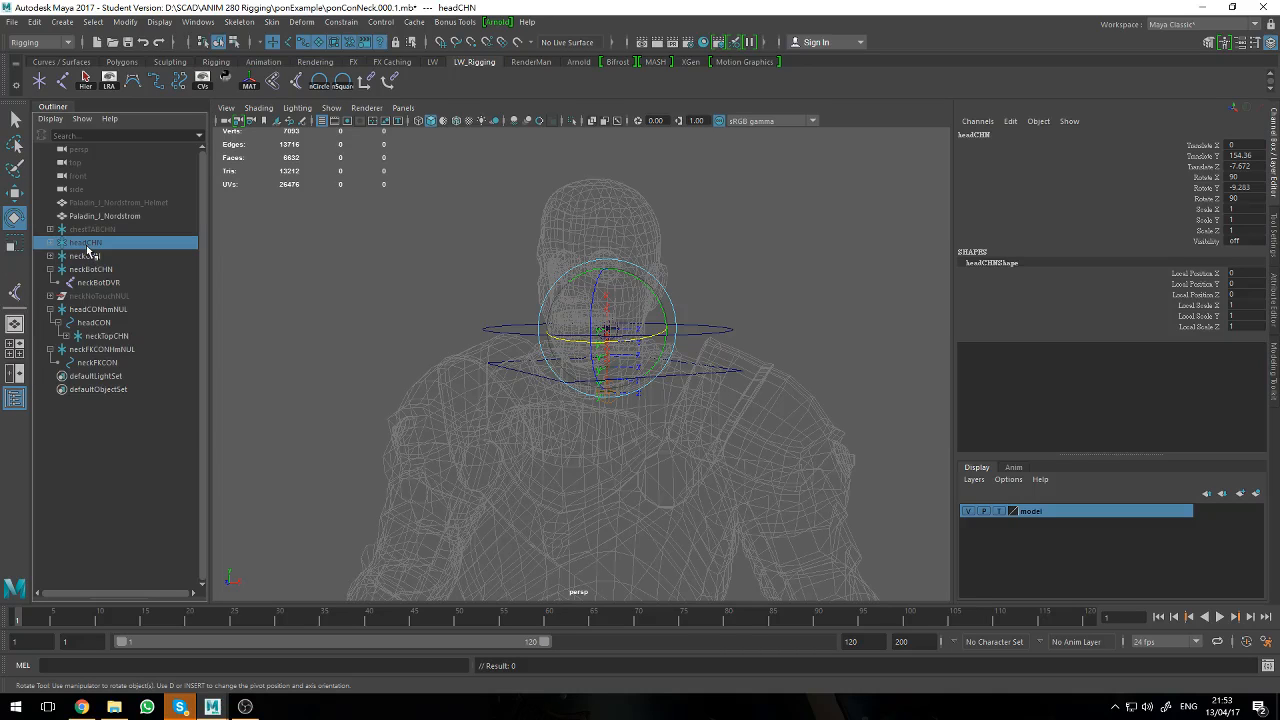
pyautogui.press('h')
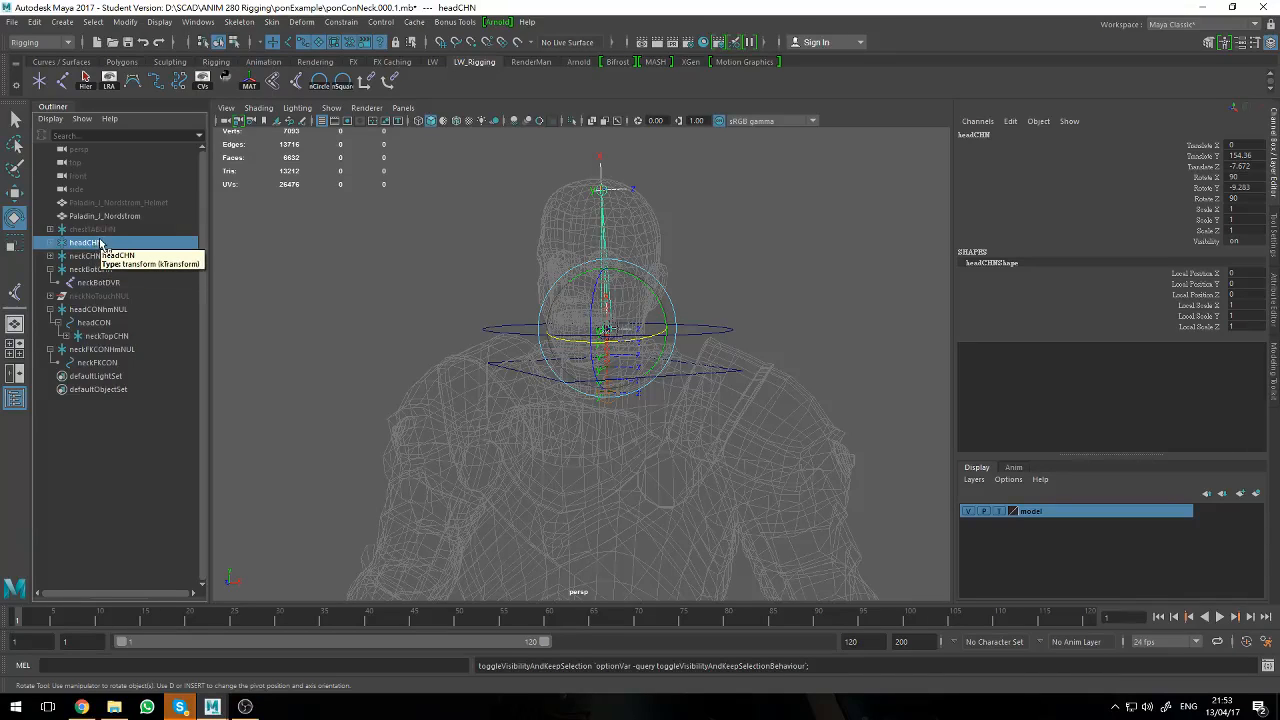
pyautogui.moveTo(100, 243); pyautogui.dragTo(101, 244, button='middle')
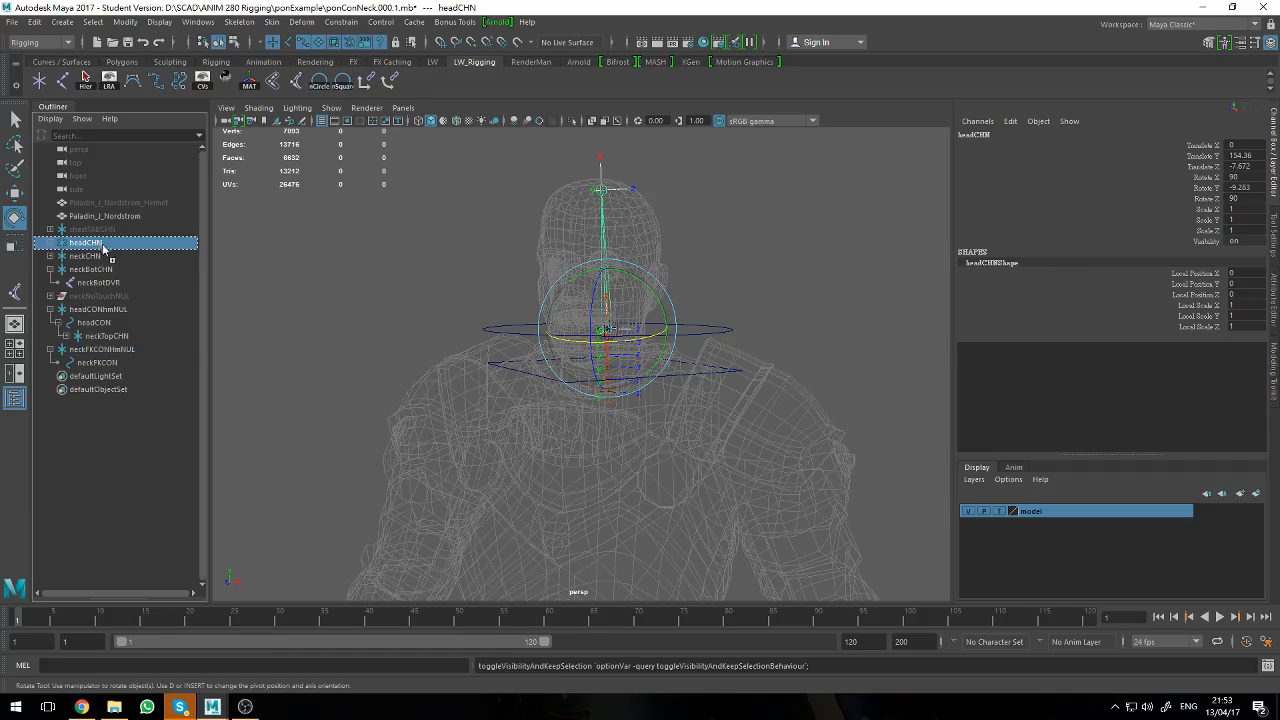
pyautogui.moveTo(103, 248); pyautogui.dragTo(108, 329, button='middle')
pyautogui.moveTo(104, 328); pyautogui.dragTo(105, 329, button='middle')
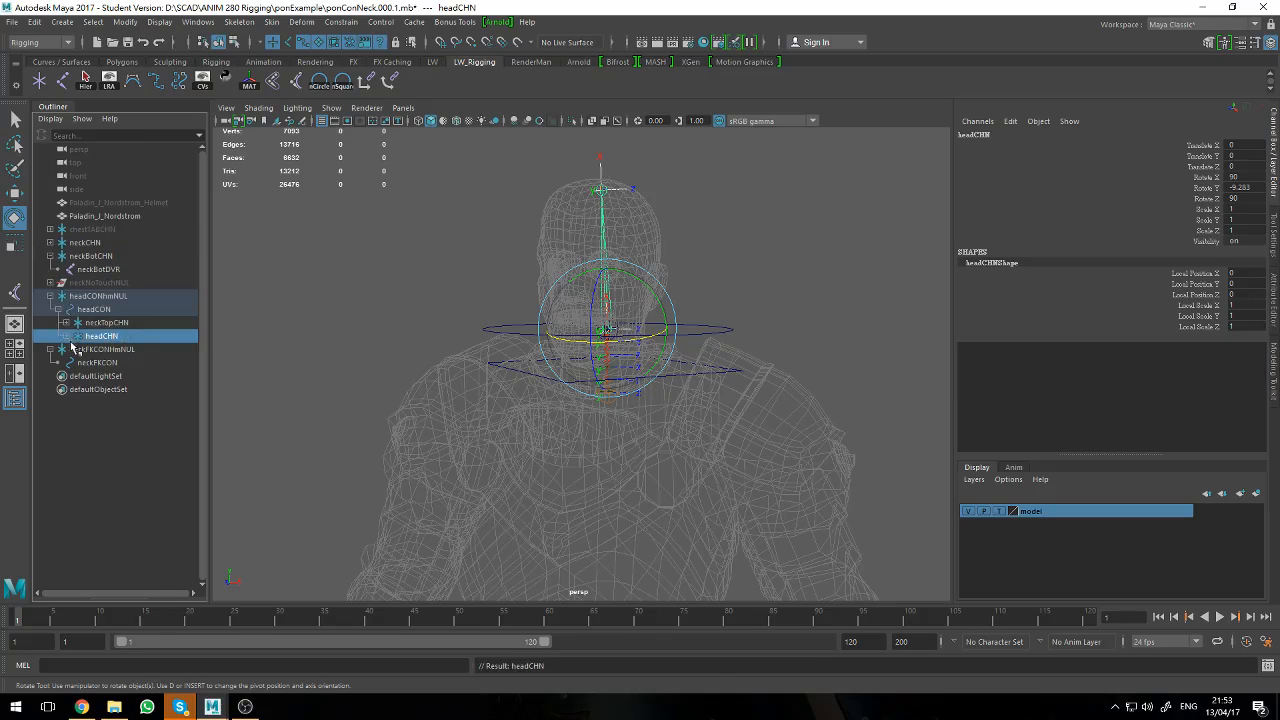
pyautogui.click(65, 336)
pyautogui.click(66, 336)
pyautogui.click(123, 336)
pyautogui.click(720, 329)
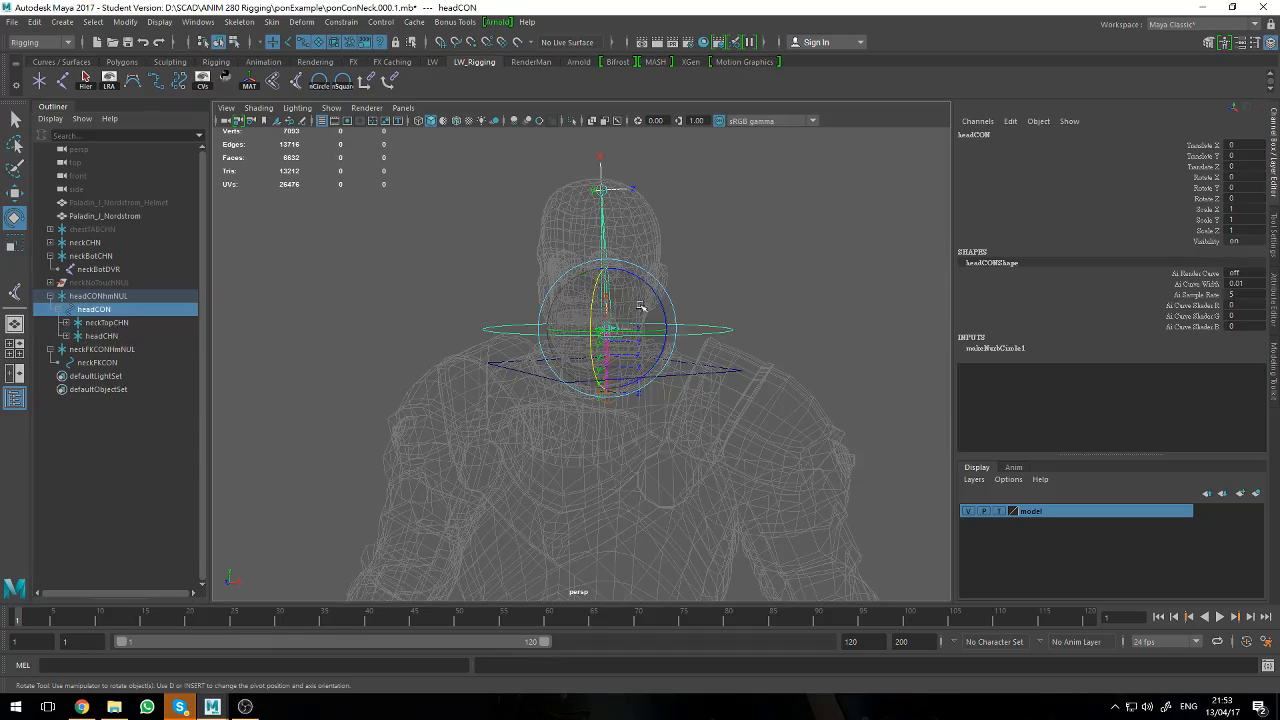
# - Try rotating headCON 30 degrees about X, then undo the rotation
pyautogui.moveTo(596, 283); pyautogui.dragTo(598, 325)
pyautogui.hotkey('ctrl', 'z')
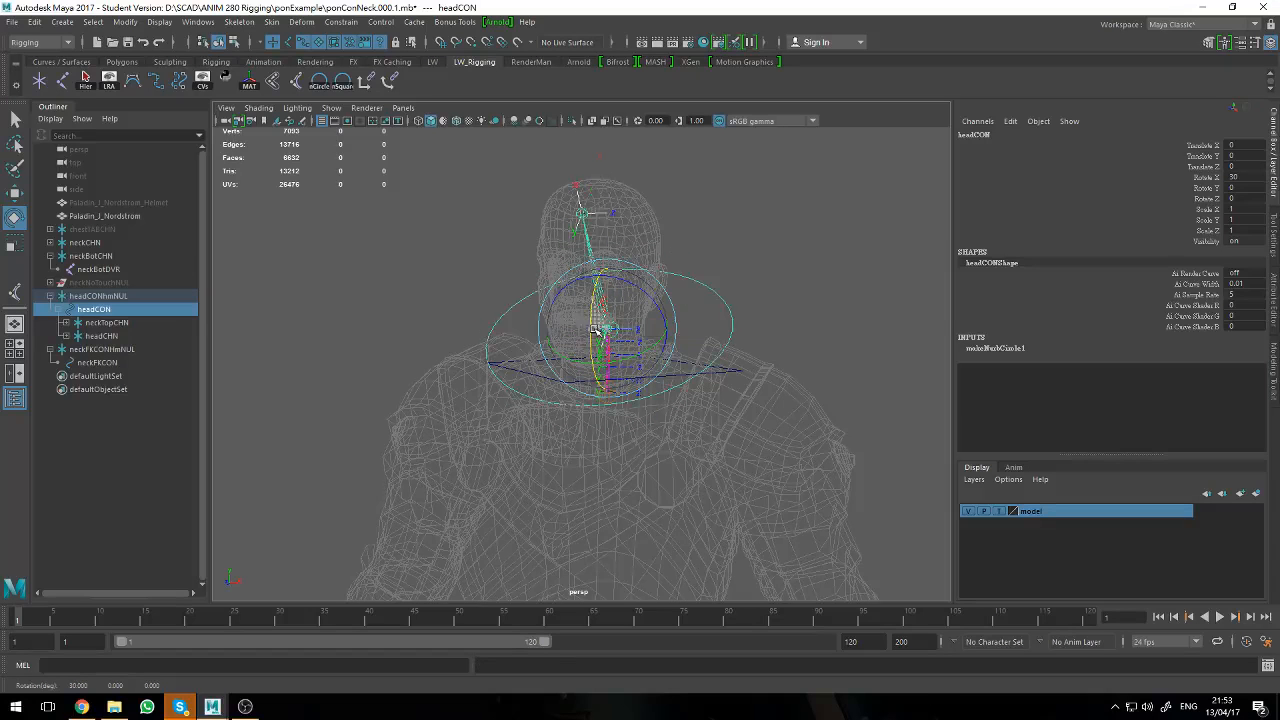
pyautogui.hotkey('ctrl', 'z')
# - Try moving headCON 11 units along X, then undo the move
pyautogui.press('w')
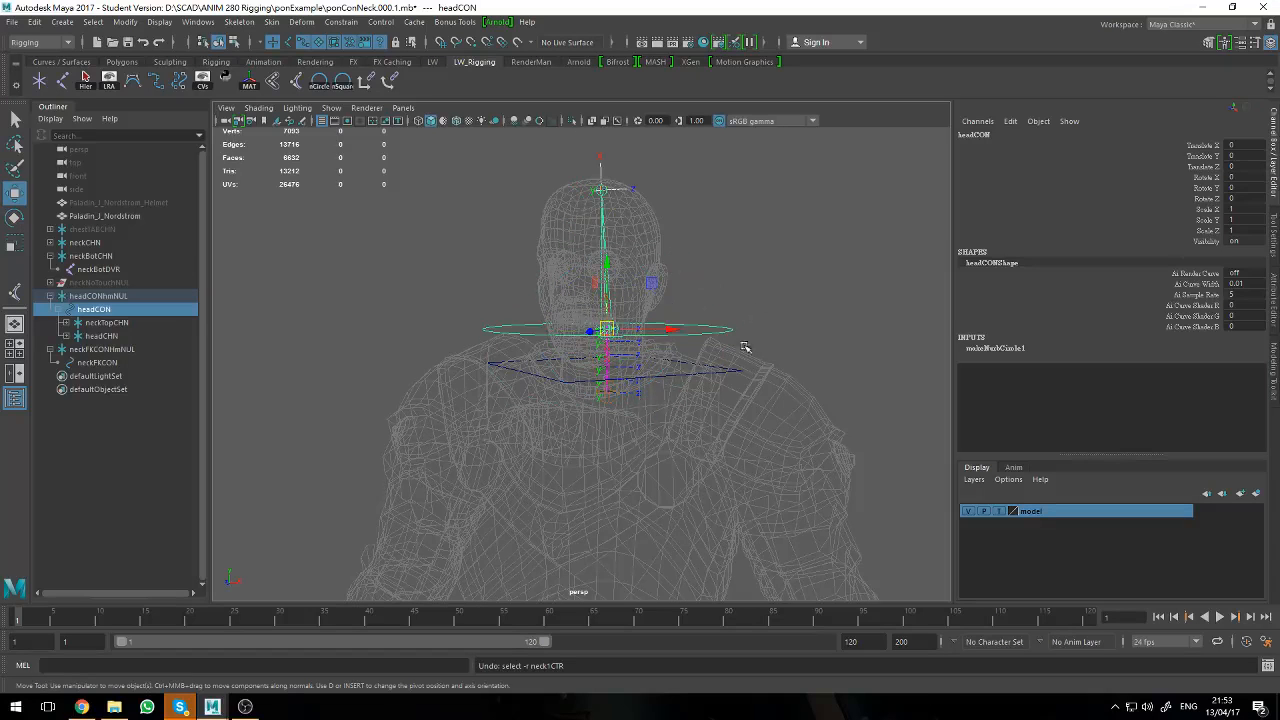
pyautogui.moveTo(673, 329); pyautogui.dragTo(758, 348)
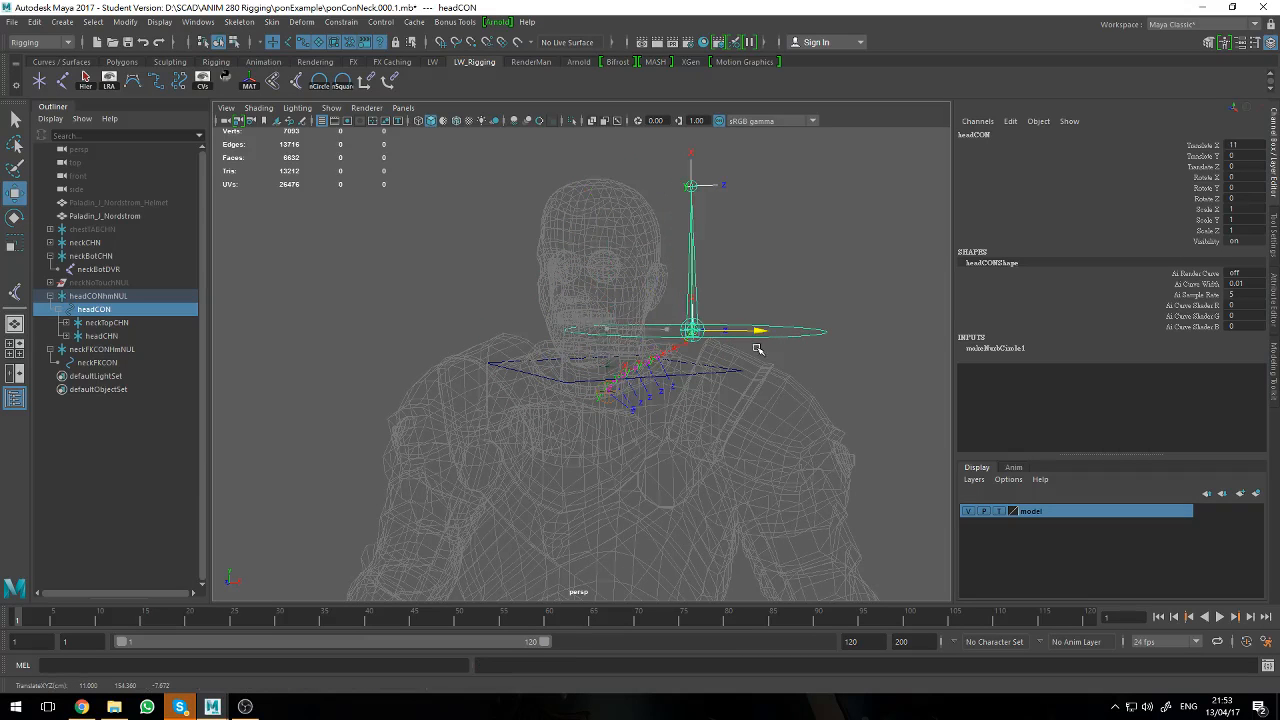
pyautogui.hotkey('ctrl', 'z')
pyautogui.hotkey('ctrl', 'z')
pyautogui.hotkey('ctrl', 'z')
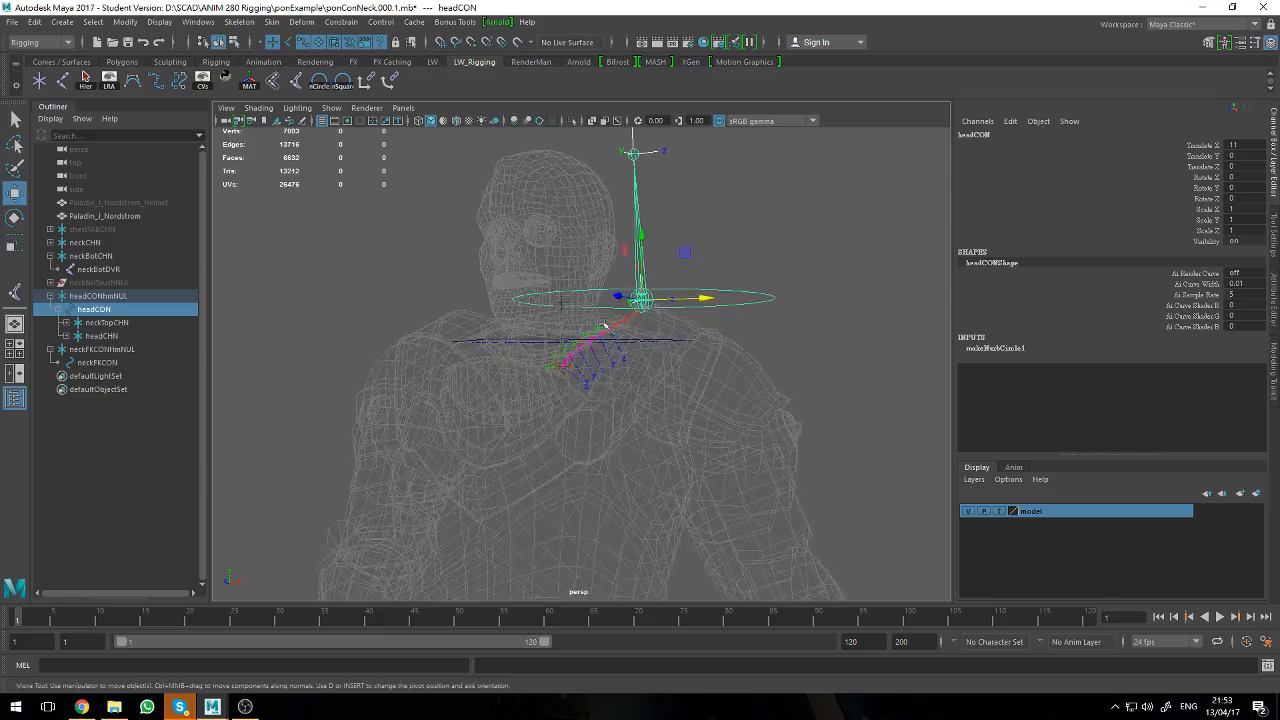
pyautogui.keyDown('alt'); pyautogui.moveTo(704, 404); pyautogui.dragTo(741, 430); pyautogui.keyUp('alt')
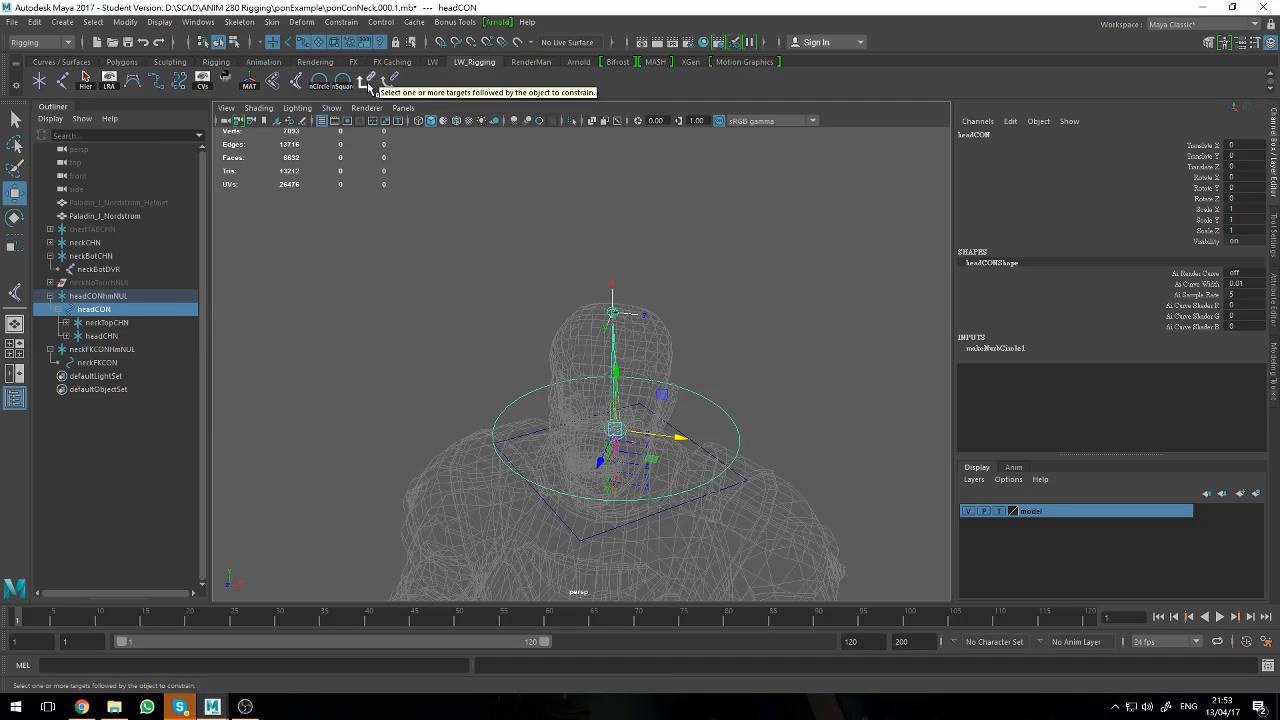
pyautogui.click(380, 22)
pyautogui.moveTo(341, 22)
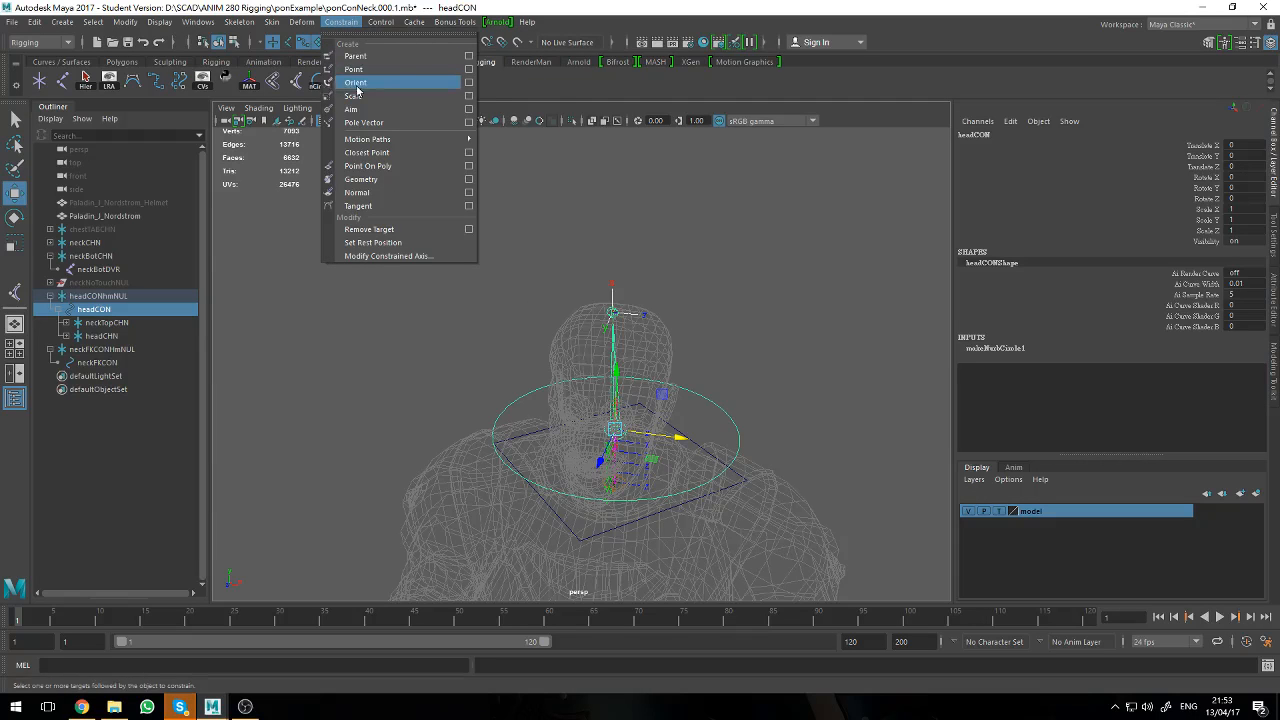
pyautogui.click(338, 22)
pyautogui.click(338, 22)
pyautogui.click(337, 20)
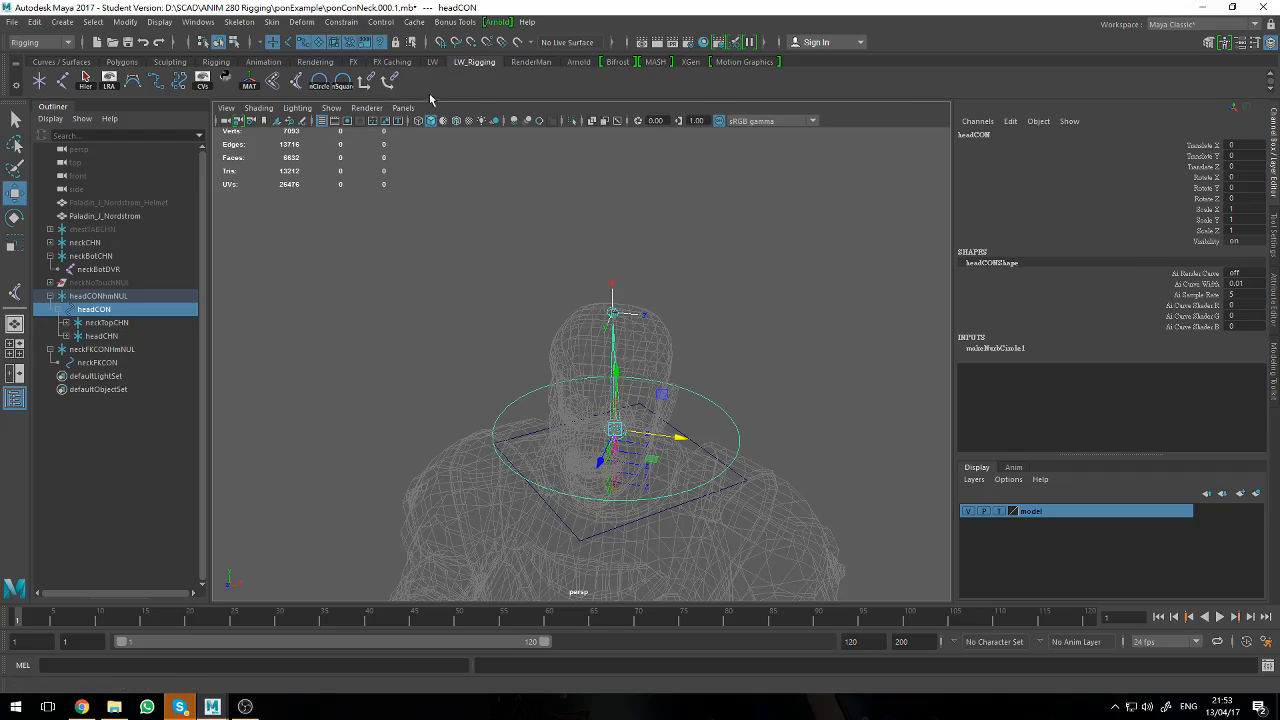
# - Point-constrain head1CTR to neckEFF, the end joint of the neck chain, and select the new constraint under head1CTR
pyautogui.click(50, 242)
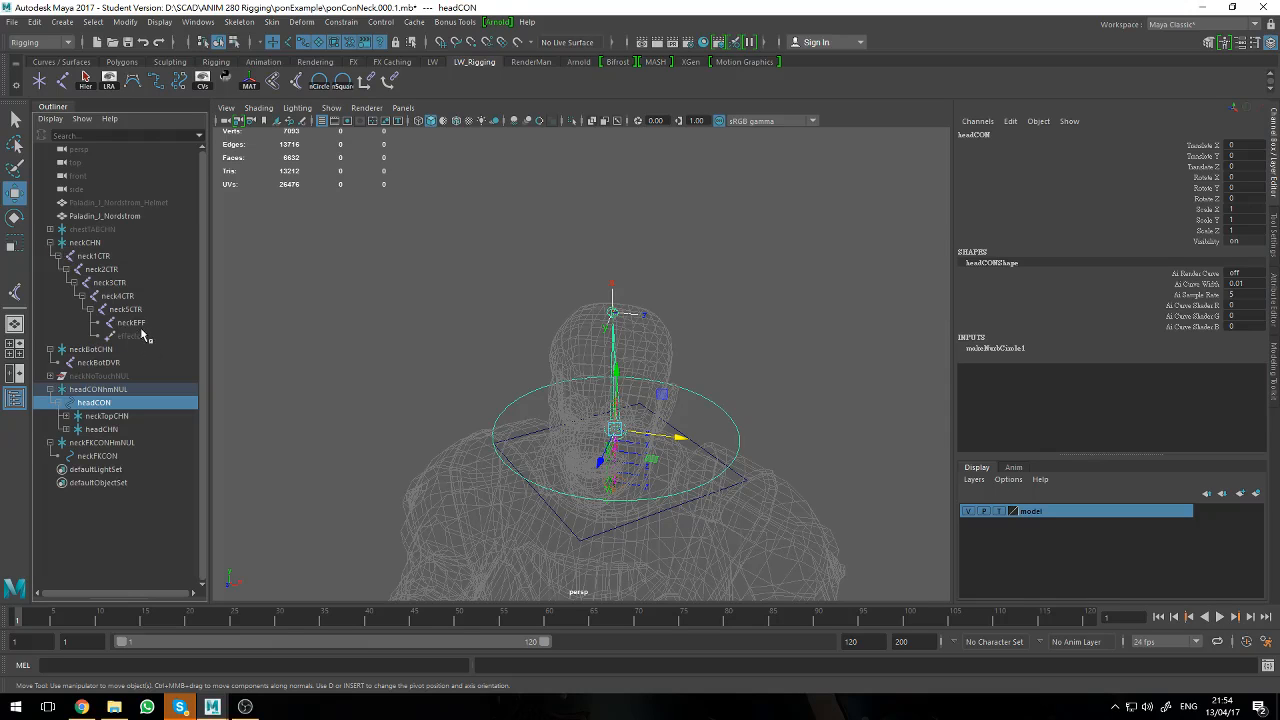
pyautogui.click(138, 323)
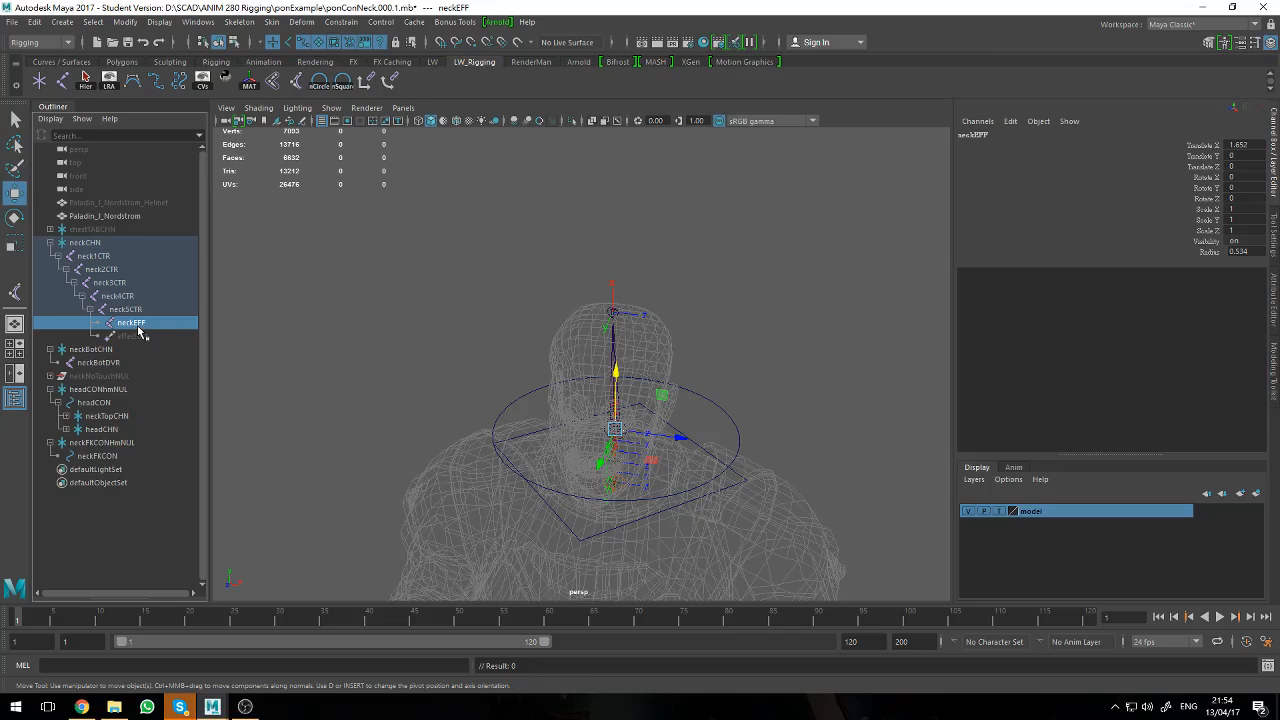
pyautogui.click(65, 429)
pyautogui.keyDown('ctrl'); pyautogui.click(109, 445); pyautogui.keyUp('ctrl')
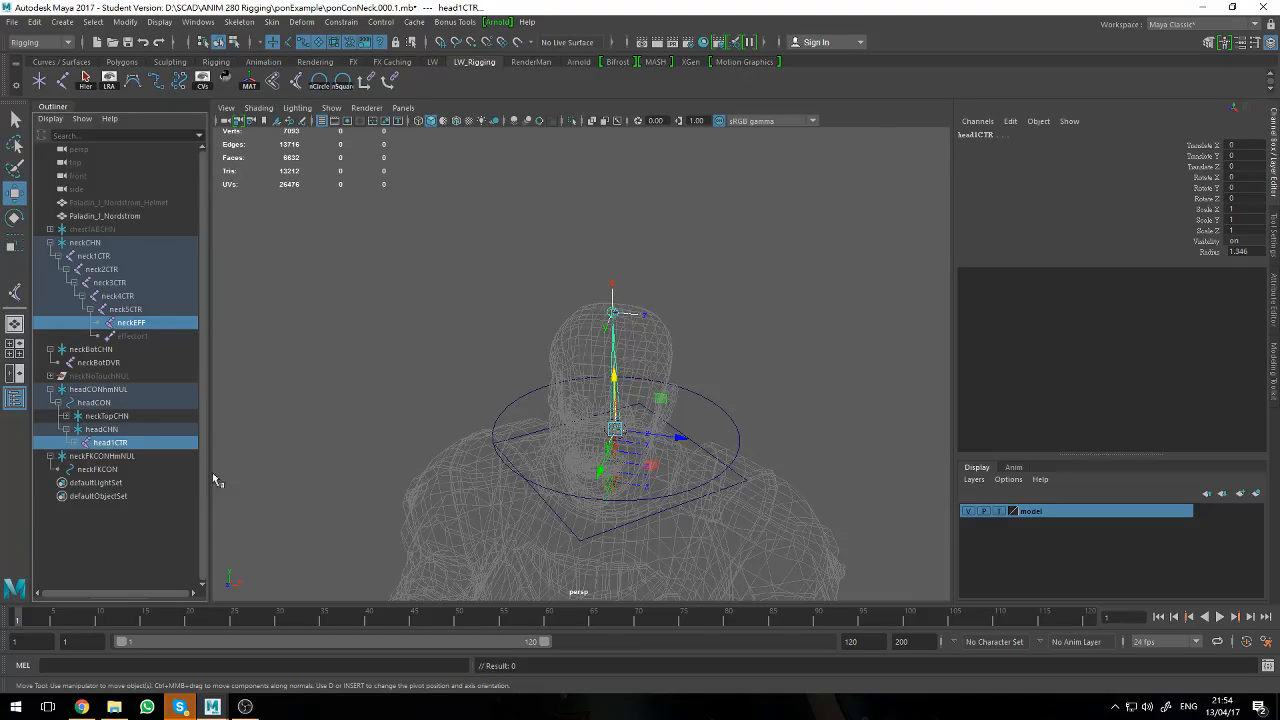
pyautogui.keyDown('alt'); pyautogui.moveTo(272, 468); pyautogui.dragTo(245, 430); pyautogui.keyUp('alt')
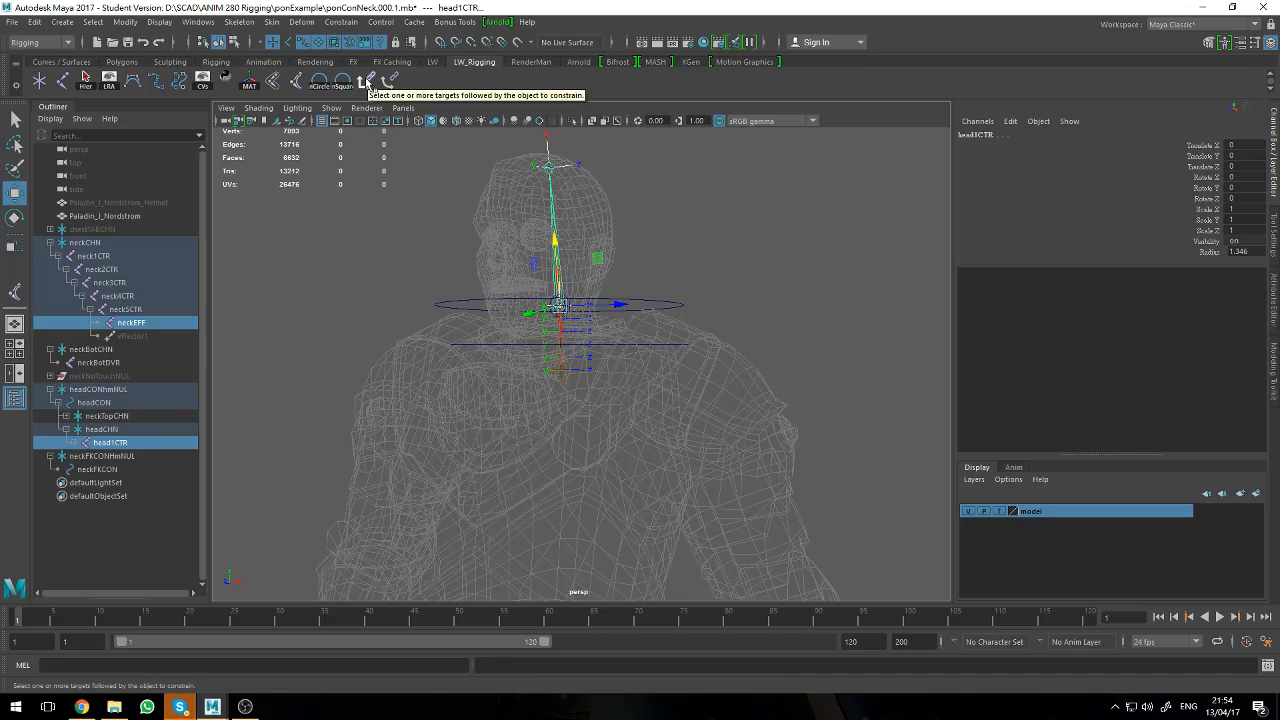
pyautogui.click(366, 82)
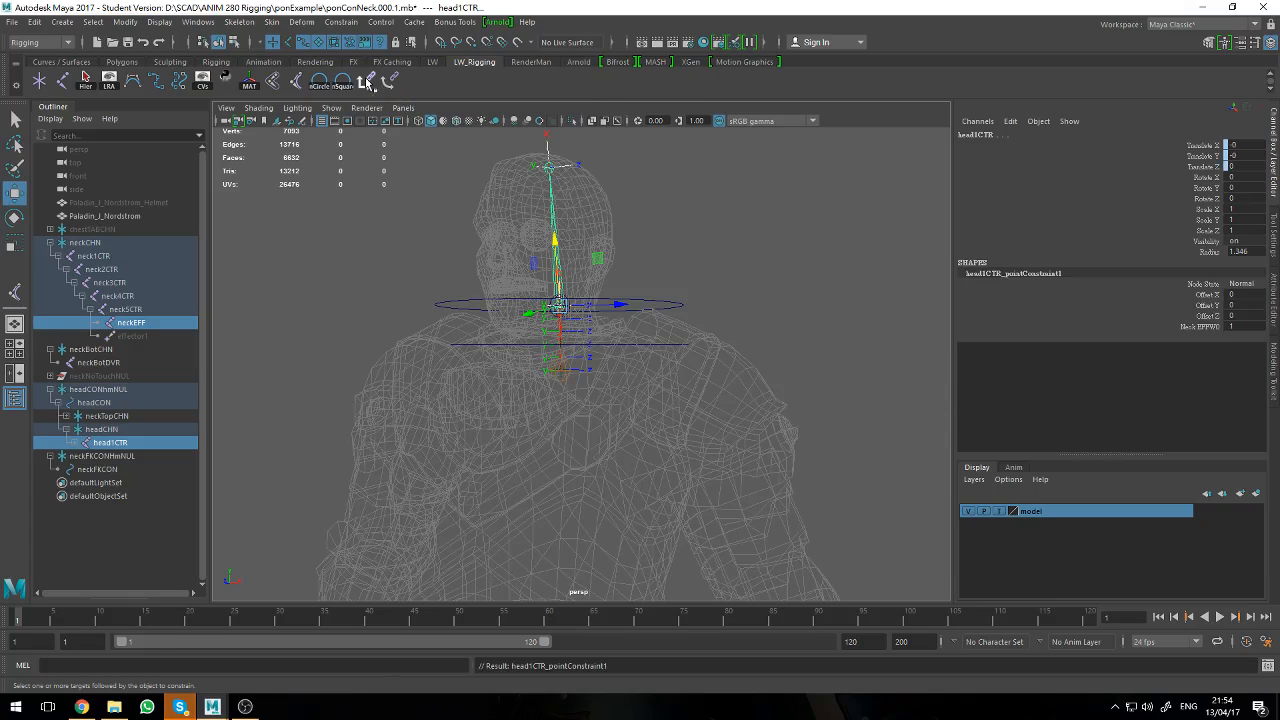
pyautogui.click(85, 443)
pyautogui.click(145, 470)
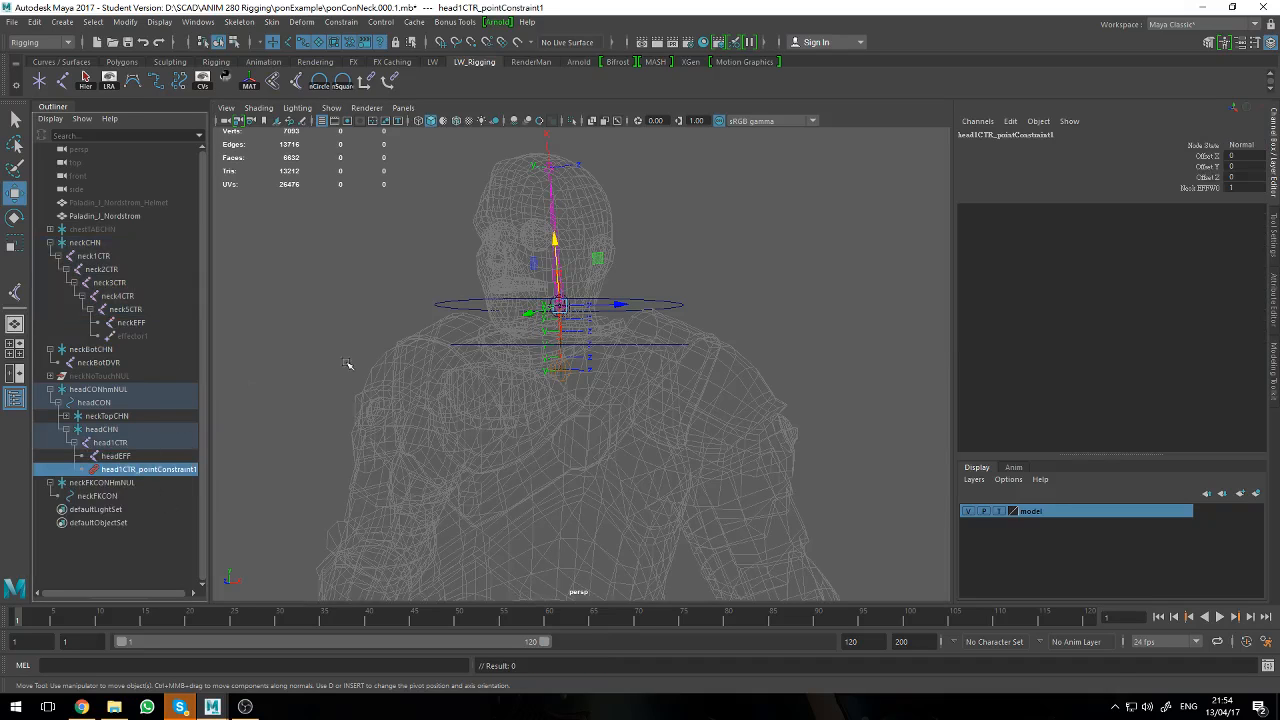
# - Try moving headCON 8 units along X to test the constrained head joint, then undo the move
pyautogui.click(466, 299)
pyautogui.click(485, 300)
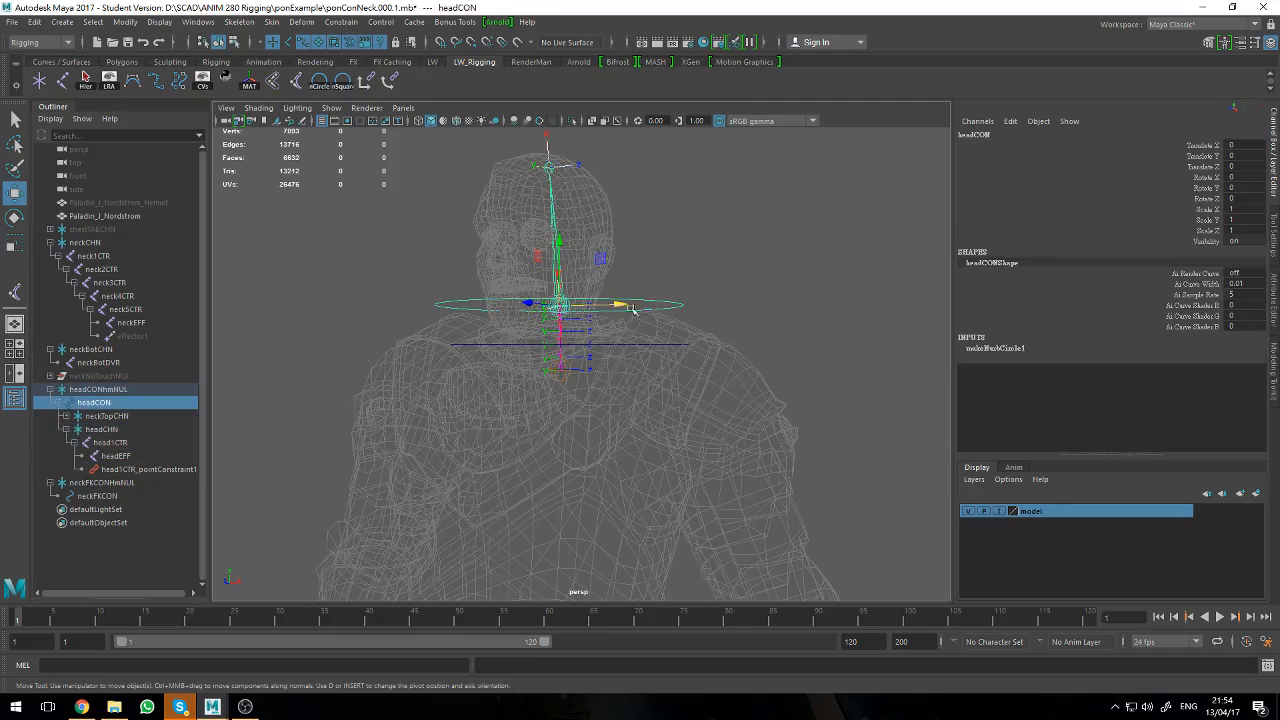
pyautogui.moveTo(620, 305); pyautogui.dragTo(678, 309)
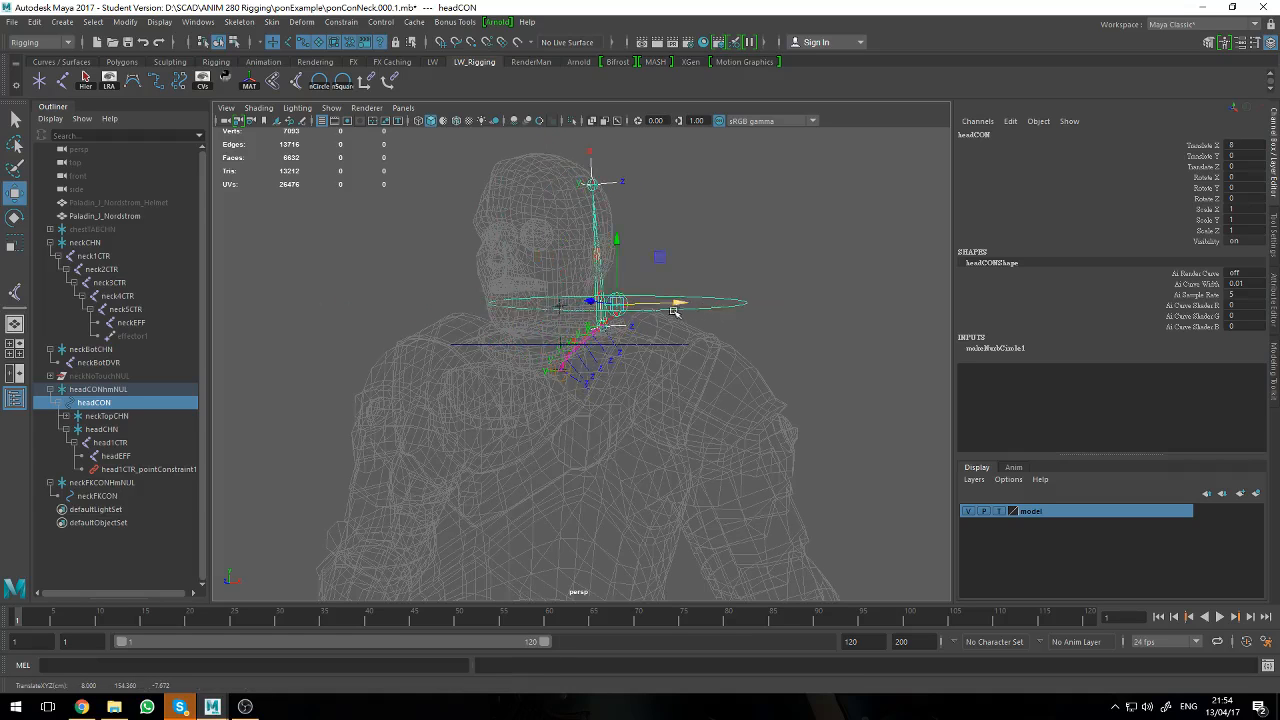
pyautogui.hotkey('ctrl', 'z')
pyautogui.keyDown('alt'); pyautogui.moveTo(463, 368); pyautogui.dragTo(494, 370); pyautogui.keyUp('alt')
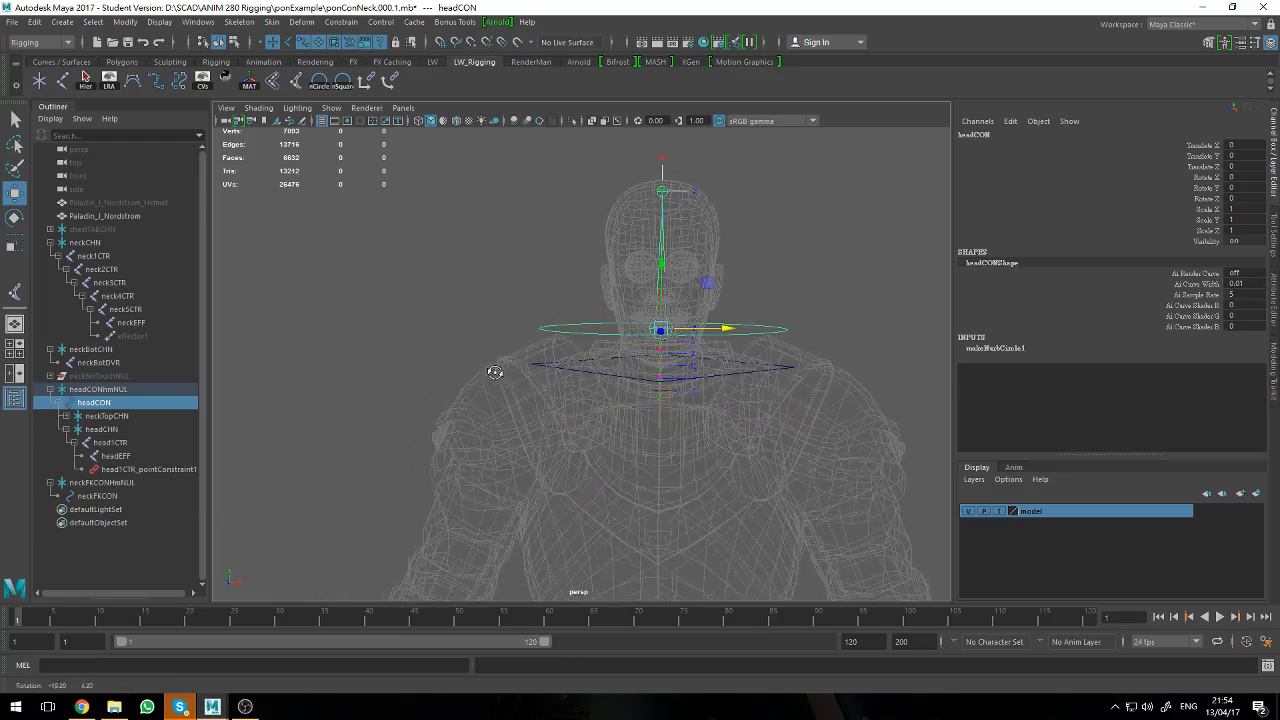
# - Save an incremented version of the scene, accept the student version notice, and clear the selection
pyautogui.click(10, 22)
pyautogui.click(50, 72)
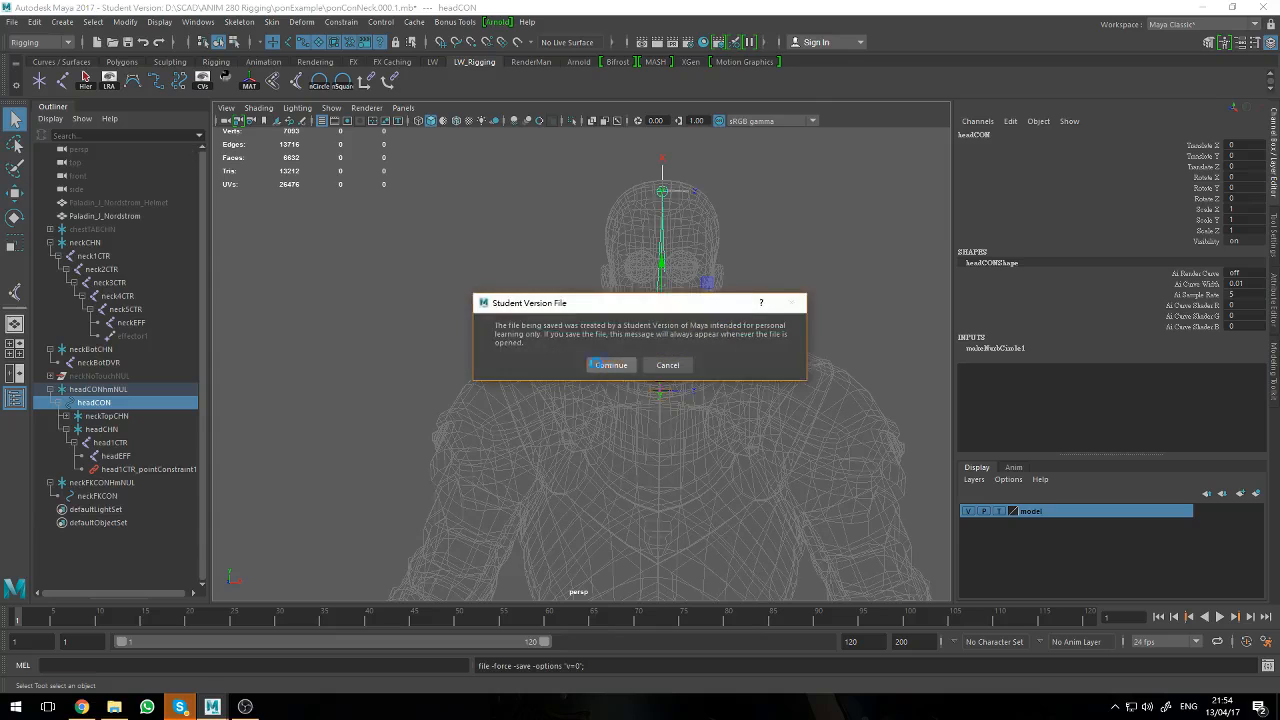
pyautogui.click(608, 365)
pyautogui.click(468, 340)
pyautogui.press('w')
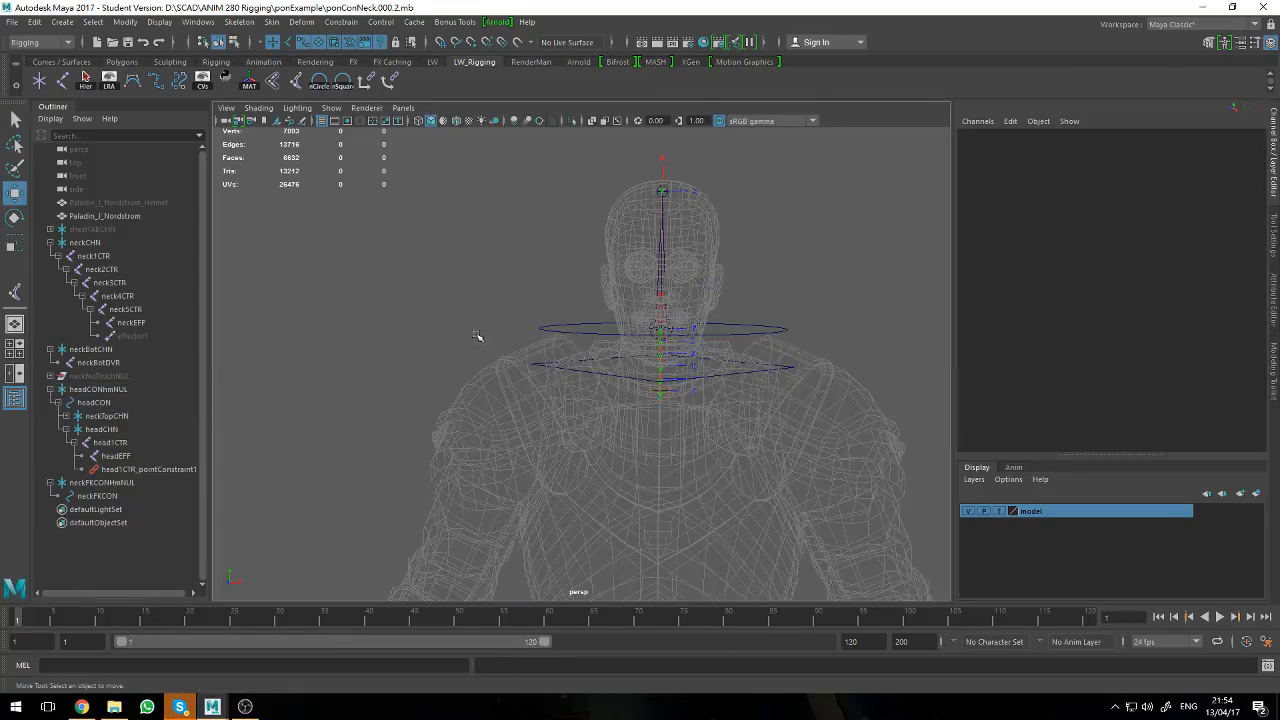
# - Select the square neckFKCON control and examine its placement around the neck joints
pyautogui.keyDown('alt'); pyautogui.moveTo(477, 336); pyautogui.dragTo(434, 351); pyautogui.keyUp('alt')
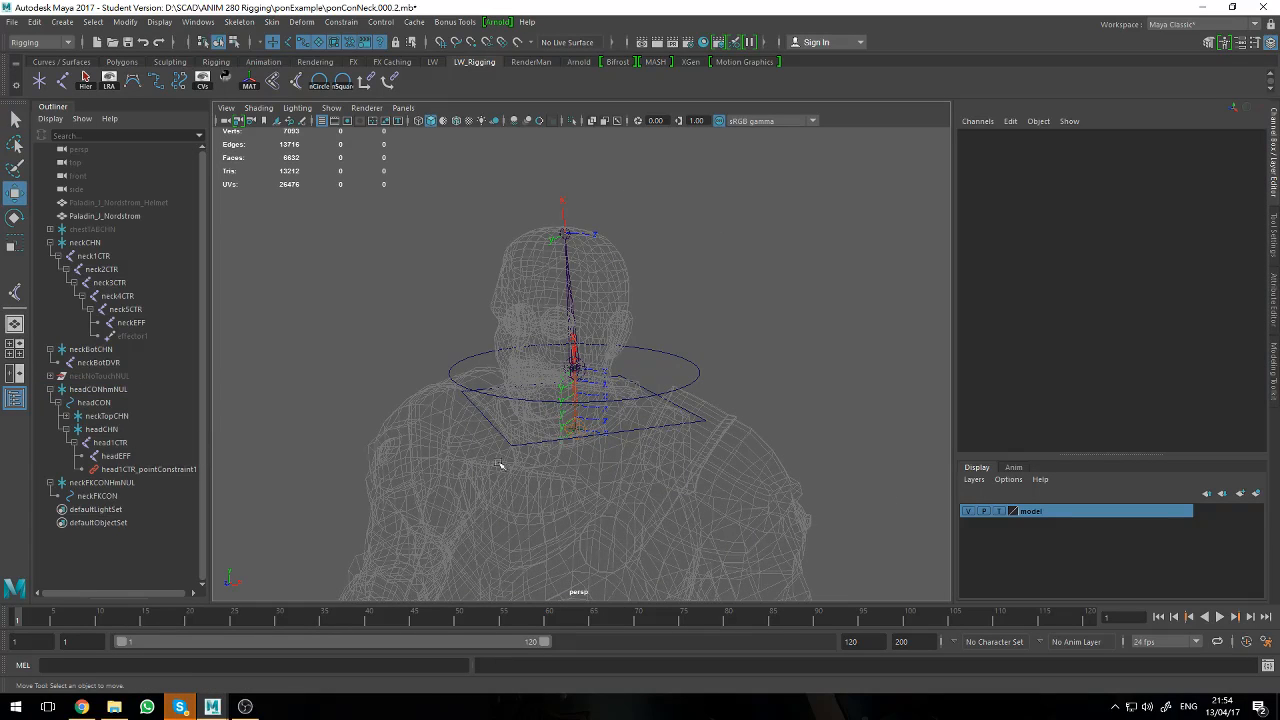
pyautogui.click(696, 423)
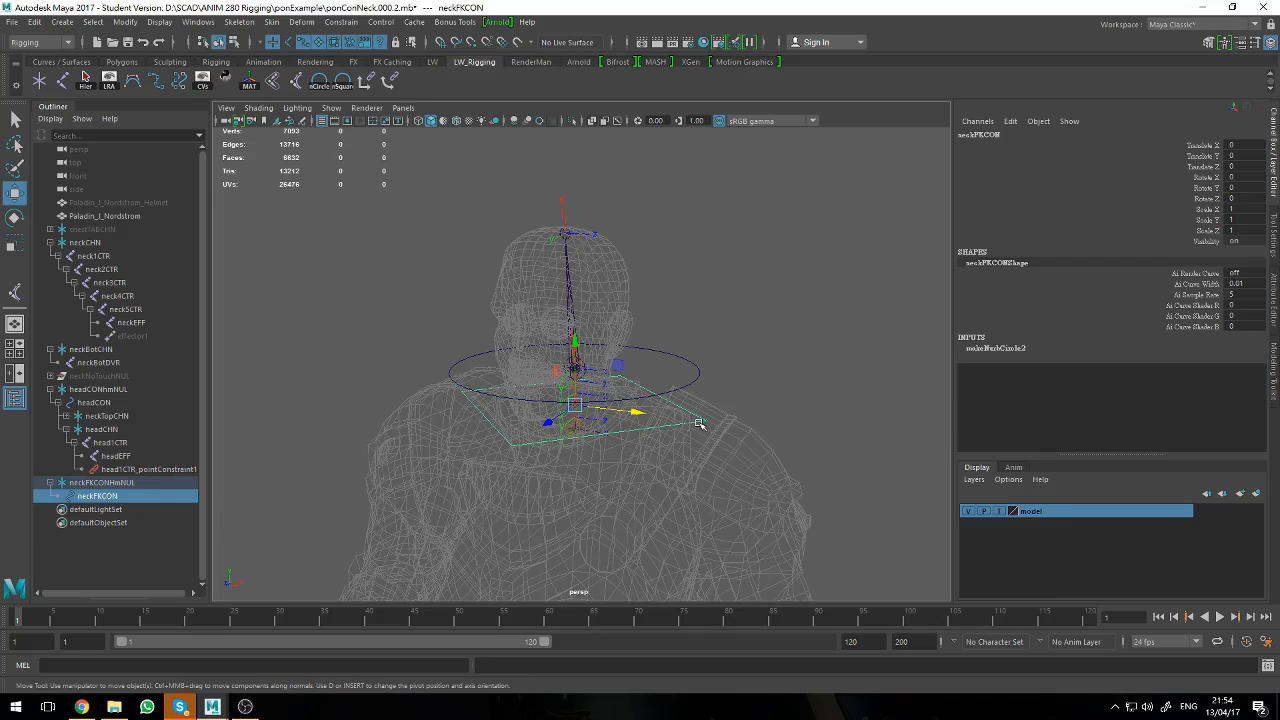
pyautogui.keyDown('alt'); pyautogui.moveTo(761, 489); pyautogui.dragTo(763, 455); pyautogui.keyUp('alt')
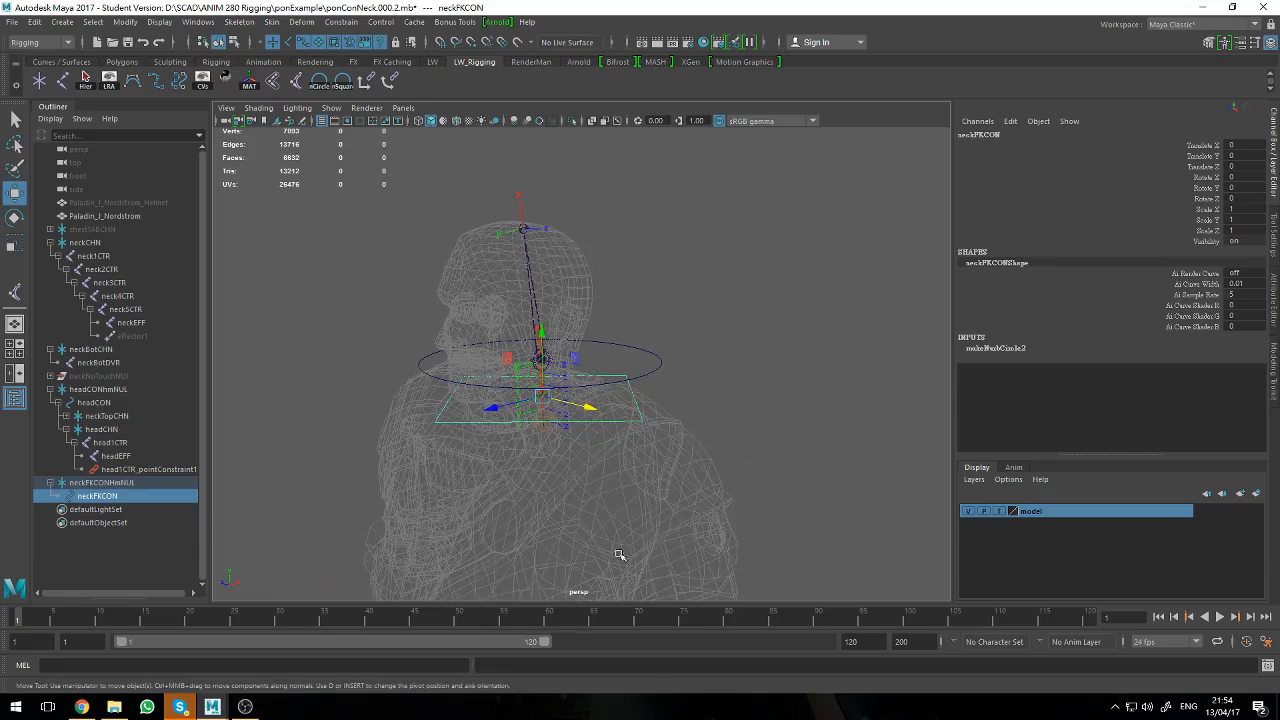
pyautogui.keyDown('alt'); pyautogui.moveTo(646, 476); pyautogui.dragTo(618, 456); pyautogui.keyUp('alt')
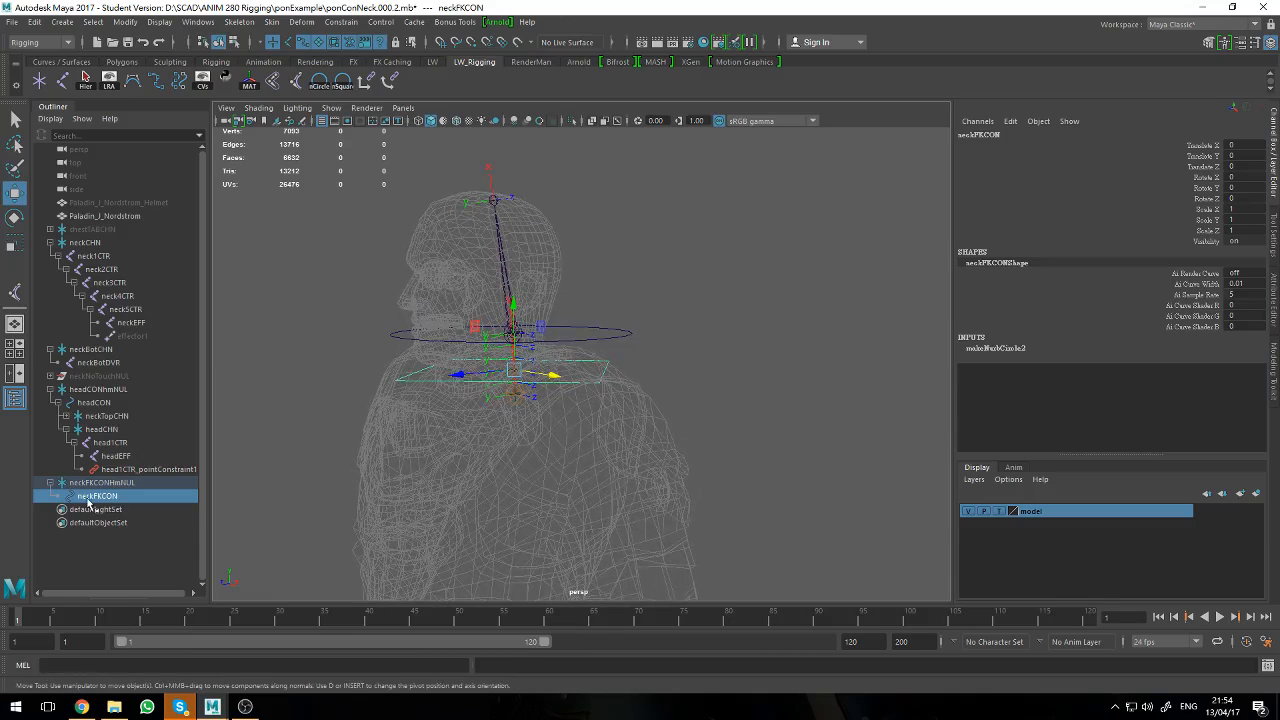
pyautogui.click(88, 501)
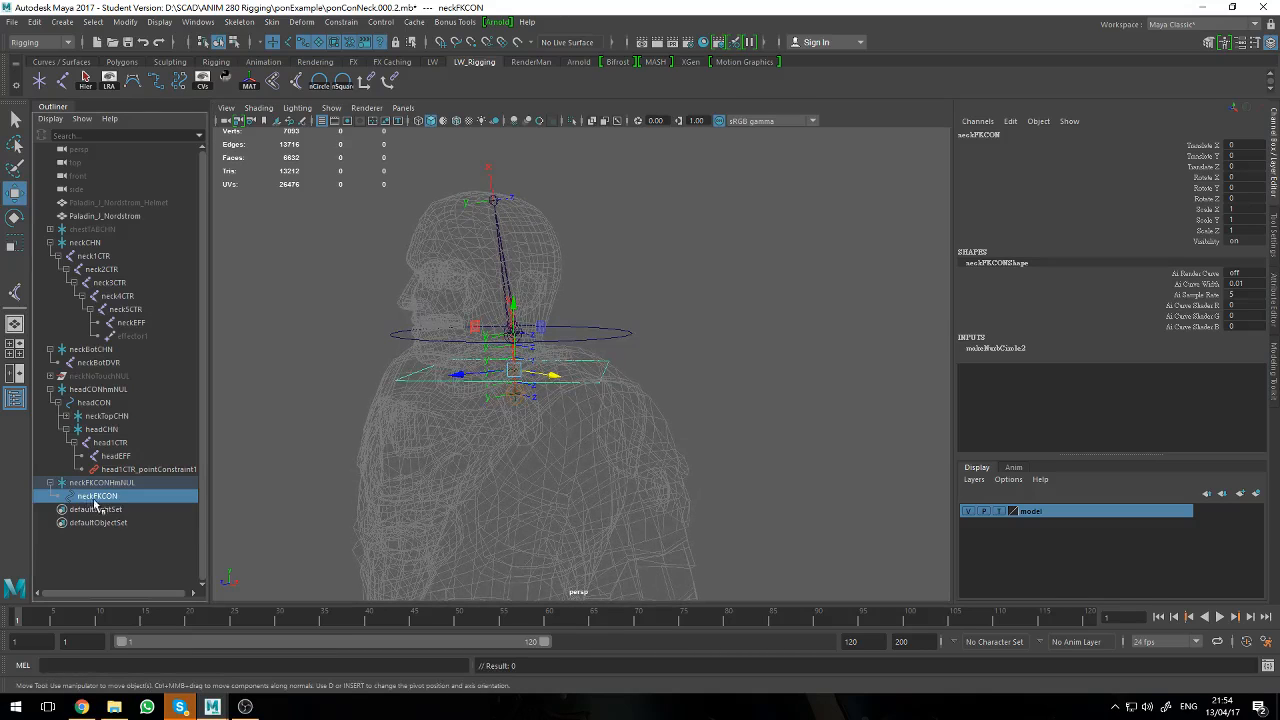
# - Create a locator at the origin and name it neckREFNUL
pyautogui.click(43, 88)
pyautogui.scroll(-5, 403, 488)
pyautogui.keyDown('alt'); pyautogui.moveTo(528, 535); pyautogui.dragTo(485, 251, button='middle'); pyautogui.keyUp('alt')
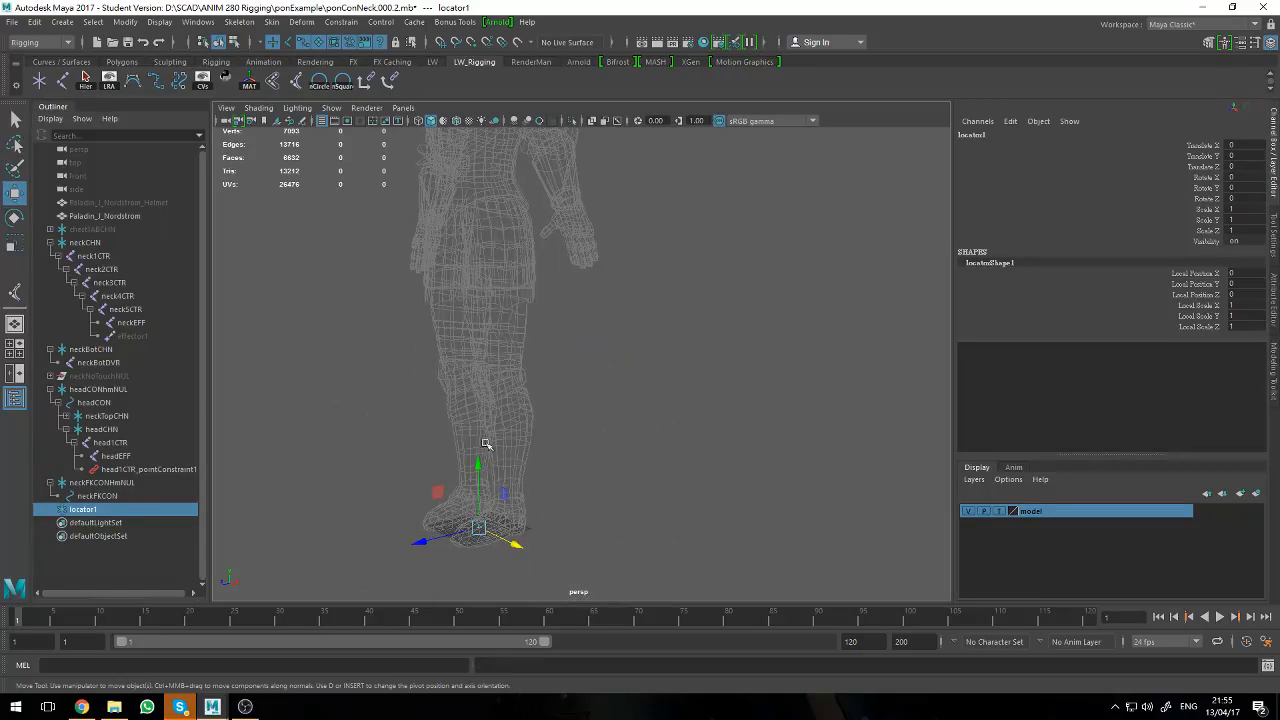
pyautogui.doubleClick(86, 511)
pyautogui.write('neckRefNUL')
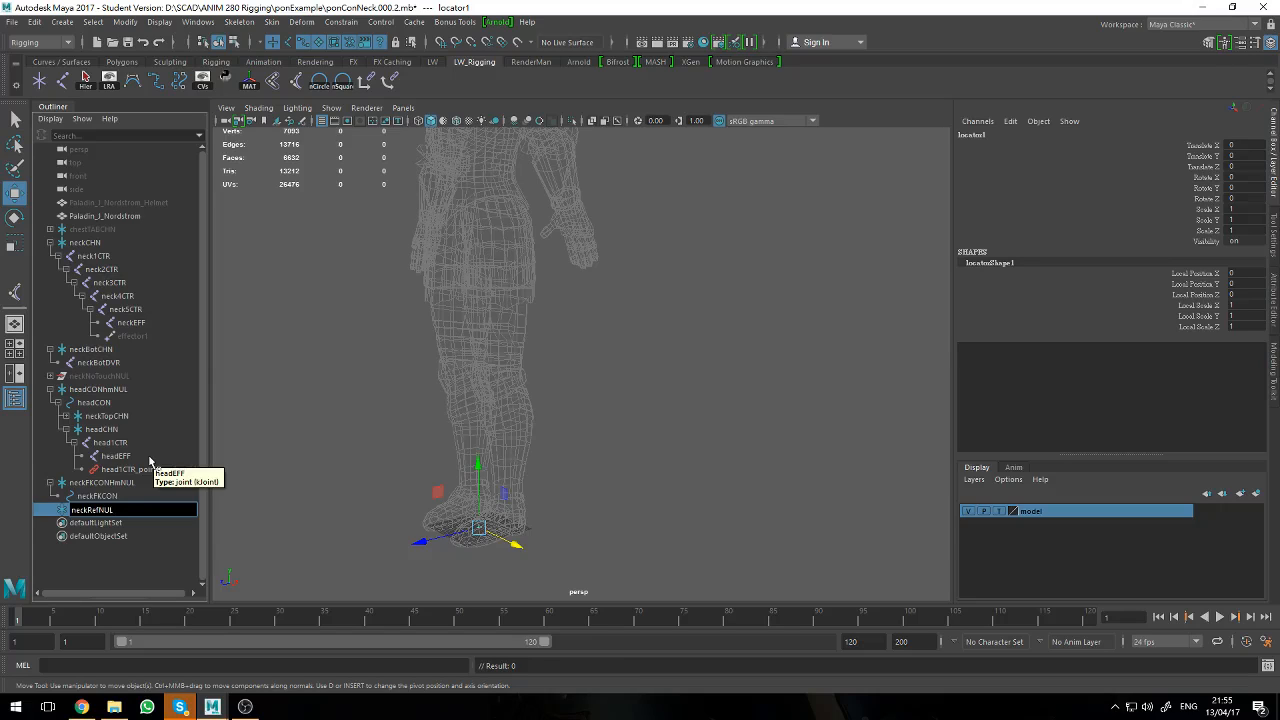
pyautogui.press('Return')
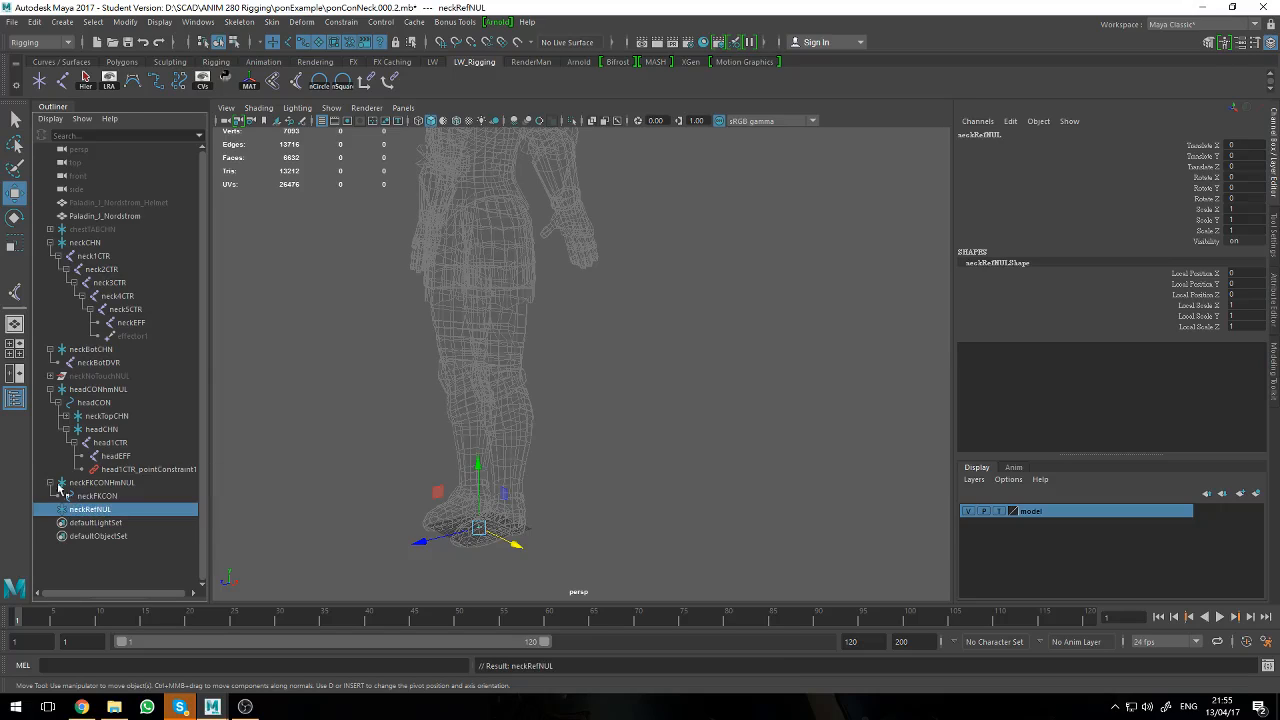
pyautogui.doubleClick(103, 512)
pyautogui.press('Return')
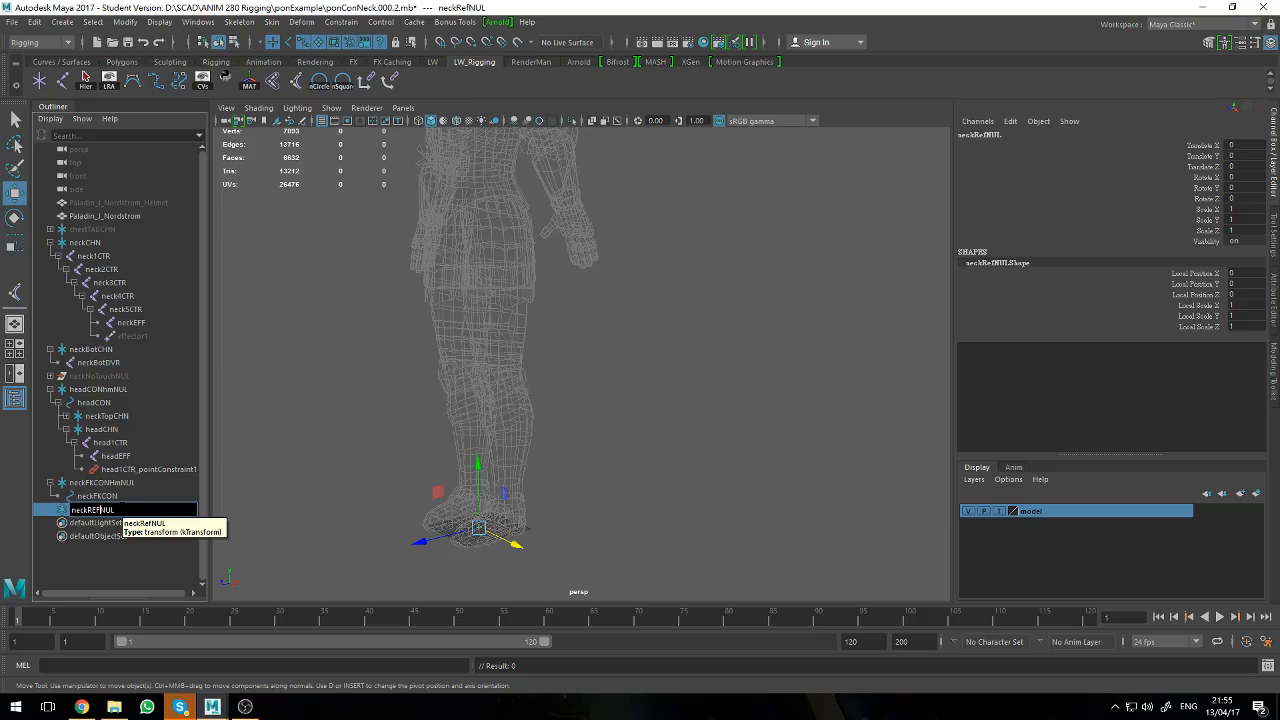
pyautogui.press('Return')
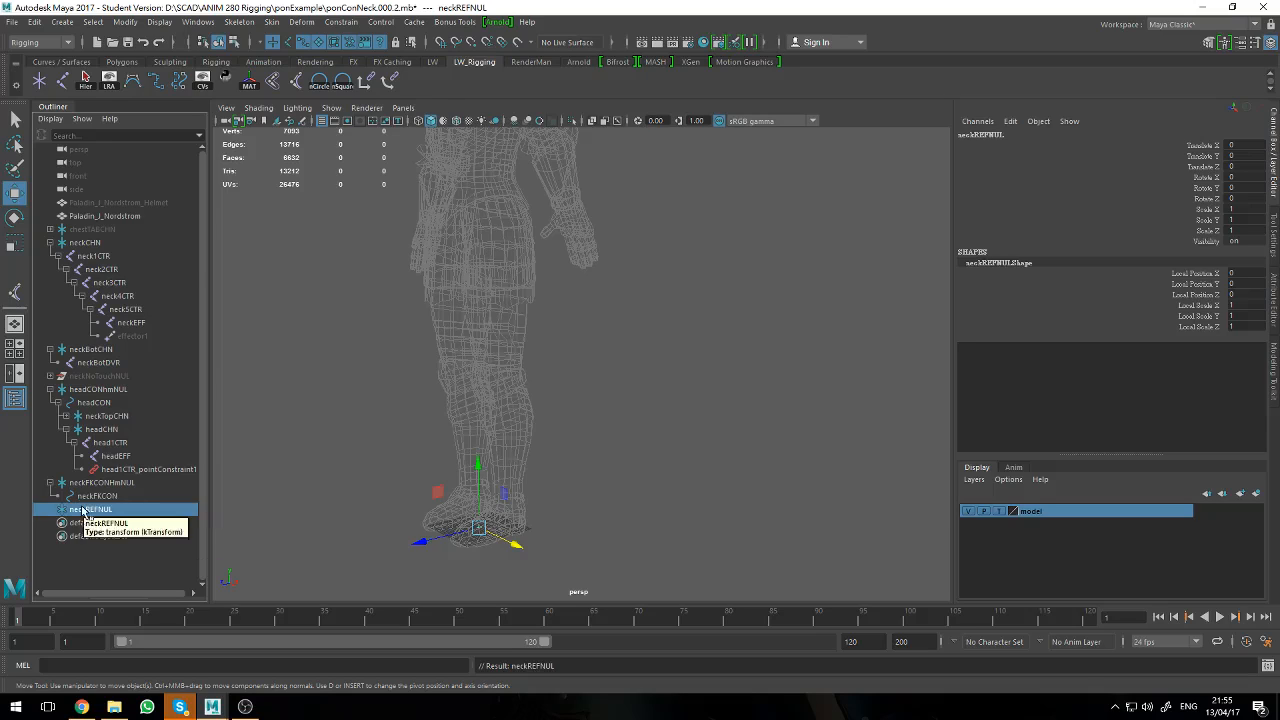
# - Snap neckREFNUL to the joint at the base of the head, at Translate Y 154.36 and Translate Z -7.672
pyautogui.moveTo(85, 513); pyautogui.dragTo(122, 516, button='middle')
pyautogui.scroll(-5, 374, 434)
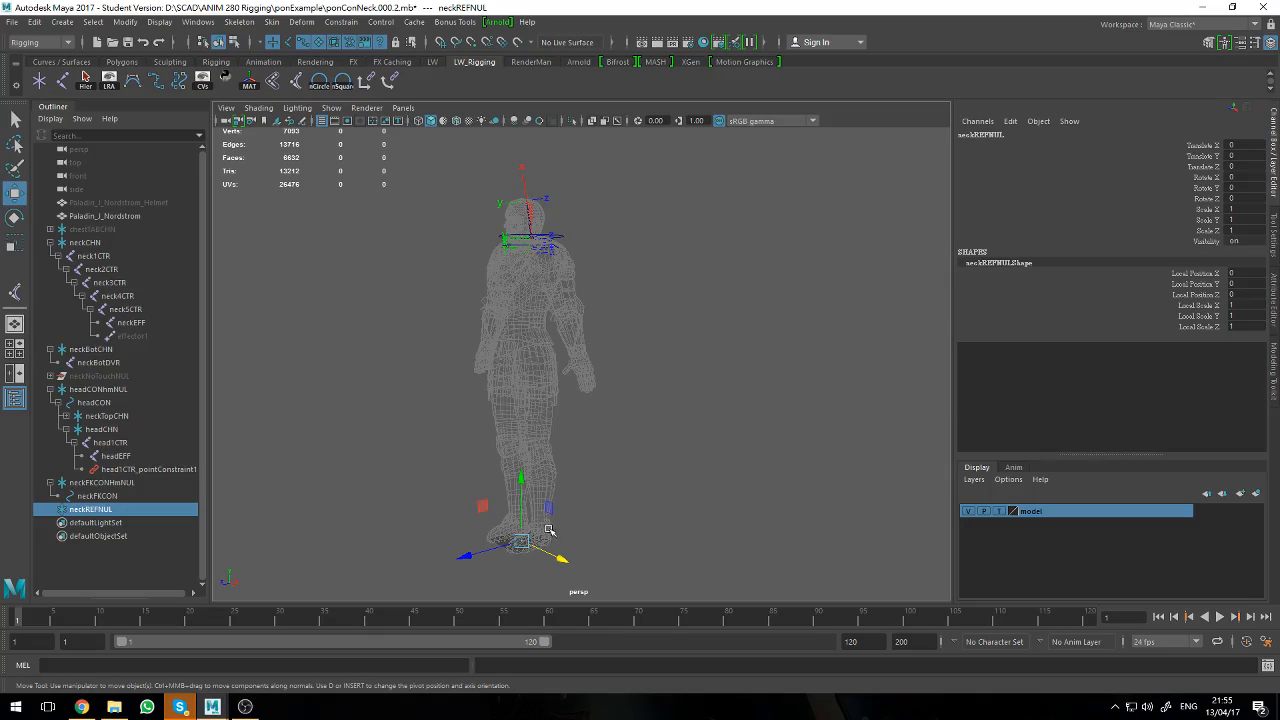
pyautogui.press('v')
pyautogui.moveTo(521, 547); pyautogui.dragTo(533, 238)
pyautogui.scroll(5, 546, 250)
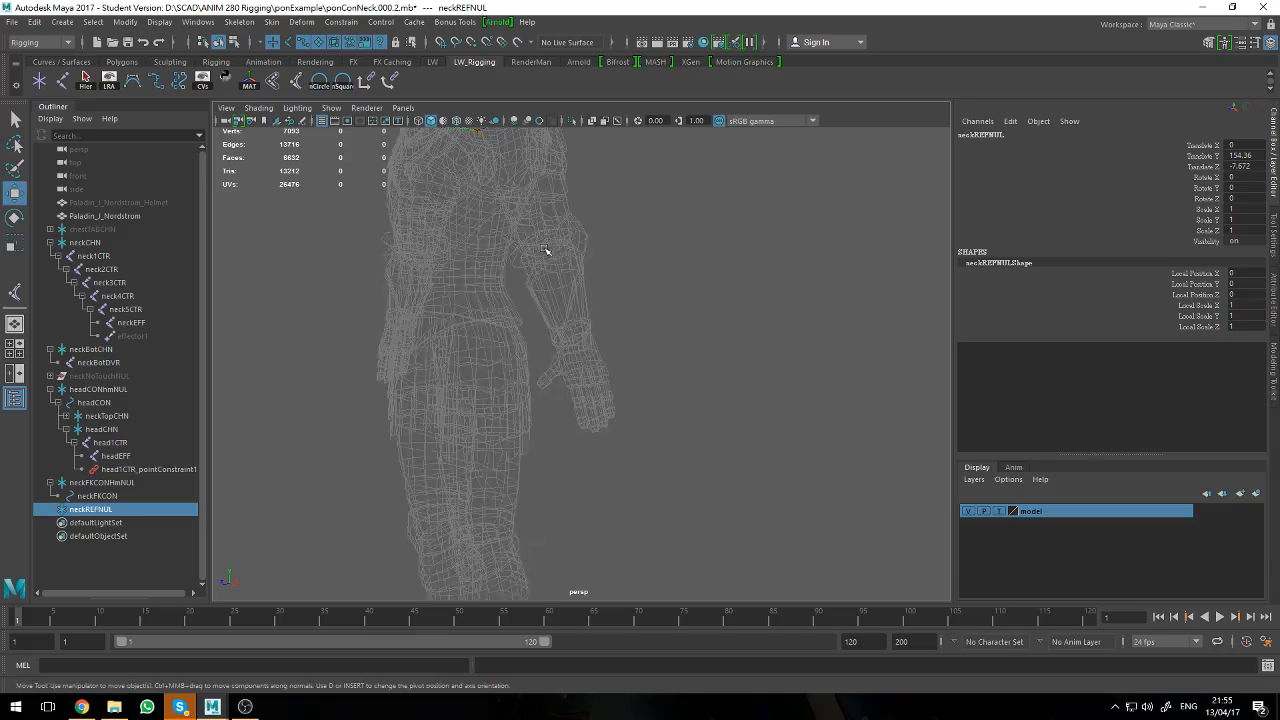
pyautogui.press('f')
pyautogui.scroll(-8, 580, 337)
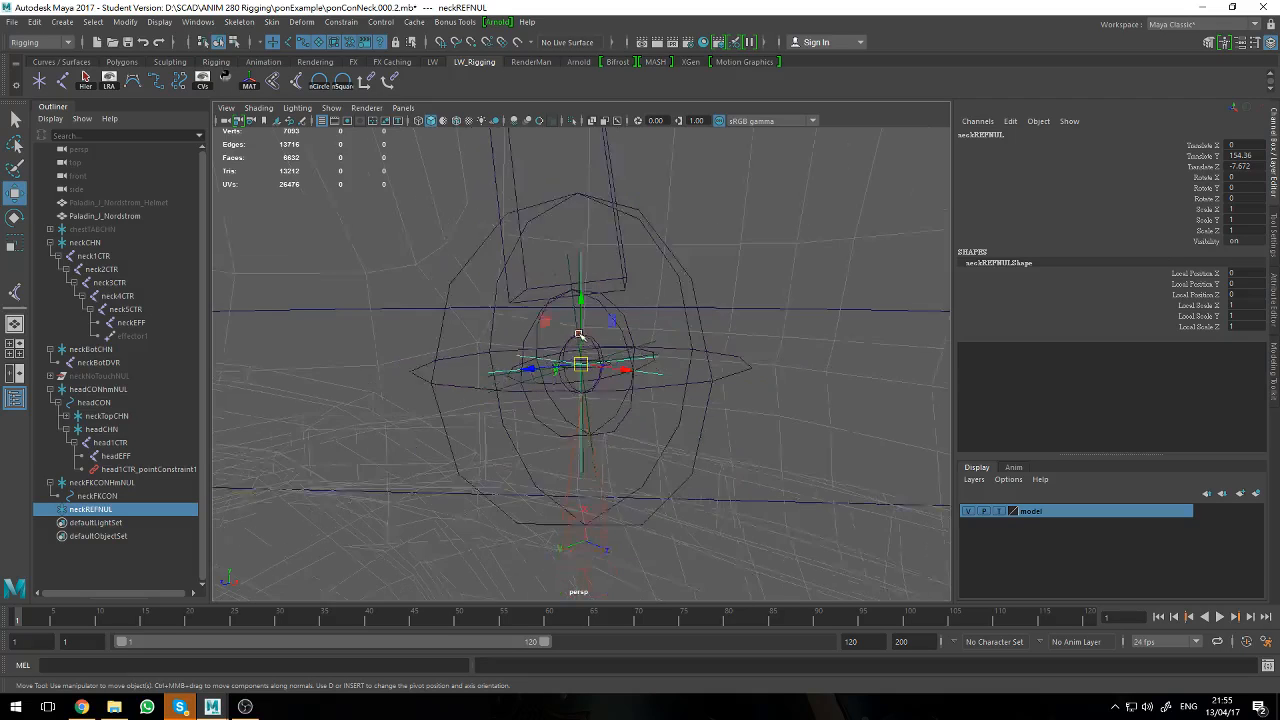
pyautogui.keyDown('alt'); pyautogui.moveTo(580, 365); pyautogui.dragTo(590, 421); pyautogui.keyUp('alt')
pyautogui.scroll(5, 590, 421)
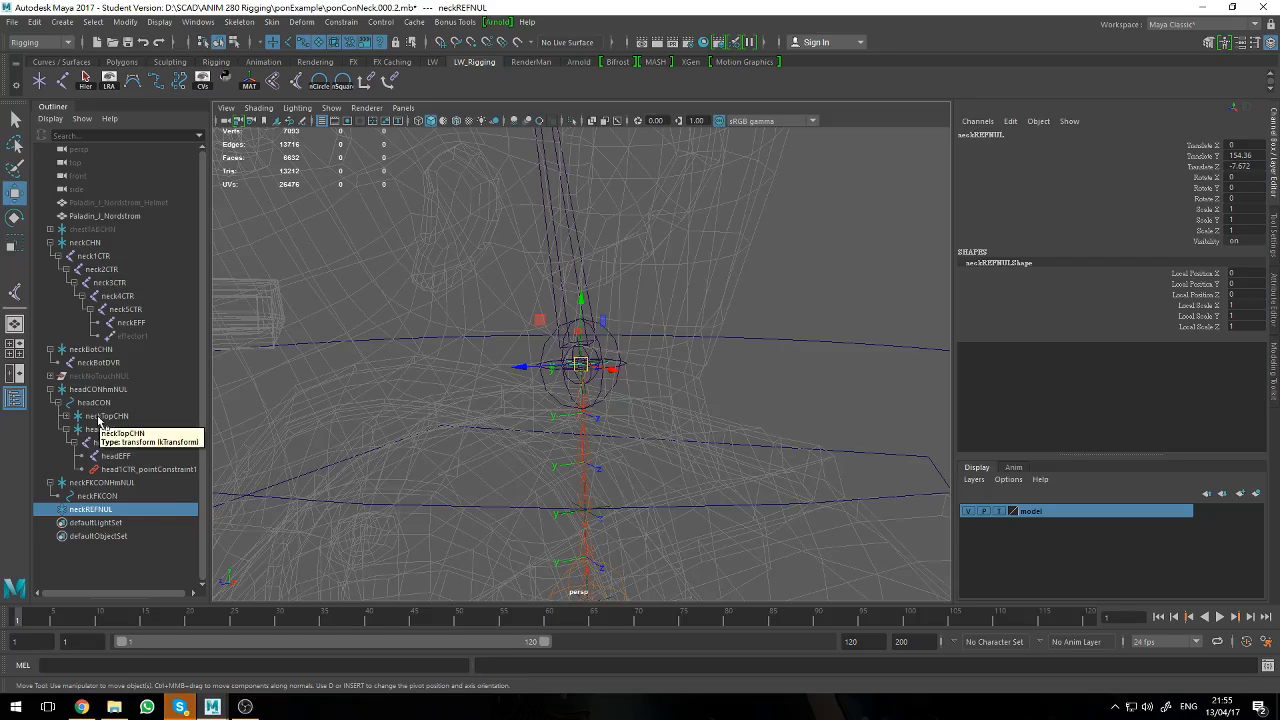
# - Parent neckREFNUL under neckFKCON
pyautogui.scroll(-4, 514, 421)
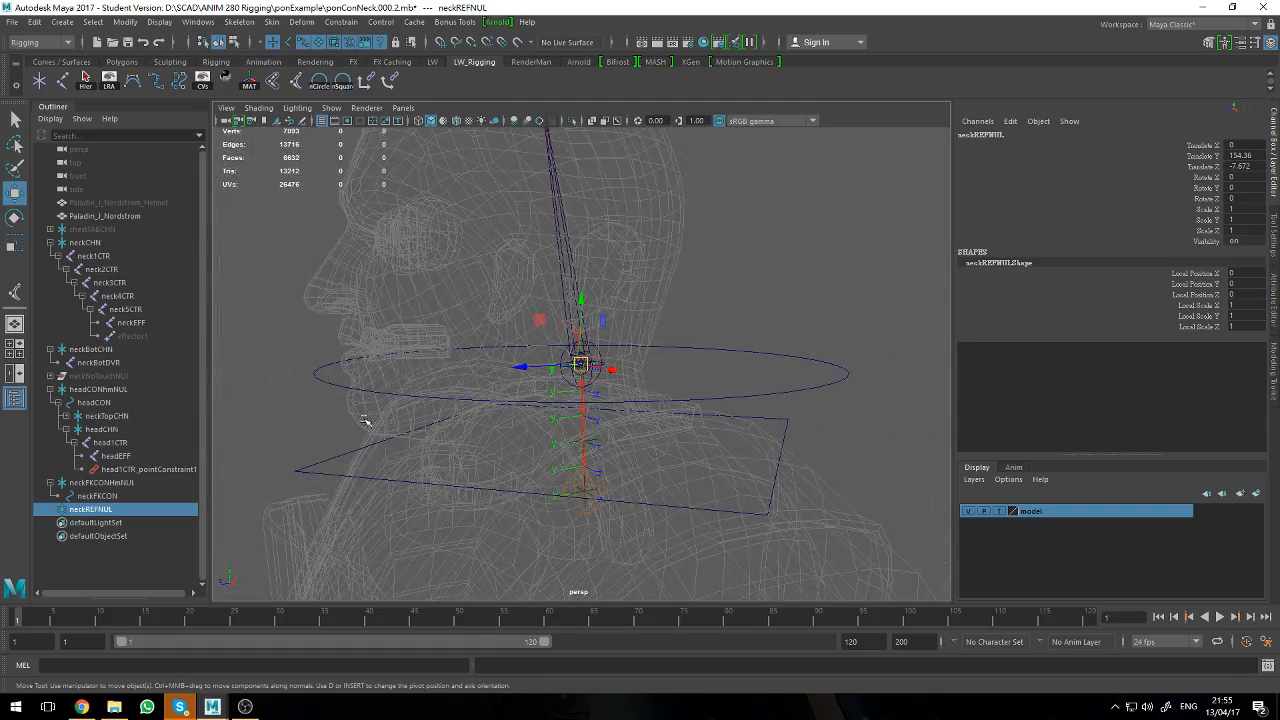
pyautogui.keyDown('alt'); pyautogui.moveTo(391, 462); pyautogui.dragTo(377, 478); pyautogui.keyUp('alt')
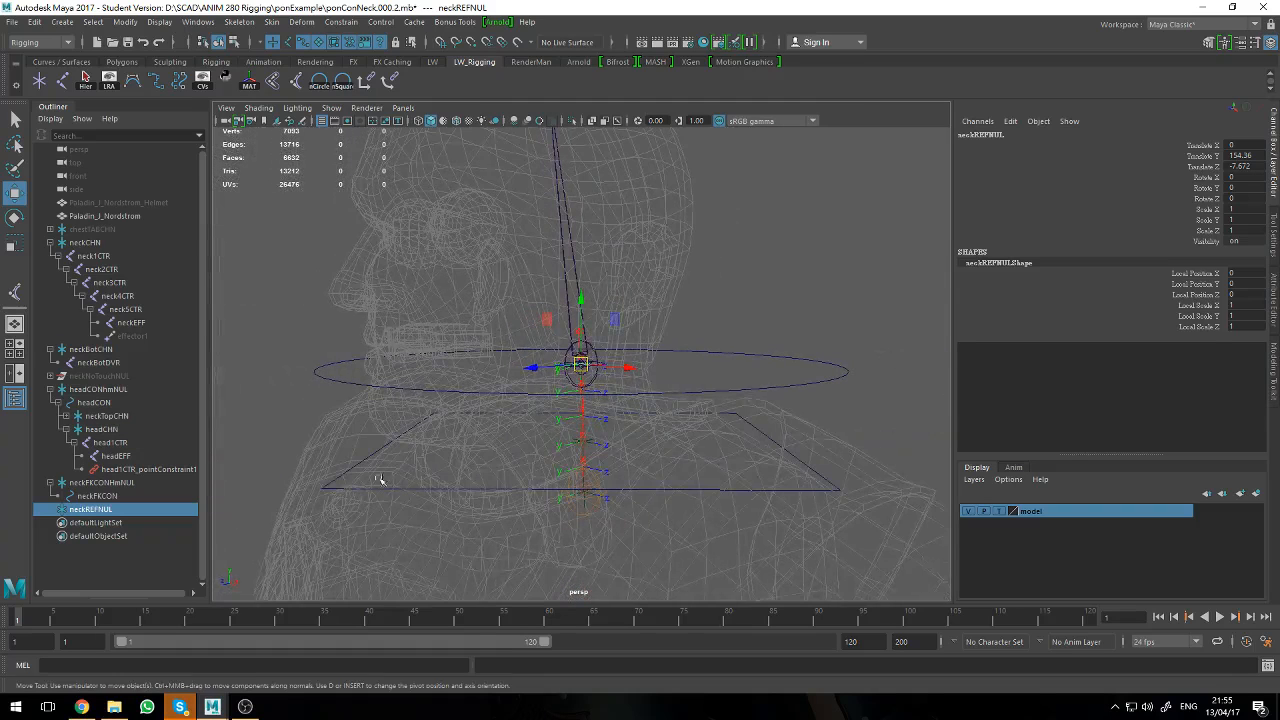
pyautogui.click(87, 512)
pyautogui.moveTo(87, 512)
pyautogui.mouseDown(button='middle')
pyautogui.moveTo(104, 408)
pyautogui.moveTo(117, 401)
pyautogui.moveTo(146, 442)
pyautogui.moveTo(138, 506)
pyautogui.moveTo(96, 518)
pyautogui.moveTo(110, 505)
pyautogui.moveTo(100, 497)
pyautogui.mouseUp(button='middle')
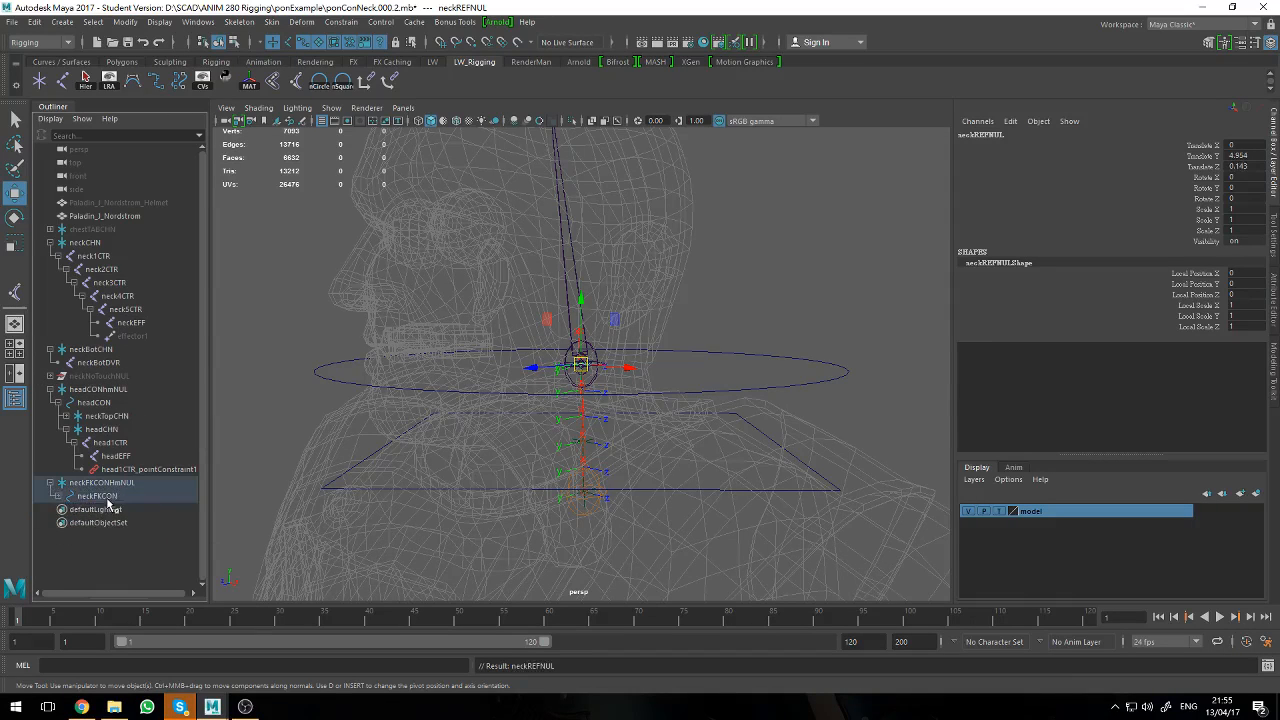
# - Expand neckFKCON in the hierarchy and freeze the transformations of its child locator neckREFNUL
pyautogui.click(82, 496)
pyautogui.click(62, 497)
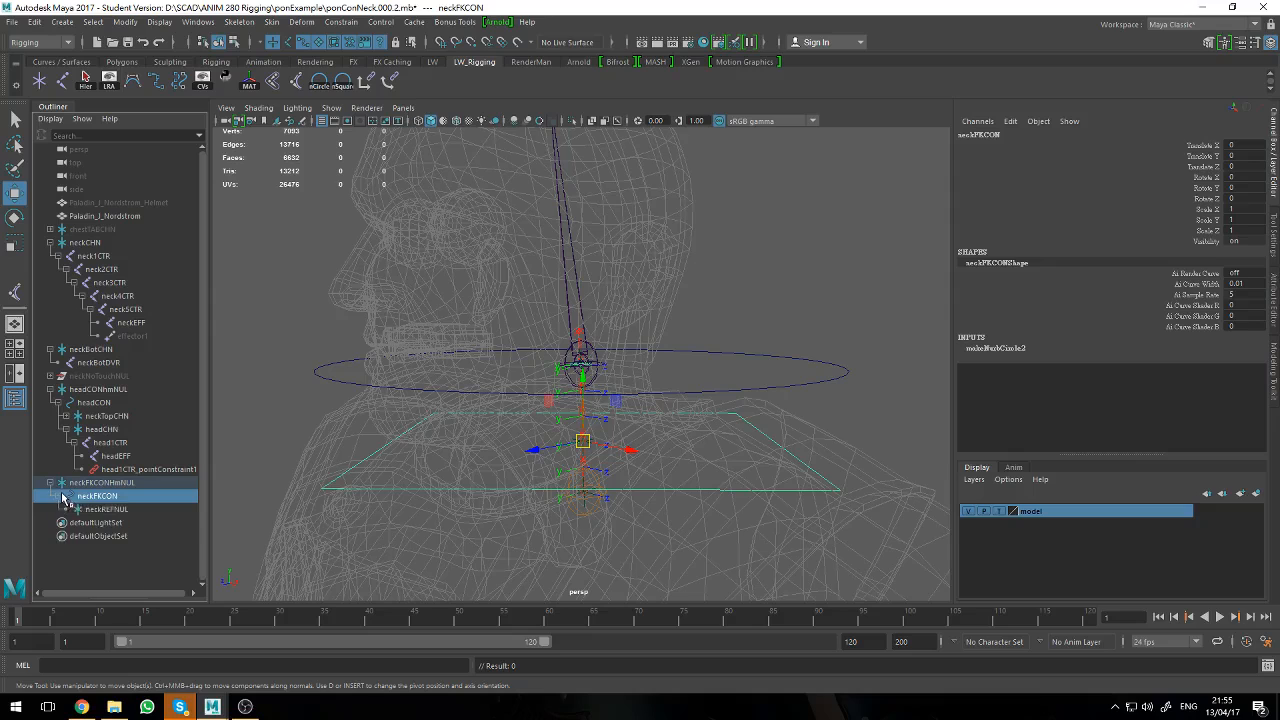
pyautogui.click(104, 510)
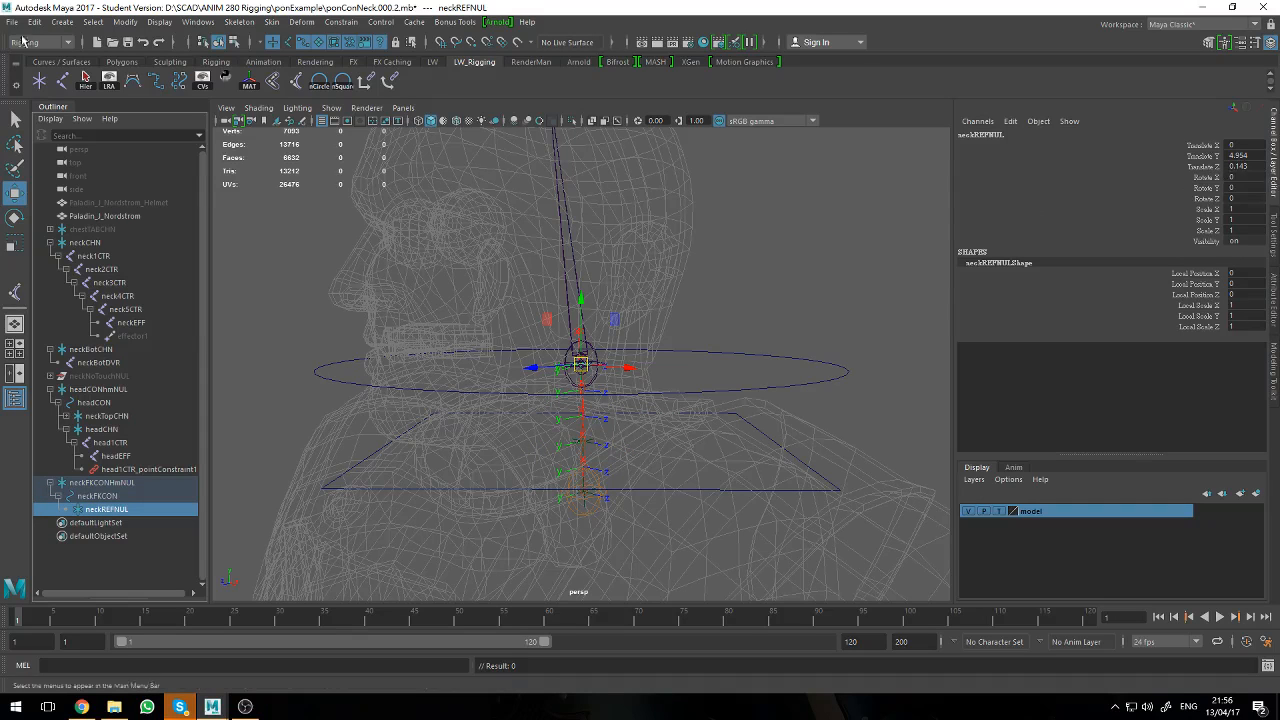
pyautogui.click(64, 22)
pyautogui.moveTo(93, 21)
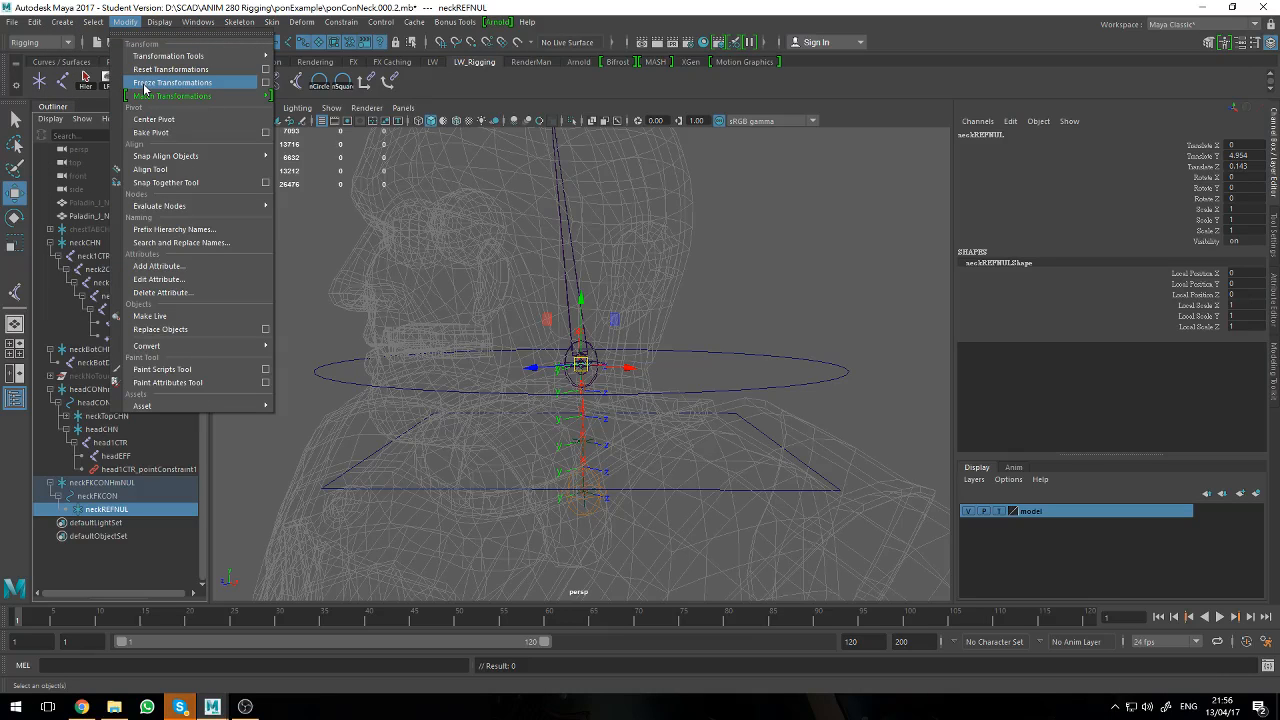
pyautogui.moveTo(149, 94)
pyautogui.click(156, 84)
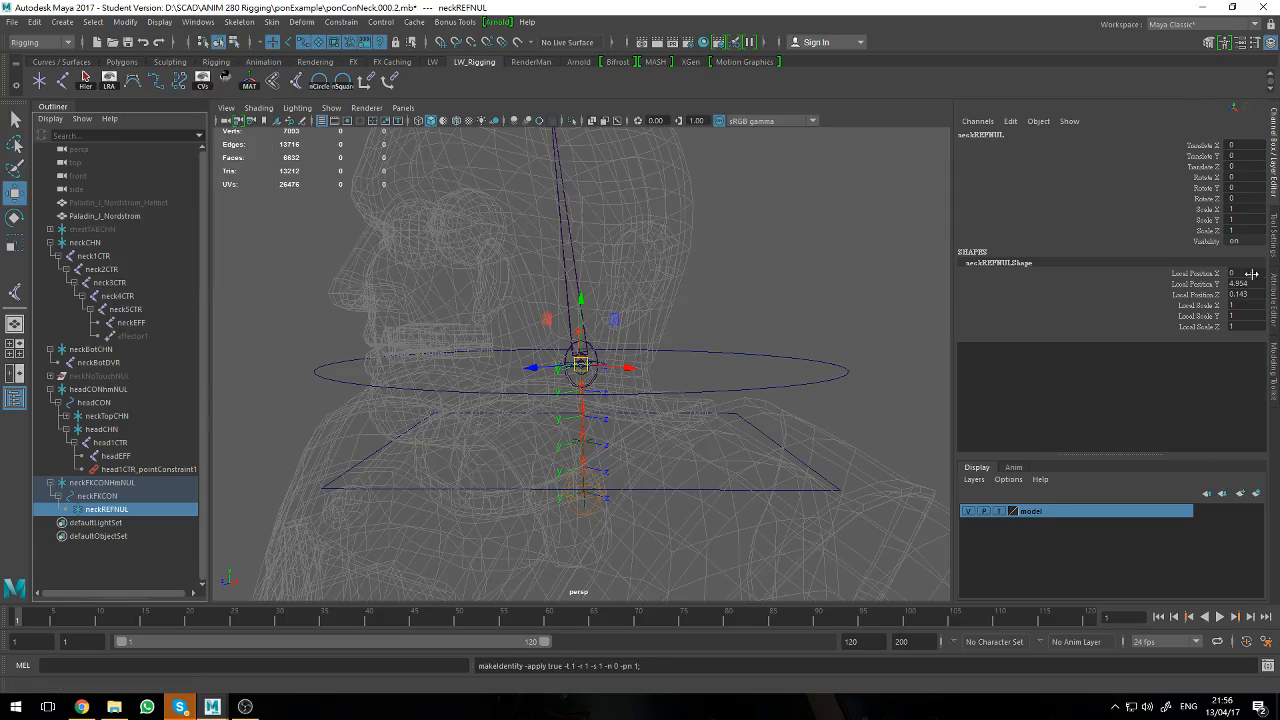
# - Test the neckFKCON control by rotating it 15 degrees around X, cancel the save prompt and undo the rotation
pyautogui.click(800, 291)
pyautogui.keyDown('alt'); pyautogui.moveTo(850, 420); pyautogui.dragTo(850, 397); pyautogui.keyUp('alt')
pyautogui.click(793, 454)
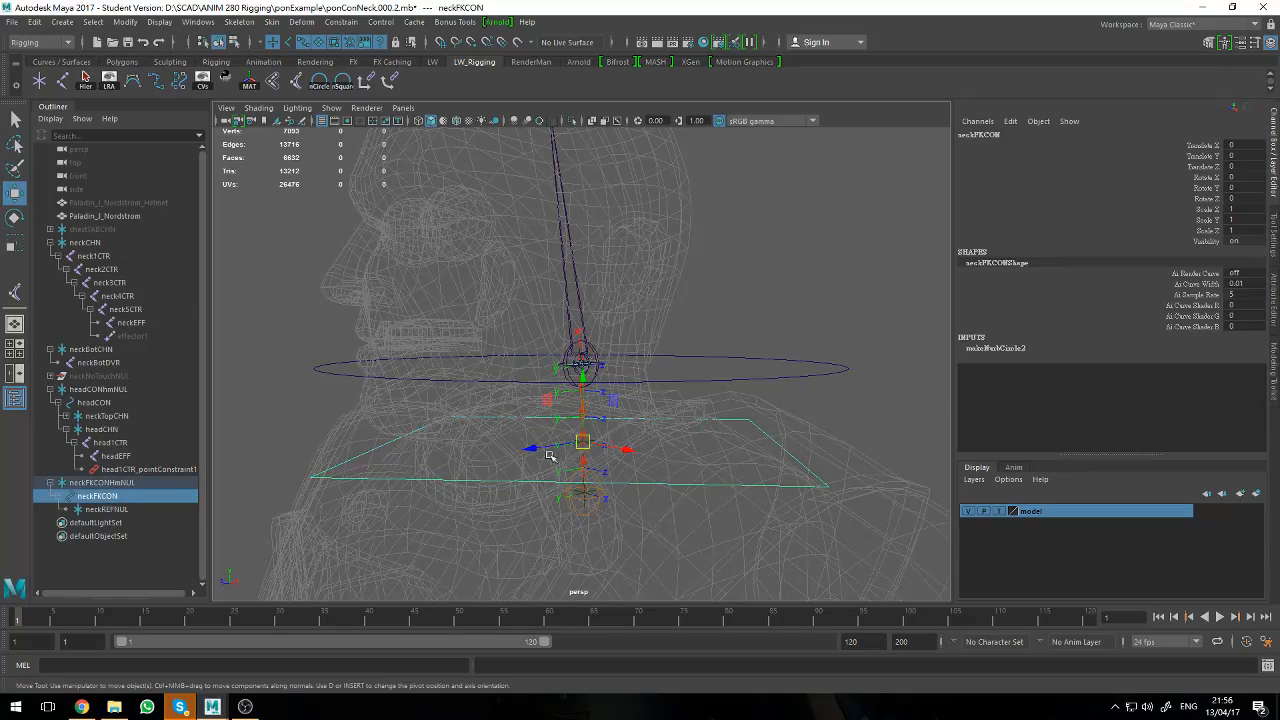
pyautogui.moveTo(636, 468)
pyautogui.keyDown('alt'); pyautogui.mouseDown()
pyautogui.moveTo(651, 498)
pyautogui.moveTo(640, 455)
pyautogui.moveTo(634, 491)
pyautogui.mouseUp(); pyautogui.keyUp('alt')
pyautogui.press('e')
pyautogui.moveTo(551, 410); pyautogui.dragTo(561, 378)
pyautogui.press('q')
pyautogui.hotkey('ctrl', 's')
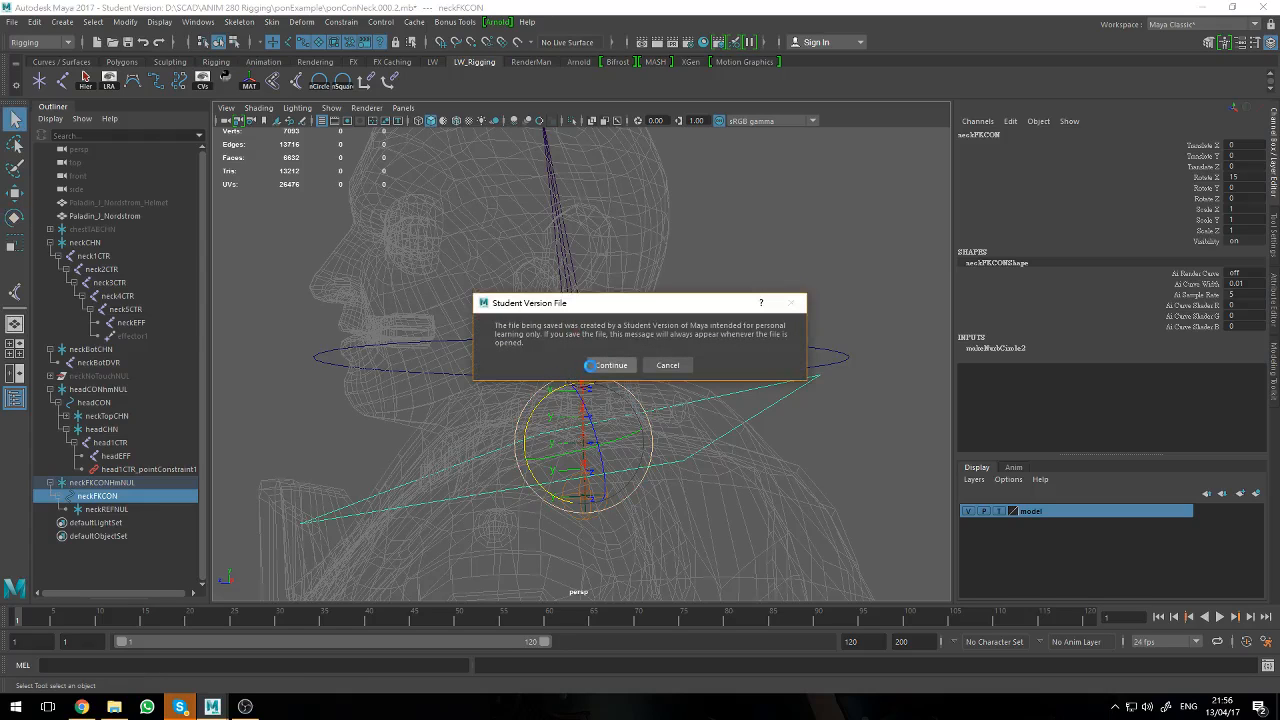
pyautogui.click(667, 365)
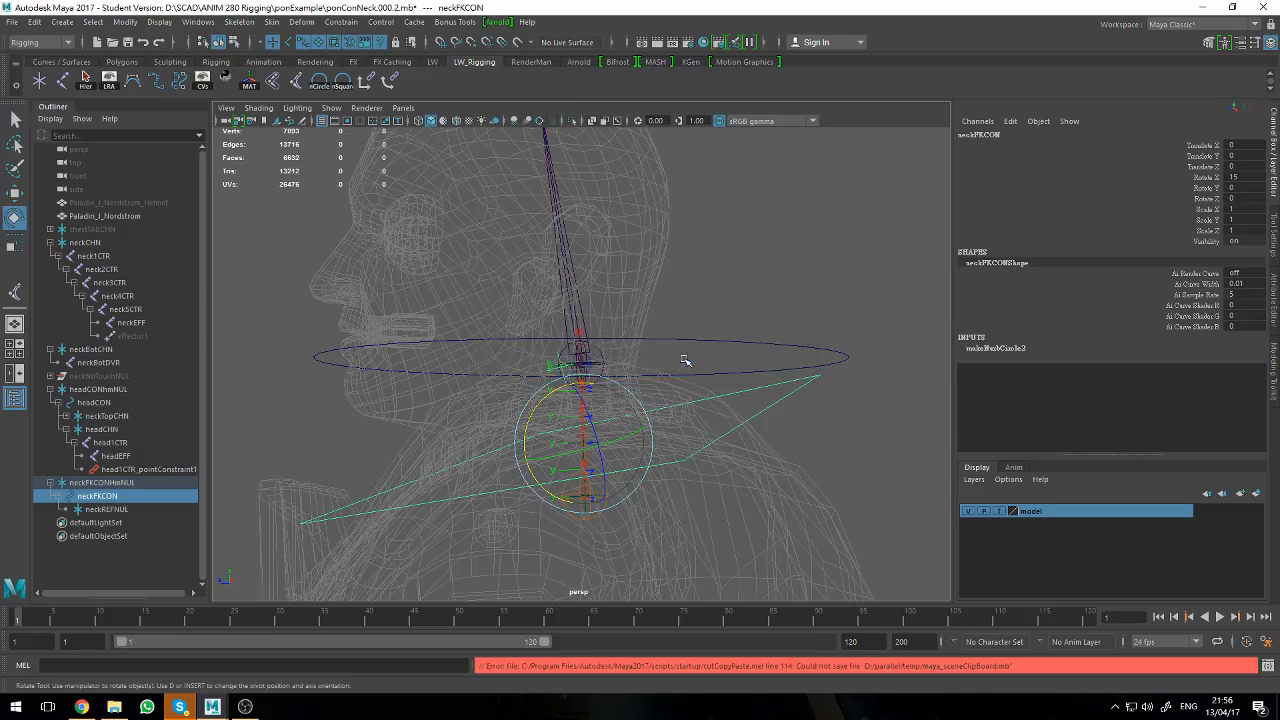
pyautogui.hotkey('ctrl', 'z')
# - Try rotating neckFKCON 30 degrees around X, undo the rotation and clear the selection
pyautogui.press('e')
pyautogui.moveTo(545, 398)
pyautogui.mouseDown()
pyautogui.moveTo(548, 425)
pyautogui.moveTo(550, 381)
pyautogui.mouseUp()
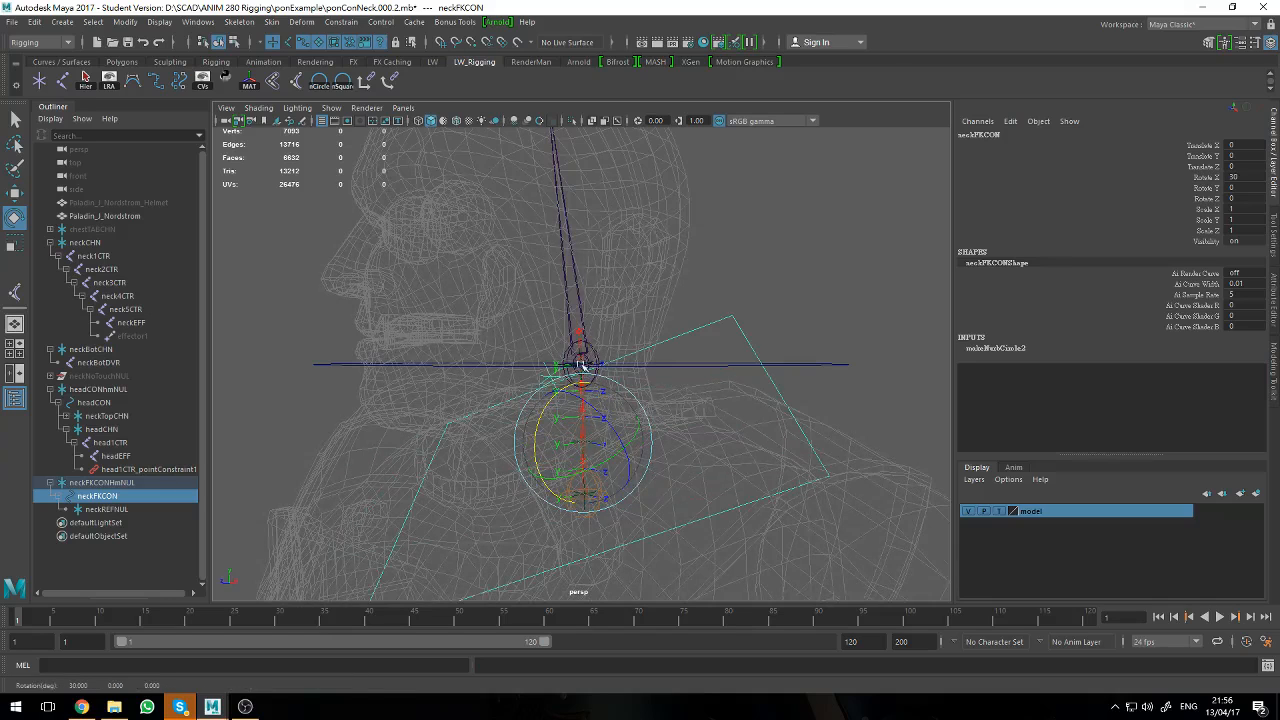
pyautogui.hotkey('ctrl', 'z')
pyautogui.click(771, 334)
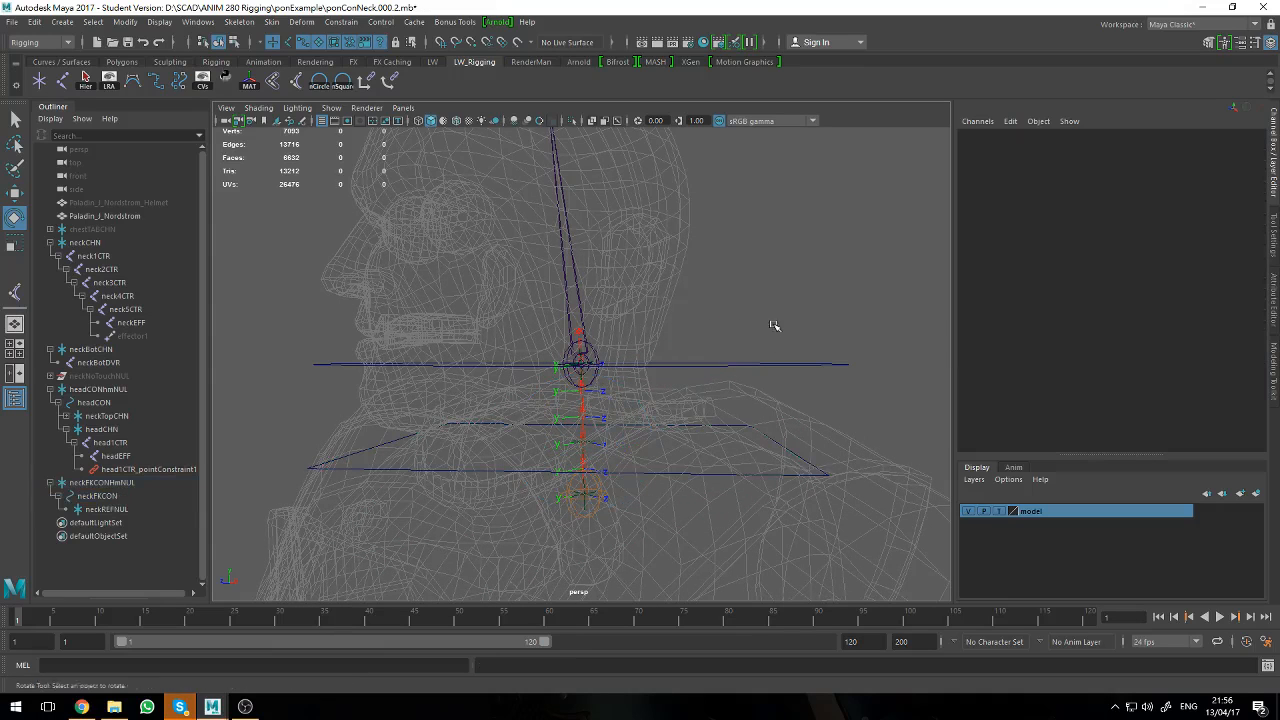
pyautogui.click(796, 474)
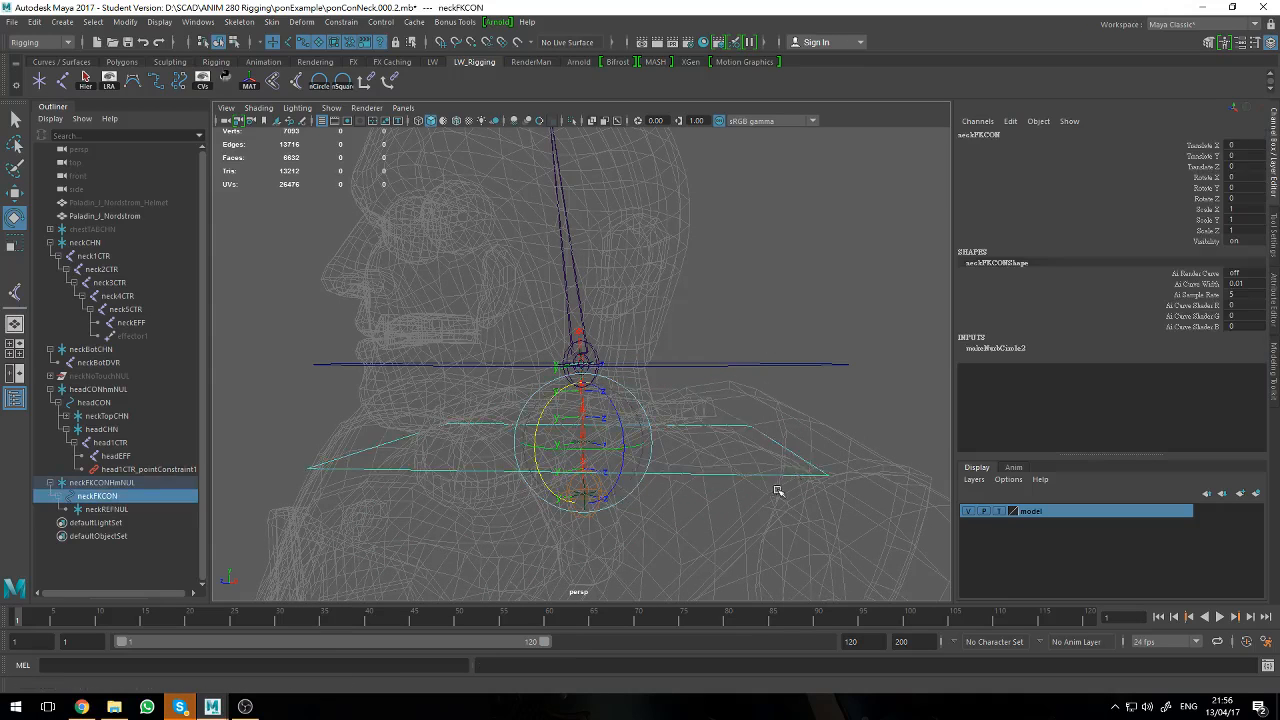
pyautogui.keyDown('alt'); pyautogui.moveTo(777, 491); pyautogui.dragTo(831, 491); pyautogui.keyUp('alt')
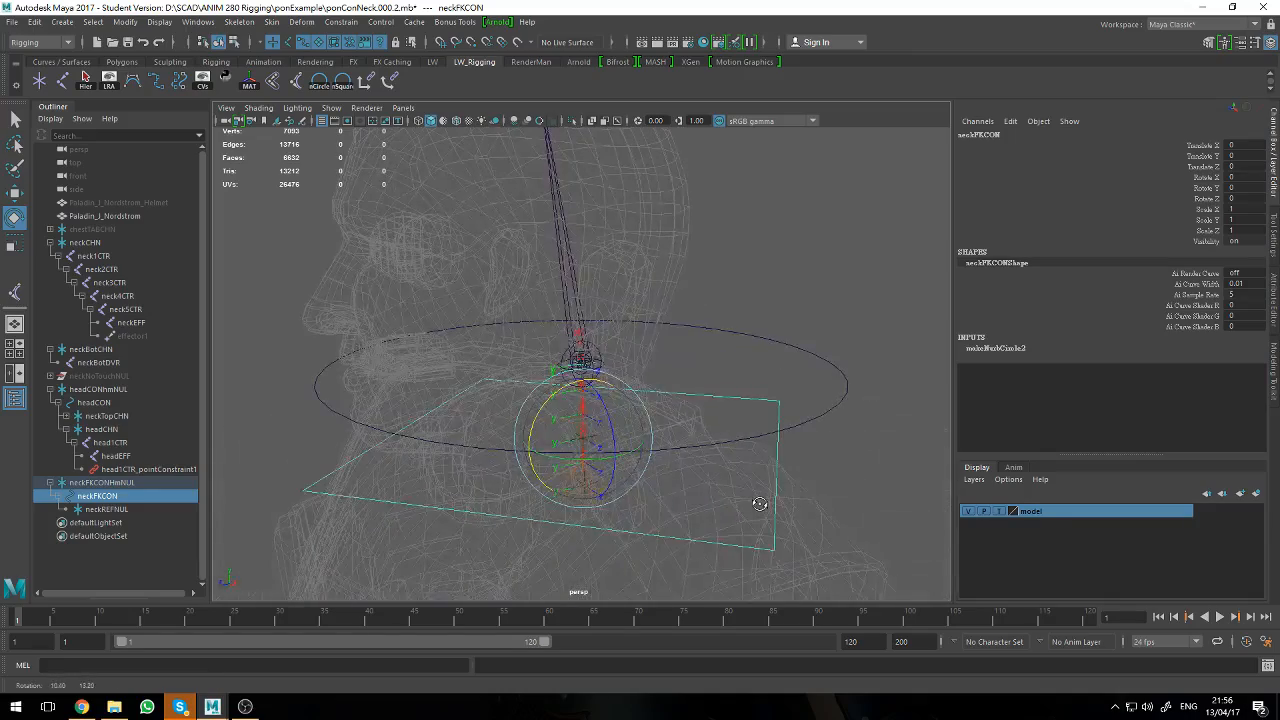
pyautogui.keyDown('alt'); pyautogui.moveTo(765, 527); pyautogui.dragTo(794, 533); pyautogui.keyUp('alt')
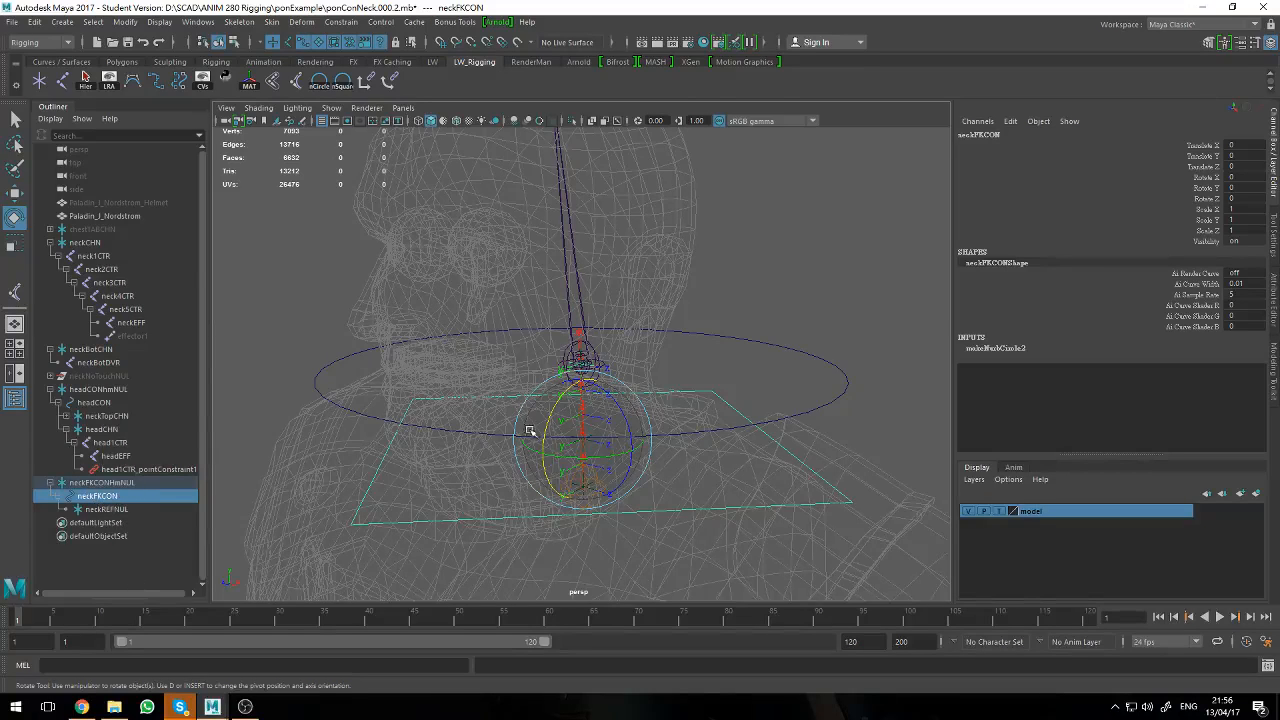
pyautogui.keyDown('alt'); pyautogui.moveTo(720, 543); pyautogui.dragTo(780, 530); pyautogui.keyUp('alt')
pyautogui.click(98, 571)
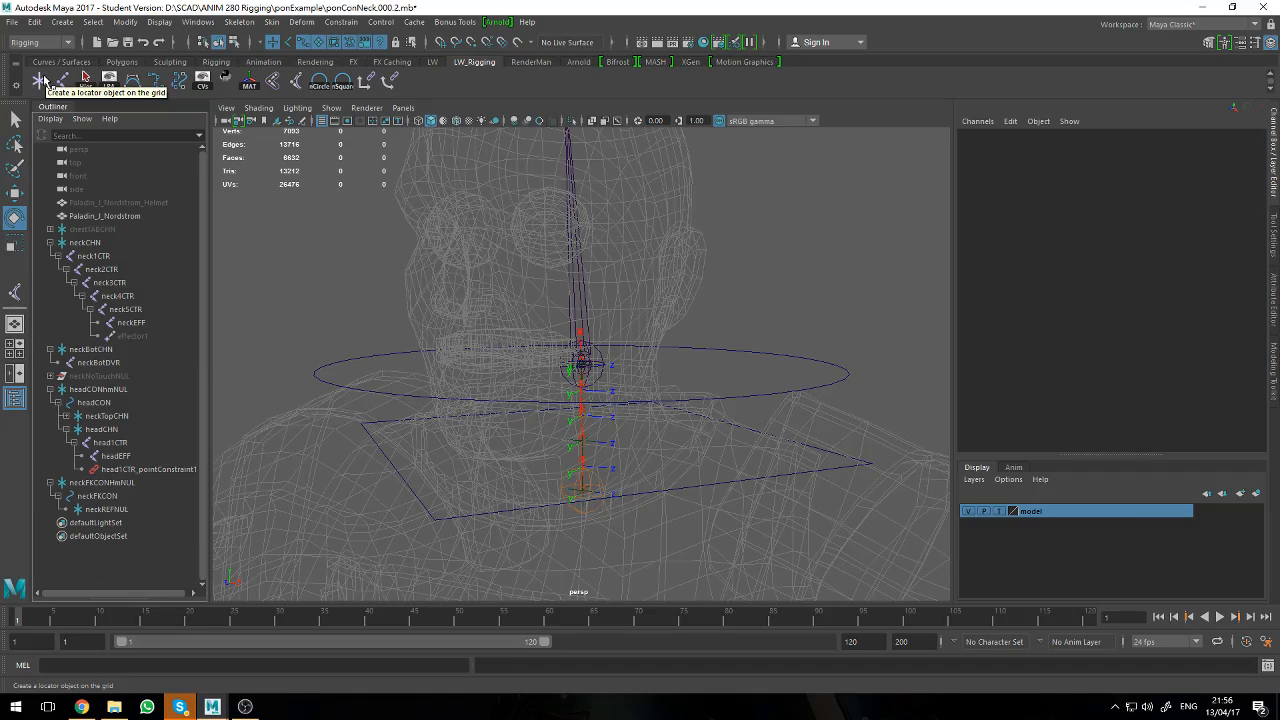
# - Create a new locator on the grid and name it neckSpaceNUL
pyautogui.click(42, 80)
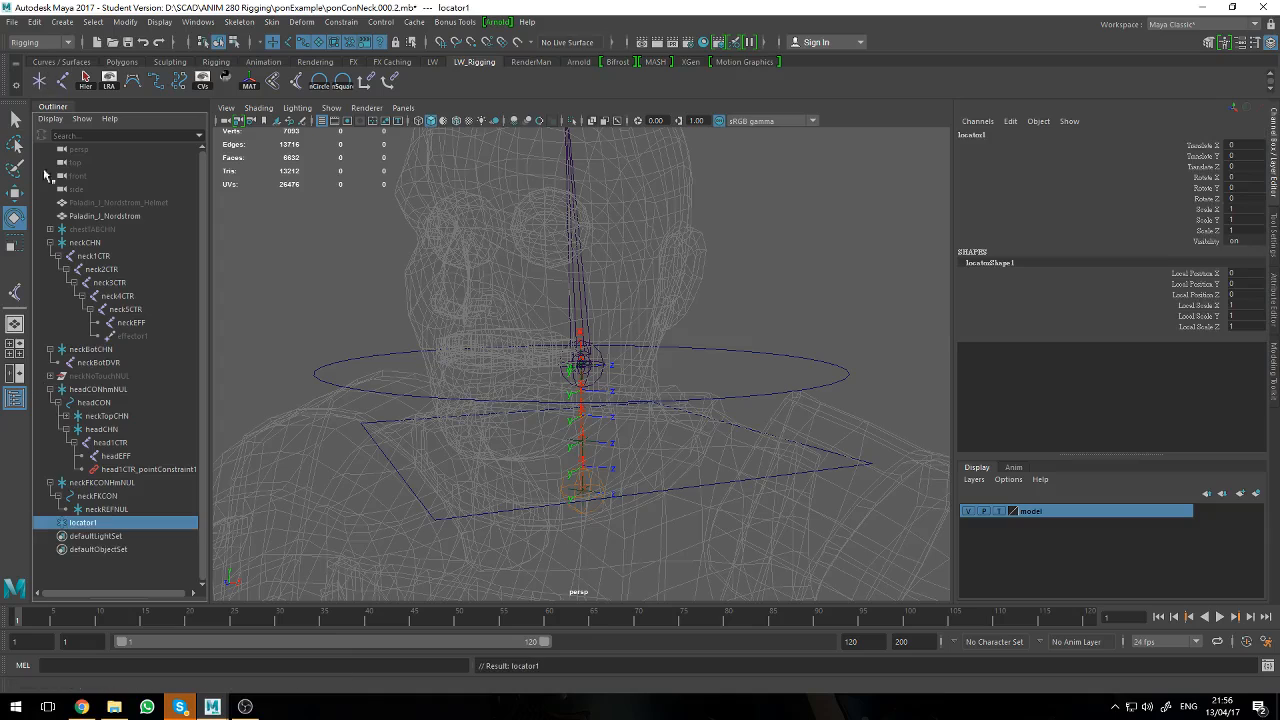
pyautogui.doubleClick(88, 523)
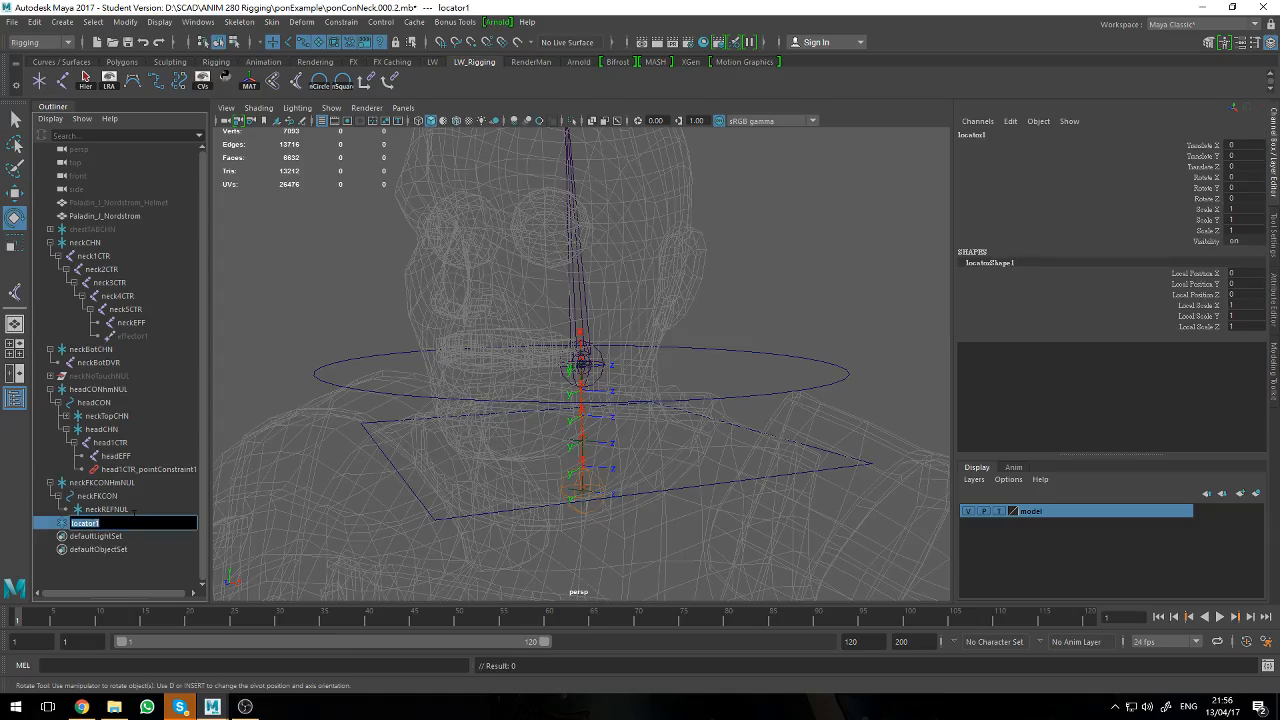
pyautogui.write('neckSpaceNUL')
pyautogui.press('Return')
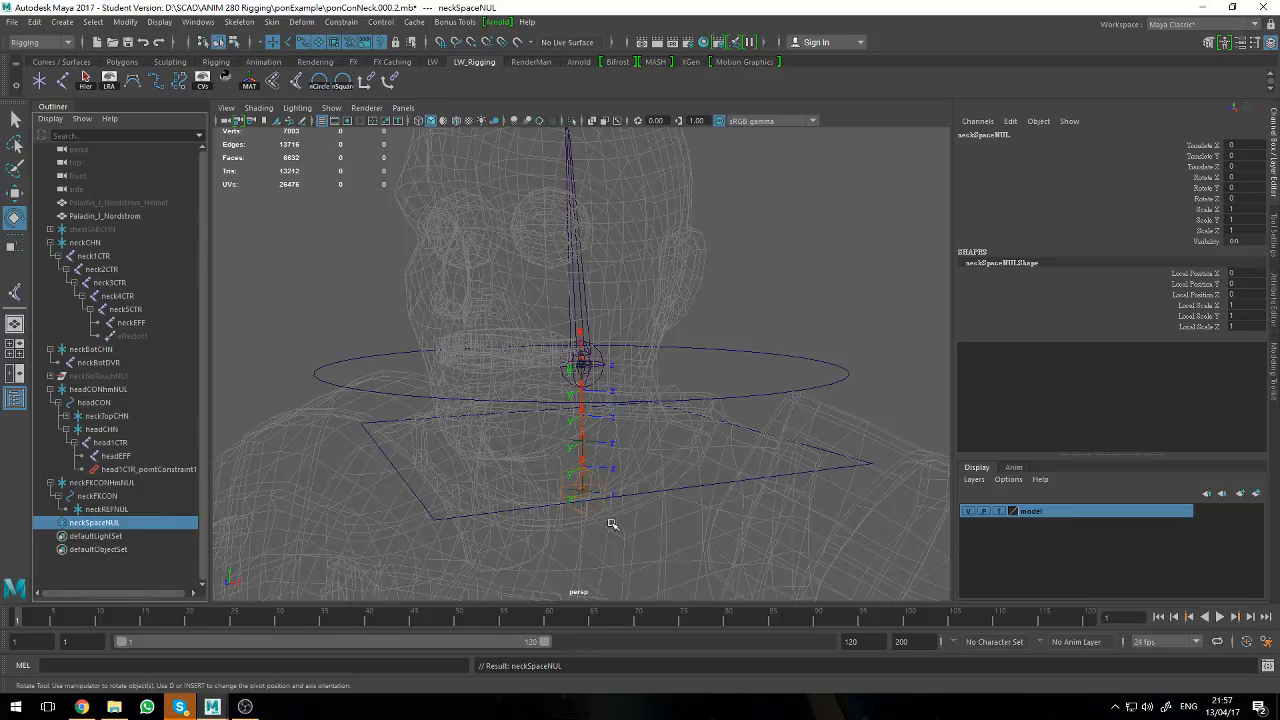
# - Snap neckSpaceNUL to the joint at the base of the head, at Translate Y 154.36 and Translate Z -7.672
pyautogui.scroll(-5, 620, 524)
pyautogui.keyDown('alt'); pyautogui.moveTo(630, 528); pyautogui.dragTo(623, 229, button='middle'); pyautogui.keyUp('alt')
pyautogui.scroll(-7, 626, 449)
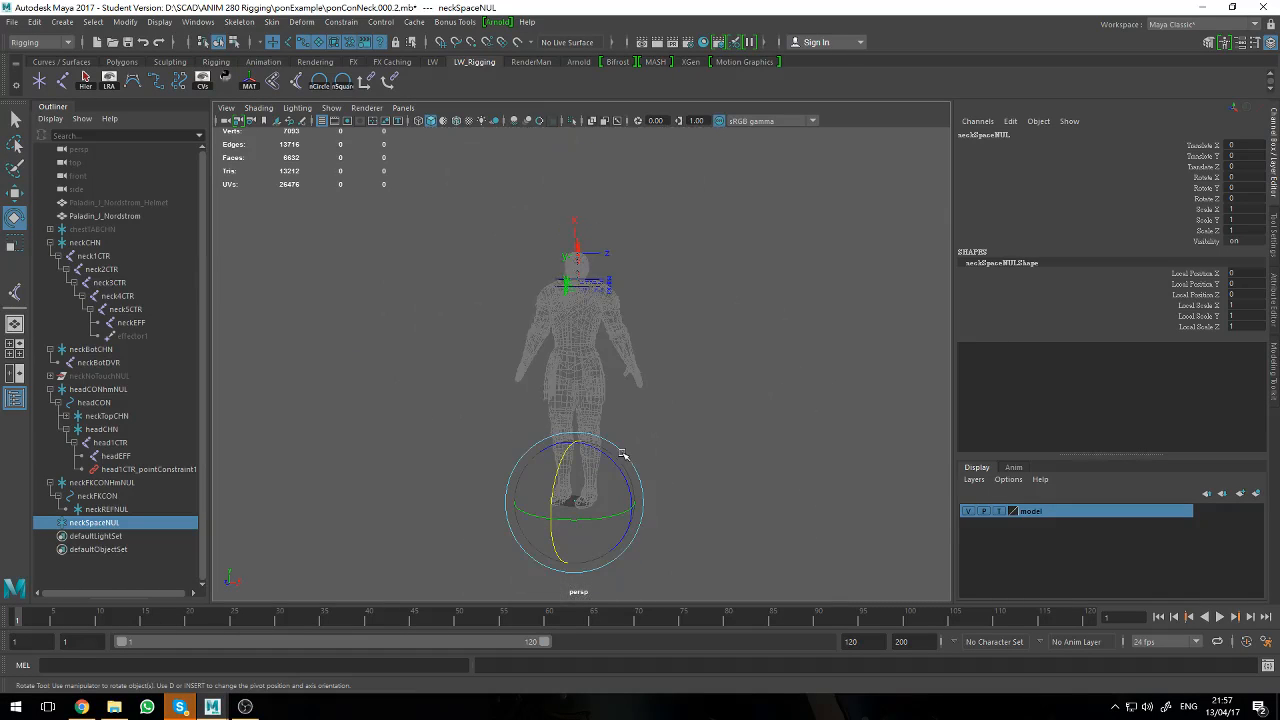
pyautogui.press('w')
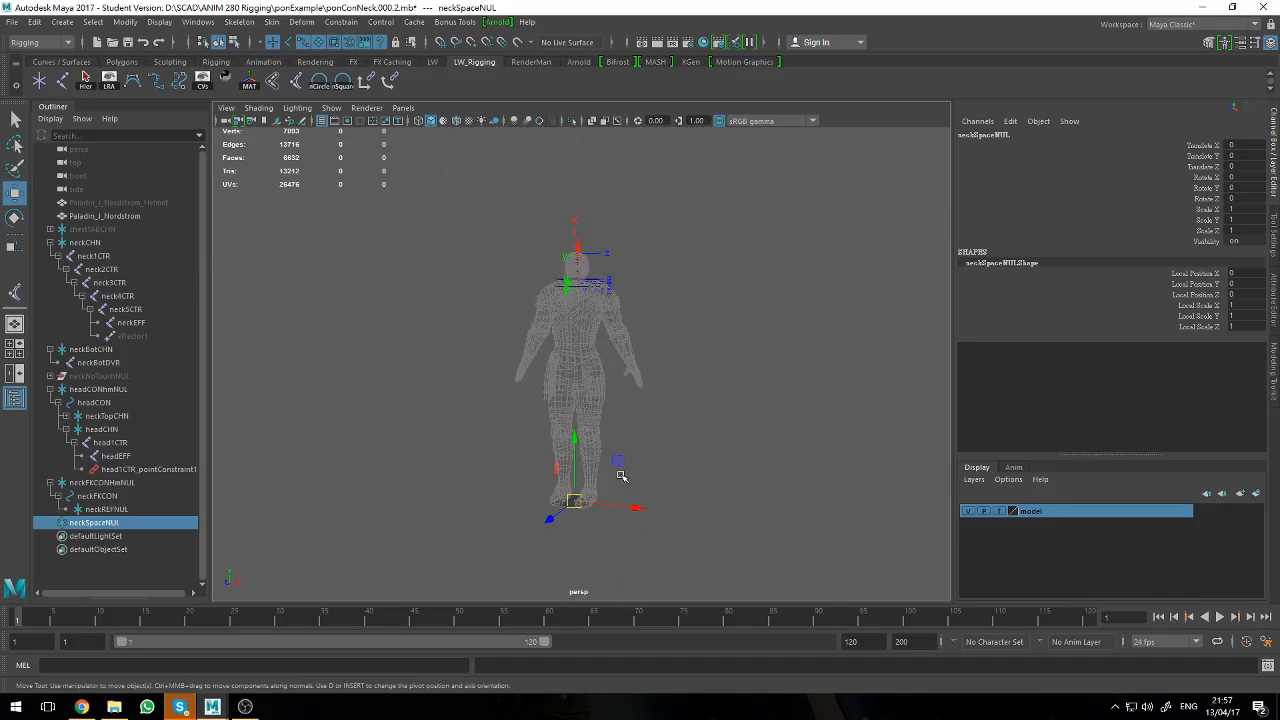
pyautogui.moveTo(575, 500); pyautogui.dragTo(577, 280)
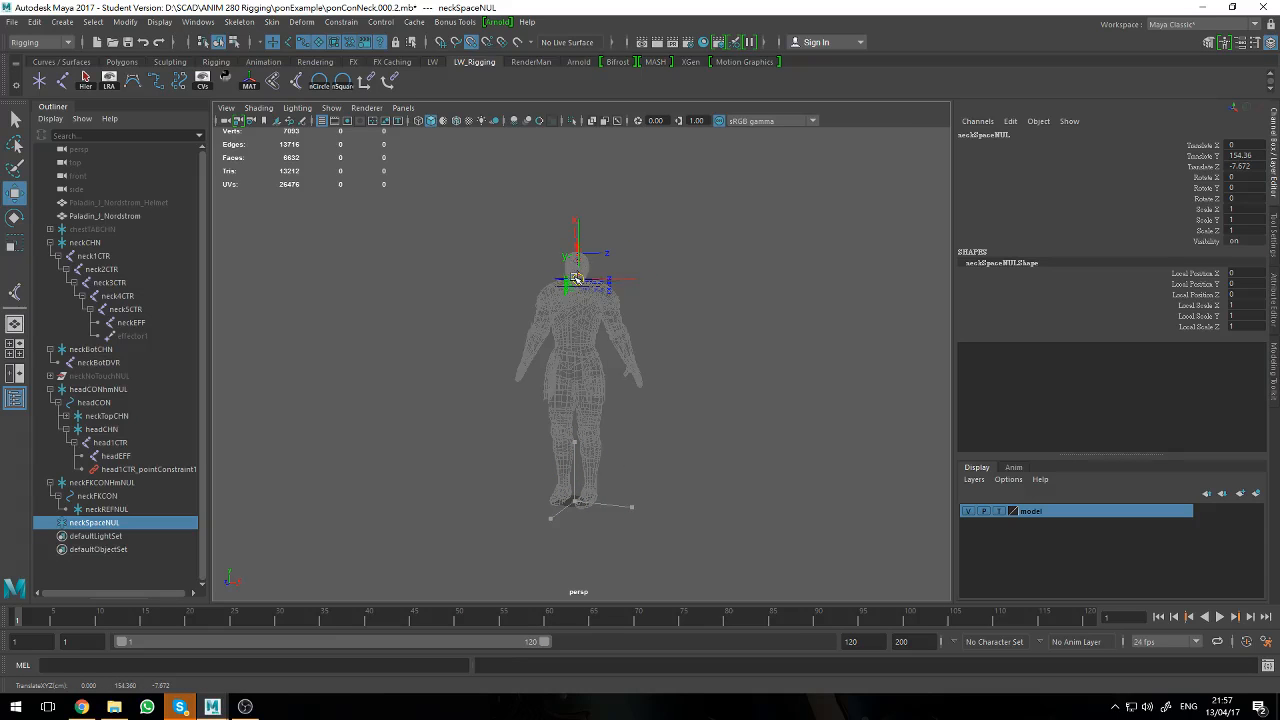
pyautogui.scroll(7, 604, 306)
pyautogui.keyDown('alt'); pyautogui.moveTo(606, 309); pyautogui.dragTo(616, 489, button='middle'); pyautogui.keyUp('alt')
pyautogui.scroll(6, 620, 424)
pyautogui.keyDown('alt'); pyautogui.moveTo(622, 398); pyautogui.dragTo(620, 477, button='middle'); pyautogui.keyUp('alt')
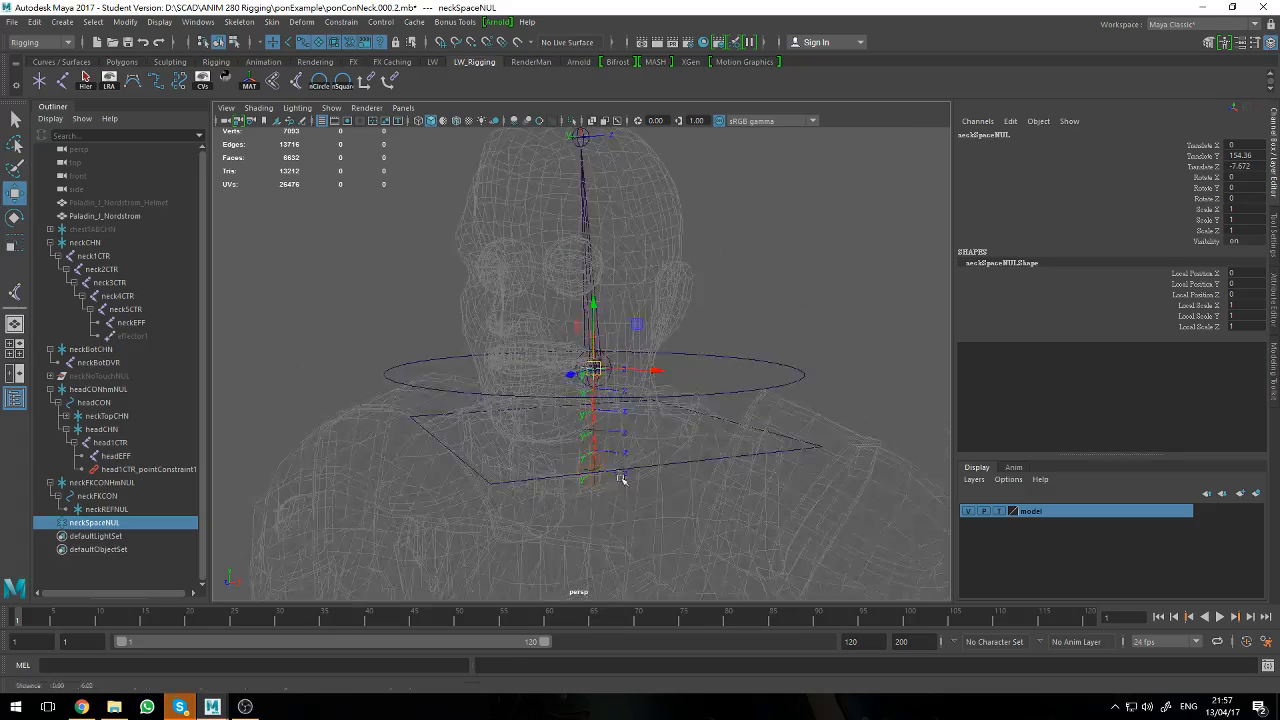
pyautogui.scroll(5, 634, 470)
pyautogui.moveTo(648, 478)
pyautogui.keyDown('alt'); pyautogui.mouseDown()
pyautogui.moveTo(632, 474)
pyautogui.moveTo(628, 488)
pyautogui.mouseUp(); pyautogui.keyUp('alt')
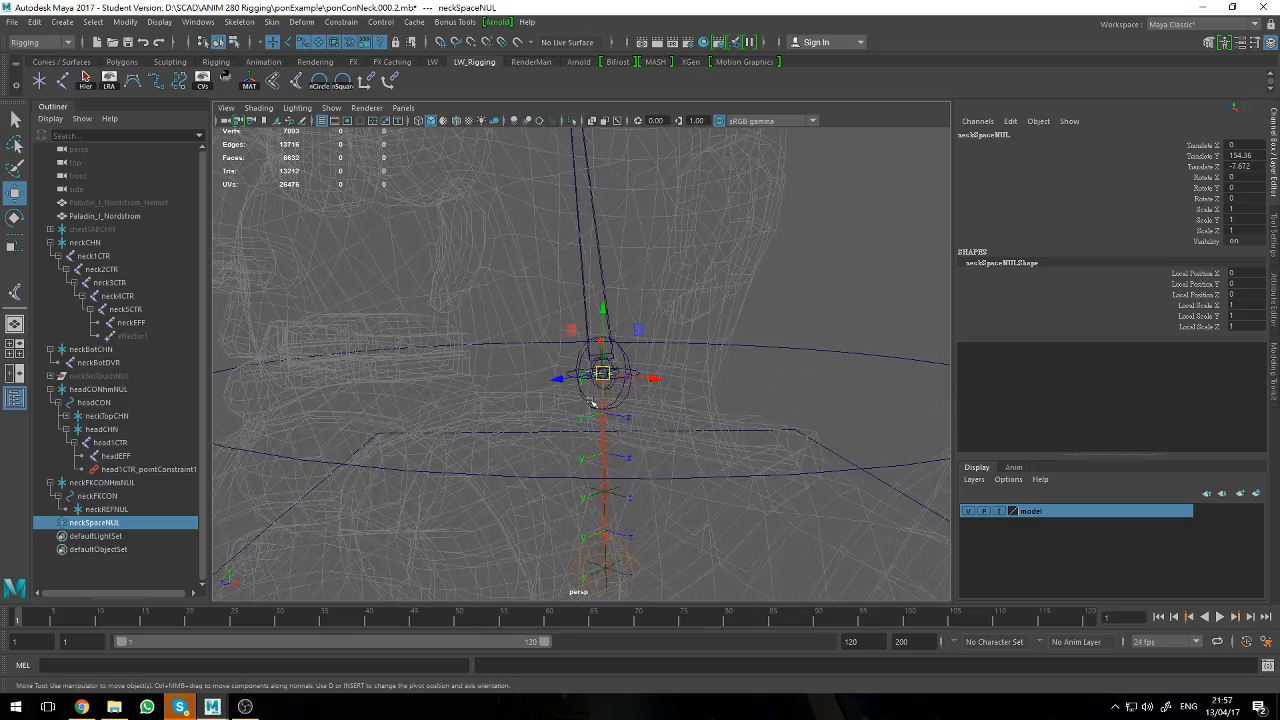
# - Compare neckSpaceNUL with neckREFNUL and duplicate neckSpaceNUL twice
pyautogui.click(112, 510)
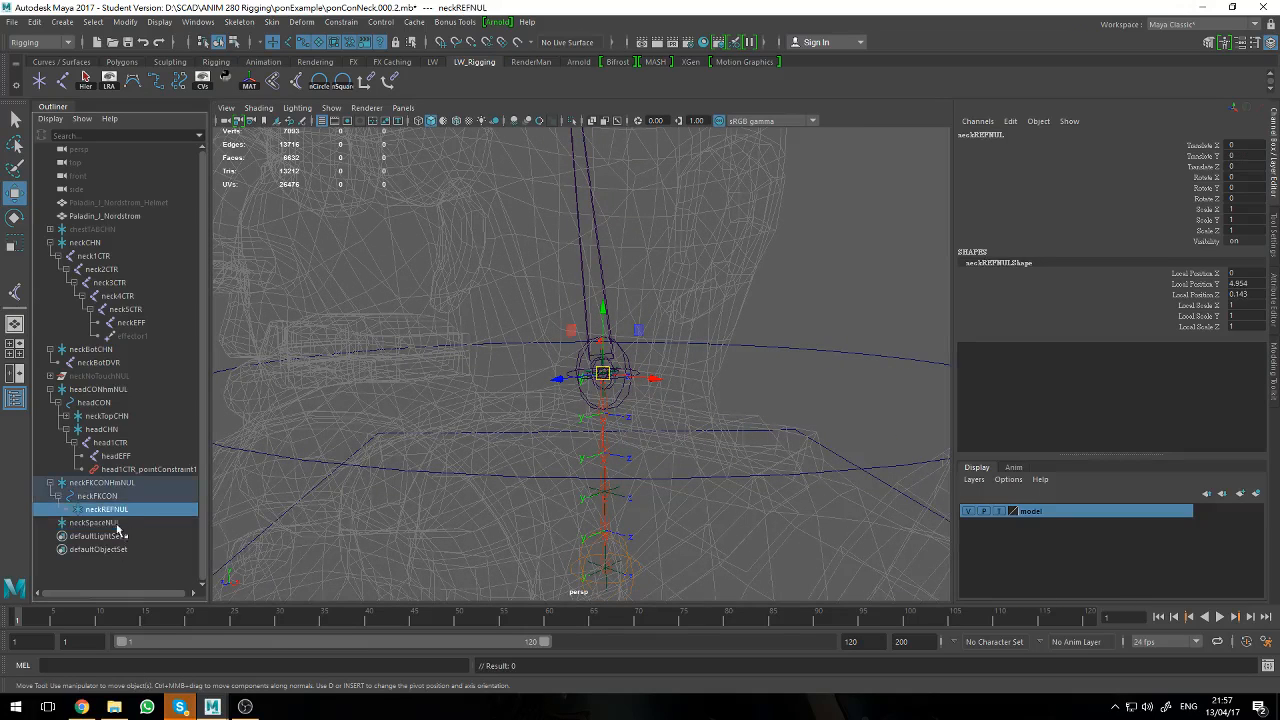
pyautogui.click(119, 523)
pyautogui.click(121, 510)
pyautogui.click(123, 521)
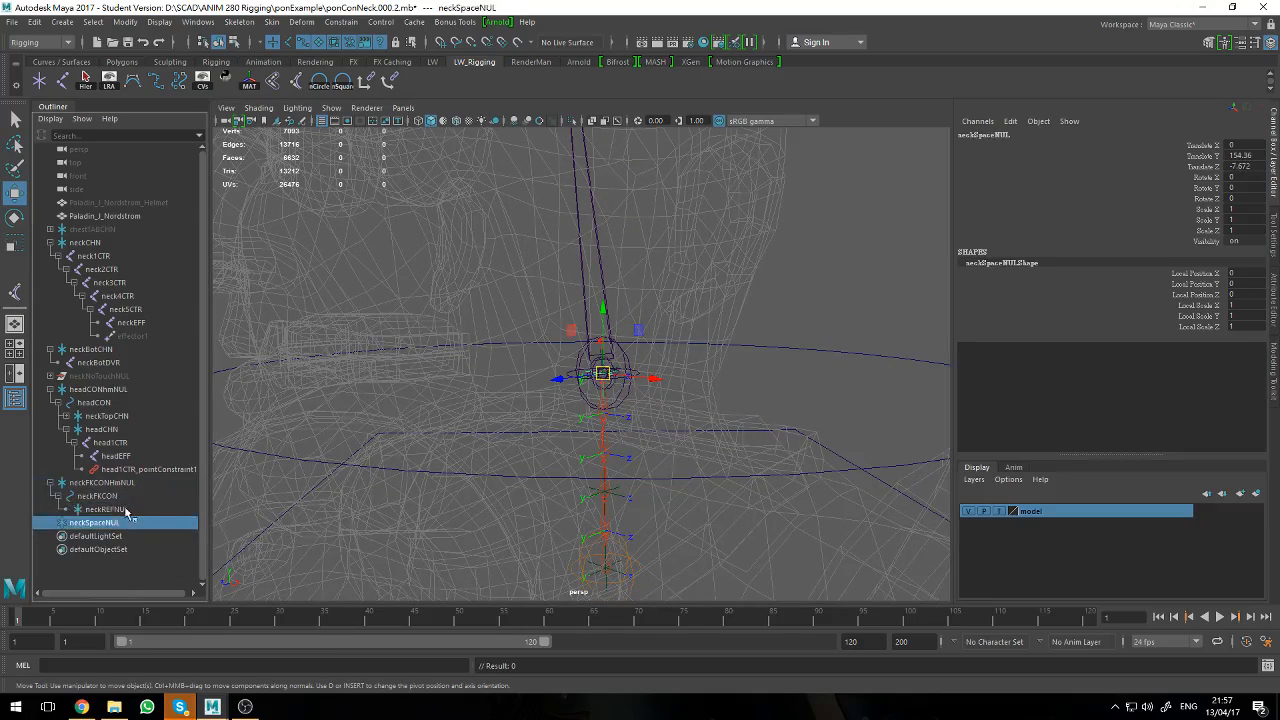
pyautogui.click(126, 510)
pyautogui.click(127, 523)
pyautogui.hotkey('ctrl', 'd')
pyautogui.hotkey('ctrl', 'd')
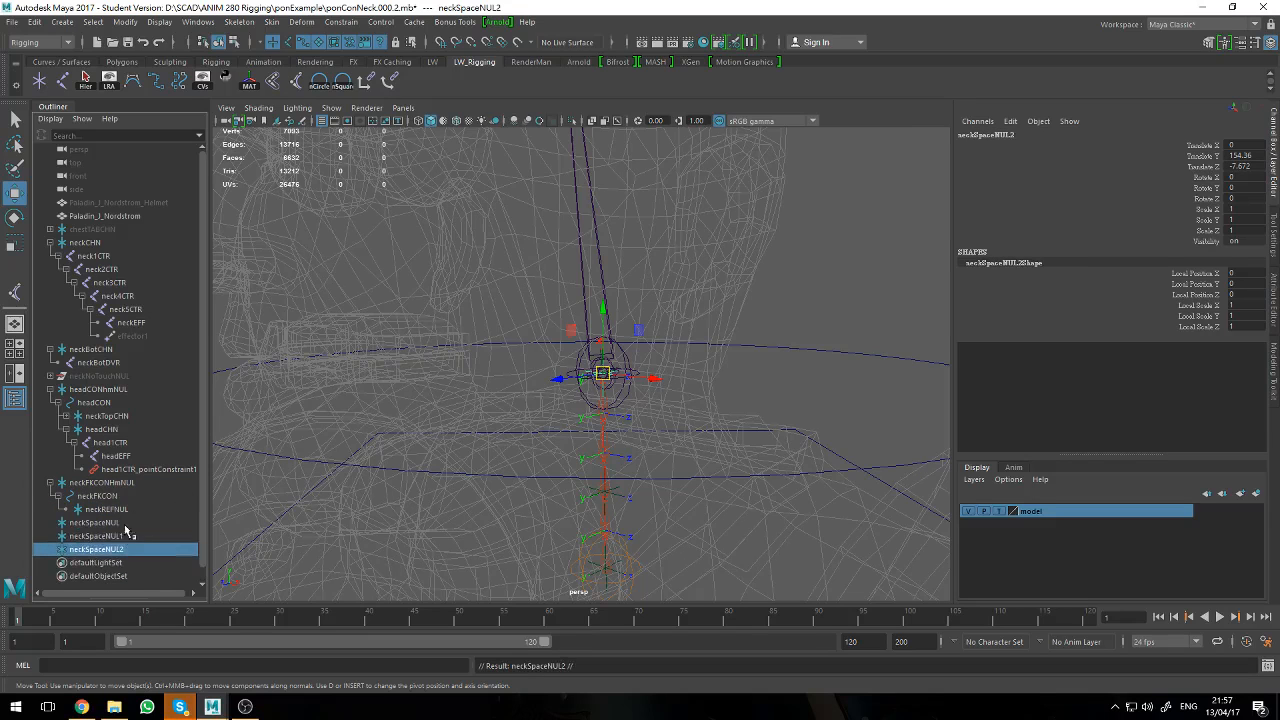
# - Rename the two neckSpaceNUL duplicates neckWorldNUL and neckLocalNUL
pyautogui.doubleClick(124, 537)
pyautogui.moveTo(88, 537); pyautogui.dragTo(143, 545)
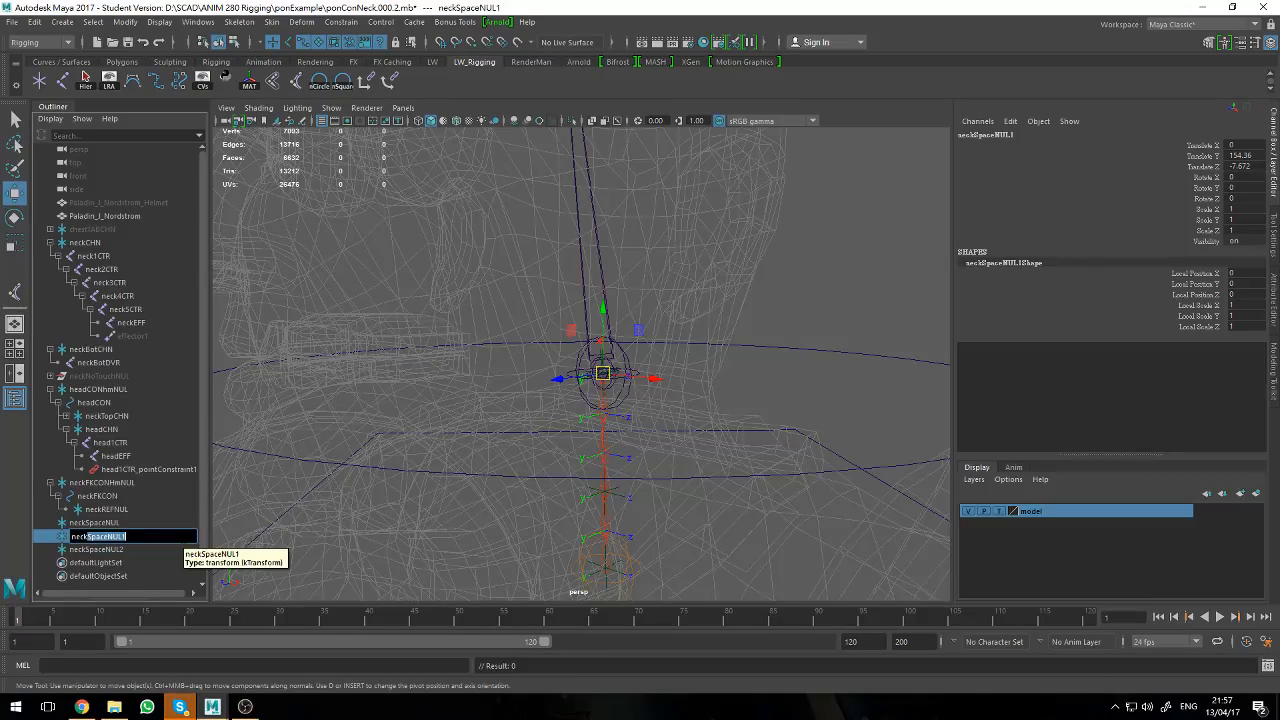
pyautogui.write('World')
pyautogui.doubleClick(91, 549)
pyautogui.click(91, 550)
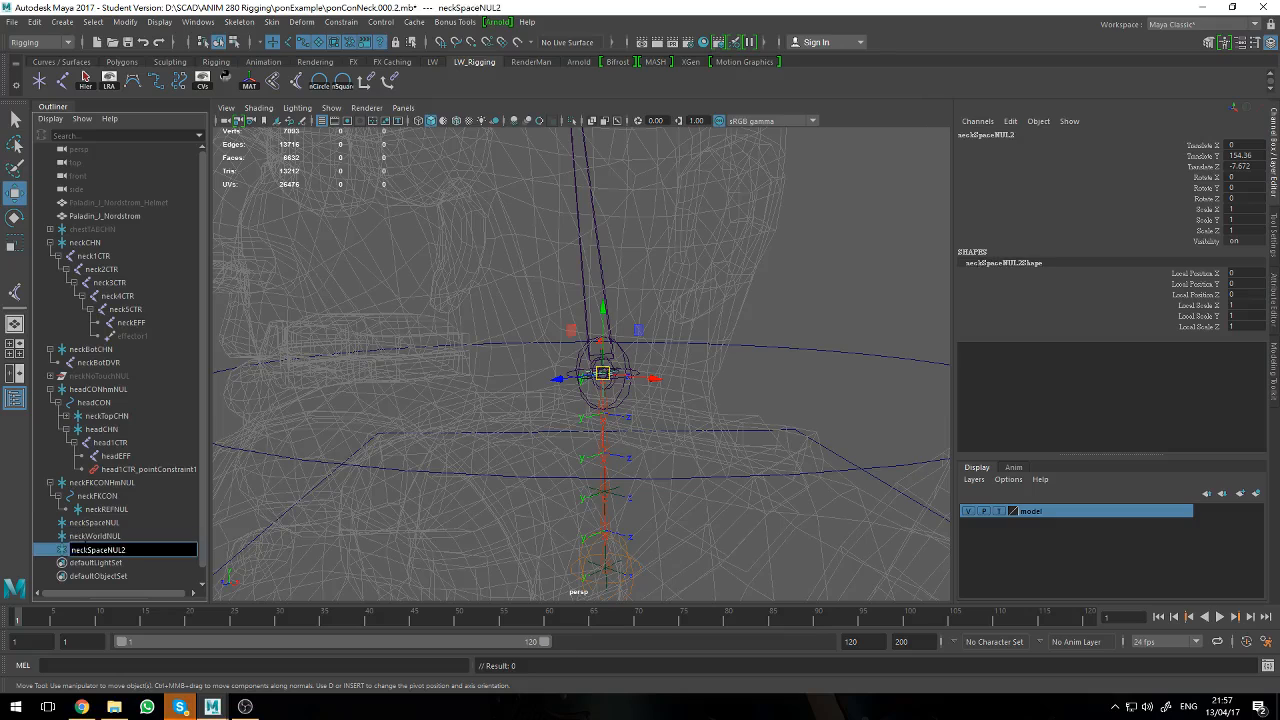
pyautogui.moveTo(88, 550); pyautogui.dragTo(213, 537)
pyautogui.write('LO')
pyautogui.press('Return')
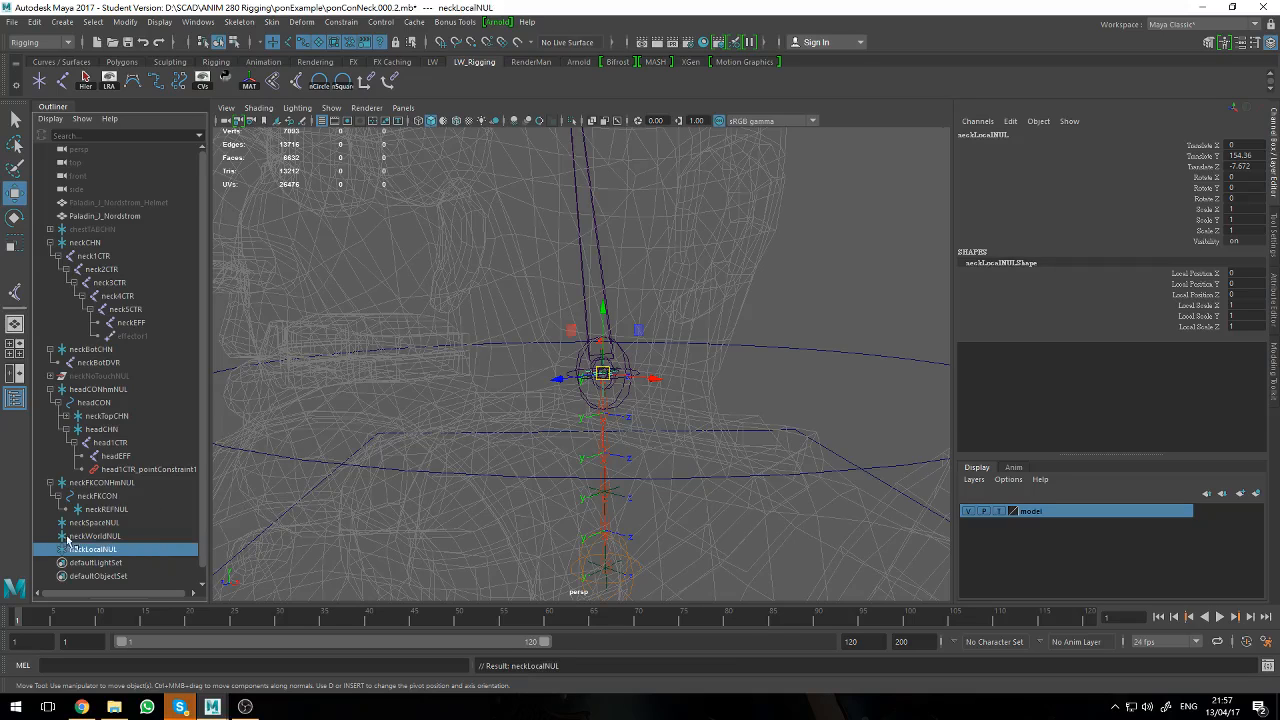
# - Parent neckWorldNUL and neckLocalNUL under neckSpaceNUL and expand the group in the hierarchy
pyautogui.click(112, 537)
pyautogui.click(110, 550)
pyautogui.click(117, 537)
pyautogui.moveTo(117, 537); pyautogui.dragTo(95, 523, button='middle')
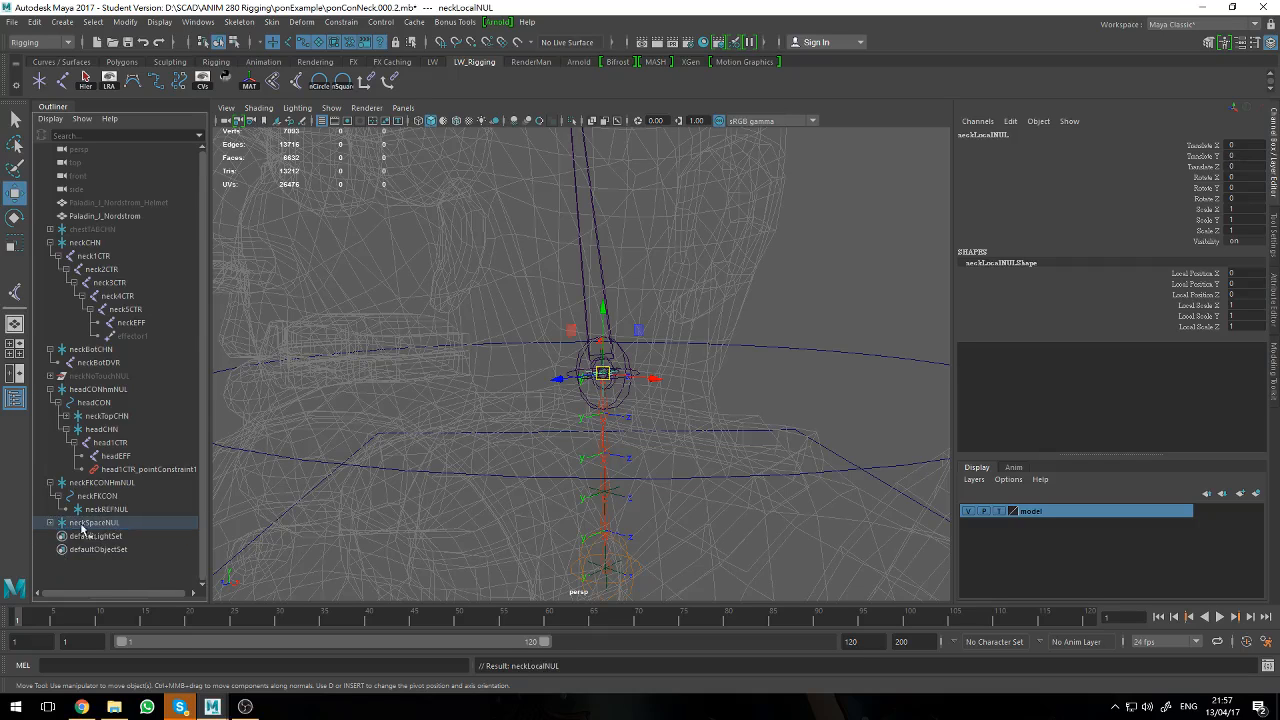
pyautogui.click(51, 523)
# - Examine the transform values of neckSpaceNUL and its children neckWorldNUL and neckLocalNUL
pyautogui.click(106, 536)
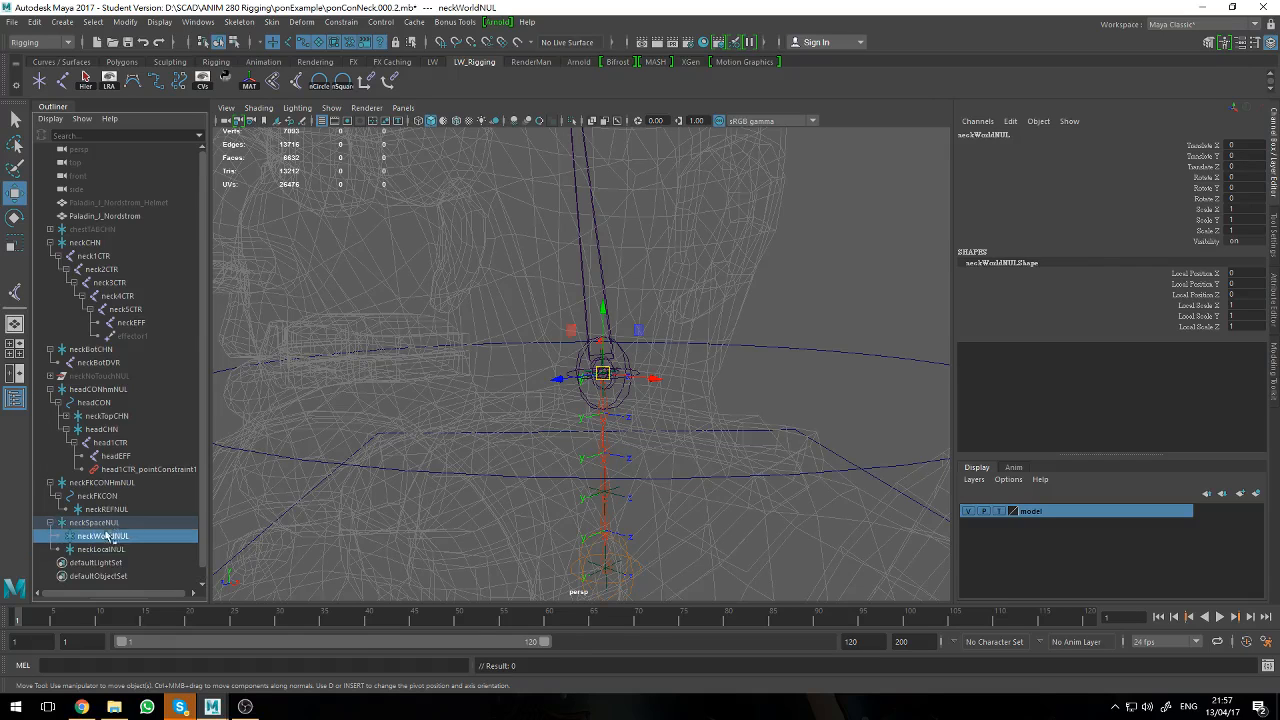
pyautogui.click(107, 525)
pyautogui.click(116, 538)
pyautogui.click(117, 549)
pyautogui.click(119, 536)
pyautogui.click(115, 550)
pyautogui.click(119, 537)
pyautogui.click(122, 523)
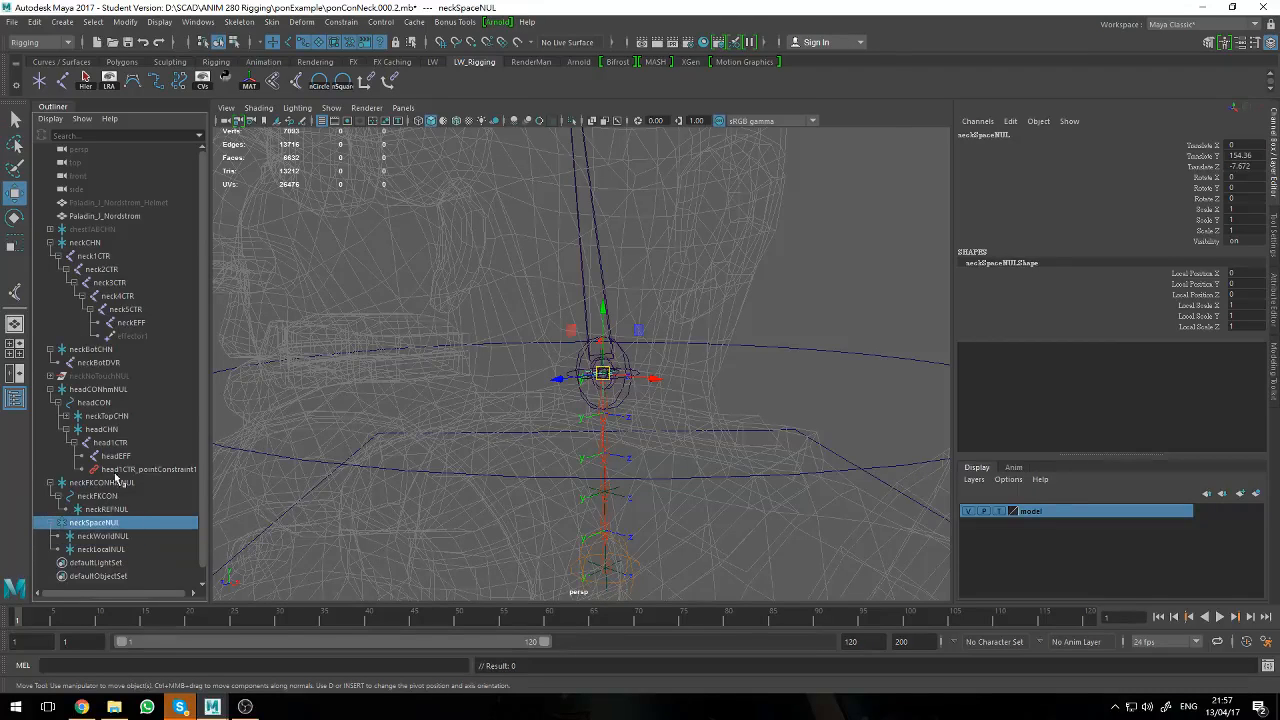
pyautogui.click(117, 484)
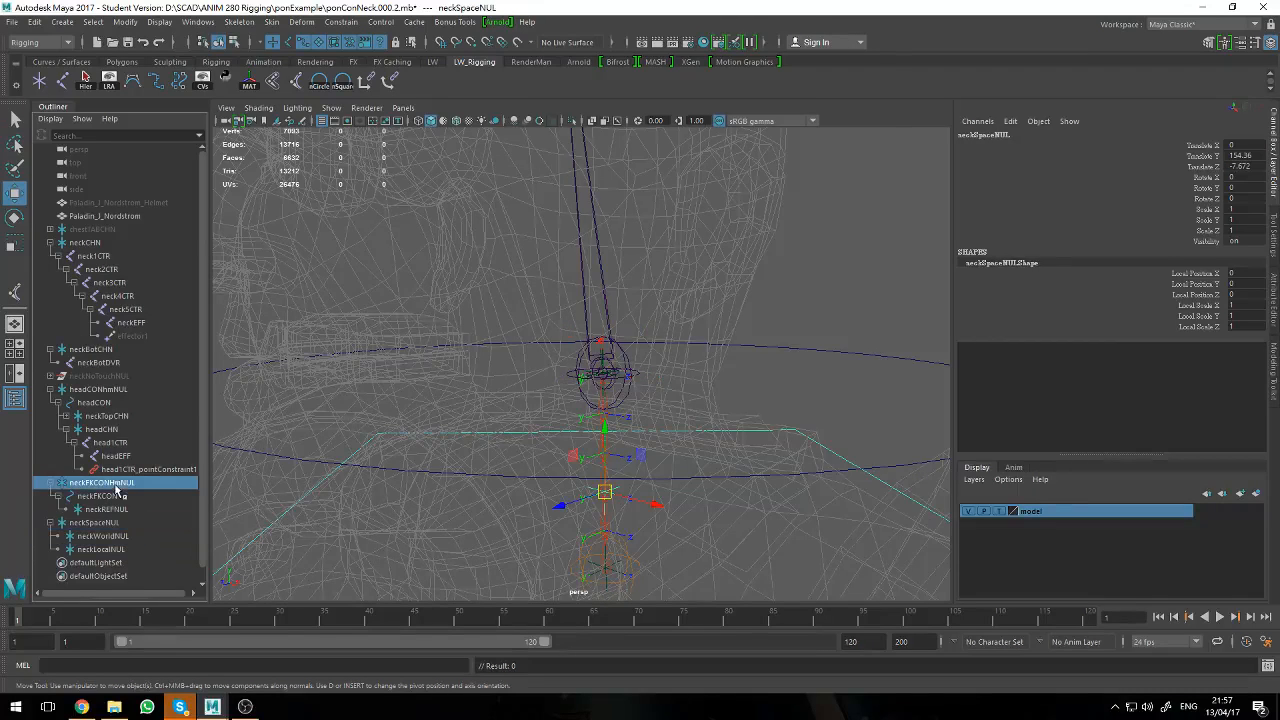
# - Clear the selection and save an incremented version of the scene, accepting the student version notice
pyautogui.click(843, 337)
pyautogui.press('f')
pyautogui.keyDown('alt'); pyautogui.moveTo(838, 335); pyautogui.dragTo(854, 352); pyautogui.keyUp('alt')
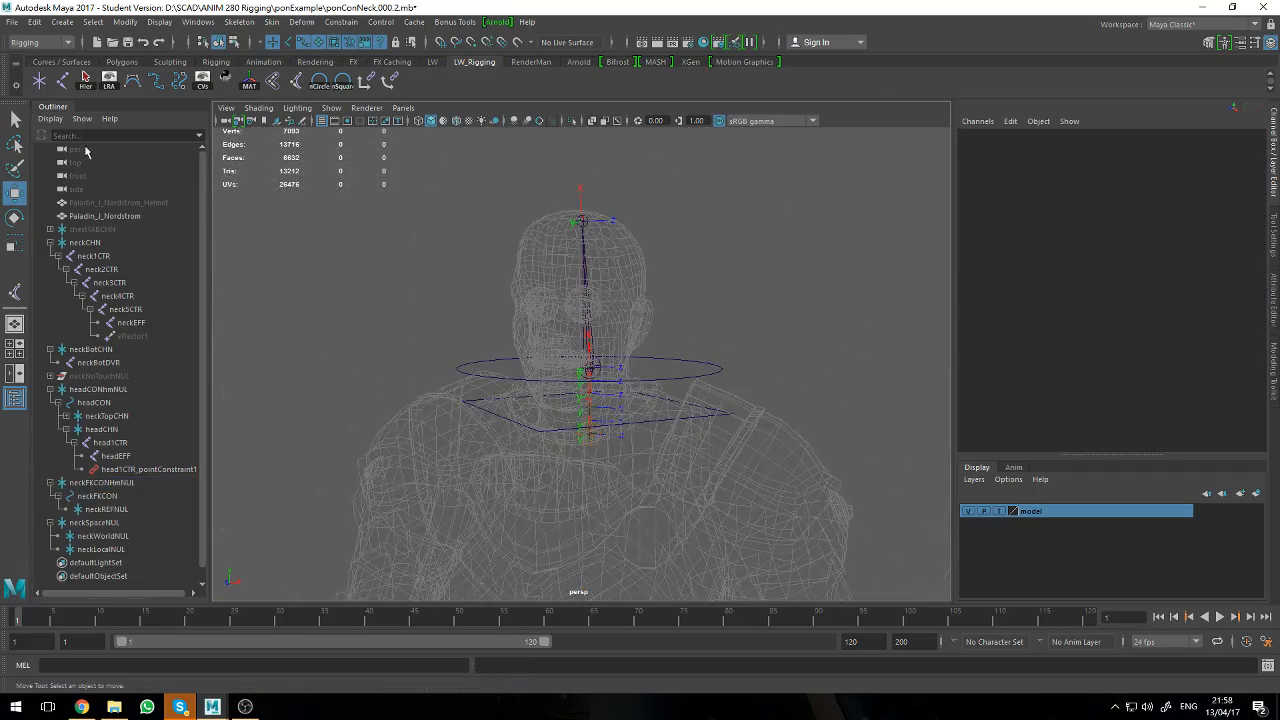
pyautogui.click(13, 23)
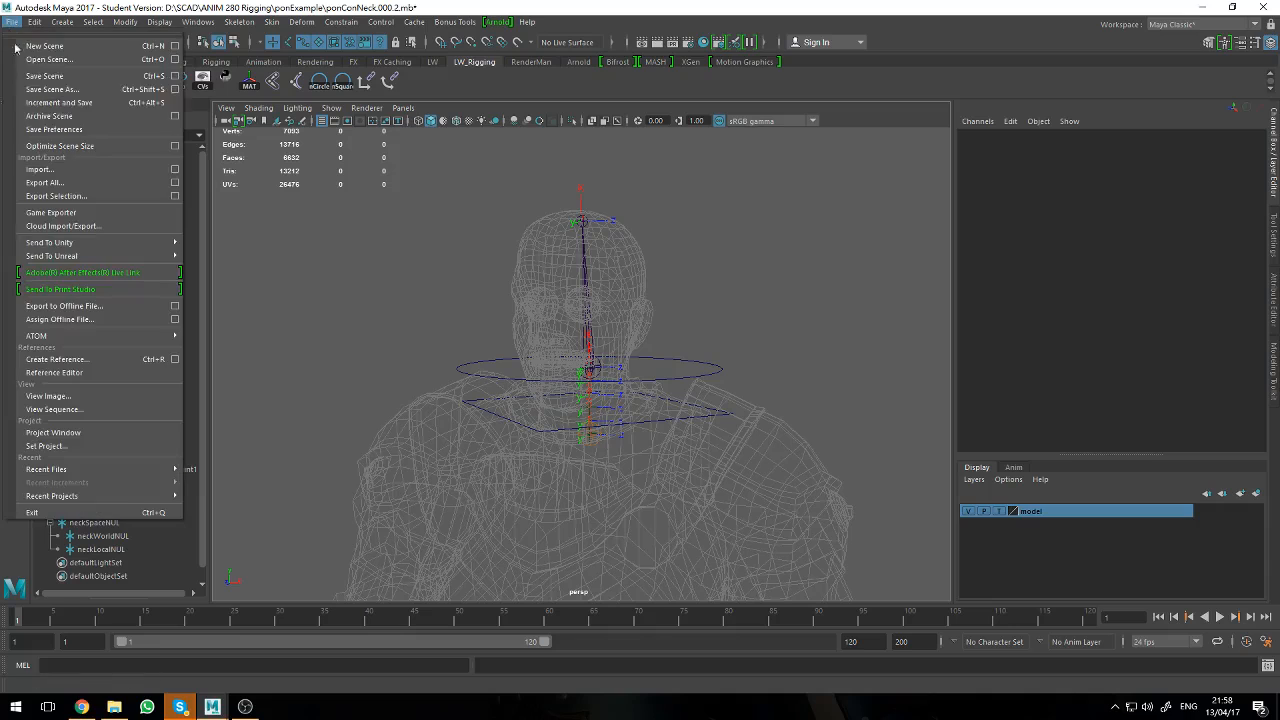
pyautogui.click(59, 102)
pyautogui.click(611, 365)
pyautogui.press('w')
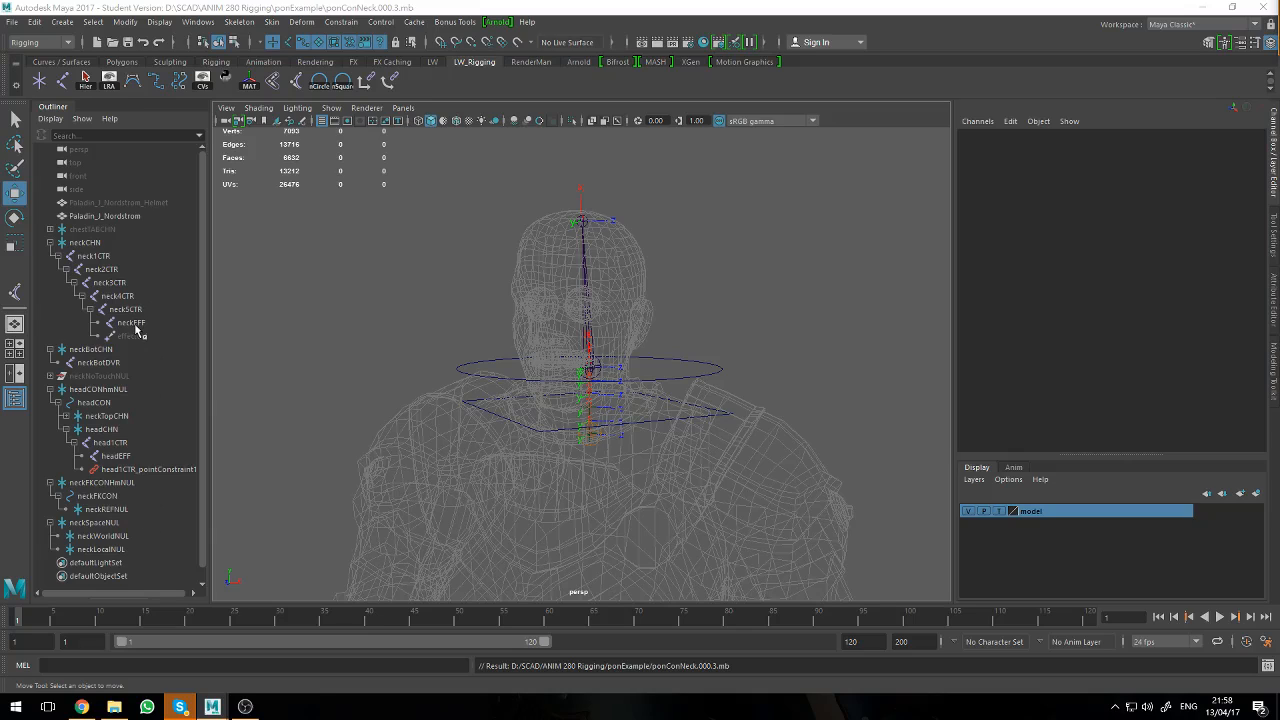
# - Examine the transform values and positions of neckREFNUL, neckWorldNUL and neckLocalNUL against the neck controls
pyautogui.click(109, 511)
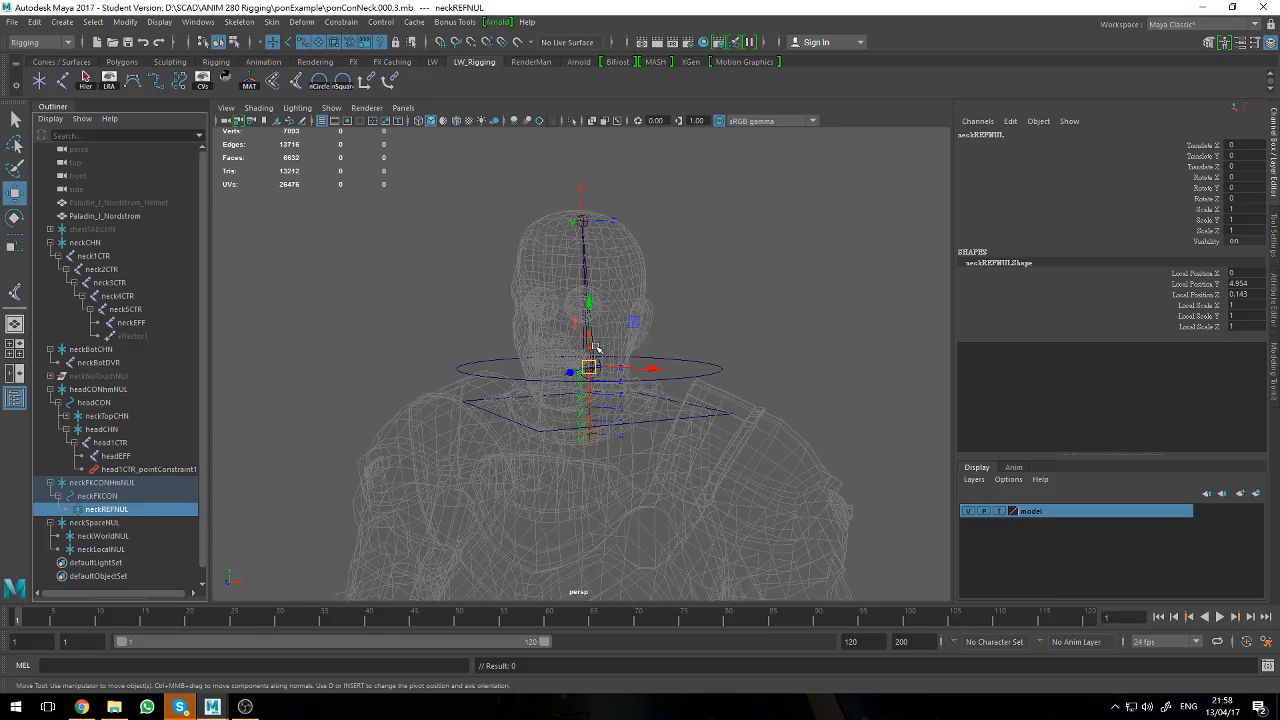
pyautogui.click(84, 538)
pyautogui.click(98, 551)
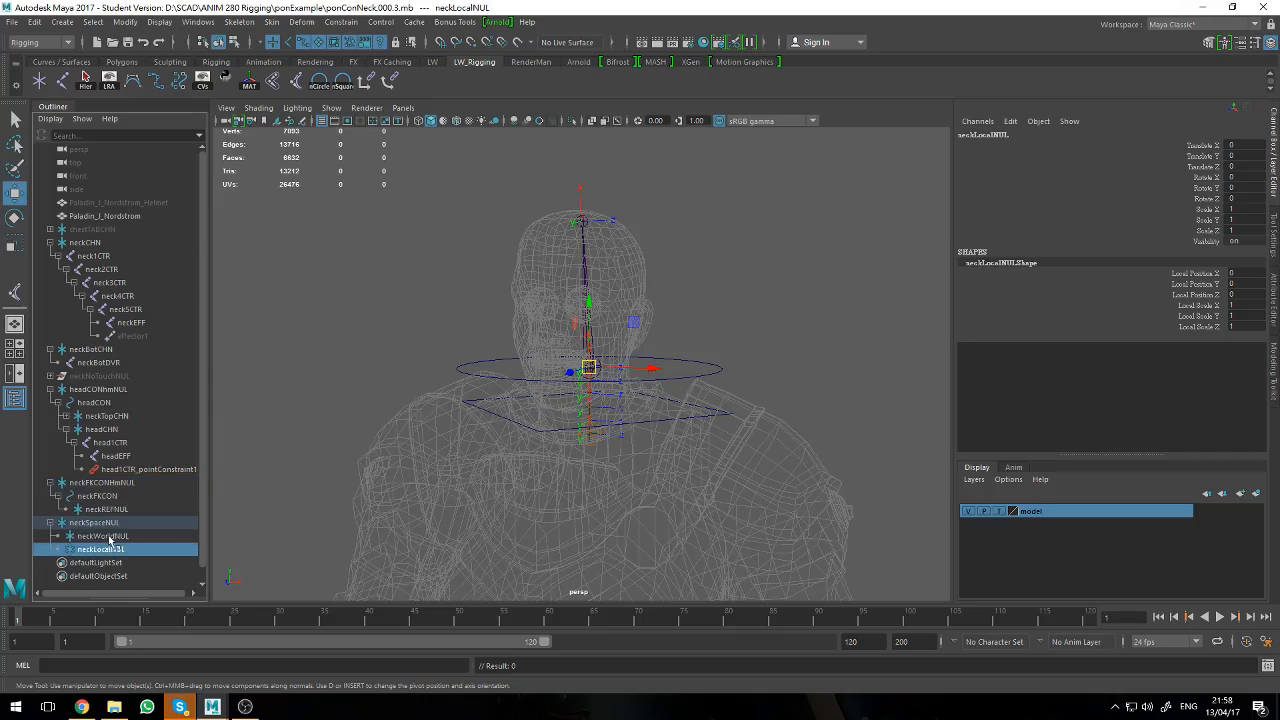
pyautogui.click(110, 537)
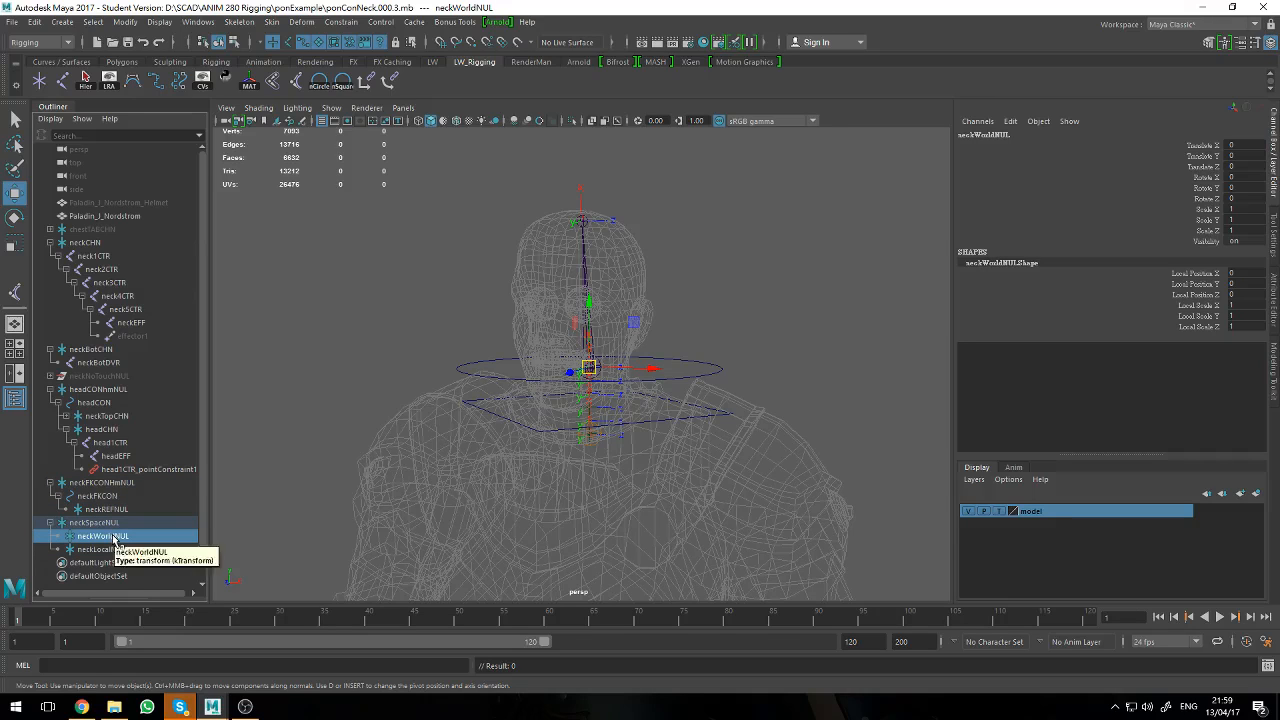
pyautogui.click(112, 511)
pyautogui.click(112, 539)
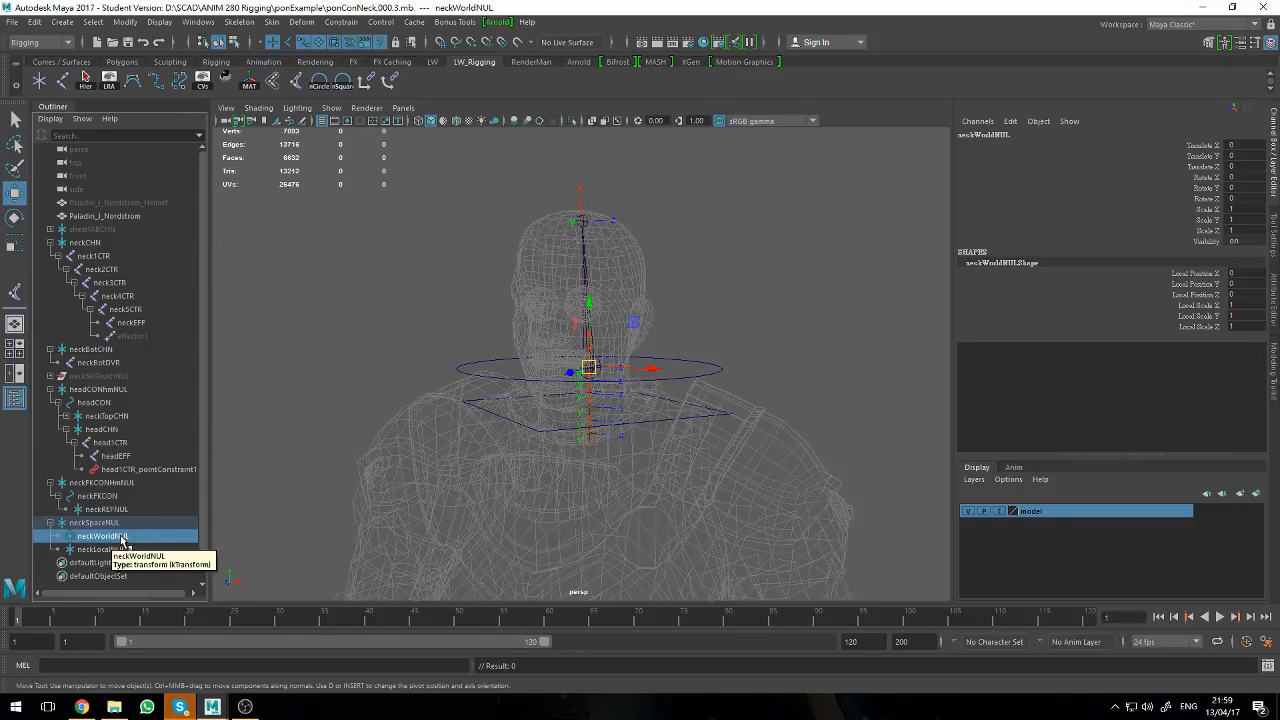
pyautogui.click(116, 549)
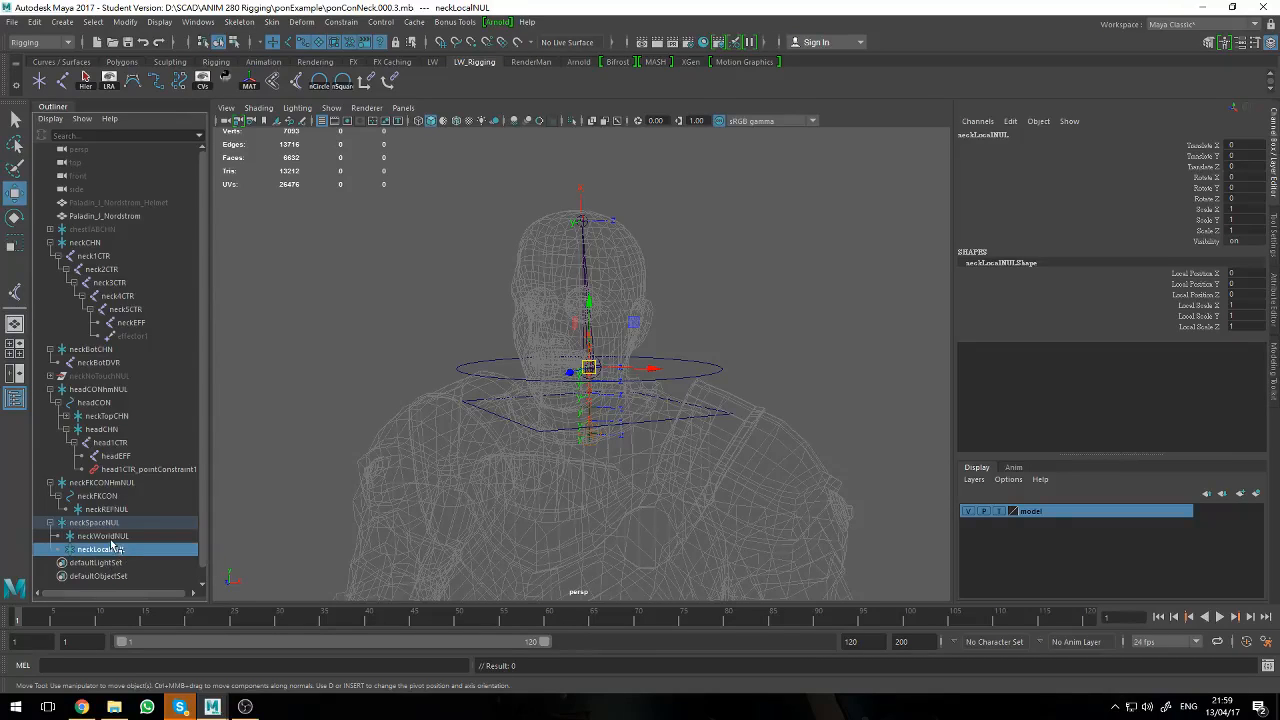
pyautogui.click(110, 537)
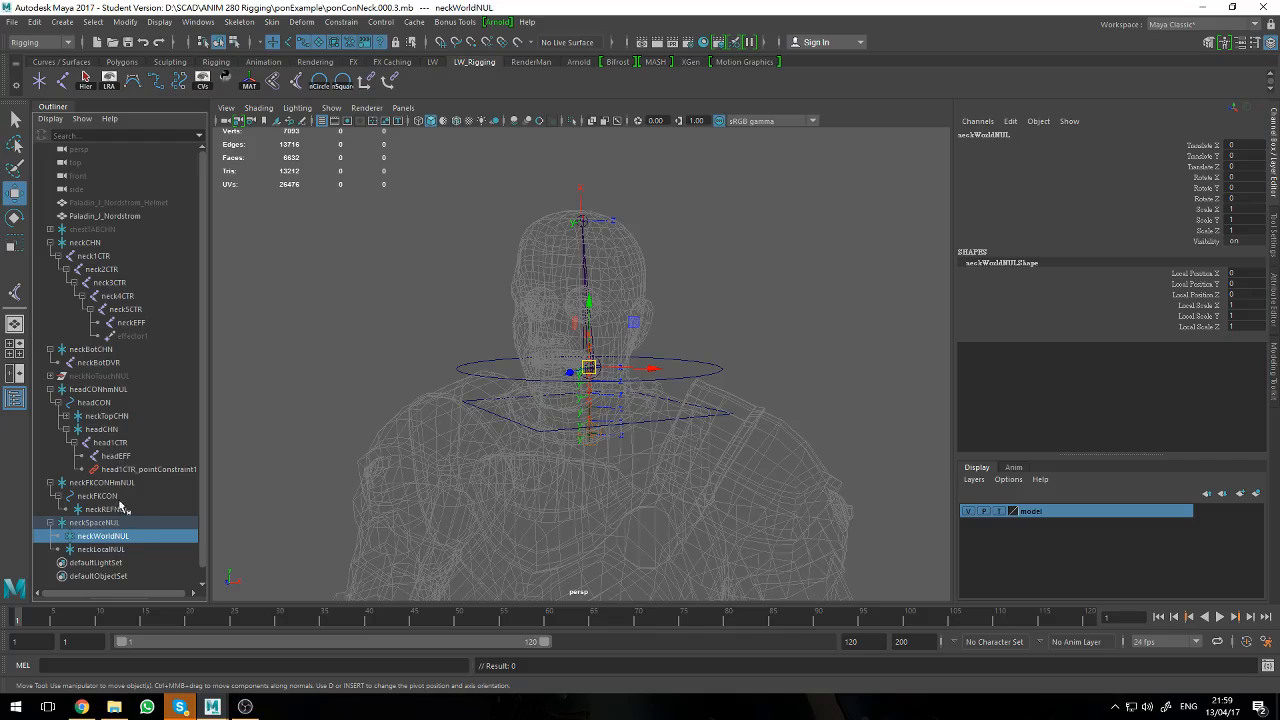
pyautogui.click(118, 550)
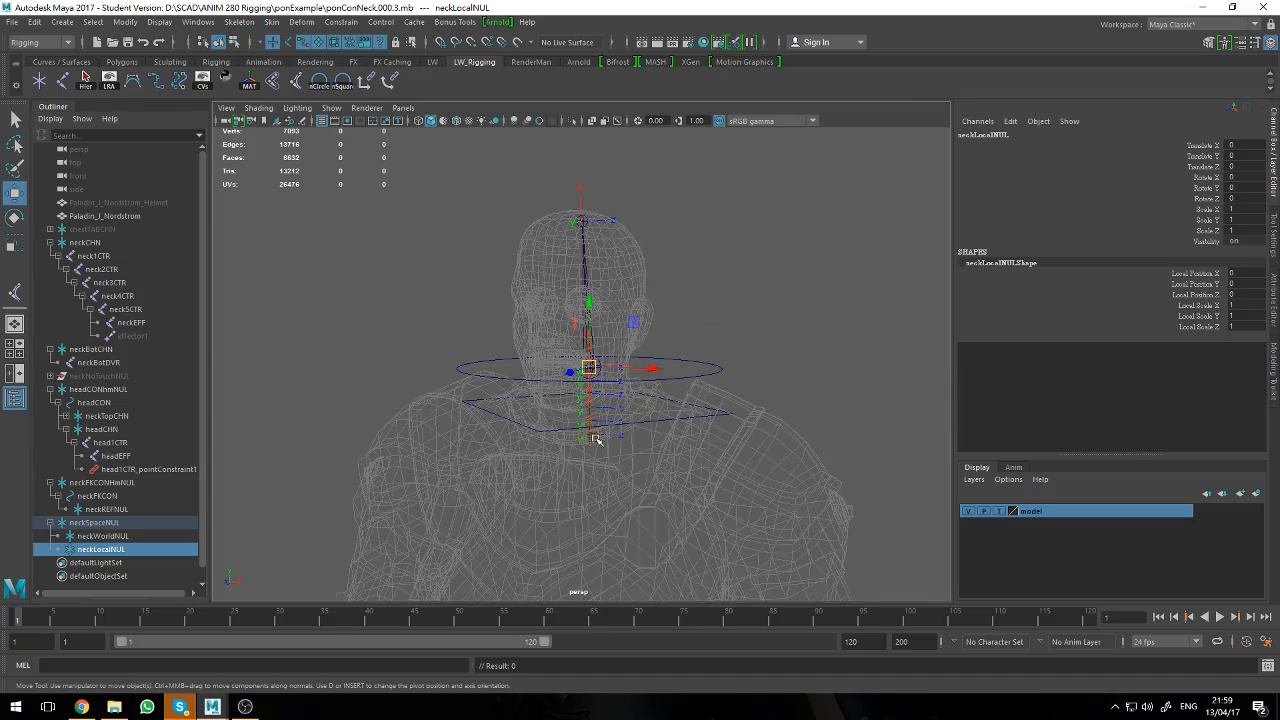
# - Test rotating neckFKCON 30 degrees about X, undo the rotation and clear the selection
pyautogui.keyDown('alt'); pyautogui.moveTo(591, 434); pyautogui.dragTo(532, 435); pyautogui.keyUp('alt')
pyautogui.click(510, 429)
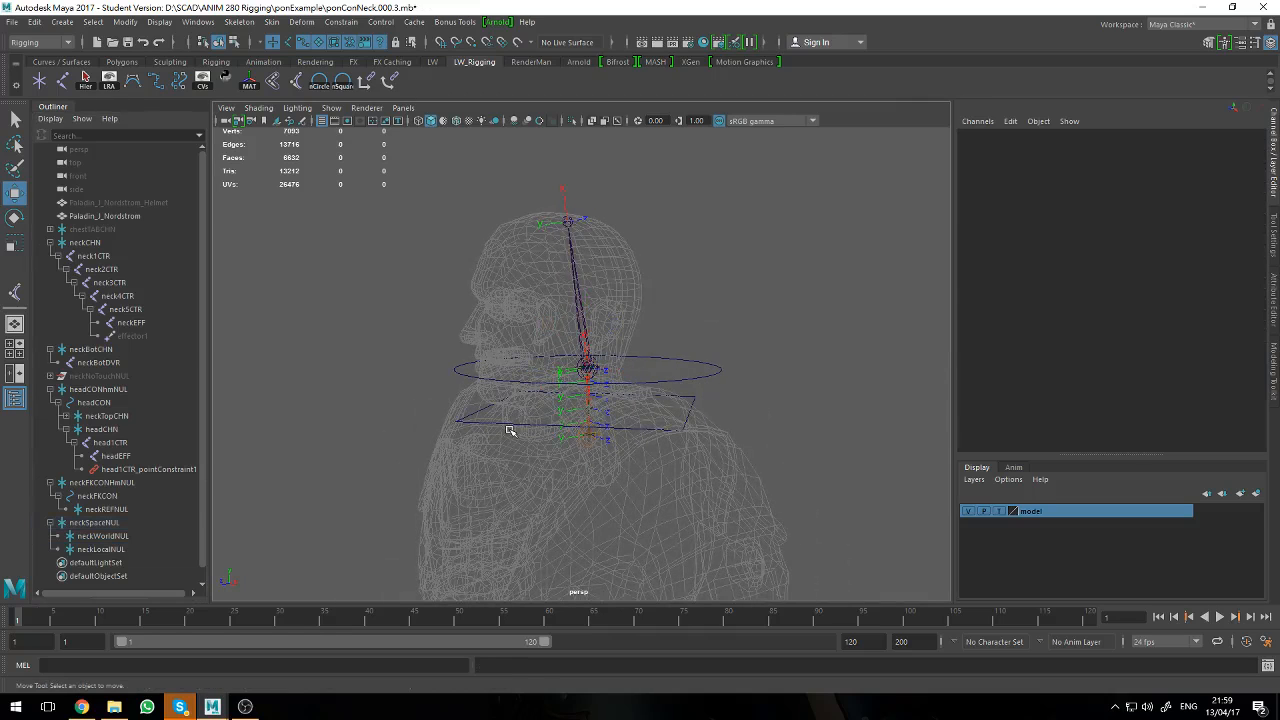
pyautogui.click(507, 429)
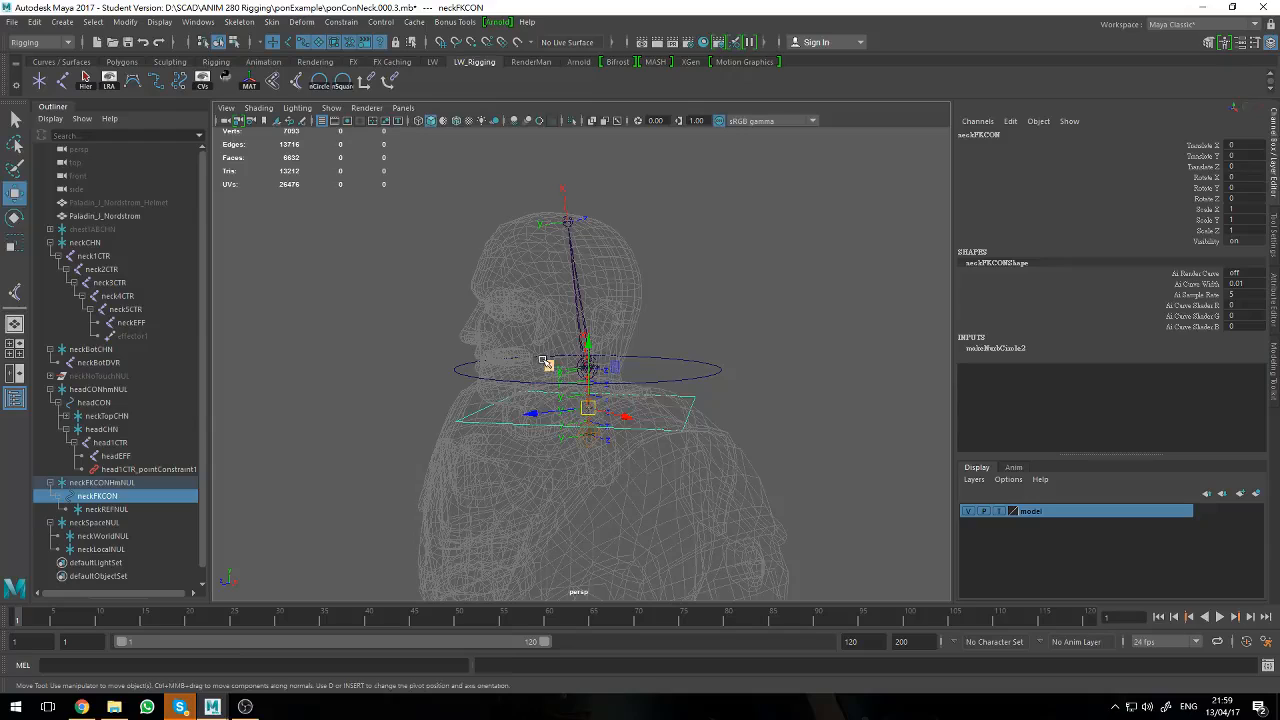
pyautogui.press('e')
pyautogui.moveTo(541, 360); pyautogui.dragTo(556, 400)
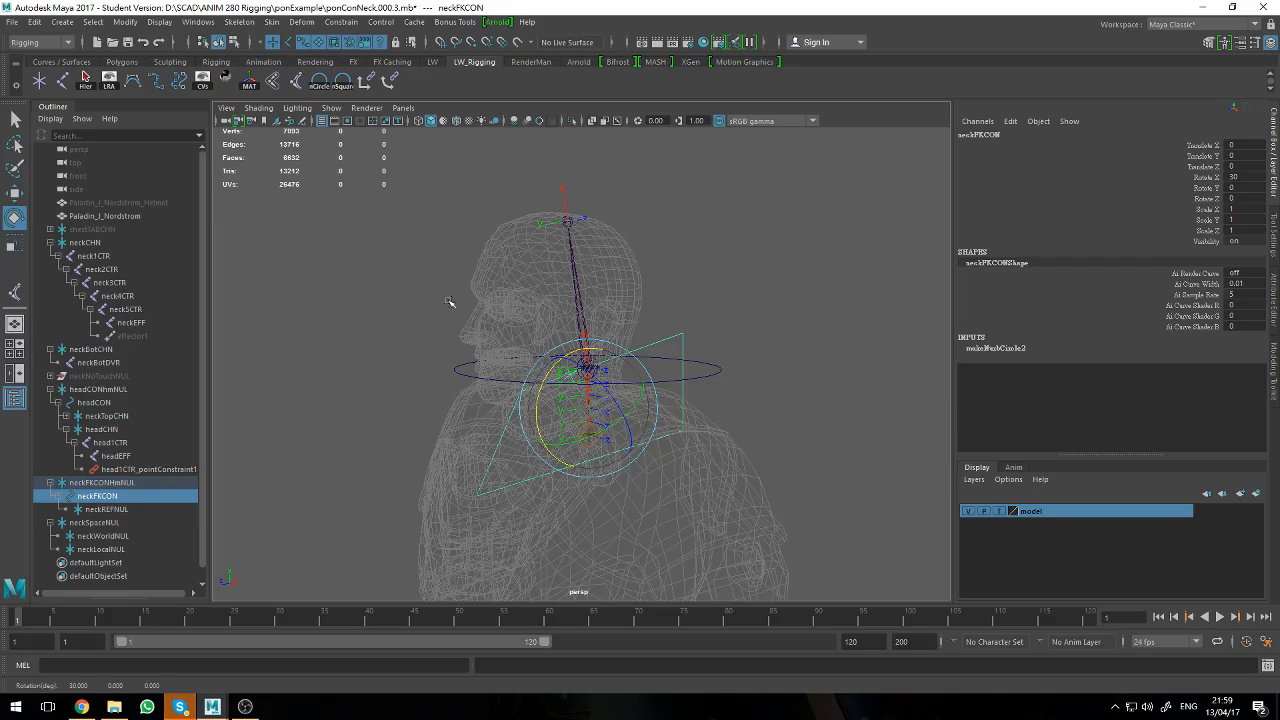
pyautogui.hotkey('ctrl', 'z')
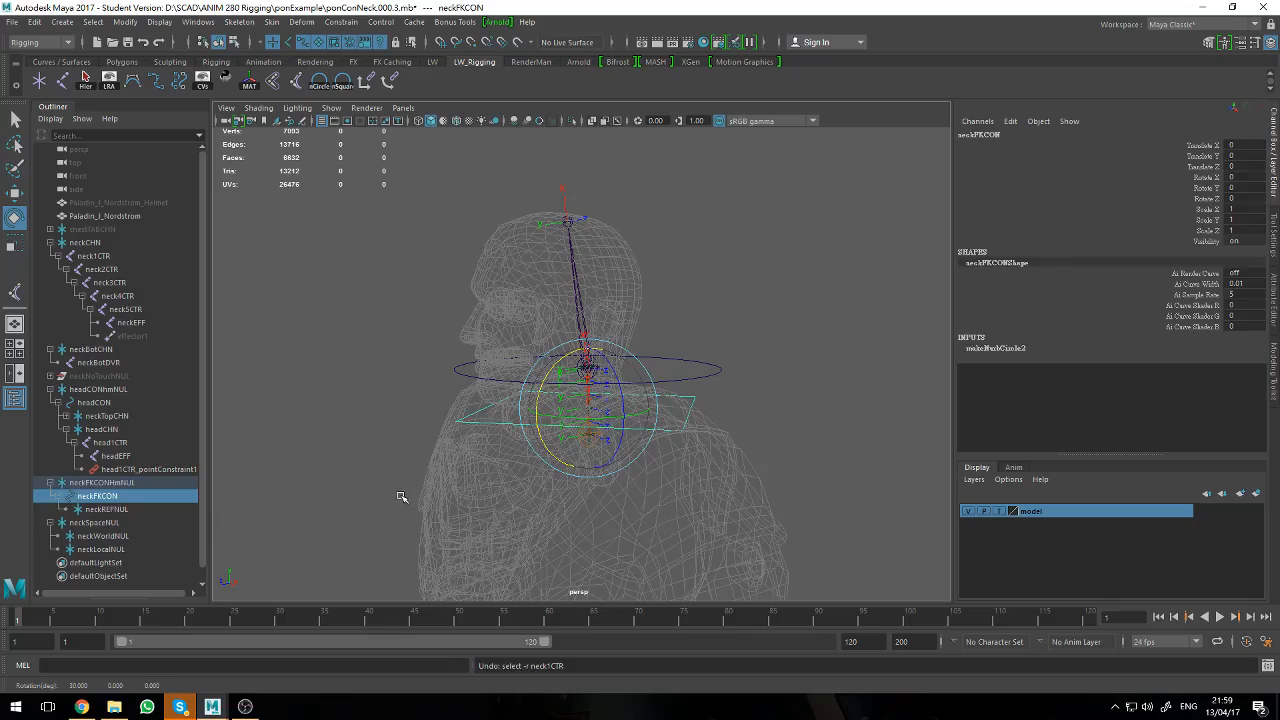
pyautogui.click(398, 497)
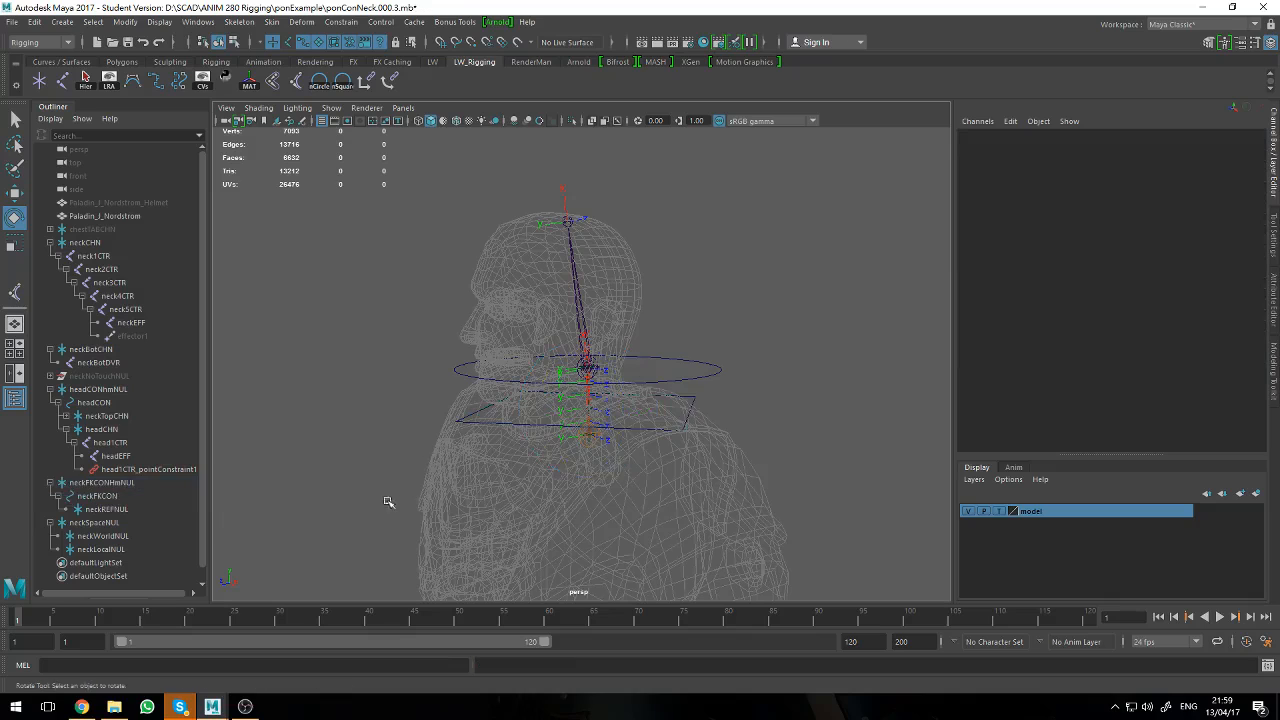
pyautogui.click(130, 551)
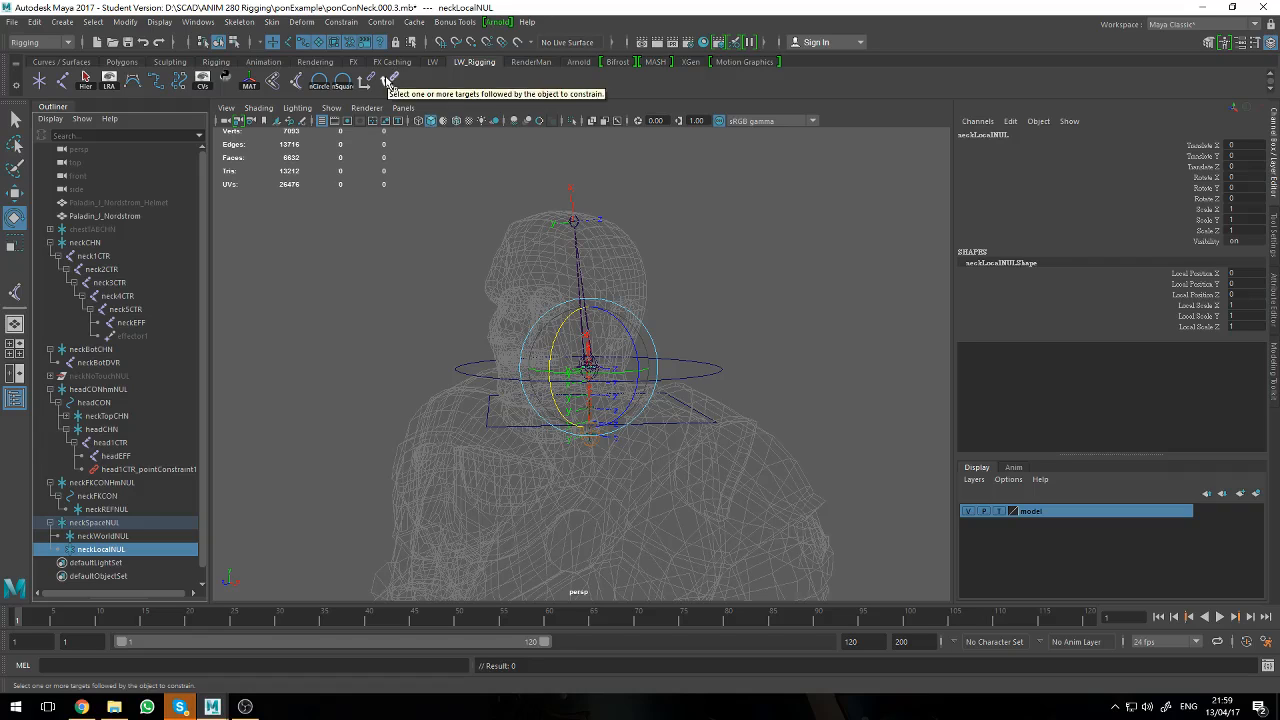
pyautogui.click(341, 21)
pyautogui.click(370, 8)
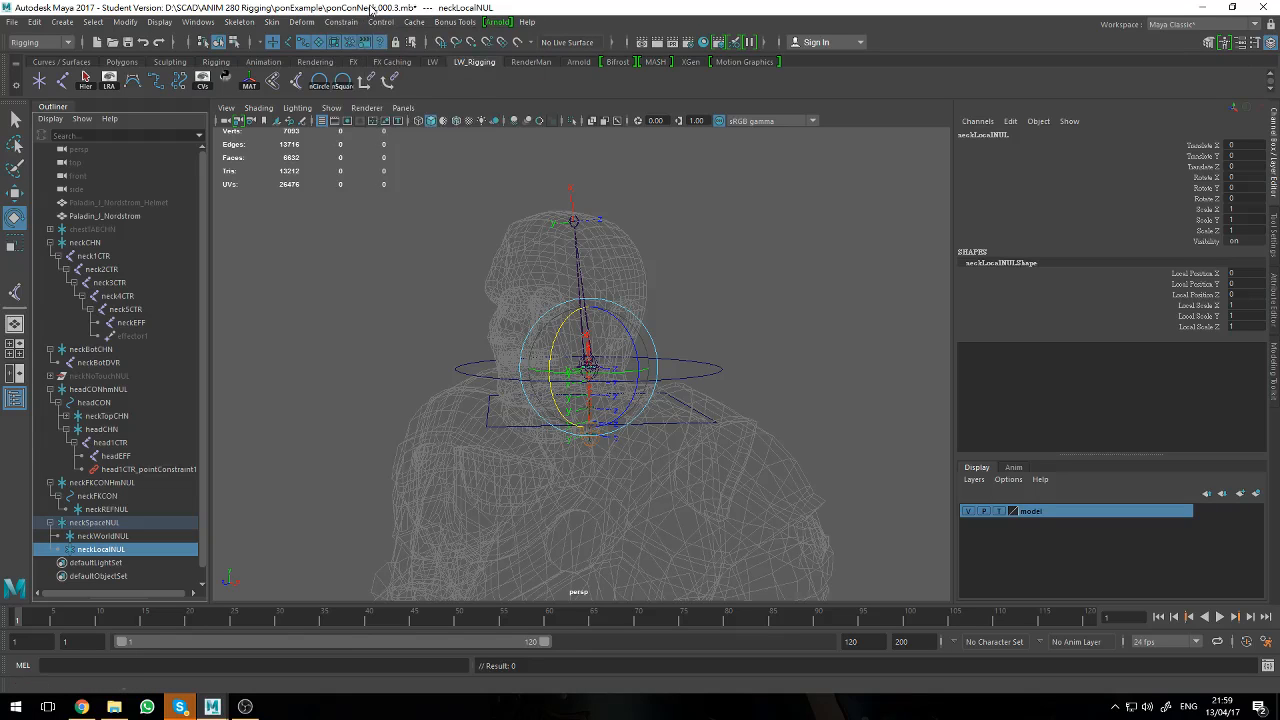
pyautogui.click(156, 536)
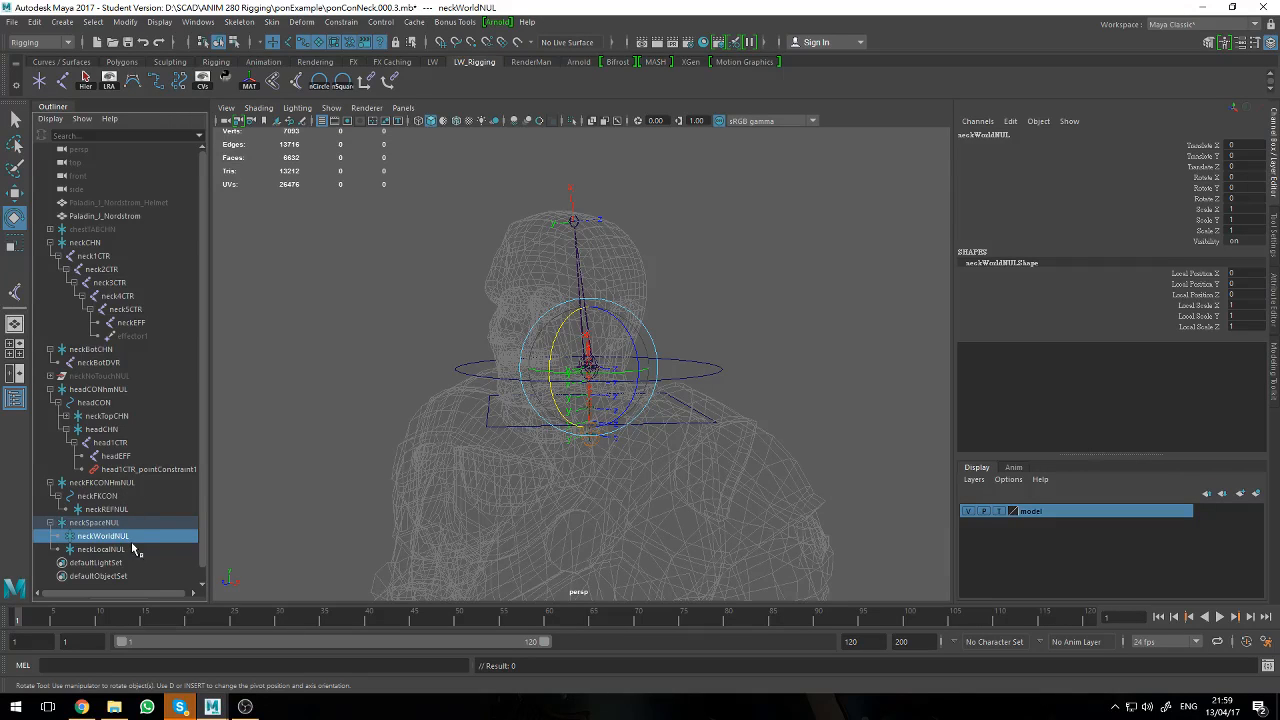
pyautogui.click(133, 549)
pyautogui.click(130, 537)
# - Point constrain neckWorldNUL to neckREFNUL and expand neckWorldNUL in the hierarchy
pyautogui.click(112, 510)
pyautogui.keyDown('ctrl'); pyautogui.click(110, 537); pyautogui.keyUp('ctrl')
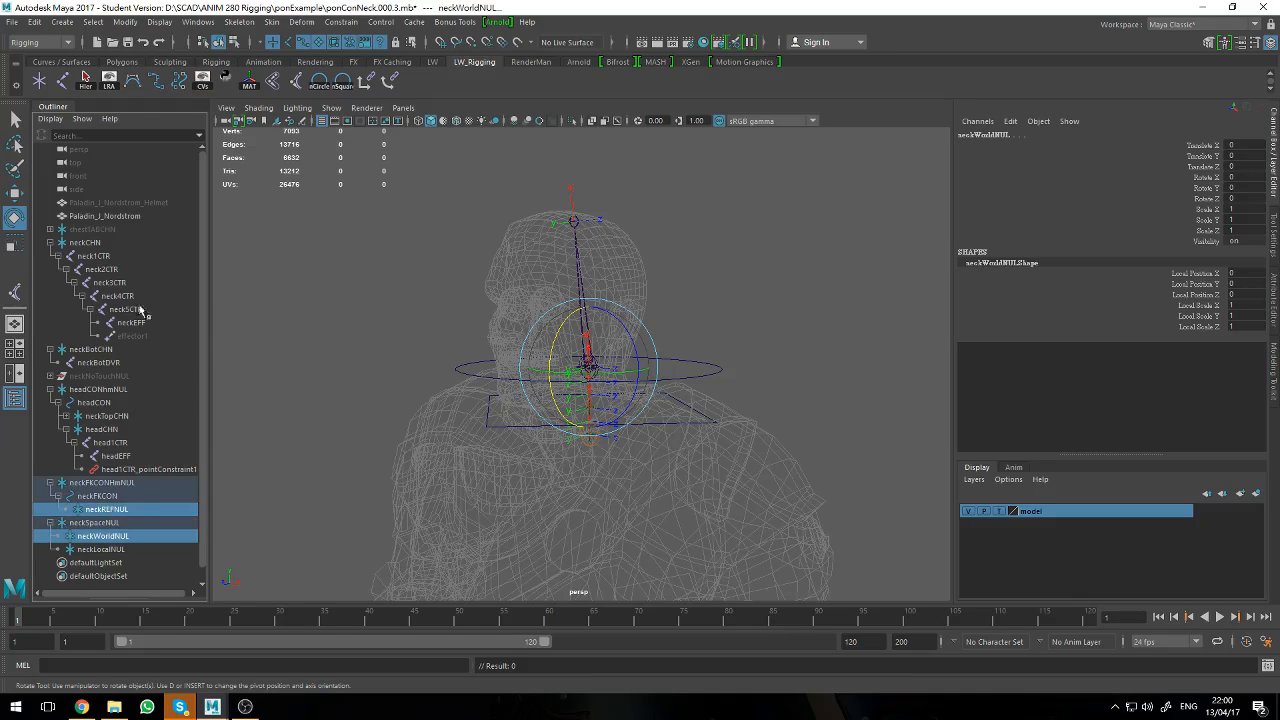
pyautogui.click(366, 84)
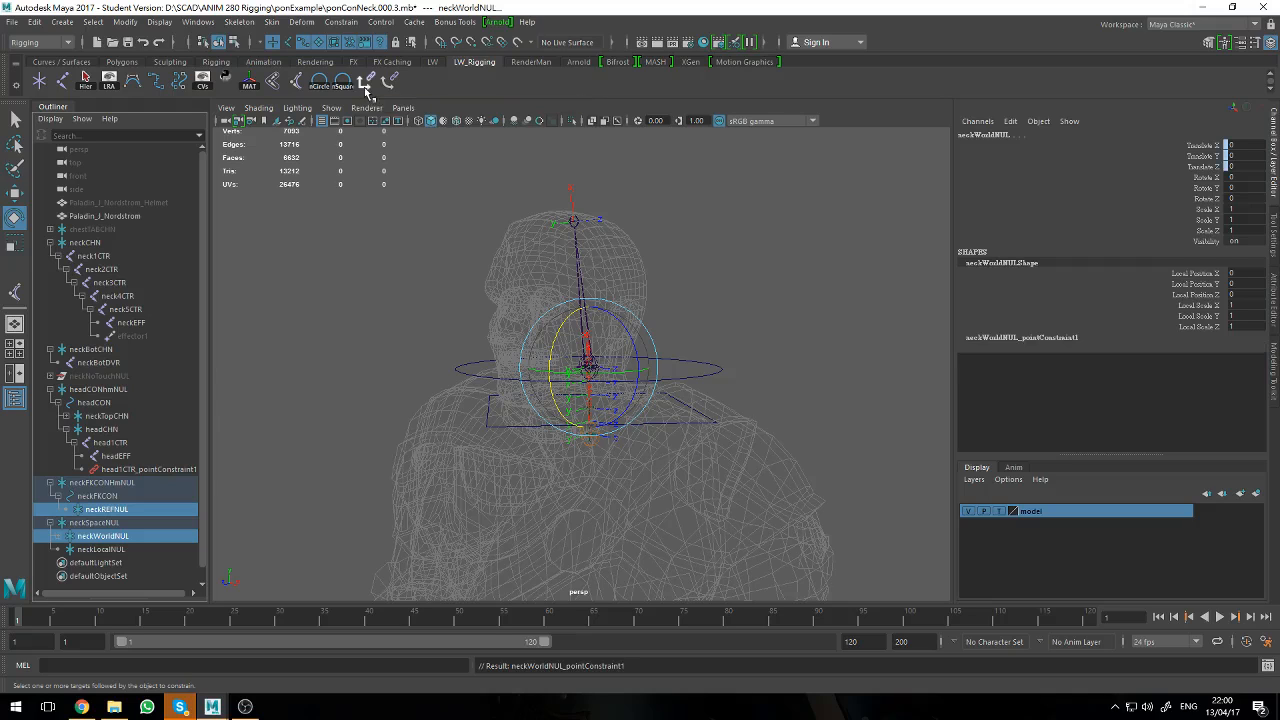
pyautogui.click(66, 537)
# - Point and orient constrain neckLocalNUL to neckREFNUL and expand neckLocalNUL in the hierarchy
pyautogui.click(110, 511)
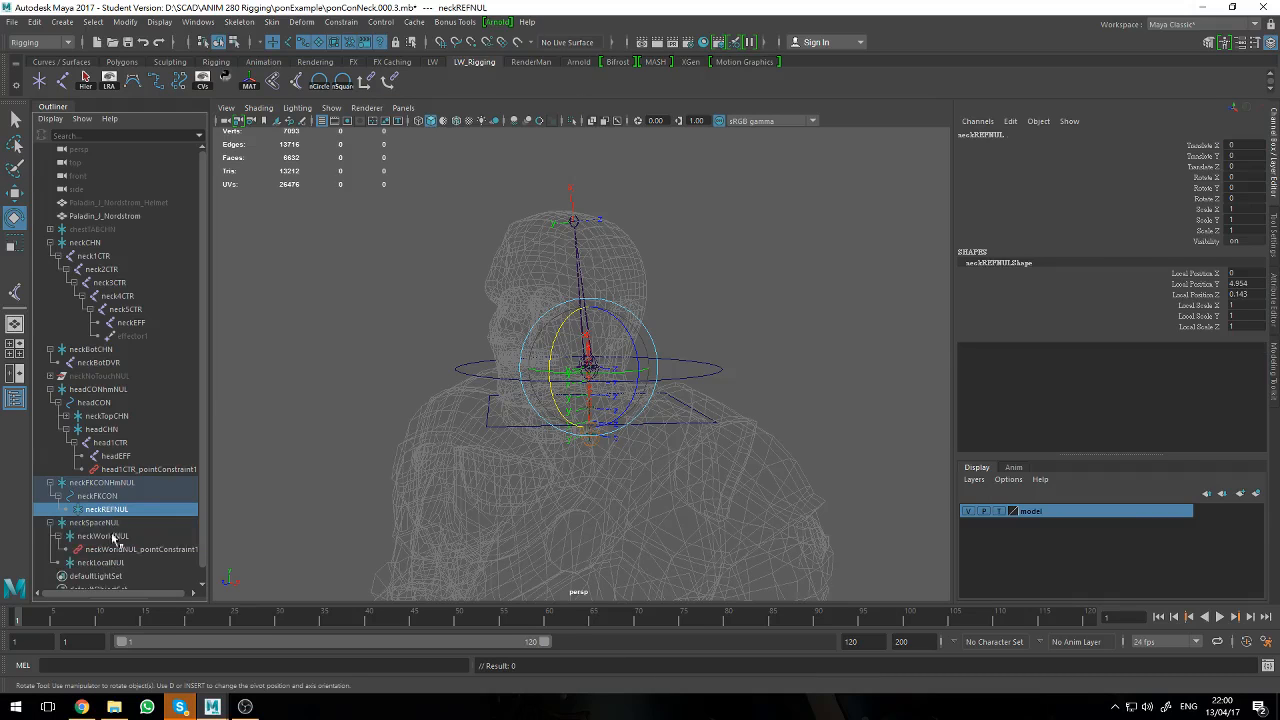
pyautogui.keyDown('ctrl'); pyautogui.click(116, 563); pyautogui.keyUp('ctrl')
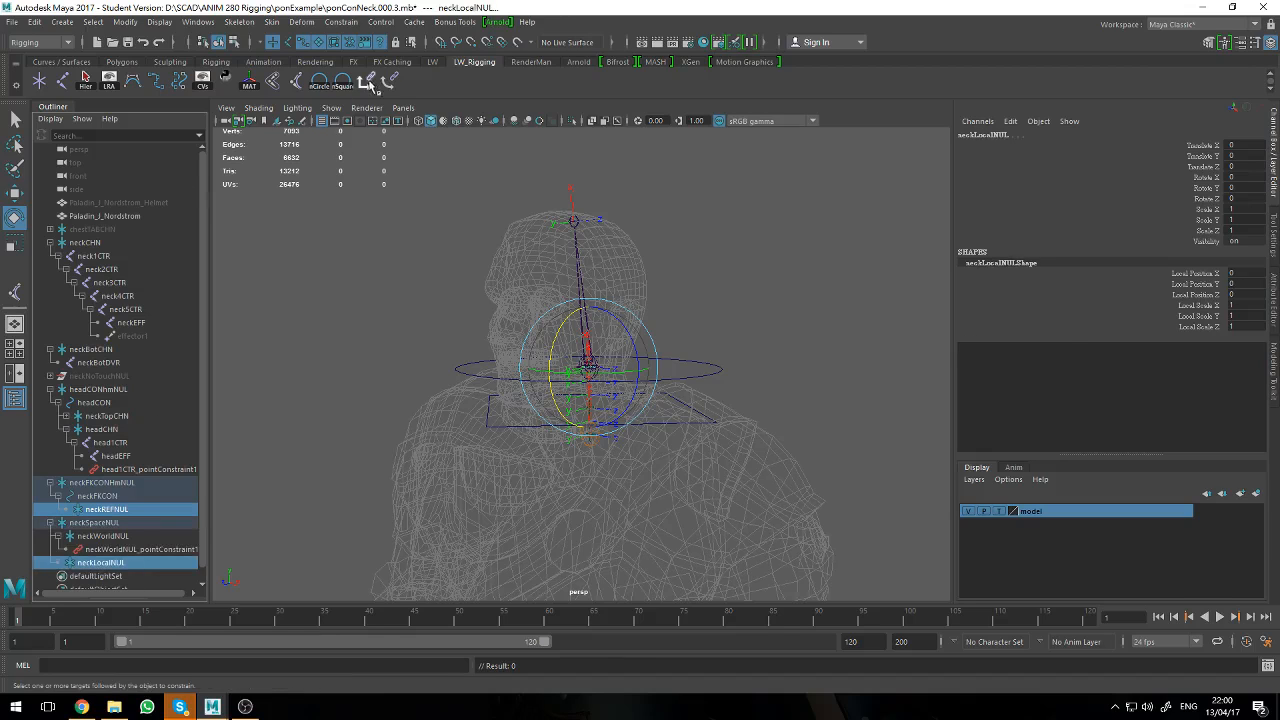
pyautogui.click(368, 84)
pyautogui.click(390, 82)
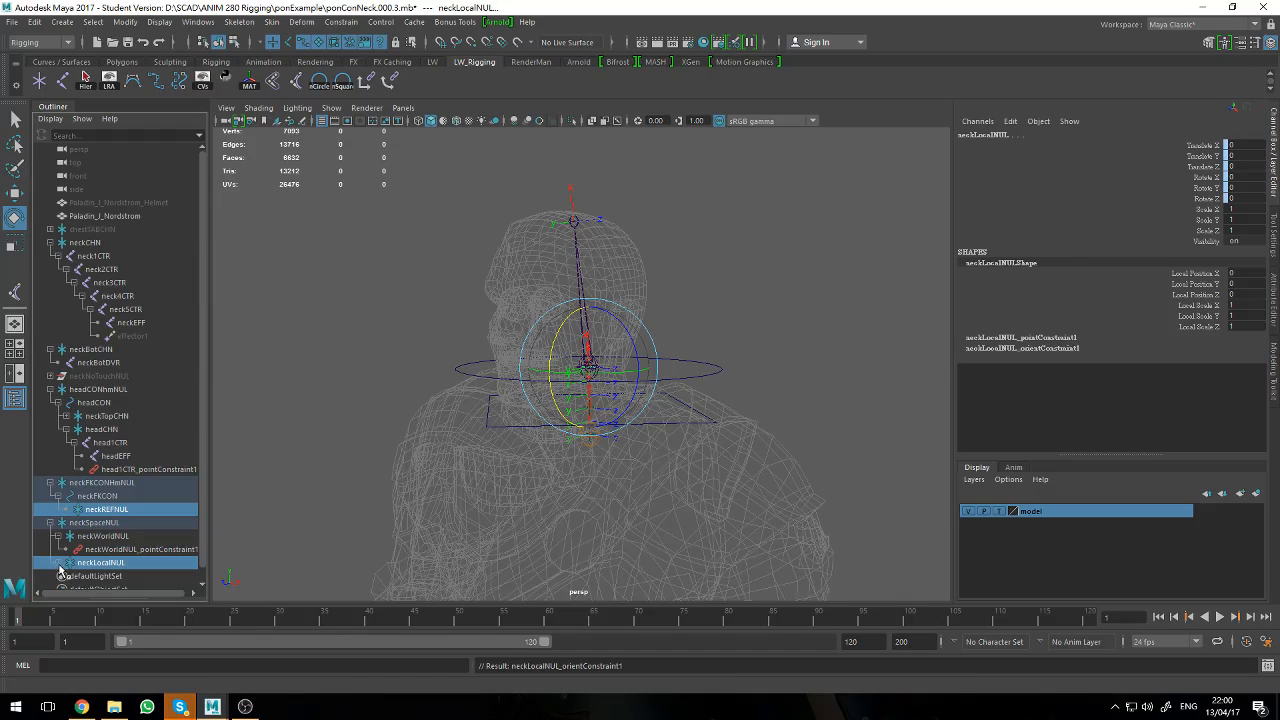
pyautogui.click(60, 566)
pyautogui.scroll(-1, 128, 528)
# - Examine the constraint nodes under neckLocalNUL, neckWorldNUL and head1CTR, plus the head1CTR, neckTopCHN and headCONhmNUL nodes in the head hierarchy
pyautogui.click(133, 536)
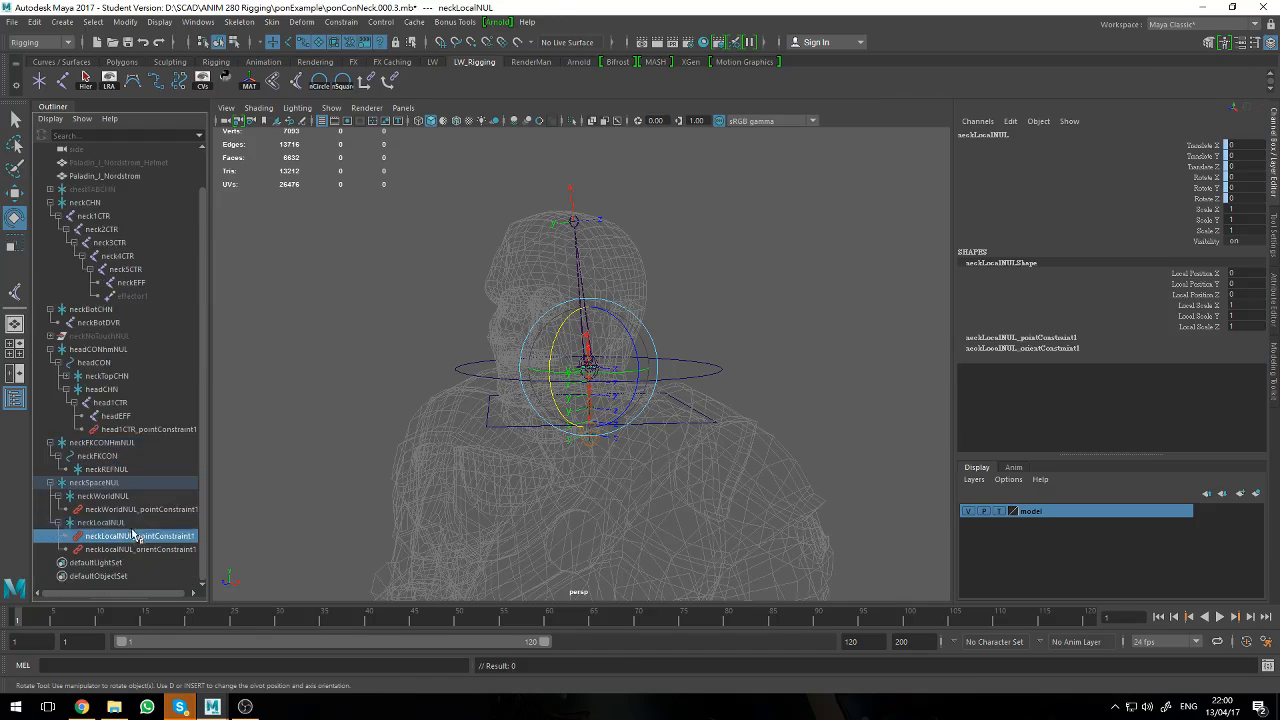
pyautogui.click(135, 549)
pyautogui.click(149, 536)
pyautogui.click(154, 549)
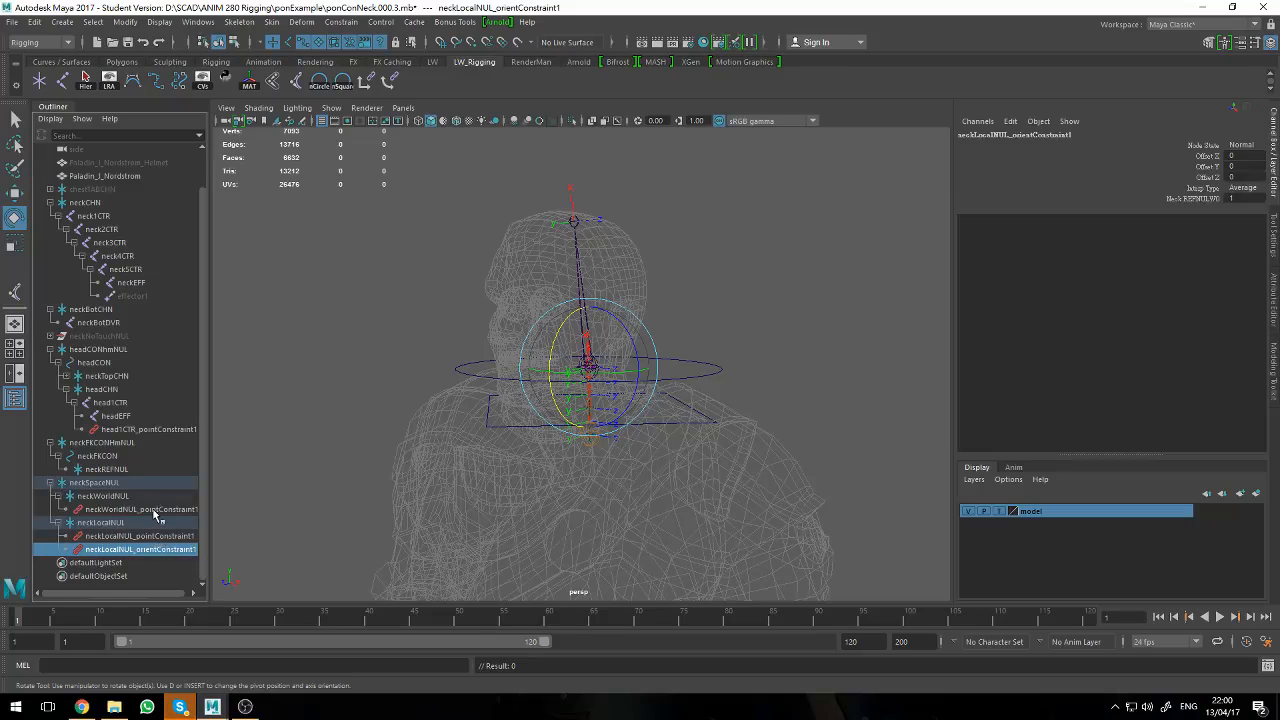
pyautogui.click(155, 510)
pyautogui.click(57, 496)
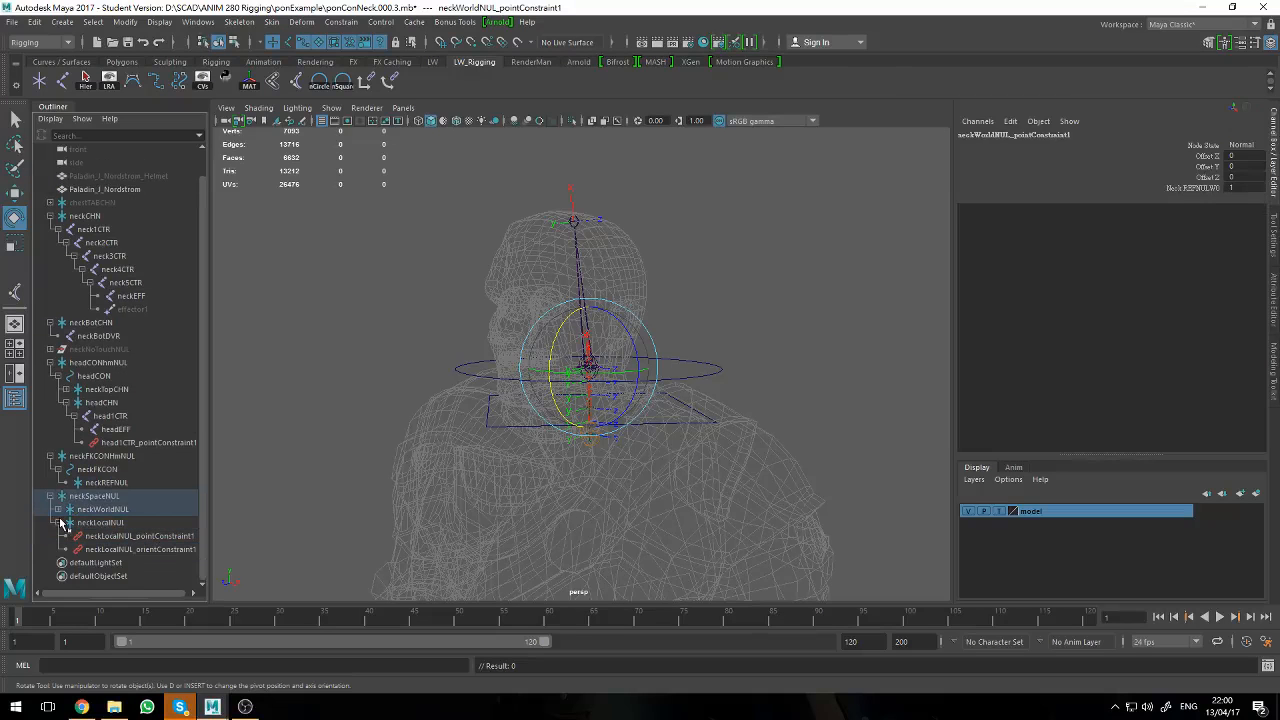
pyautogui.click(58, 509)
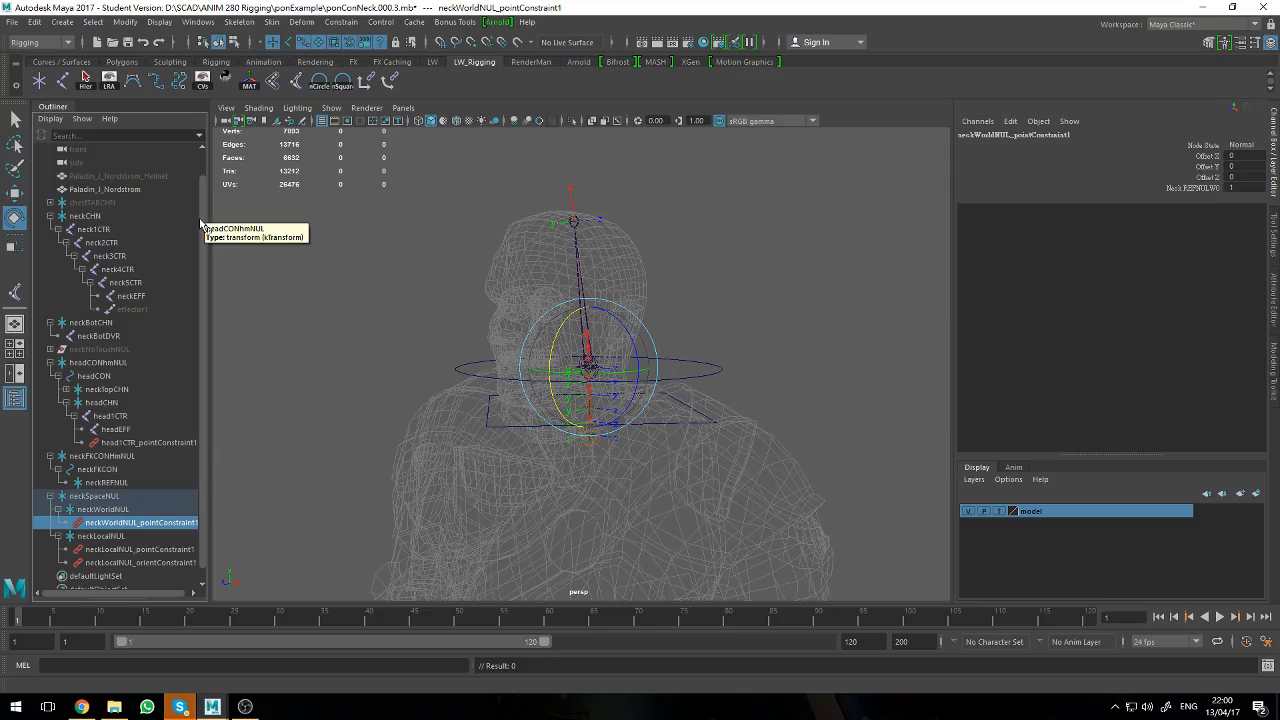
pyautogui.click(147, 443)
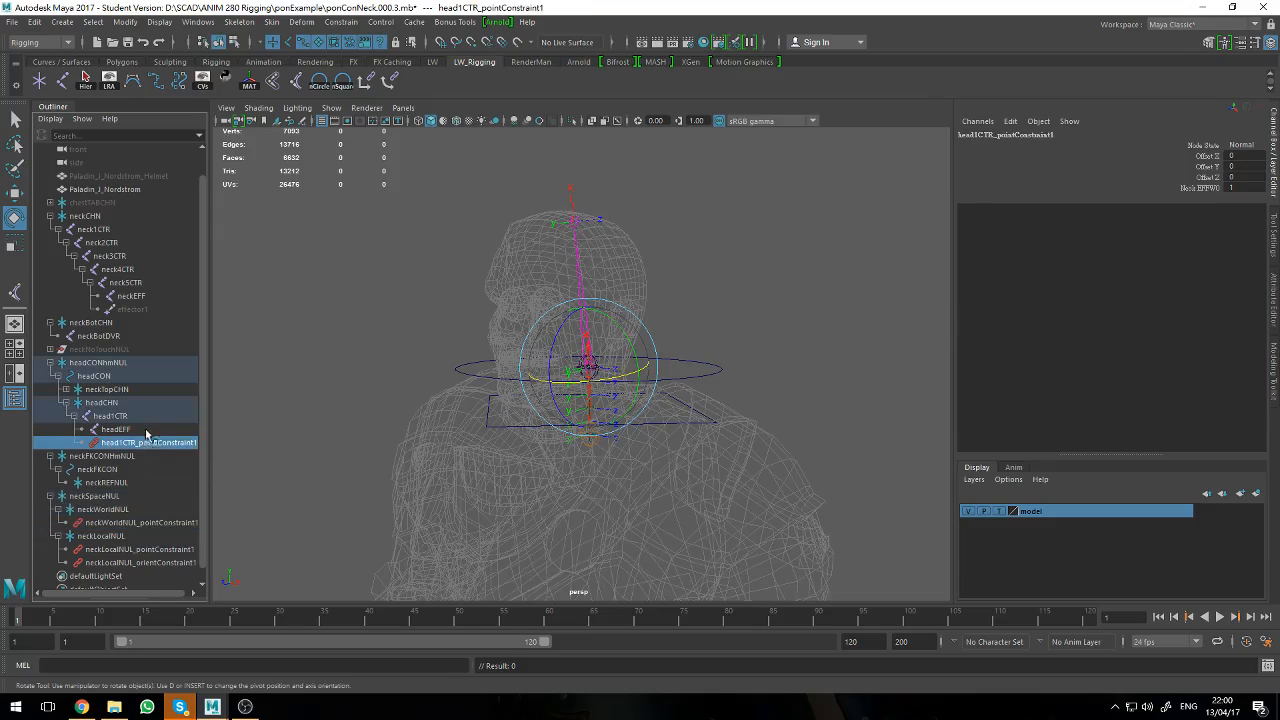
pyautogui.click(152, 415)
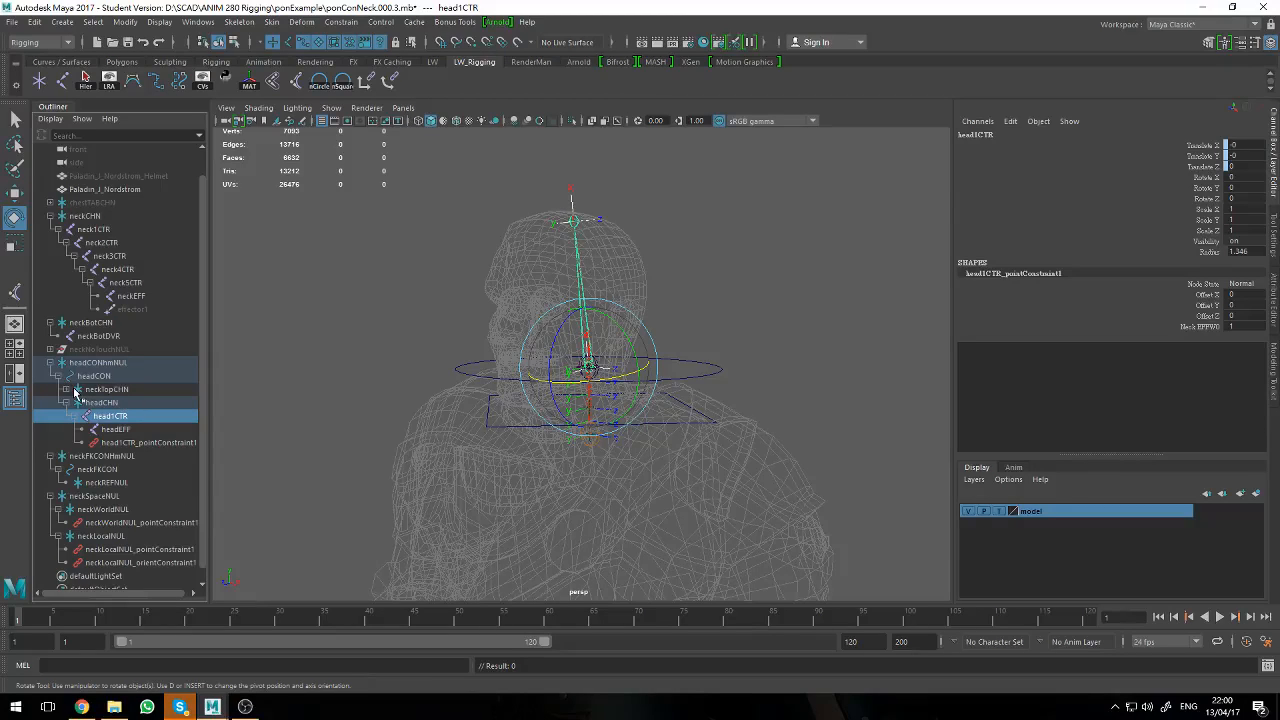
pyautogui.click(65, 390)
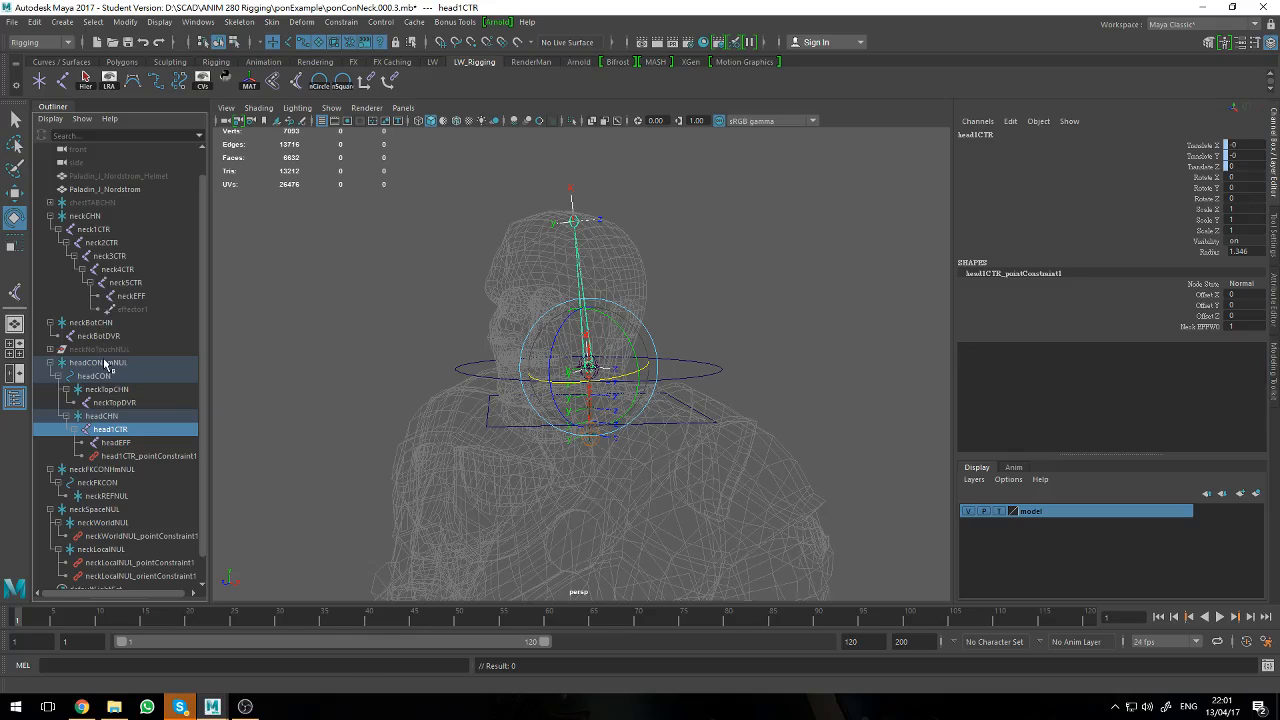
pyautogui.click(108, 364)
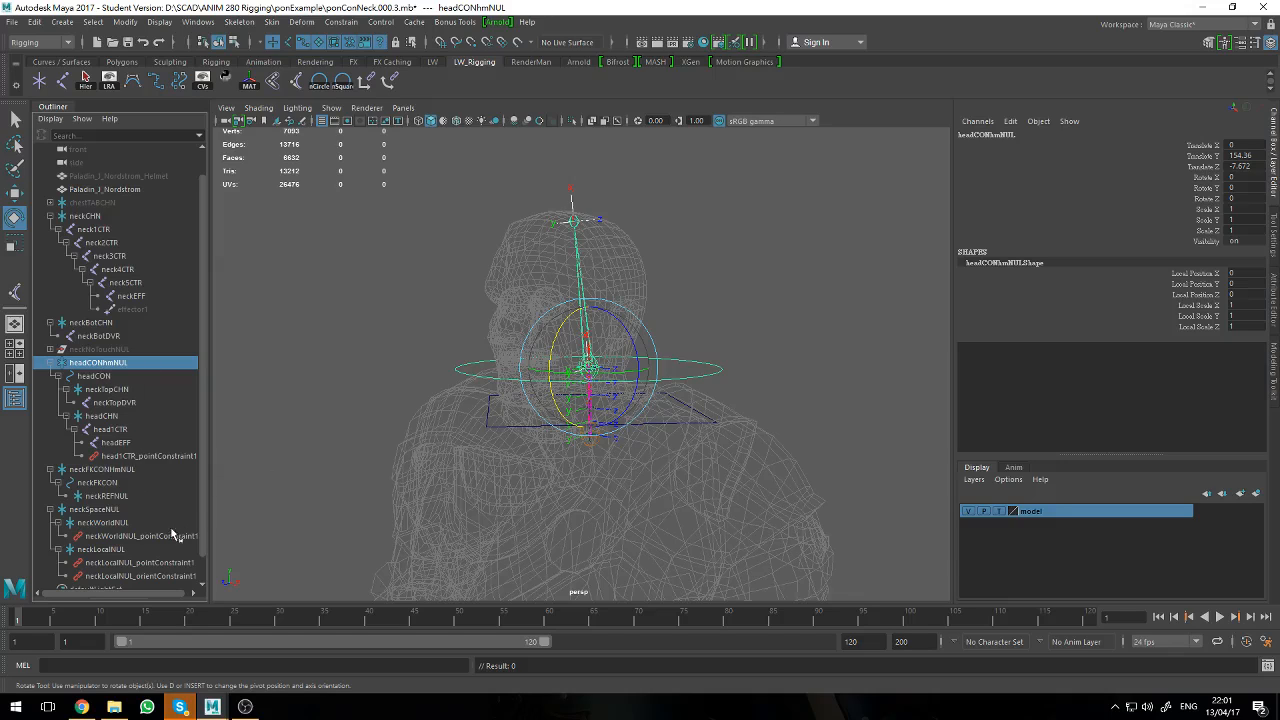
# - Try rotating neckFKCON forward to compare neckREFNUL with headCON, undo the rotation and clear the selection
pyautogui.click(127, 496)
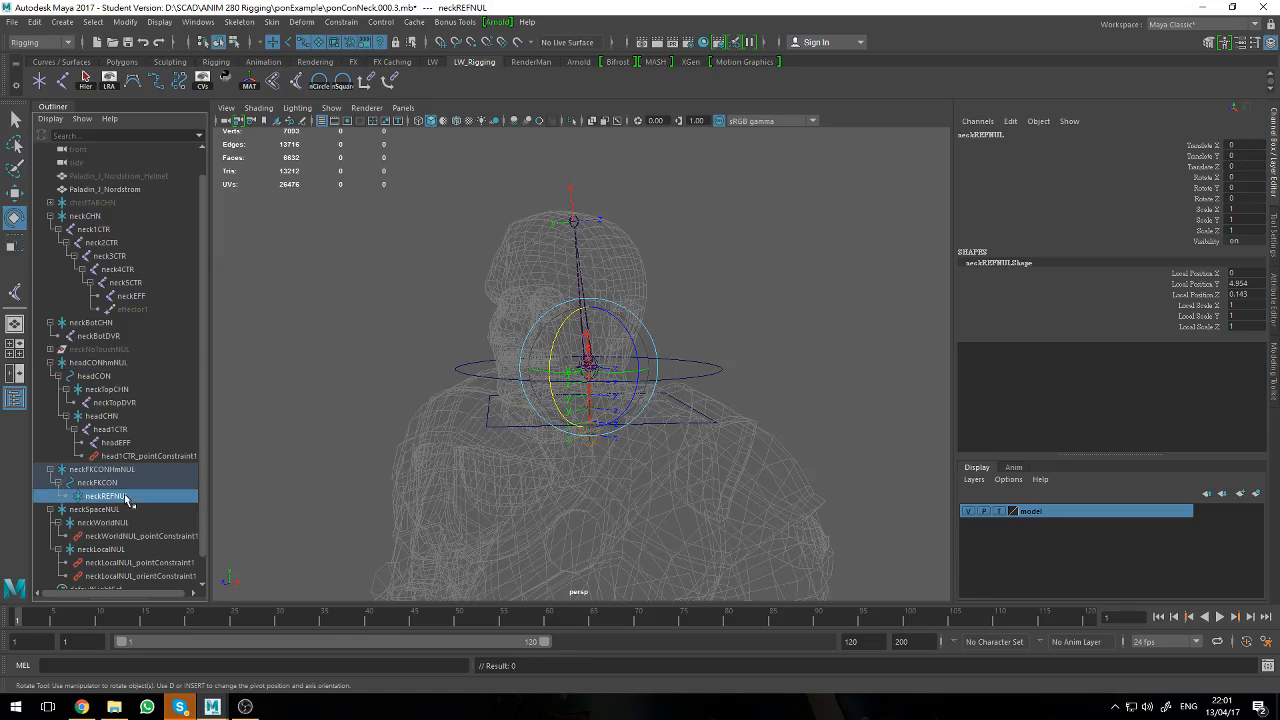
pyautogui.click(503, 424)
pyautogui.click(503, 427)
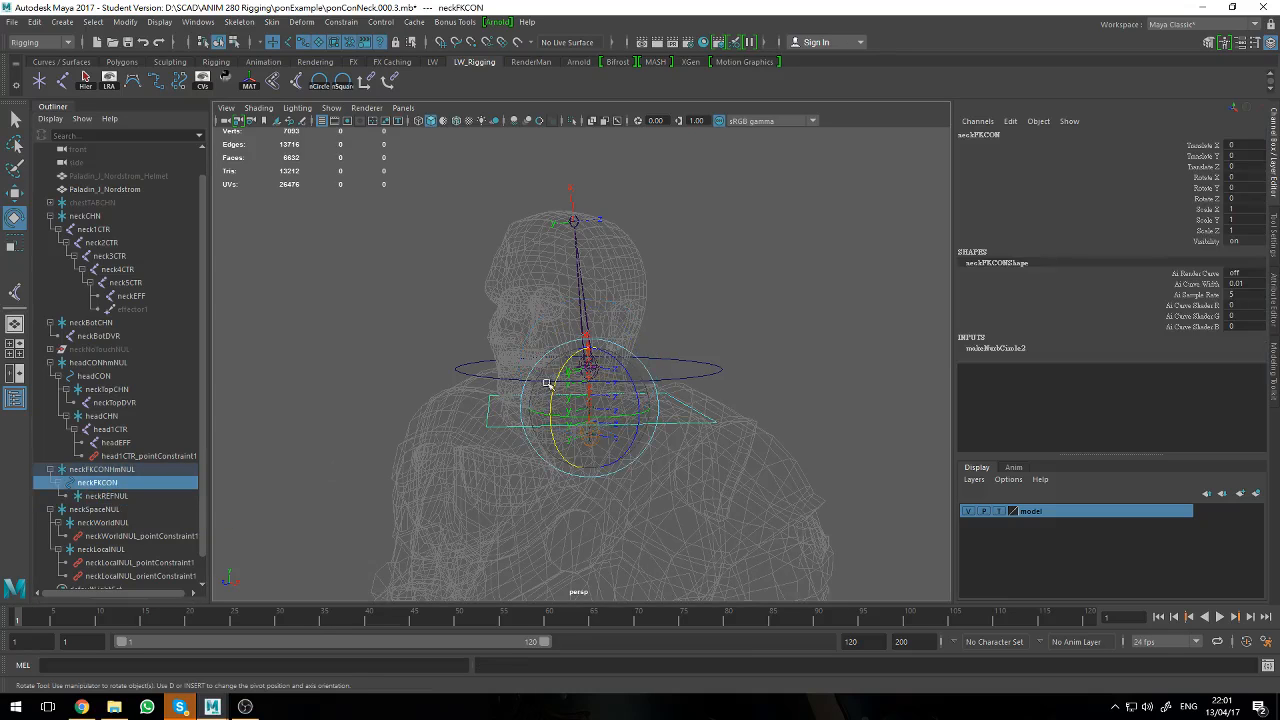
pyautogui.moveTo(568, 362); pyautogui.dragTo(560, 393)
pyautogui.click(128, 497)
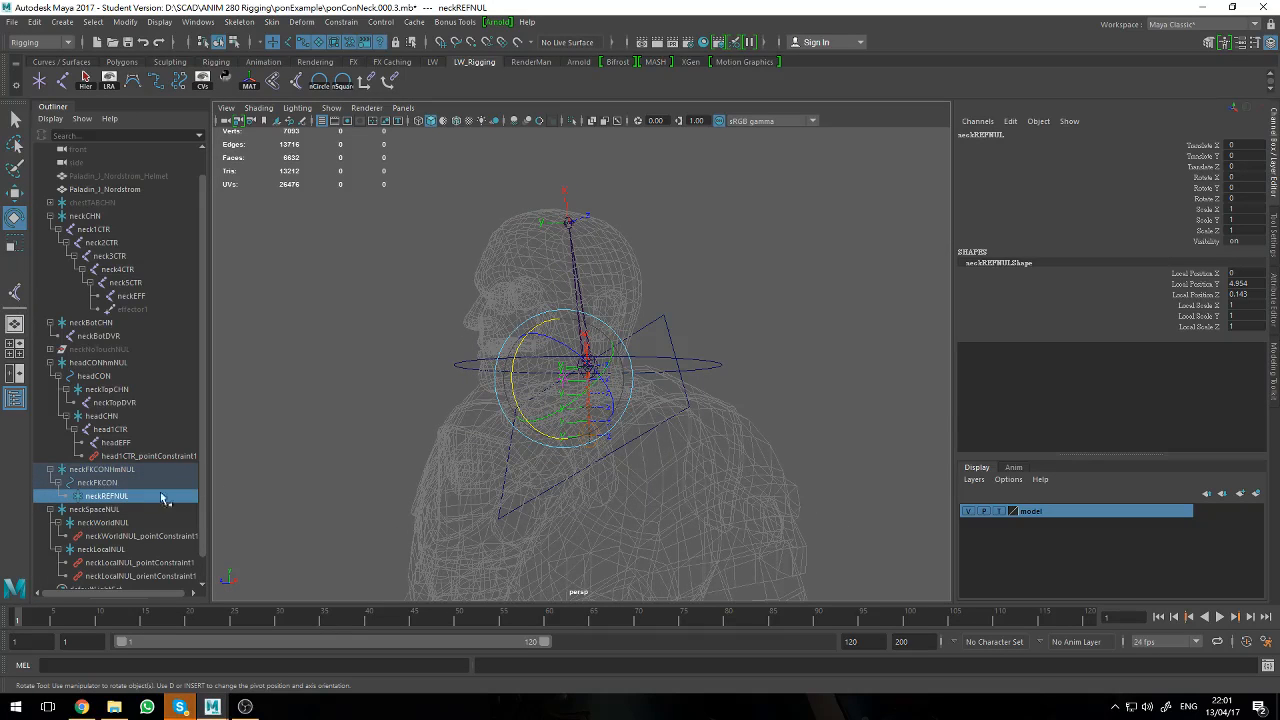
pyautogui.click(461, 364)
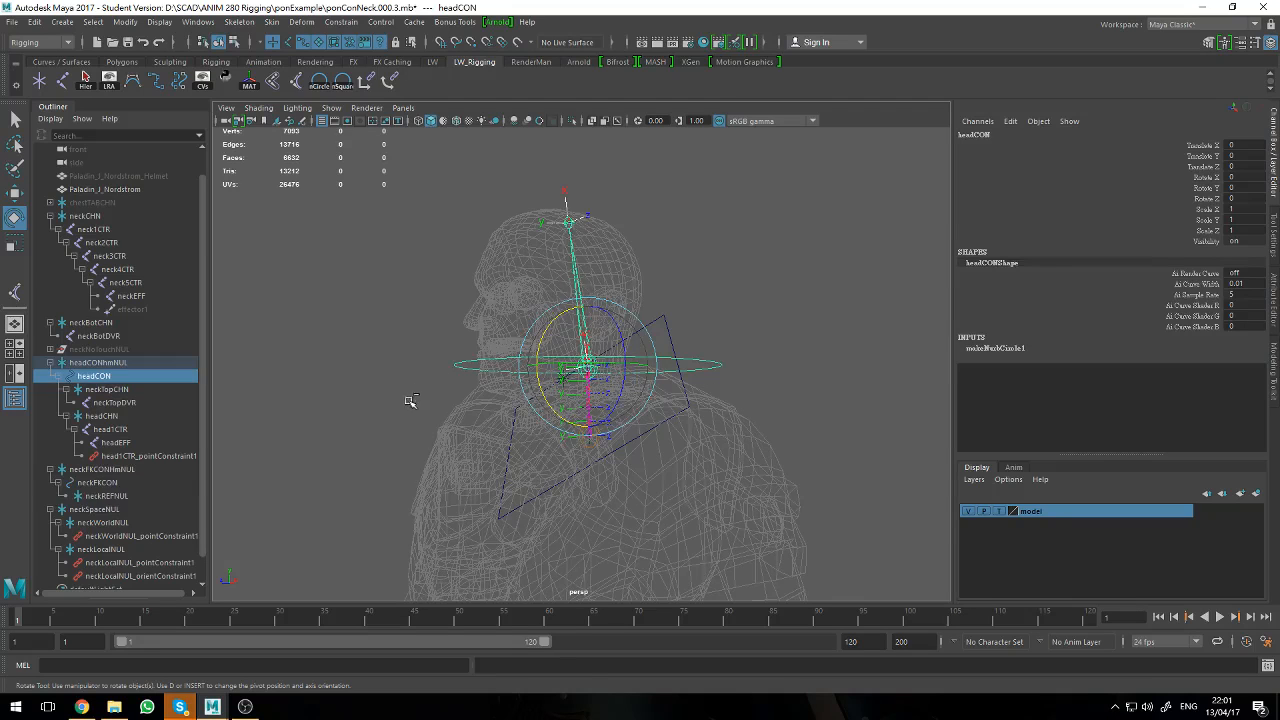
pyautogui.hotkey('ctrl', 'z')
pyautogui.hotkey('ctrl', 'z')
pyautogui.hotkey('ctrl', 'z')
pyautogui.hotkey('ctrl', 'z')
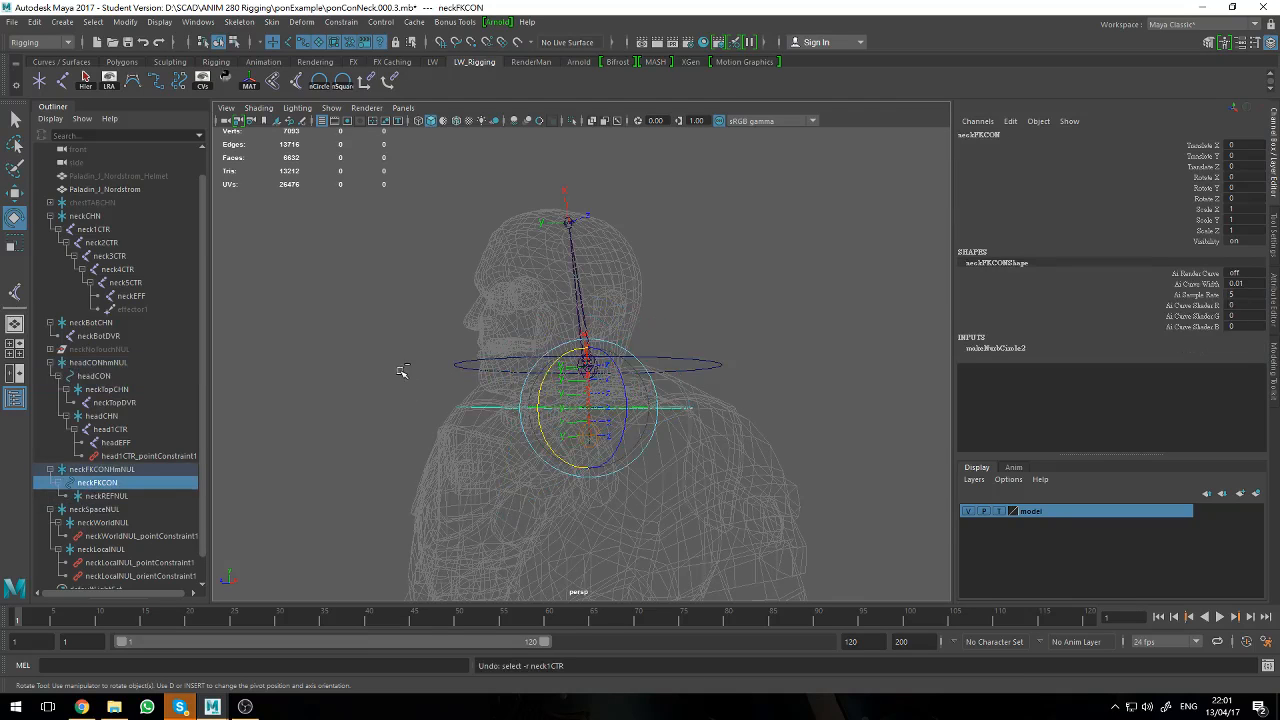
pyautogui.click(360, 419)
pyautogui.keyDown('alt'); pyautogui.moveTo(277, 403); pyautogui.dragTo(305, 424); pyautogui.keyUp('alt')
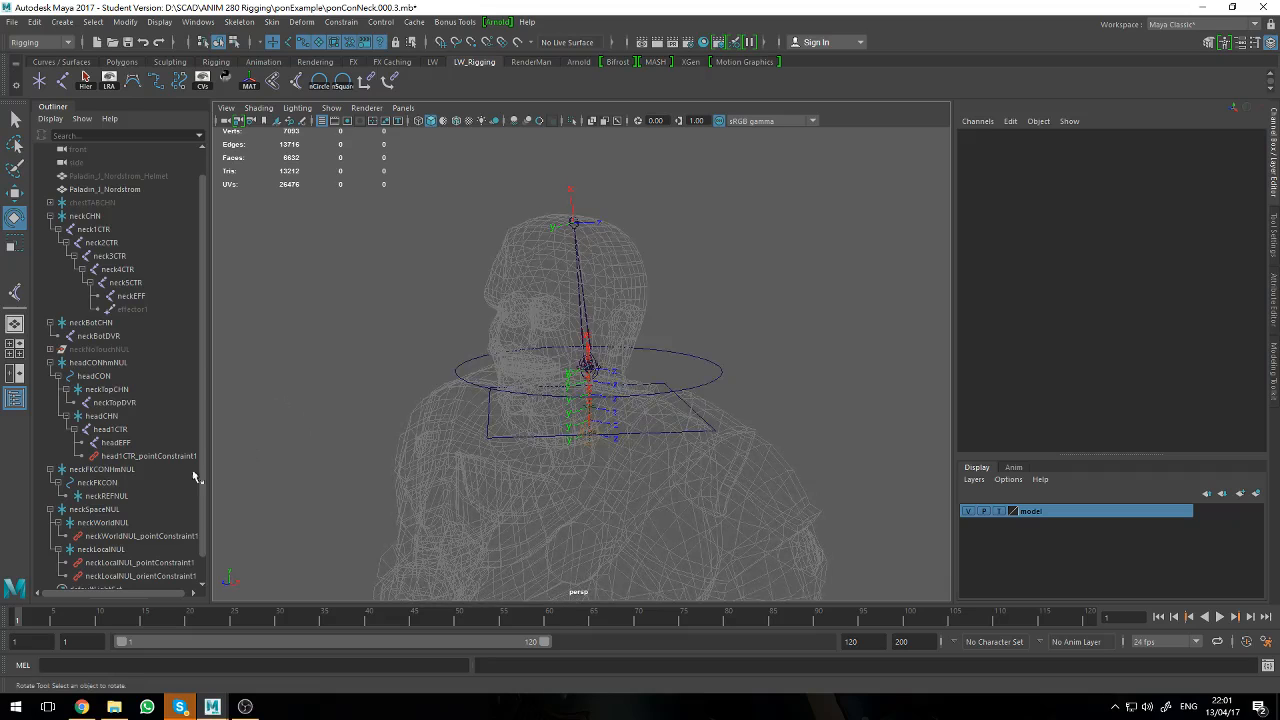
# - Point constrain headCONhmNUL to neckREFNUL
pyautogui.click(103, 363)
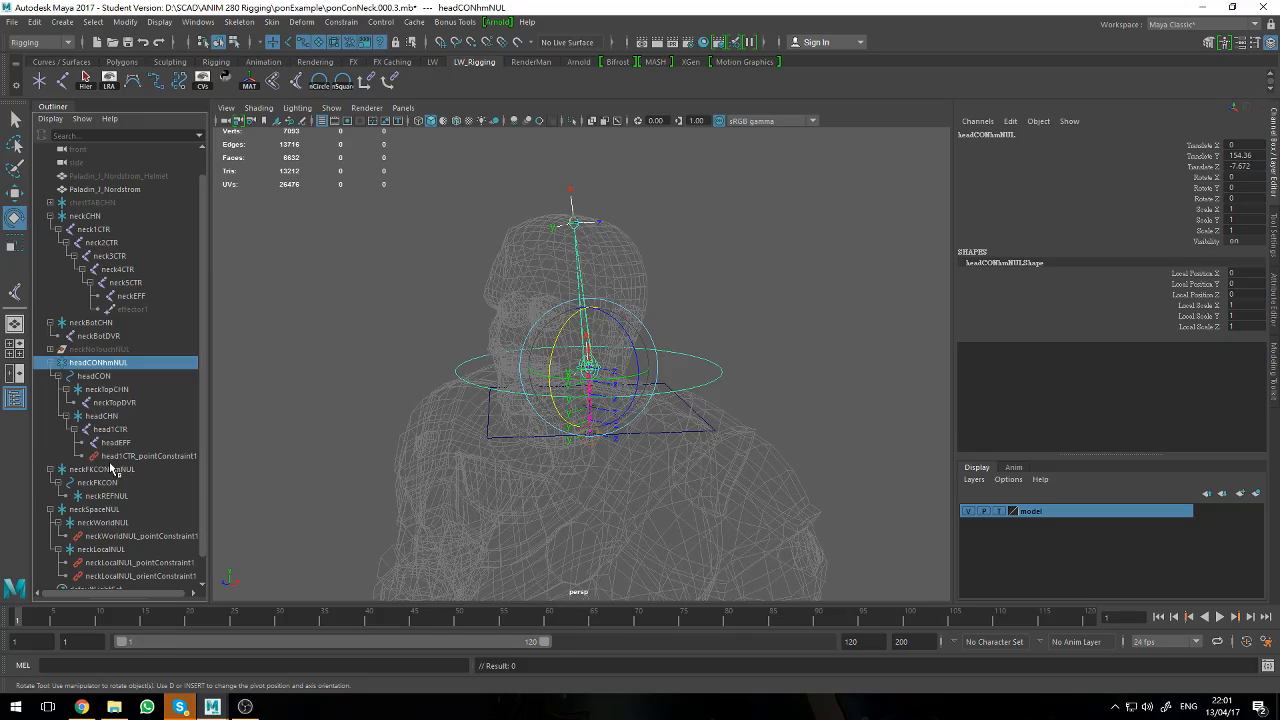
pyautogui.click(115, 469)
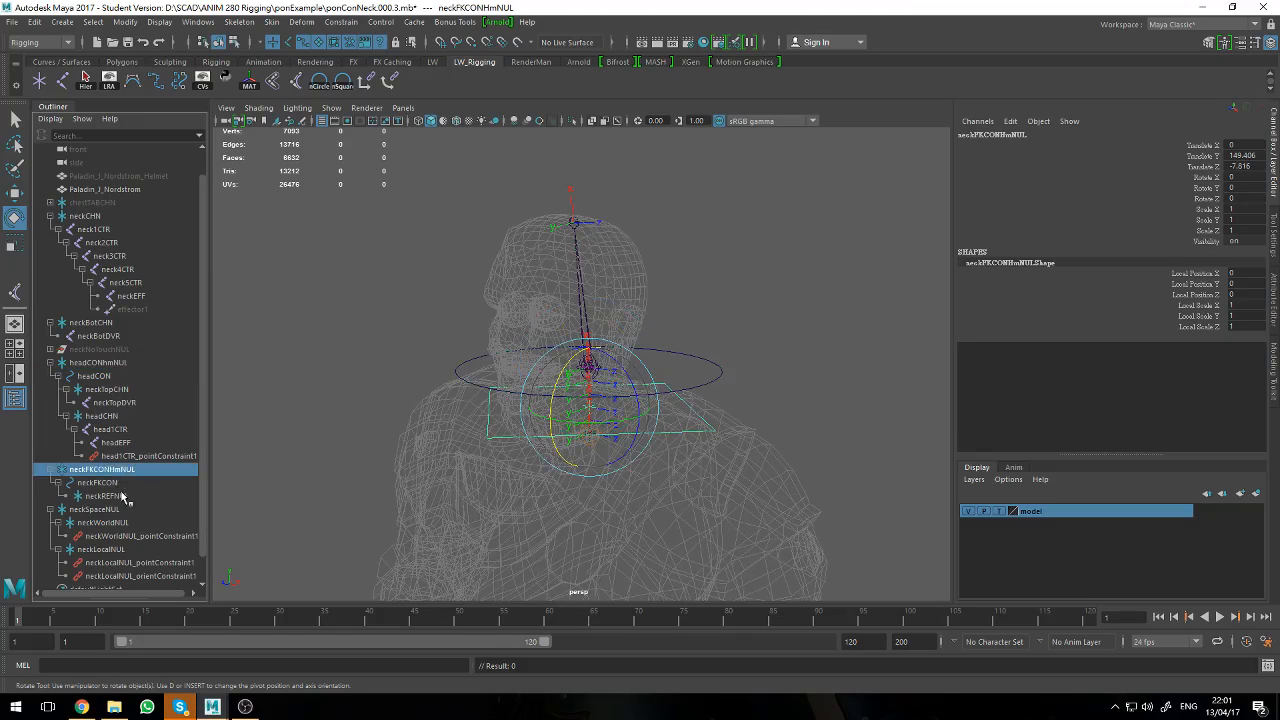
pyautogui.click(125, 495)
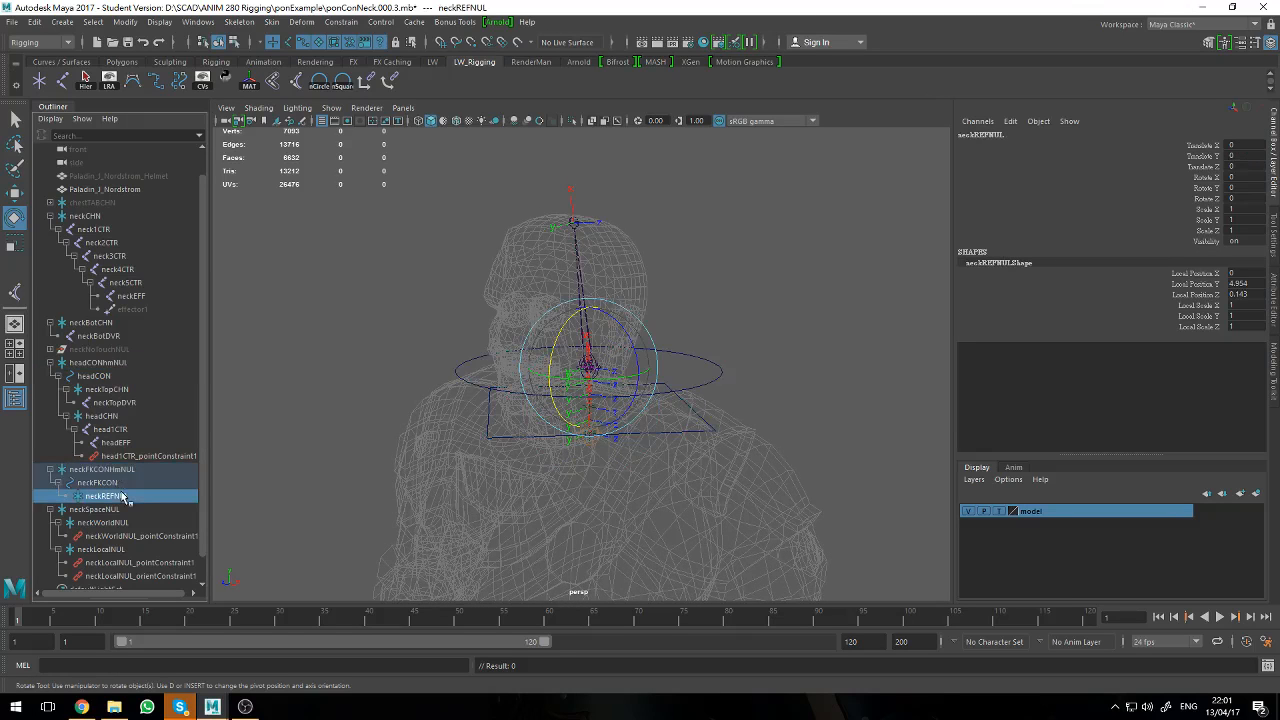
pyautogui.keyDown('ctrl'); pyautogui.click(112, 363); pyautogui.keyUp('ctrl')
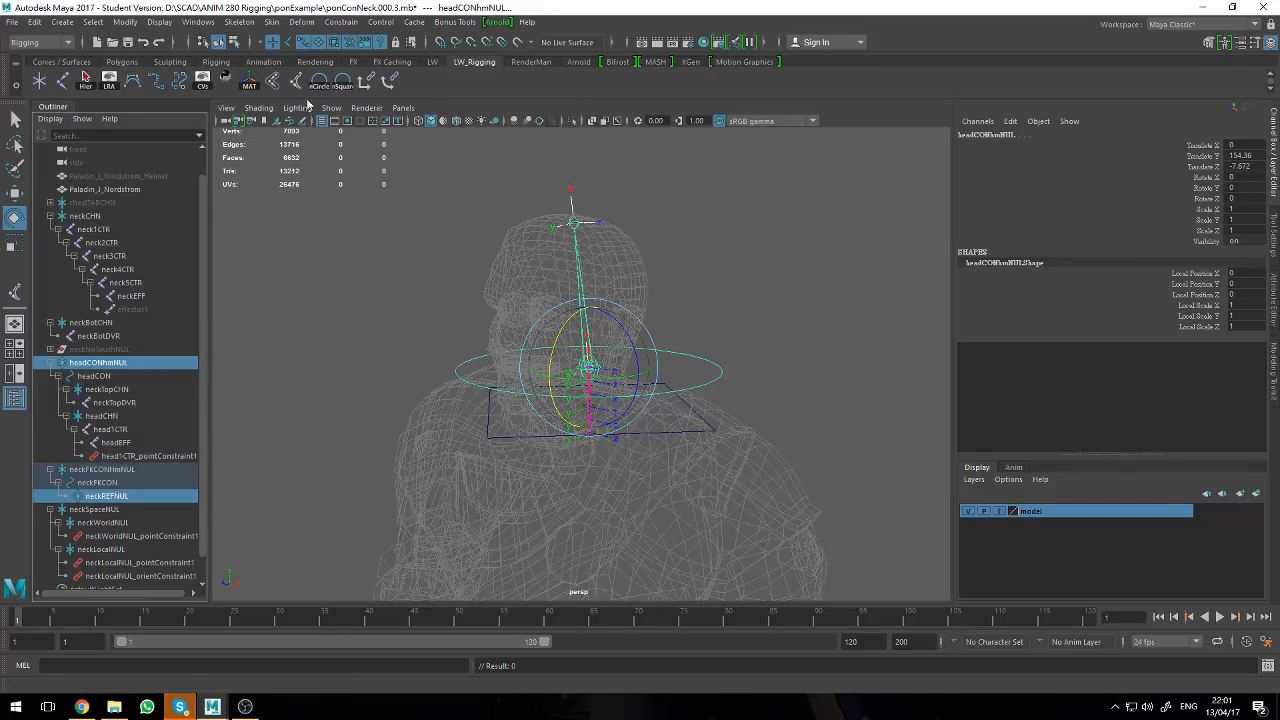
pyautogui.click(367, 82)
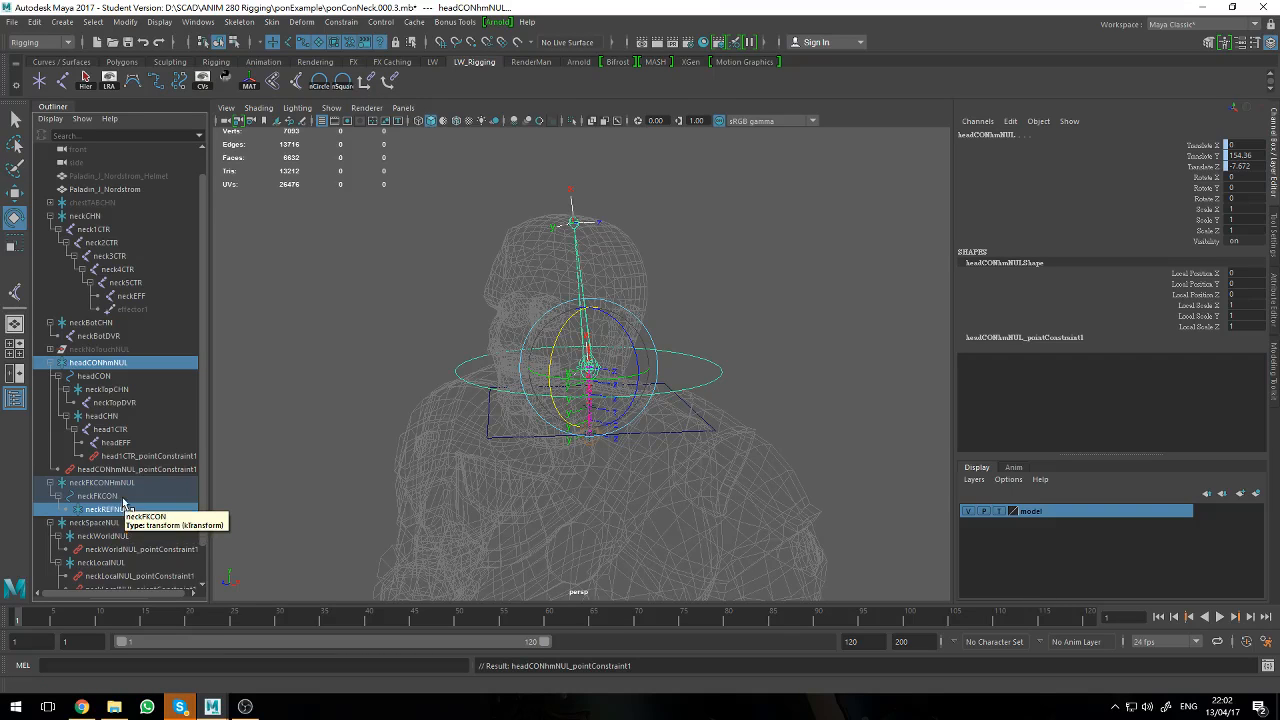
# - Try rotating neckFKCON from two viewing angles to test the head control's point constraint, undo the rotations and clear the selection
pyautogui.click(515, 436)
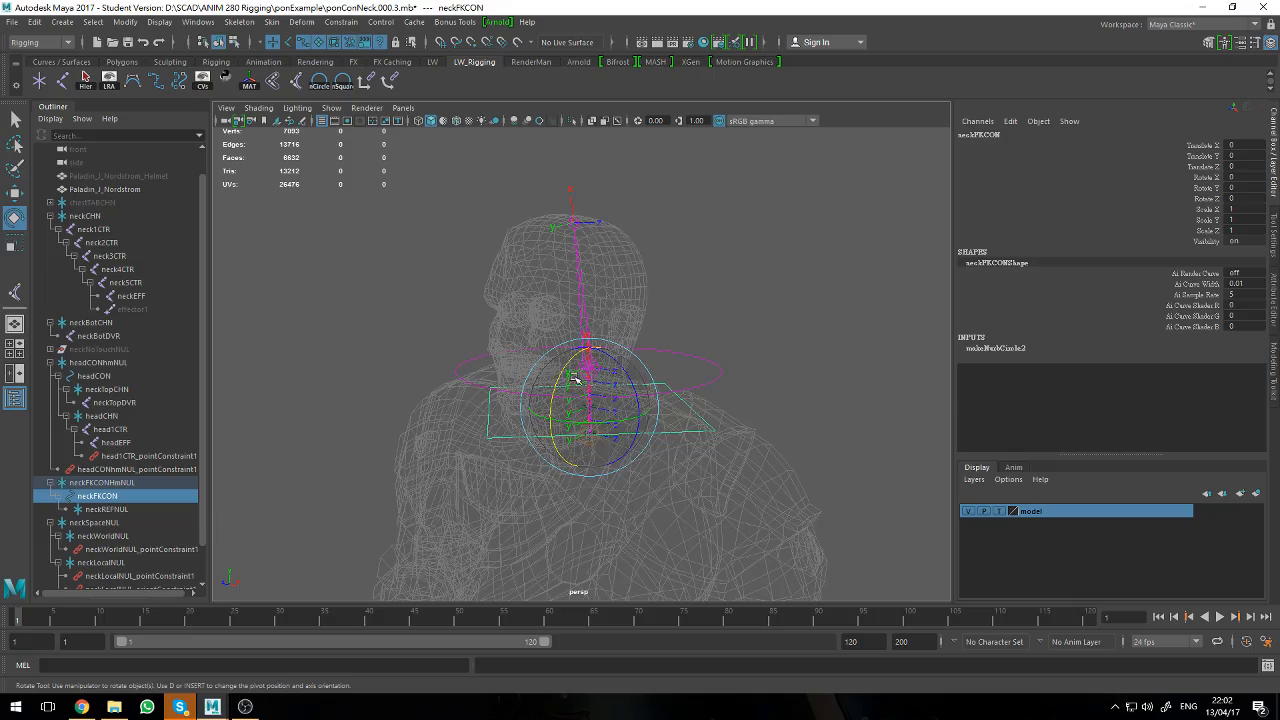
pyautogui.moveTo(573, 377); pyautogui.dragTo(563, 420)
pyautogui.hotkey('ctrl', 'z')
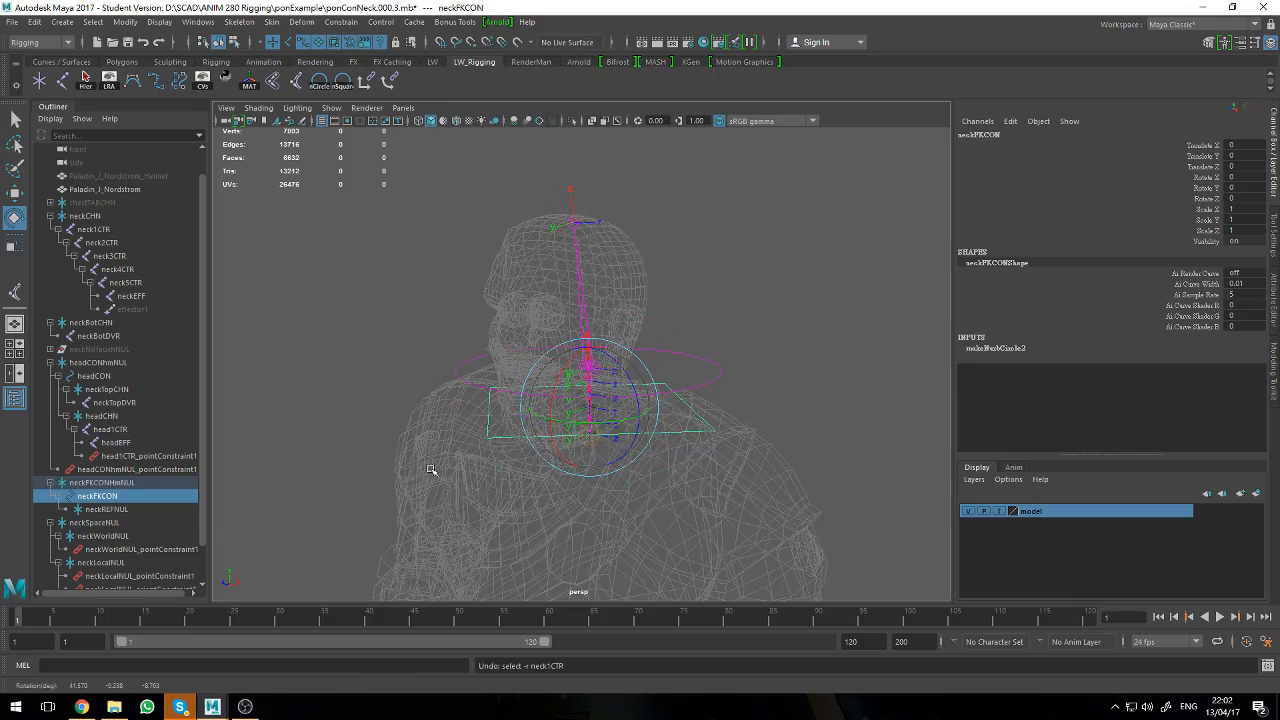
pyautogui.click(340, 418)
pyautogui.keyDown('alt'); pyautogui.moveTo(337, 472); pyautogui.dragTo(374, 469); pyautogui.keyUp('alt')
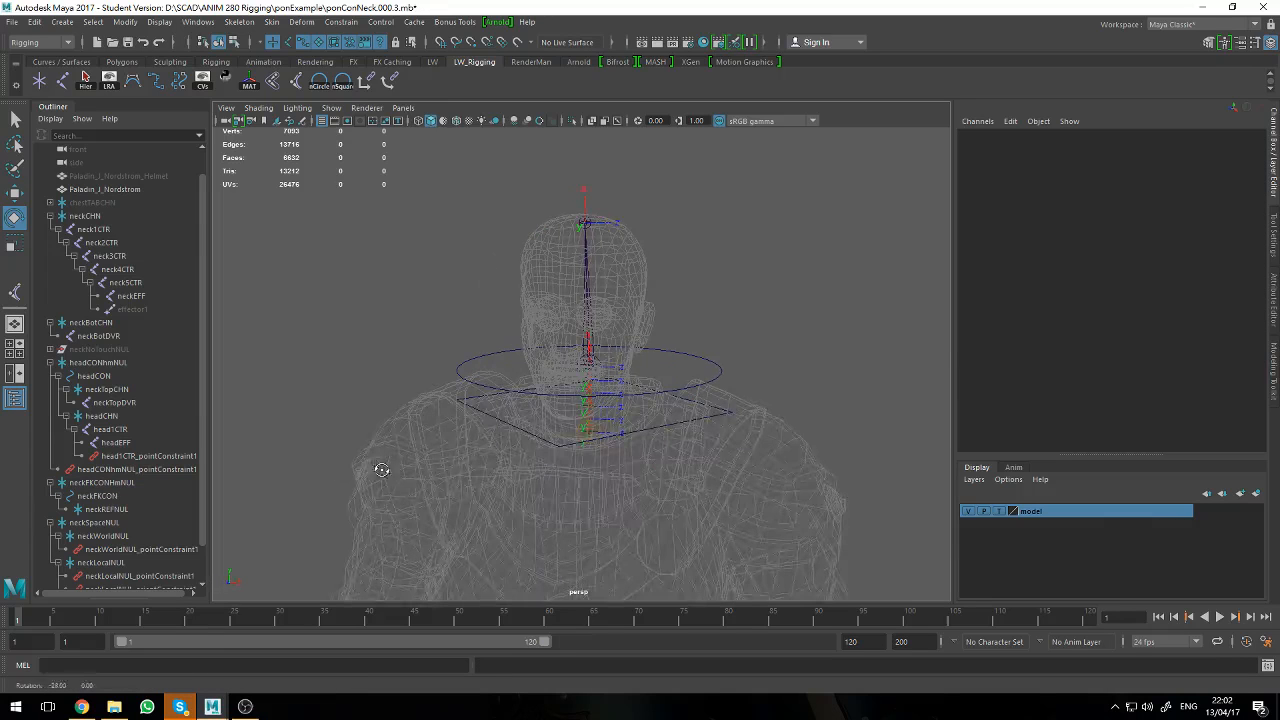
pyautogui.click(563, 447)
pyautogui.moveTo(576, 385)
pyautogui.mouseDown()
pyautogui.moveTo(577, 412)
pyautogui.moveTo(579, 375)
pyautogui.moveTo(574, 399)
pyautogui.mouseUp()
pyautogui.hotkey('ctrl', 'z')
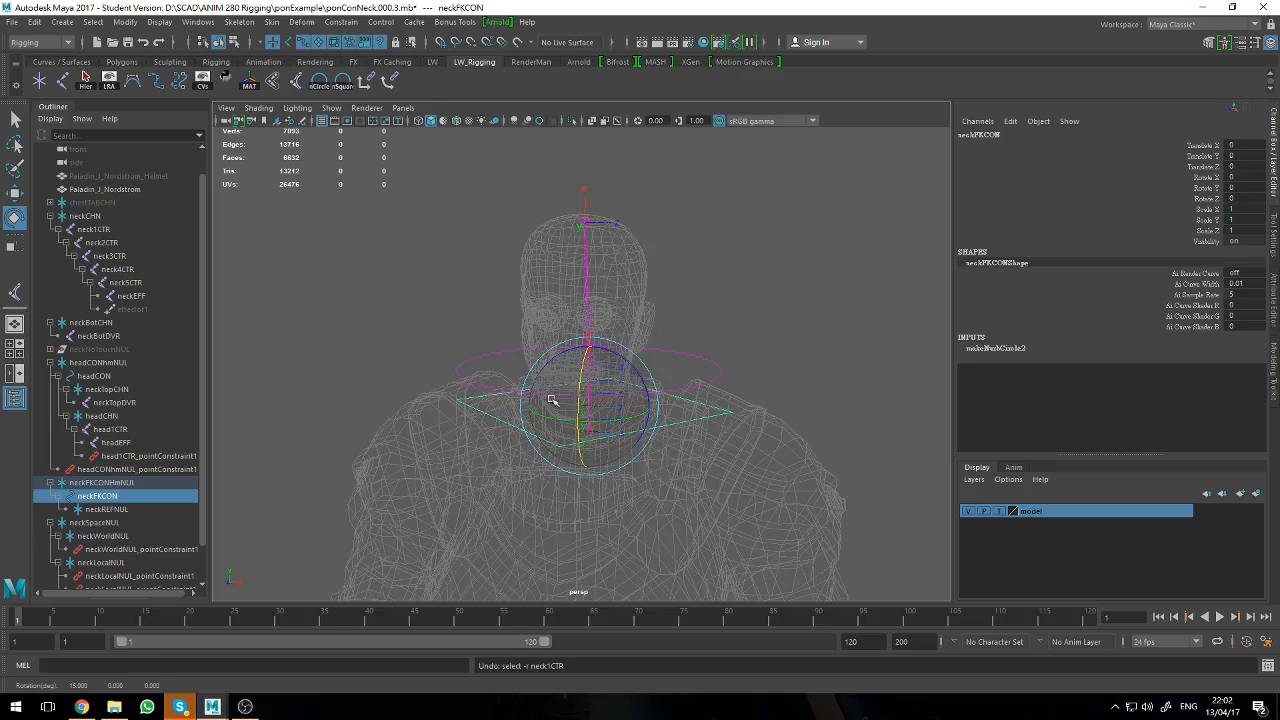
pyautogui.click(383, 396)
pyautogui.keyDown('alt'); pyautogui.moveTo(386, 474); pyautogui.dragTo(366, 467); pyautogui.keyUp('alt')
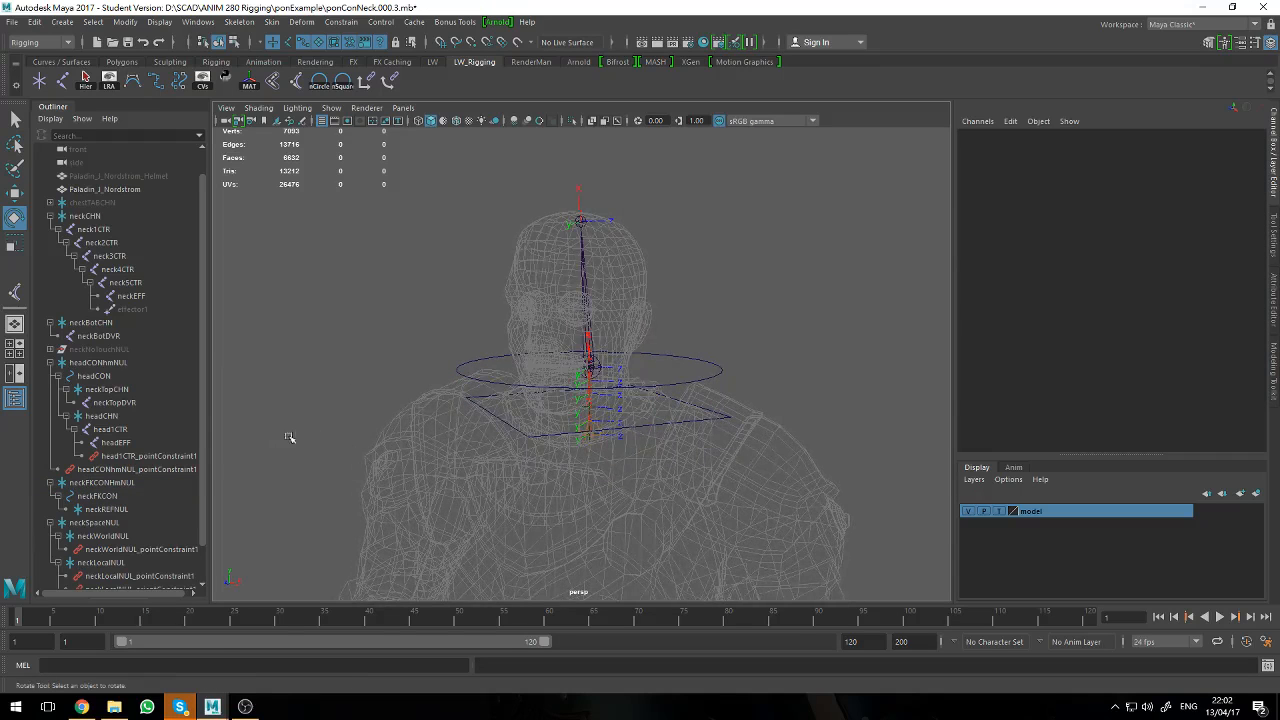
# - Try point constraining headCONhmNUL to both neckWorldNUL and neckLocalNUL, and undo the constraint
pyautogui.click(153, 472)
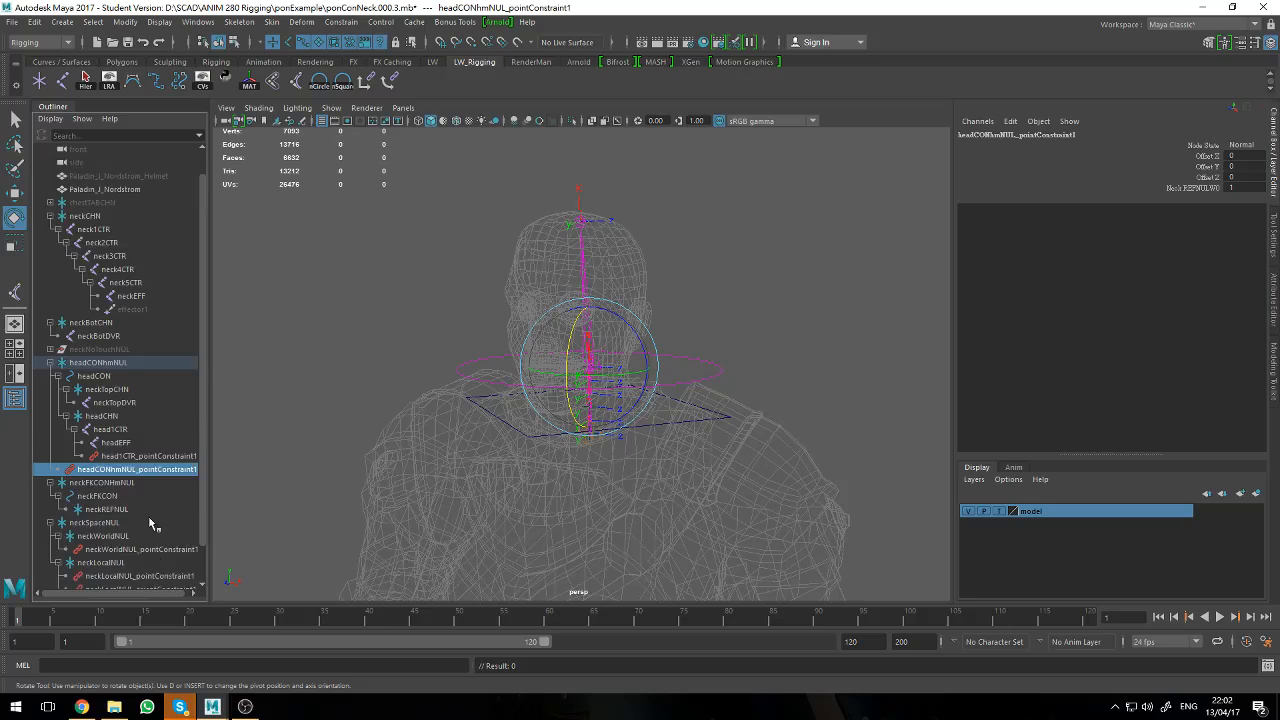
pyautogui.scroll(-1, 150, 522)
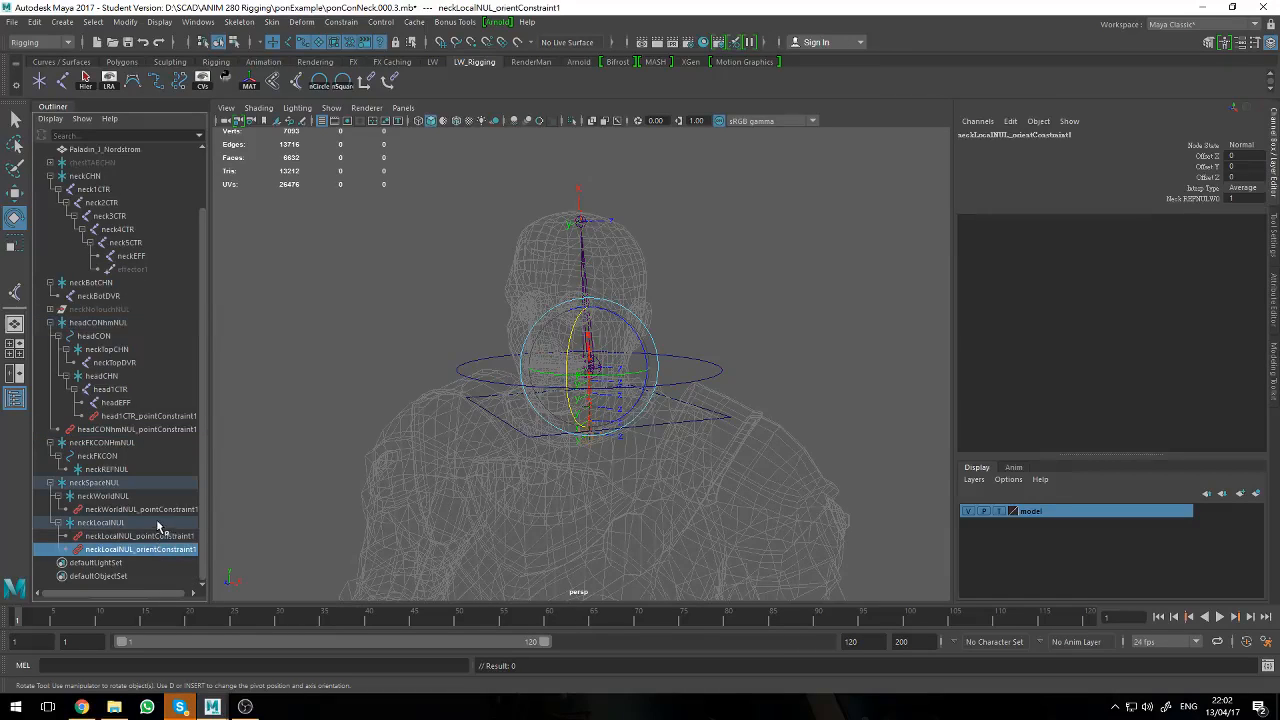
pyautogui.click(142, 498)
pyautogui.click(140, 522)
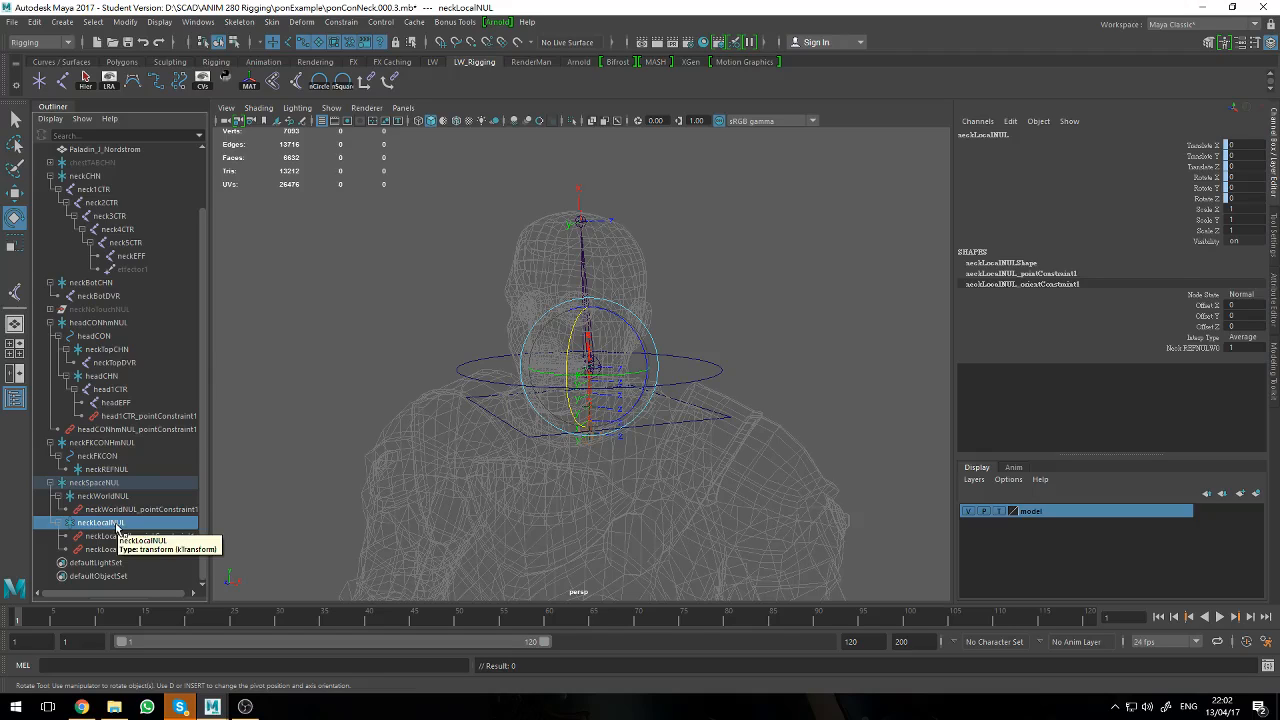
pyautogui.click(110, 496)
pyautogui.keyDown('ctrl'); pyautogui.click(124, 522); pyautogui.keyUp('ctrl')
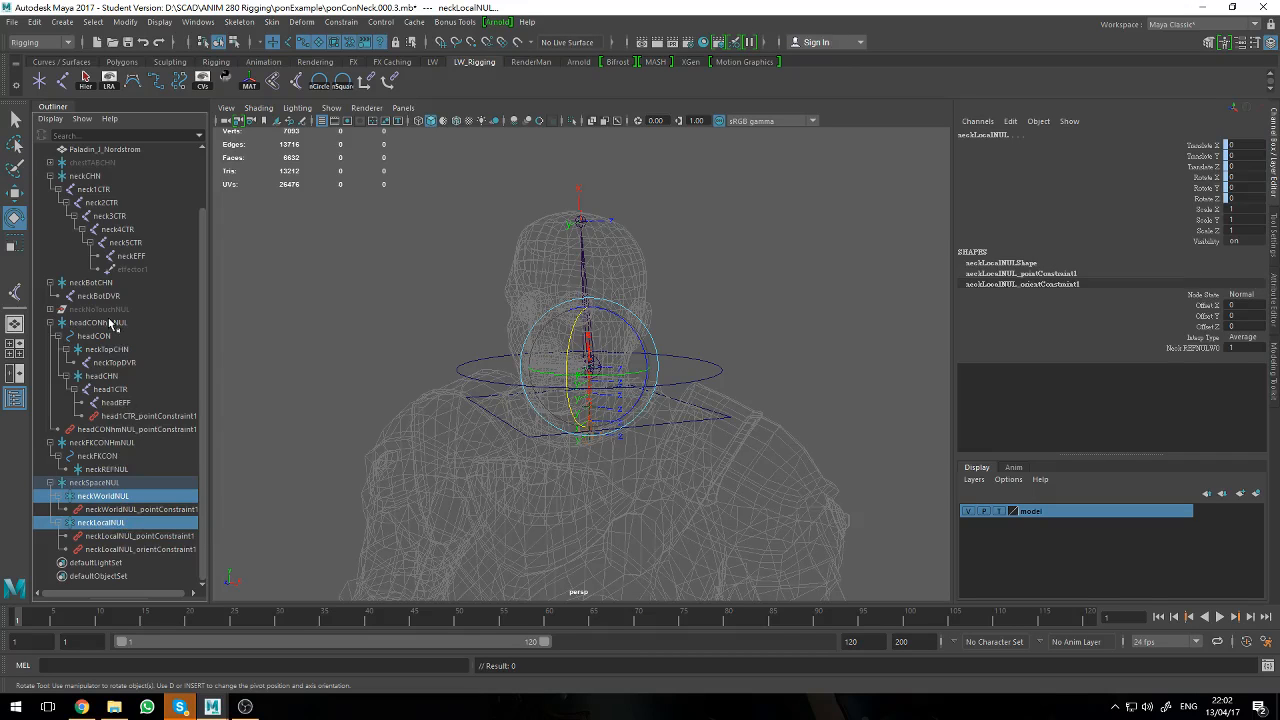
pyautogui.keyDown('ctrl'); pyautogui.click(111, 323); pyautogui.keyUp('ctrl')
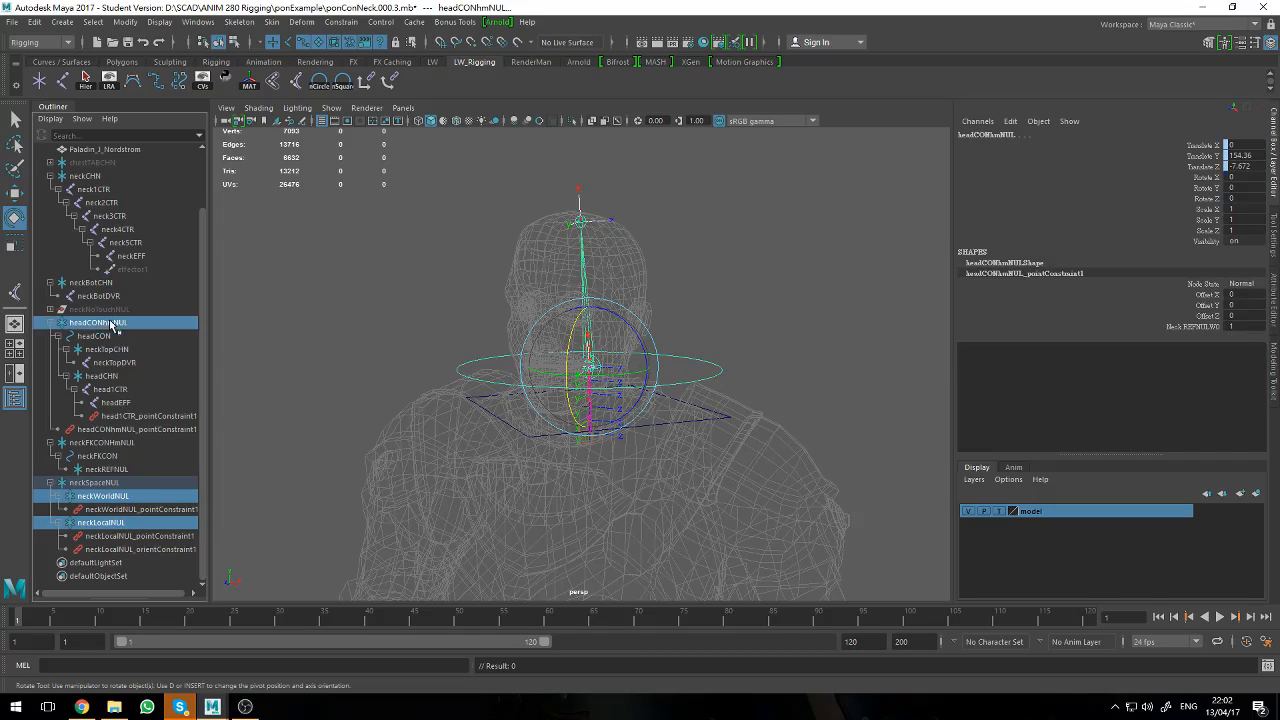
pyautogui.click(369, 82)
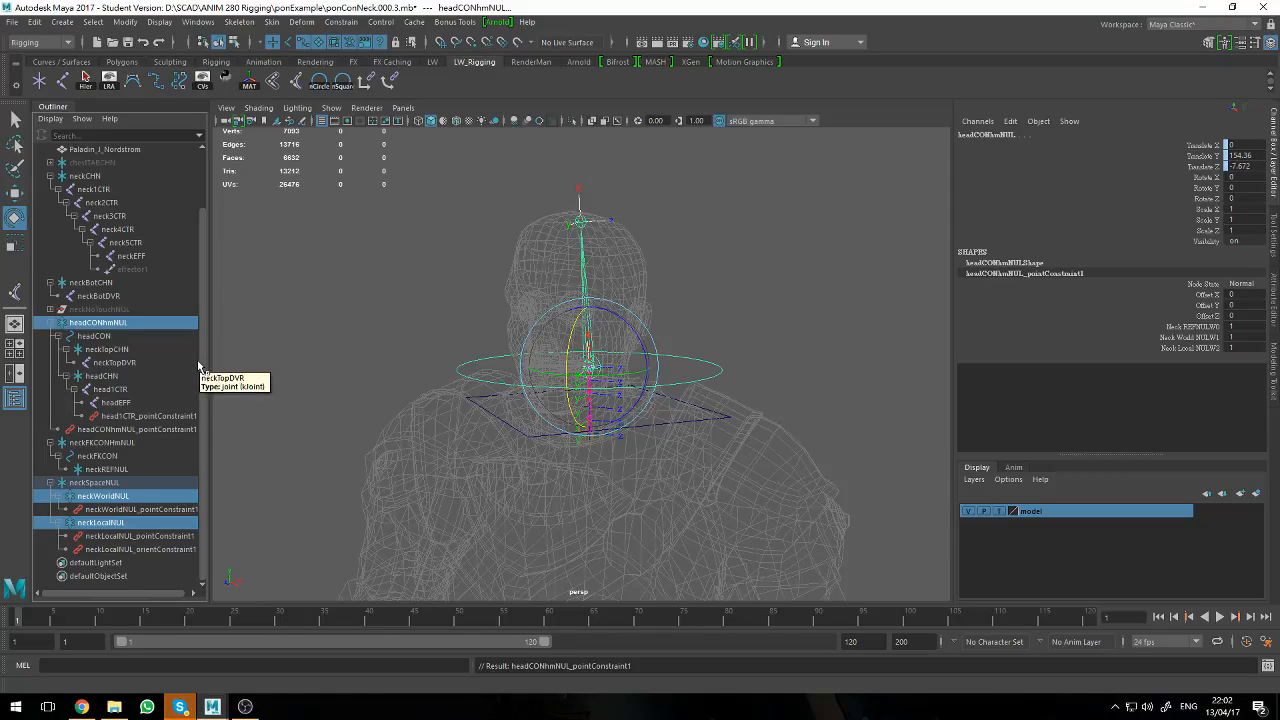
pyautogui.hotkey('ctrl', 'z')
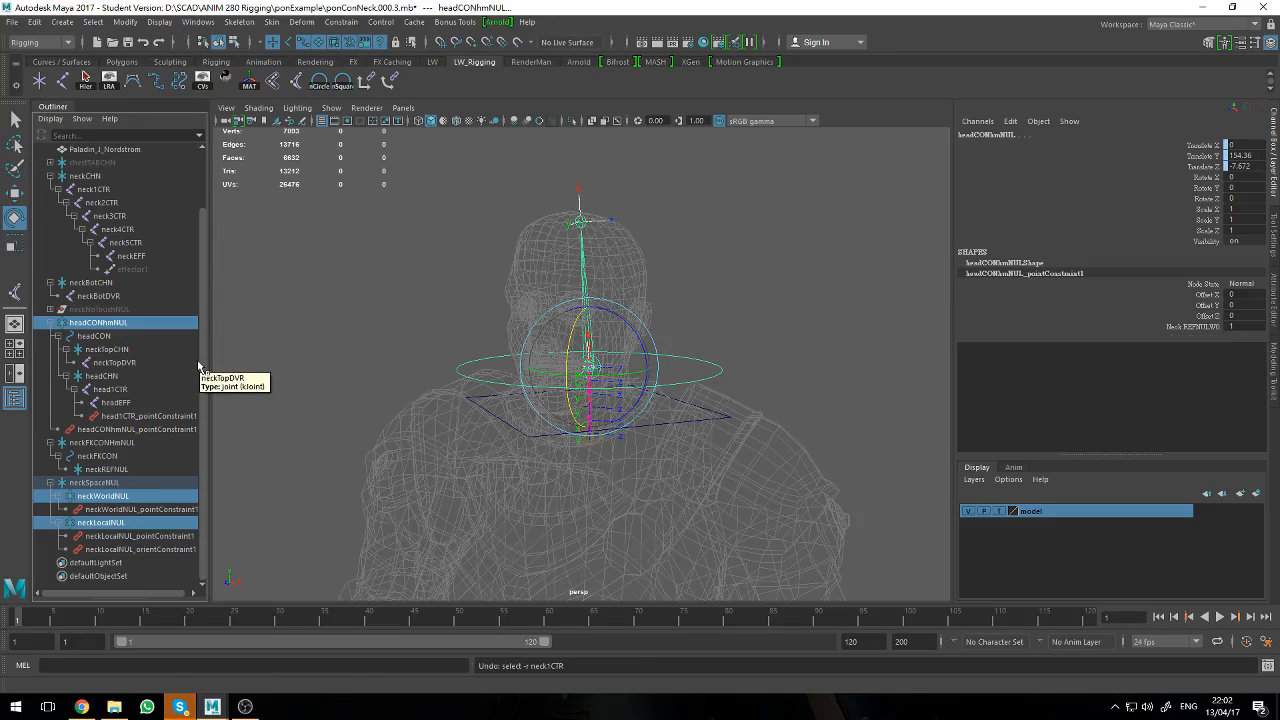
pyautogui.hotkey('ctrl', 'z')
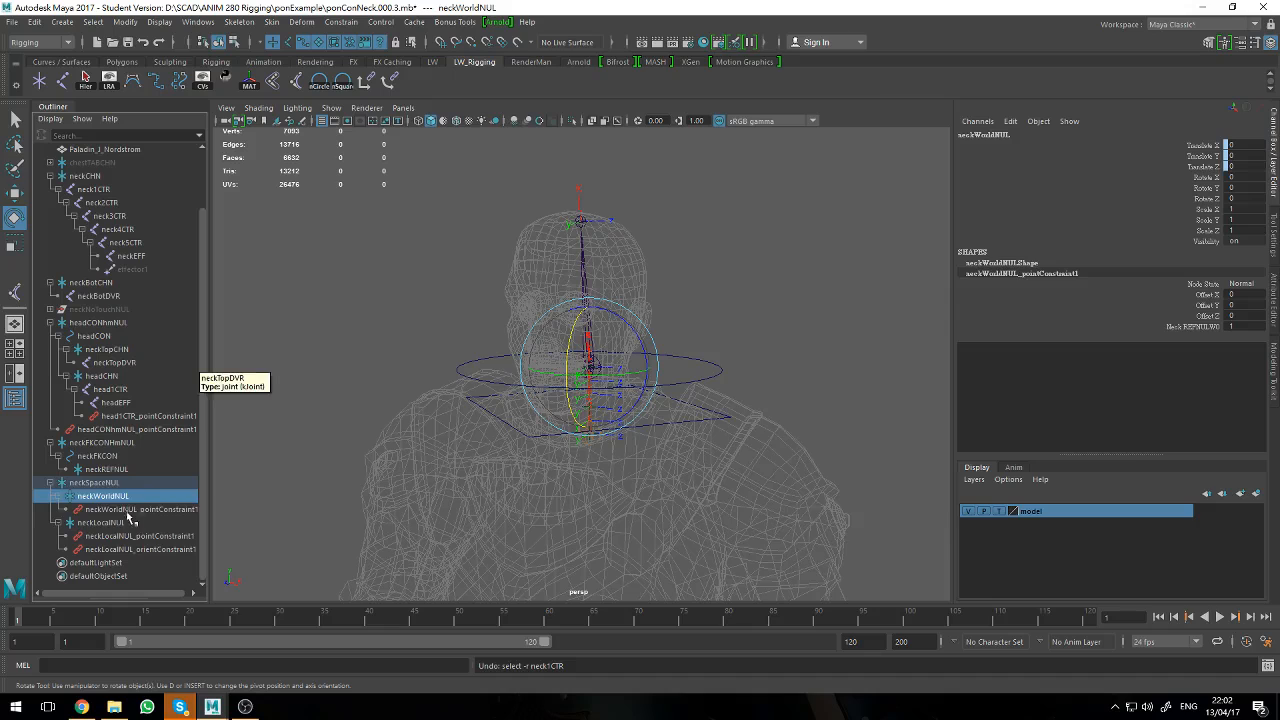
# - Orient constrain headCONhmNUL to both neckWorldNUL and neckLocalNUL
pyautogui.click(130, 522)
pyautogui.click(118, 495)
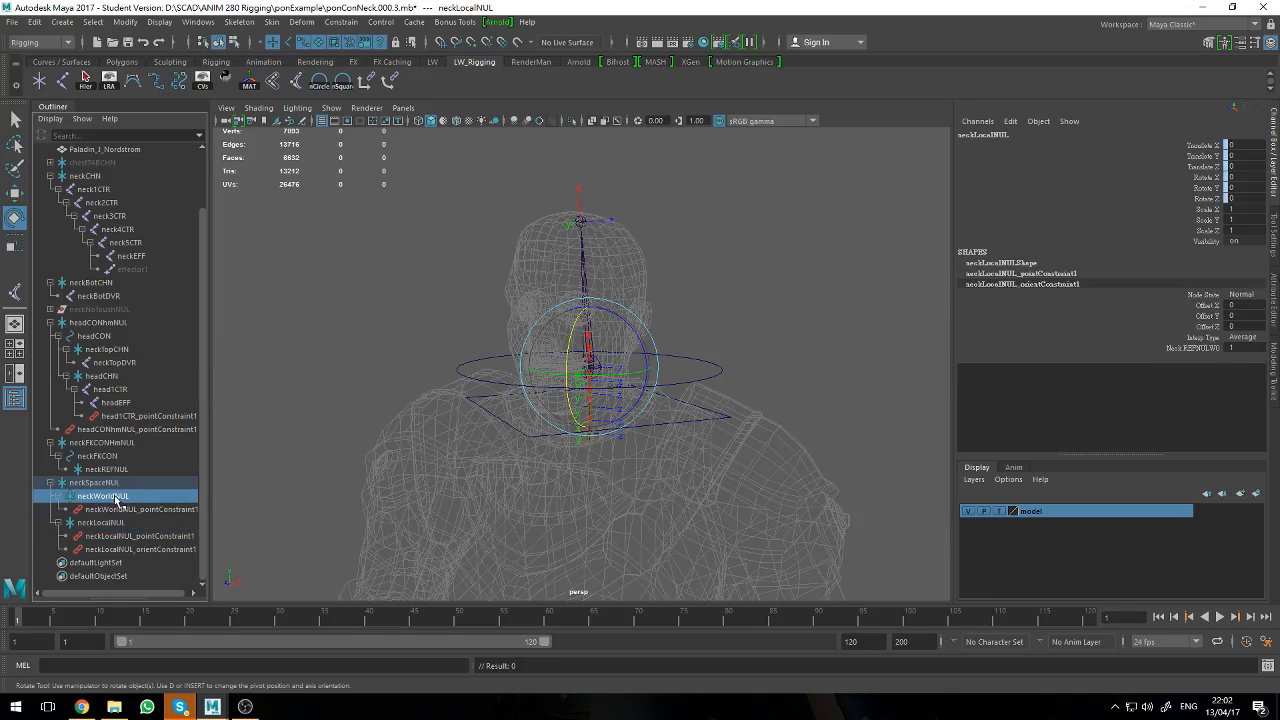
pyautogui.click(141, 418)
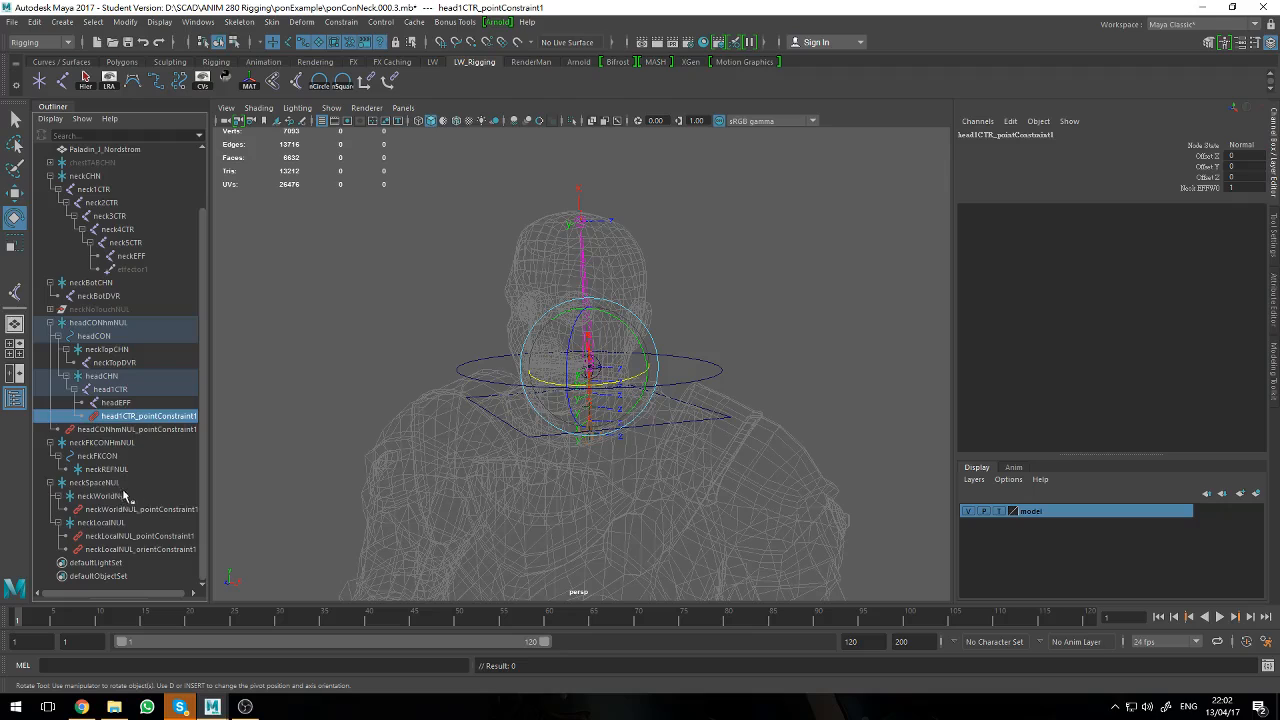
pyautogui.click(122, 510)
pyautogui.click(104, 488)
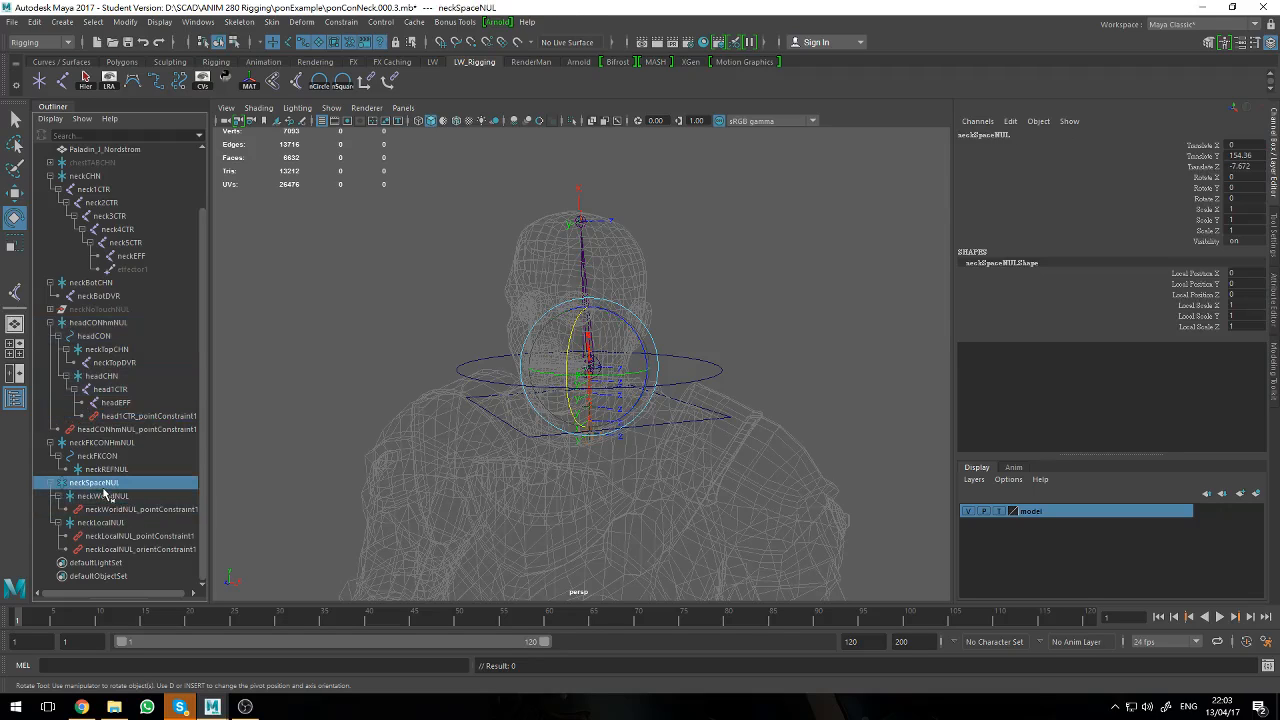
pyautogui.click(124, 510)
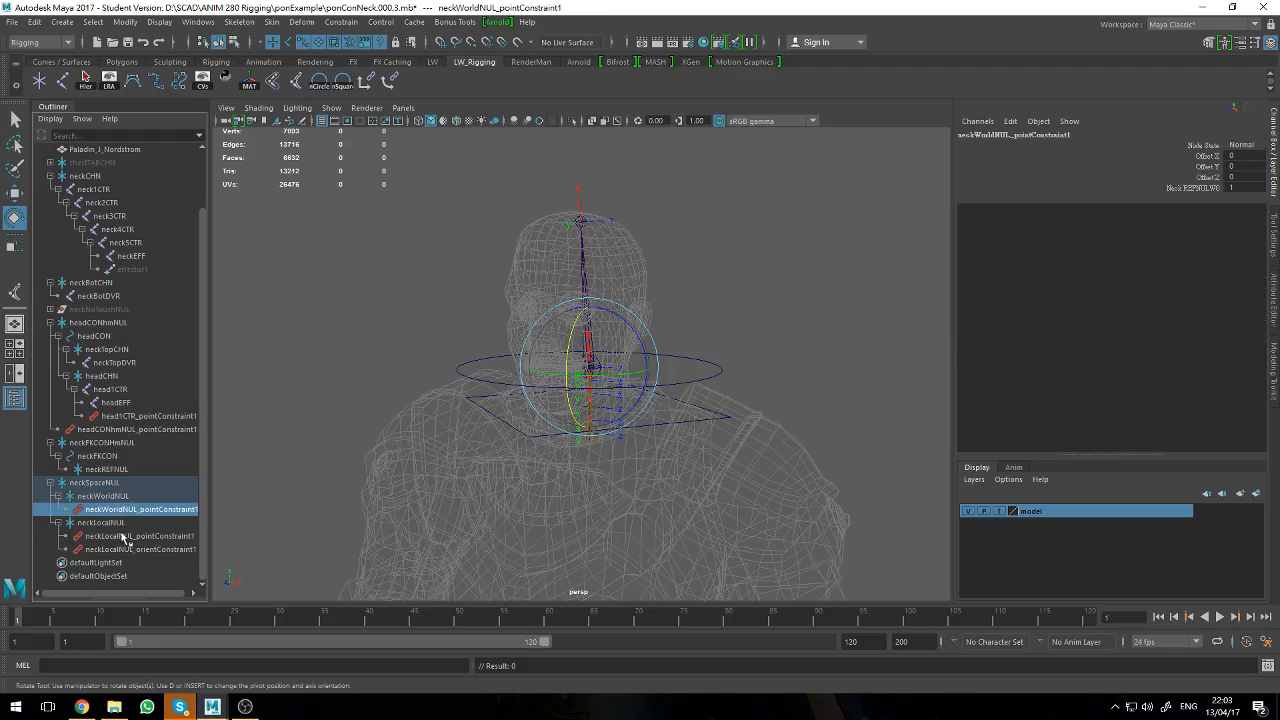
pyautogui.click(120, 496)
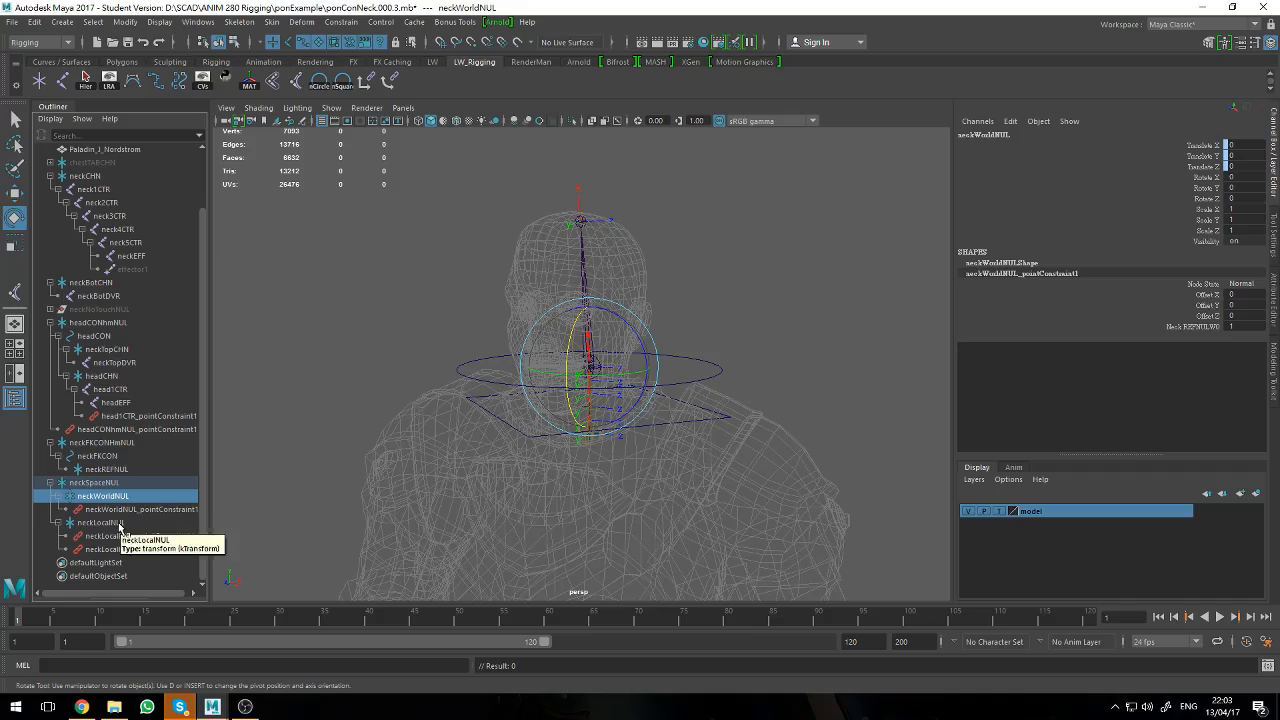
pyautogui.keyDown('ctrl'); pyautogui.click(100, 522); pyautogui.keyUp('ctrl')
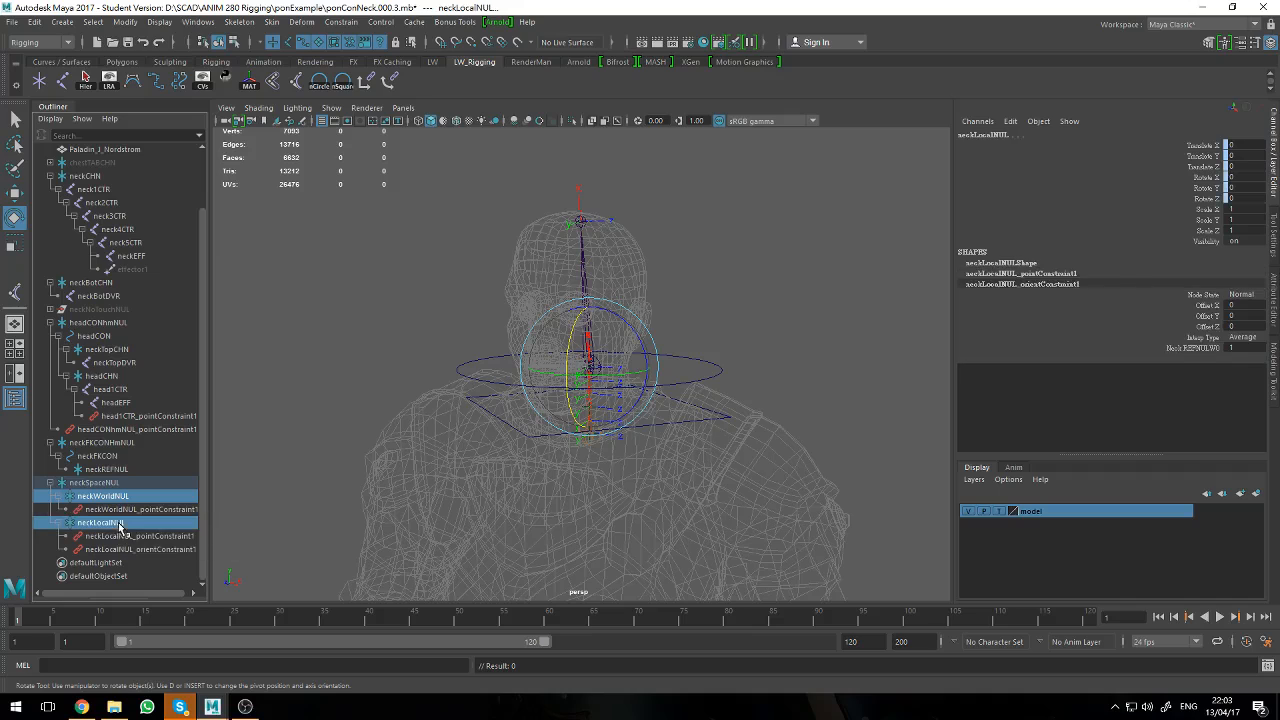
pyautogui.keyDown('ctrl'); pyautogui.click(115, 324); pyautogui.keyUp('ctrl')
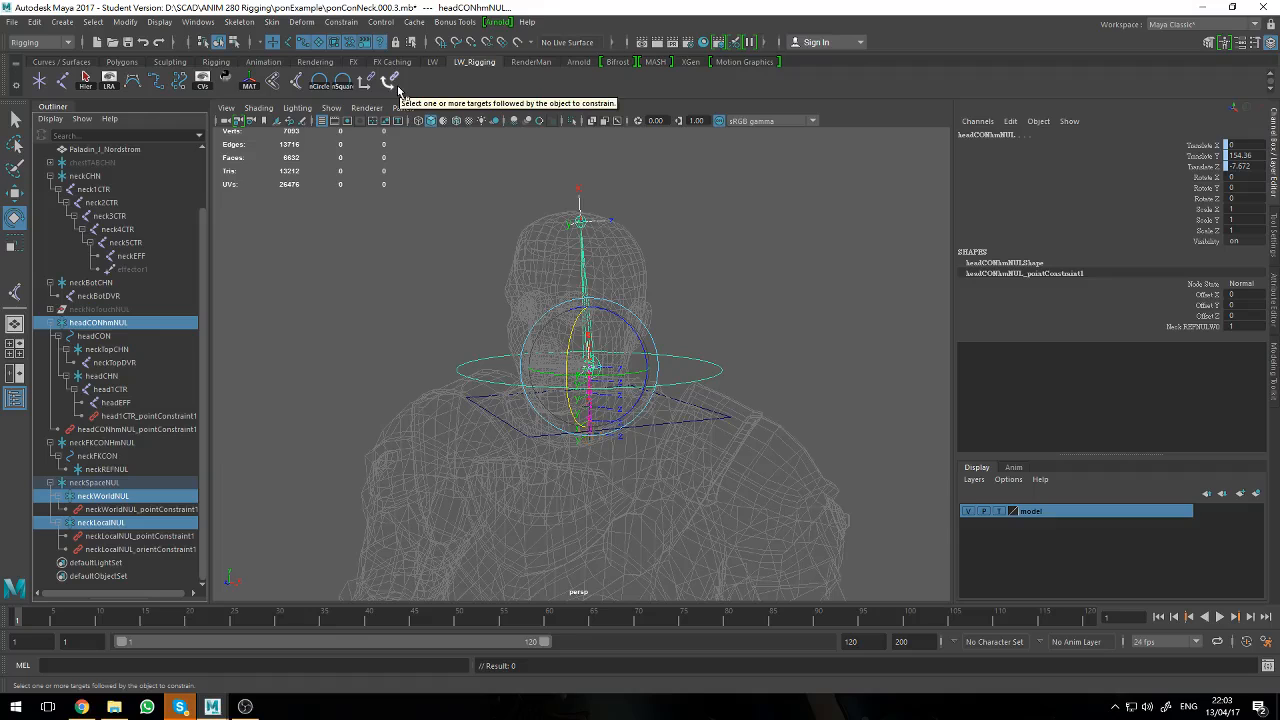
pyautogui.click(385, 22)
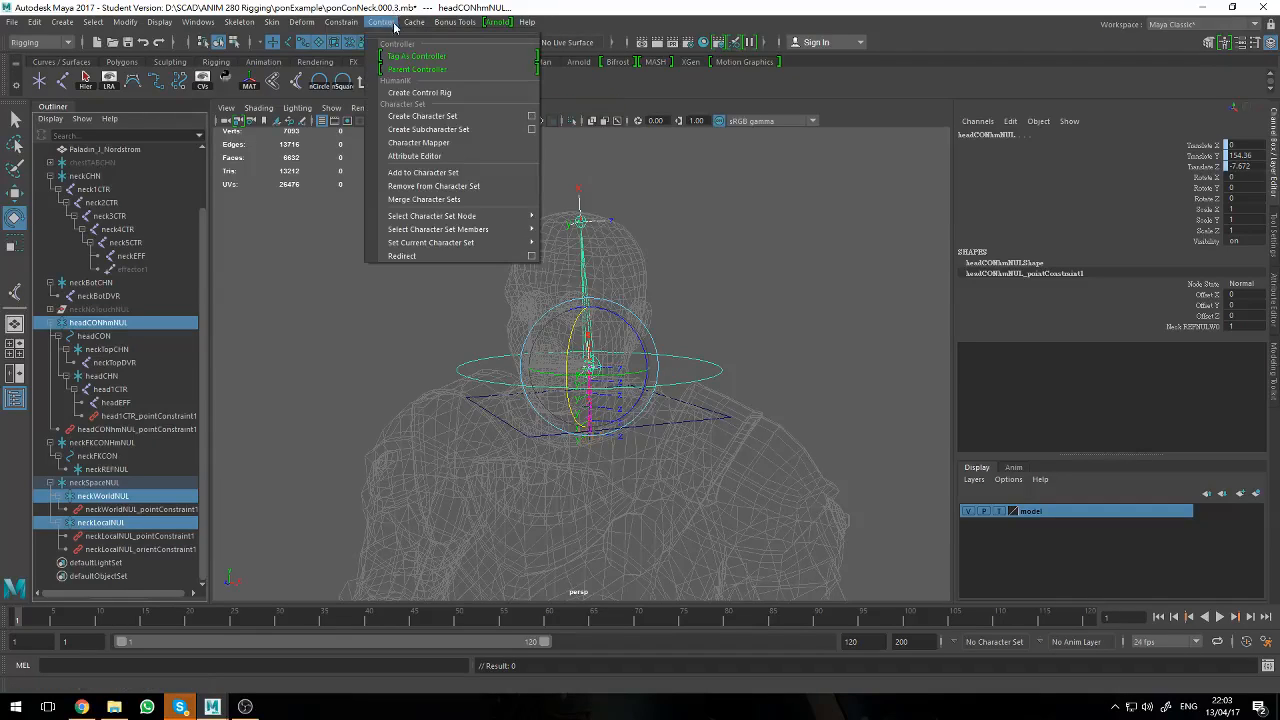
pyautogui.moveTo(326, 24)
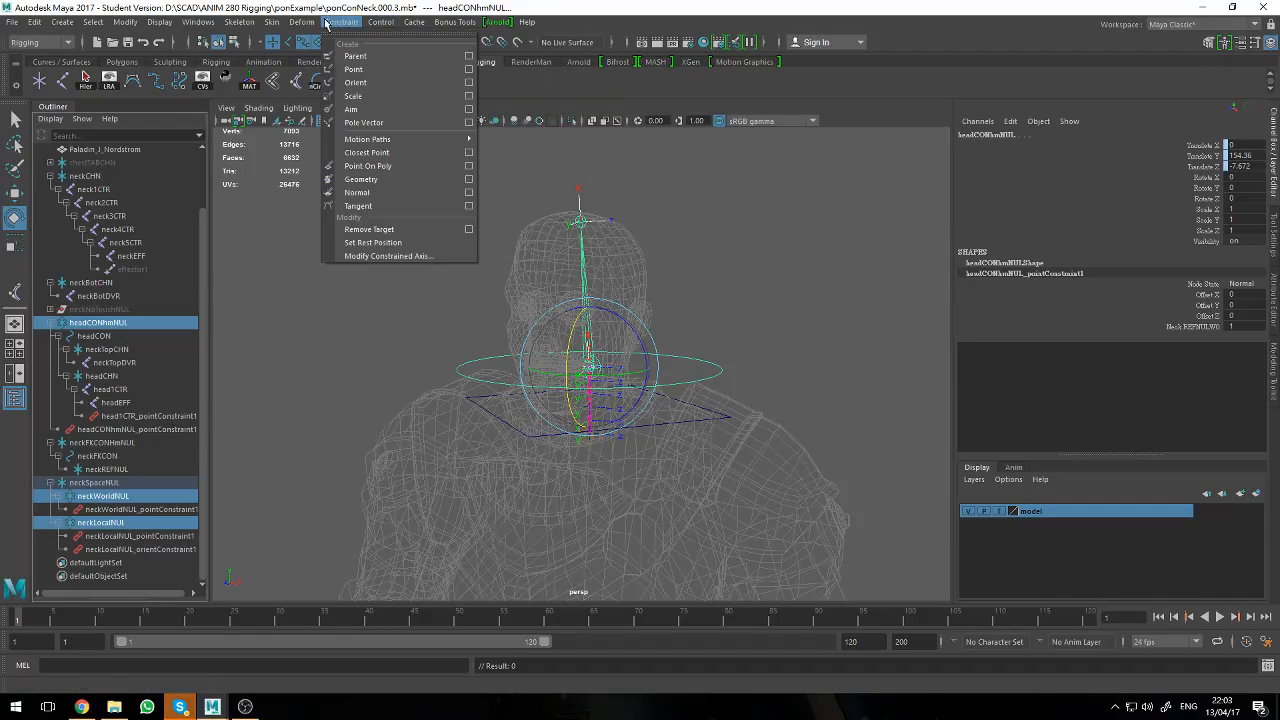
pyautogui.click(506, 86)
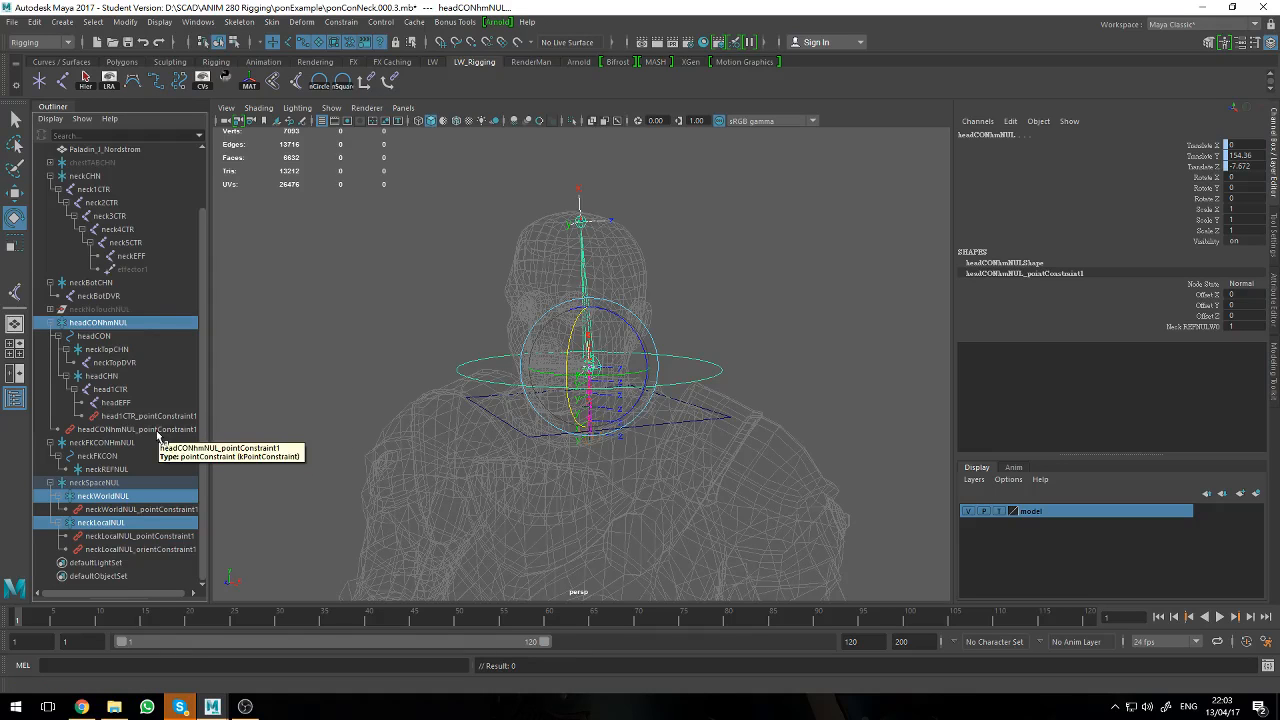
pyautogui.click(390, 82)
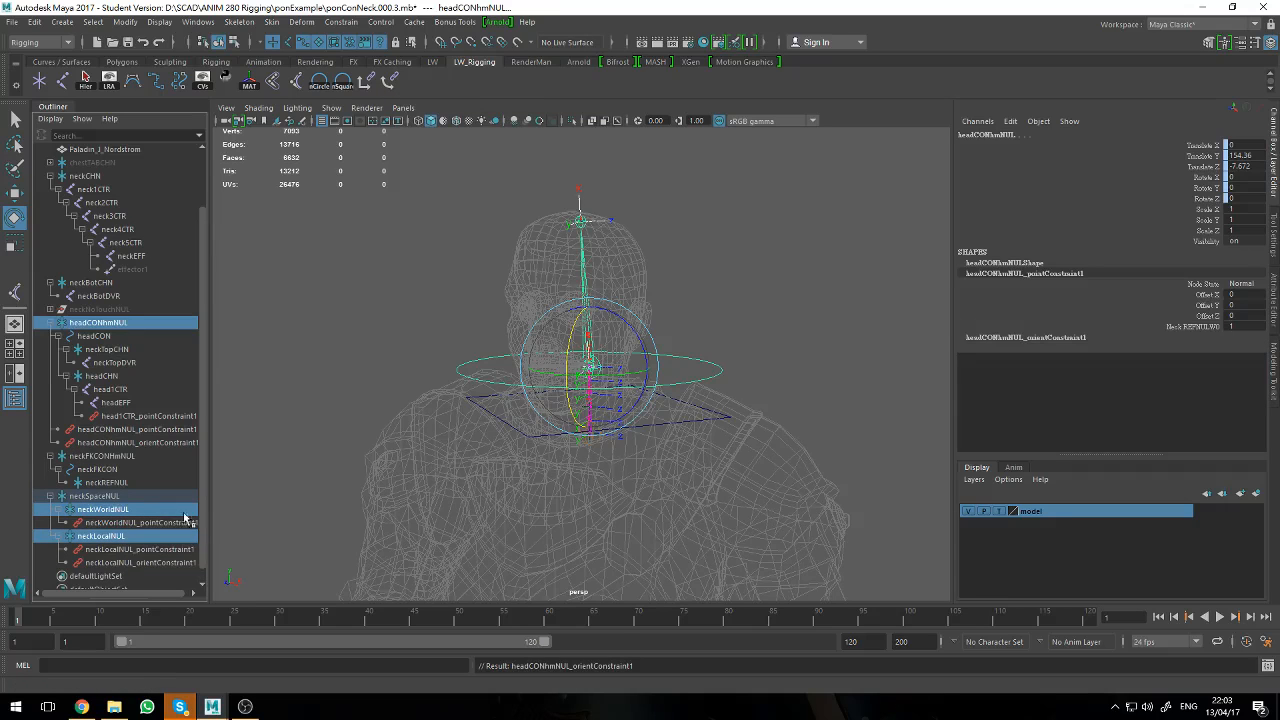
# - Select headCONhmNUL's orient constraint and open its Neck World NULW0 and Neck Local NULW1 weights for editing
pyautogui.click(171, 561)
pyautogui.click(168, 553)
pyautogui.click(168, 576)
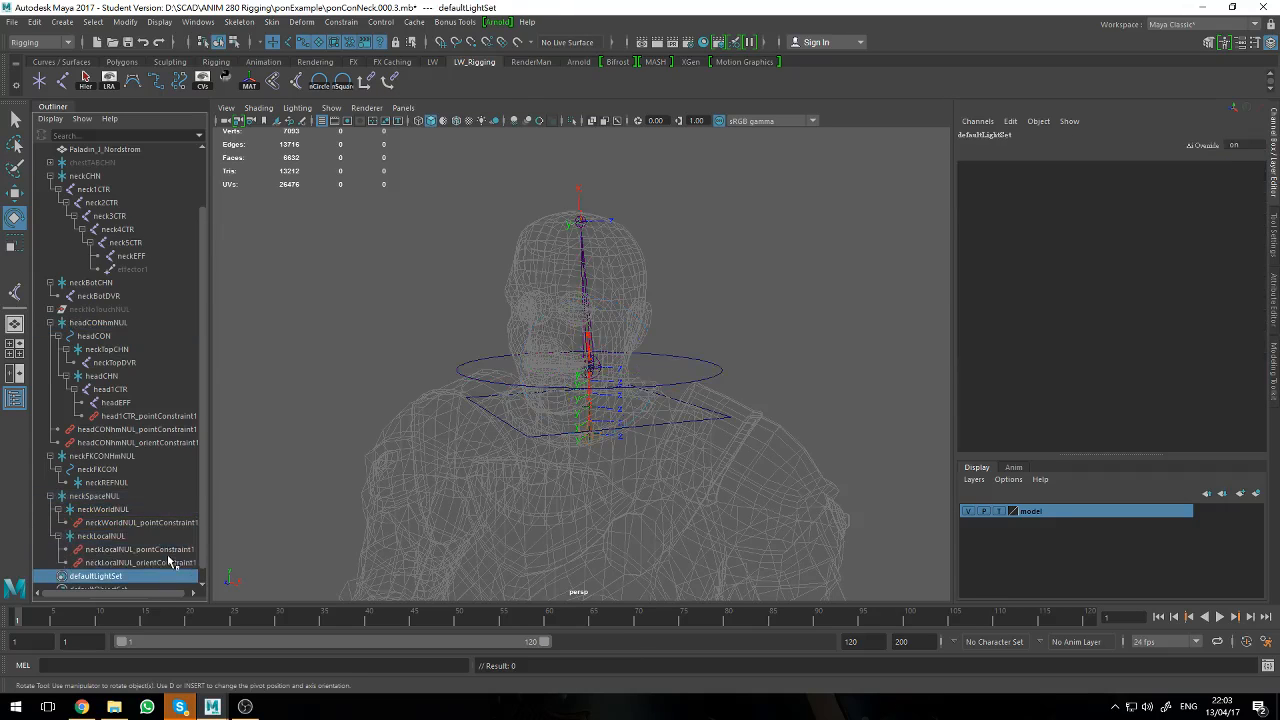
pyautogui.click(171, 562)
pyautogui.click(170, 550)
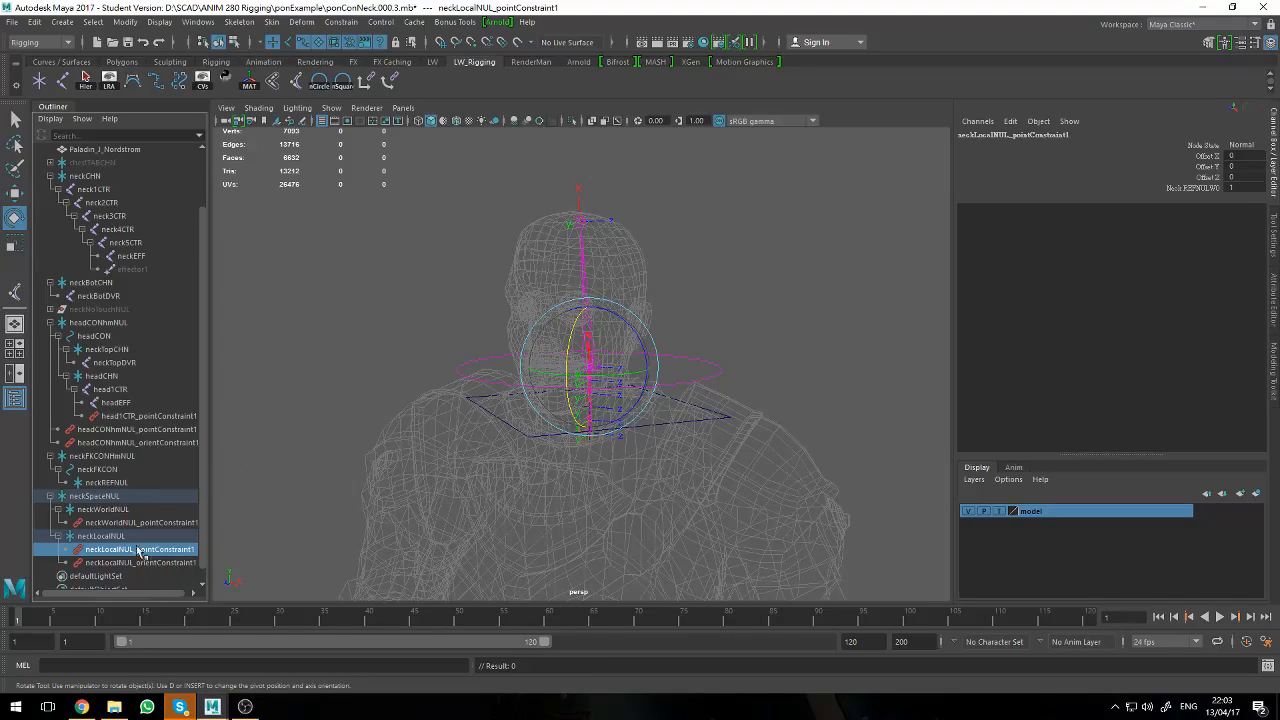
pyautogui.click(135, 443)
pyautogui.doubleClick(1232, 198)
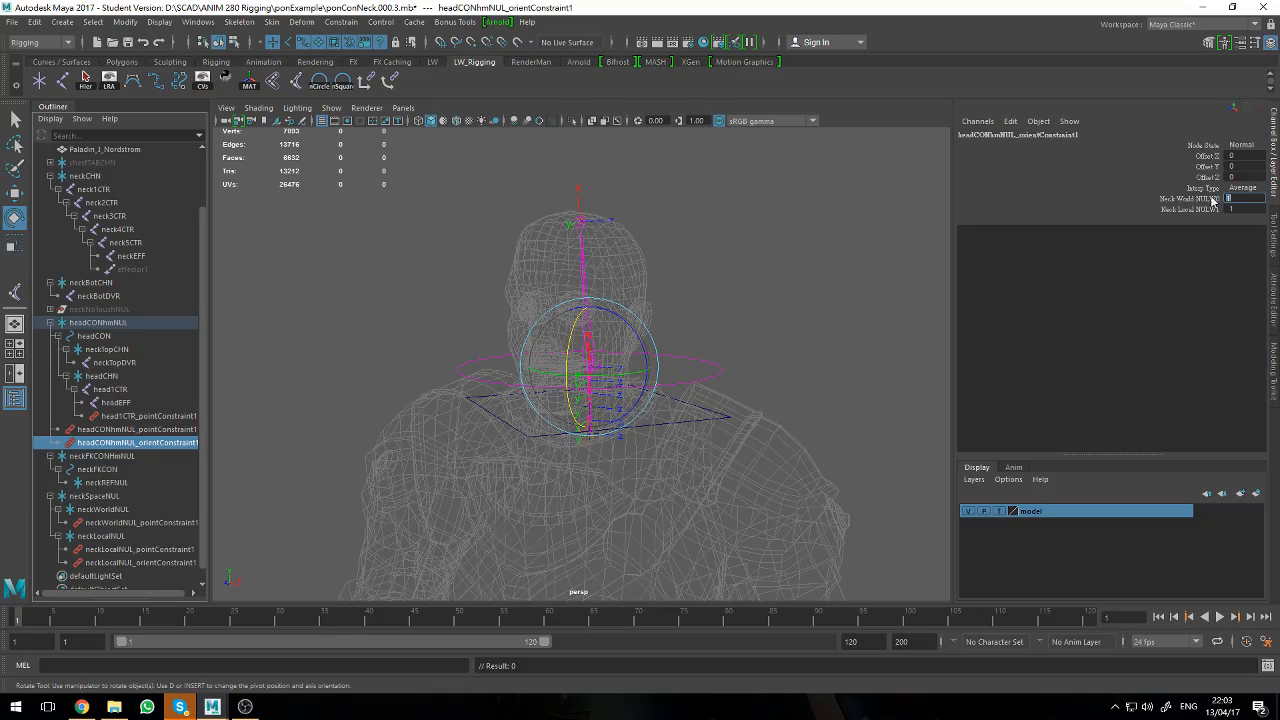
pyautogui.click(1242, 208)
pyautogui.doubleClick(1242, 208)
pyautogui.doubleClick(1245, 199)
pyautogui.doubleClick(1243, 209)
# - Try rotating neckFKCON about different axes to test the head control's world space, undo the rotations and clear the selection
pyautogui.click(512, 429)
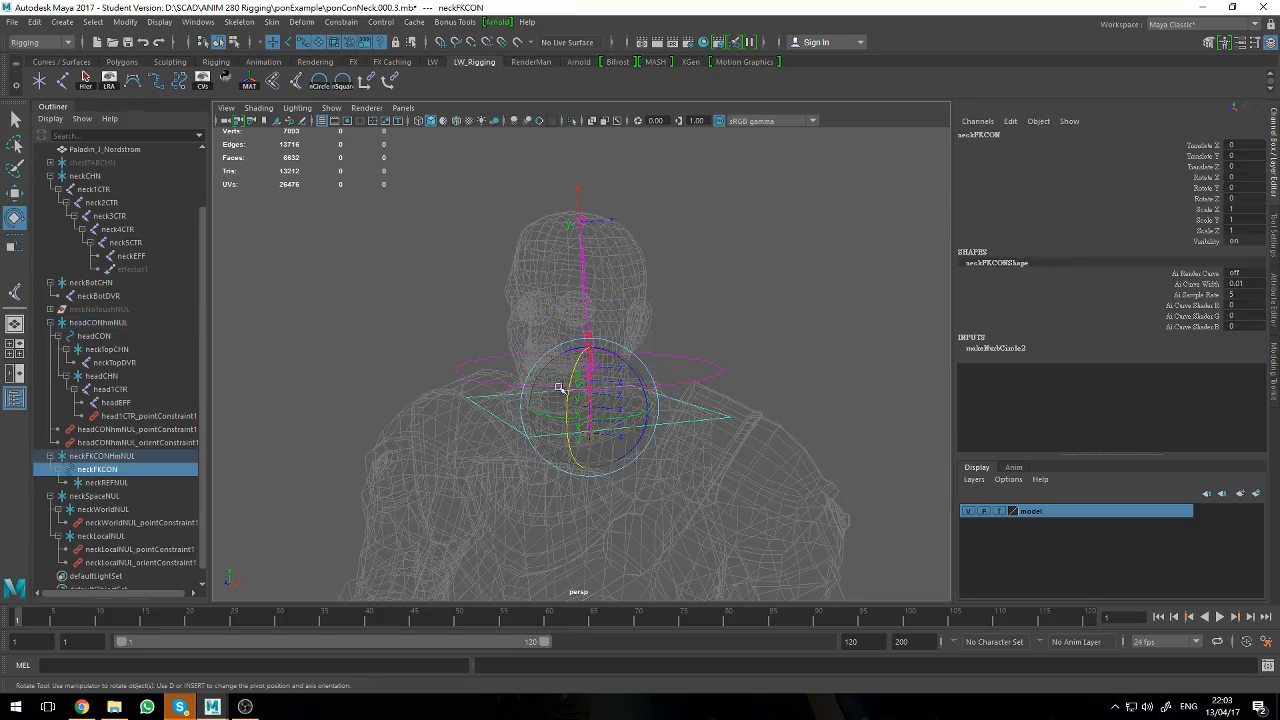
pyautogui.moveTo(571, 378); pyautogui.dragTo(567, 443)
pyautogui.hotkey('ctrl', 'z')
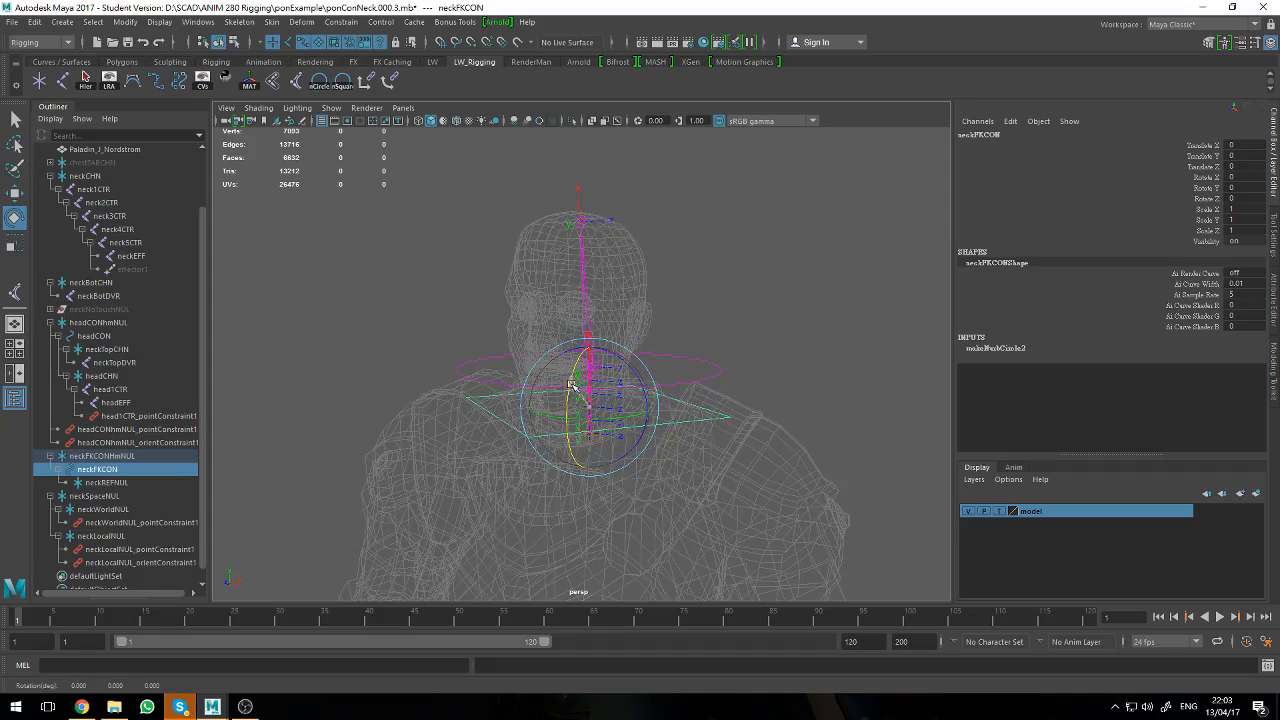
pyautogui.moveTo(624, 371); pyautogui.dragTo(564, 386)
pyautogui.hotkey('ctrl', 'z')
pyautogui.keyDown('alt'); pyautogui.moveTo(596, 494); pyautogui.dragTo(415, 505); pyautogui.keyUp('alt')
pyautogui.moveTo(539, 373); pyautogui.dragTo(640, 385)
pyautogui.hotkey('ctrl', 'z')
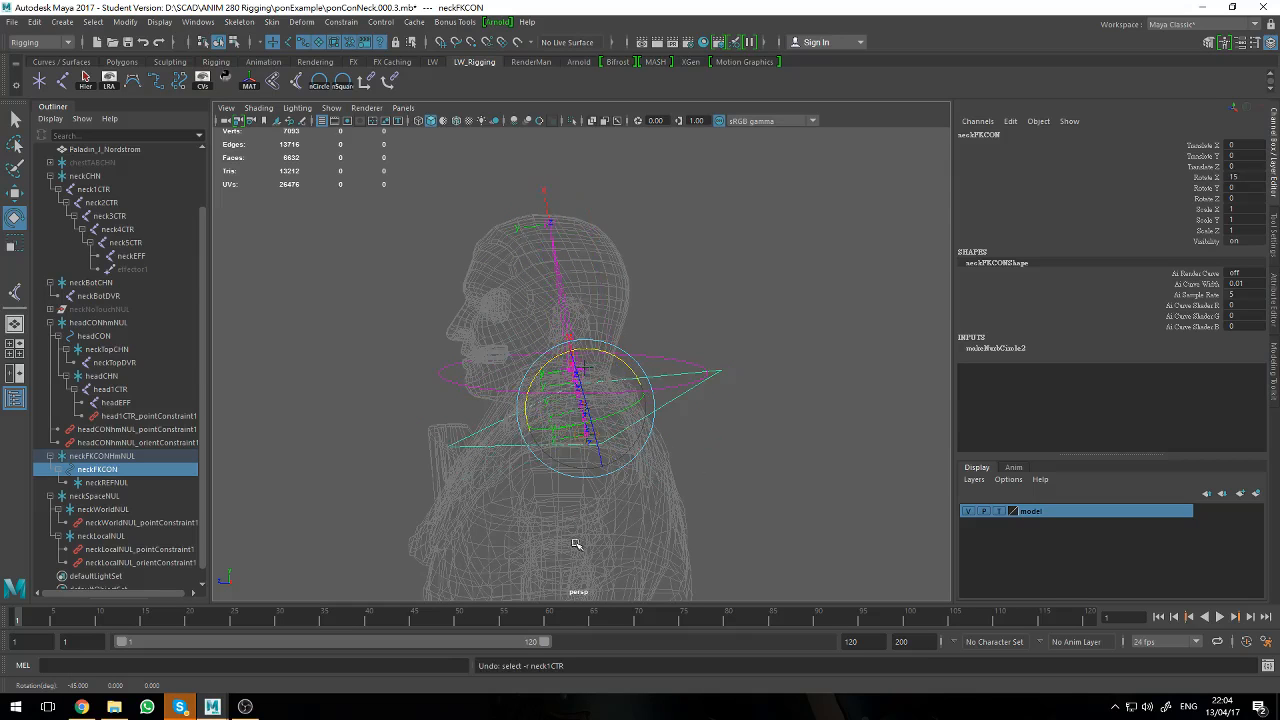
pyautogui.hotkey('ctrl', 'z')
pyautogui.keyDown('alt'); pyautogui.moveTo(391, 537); pyautogui.dragTo(462, 575); pyautogui.keyUp('alt')
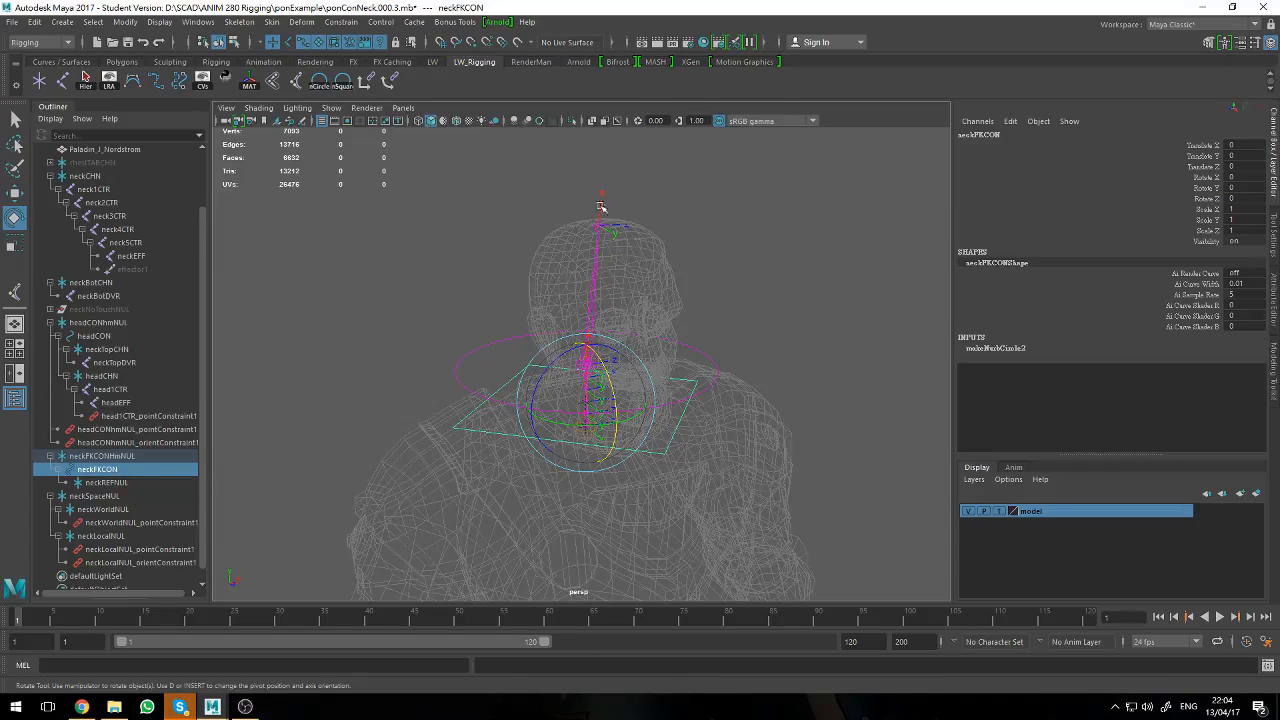
pyautogui.keyDown('alt'); pyautogui.moveTo(521, 515); pyautogui.dragTo(363, 511); pyautogui.keyUp('alt')
pyautogui.click(413, 466)
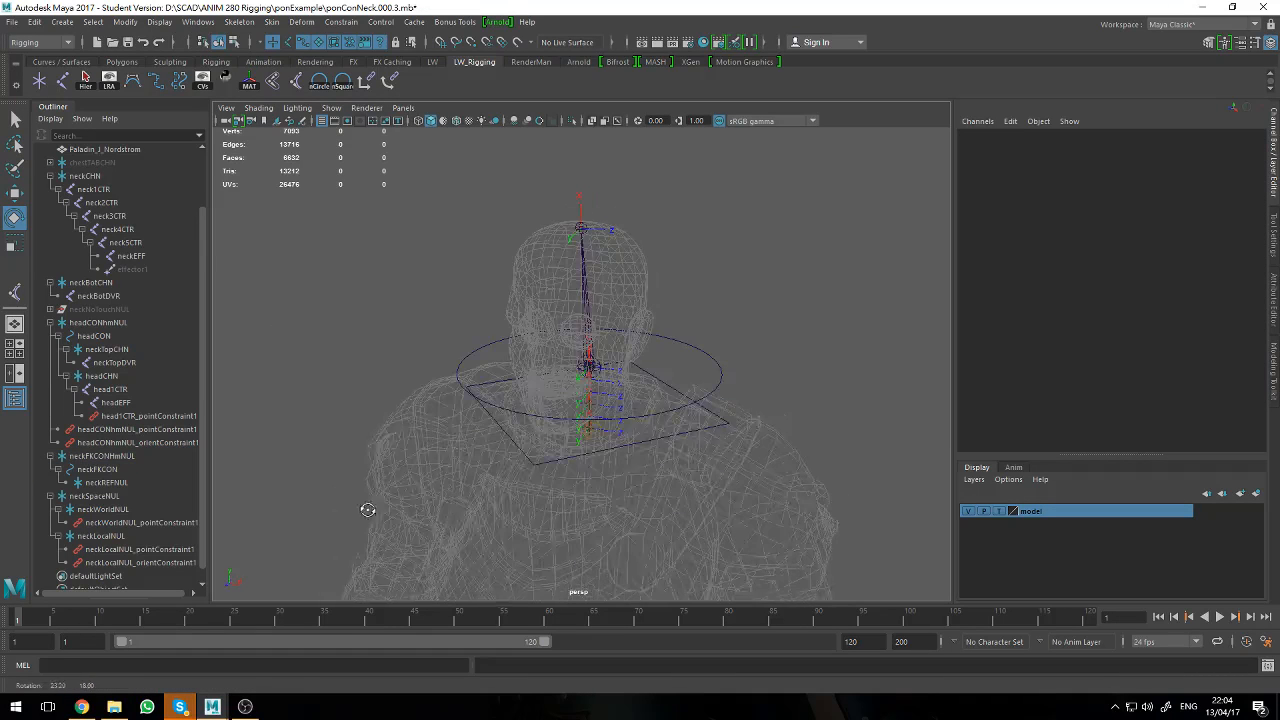
# - Set the Neck World NULW0 weight to 0 and Neck Local NULW1 to 1 on headCONhmNUL's orient constraint
pyautogui.click(150, 443)
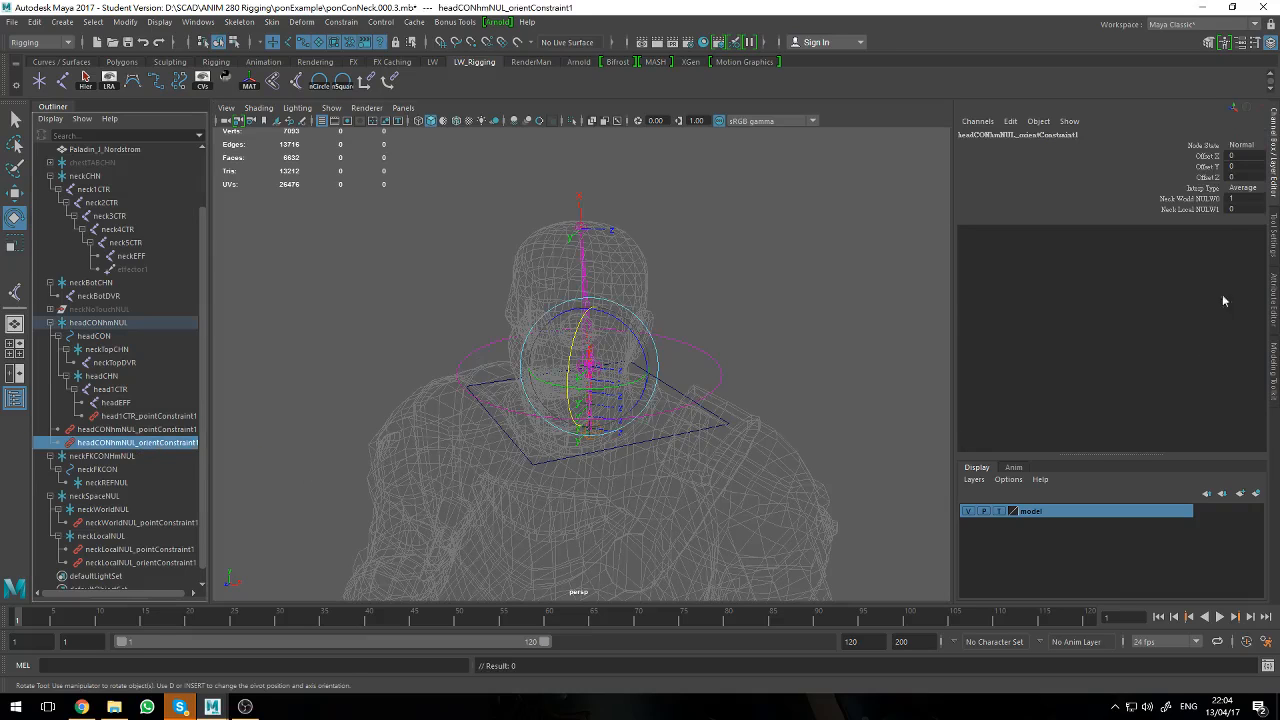
pyautogui.doubleClick(1254, 198)
pyautogui.click(1244, 209)
pyautogui.write('1')
# - Check neckLocalNUL and its point and orient constraints
pyautogui.click(129, 540)
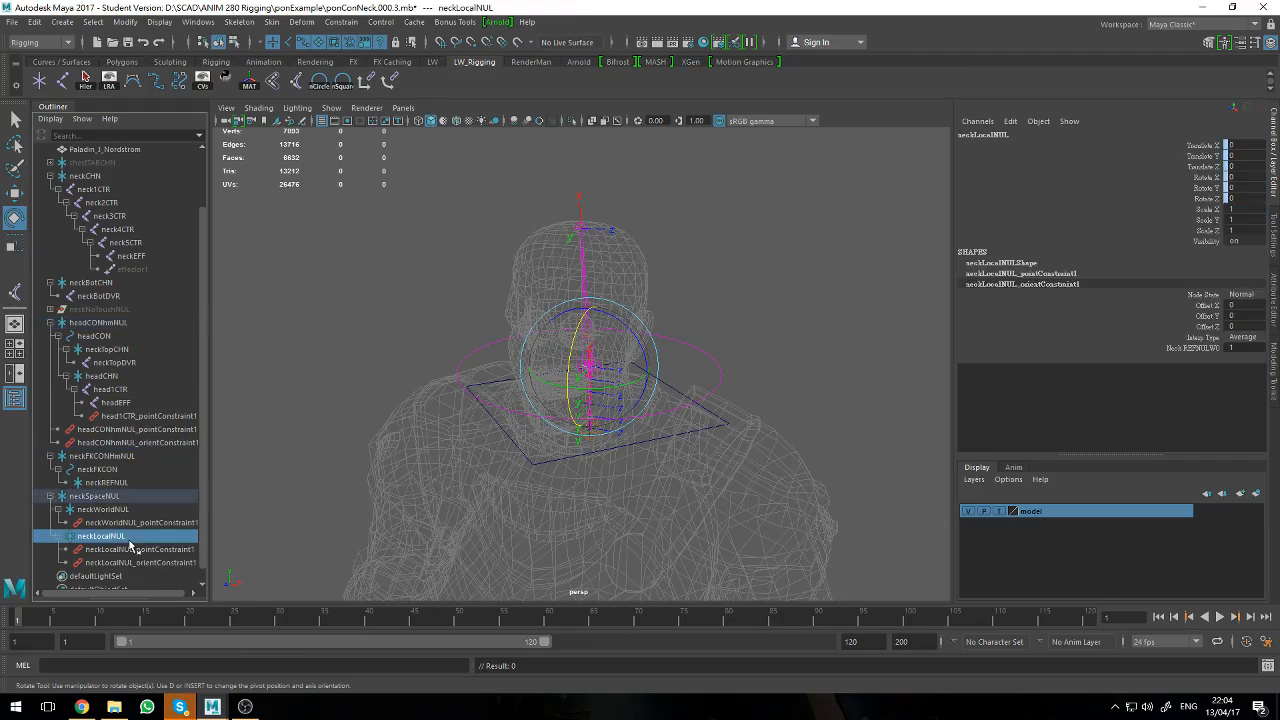
pyautogui.click(134, 551)
pyautogui.click(141, 566)
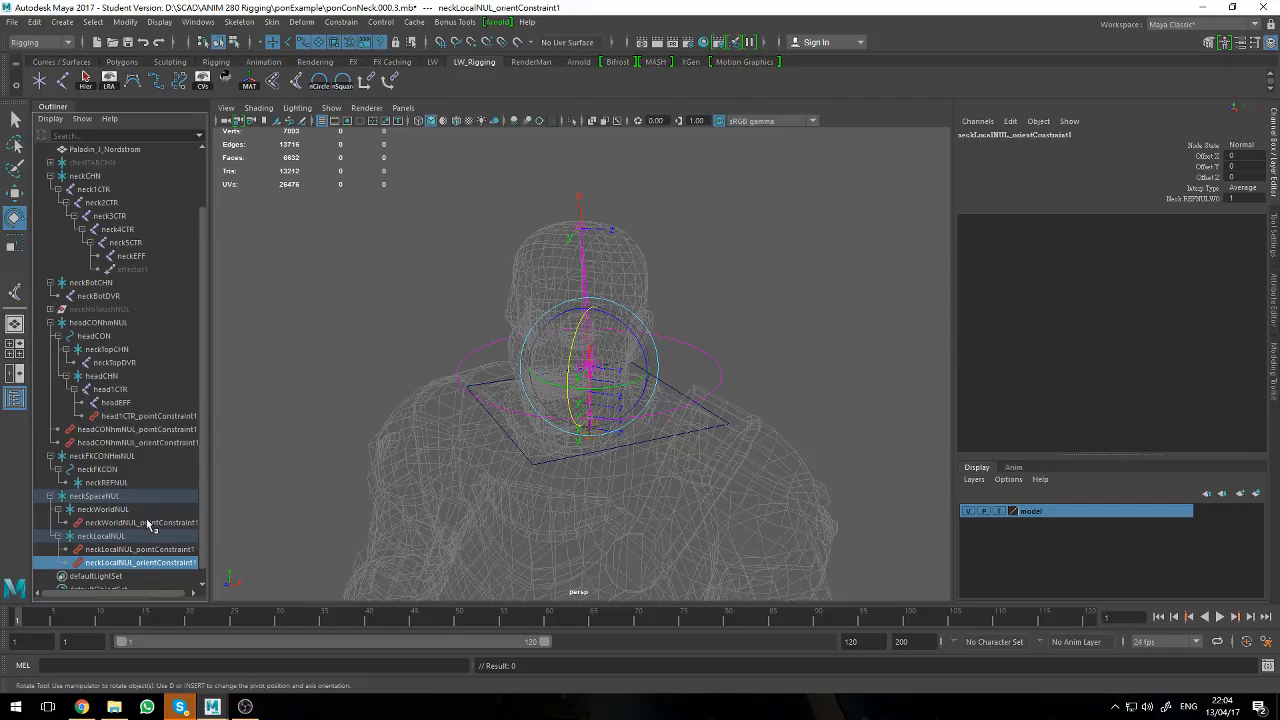
# - Try rotating neckFKCON 45 degrees about X to test the head control's local space, undo the rotation and clear the selection
pyautogui.keyDown('alt'); pyautogui.moveTo(595, 521); pyautogui.dragTo(531, 512); pyautogui.keyUp('alt')
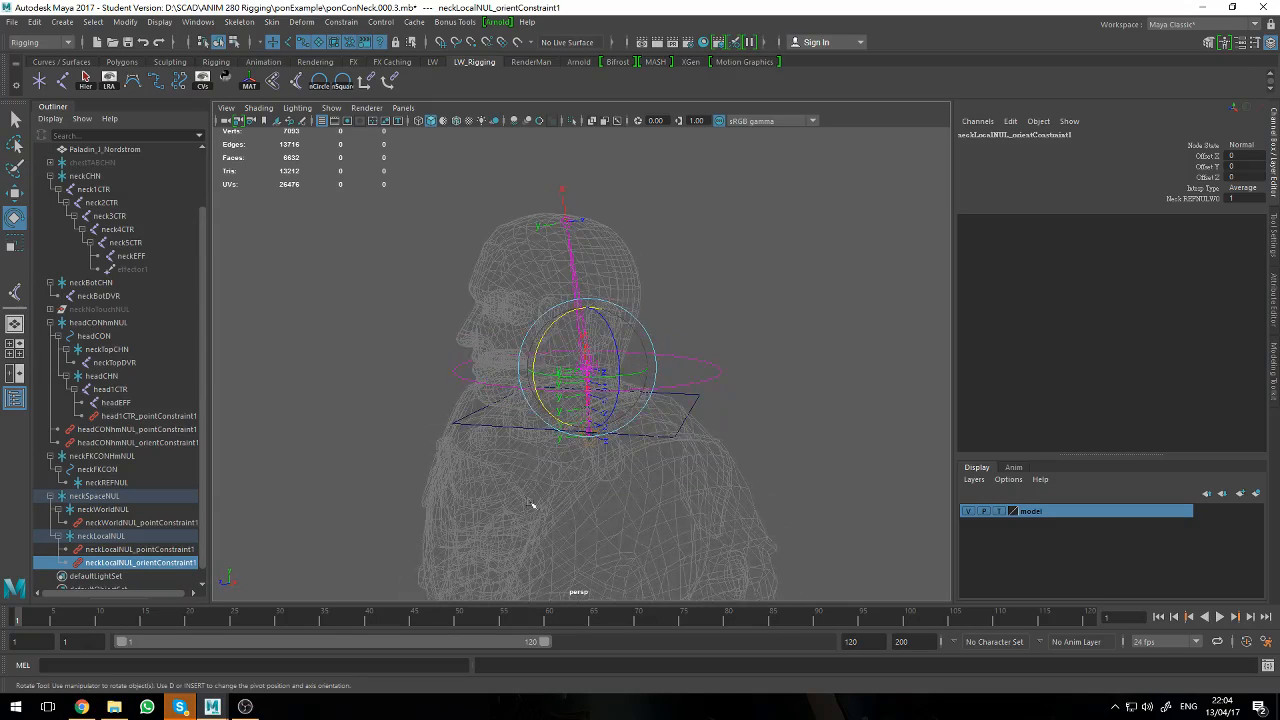
pyautogui.click(486, 428)
pyautogui.click(480, 424)
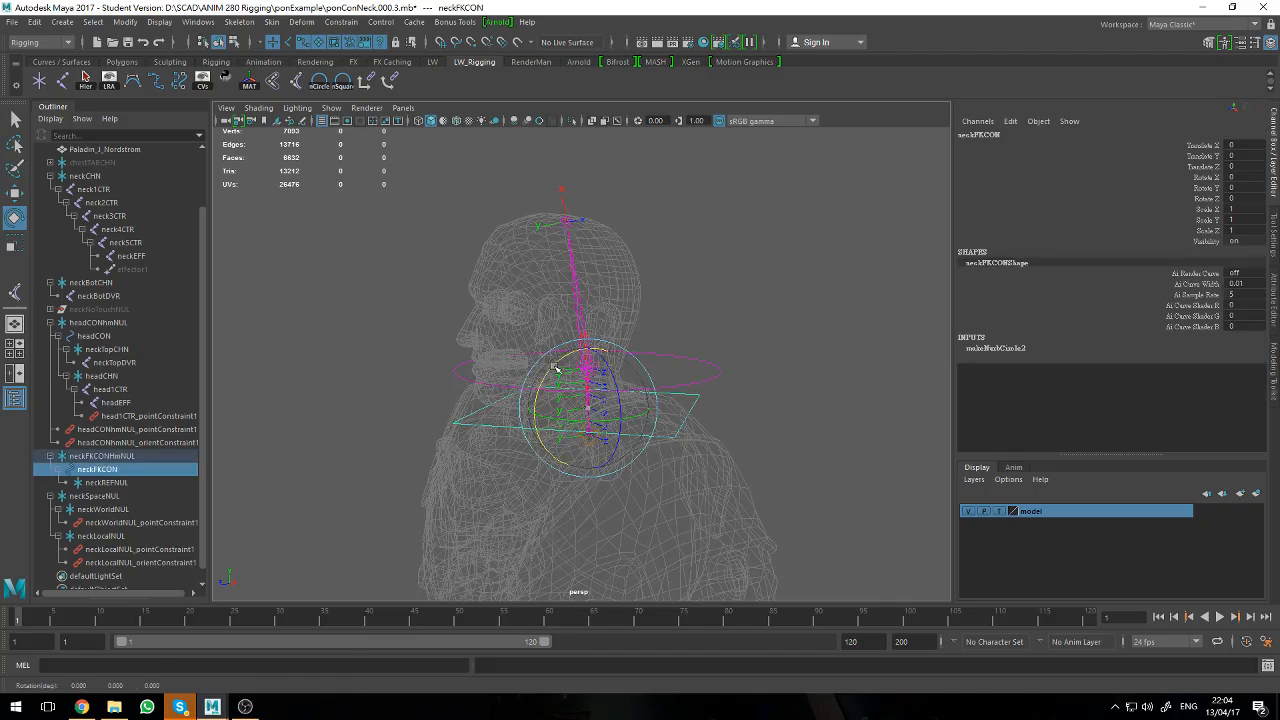
pyautogui.moveTo(556, 369); pyautogui.dragTo(530, 401)
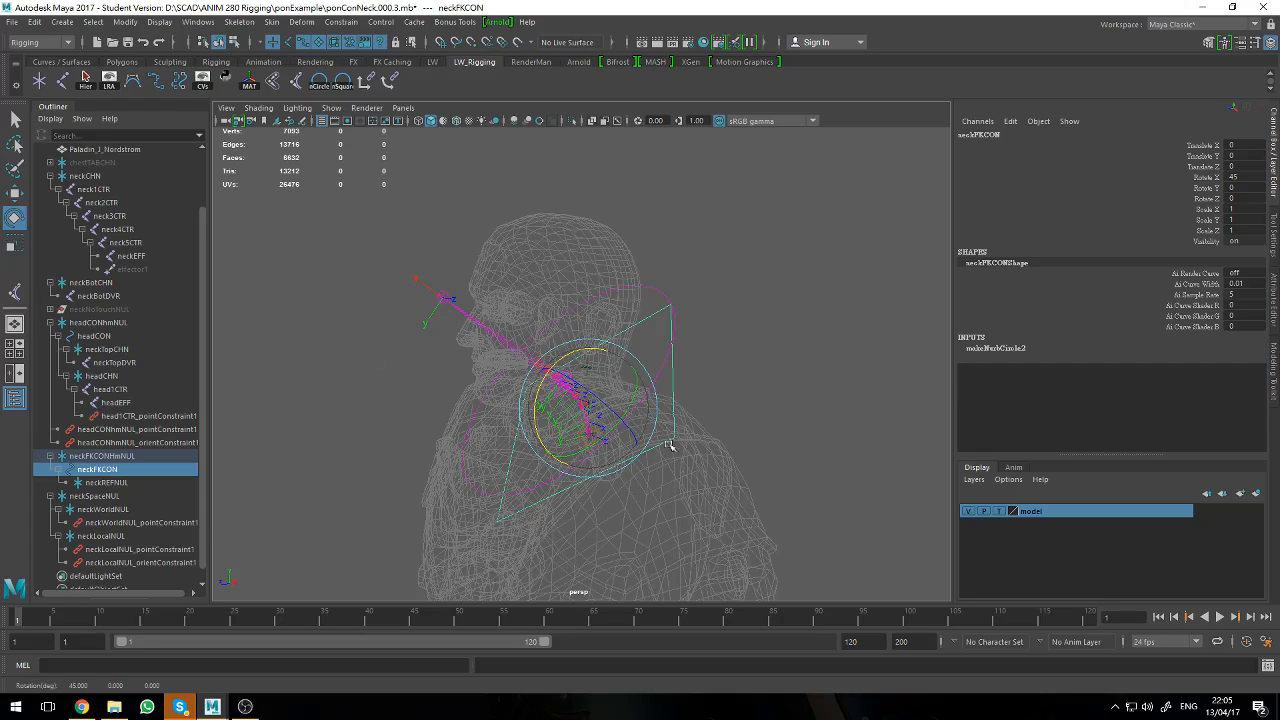
pyautogui.click(308, 494)
pyautogui.keyDown('alt'); pyautogui.moveTo(749, 465); pyautogui.dragTo(703, 450); pyautogui.keyUp('alt')
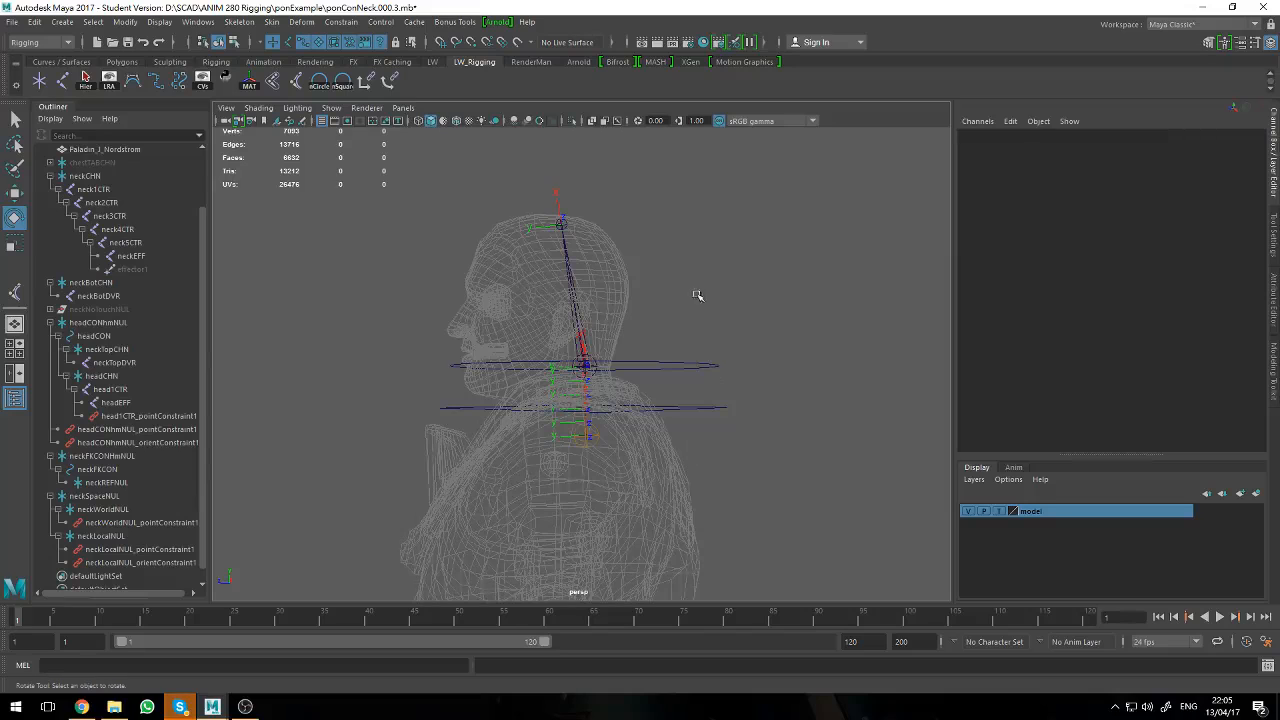
# - Try rotating headCON and neckFKCON together by -30 degrees about X, undo the rotation and clear the selection
pyautogui.moveTo(697, 295); pyautogui.dragTo(760, 472)
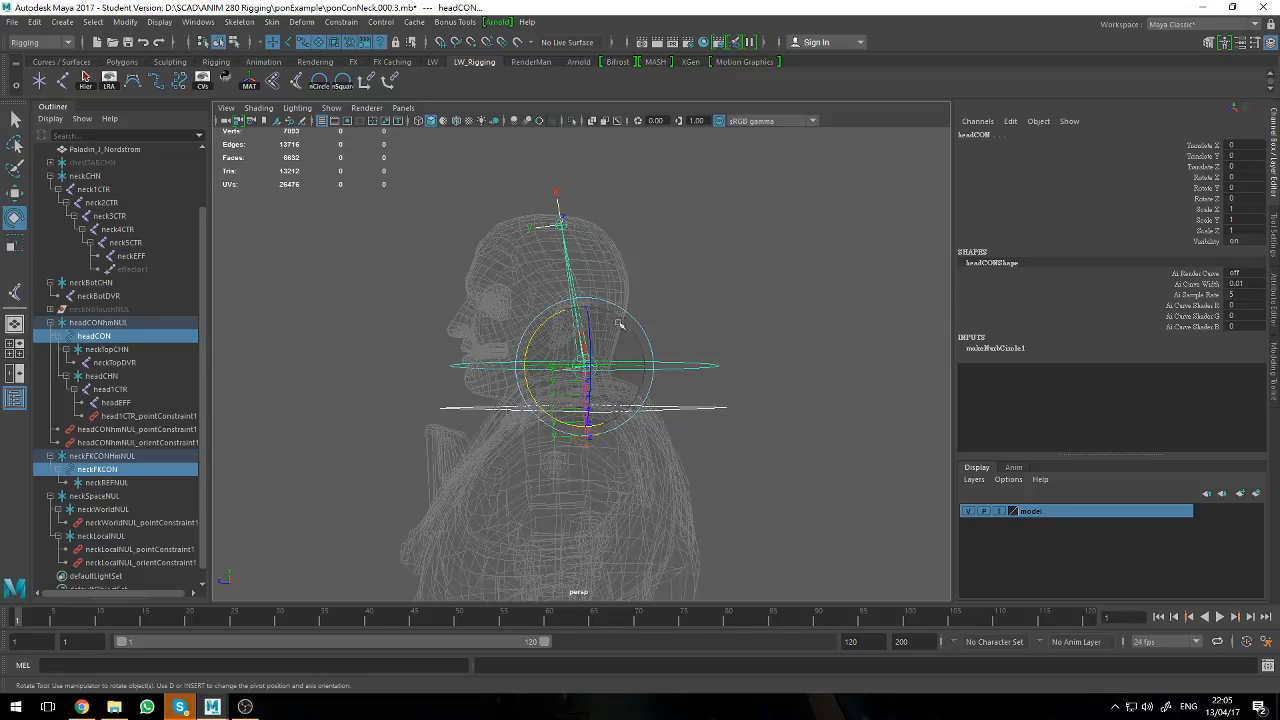
pyautogui.moveTo(619, 325); pyautogui.dragTo(636, 346)
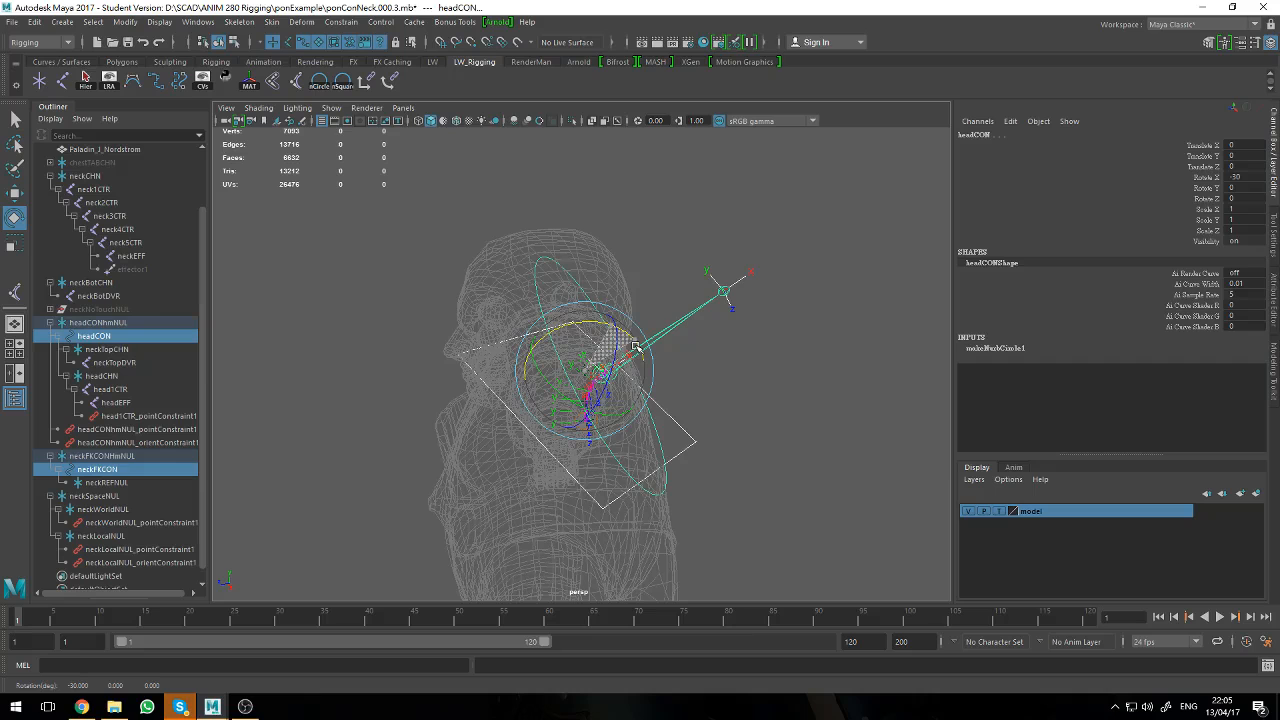
pyautogui.hotkey('ctrl', 'z')
pyautogui.click(782, 438)
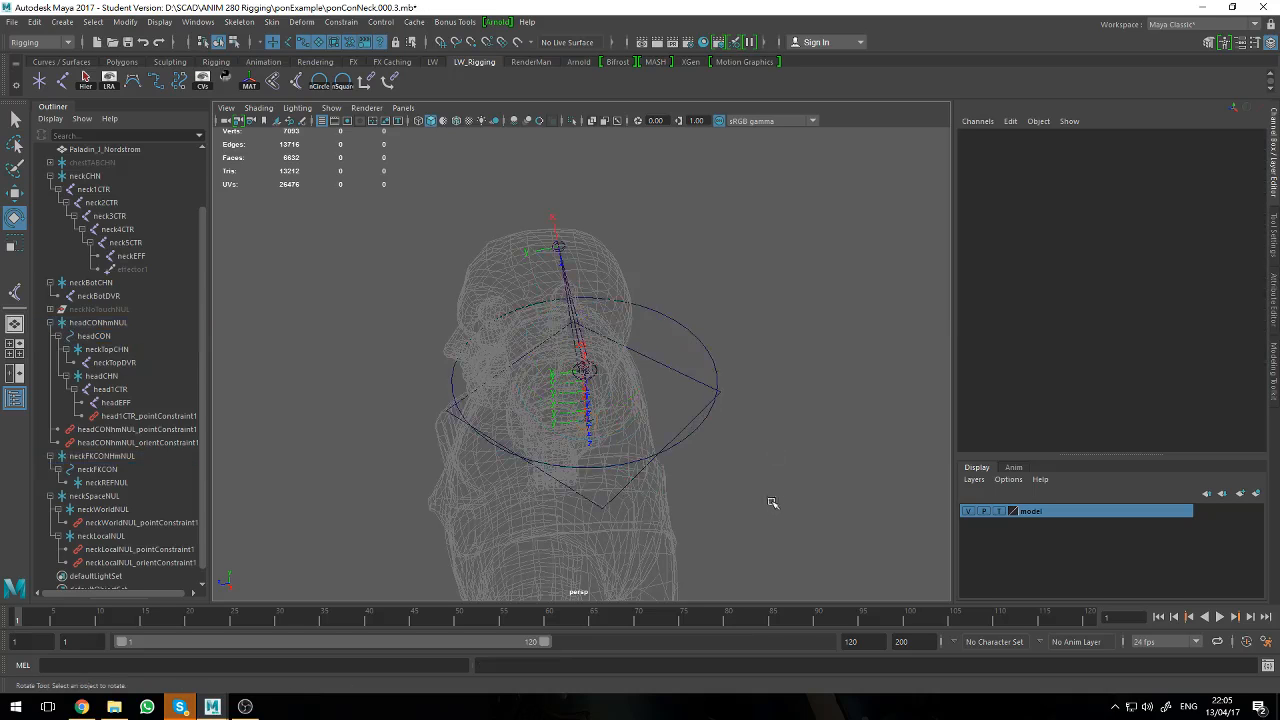
pyautogui.keyDown('alt'); pyautogui.moveTo(774, 503); pyautogui.dragTo(700, 510); pyautogui.keyUp('alt')
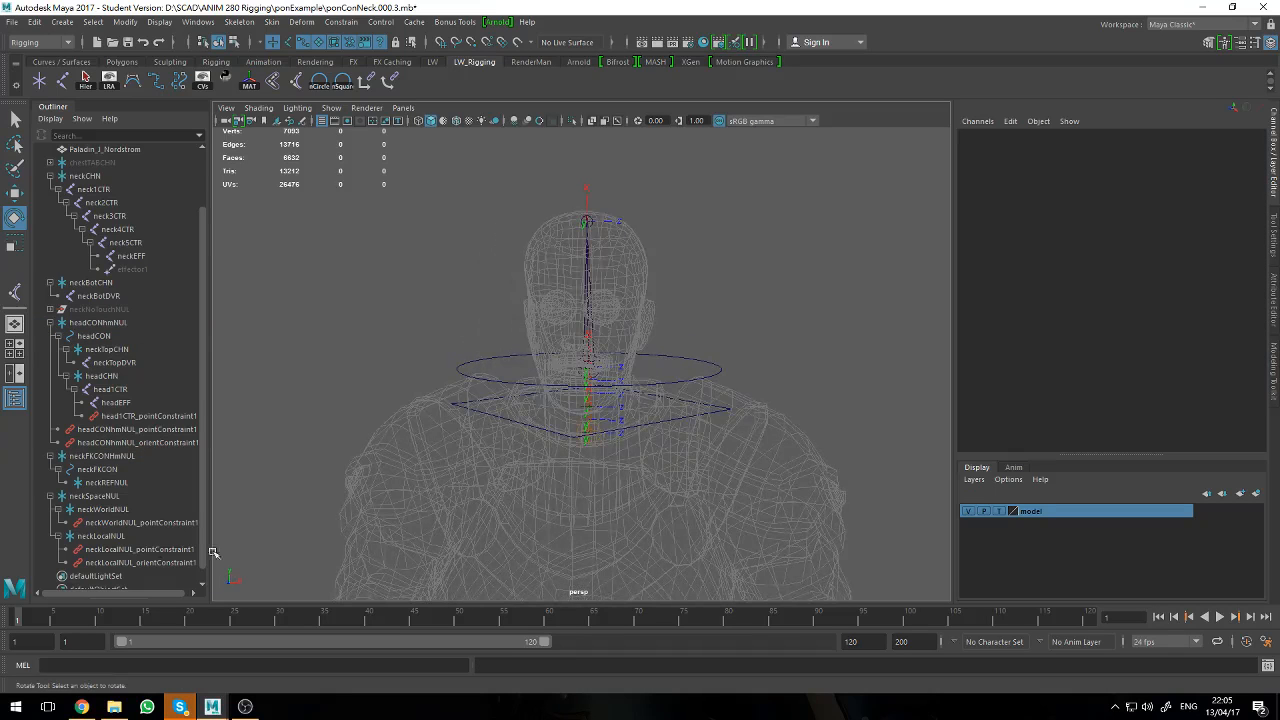
# - Collapse the neckSpaceNUL, neckFKCONHmNUL, headCONhmNUL, neckBotCHN and neckCHN hierarchies
pyautogui.click(50, 496)
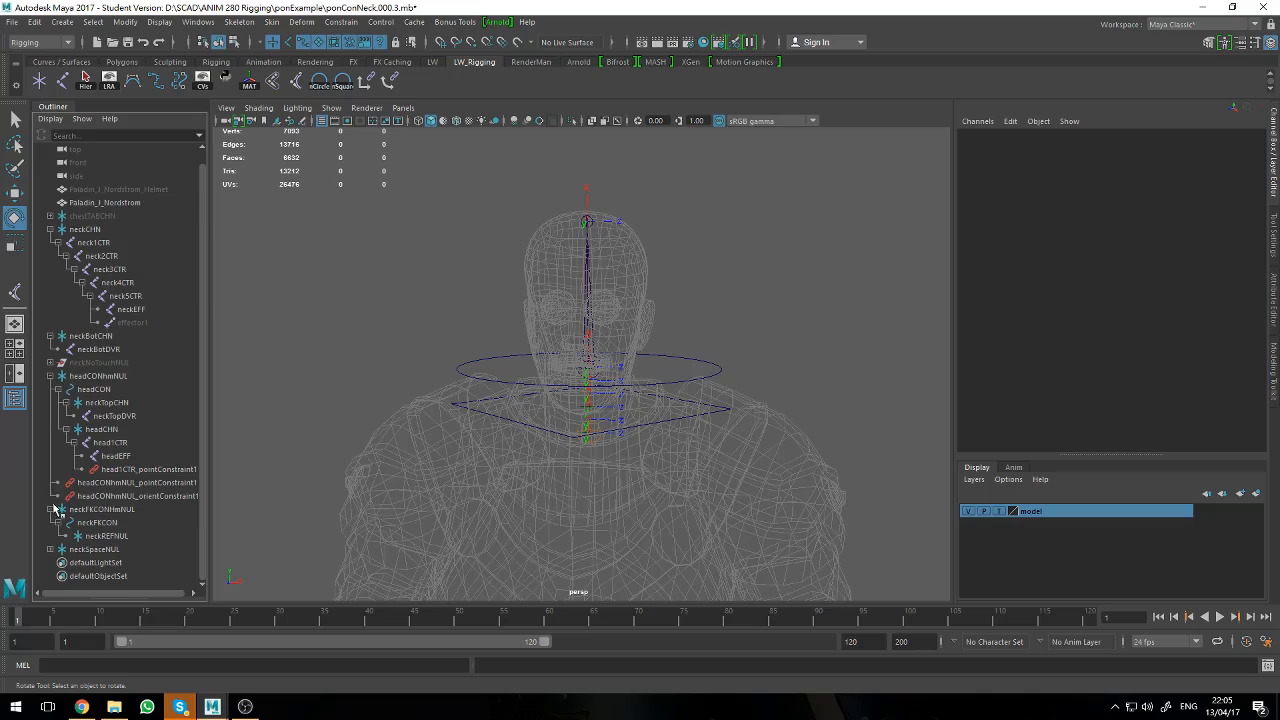
pyautogui.click(51, 509)
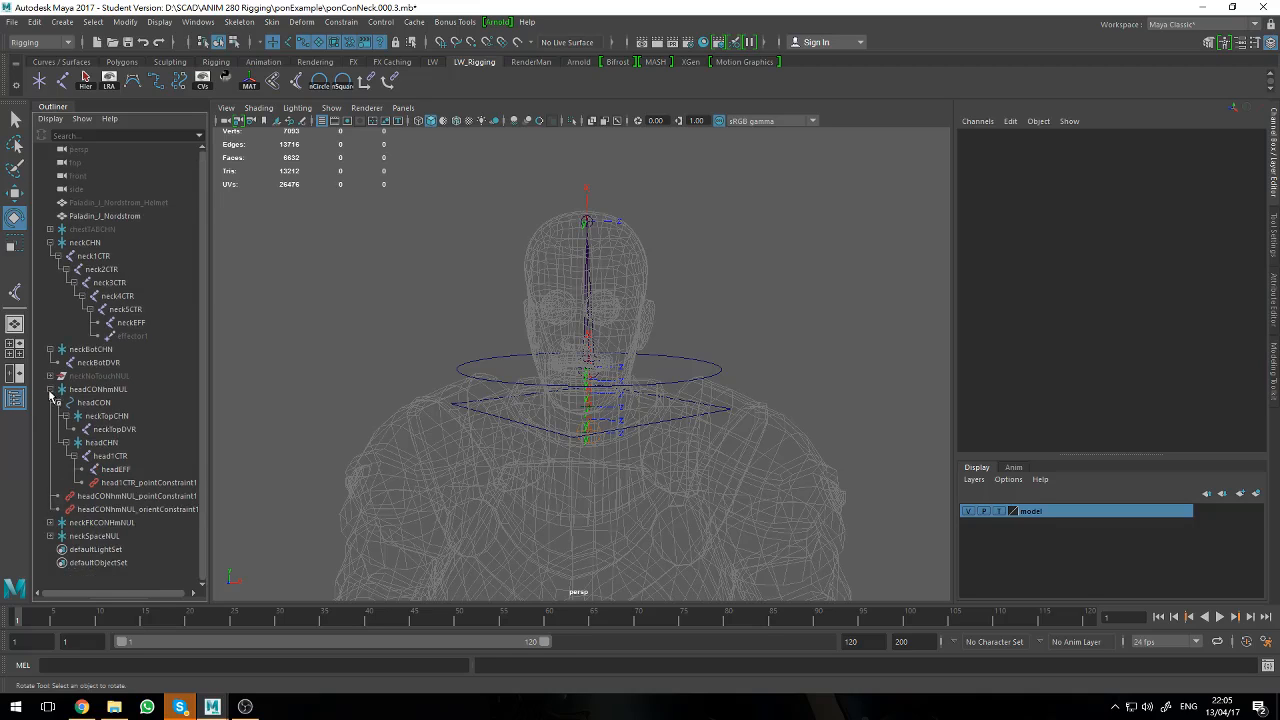
pyautogui.click(50, 389)
pyautogui.click(50, 349)
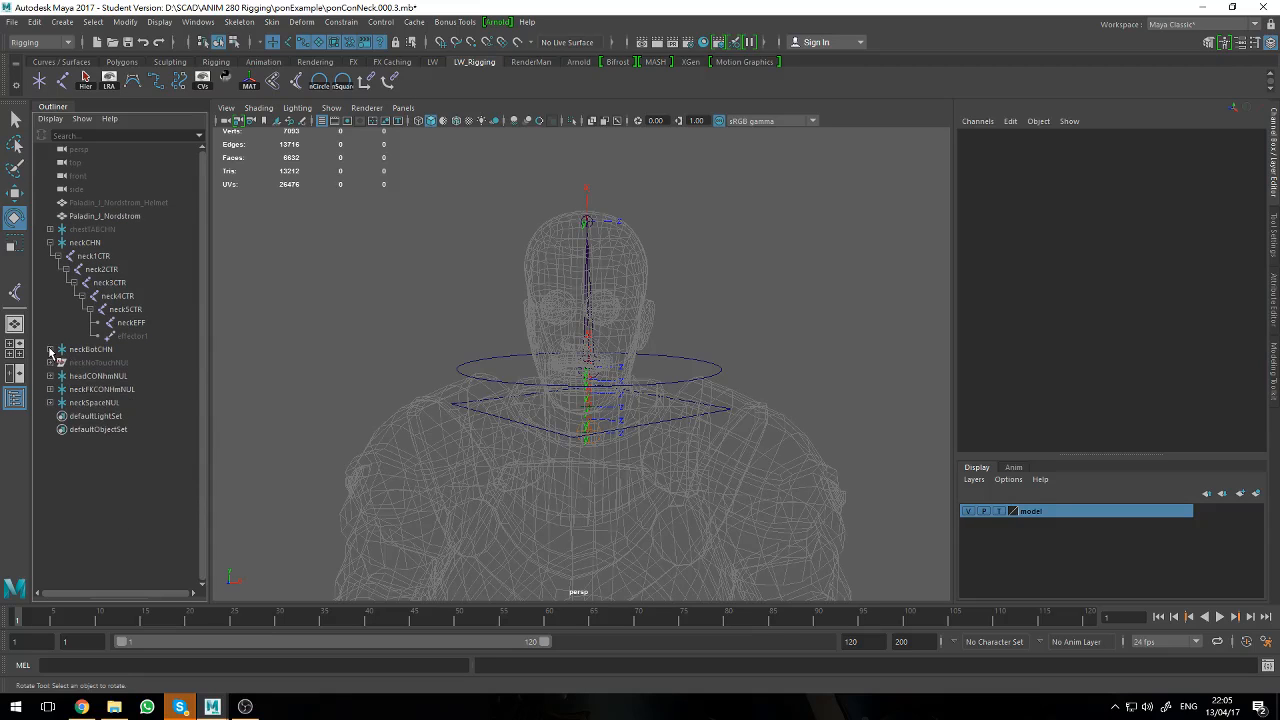
pyautogui.click(50, 243)
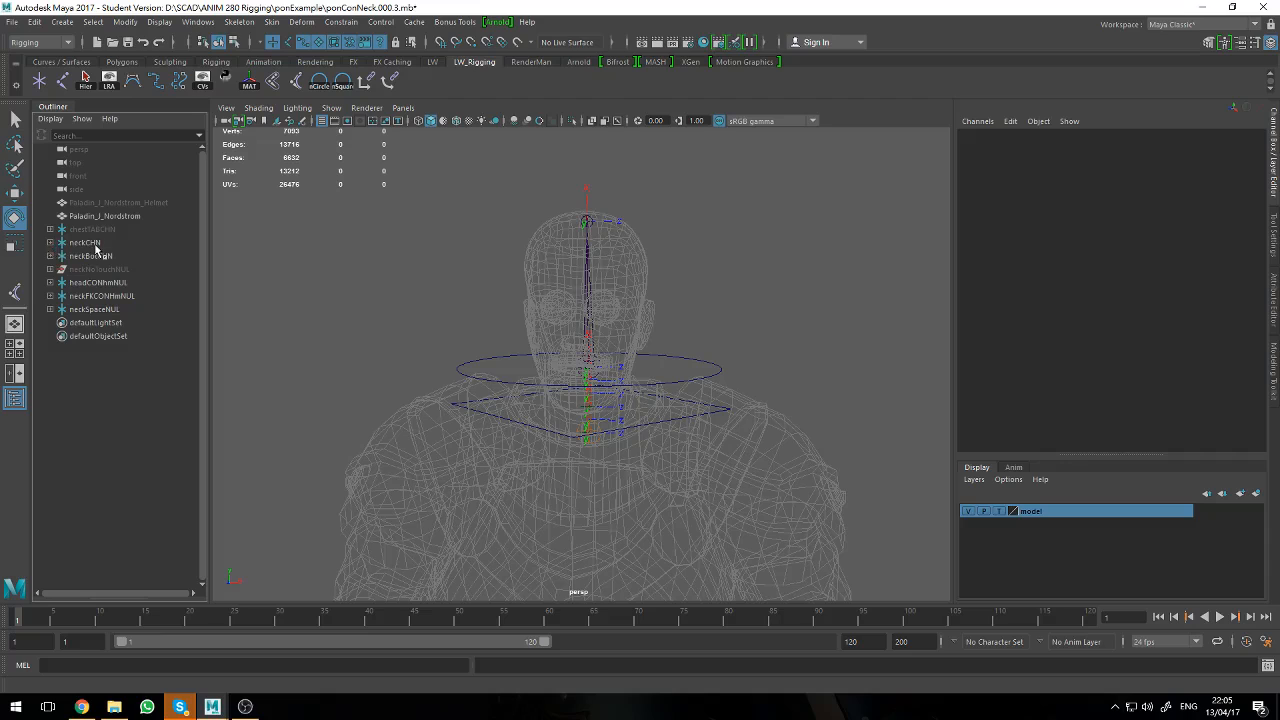
# - Select the hidden chestTABCHN group and unhide it
pyautogui.click(88, 243)
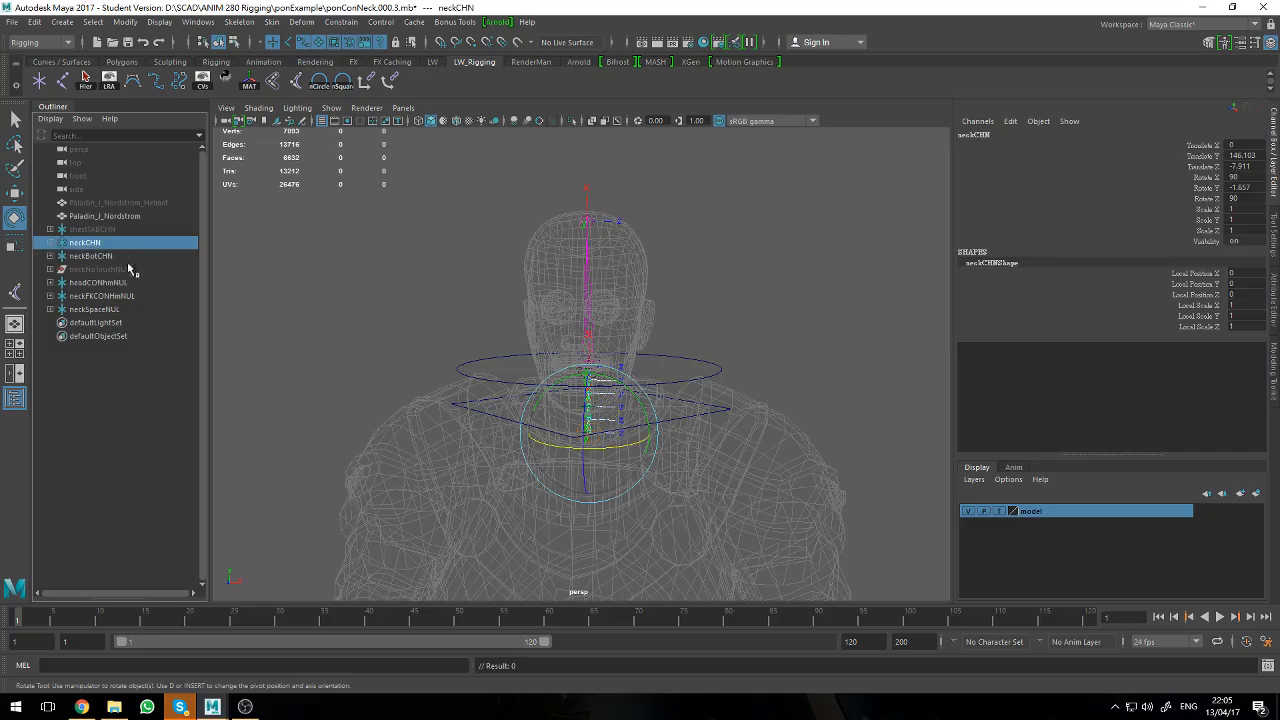
pyautogui.click(127, 435)
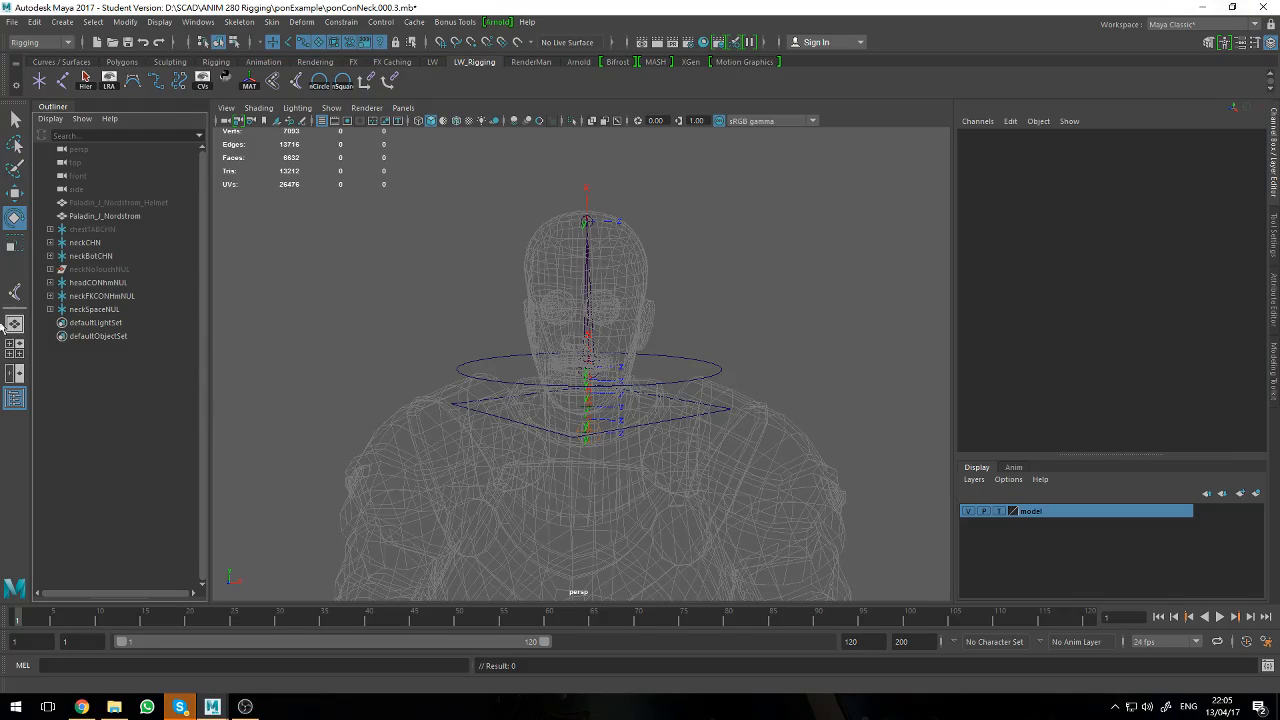
pyautogui.click(105, 230)
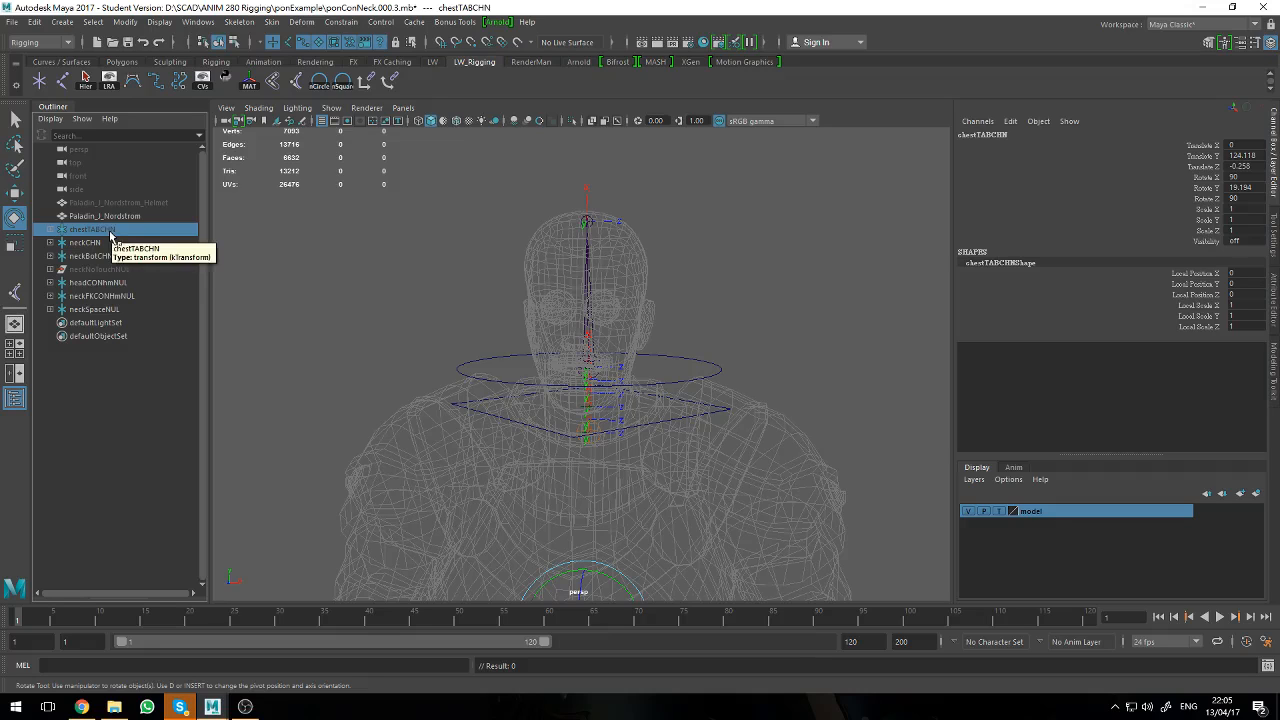
# - Parent neckCHN, neckBotCHN, headCONhmNUL and neckFKCONHmNUL under the chestTAB joint inside chestTABCHN
pyautogui.click(106, 243)
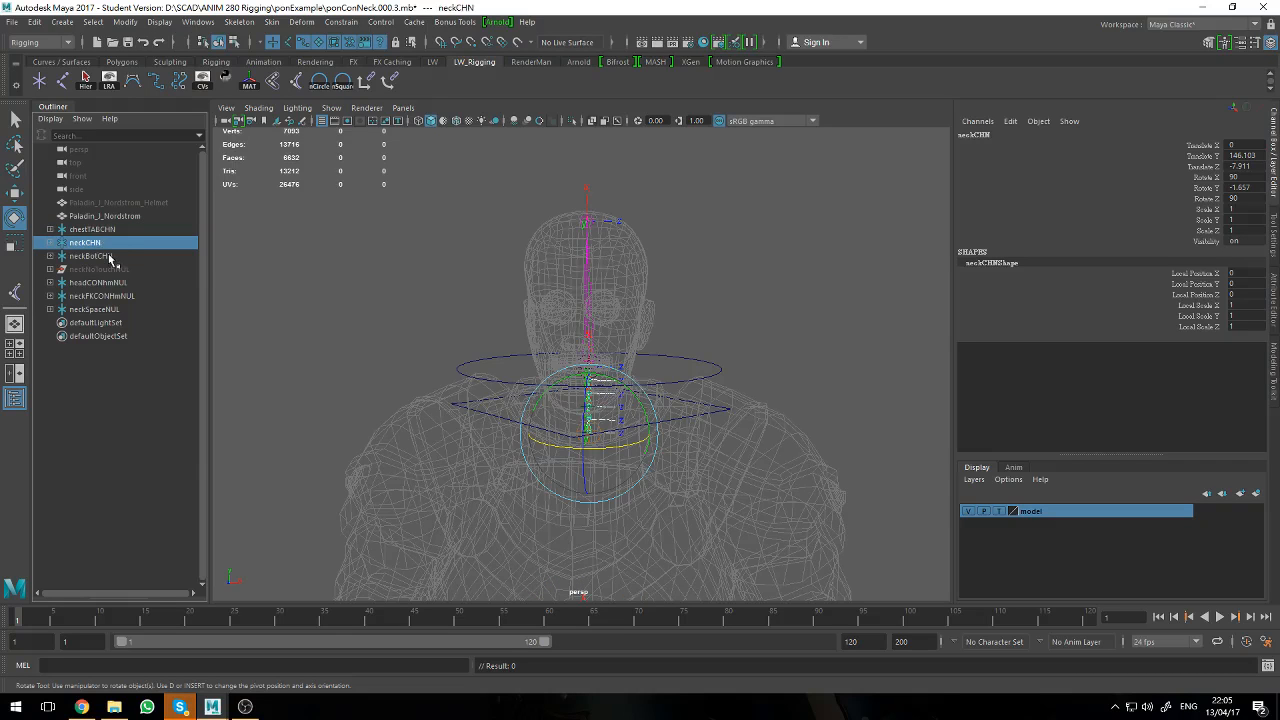
pyautogui.keyDown('ctrl'); pyautogui.click(88, 256); pyautogui.keyUp('ctrl')
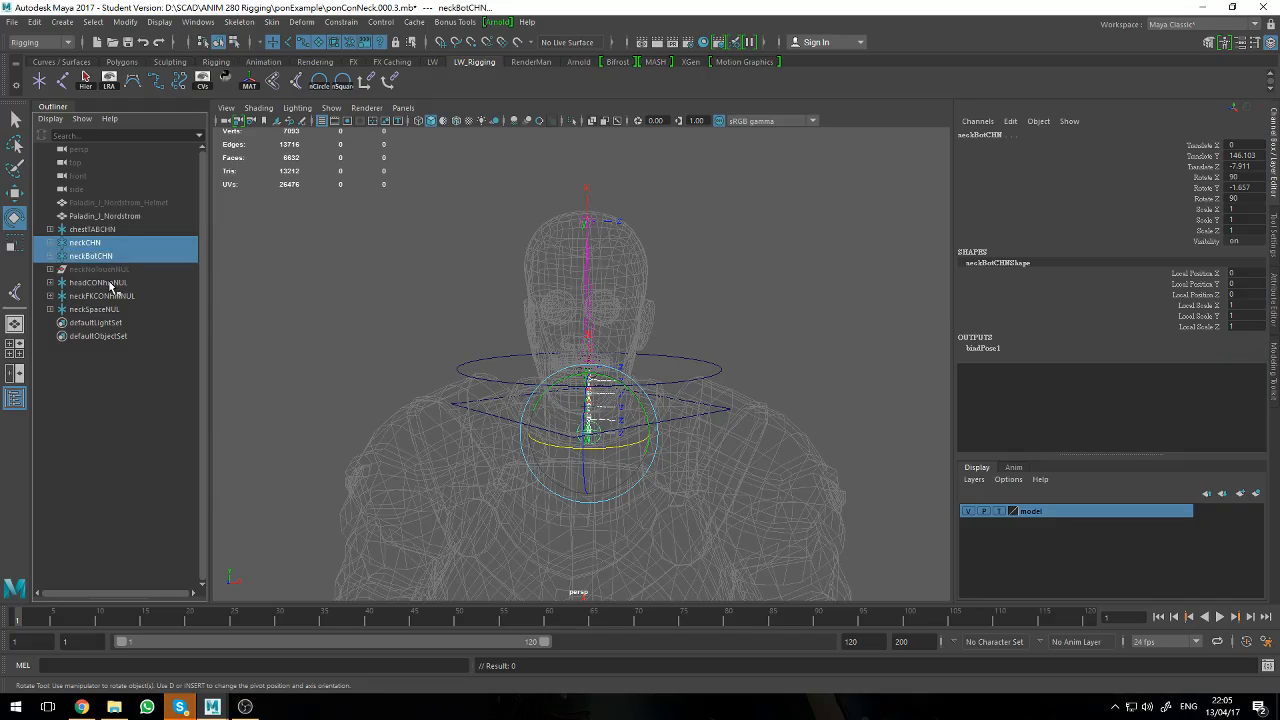
pyautogui.keyDown('ctrl'); pyautogui.click(110, 283); pyautogui.keyUp('ctrl')
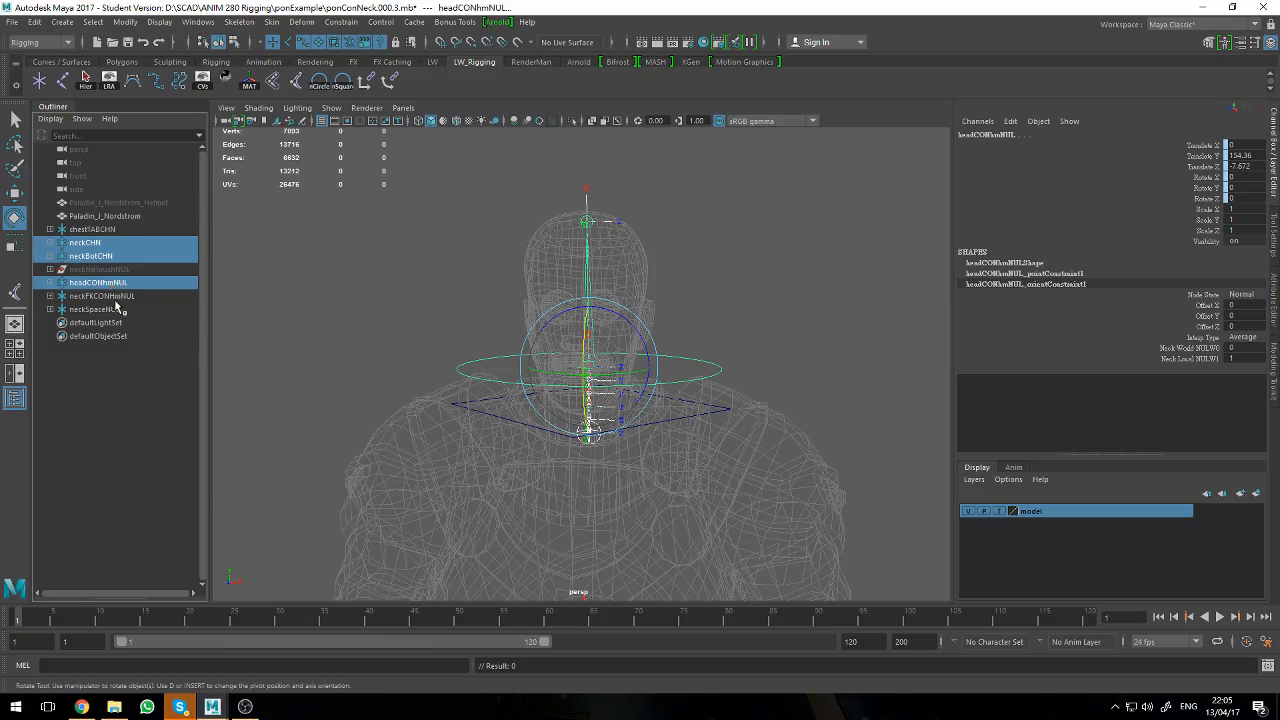
pyautogui.keyDown('ctrl'); pyautogui.click(105, 296); pyautogui.keyUp('ctrl')
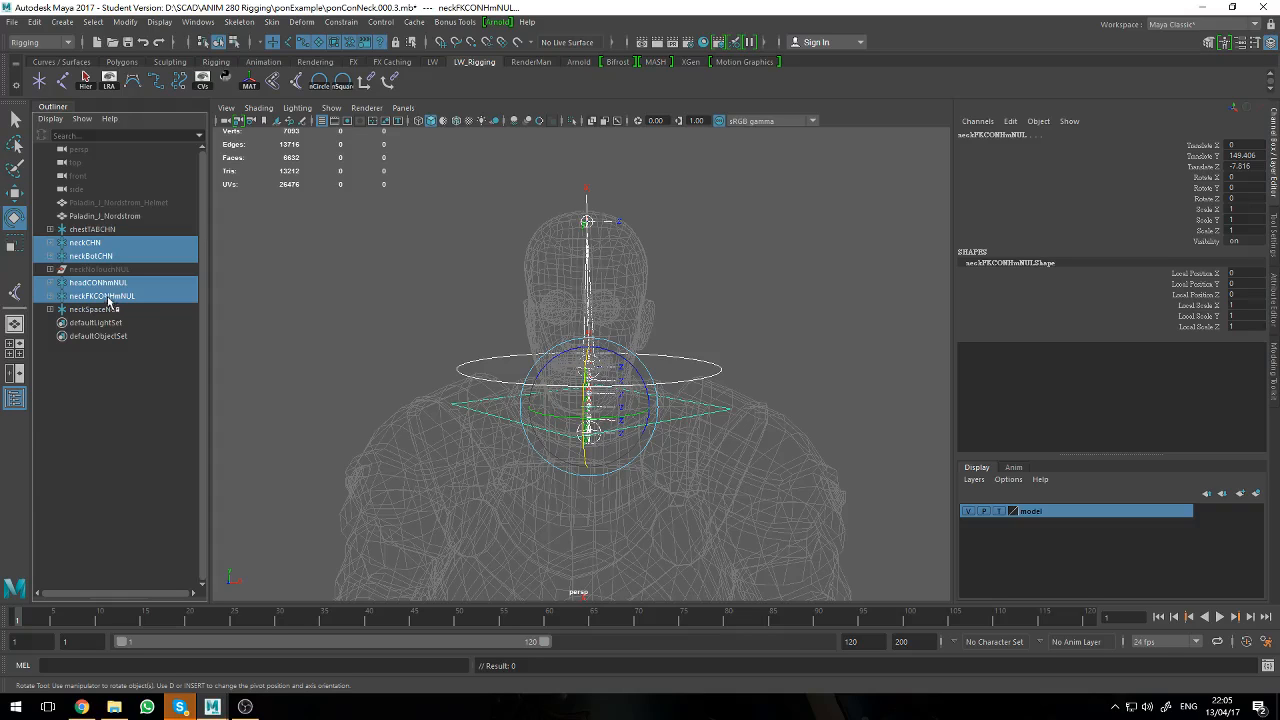
pyautogui.moveTo(108, 298); pyautogui.dragTo(118, 338, button='middle')
pyautogui.moveTo(116, 400); pyautogui.dragTo(113, 366, button='middle')
pyautogui.click(50, 229)
pyautogui.moveTo(91, 259); pyautogui.dragTo(92, 245, button='middle')
# - Examine the neck and head groups inside chestTAB's fully expanded hierarchy, then collapse it and select chestTAB
pyautogui.keyDown('alt'); pyautogui.moveTo(553, 551); pyautogui.dragTo(520, 526); pyautogui.keyUp('alt')
pyautogui.keyDown('alt'); pyautogui.moveTo(520, 526); pyautogui.dragTo(484, 465, button='middle'); pyautogui.keyUp('alt')
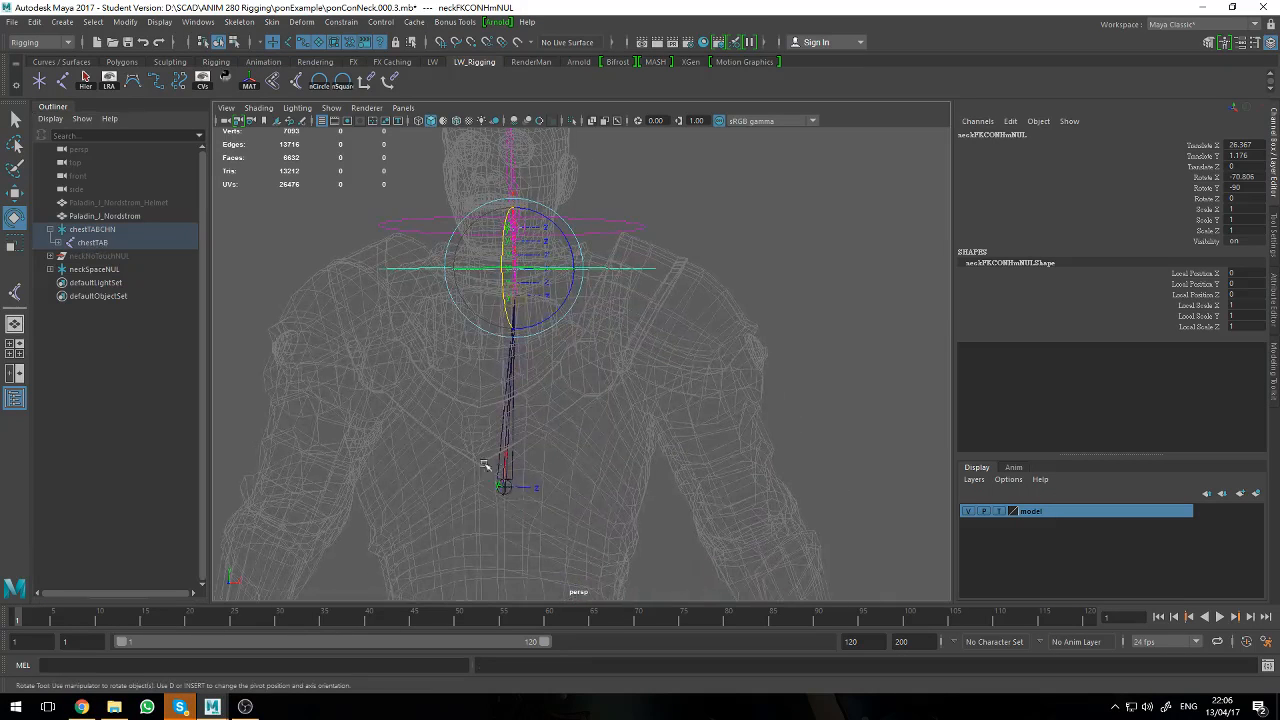
pyautogui.keyDown('shift'); pyautogui.click(58, 243); pyautogui.keyUp('shift')
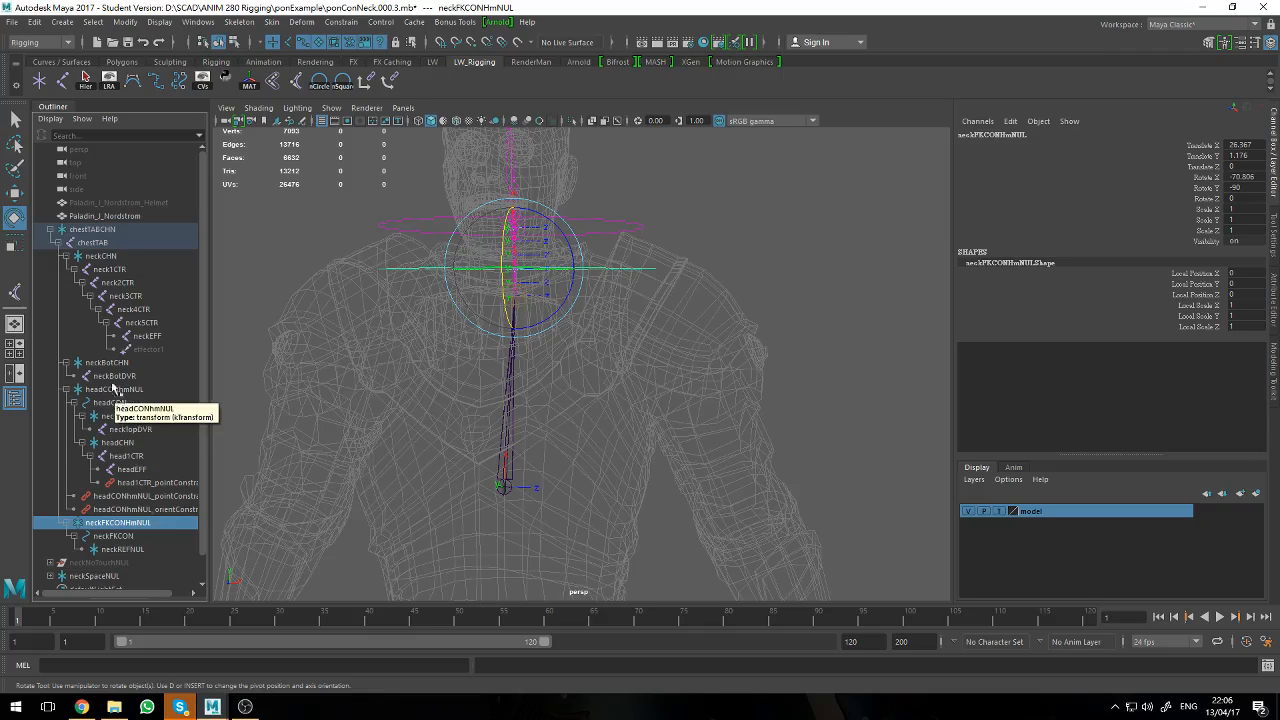
pyautogui.click(113, 364)
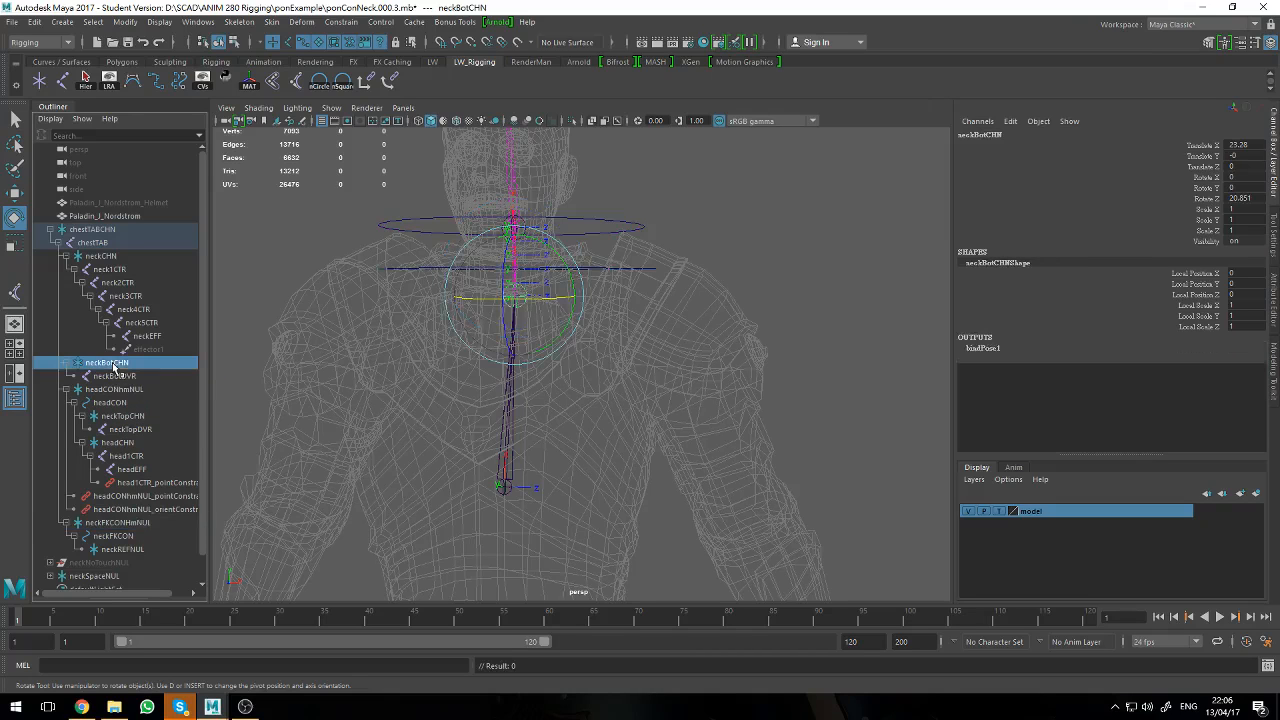
pyautogui.click(113, 376)
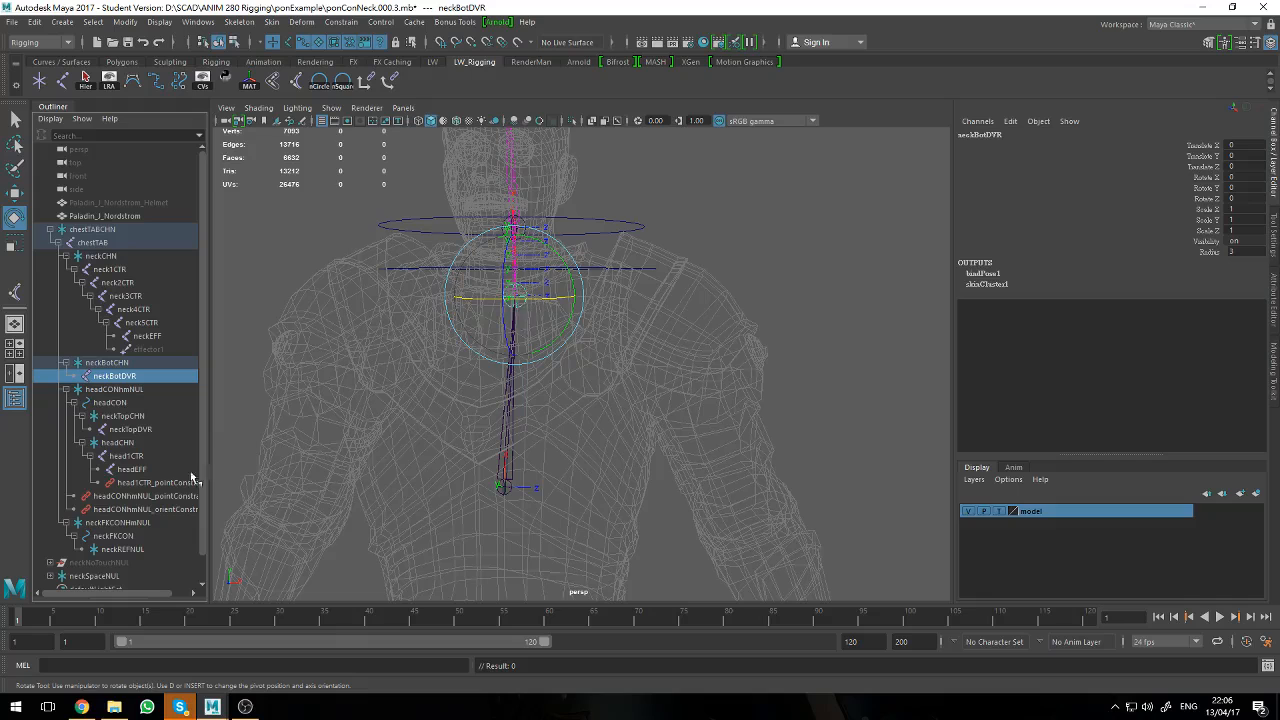
pyautogui.click(121, 536)
pyautogui.click(121, 523)
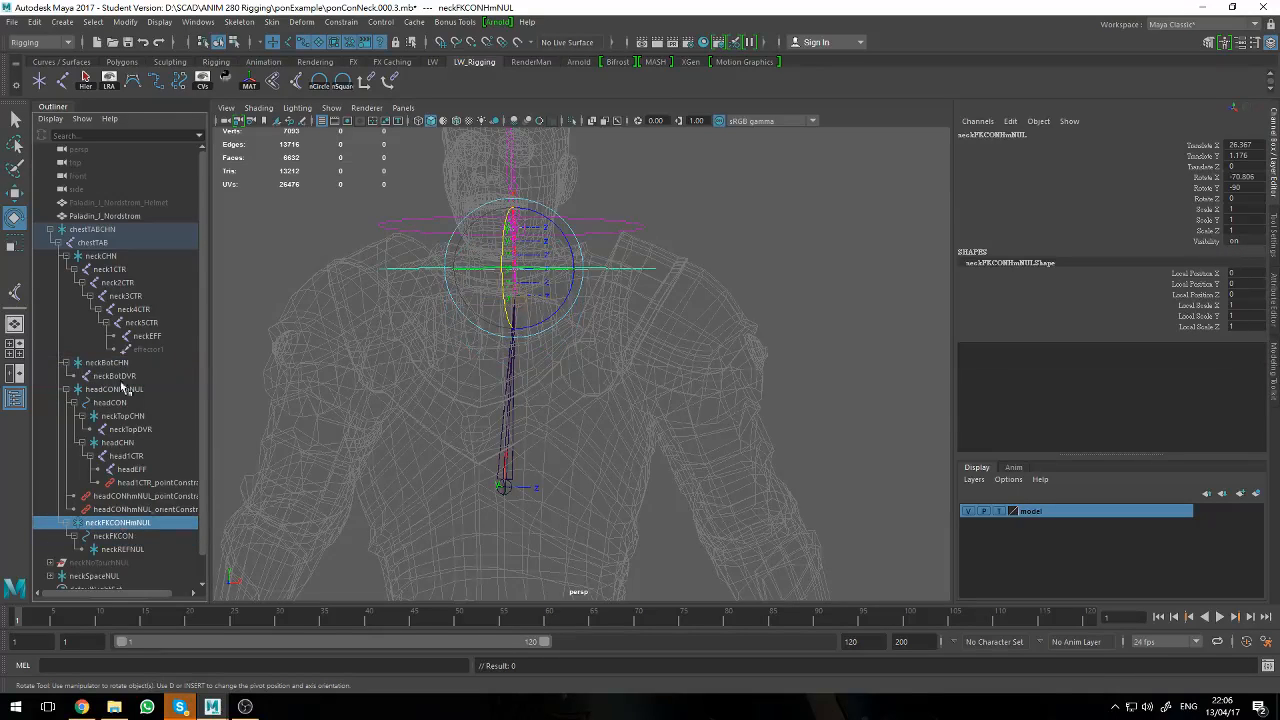
pyautogui.click(96, 243)
pyautogui.click(102, 257)
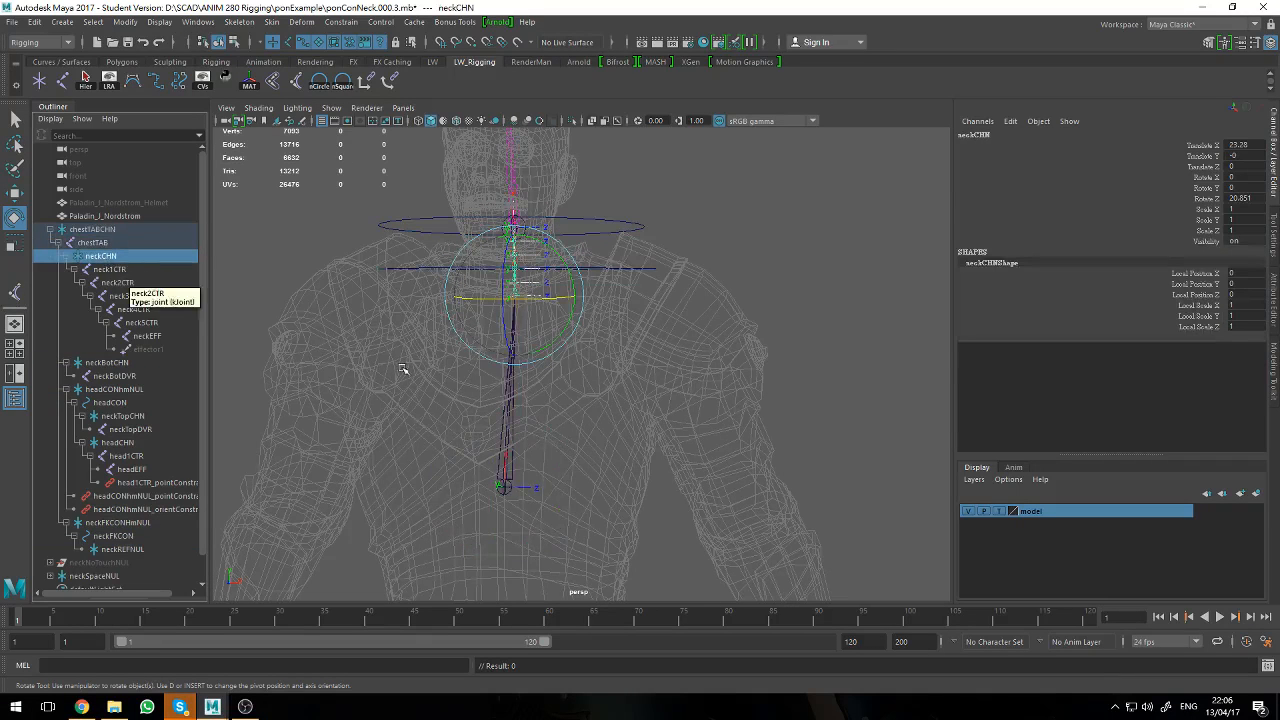
pyautogui.click(58, 243)
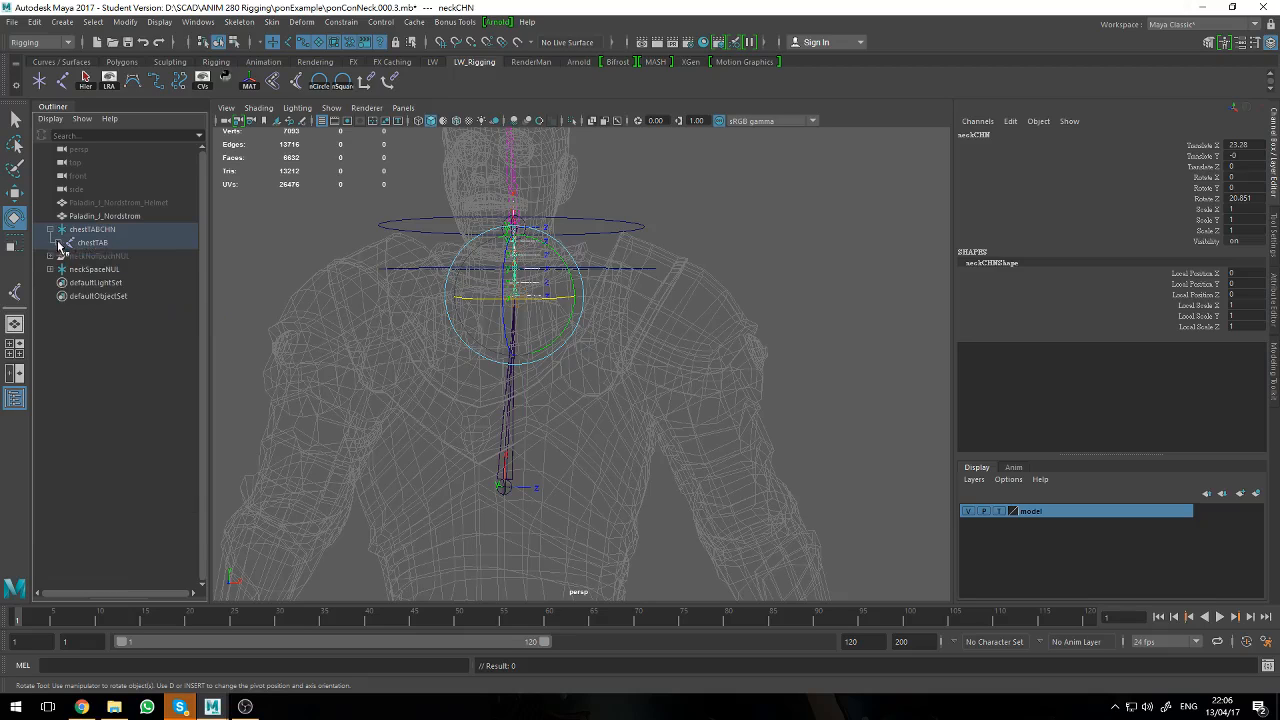
pyautogui.click(96, 243)
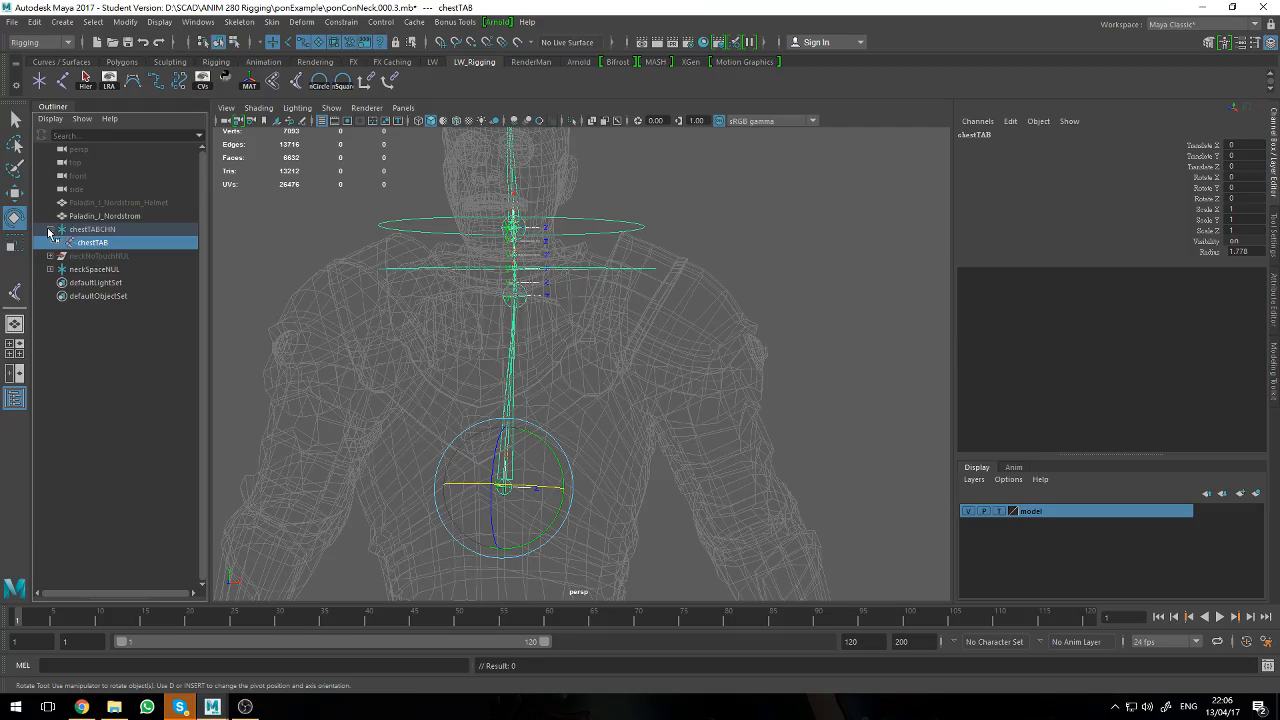
# - Test-rotate the chestTABCHN group about two different axes, undoing each rotation, and collapse its hierarchy
pyautogui.click(62, 231)
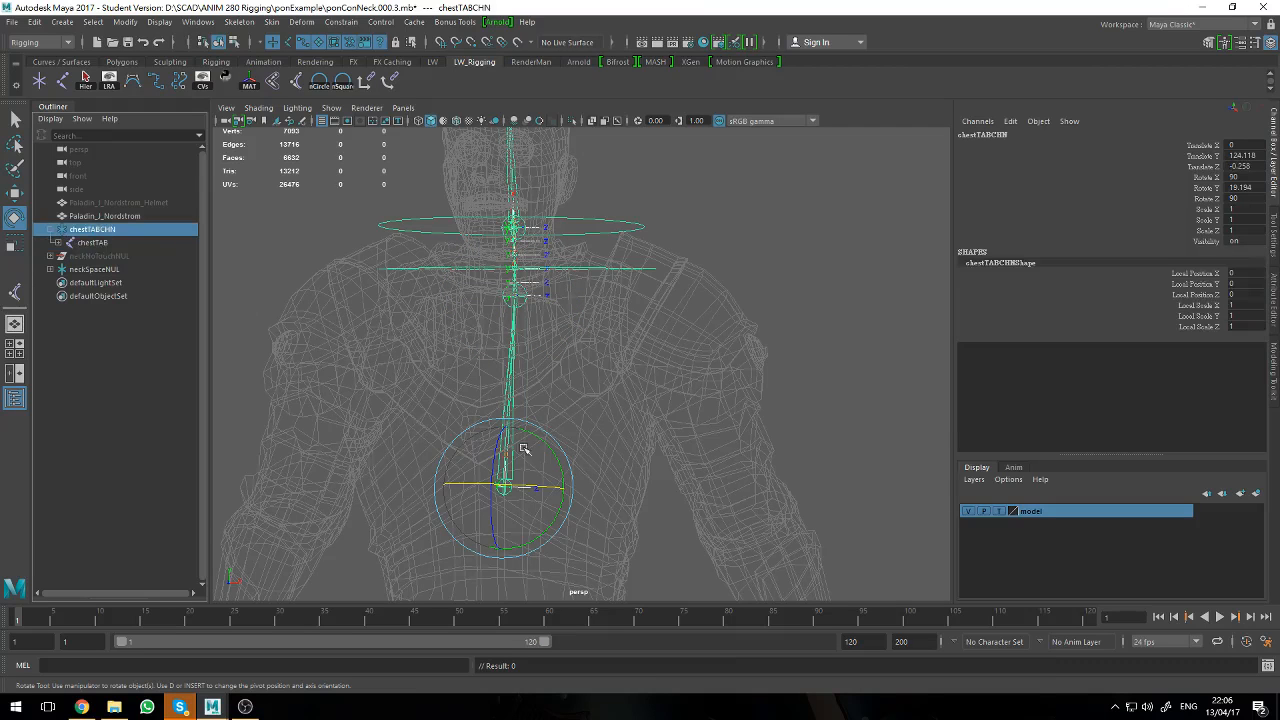
pyautogui.moveTo(524, 449); pyautogui.dragTo(568, 467)
pyautogui.hotkey('ctrl', 'z')
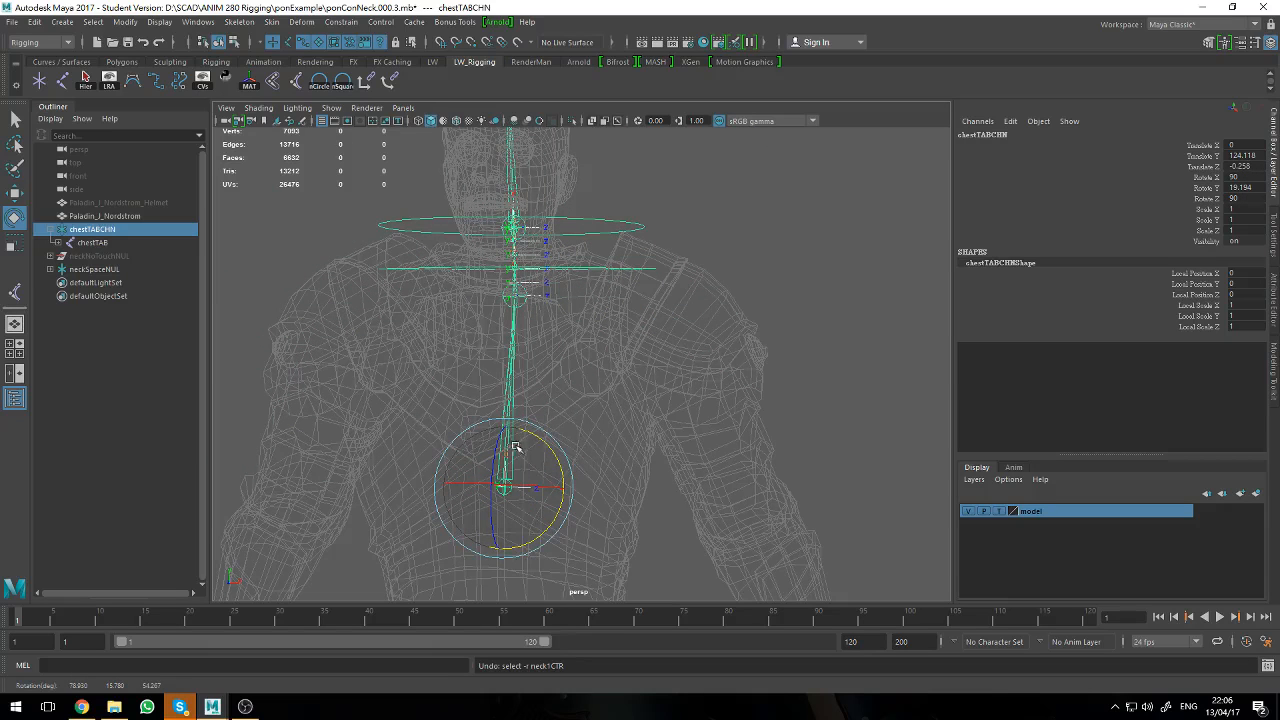
pyautogui.moveTo(500, 440); pyautogui.dragTo(492, 483)
pyautogui.hotkey('ctrl', 'z')
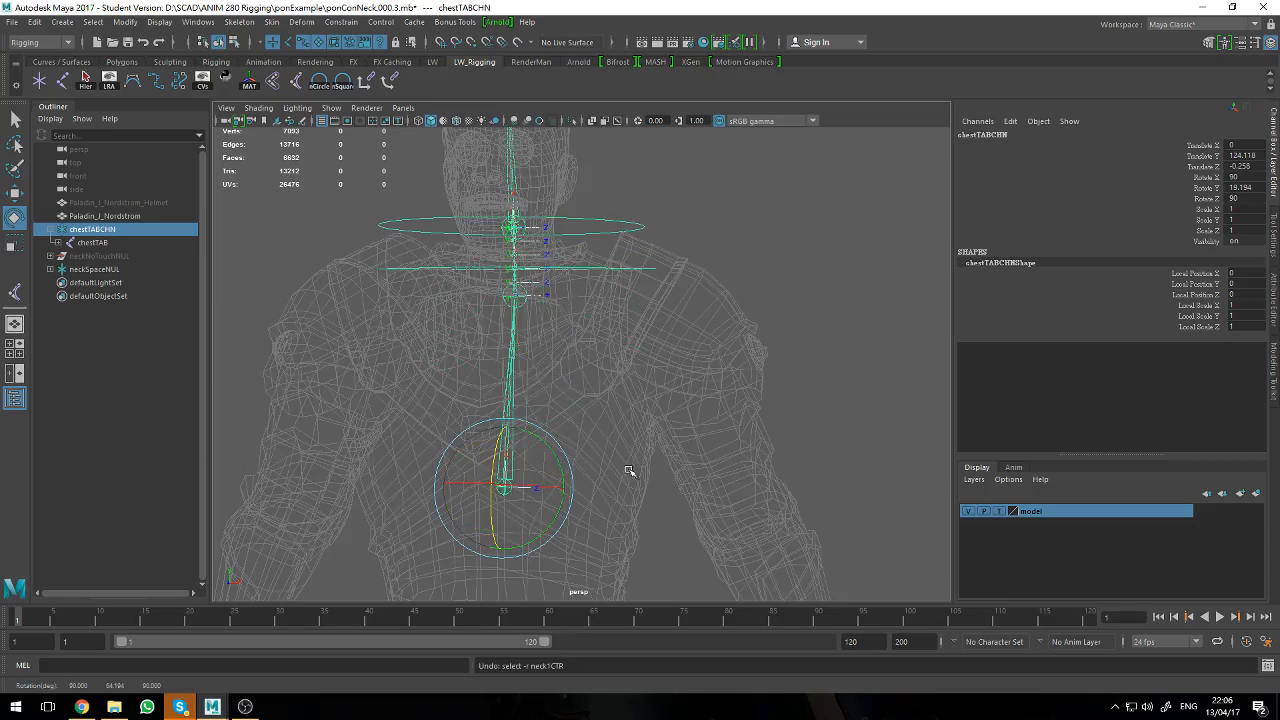
pyautogui.keyDown('alt'); pyautogui.moveTo(672, 460); pyautogui.dragTo(588, 456); pyautogui.keyUp('alt')
pyautogui.click(50, 229)
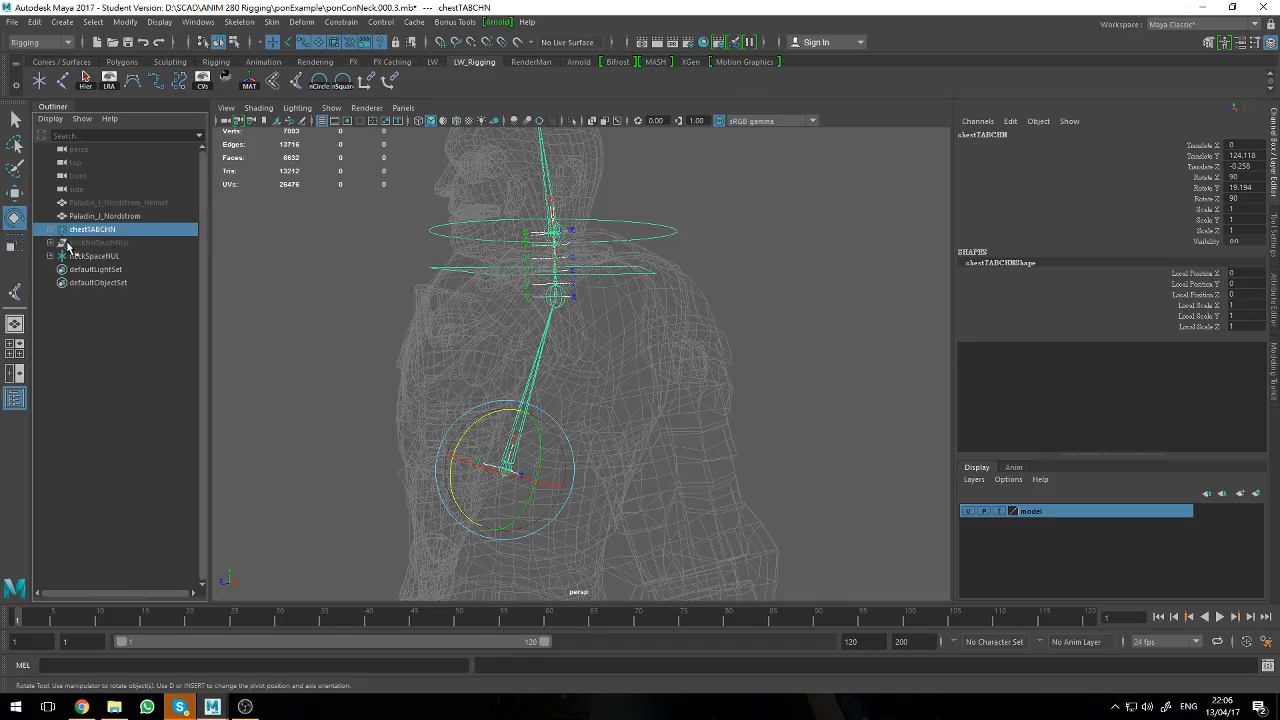
# - Turn off Inherits Transform for neckNoTouchNUL
pyautogui.click(76, 243)
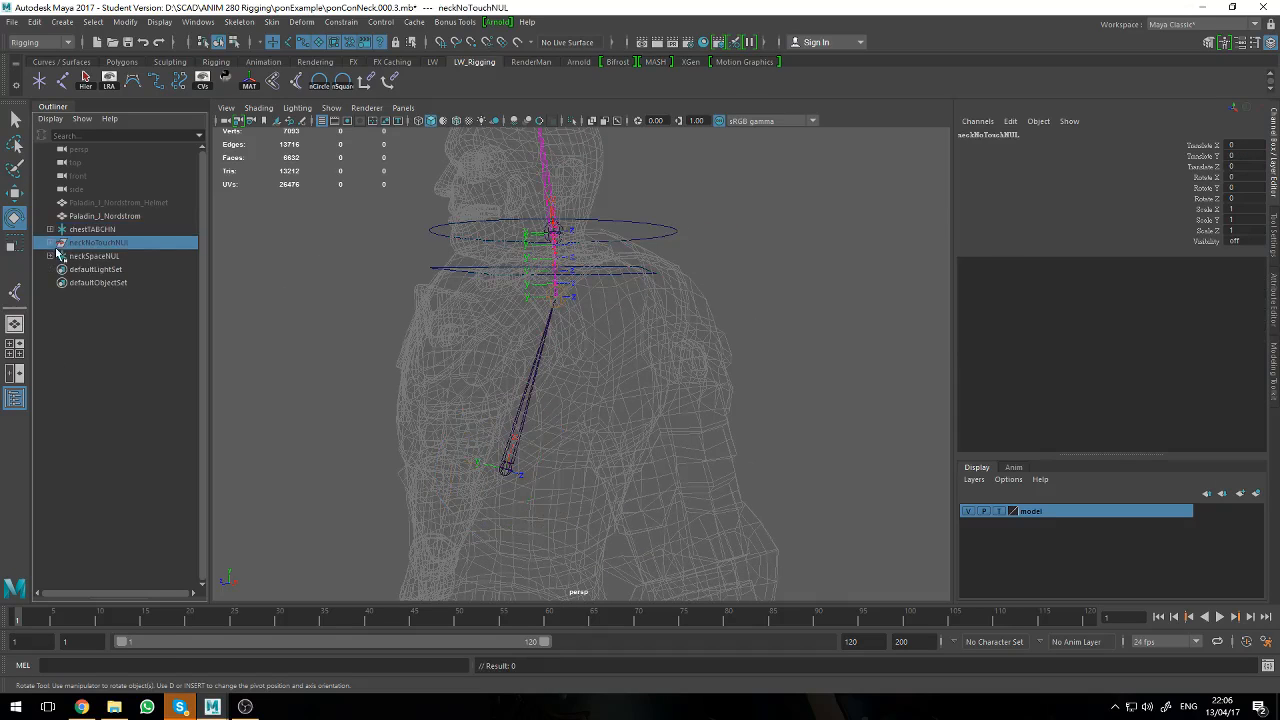
pyautogui.click(1240, 45)
pyautogui.click(1069, 306)
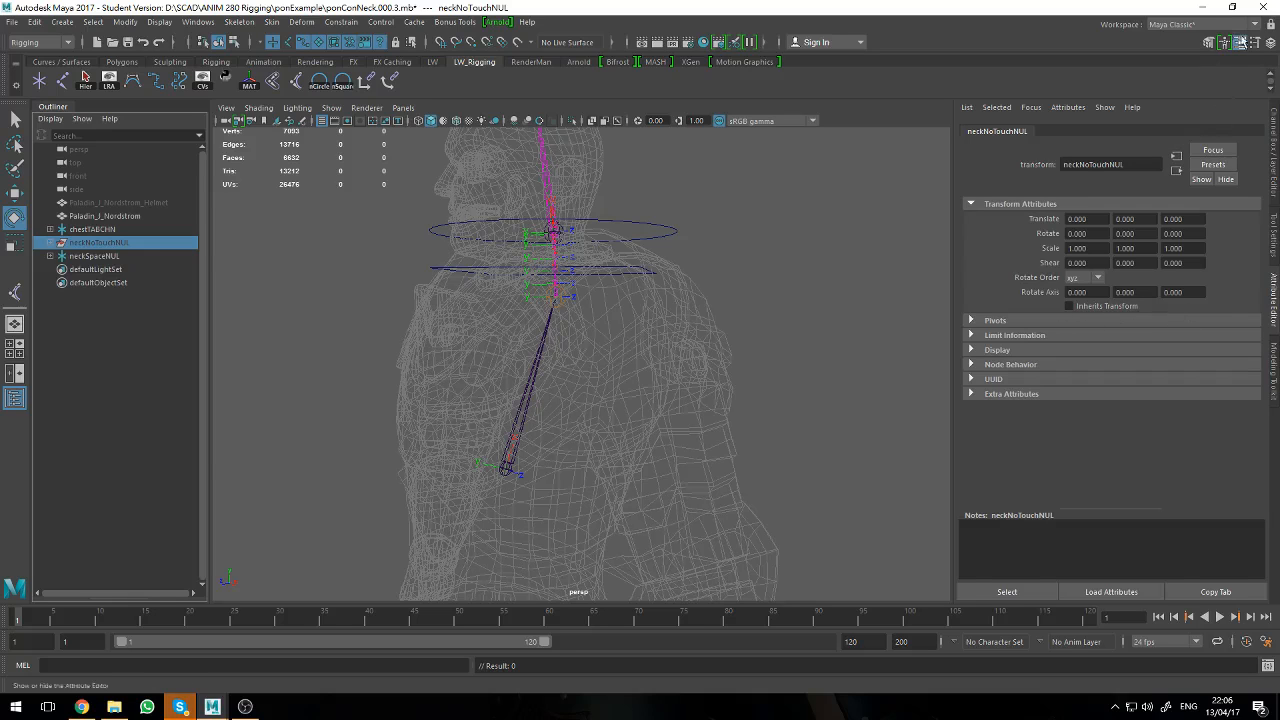
pyautogui.click(1256, 43)
pyautogui.keyDown('alt'); pyautogui.moveTo(314, 312); pyautogui.dragTo(168, 281); pyautogui.keyUp('alt')
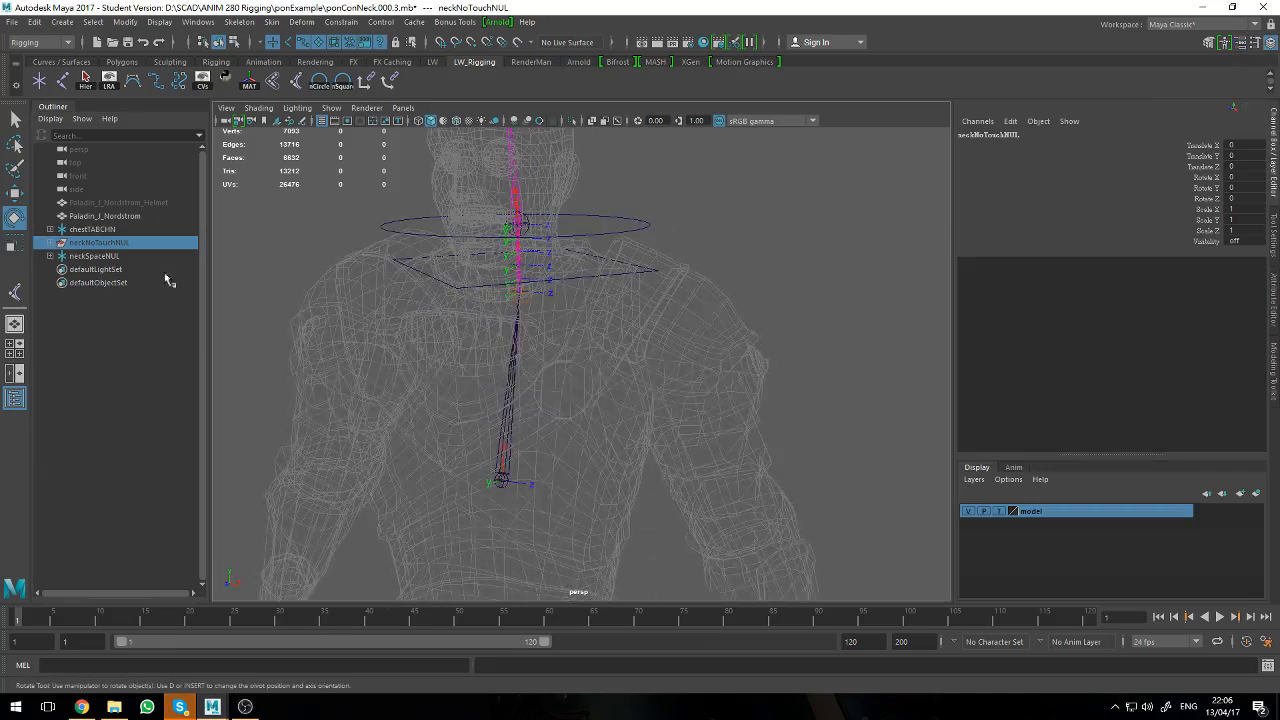
# - Reorder the rig nodes so that neckSpaceNUL sits directly below chestTABCHN and above neckNoTouchNUL
pyautogui.click(115, 243)
pyautogui.click(114, 232)
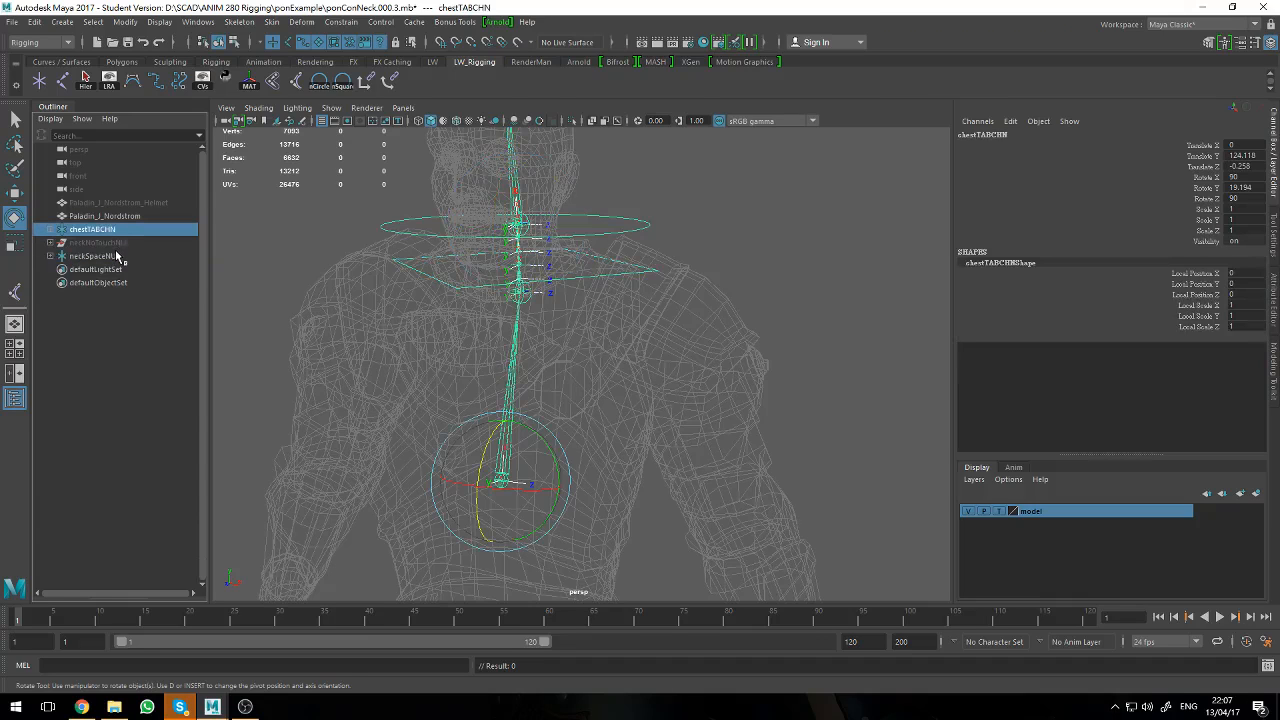
pyautogui.keyDown('shift'); pyautogui.click(116, 258); pyautogui.keyUp('shift')
pyautogui.click(116, 258)
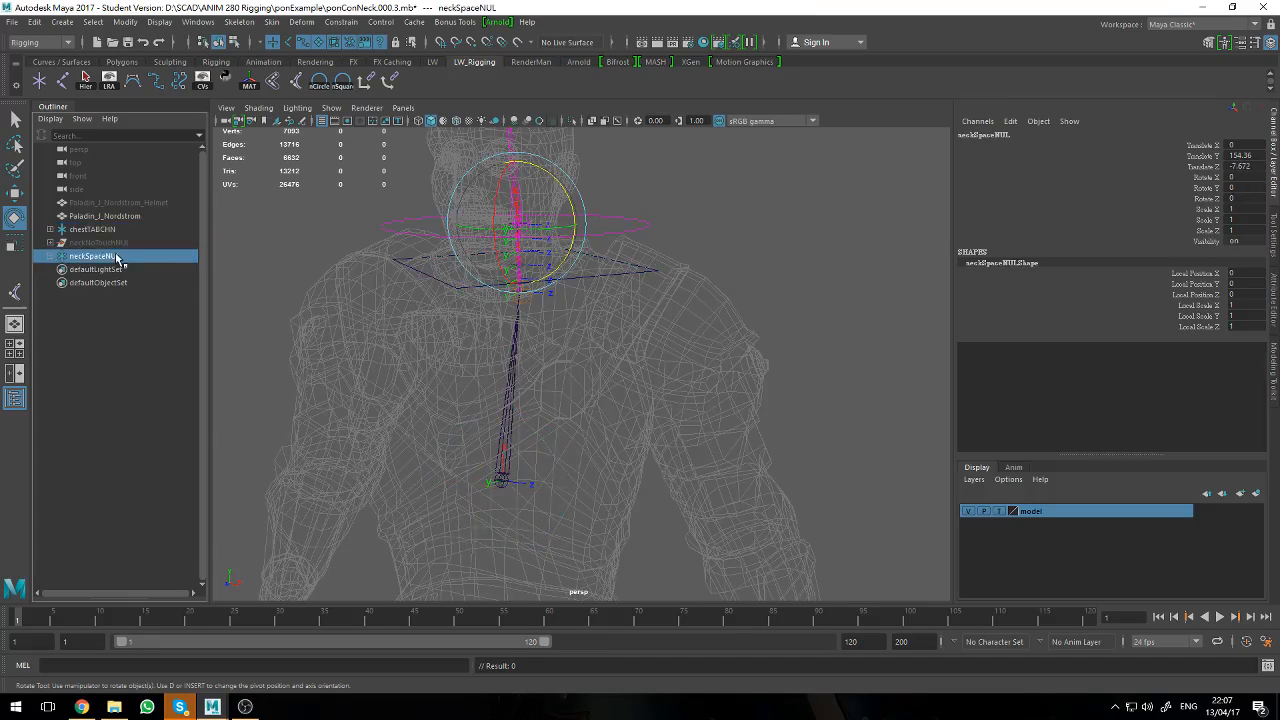
pyautogui.moveTo(116, 256)
pyautogui.mouseDown(button='middle')
pyautogui.moveTo(116, 237)
pyautogui.moveTo(116, 250)
pyautogui.mouseUp(button='middle')
# - Group chestTABCHN, neckSpaceNUL and neckNoTouchNUL together and name the group NECK
pyautogui.click(115, 231)
pyautogui.keyDown('shift'); pyautogui.click(116, 257); pyautogui.keyUp('shift')
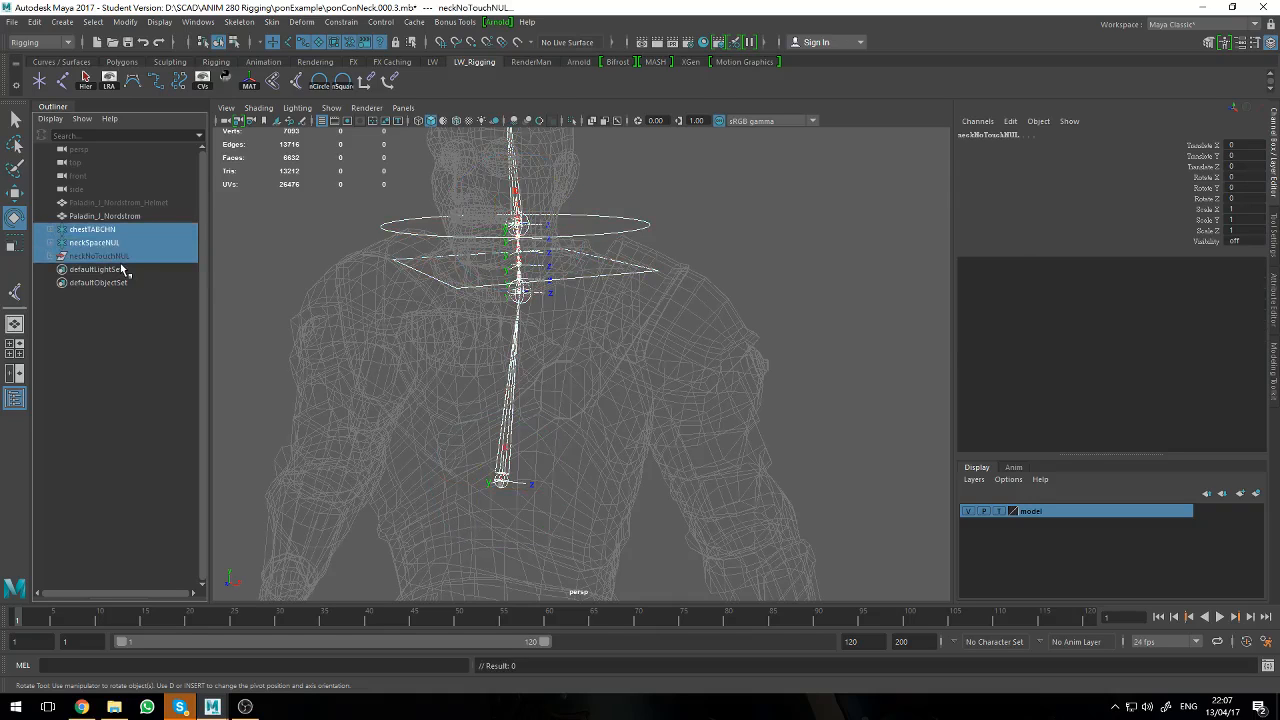
pyautogui.hotkey('ctrl', 'g')
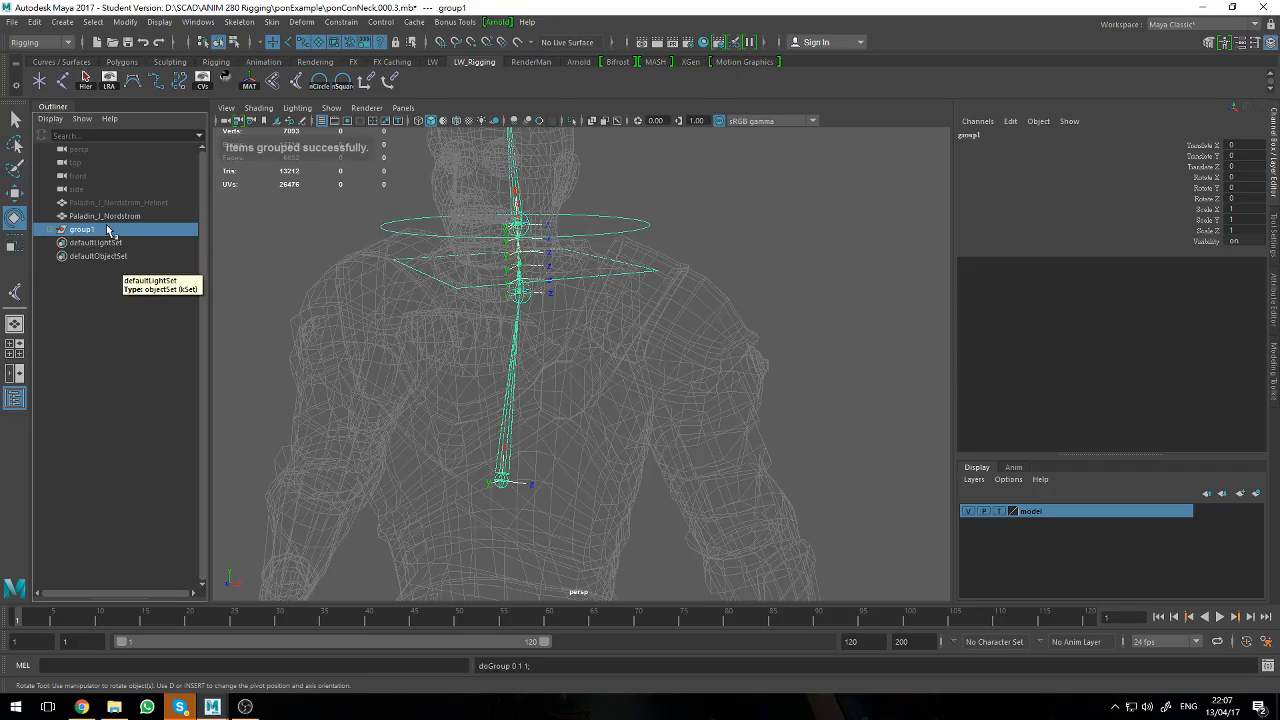
pyautogui.doubleClick(108, 231)
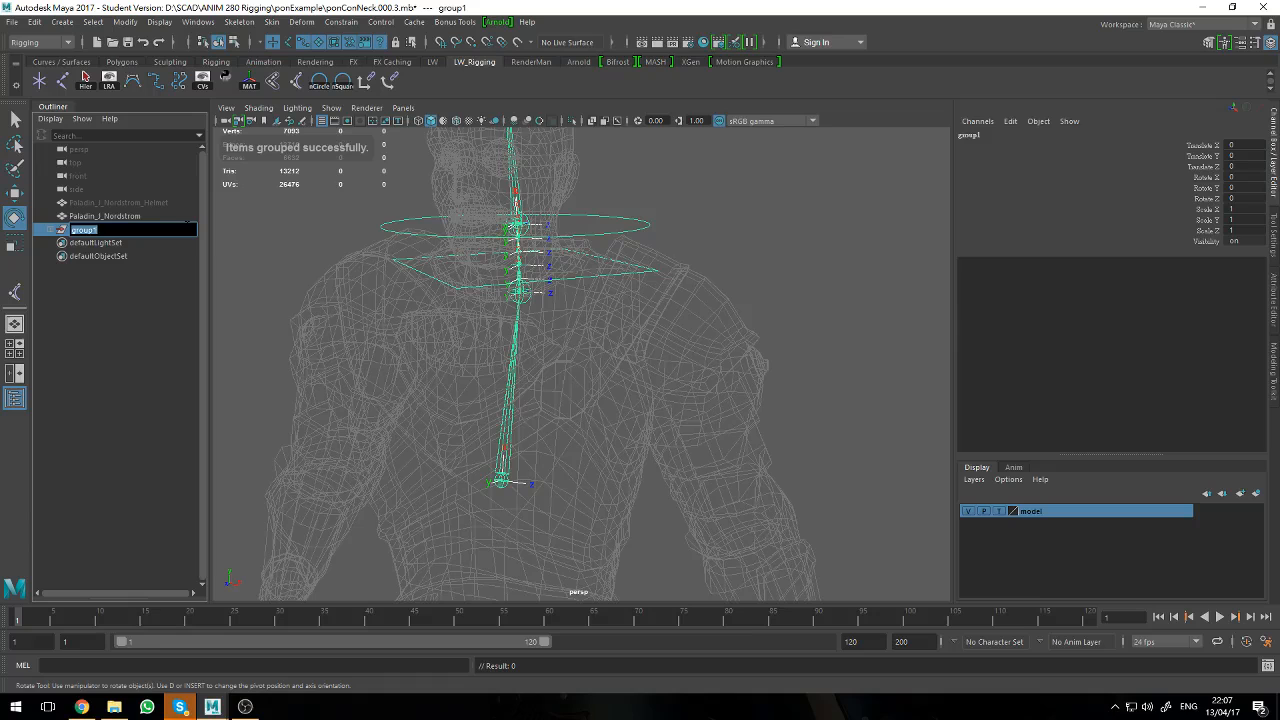
pyautogui.write('NECK')
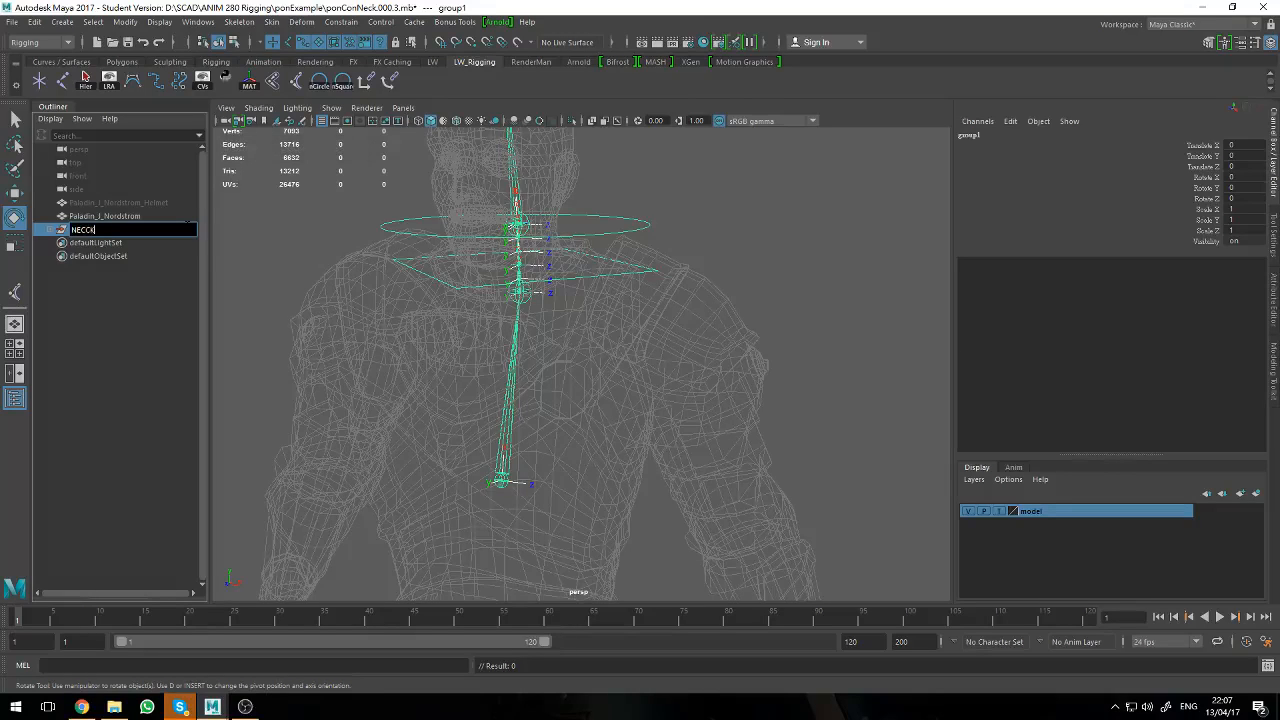
pyautogui.press('Return')
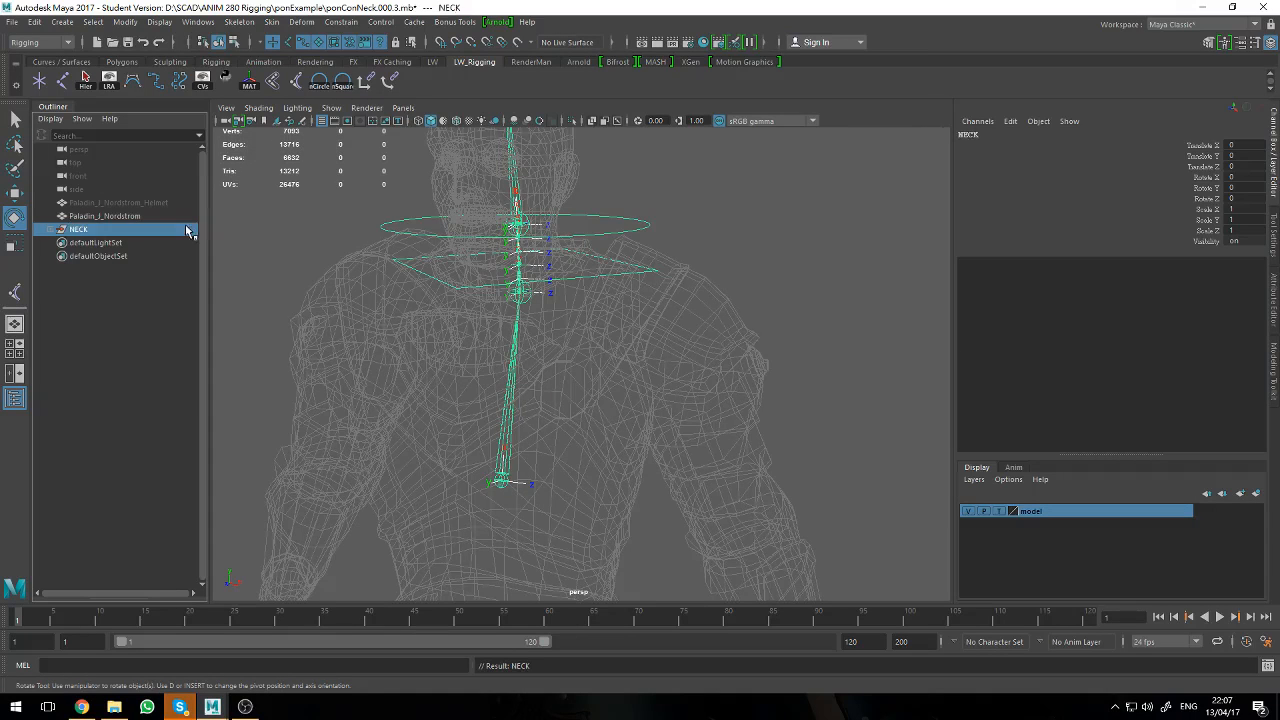
# - Test moving and rotating the whole NECK group, undo both transforms and deselect it
pyautogui.keyDown('alt'); pyautogui.moveTo(425, 483); pyautogui.dragTo(632, 497); pyautogui.keyUp('alt')
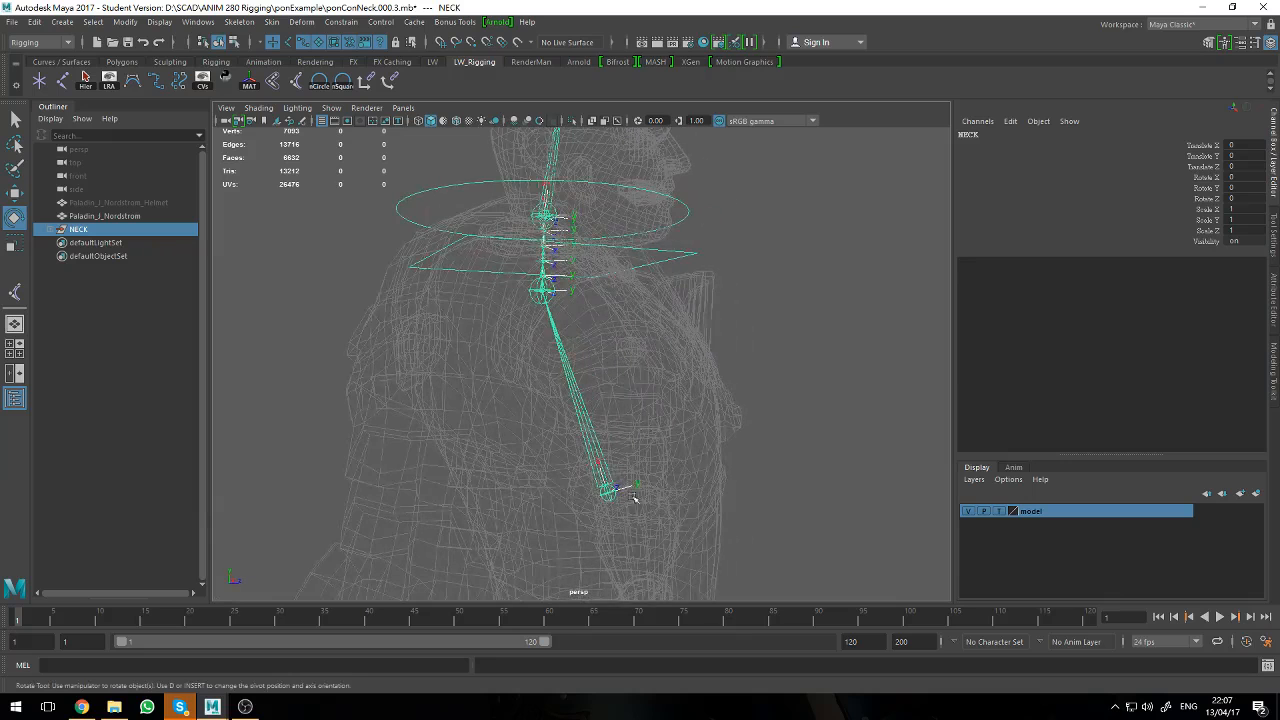
pyautogui.click(95, 242)
pyautogui.click(80, 229)
pyautogui.keyDown('alt'); pyautogui.moveTo(414, 479); pyautogui.dragTo(291, 474); pyautogui.keyUp('alt')
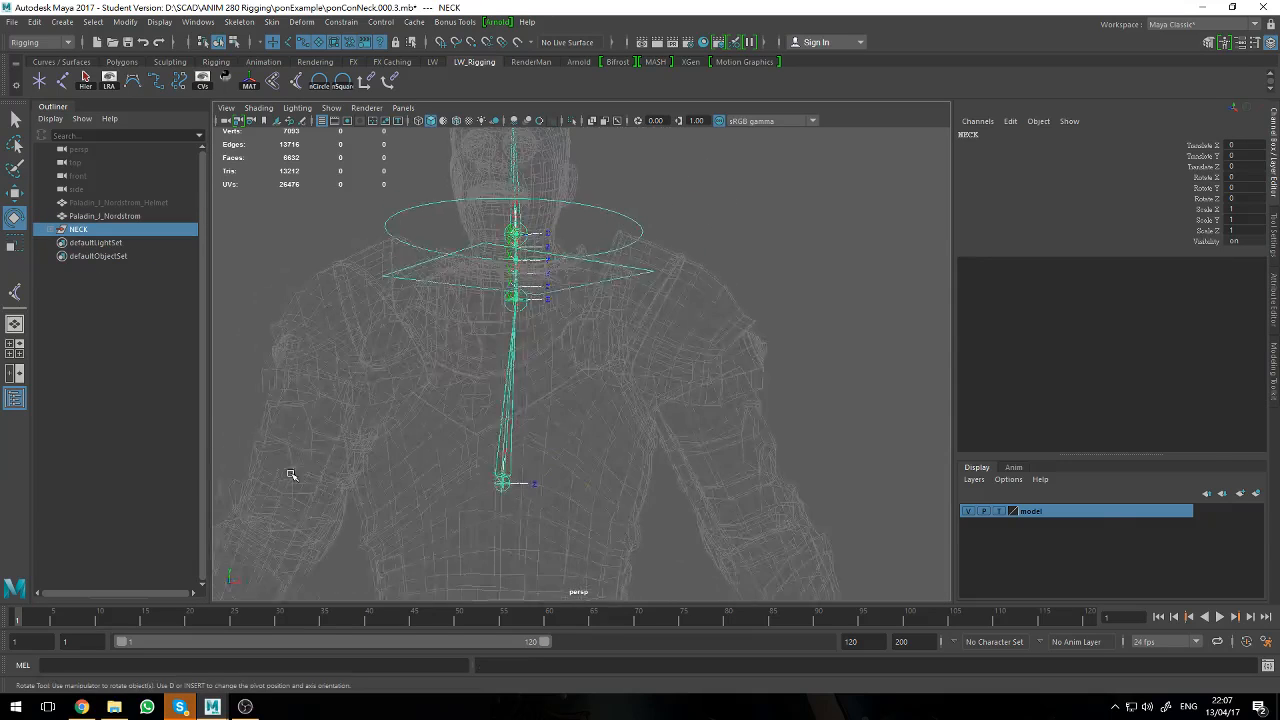
pyautogui.scroll(-10, 308, 476)
pyautogui.keyDown('alt'); pyautogui.moveTo(496, 575); pyautogui.dragTo(484, 488, button='middle'); pyautogui.keyUp('alt')
pyautogui.press('w')
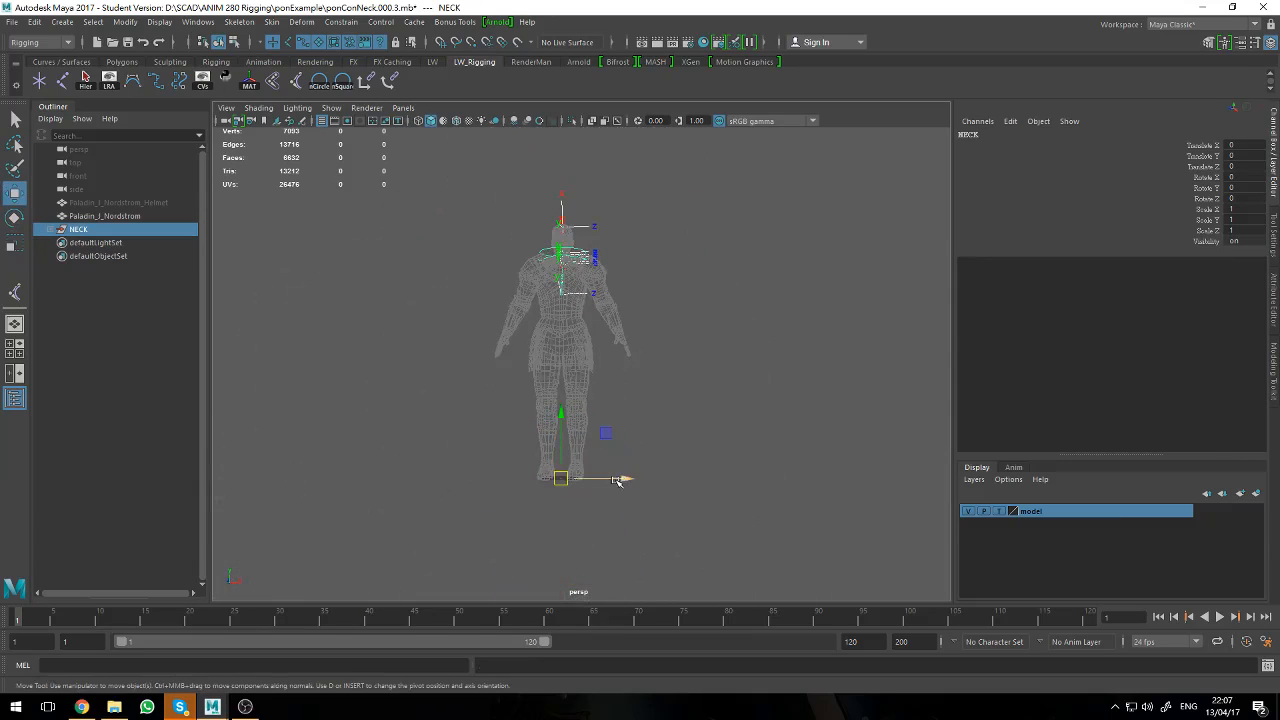
pyautogui.moveTo(616, 478)
pyautogui.mouseDown()
pyautogui.moveTo(520, 477)
pyautogui.moveTo(606, 477)
pyautogui.mouseUp()
pyautogui.hotkey('ctrl', 'z')
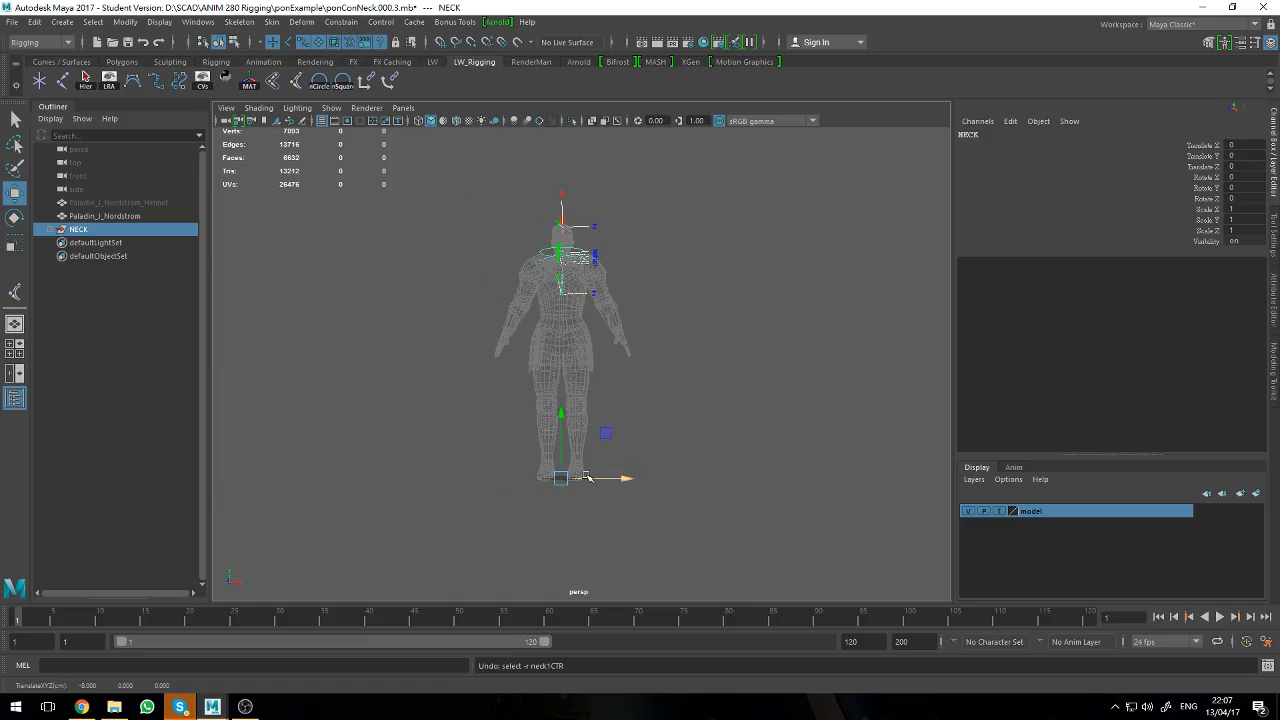
pyautogui.press('e')
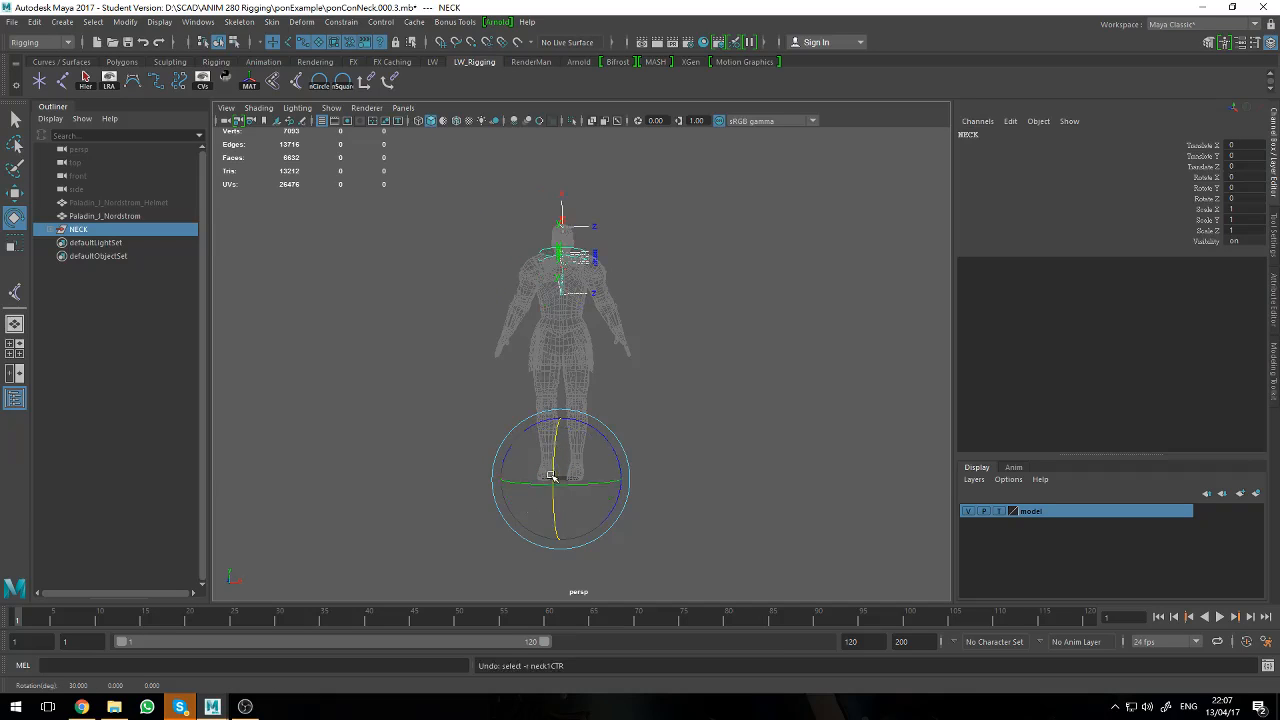
pyautogui.click(401, 399)
# - Expand the NECK group and examine its neckSpaceNUL and chestTABCHN nodes against the character
pyautogui.scroll(4, 380, 368)
pyautogui.keyDown('alt'); pyautogui.moveTo(393, 363); pyautogui.dragTo(449, 463, button='middle'); pyautogui.keyUp('alt')
pyautogui.scroll(2, 325, 322)
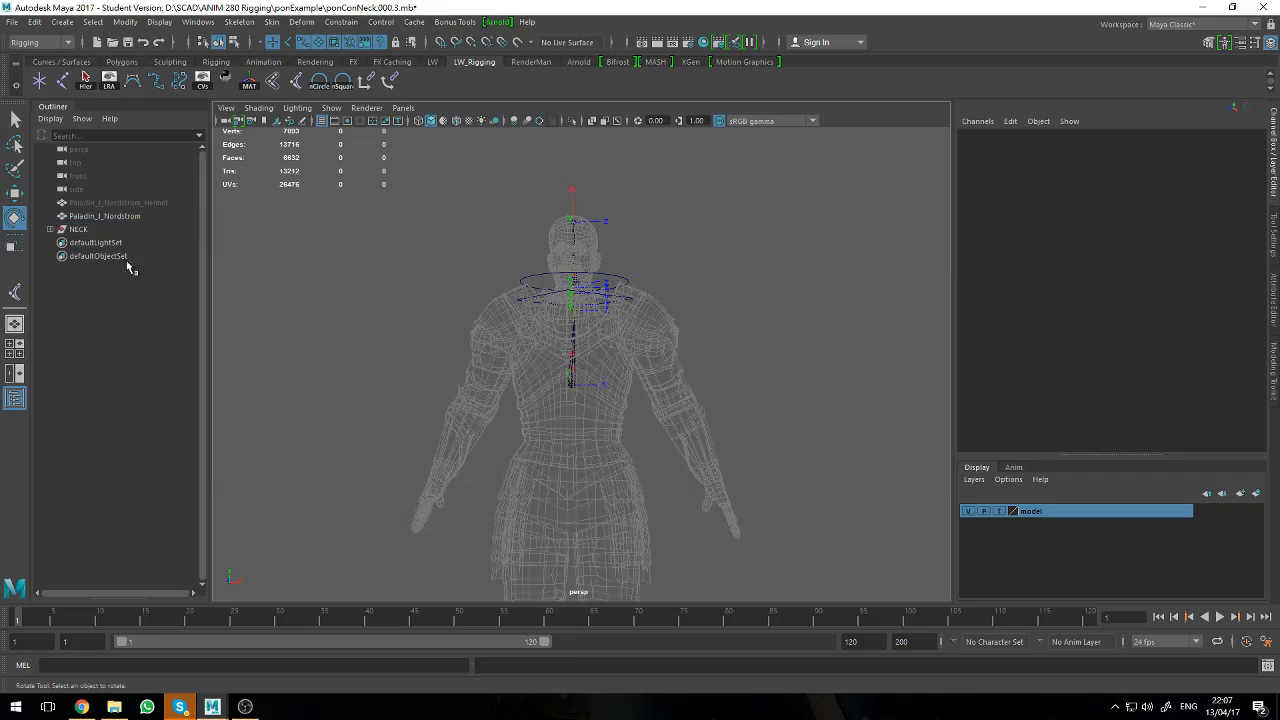
pyautogui.click(50, 229)
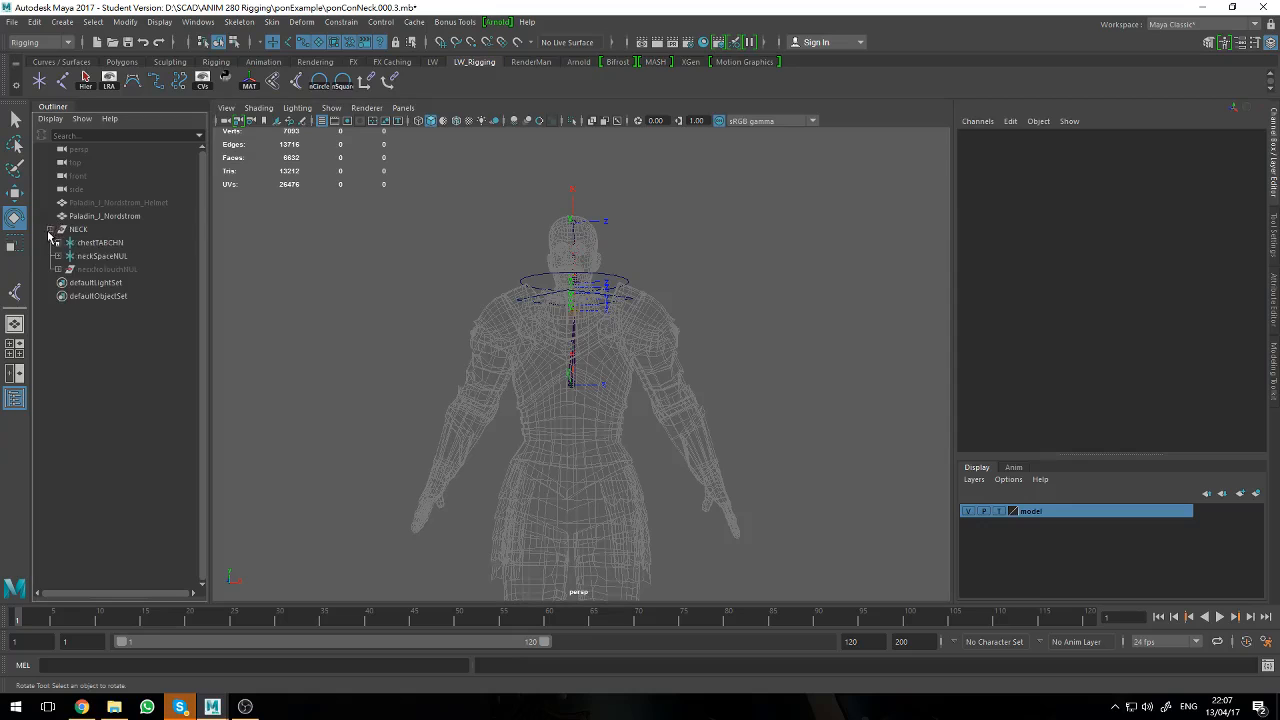
pyautogui.click(104, 257)
pyautogui.click(105, 243)
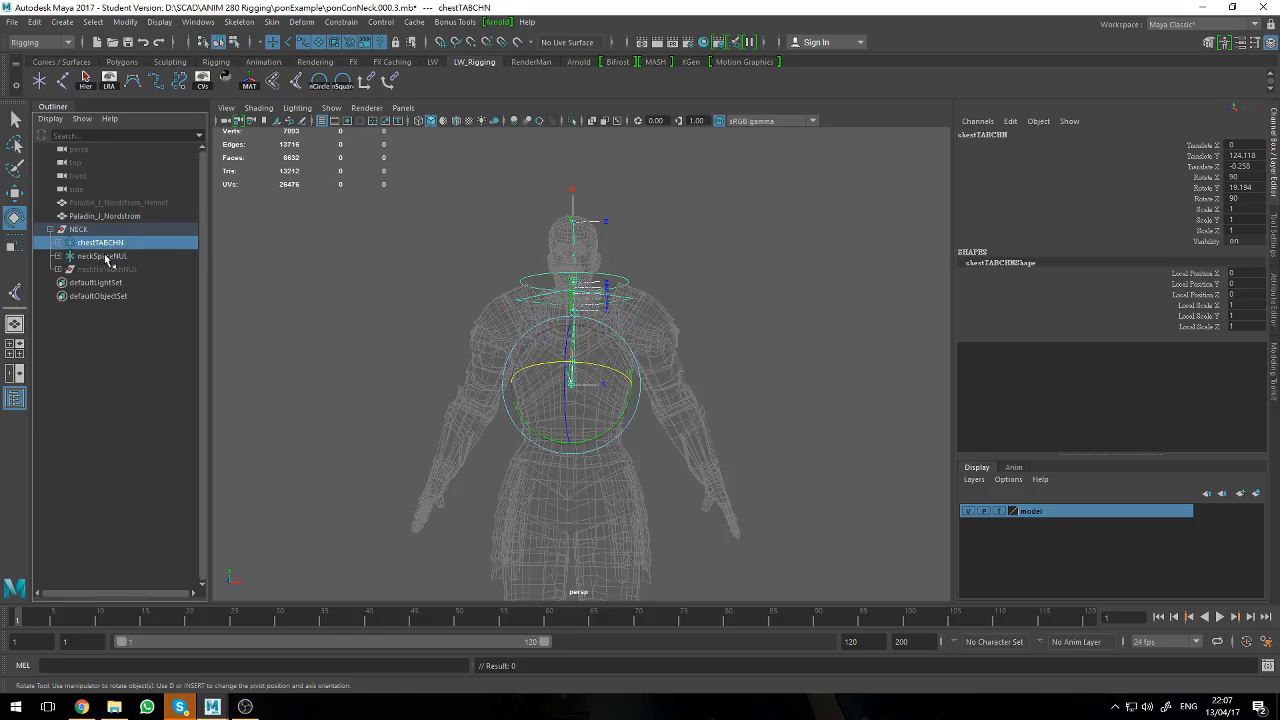
pyautogui.scroll(4, 280, 334)
pyautogui.scroll(-2, 277, 390)
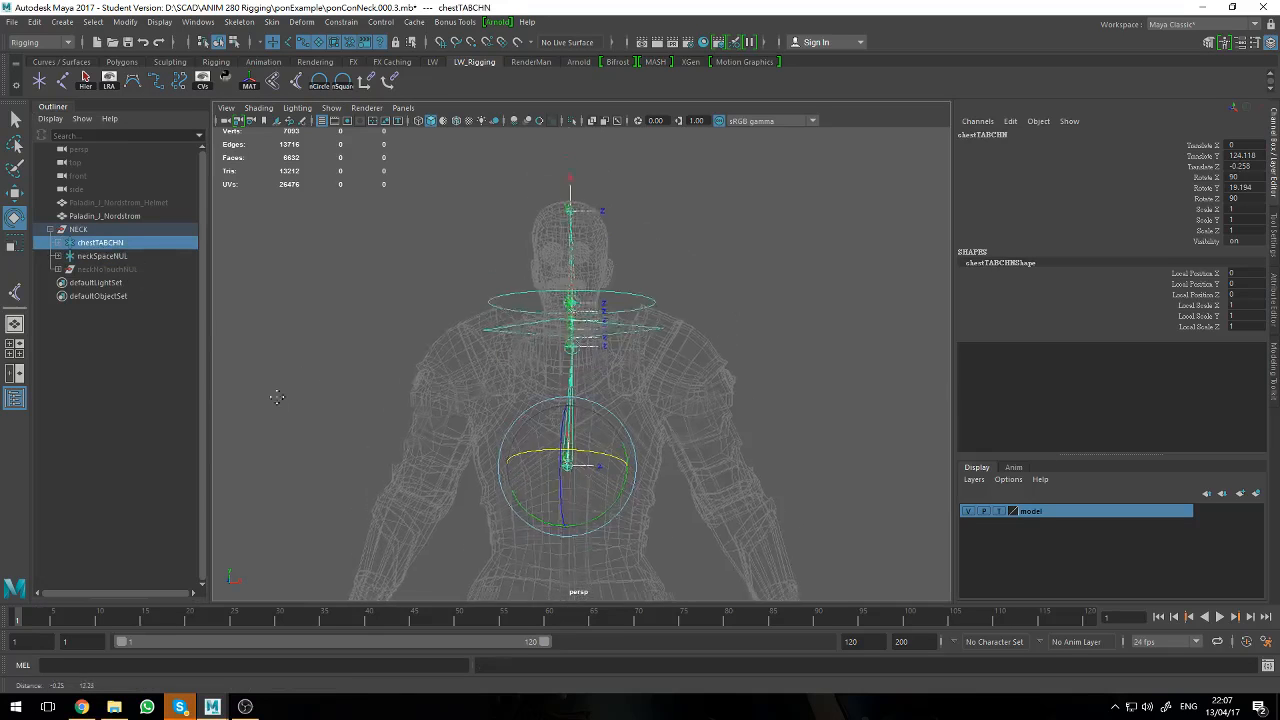
pyautogui.click(277, 401)
pyautogui.keyDown('alt'); pyautogui.moveTo(277, 401); pyautogui.dragTo(309, 394); pyautogui.keyUp('alt')
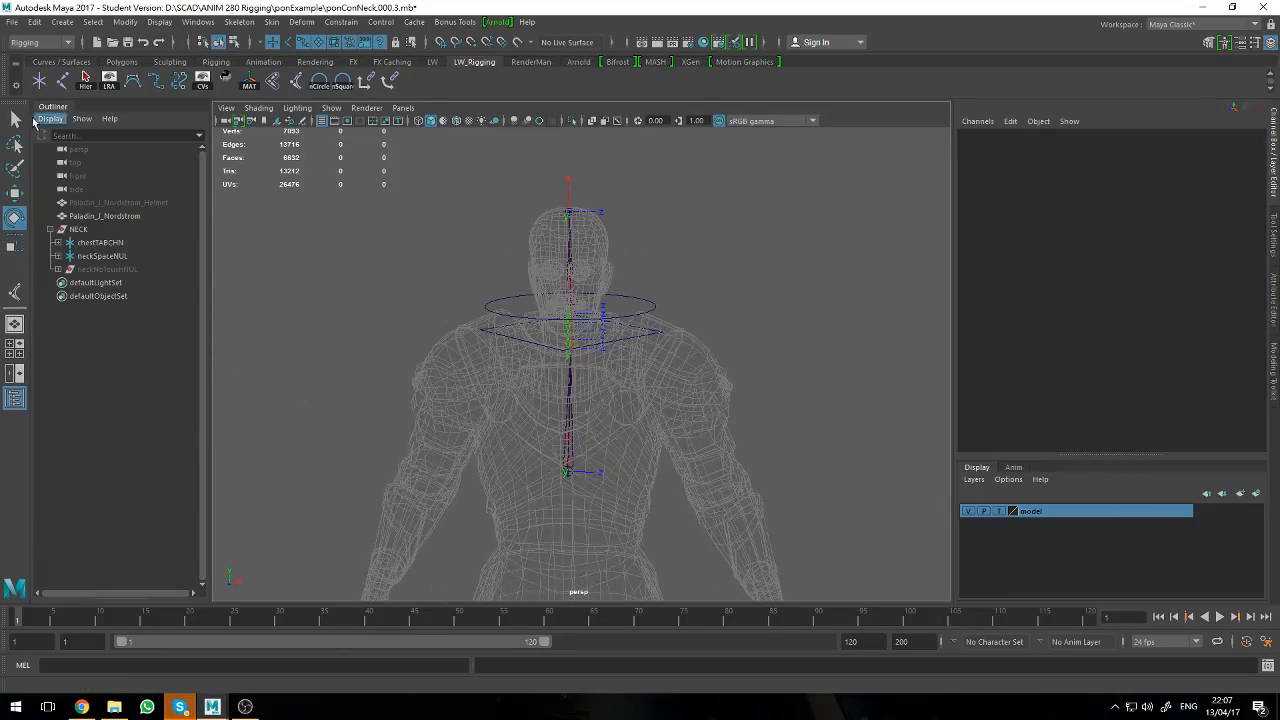
# - Save the scene as an incremented version, ponConNeck.000.4.mb
pyautogui.click(11, 21)
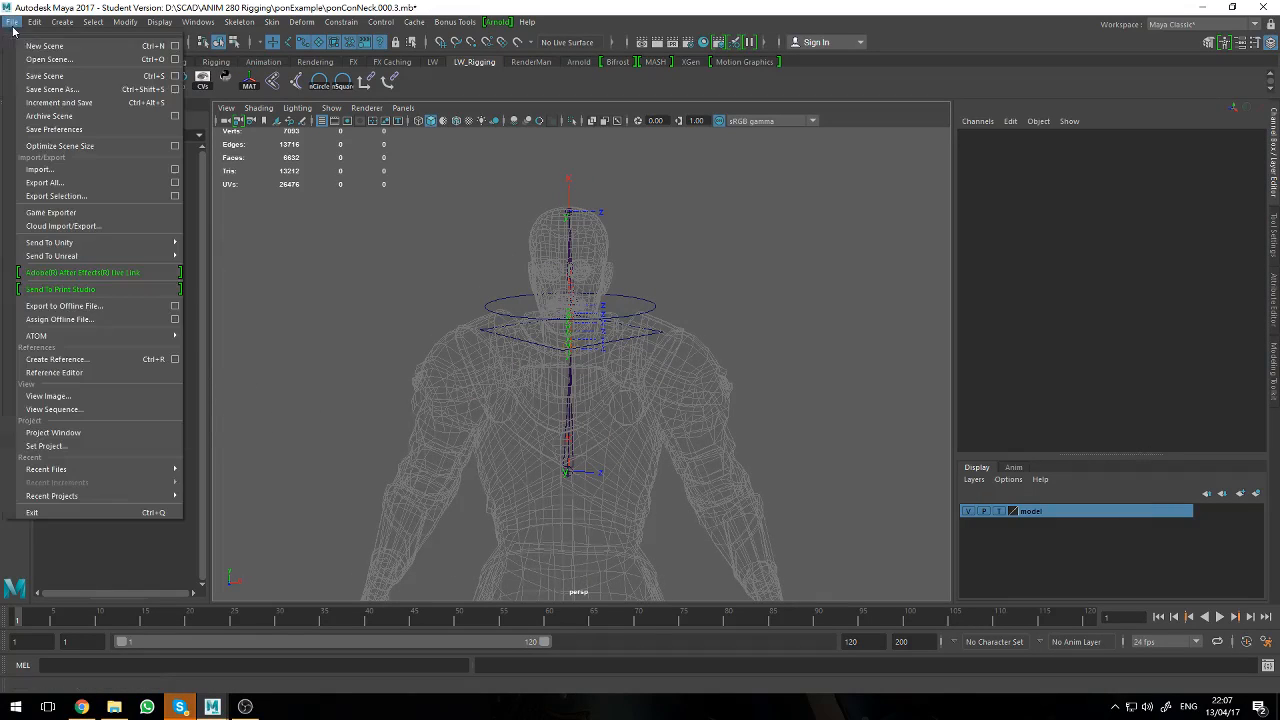
pyautogui.click(65, 102)
pyautogui.click(610, 365)
pyautogui.press('e')
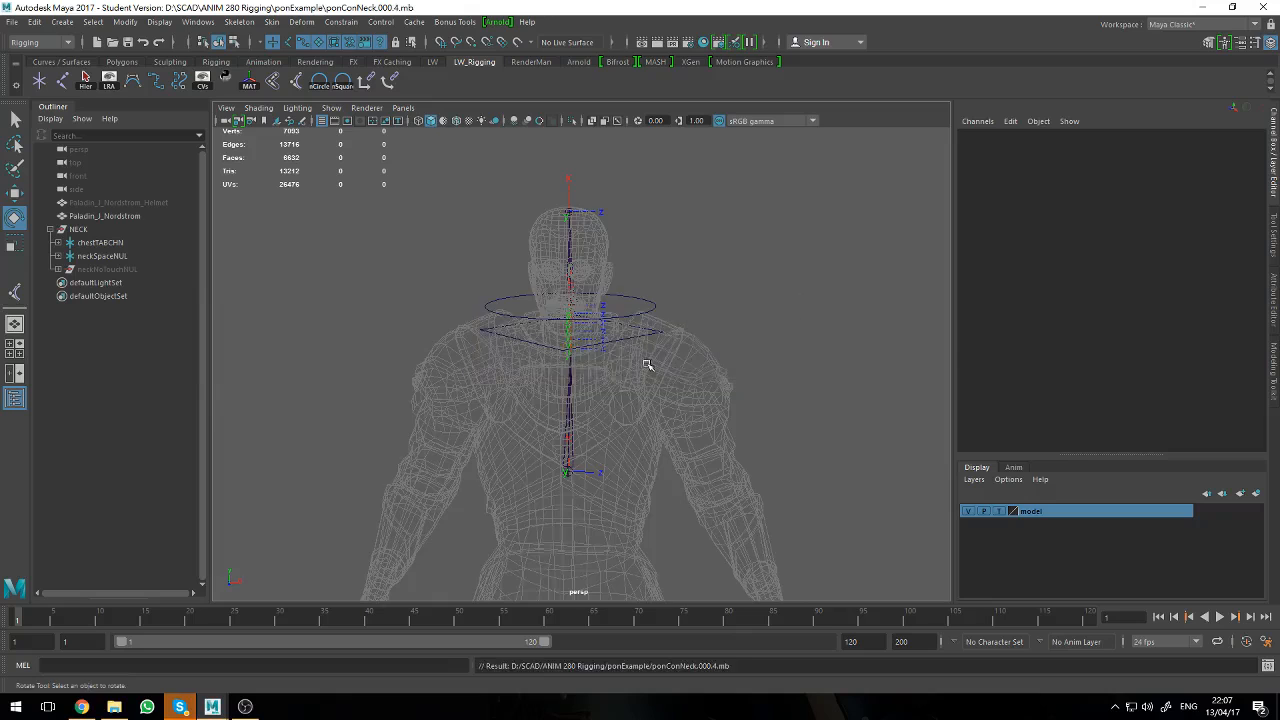
pyautogui.keyDown('alt'); pyautogui.moveTo(651, 363); pyautogui.dragTo(713, 367); pyautogui.keyUp('alt')
pyautogui.moveTo(538, 164); pyautogui.dragTo(669, 224)
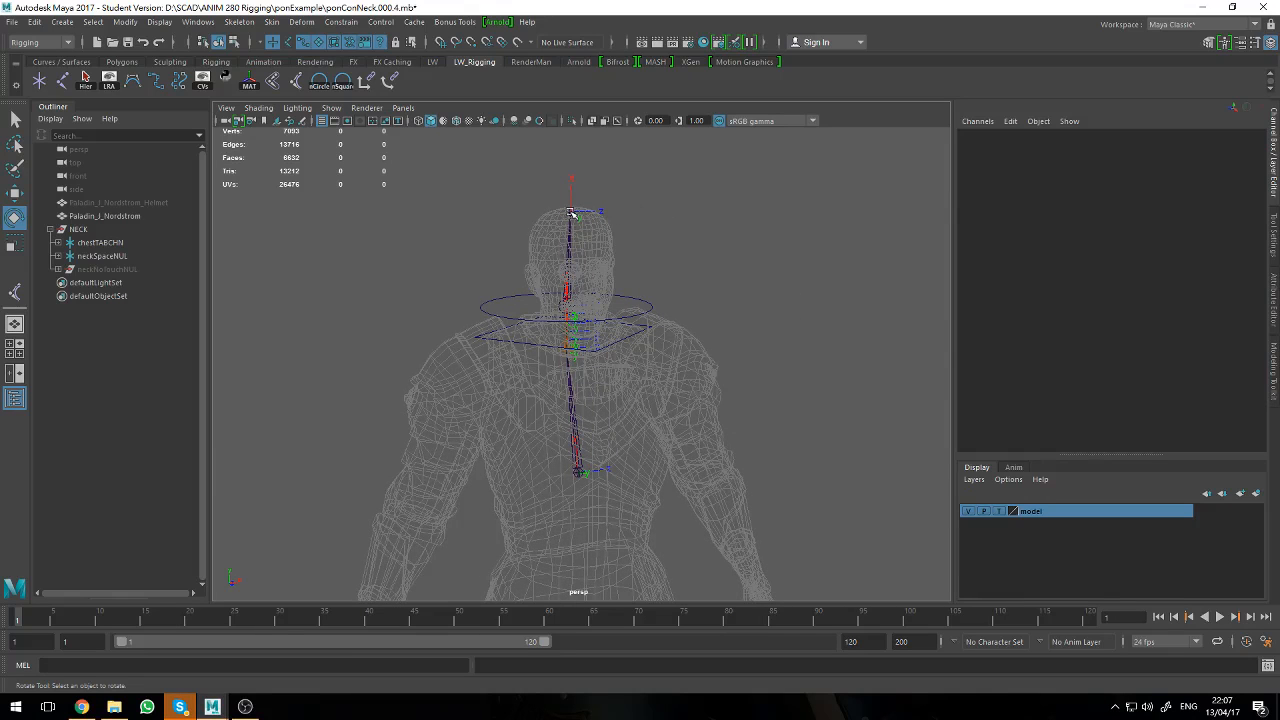
pyautogui.moveTo(532, 152); pyautogui.dragTo(617, 266)
pyautogui.click(110, 256)
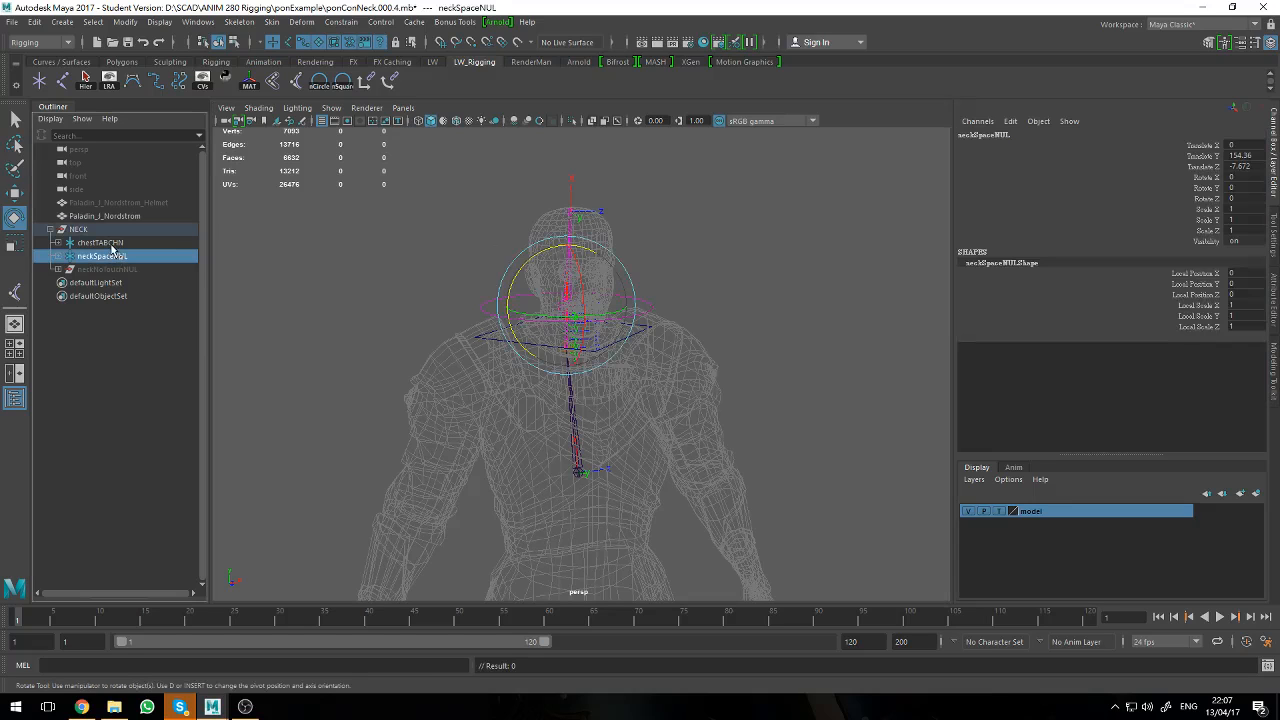
pyautogui.click(157, 22)
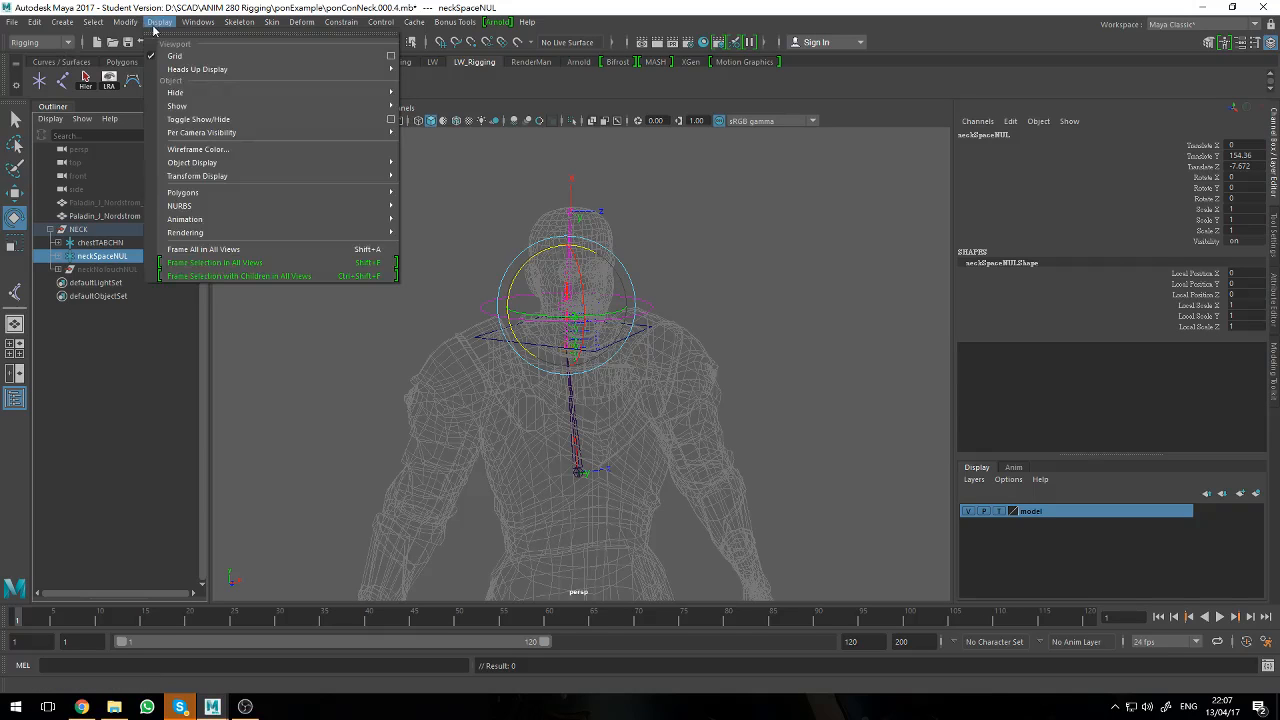
pyautogui.moveTo(309, 176)
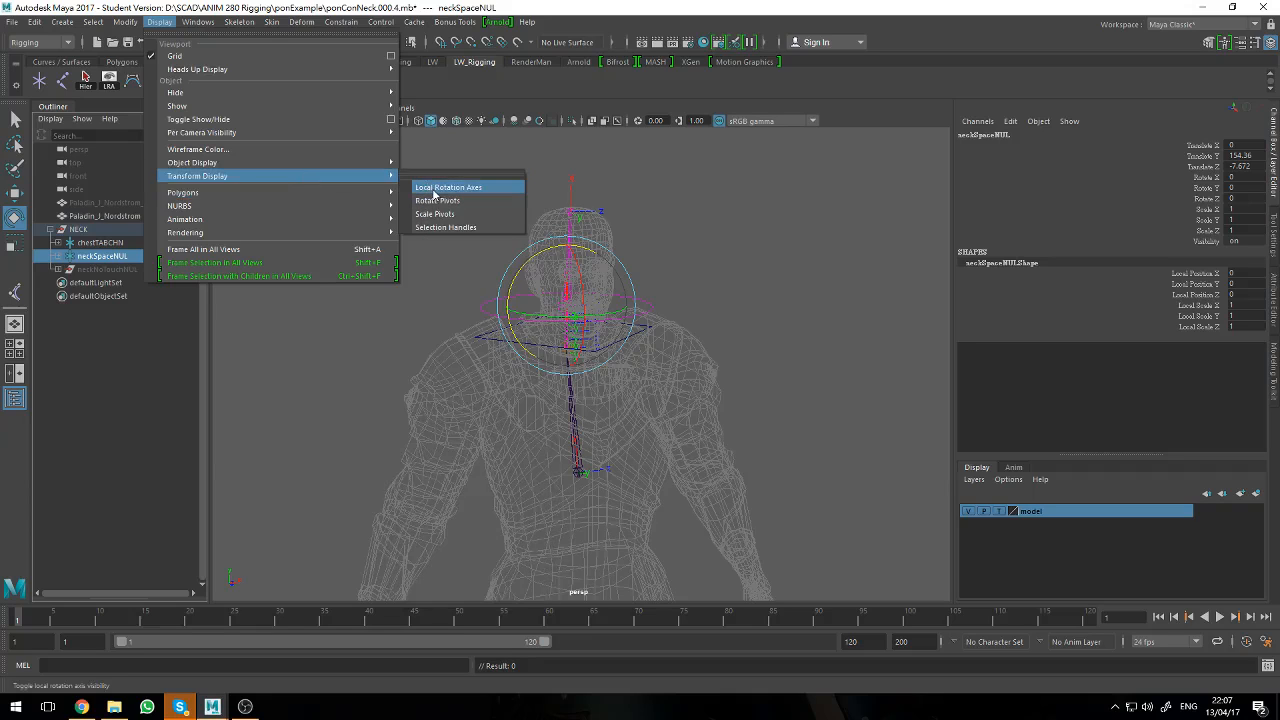
pyautogui.click(498, 177)
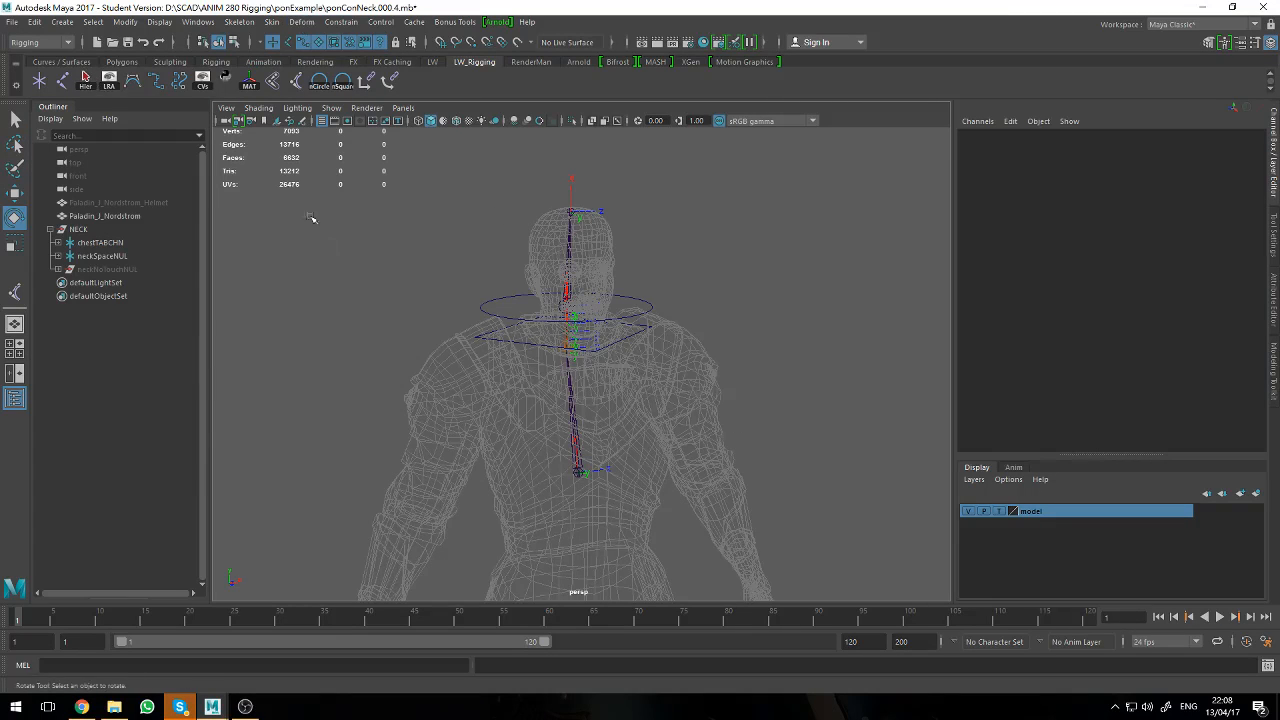
pyautogui.click(198, 22)
pyautogui.moveTo(278, 137)
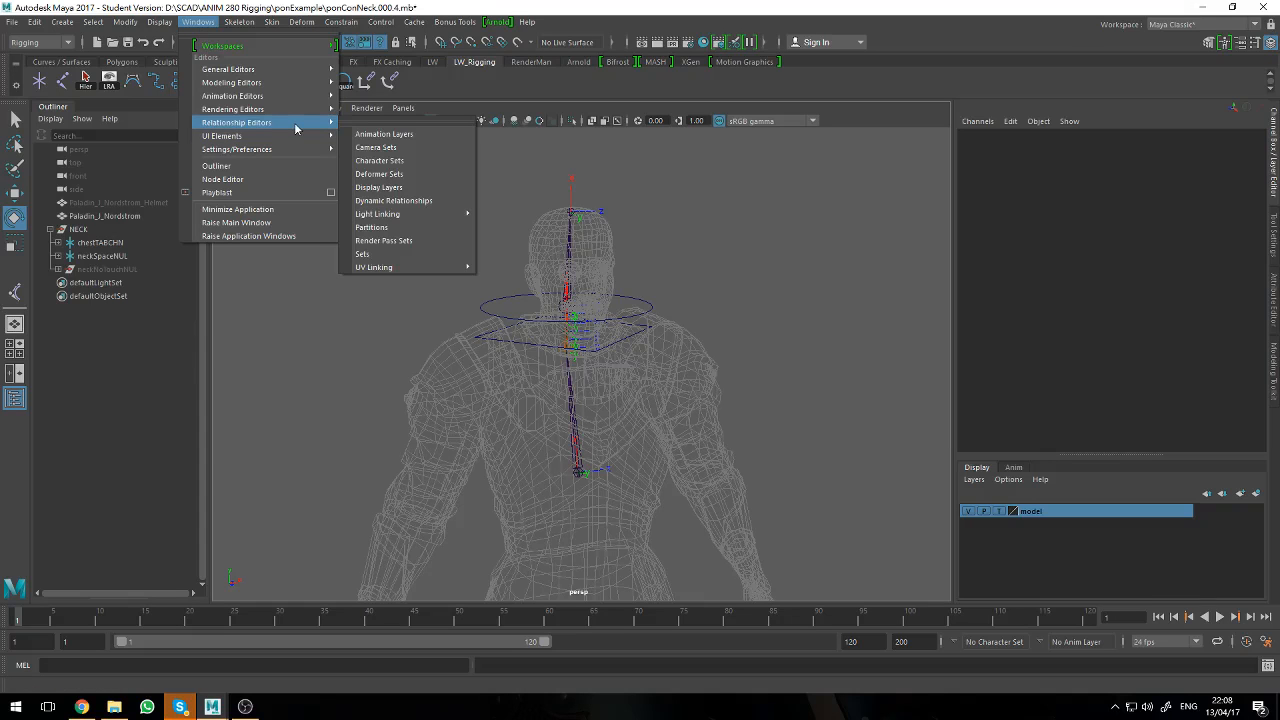
pyautogui.moveTo(301, 97)
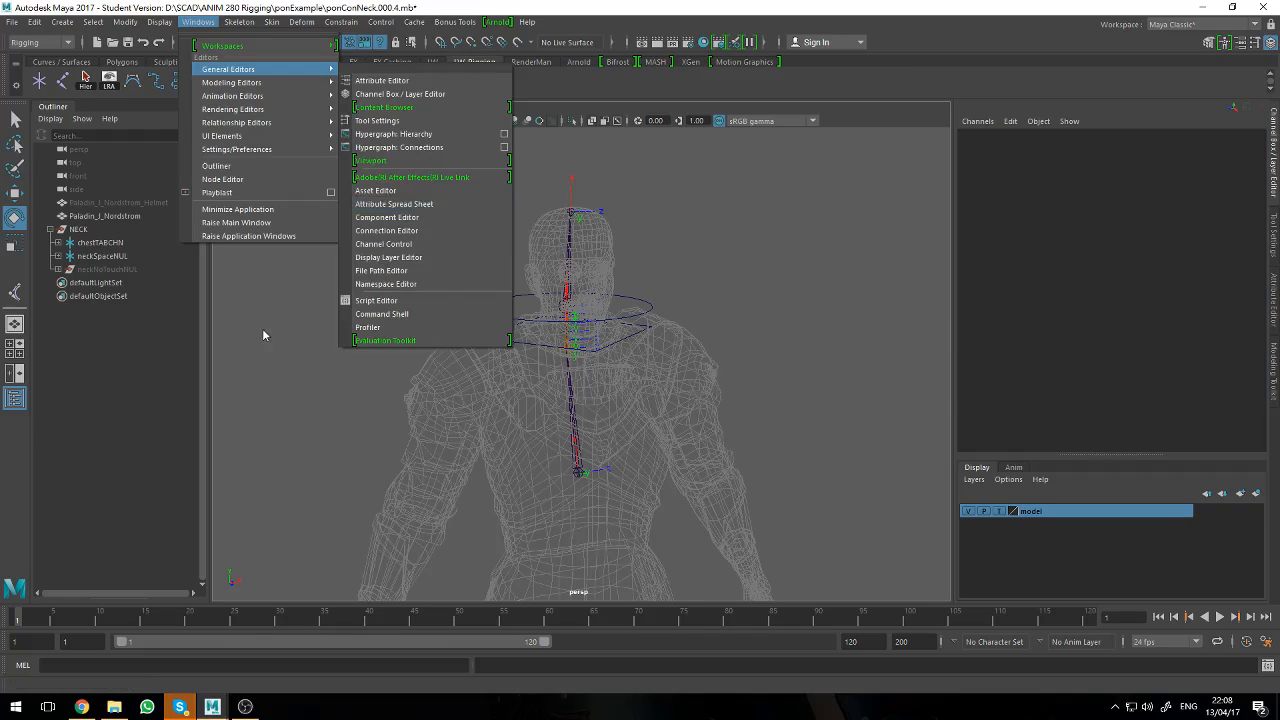
pyautogui.press('Escape')
pyautogui.press('Escape')
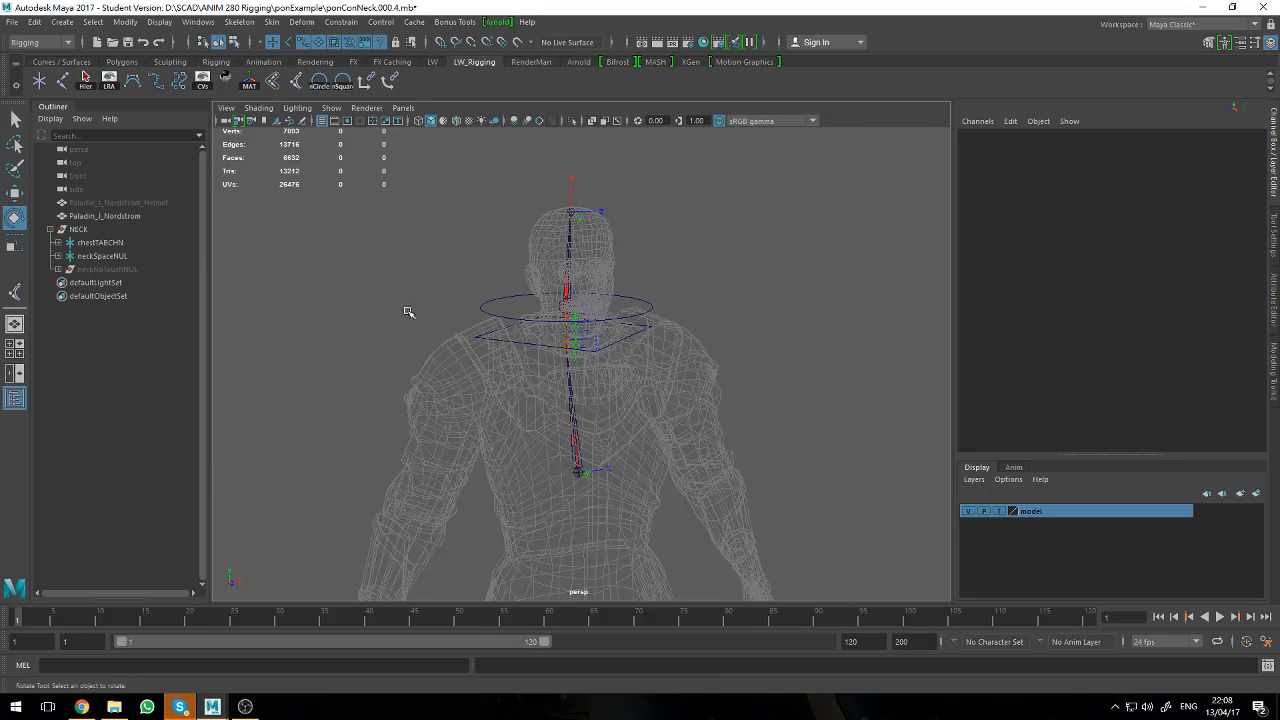
pyautogui.keyDown('alt'); pyautogui.moveTo(405, 308); pyautogui.dragTo(435, 304, button='middle'); pyautogui.keyUp('alt')
pyautogui.keyDown('alt'); pyautogui.moveTo(438, 353); pyautogui.dragTo(406, 349, button='middle'); pyautogui.keyUp('alt')
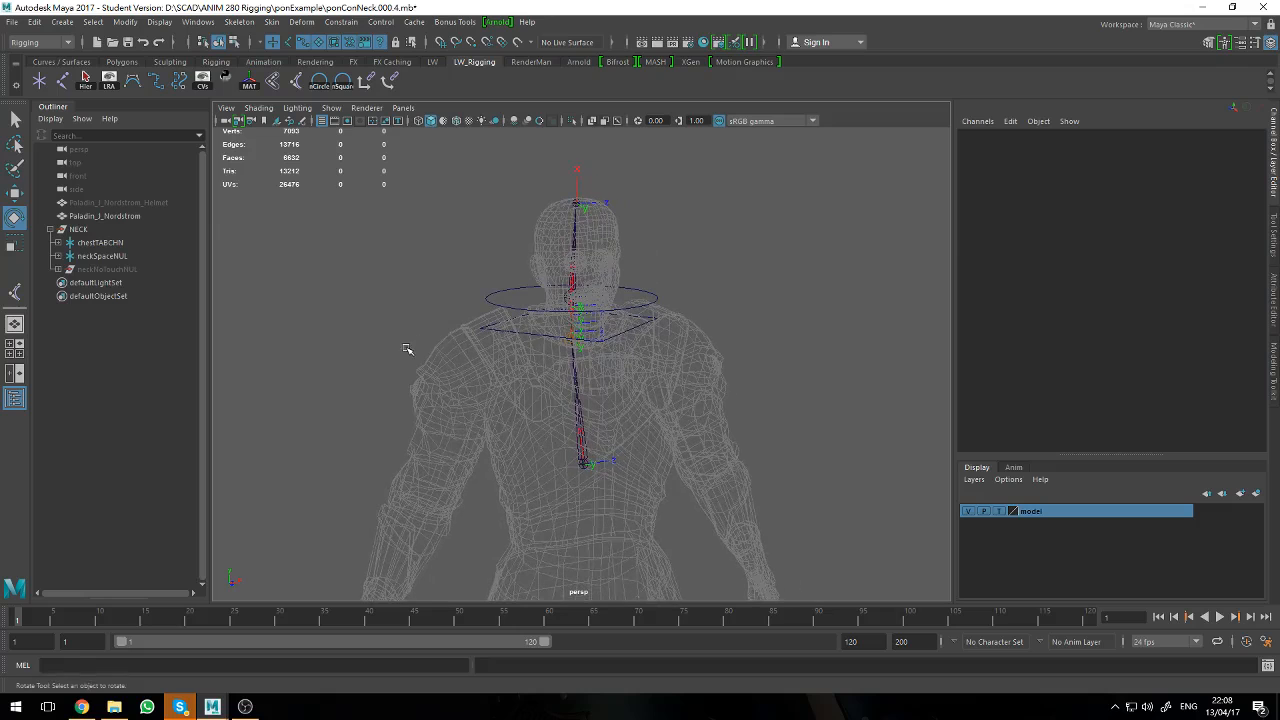
pyautogui.moveTo(408, 349)
pyautogui.keyDown('alt'); pyautogui.mouseDown()
pyautogui.moveTo(397, 349)
pyautogui.moveTo(431, 354)
pyautogui.mouseUp(); pyautogui.keyUp('alt')
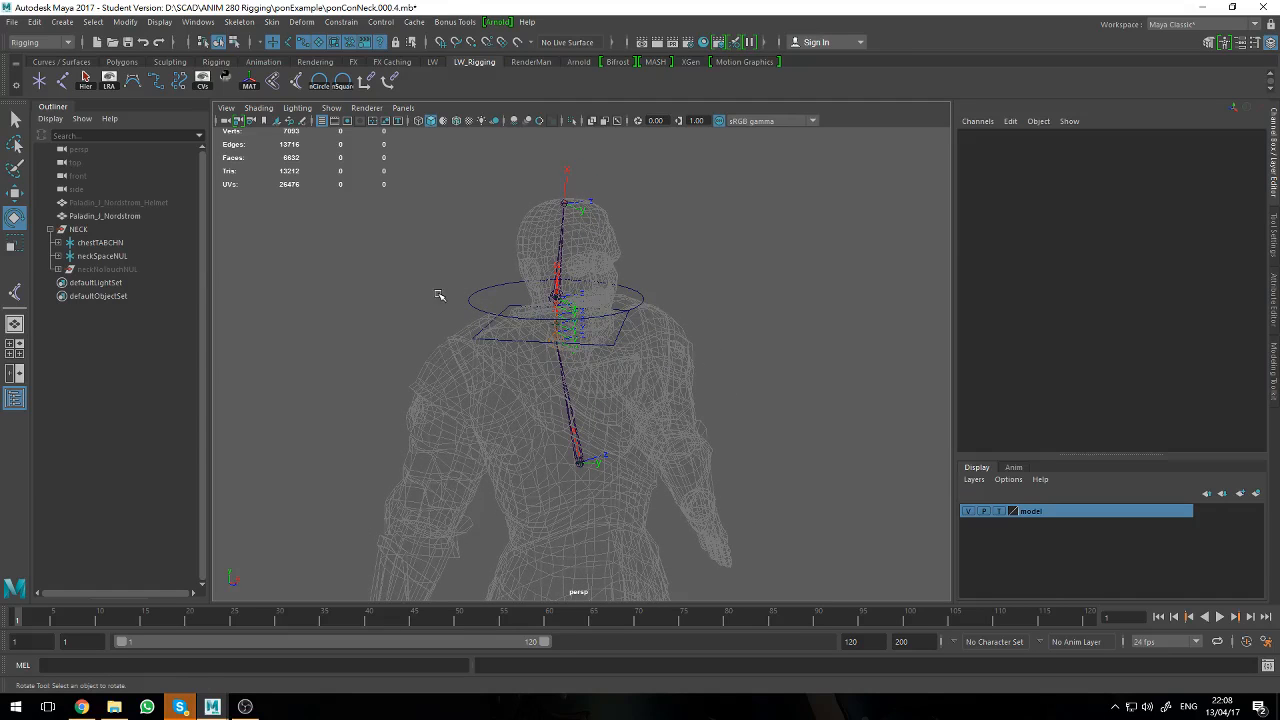
pyautogui.moveTo(438, 295)
pyautogui.keyDown('alt'); pyautogui.mouseDown()
pyautogui.moveTo(380, 300)
pyautogui.moveTo(429, 289)
pyautogui.mouseUp(); pyautogui.keyUp('alt')
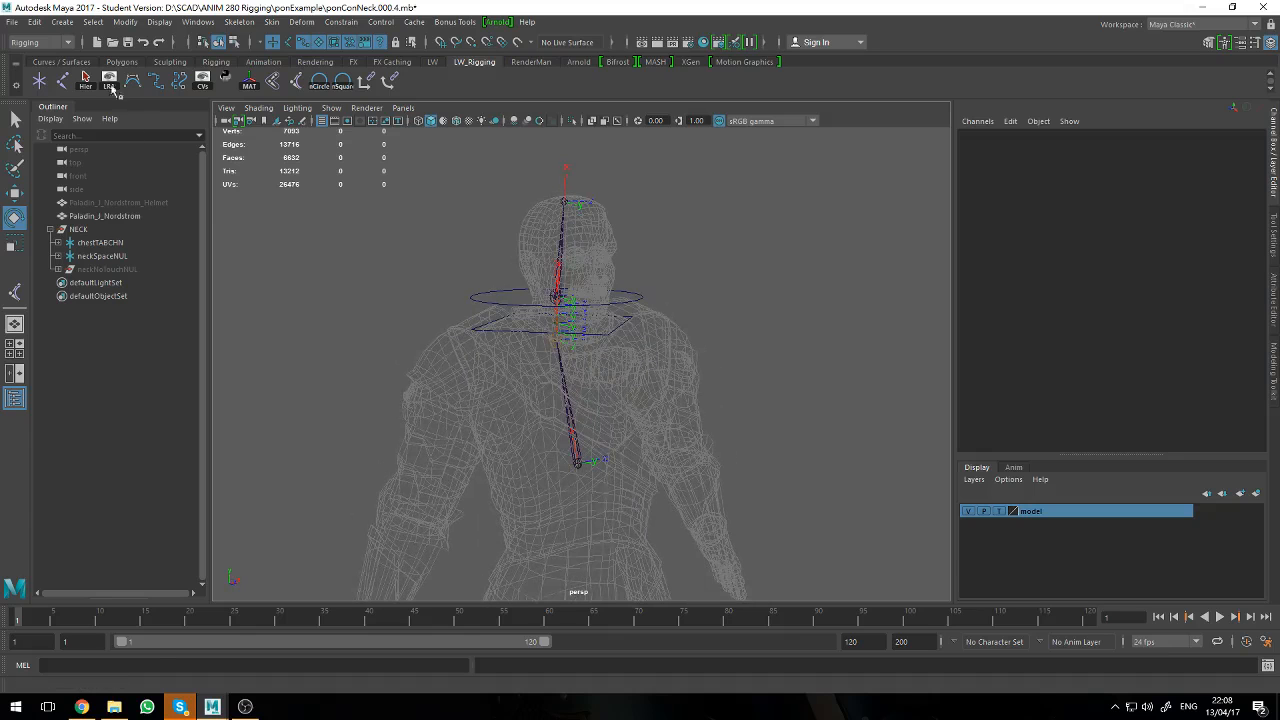